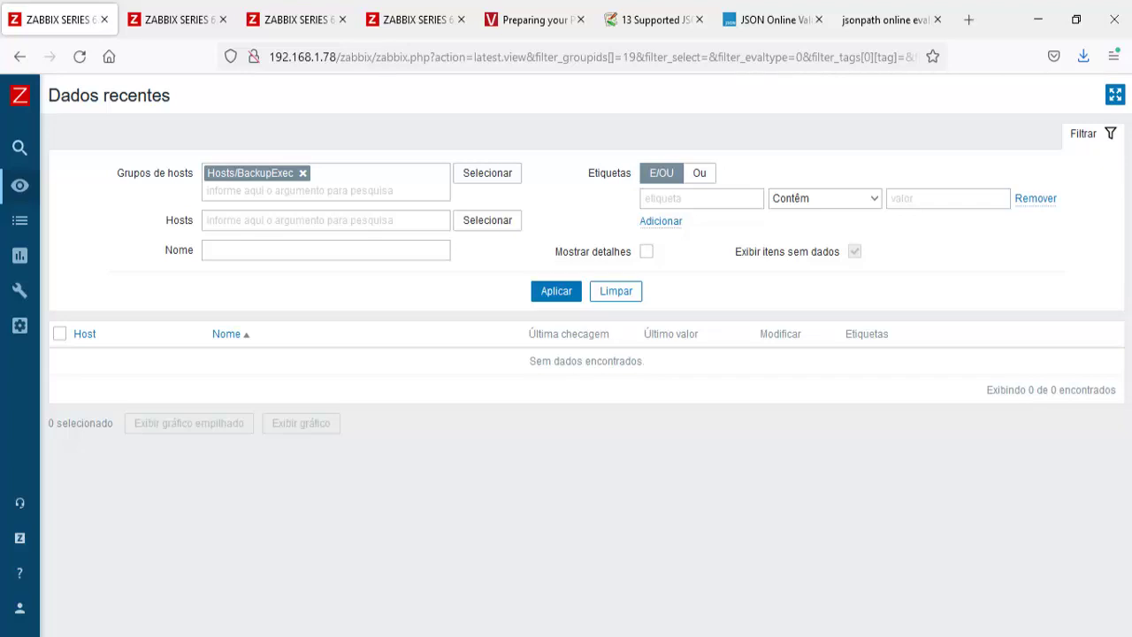
Step: Refresh latest data and open the Backup Exec template's item list
left_click(546, 295)
left_click(460, 20)
left_click(308, 24)
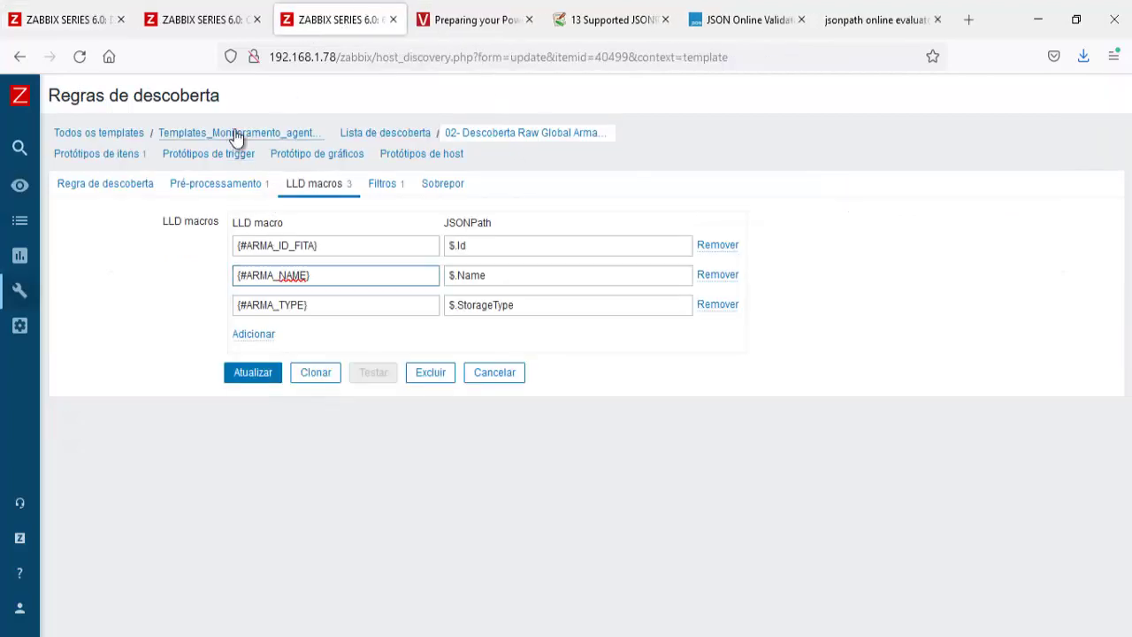
left_click(235, 134)
left_click(347, 135)
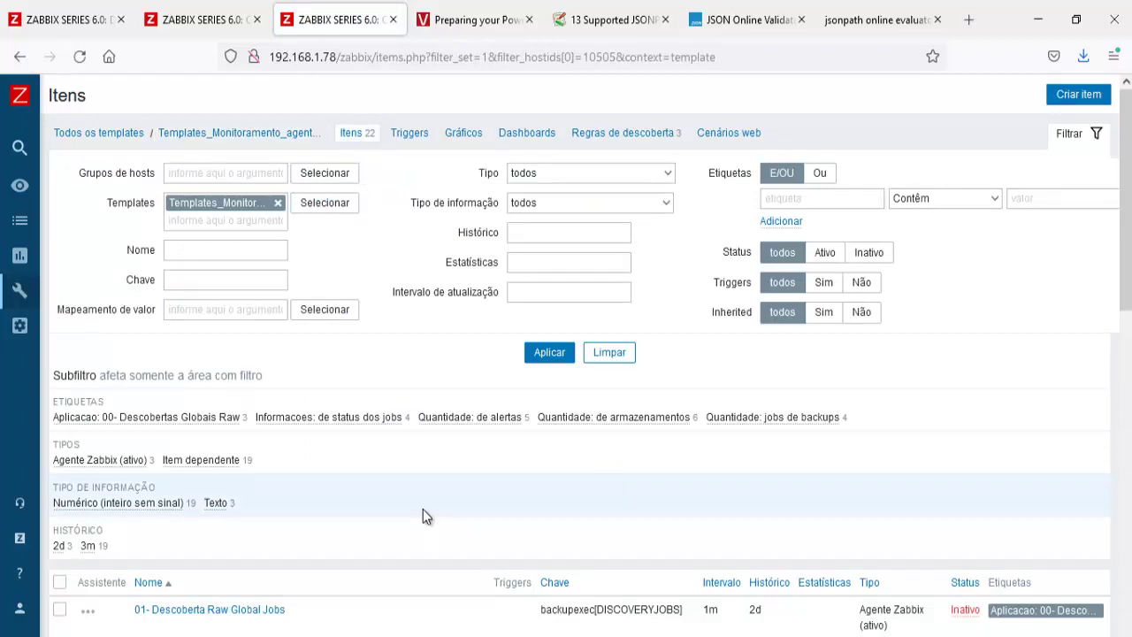
Step: Filter by tag 'Aplicacao: 00- Descobertas Globais Raw' and enable '01- Descoberta Raw Global Jobs'
left_click(131, 421)
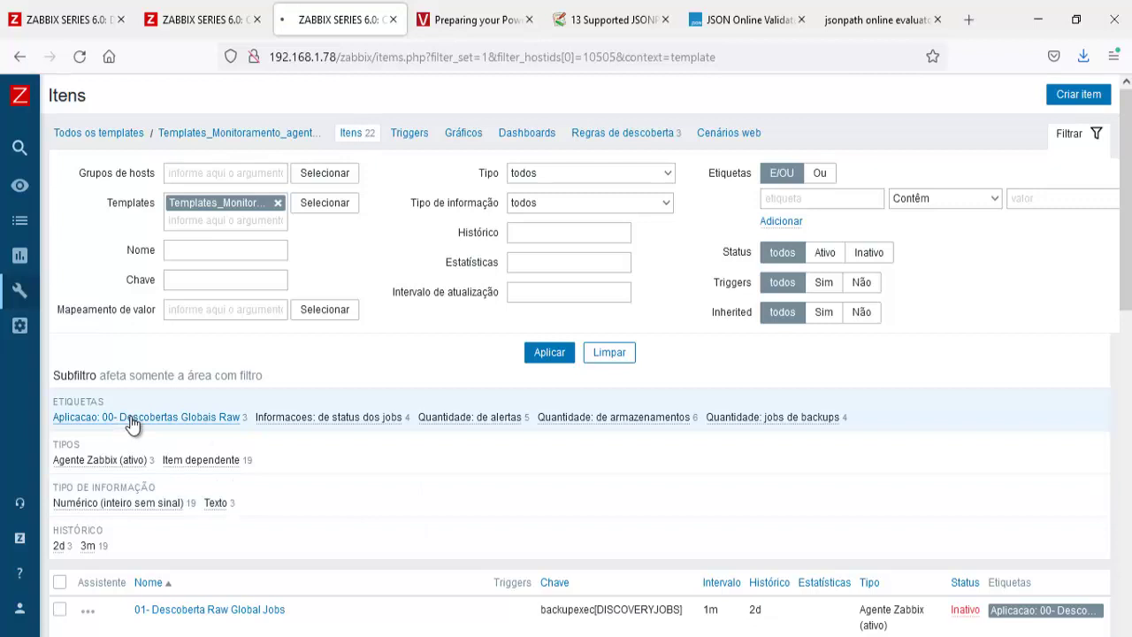
scroll(403, 492, "down", 3)
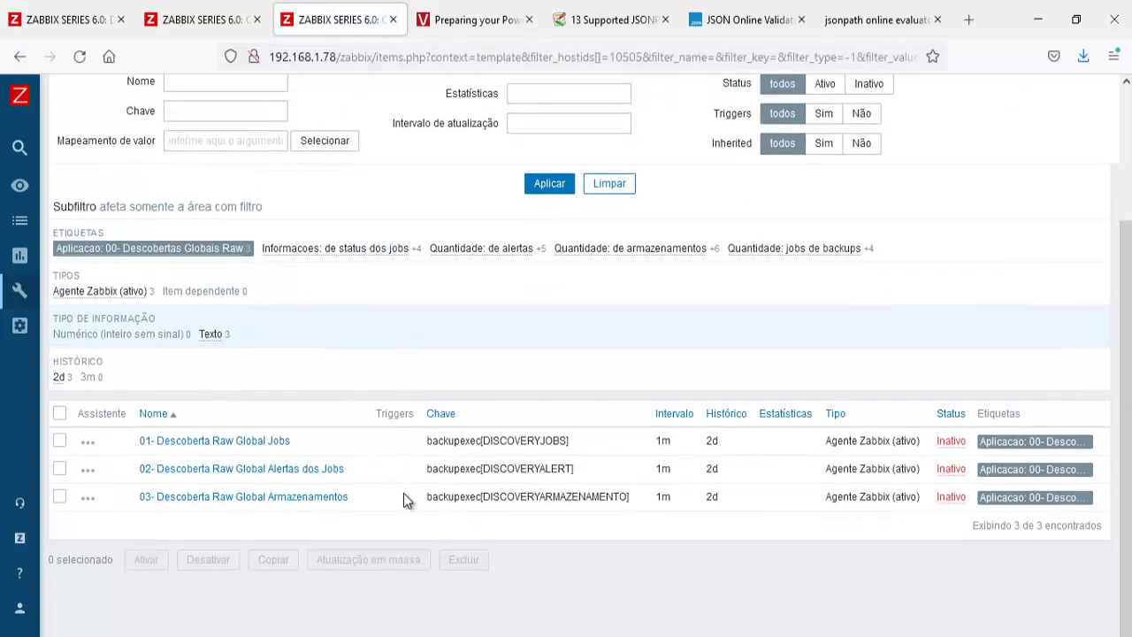
left_click(59, 440)
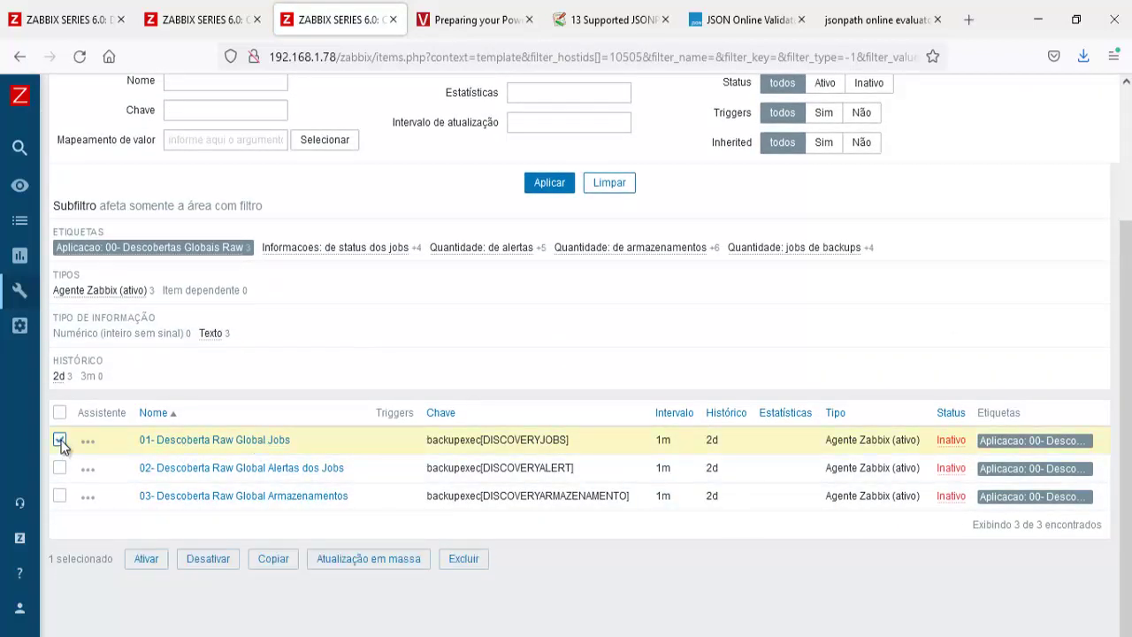
left_click(148, 559)
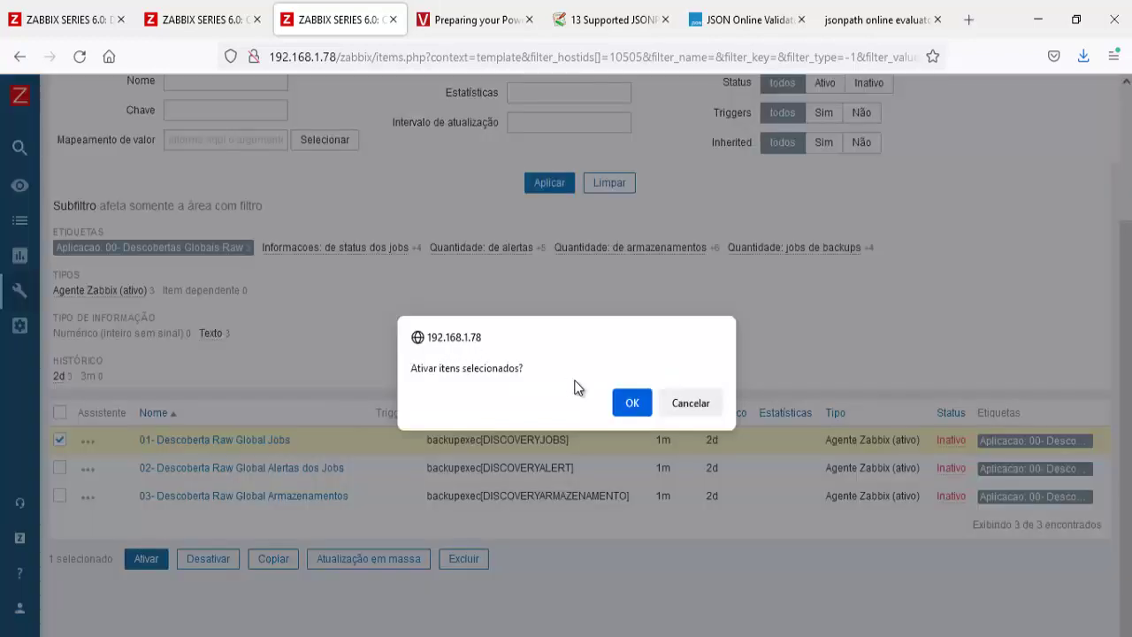
left_click(633, 403)
Step: Refresh latest data to see the enabled item, then reload the full template item list
left_click(67, 19)
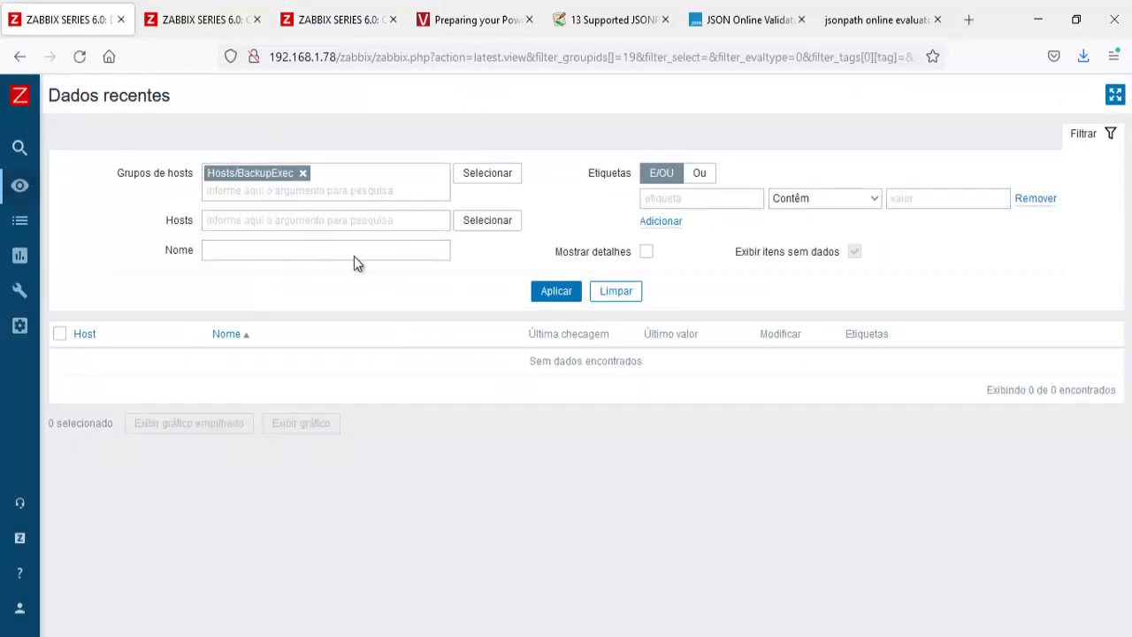
left_click(555, 294)
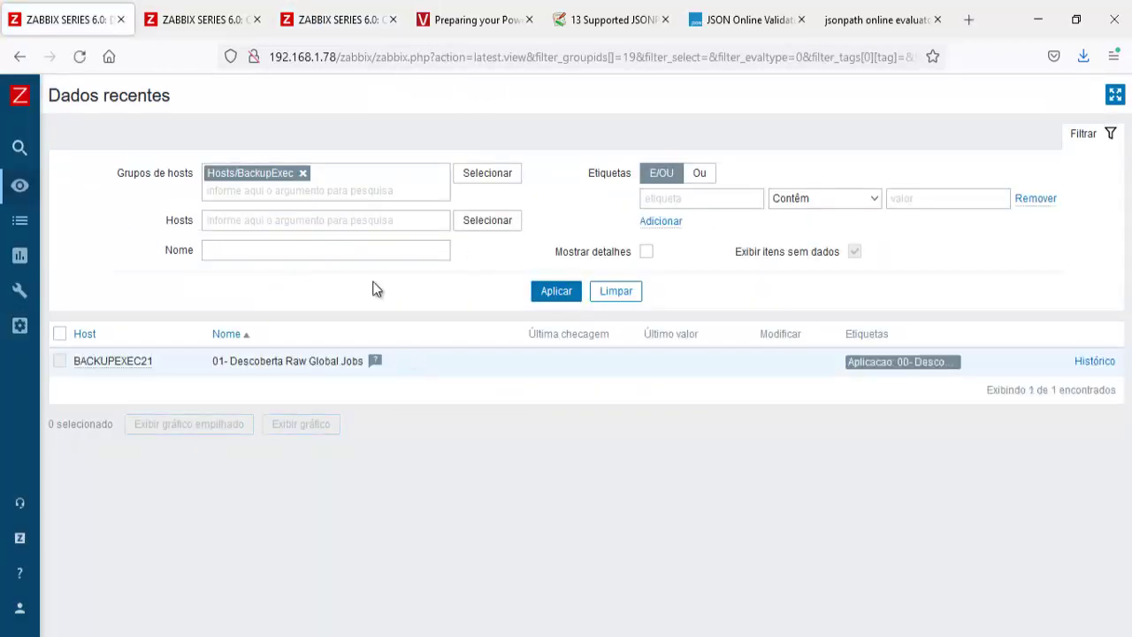
left_click(186, 19)
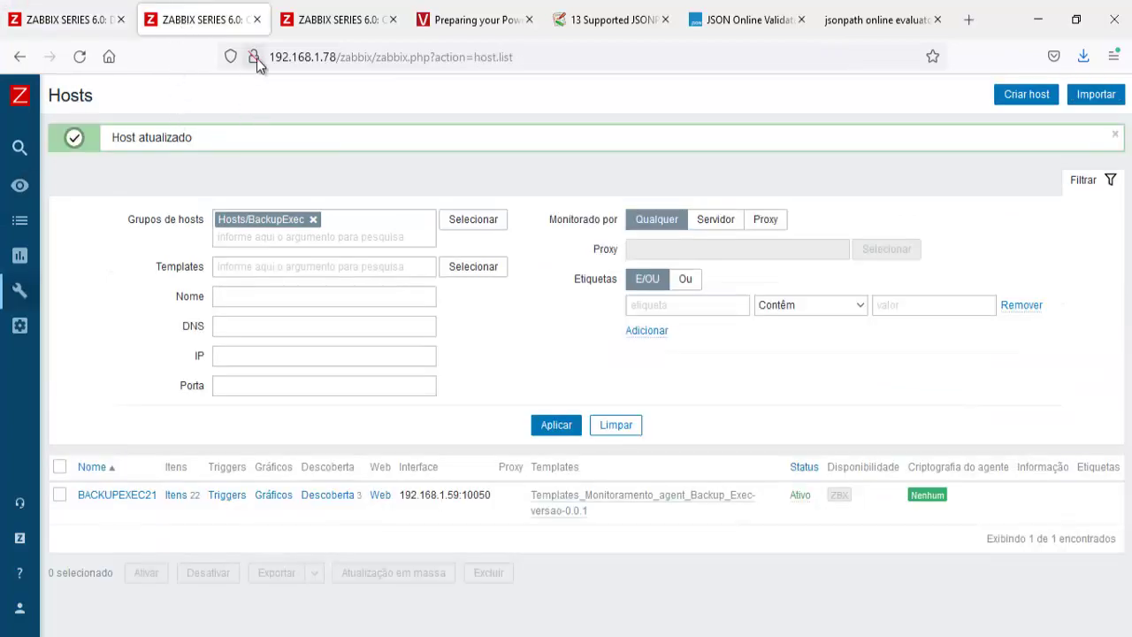
left_click(309, 21)
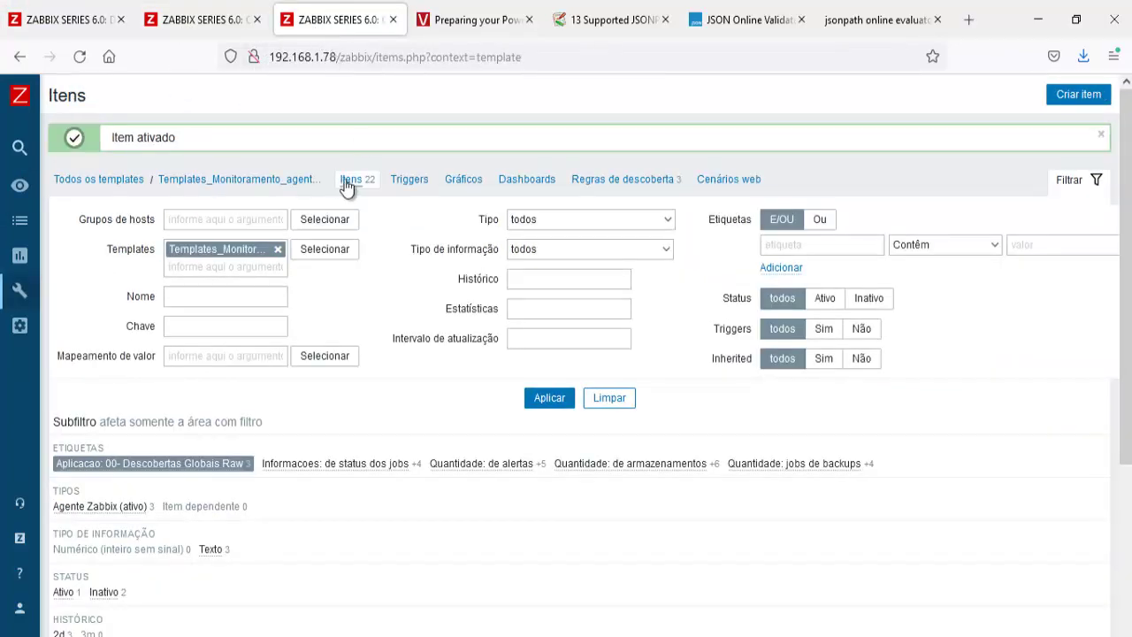
left_click(349, 181)
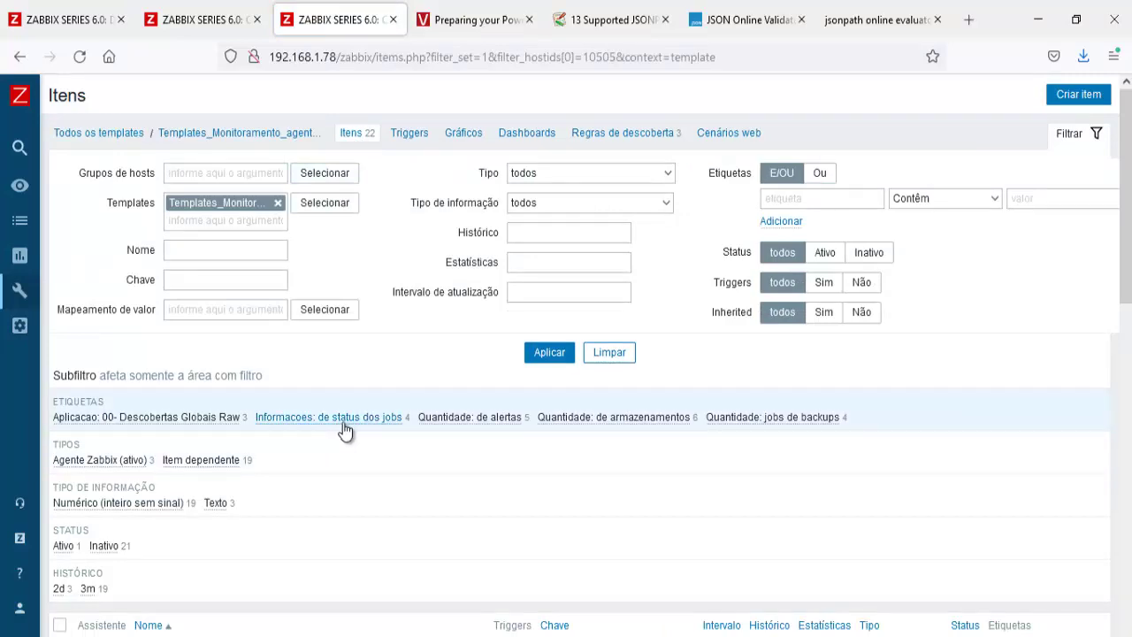
Step: Enable the four job-count items tagged 'Quantidade: jobs de backups', then clear that filter
left_click(787, 420)
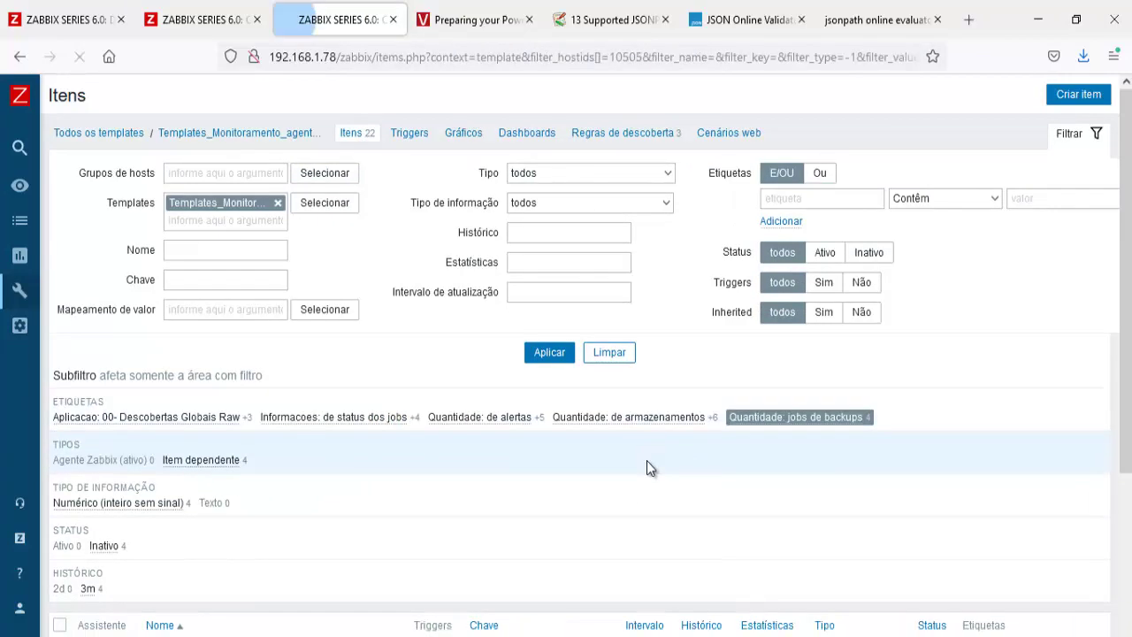
scroll(647, 460, "down", 3)
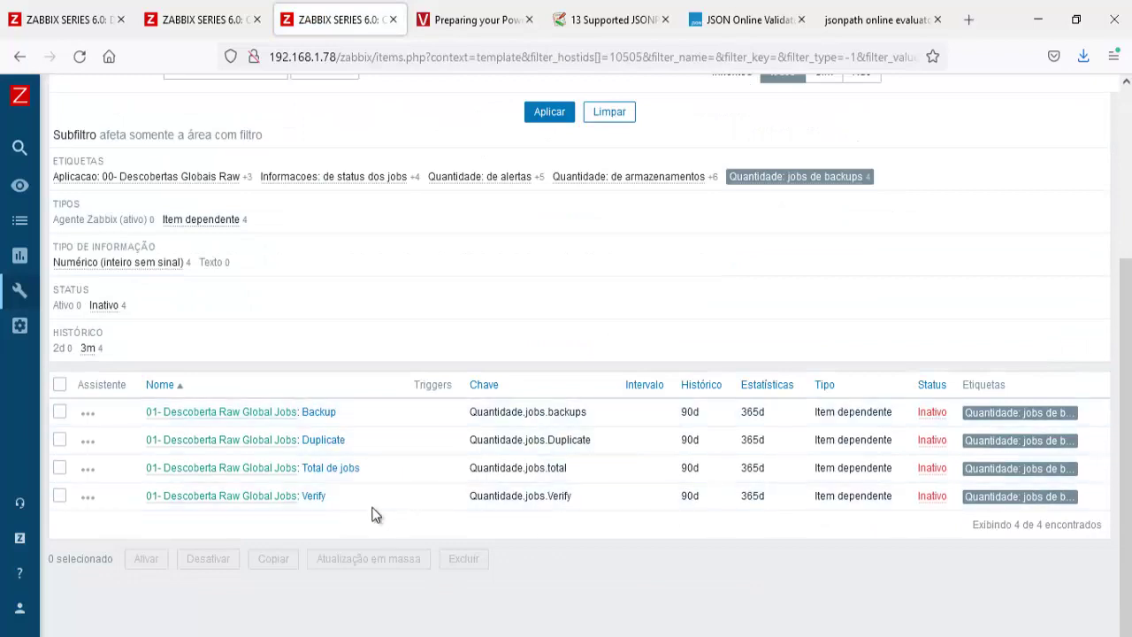
left_click(60, 384)
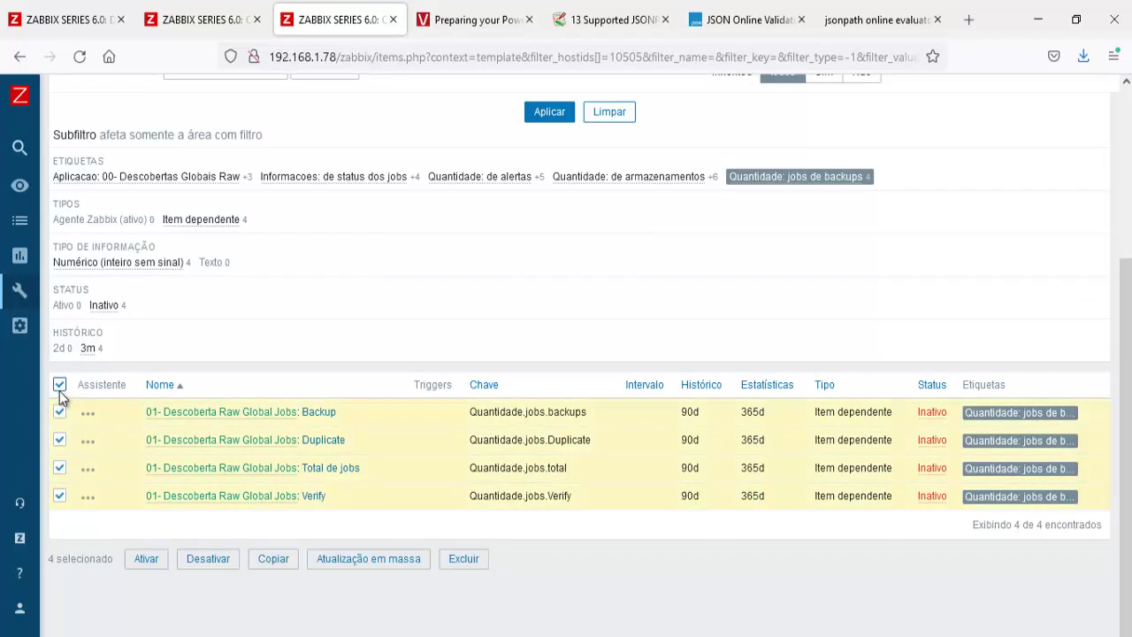
left_click(161, 561)
left_click(635, 400)
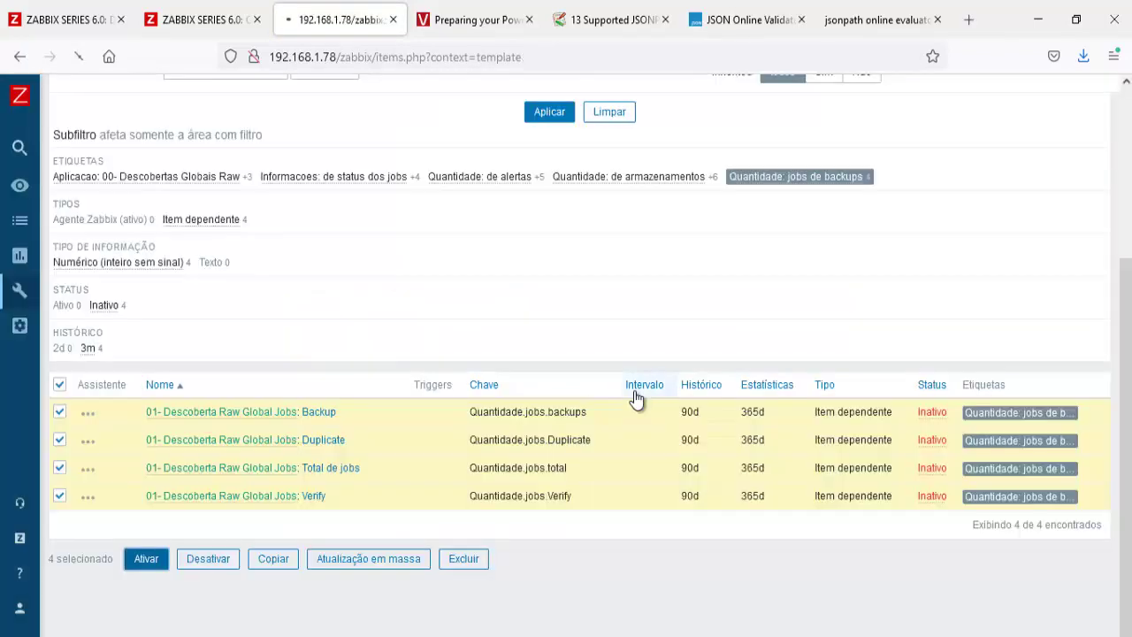
left_click(788, 463)
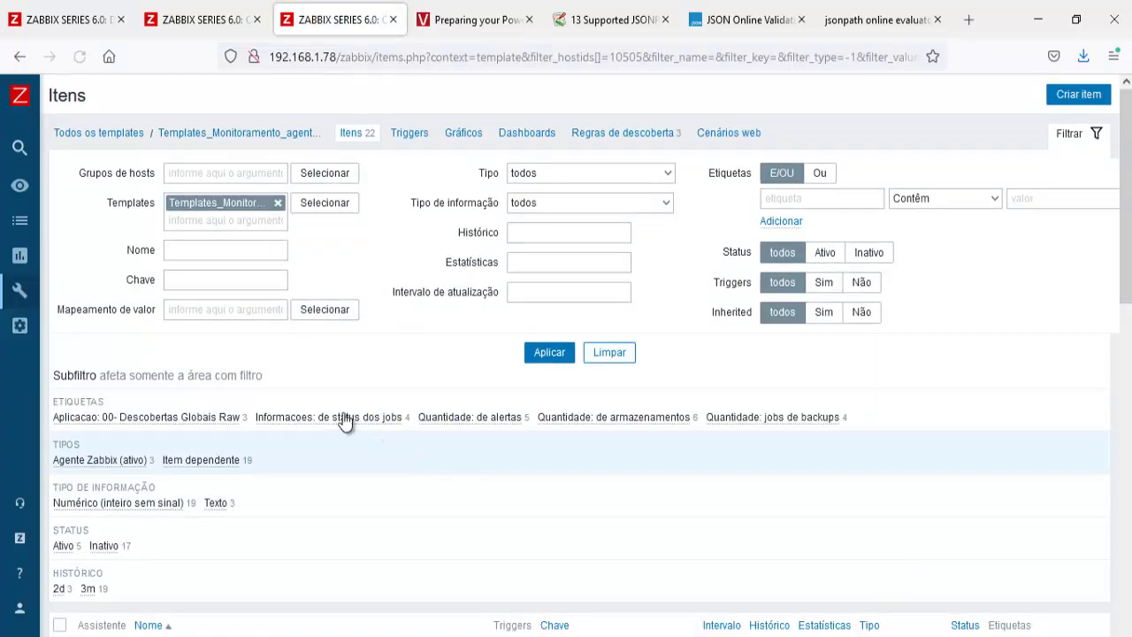
Step: Enable the four job-status items tagged 'Informacoes: de status dos jobs' and refresh latest data
left_click(345, 417)
scroll(345, 460, "down", 3)
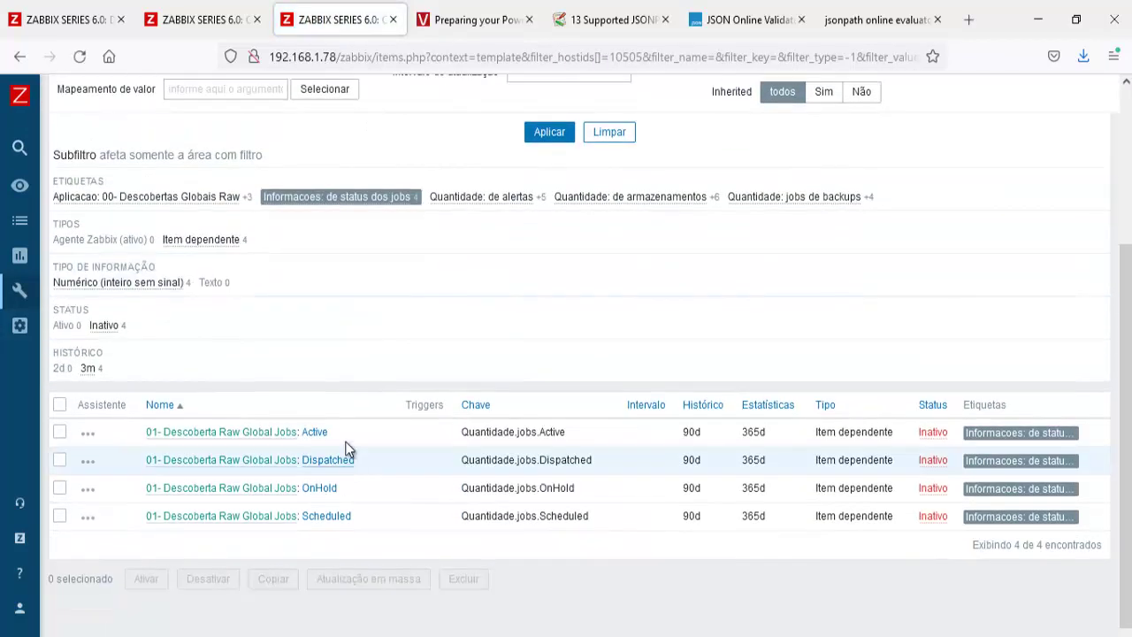
left_click(59, 405)
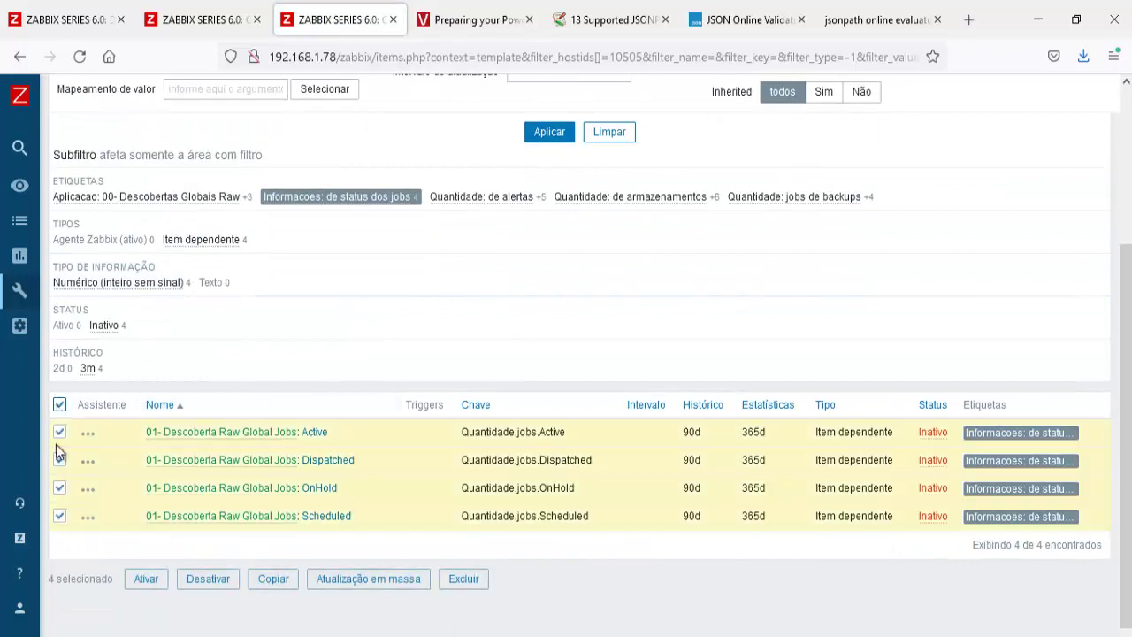
left_click(146, 578)
left_click(630, 402)
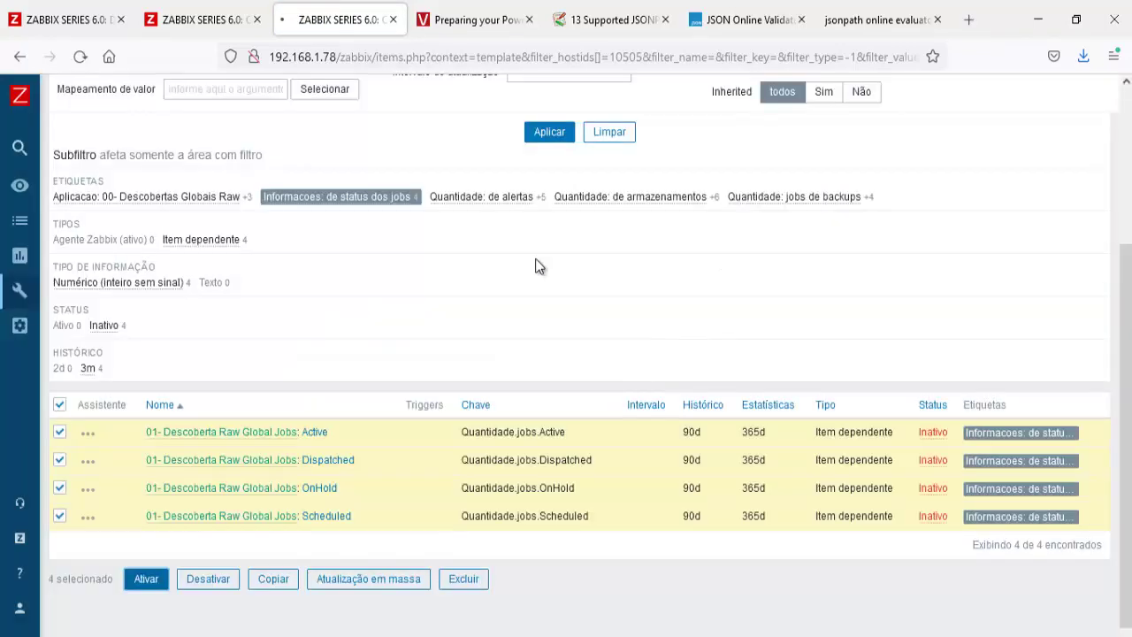
left_click(98, 26)
left_click(549, 292)
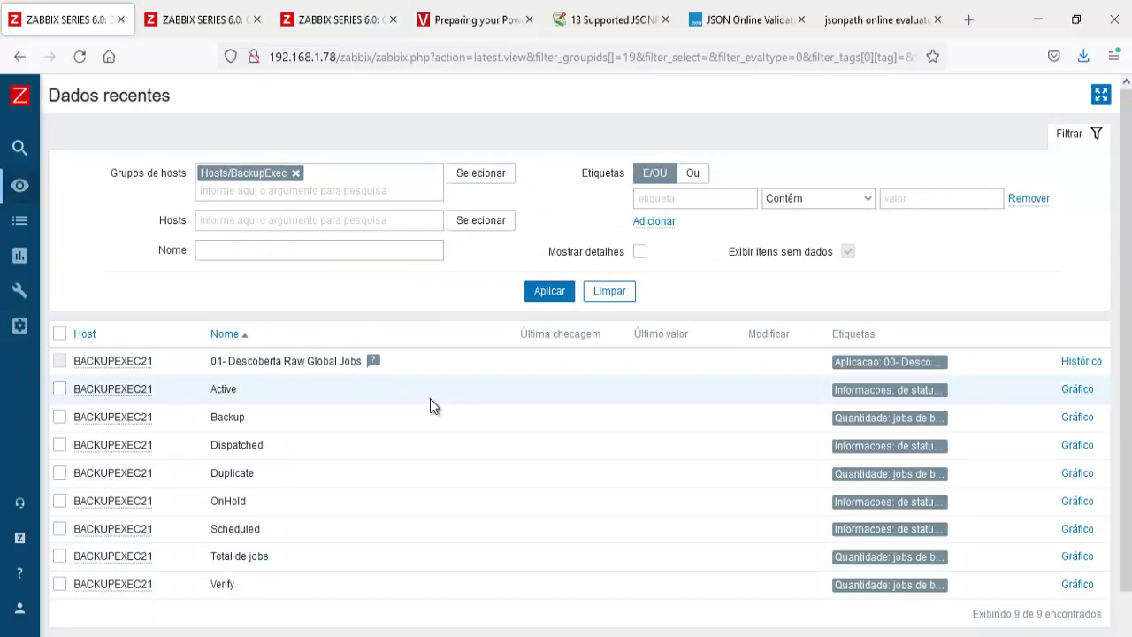
Step: Refresh latest data repeatedly to check the nine items for values, then open a new browser tab
left_click(550, 294)
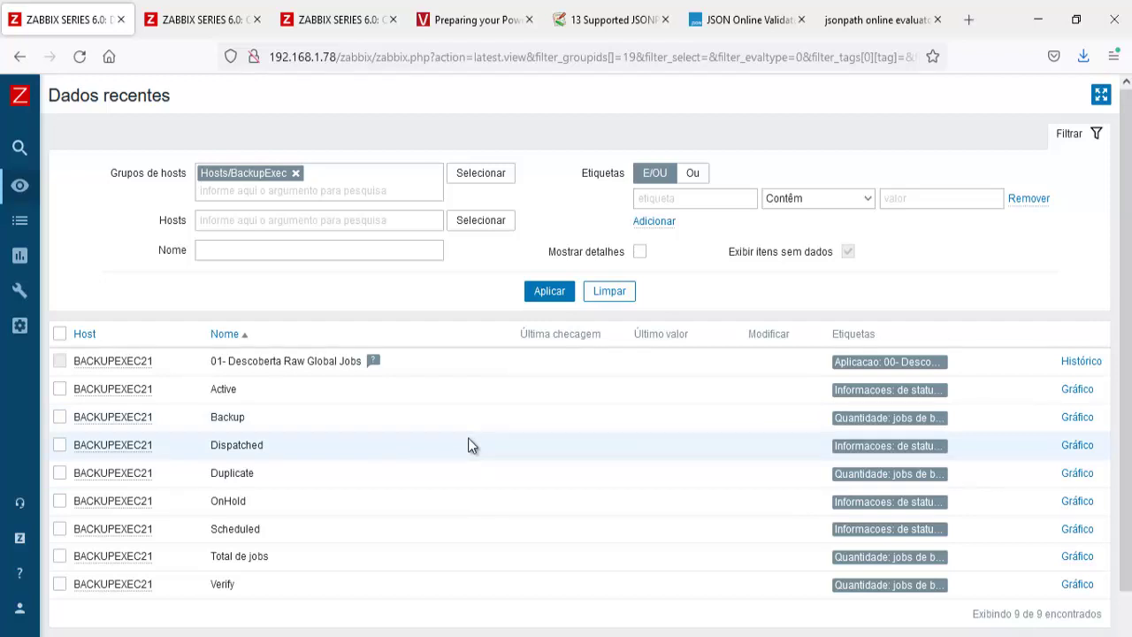
left_click(546, 296)
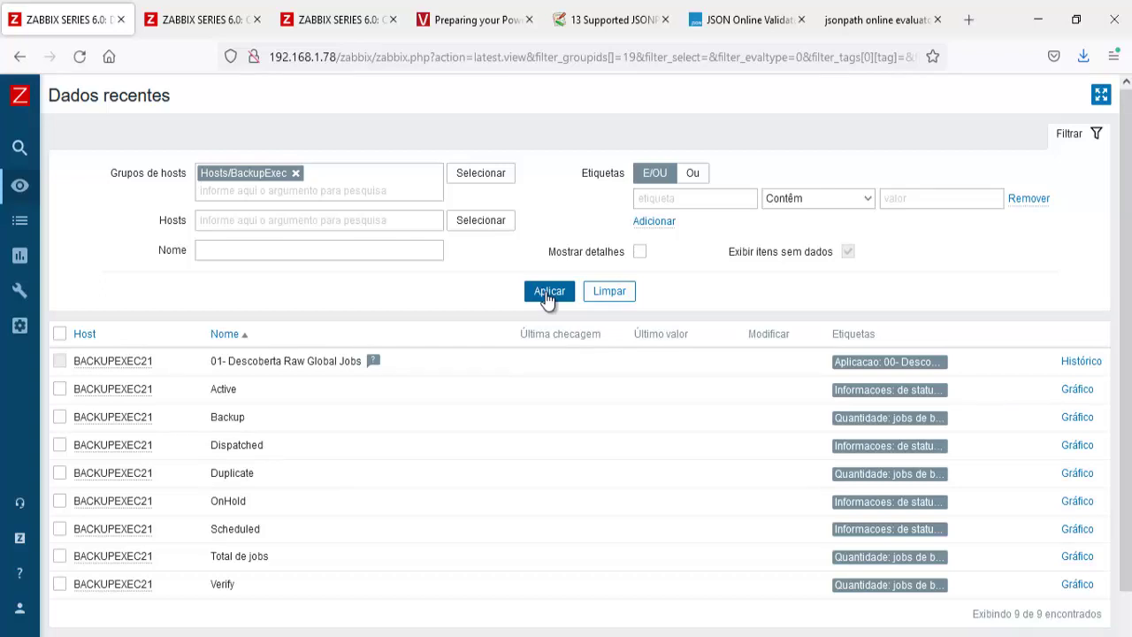
left_click(547, 296)
left_click(547, 296)
left_click(546, 297)
left_click(547, 296)
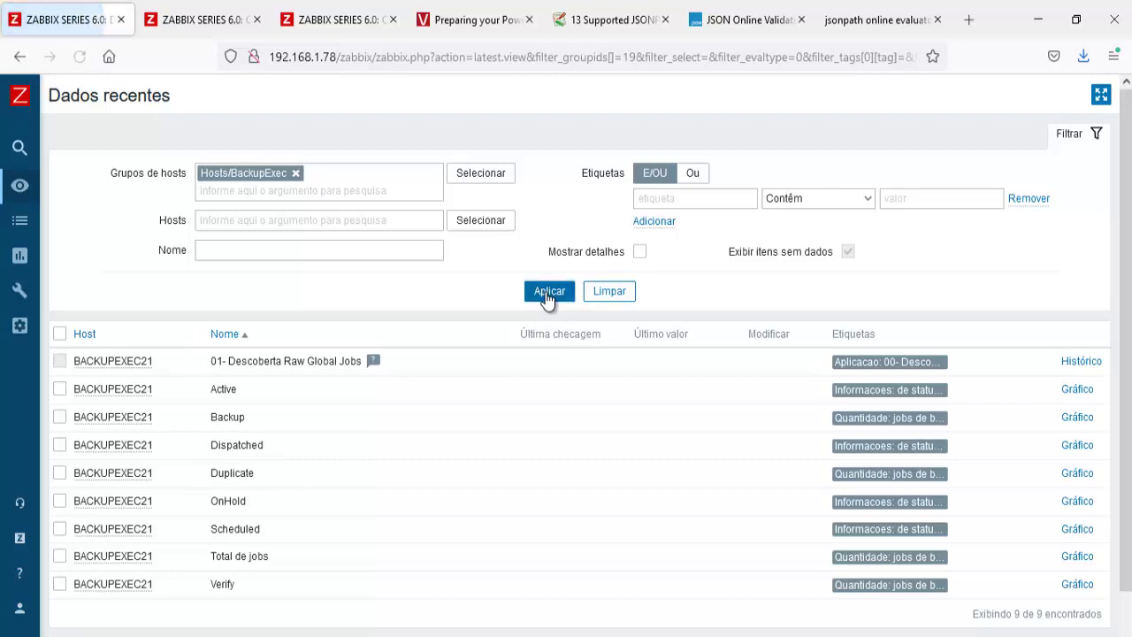
left_click(546, 296)
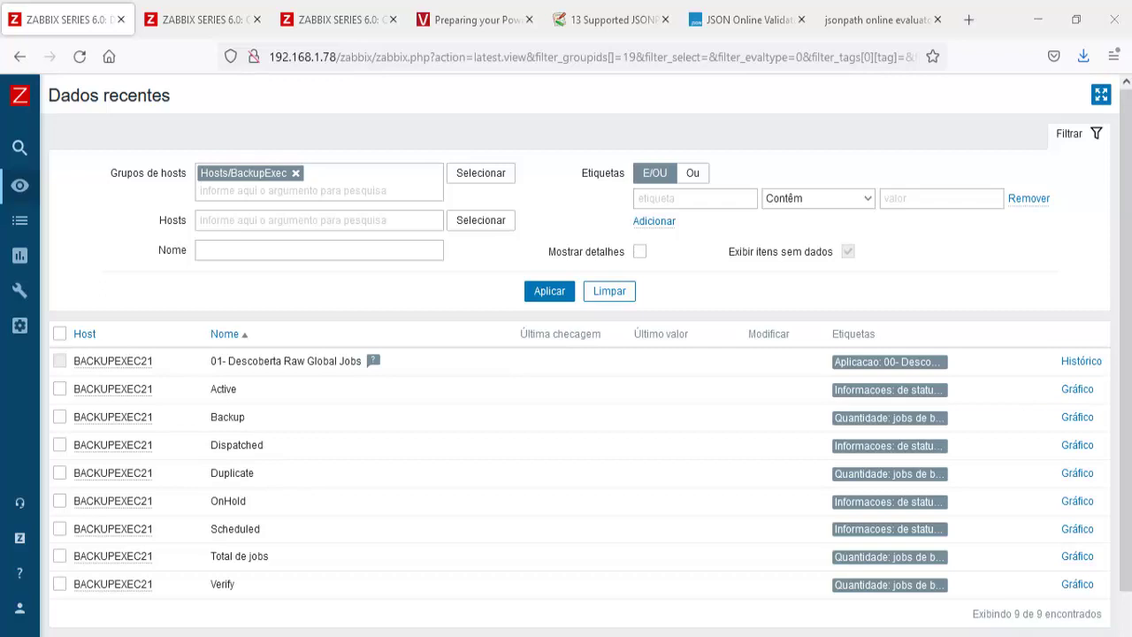
left_click(971, 21)
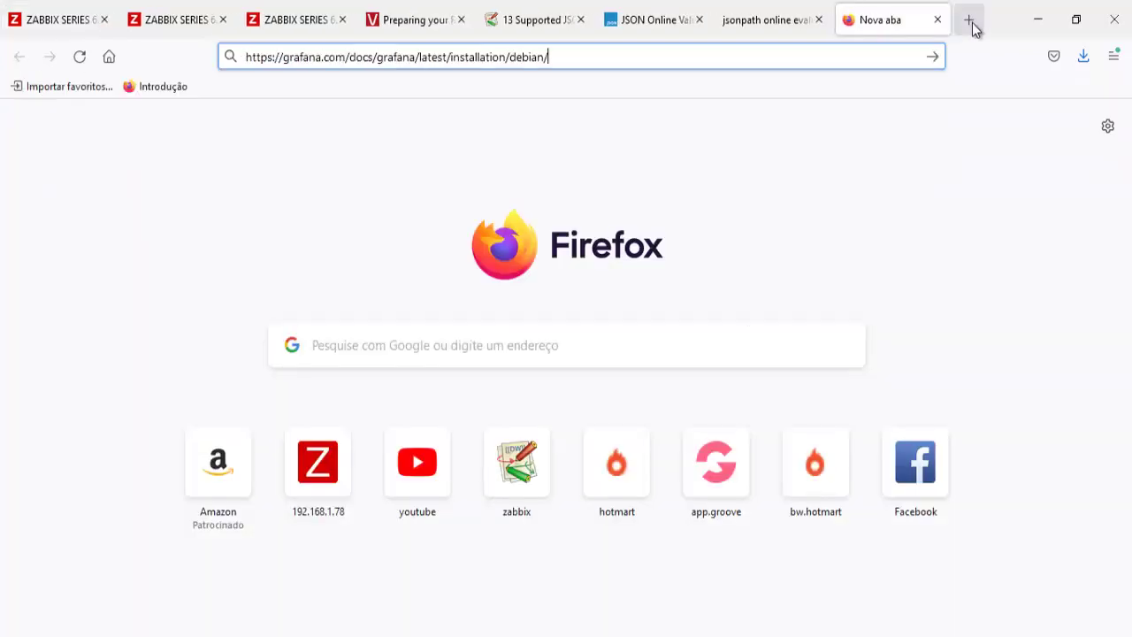
Step: Load the Grafana Debian install guide, then go to the Grafana open source product page
key("Return")
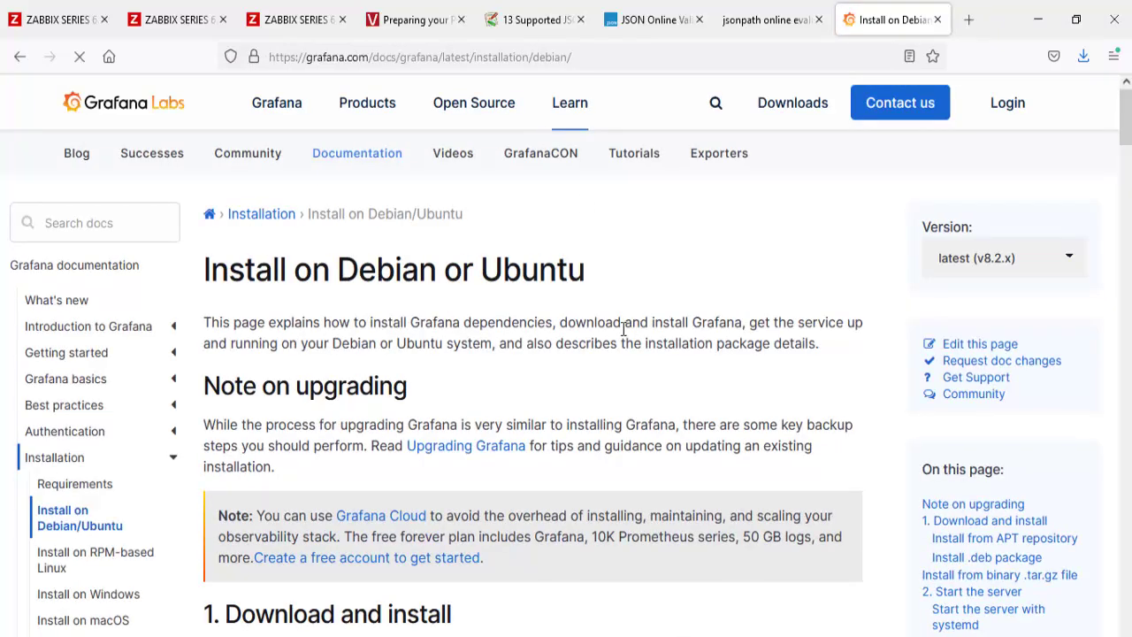
left_click(367, 161)
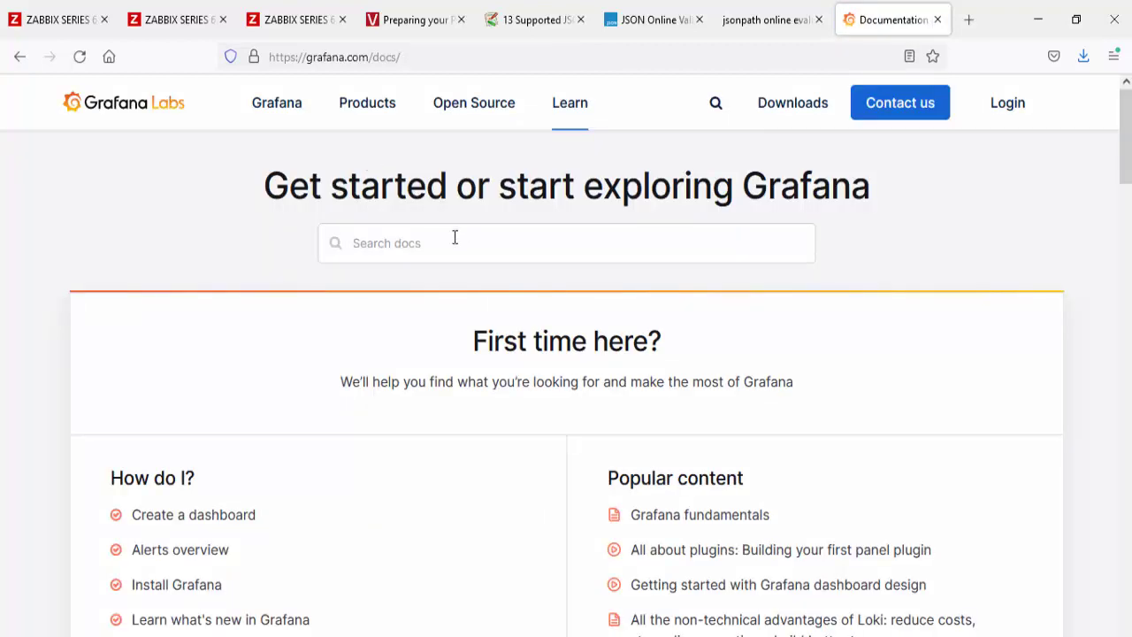
mouse_move(469, 104)
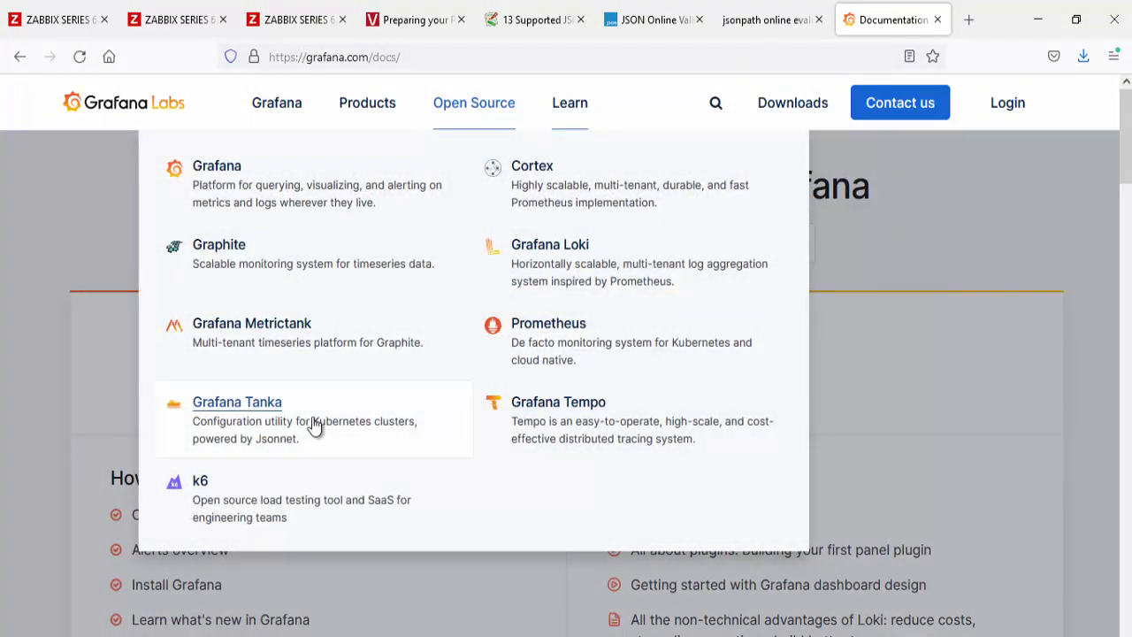
left_click(220, 167)
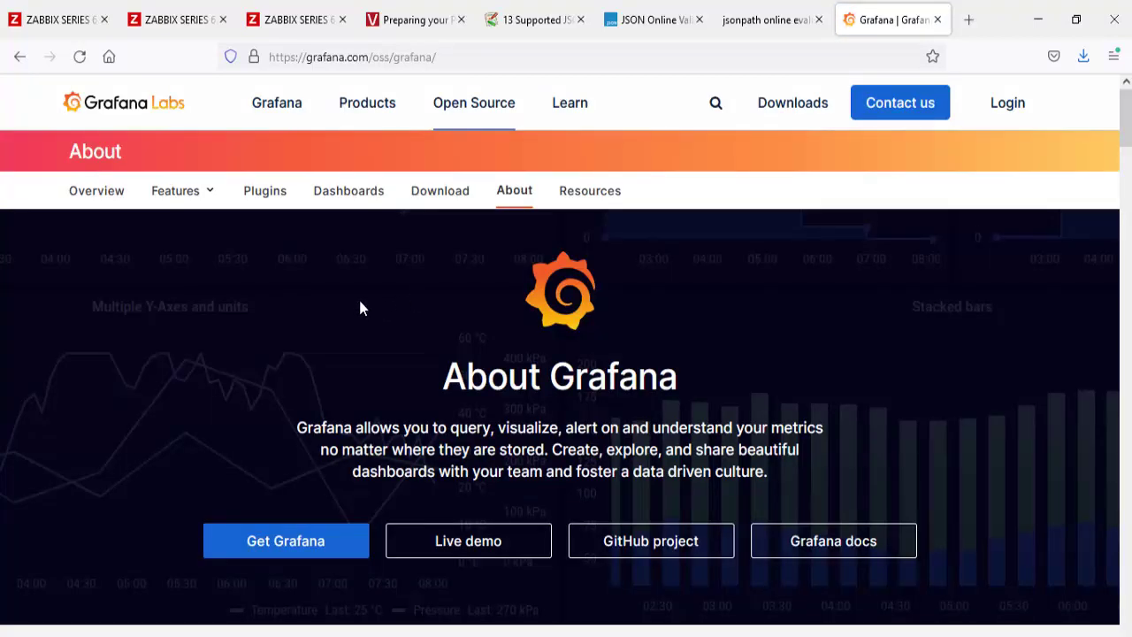
Step: Open the Grafana download page, keep Enterprise 8.2.4, and scroll to the Ubuntu and Debian commands
left_click(454, 200)
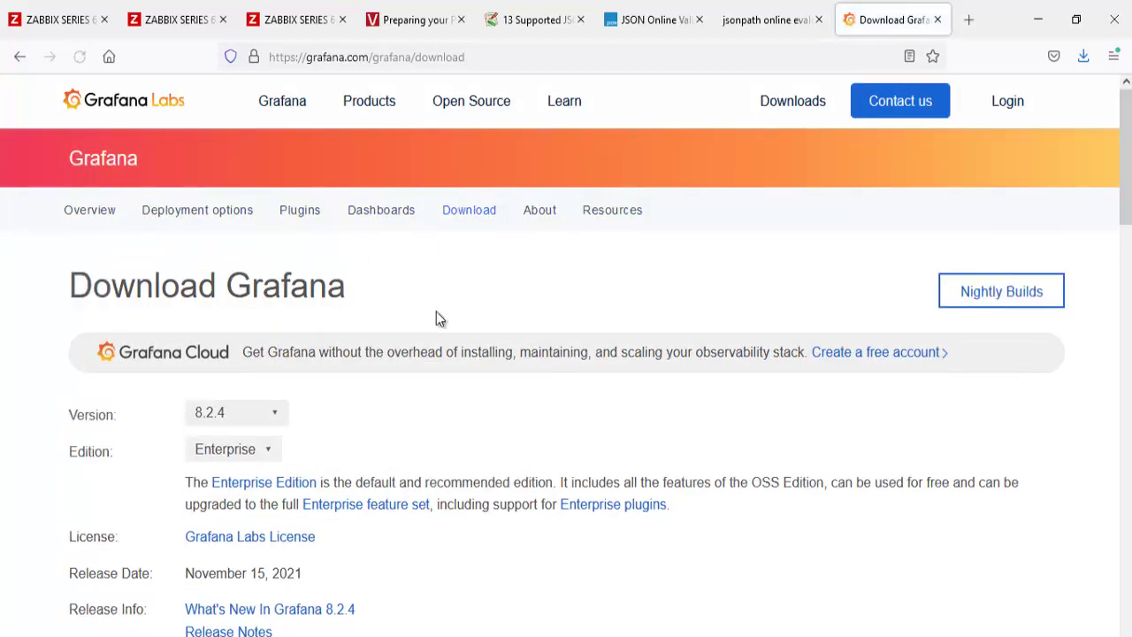
scroll(434, 316, "down", 3)
left_click(276, 238)
left_click(361, 241)
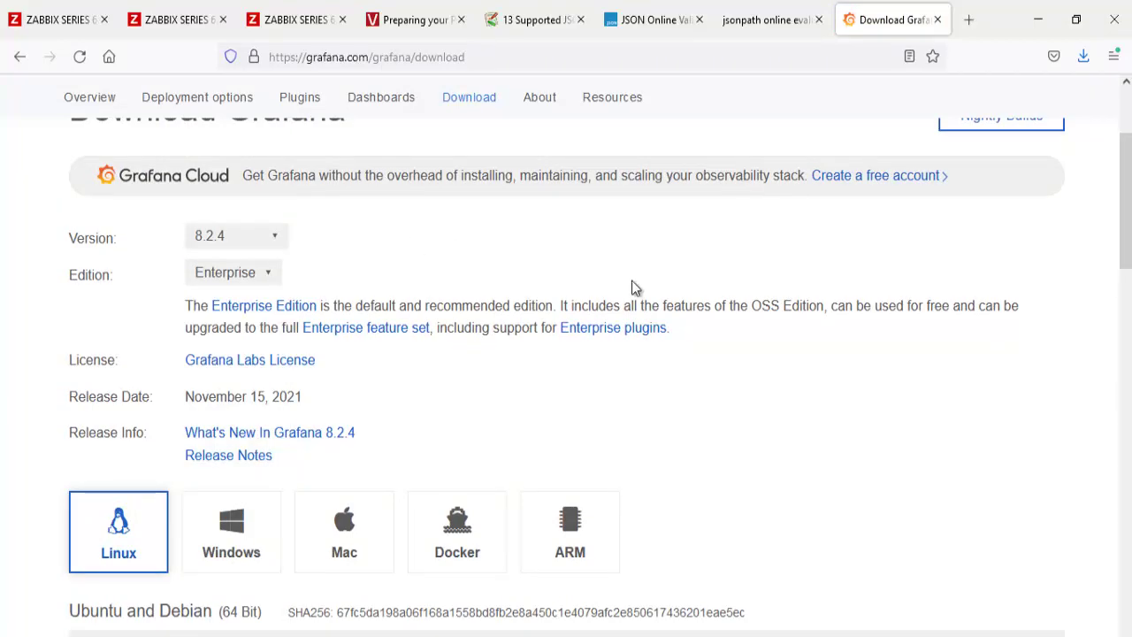
scroll(690, 309, "down", 2)
scroll(758, 329, "down", 1)
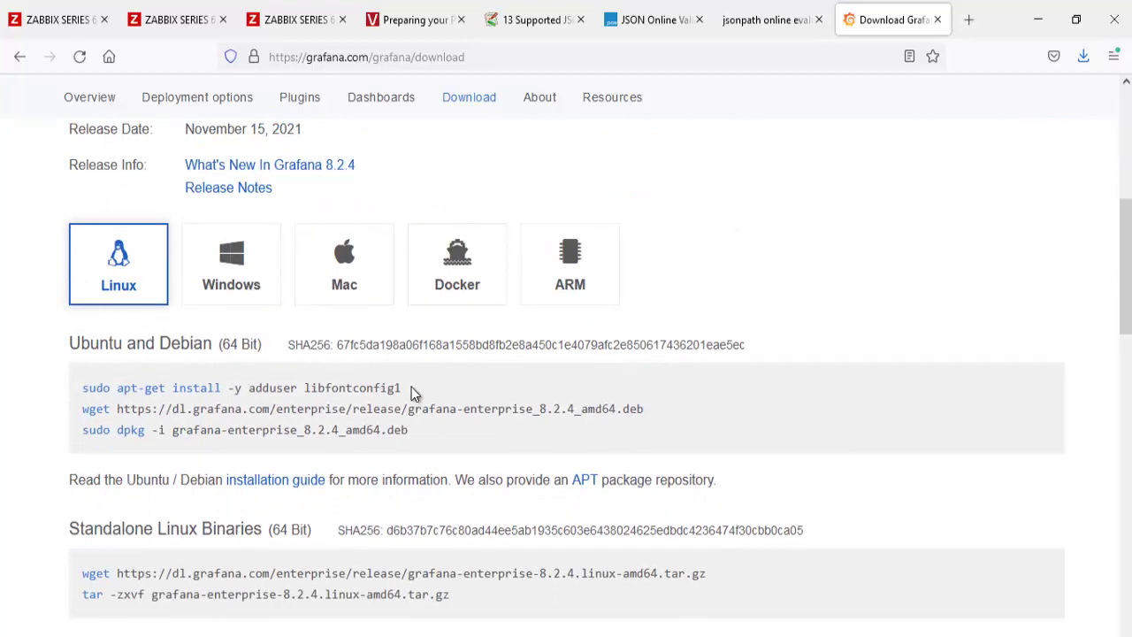
Step: Run the apt-get command in PuTTY to install adduser and libfontconfig1
left_click_drag(410, 390, 121, 389)
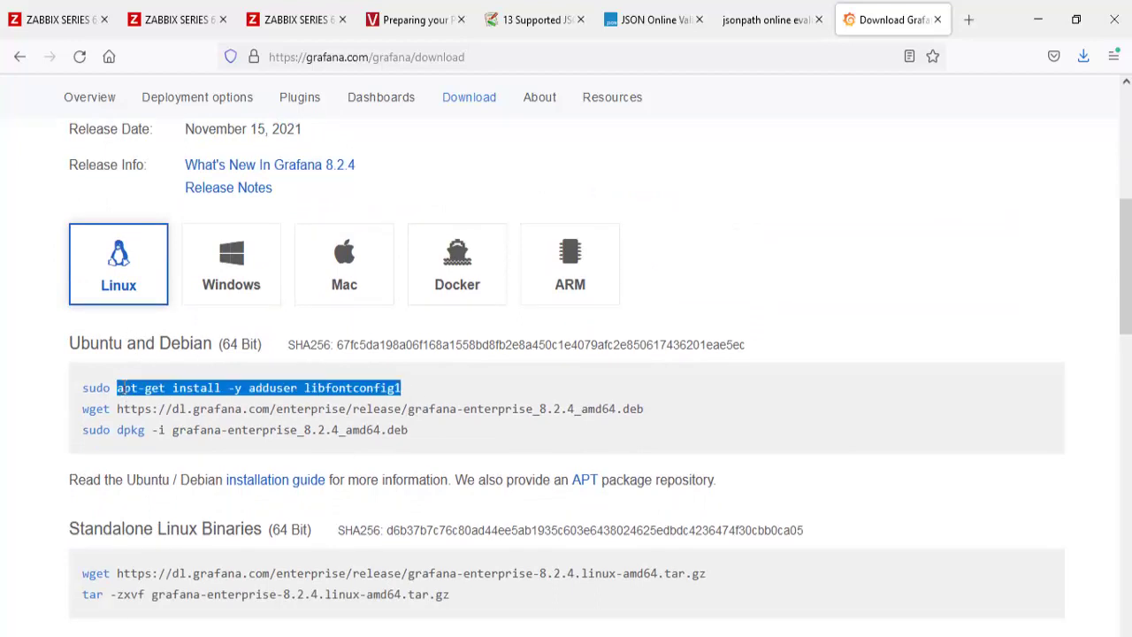
right_click(121, 388)
left_click(157, 410)
key("alt+Tab")
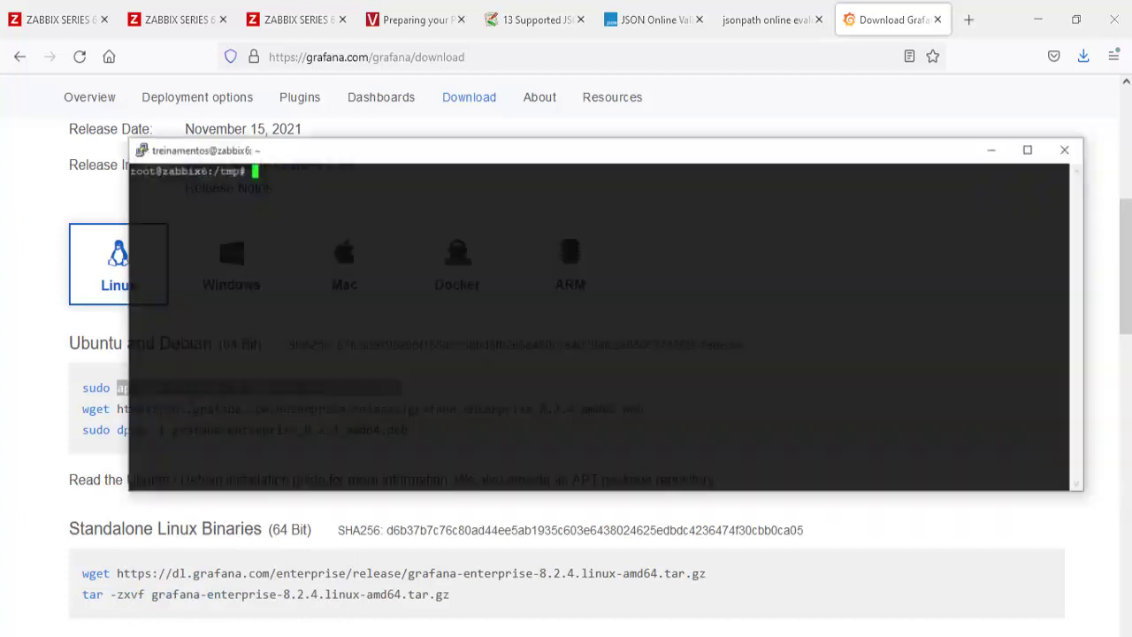
right_click(565, 308)
key("Return")
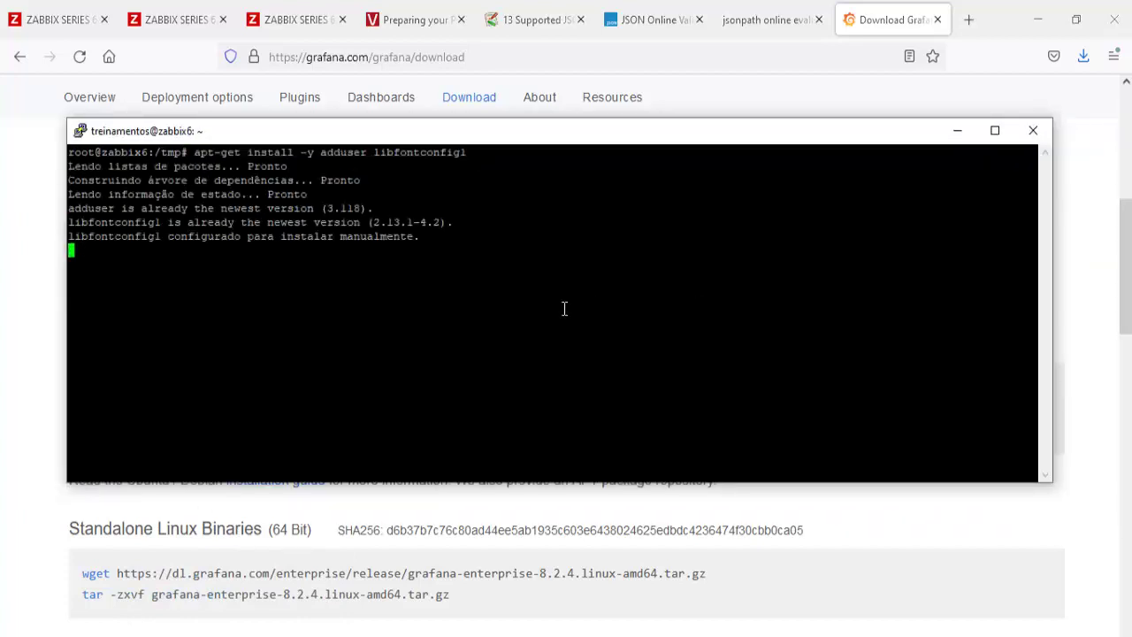
Step: In /tmp, run the wget command to download grafana-enterprise_8.2.4_amd64.deb
key("alt+Tab")
left_click(571, 454)
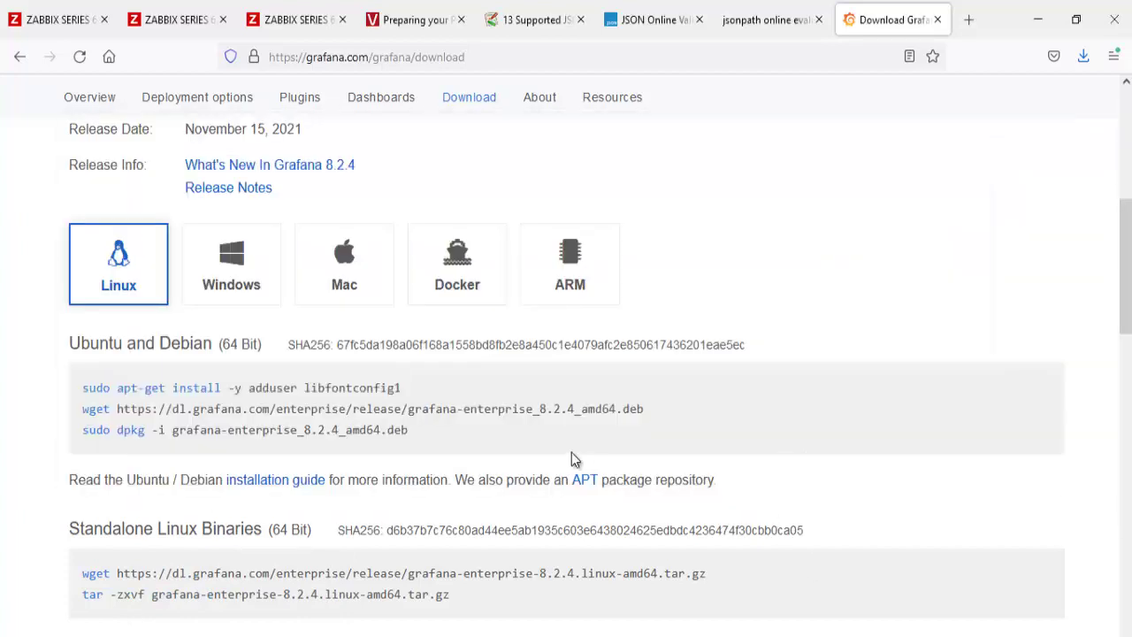
left_click_drag(651, 417, 79, 419)
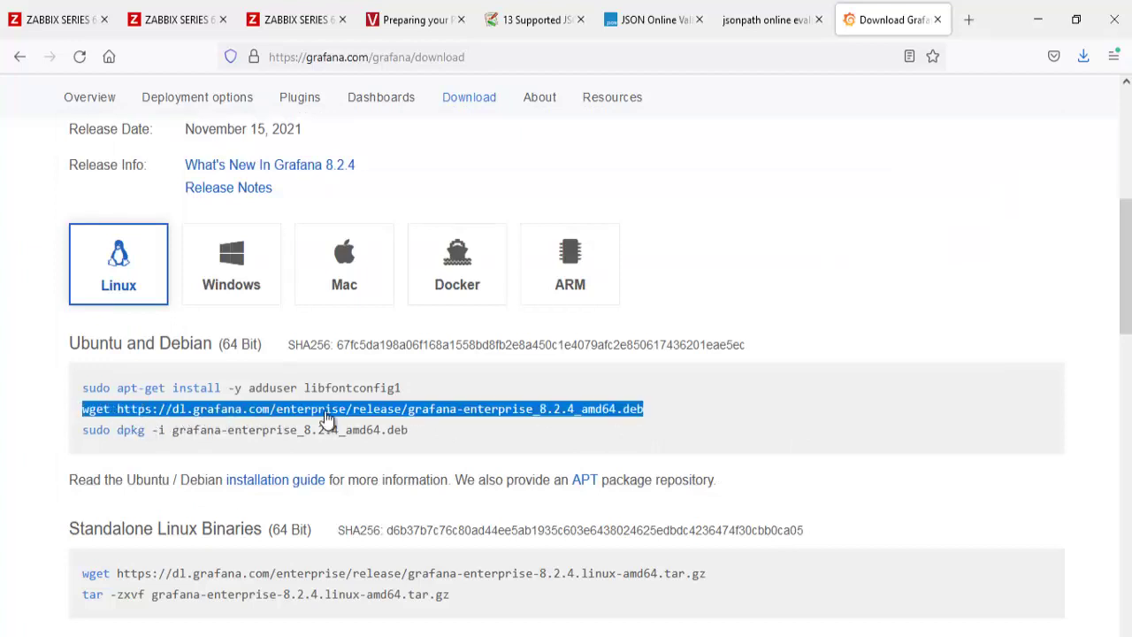
right_click(632, 418)
left_click(635, 251)
key("alt+Tab")
type("cd /tmp/")
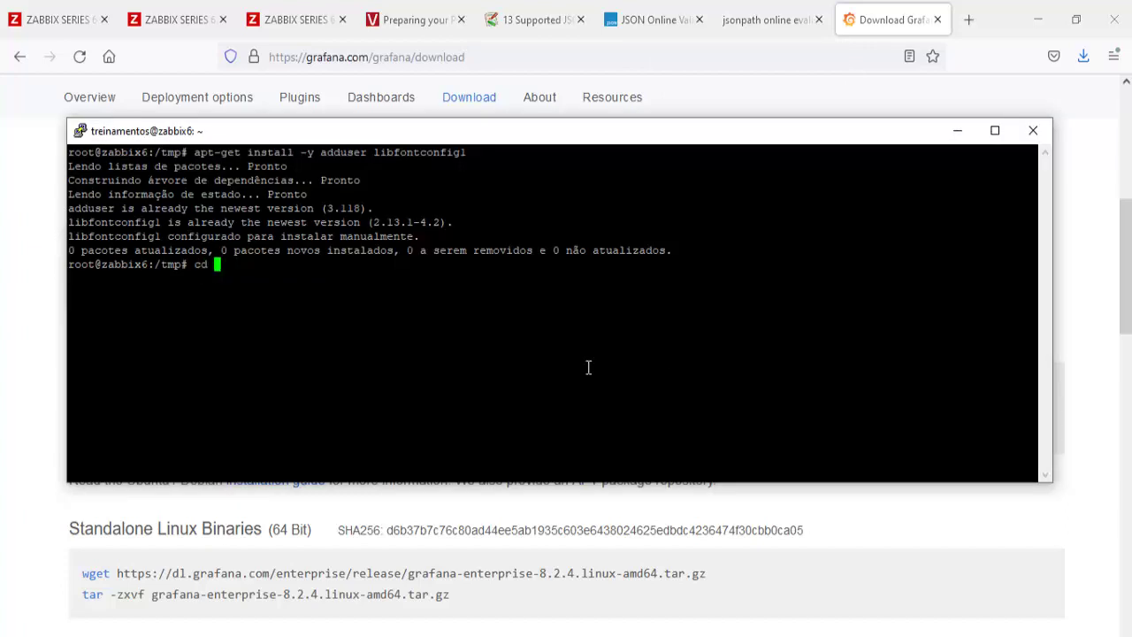
key("Return")
right_click(589, 367)
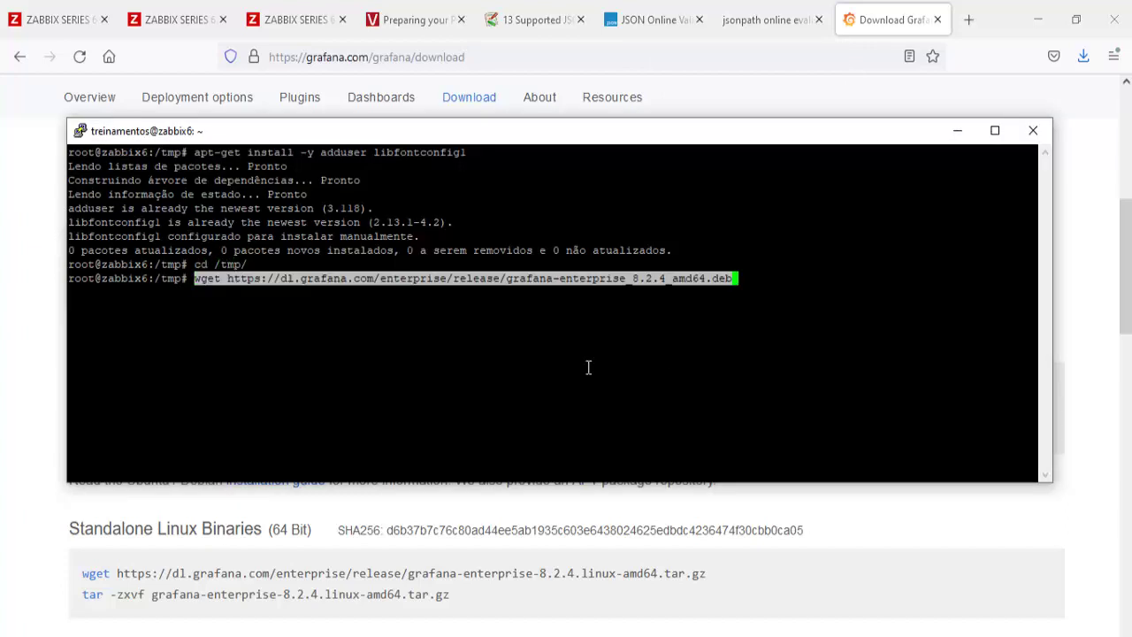
key("Return")
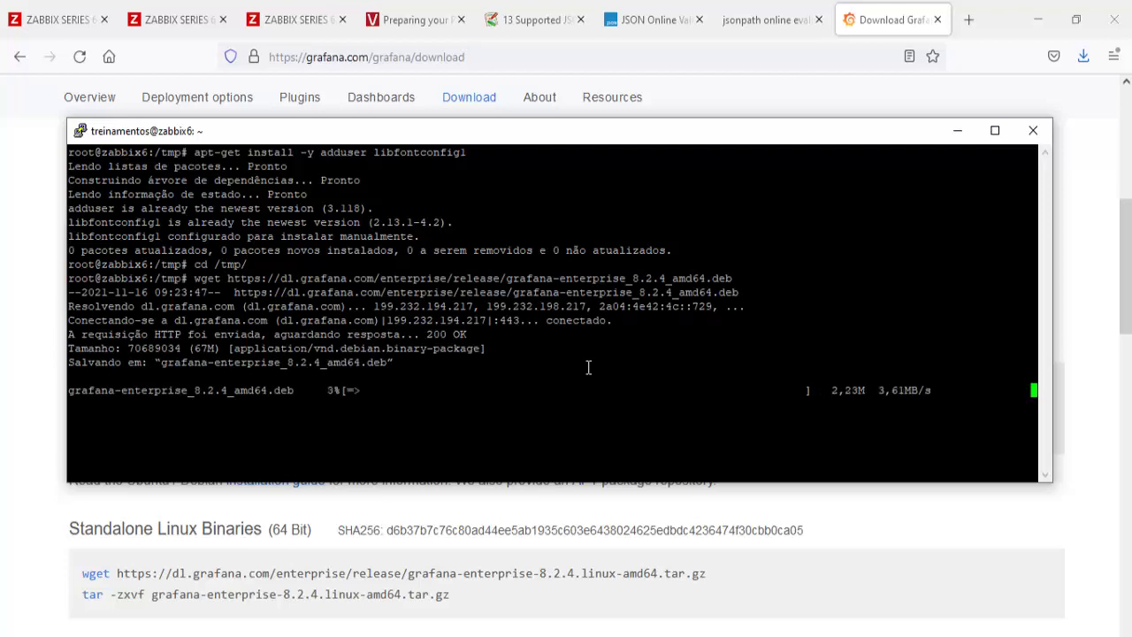
Step: Copy the dpkg install command from the Grafana download page
left_click(639, 580)
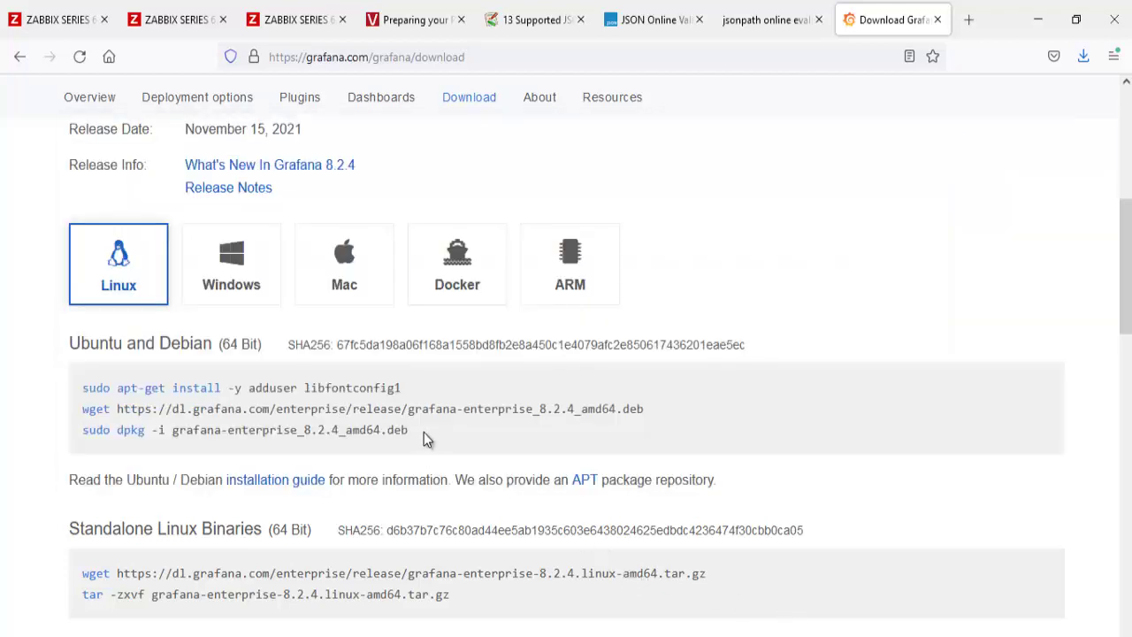
left_click_drag(416, 432, 116, 429)
right_click(128, 440)
left_click(142, 449)
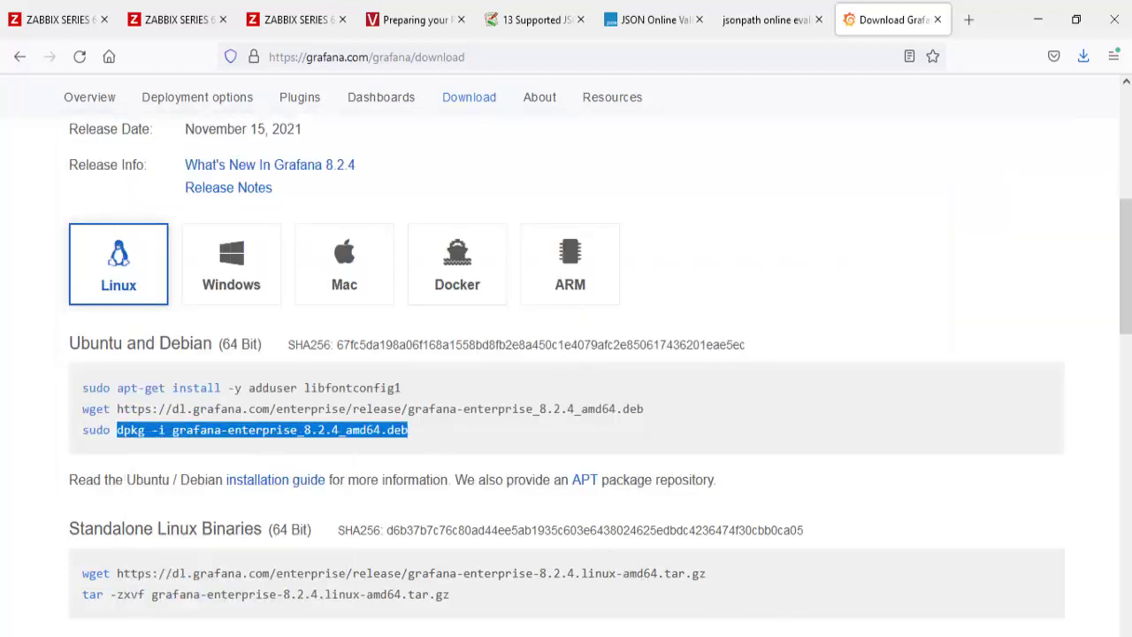
Step: Run dpkg -i on grafana-enterprise_8.2.4_amd64.deb in PuTTY, then scroll the download page
key("alt+Tab")
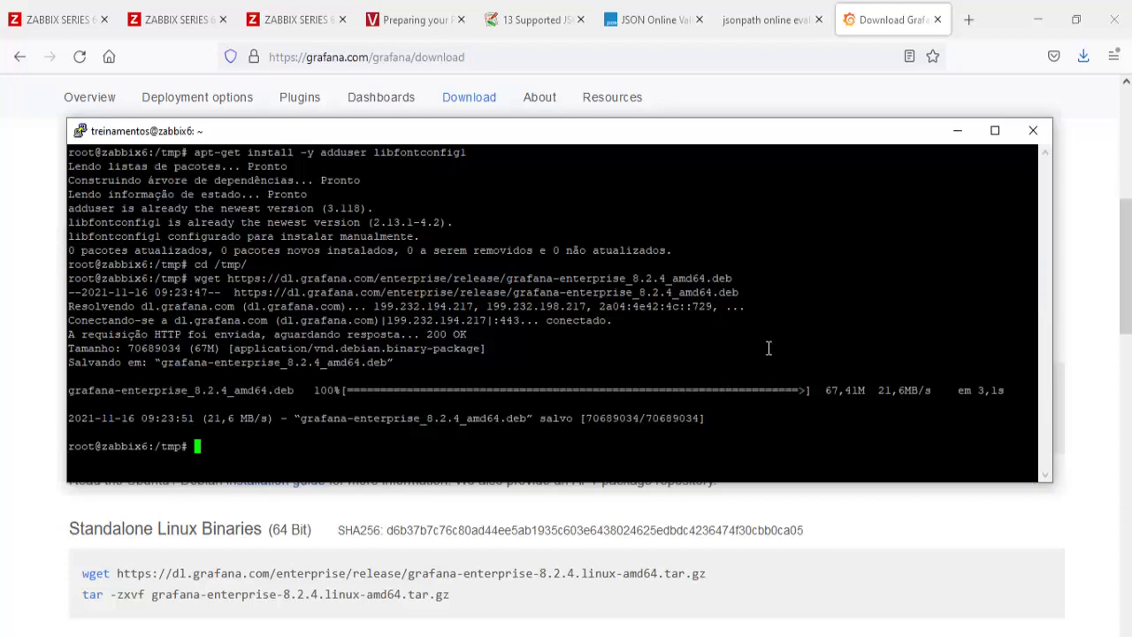
right_click(768, 348)
key("Return")
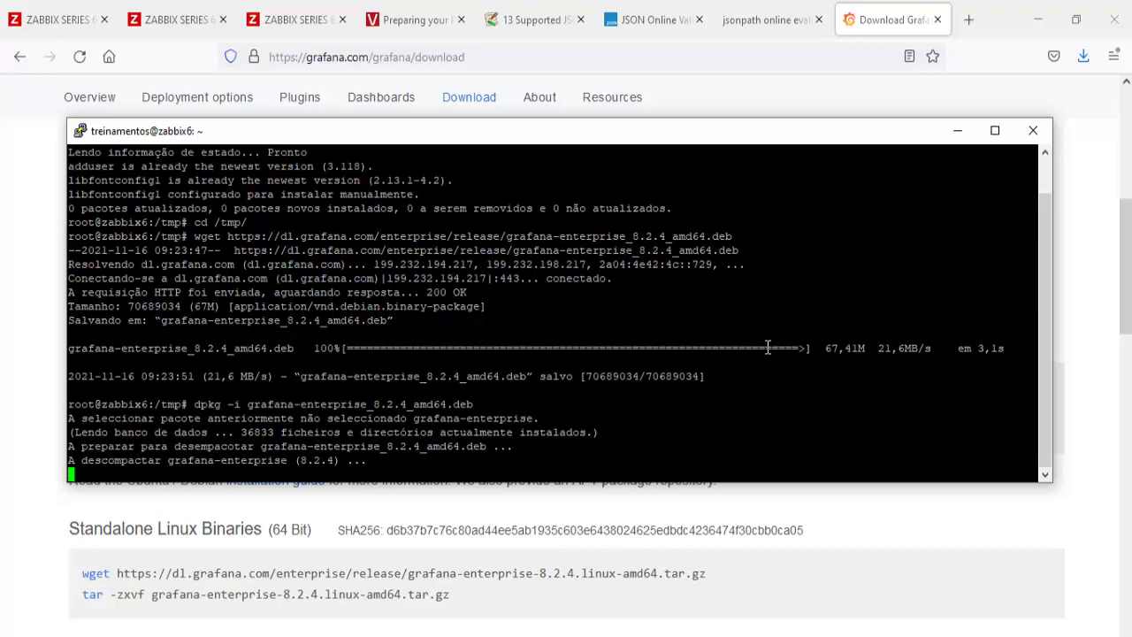
left_click(931, 534)
scroll(830, 443, "down", 8)
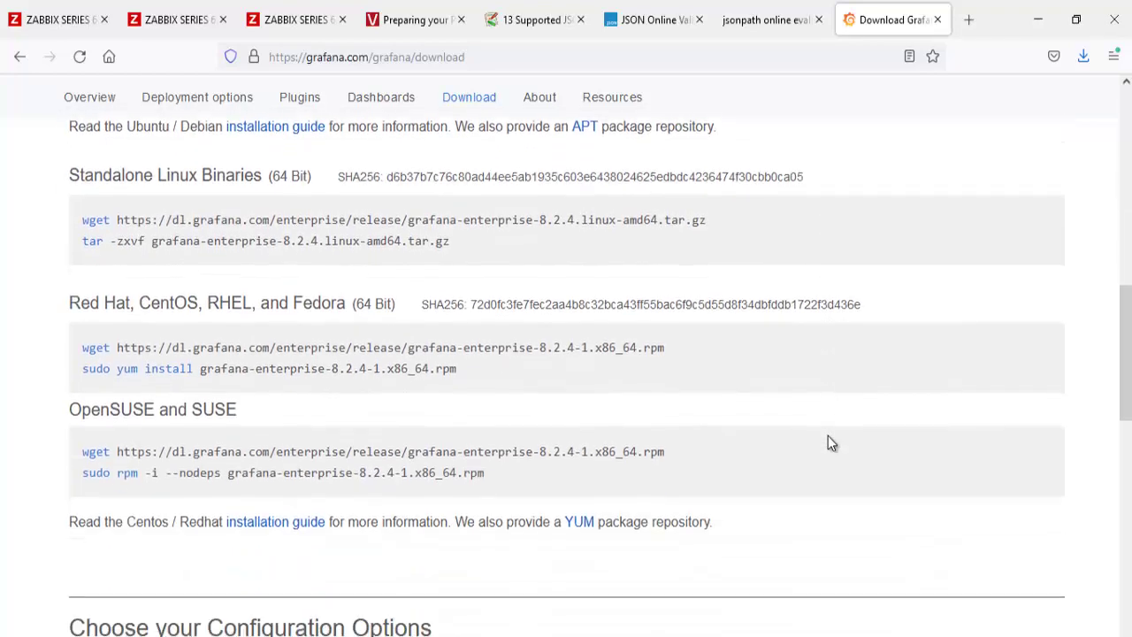
scroll(830, 442, "down", 5)
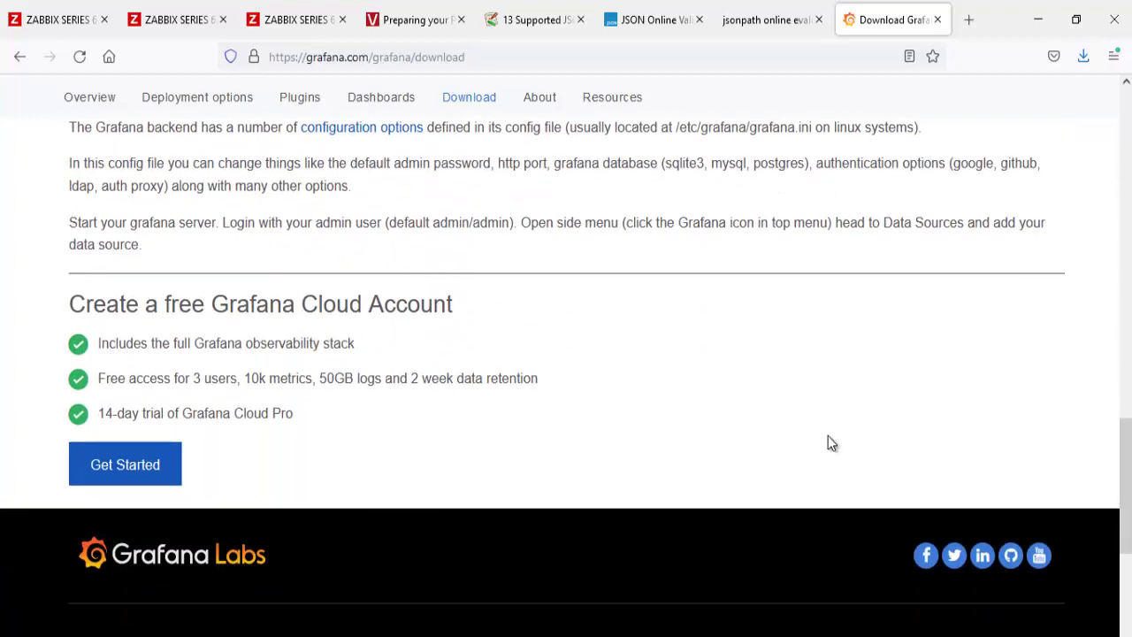
Step: Open the 'installation guide' link in a new tab and view the Debian guide
scroll(375, 411, "up", 6)
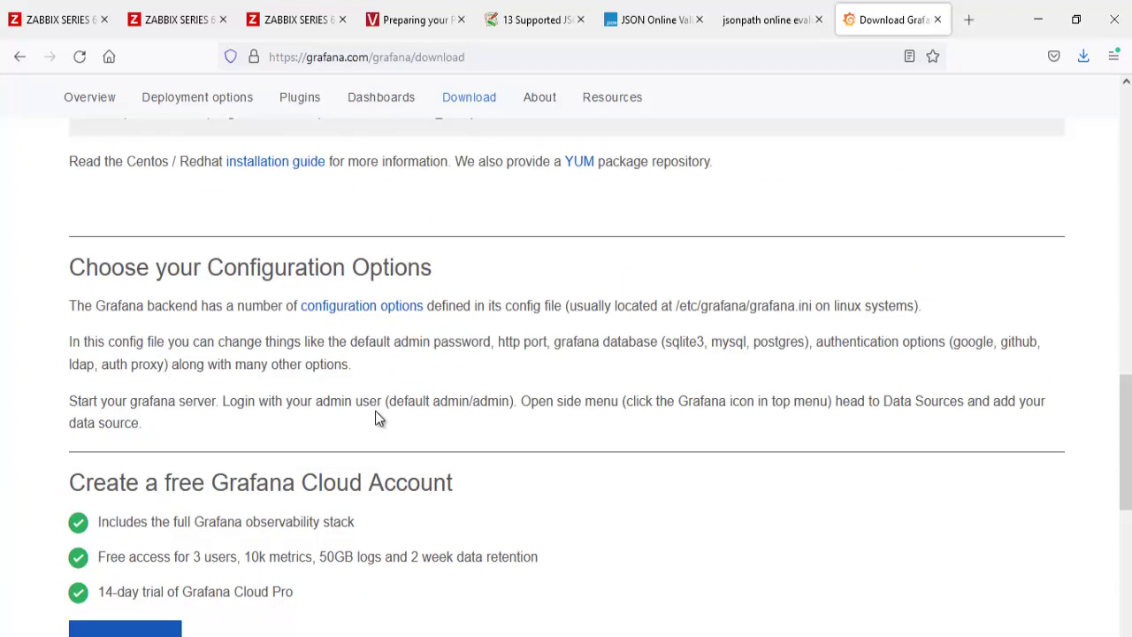
scroll(375, 411, "up", 3)
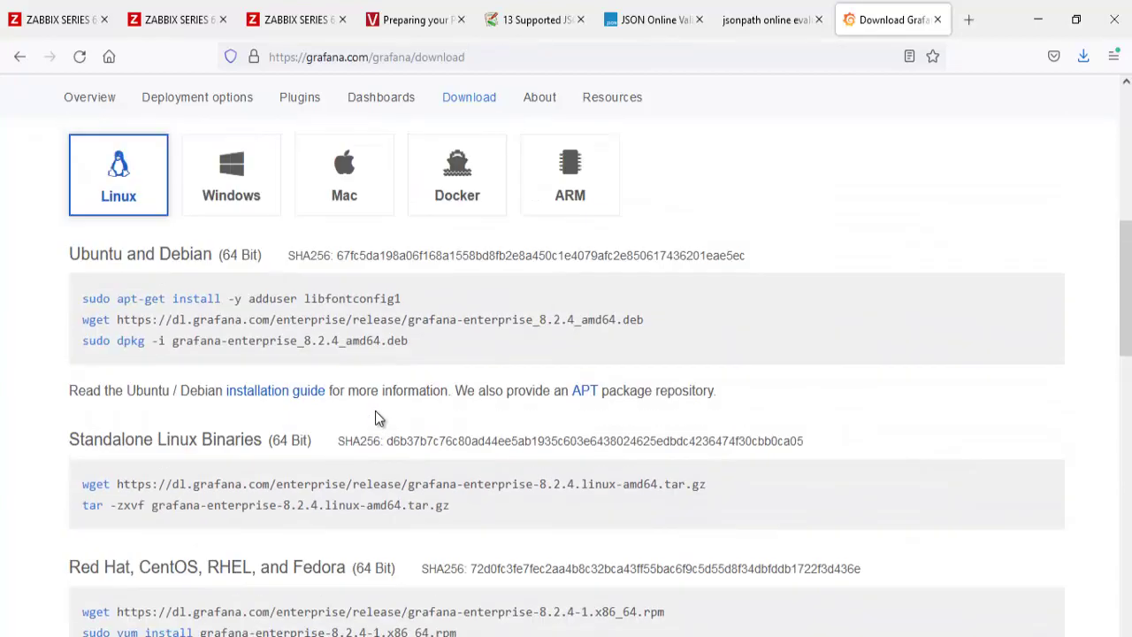
right_click(293, 394)
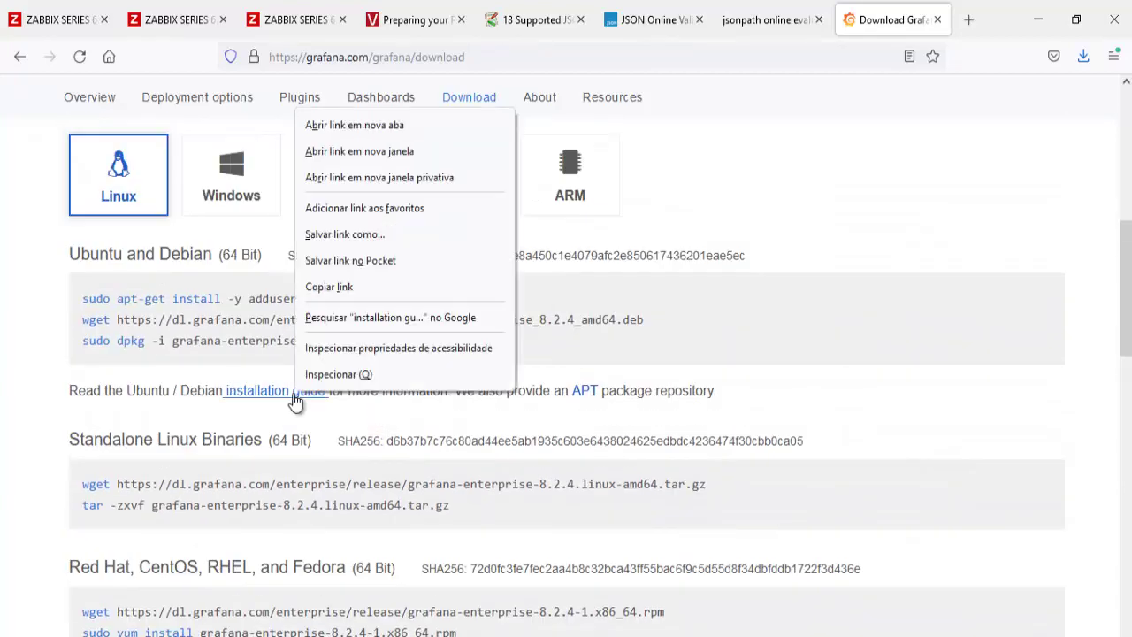
left_click(354, 125)
left_click(895, 19)
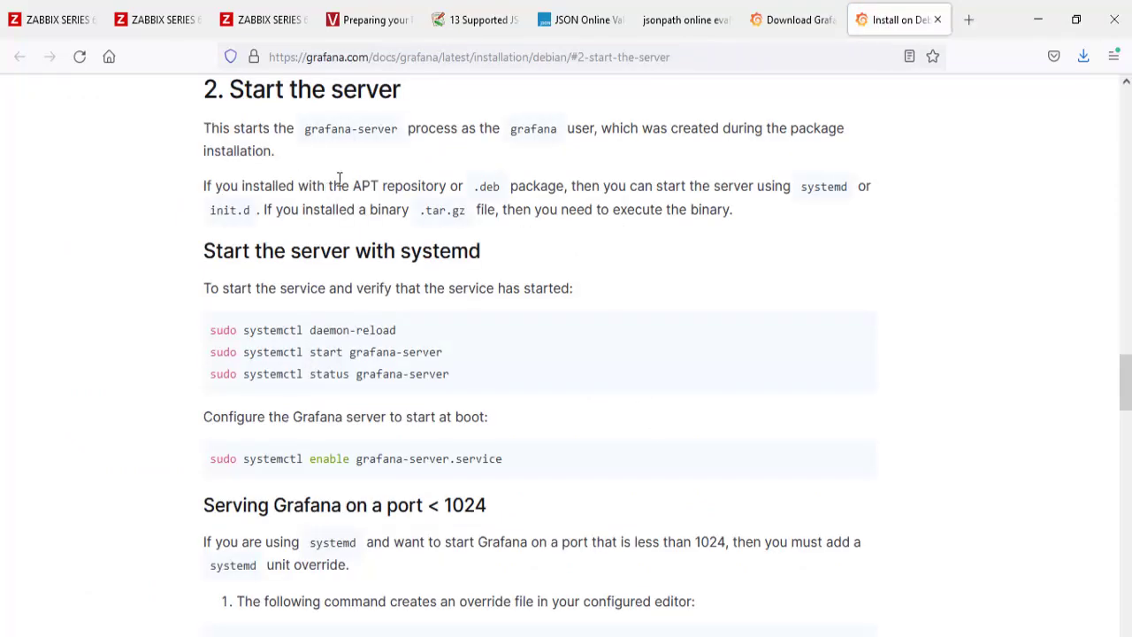
Step: Copy 'apt-get update' from the guide and run it in PuTTY
scroll(377, 327, "up", 5)
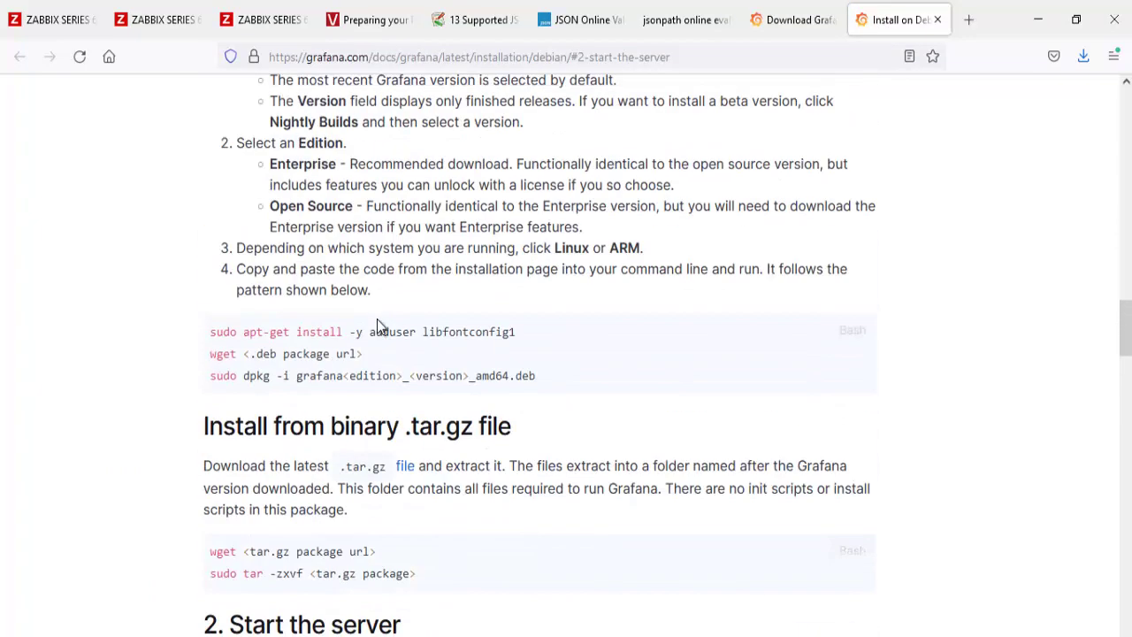
scroll(575, 439, "up", 4)
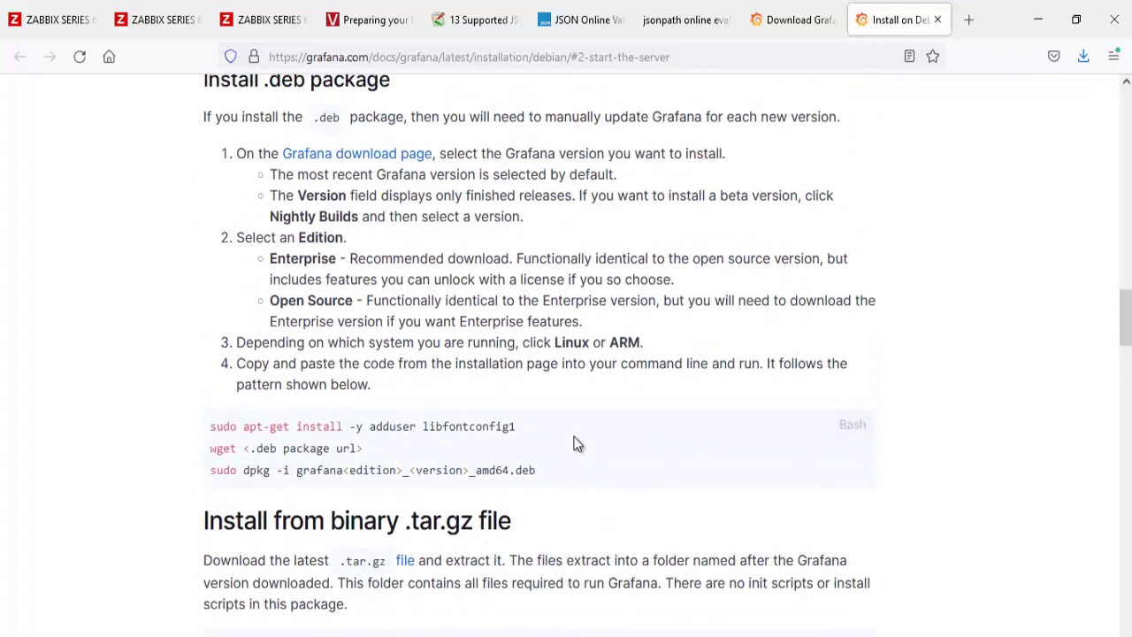
scroll(575, 438, "up", 2)
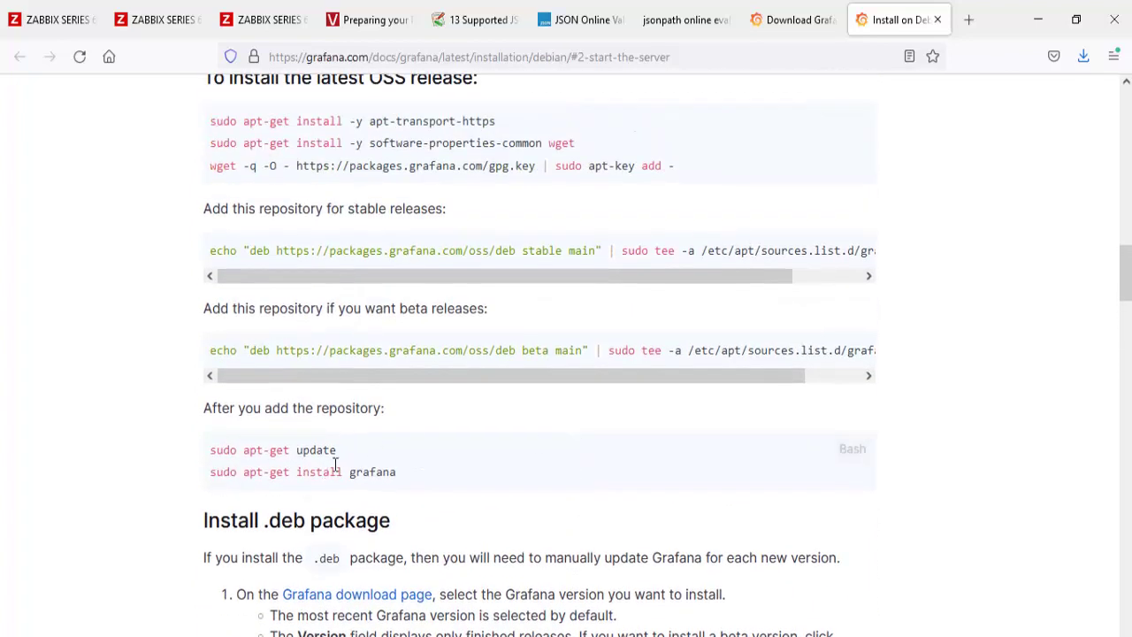
left_click_drag(302, 449, 245, 450)
right_click(245, 450)
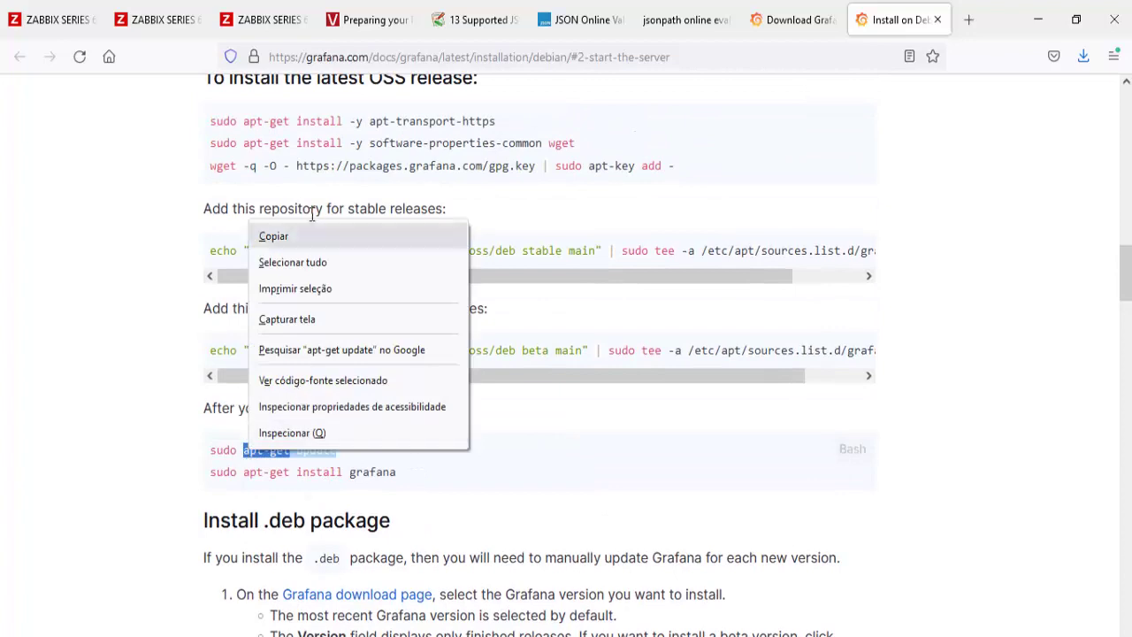
left_click(394, 239)
key("alt+Tab")
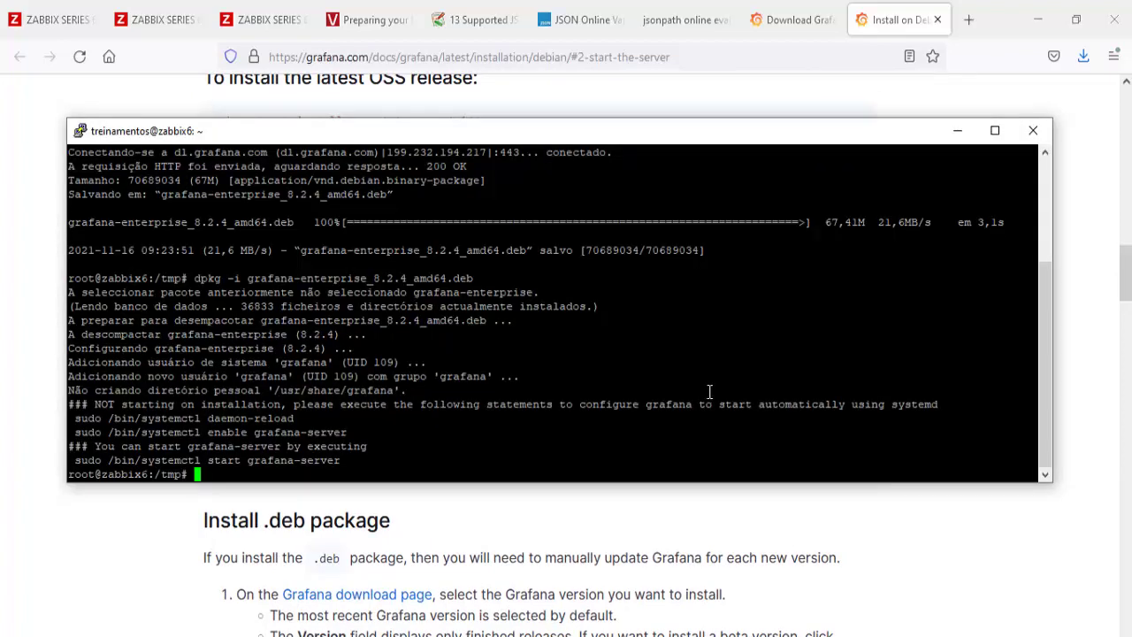
right_click(665, 336)
key("Return")
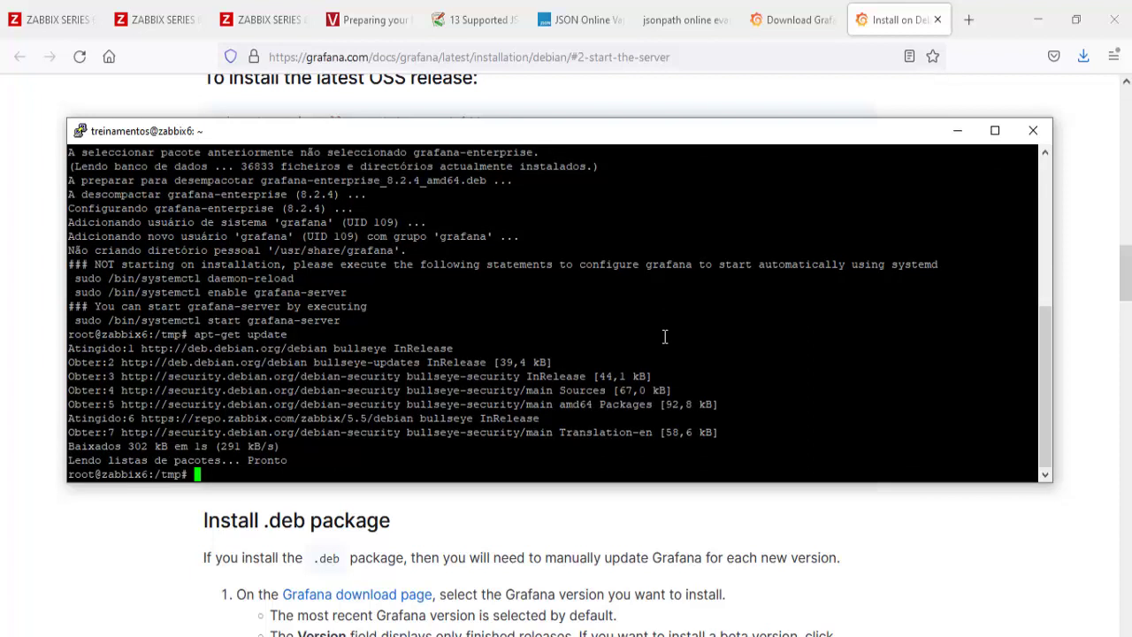
Step: Copy 'systemctl daemon-reload' from the docs and run it in PuTTY
left_click(435, 524)
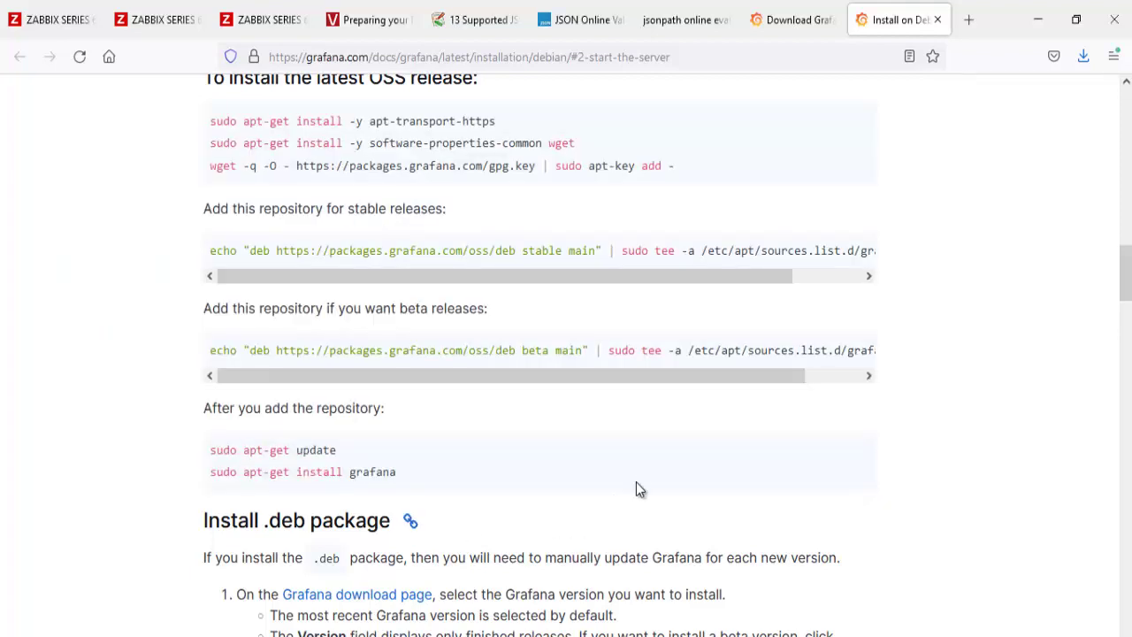
scroll(639, 477, "down", 5)
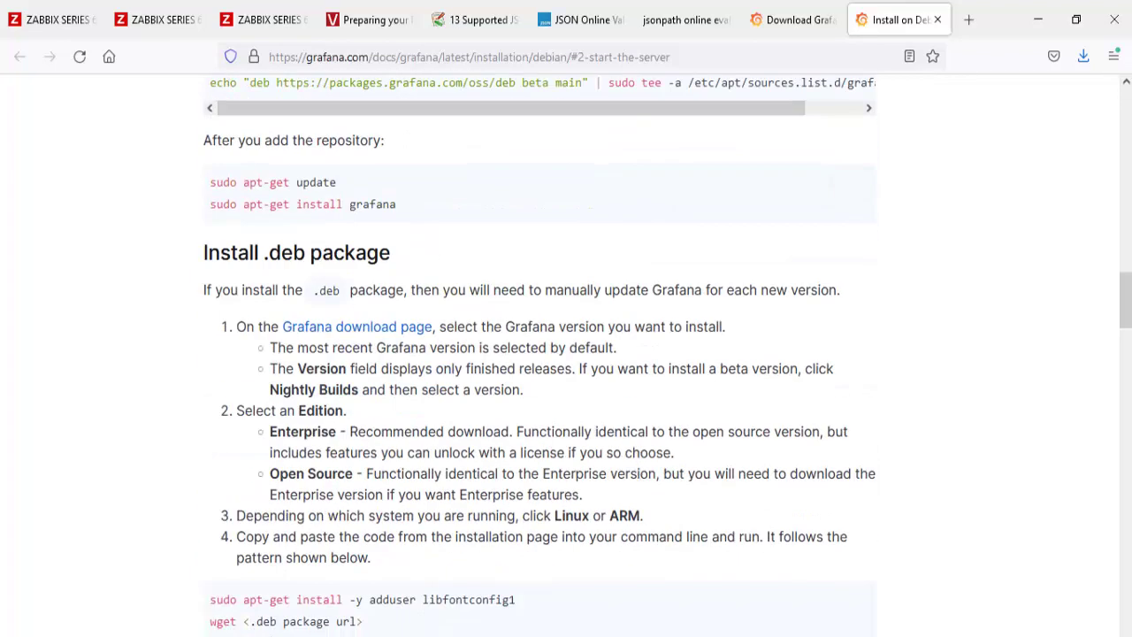
scroll(614, 424, "down", 10)
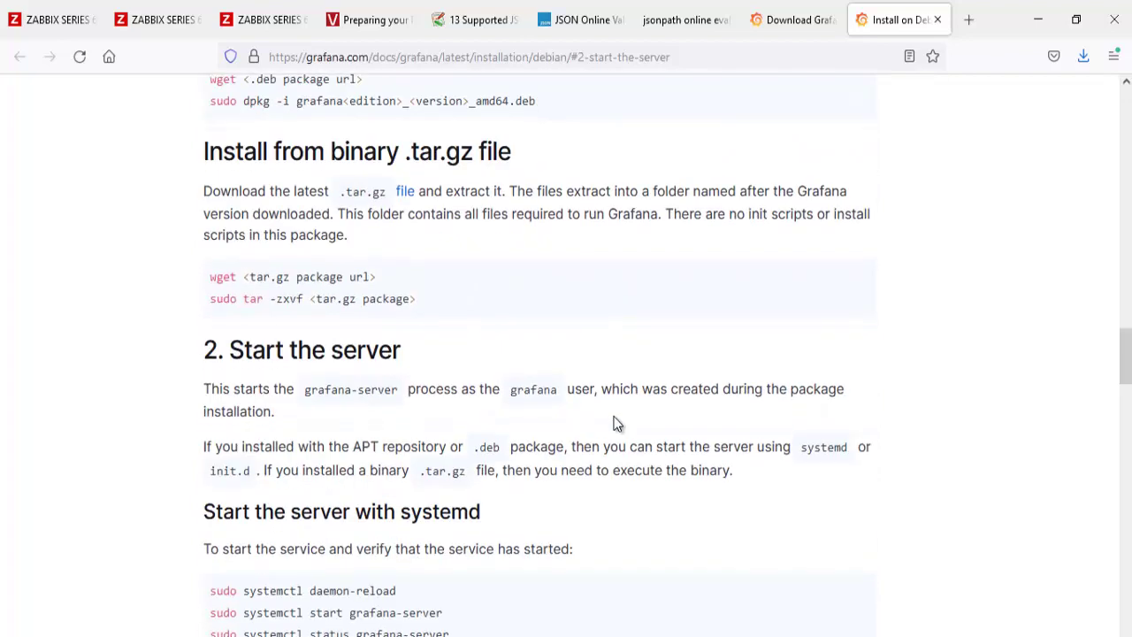
left_click_drag(398, 330, 245, 330)
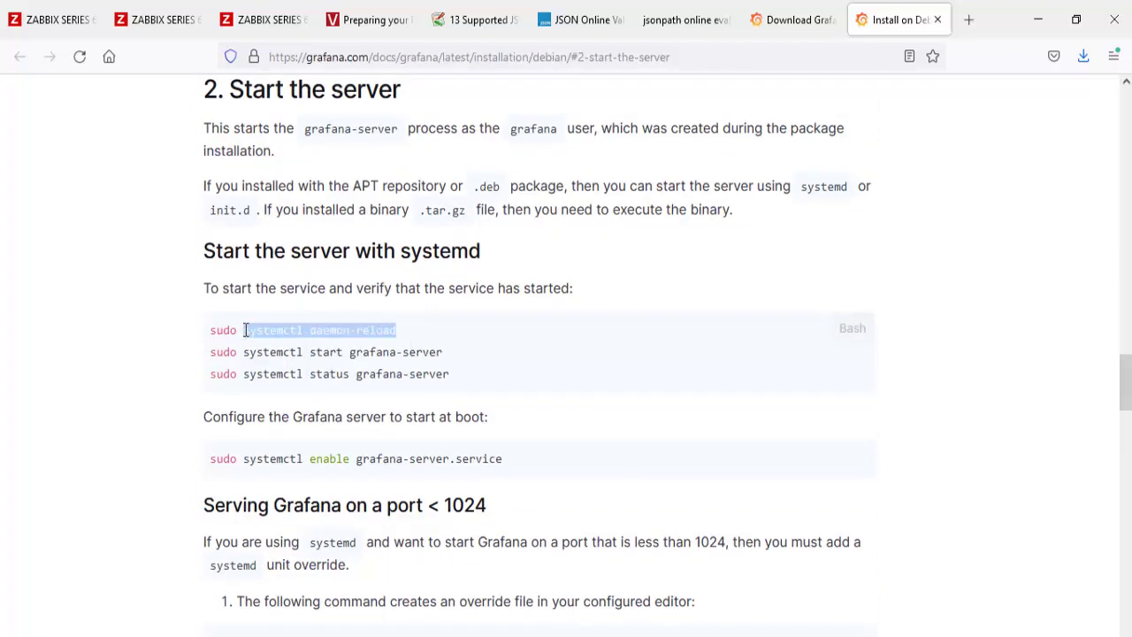
right_click(247, 335)
left_click(270, 349)
key("alt+Tab")
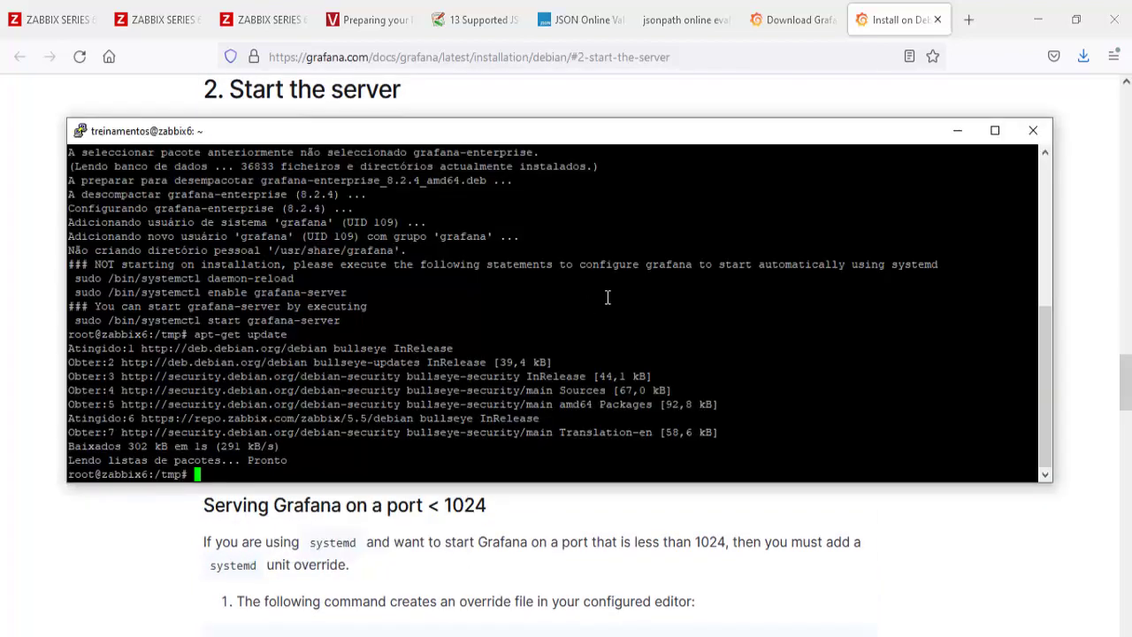
right_click(607, 297)
key("Return")
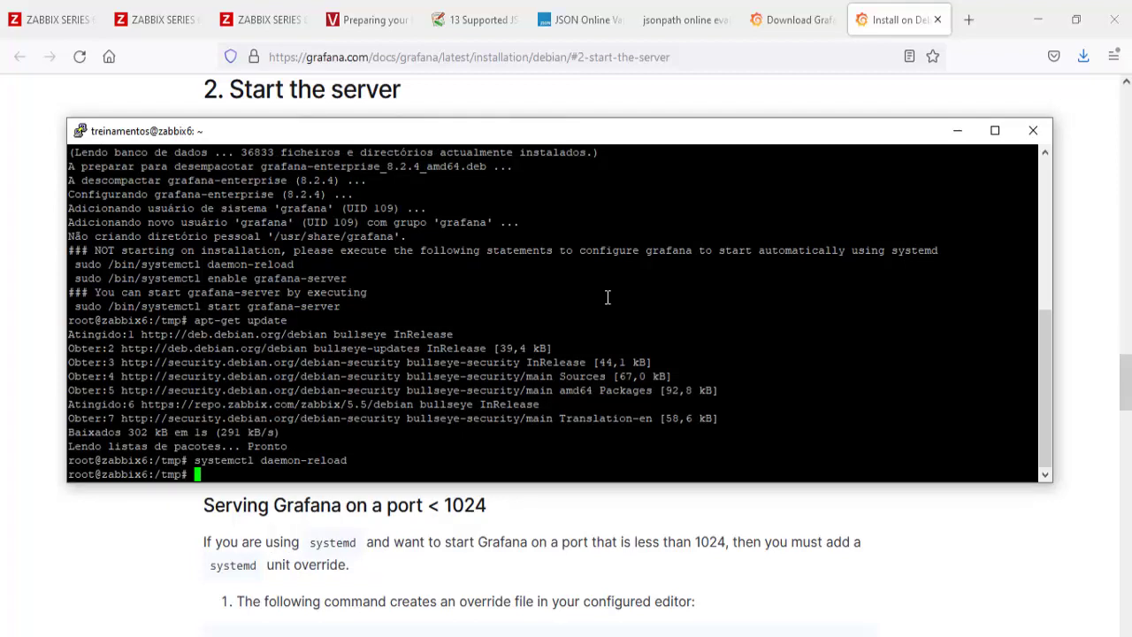
Step: Copy and run 'systemctl start grafana-server' in PuTTY
left_click(599, 533)
left_click_drag(453, 354, 240, 354)
right_click(246, 355)
left_click(275, 374)
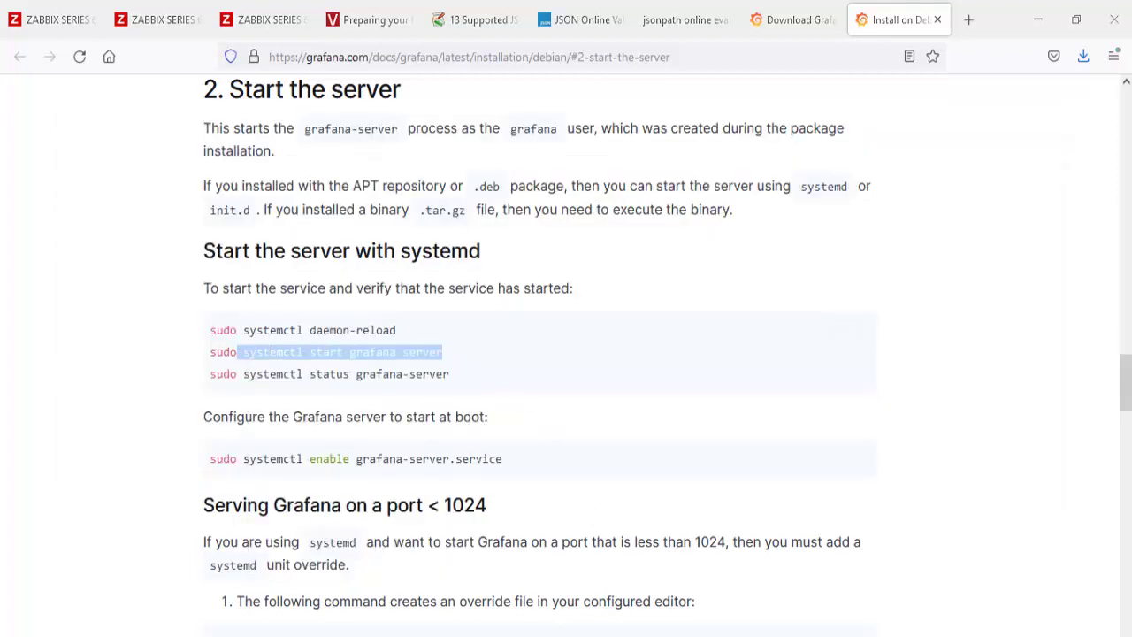
key("alt+Tab")
right_click(823, 392)
key("Return")
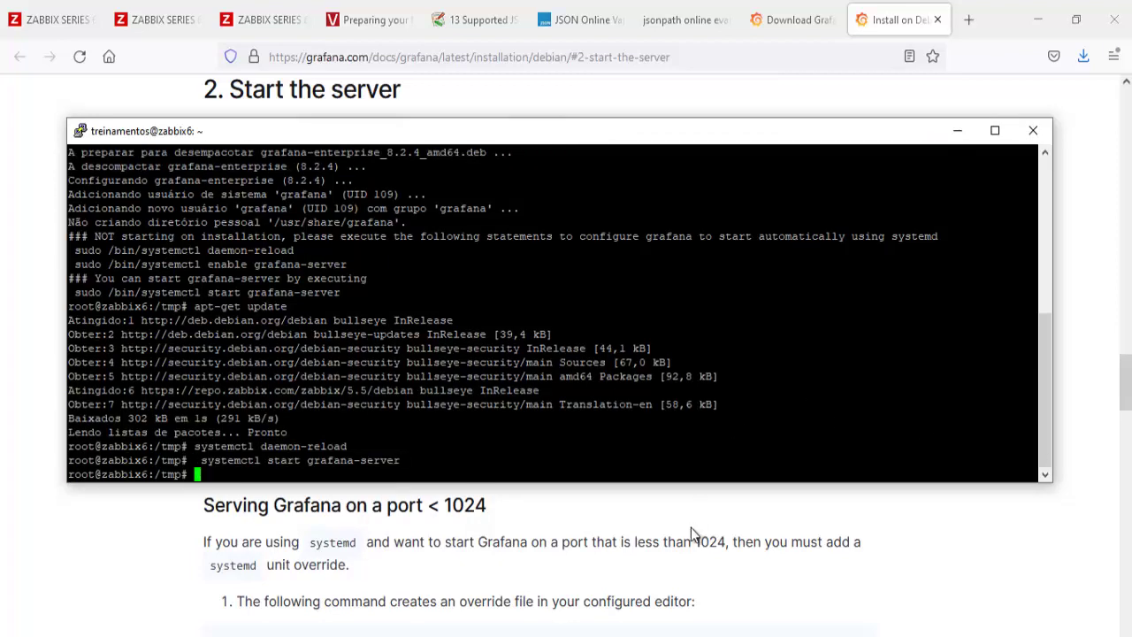
Step: Run 'systemctl status grafana-server' to confirm it is active (running), then return to the browser
left_click(693, 534)
left_click_drag(451, 374, 246, 375)
right_click(254, 377)
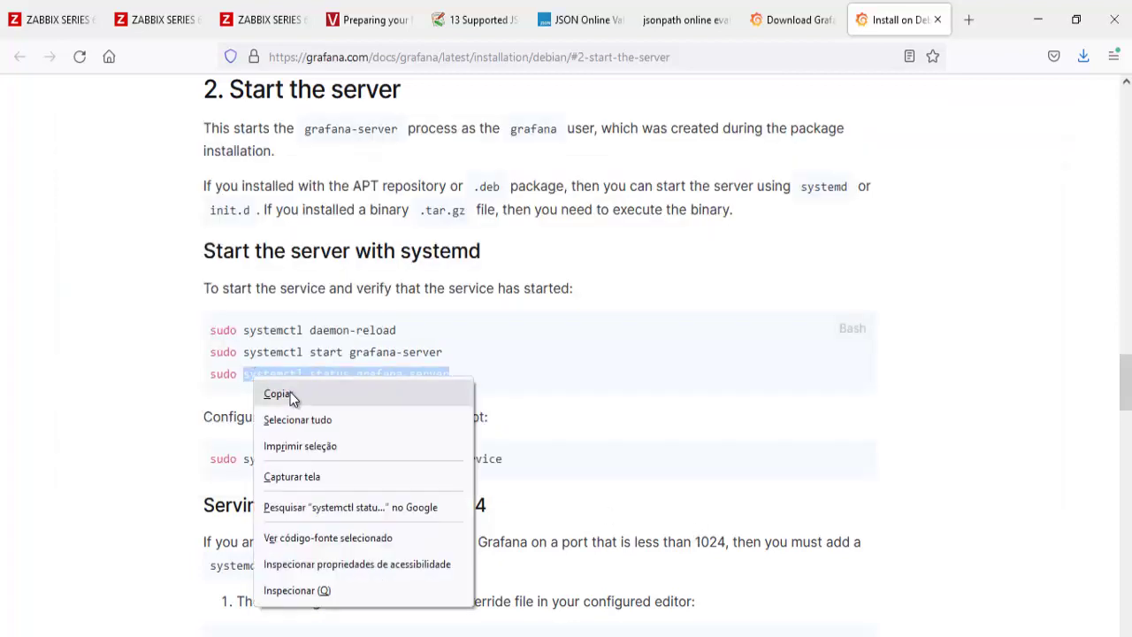
left_click(277, 395)
key("alt+Tab")
right_click(907, 351)
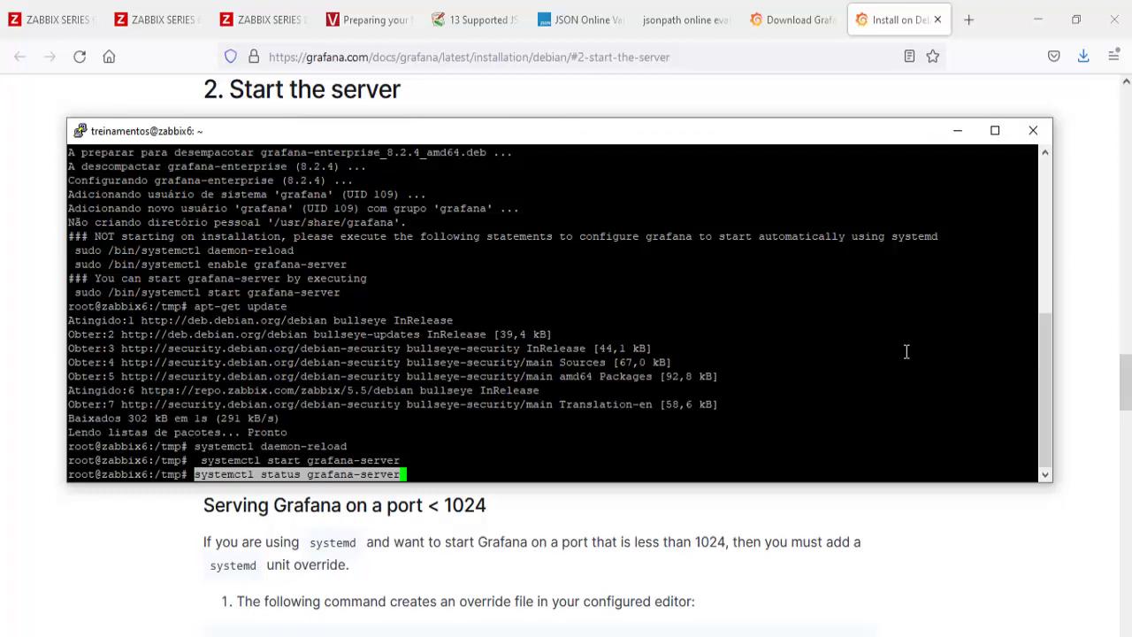
key("Return")
key("q")
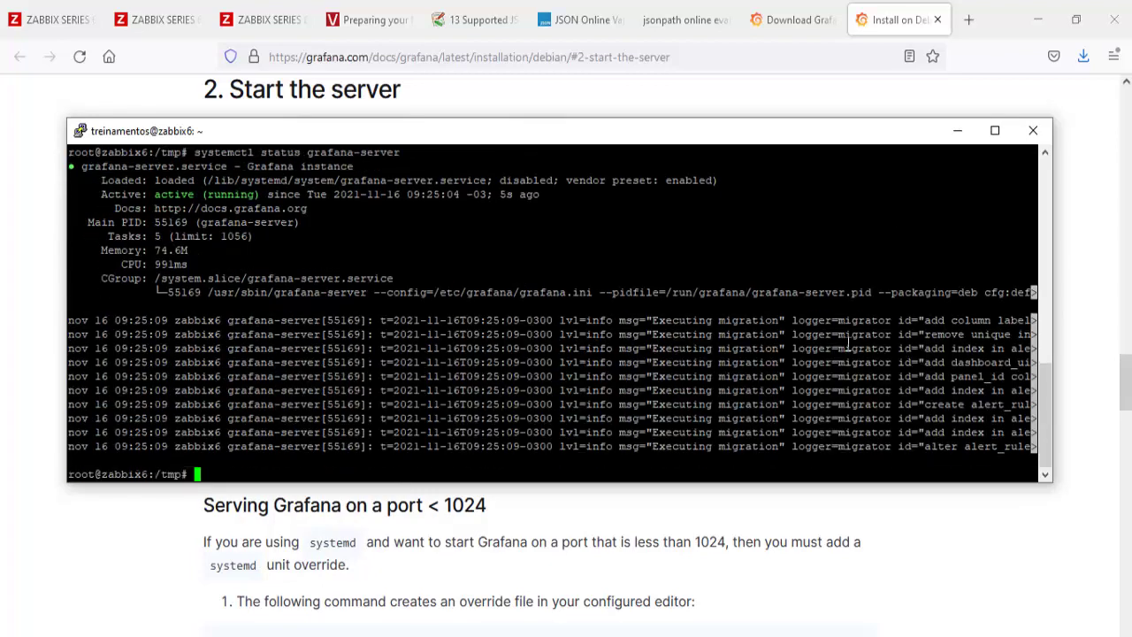
left_click(790, 20)
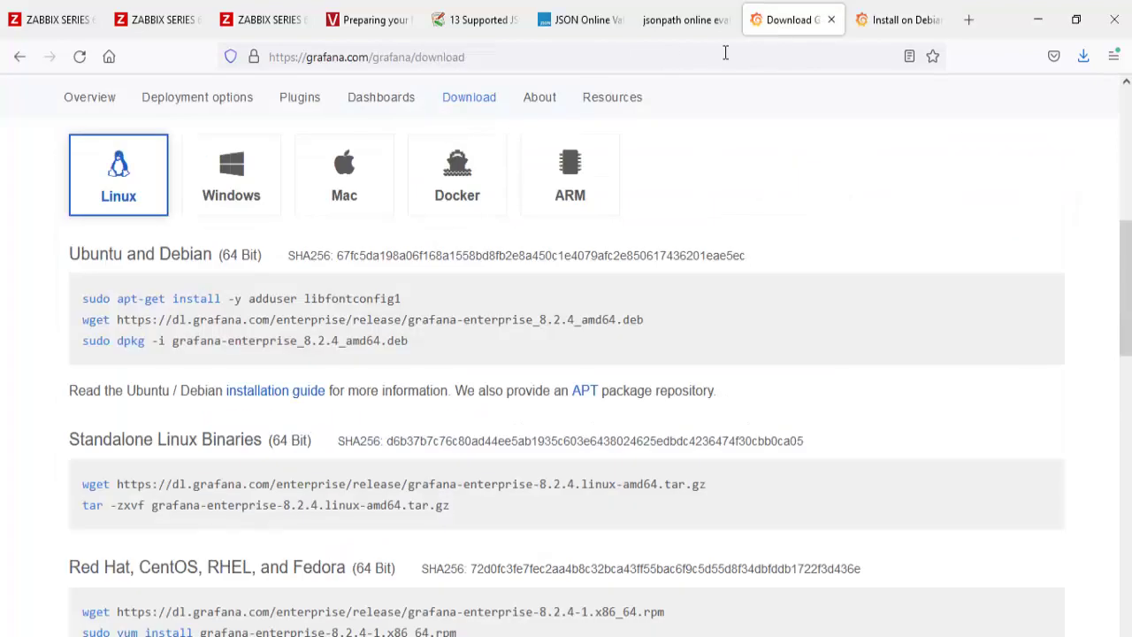
Step: Open Grafana on port 3000 at the Zabbix server's address 192.168.1.78
left_click(297, 53)
left_click(272, 20)
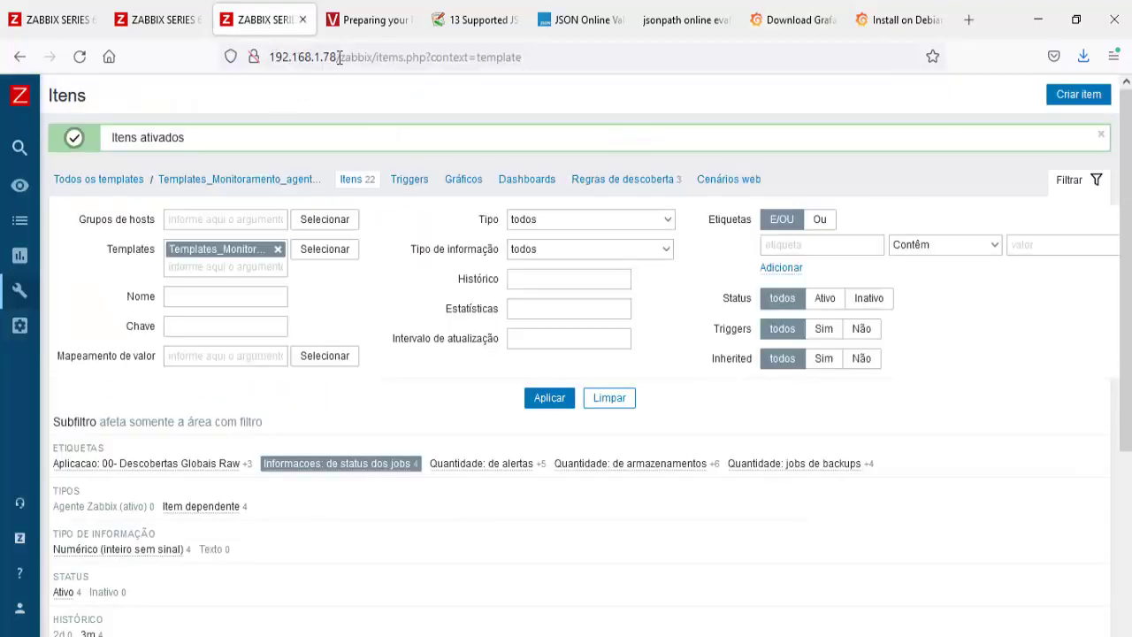
left_click_drag(338, 56, 148, 64)
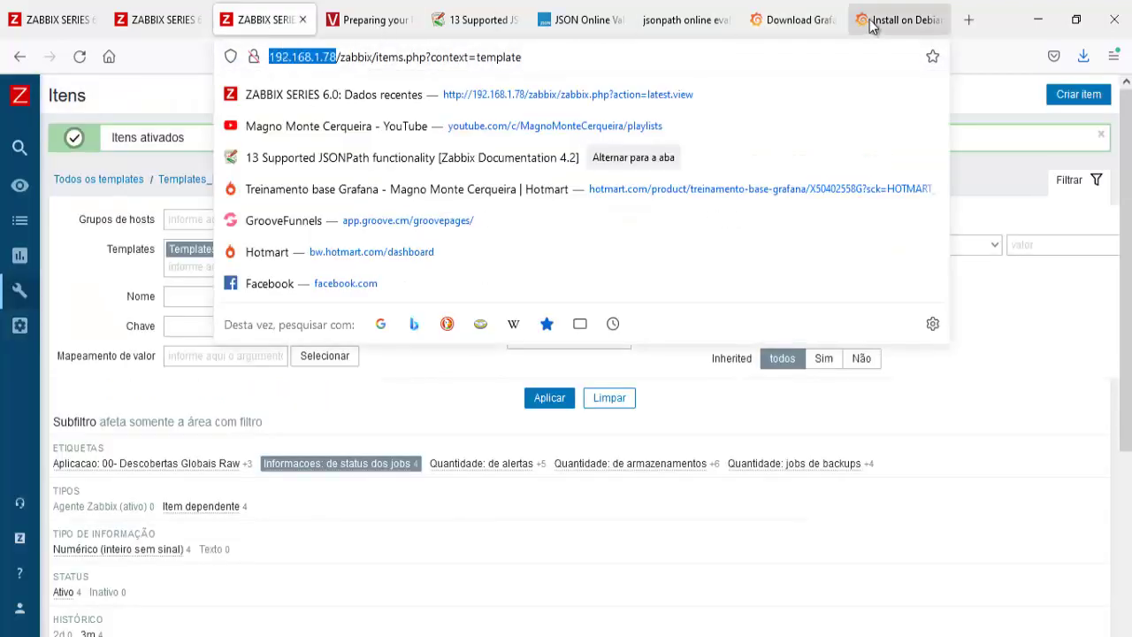
left_click(790, 19)
left_click(648, 64)
key("ctrl+a")
key("ctrl+v")
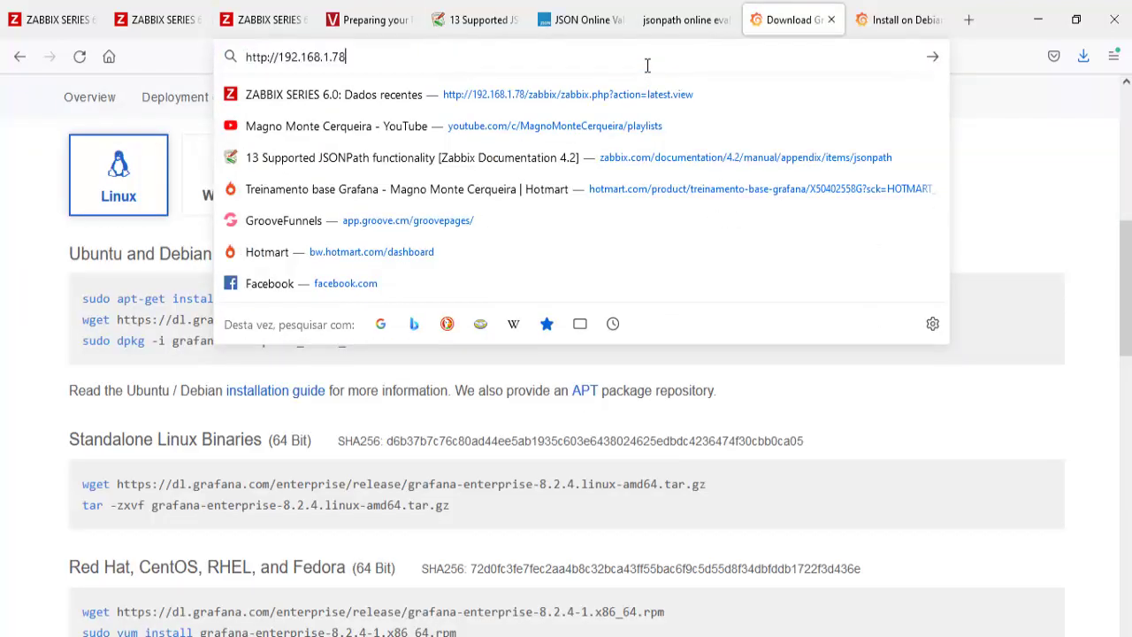
type("/")
type("3000")
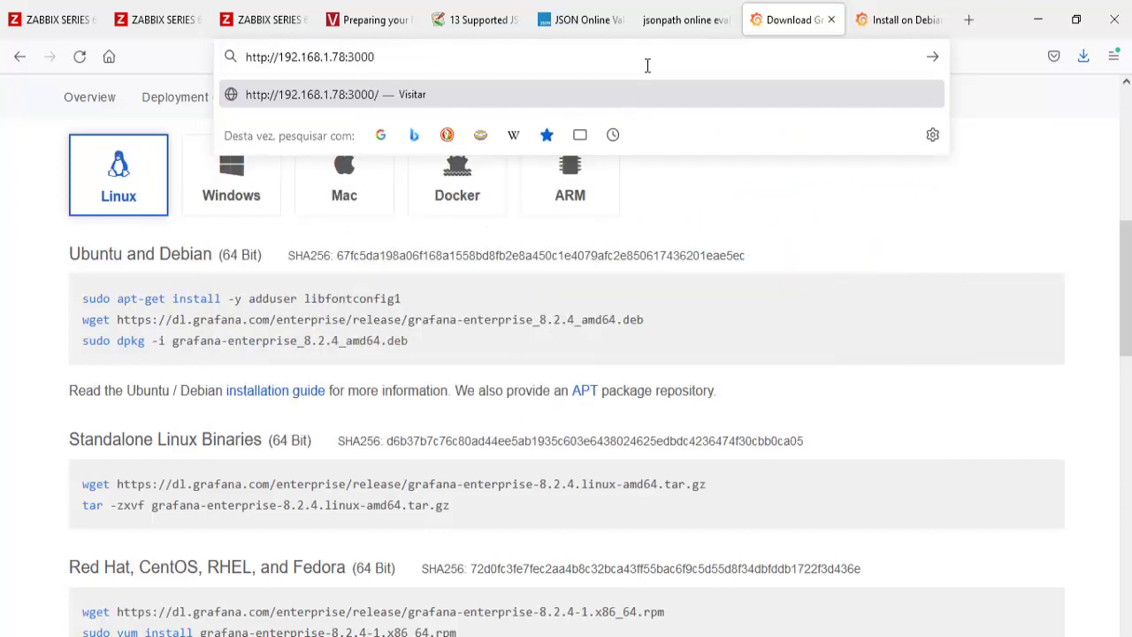
key("Return")
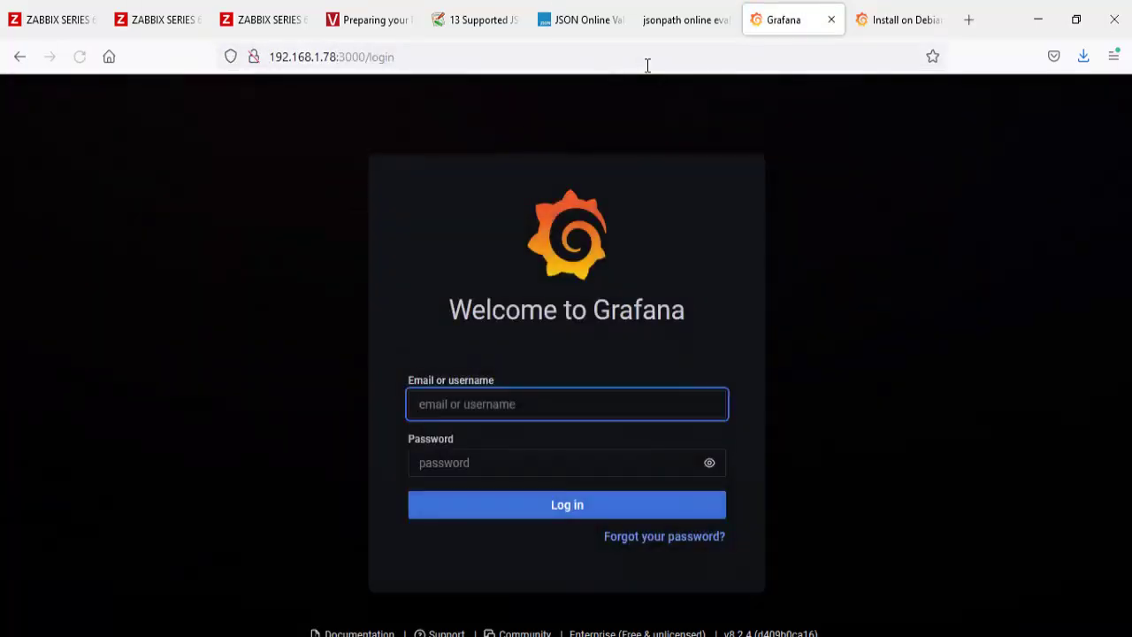
Step: Sign in with the admin username and password, decline saving it, and skip the new-password page
left_click(647, 65)
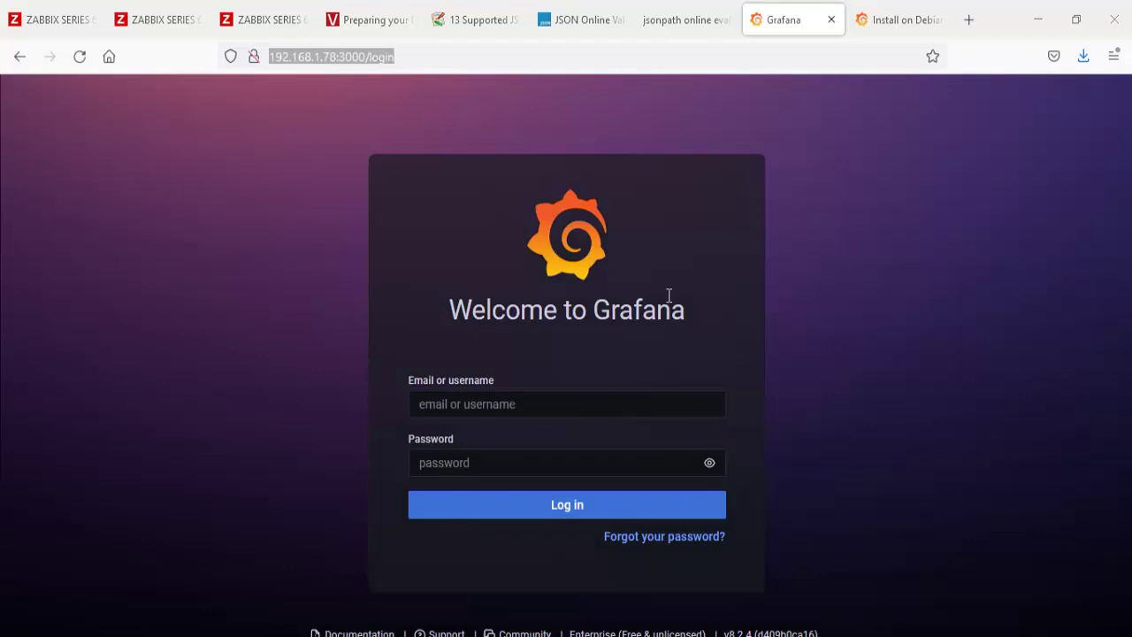
left_click(633, 411)
type("admin")
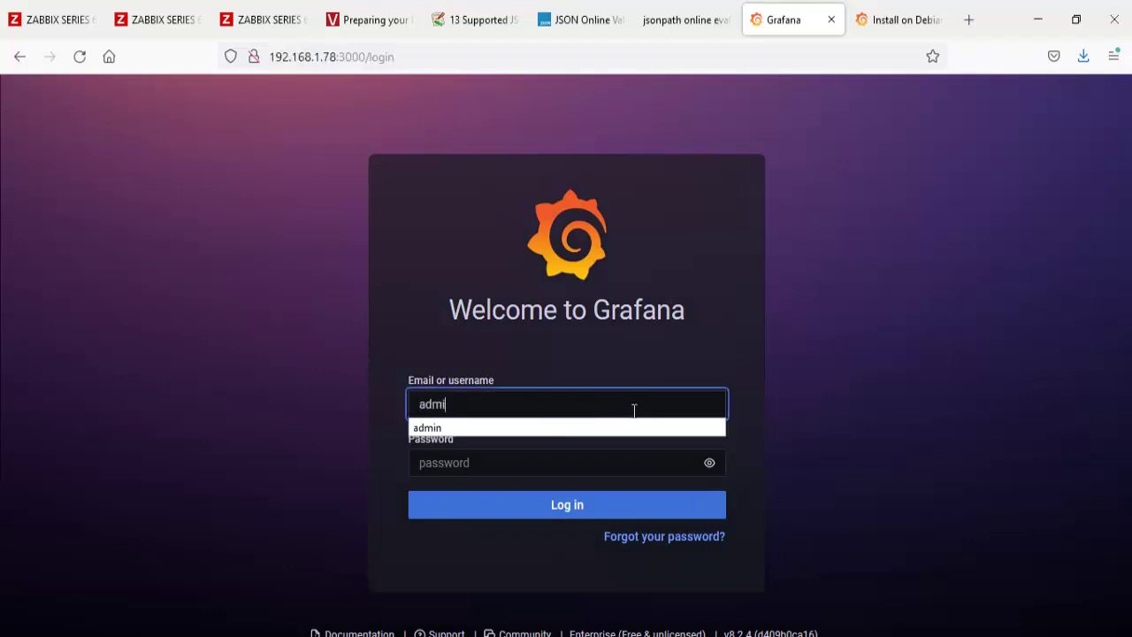
key("Tab")
type("admin")
key("Return")
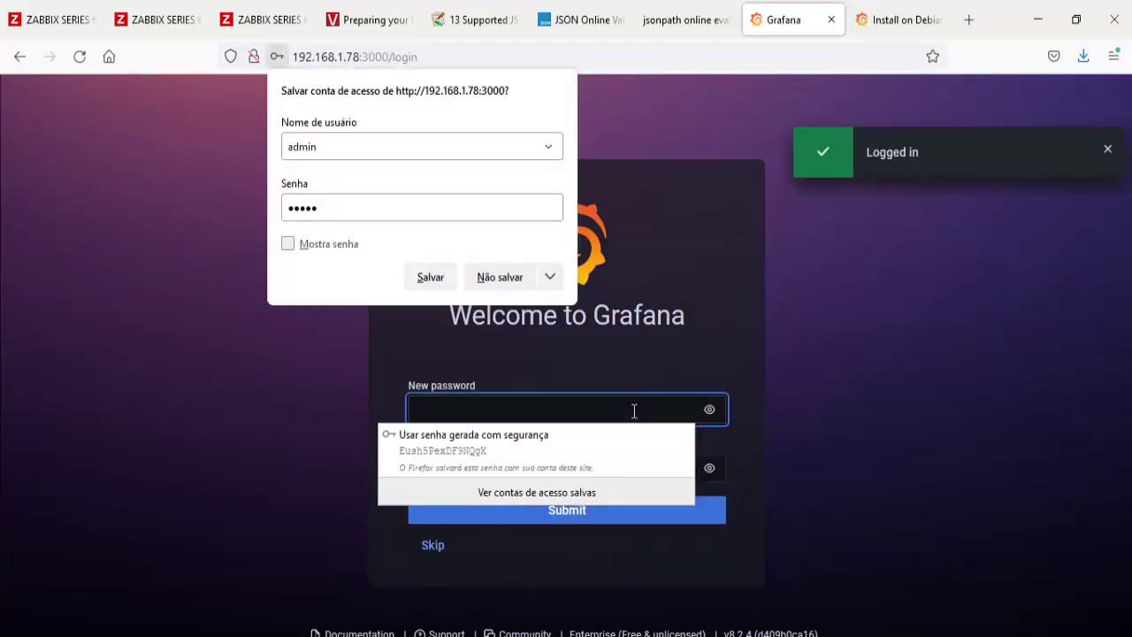
left_click(513, 278)
left_click(433, 547)
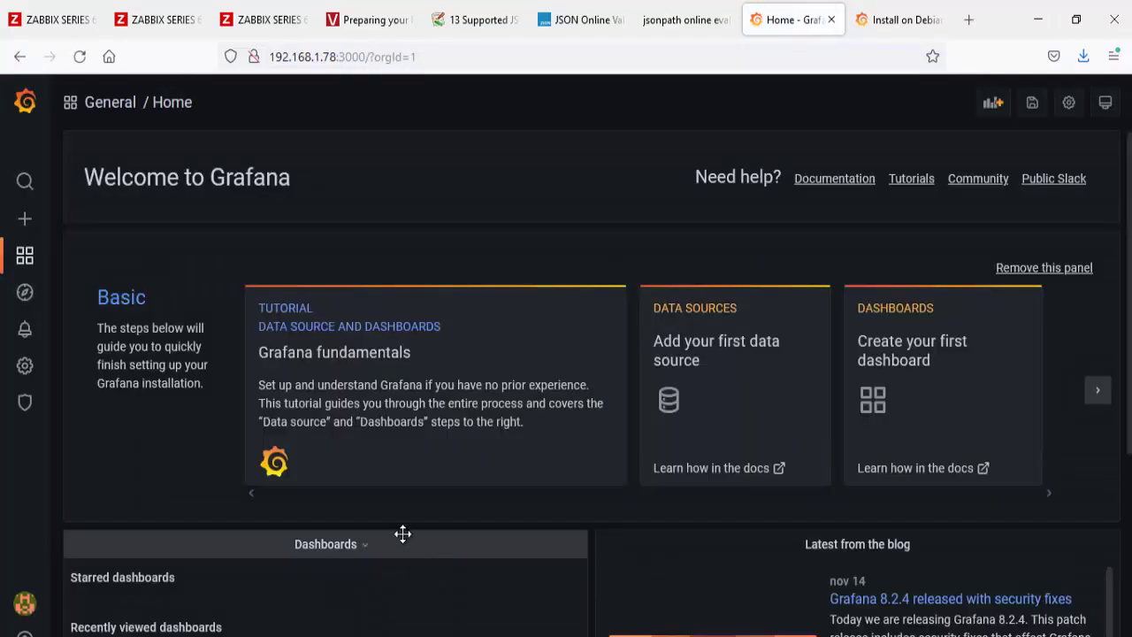
Step: Create a new empty dashboard from the + menu and begin saving it
mouse_move(29, 260)
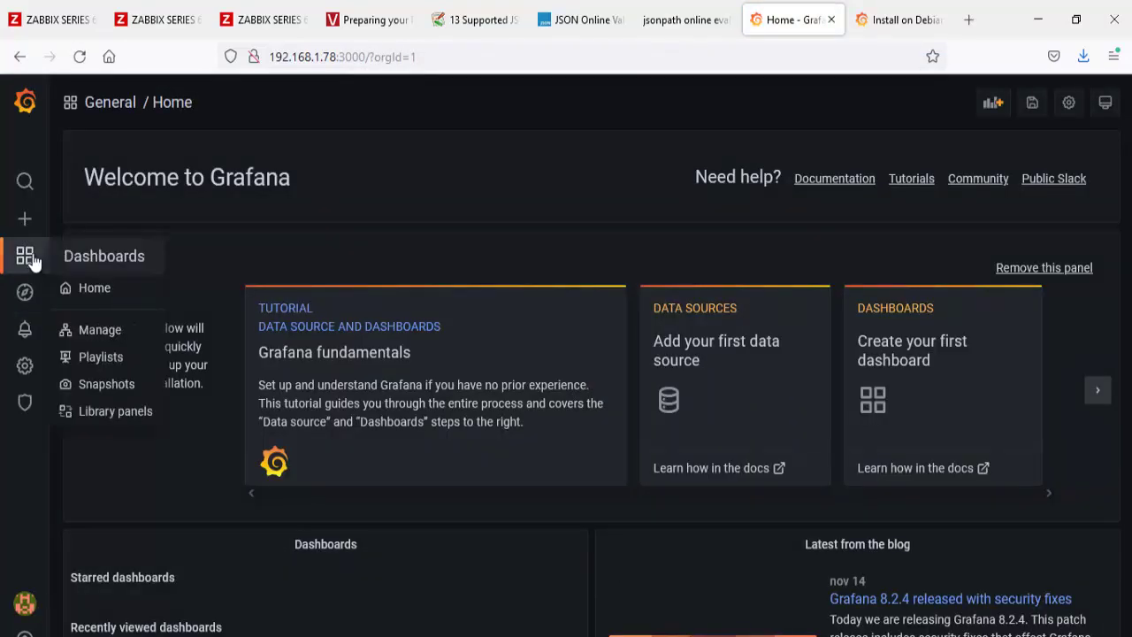
mouse_move(32, 234)
left_click(102, 261)
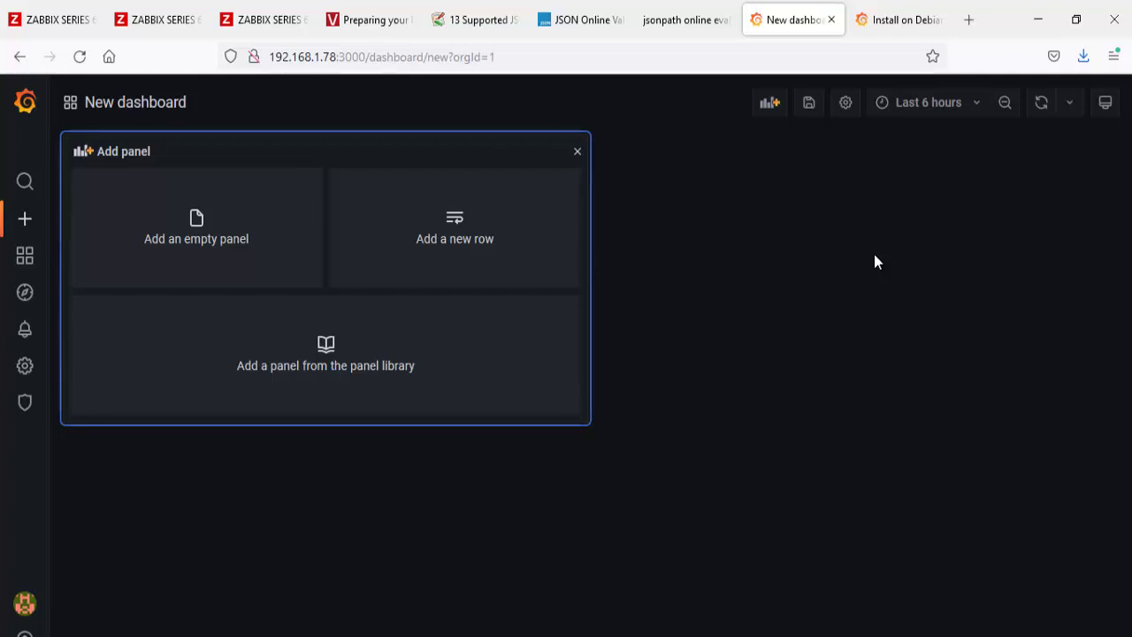
left_click(807, 105)
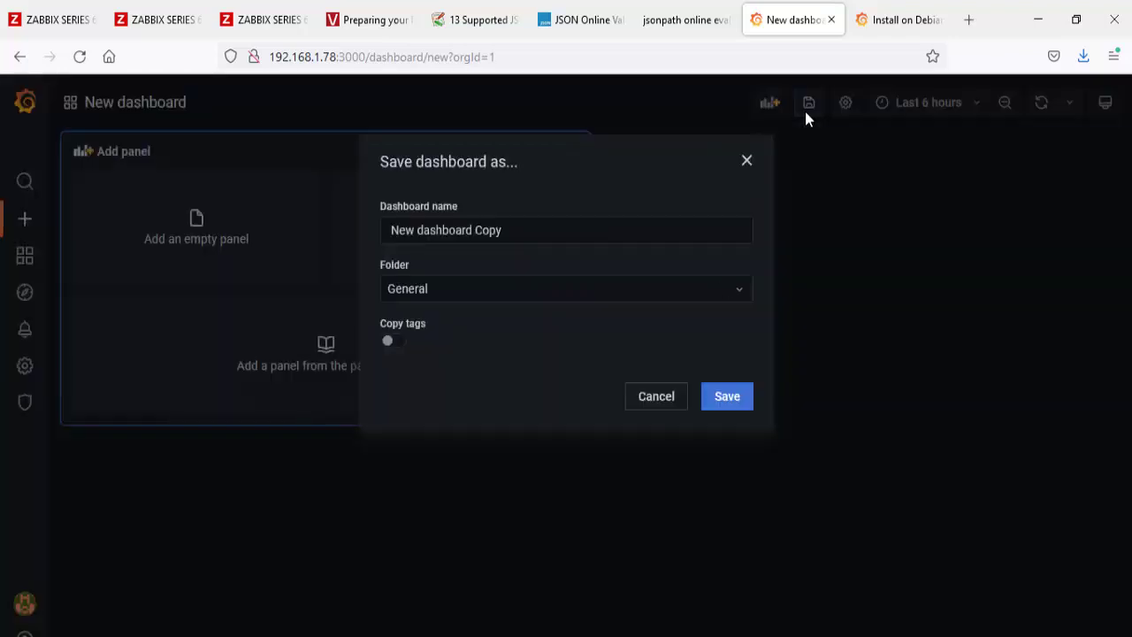
Step: Name the dashboard 'Dashboard Backup Exec' and save it in the General folder
left_click(427, 235)
left_click_drag(428, 235, 346, 230)
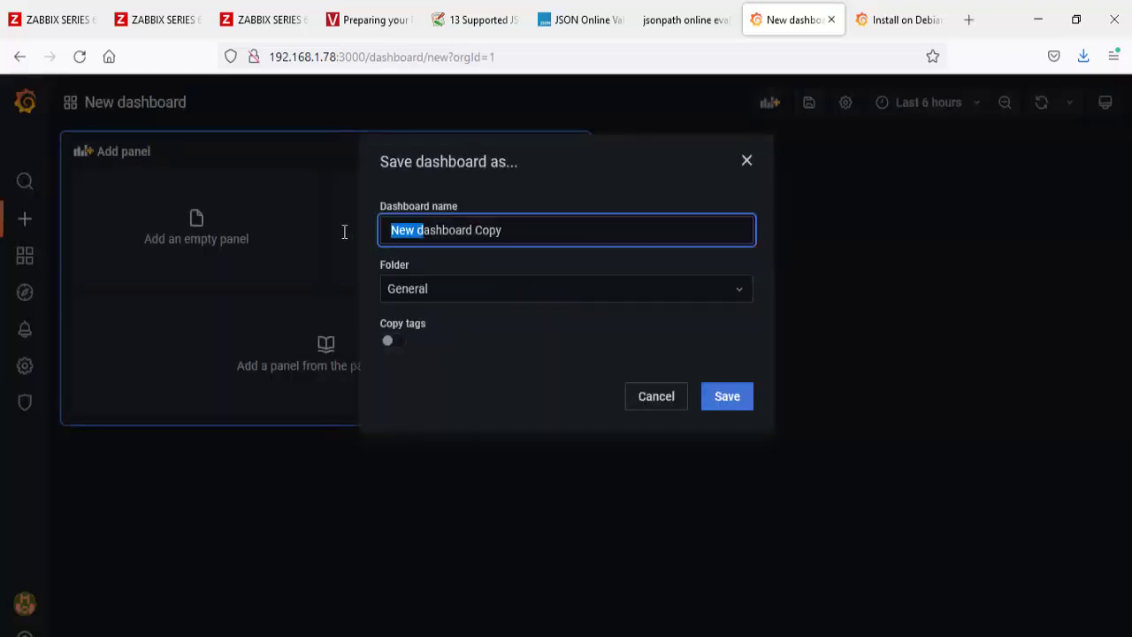
type("D")
double_click(501, 235)
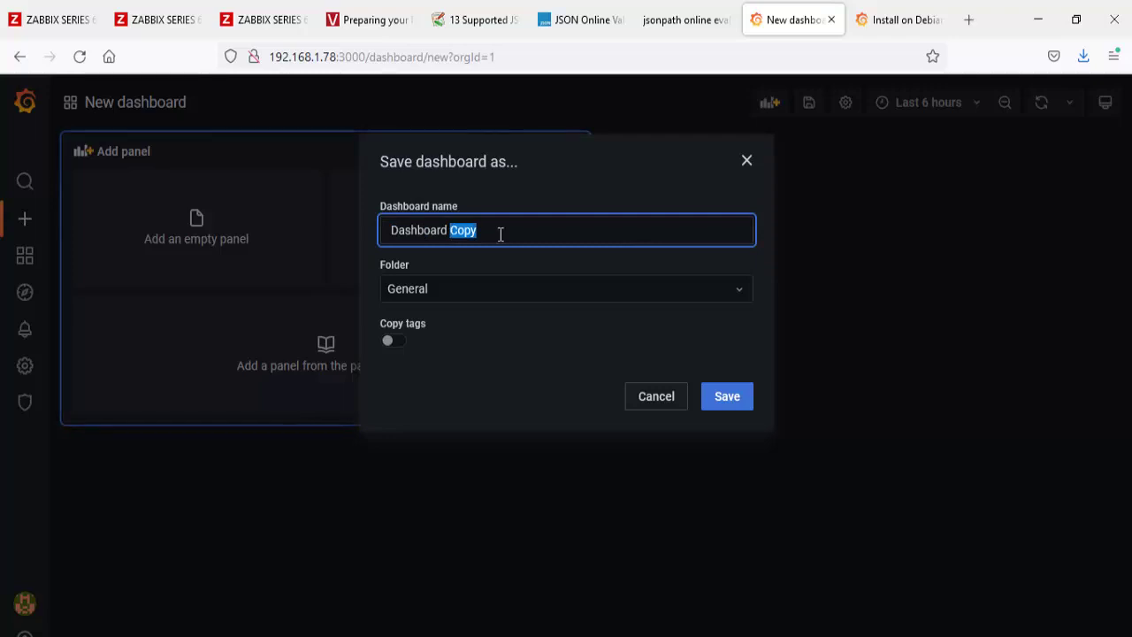
type("Backup Exec")
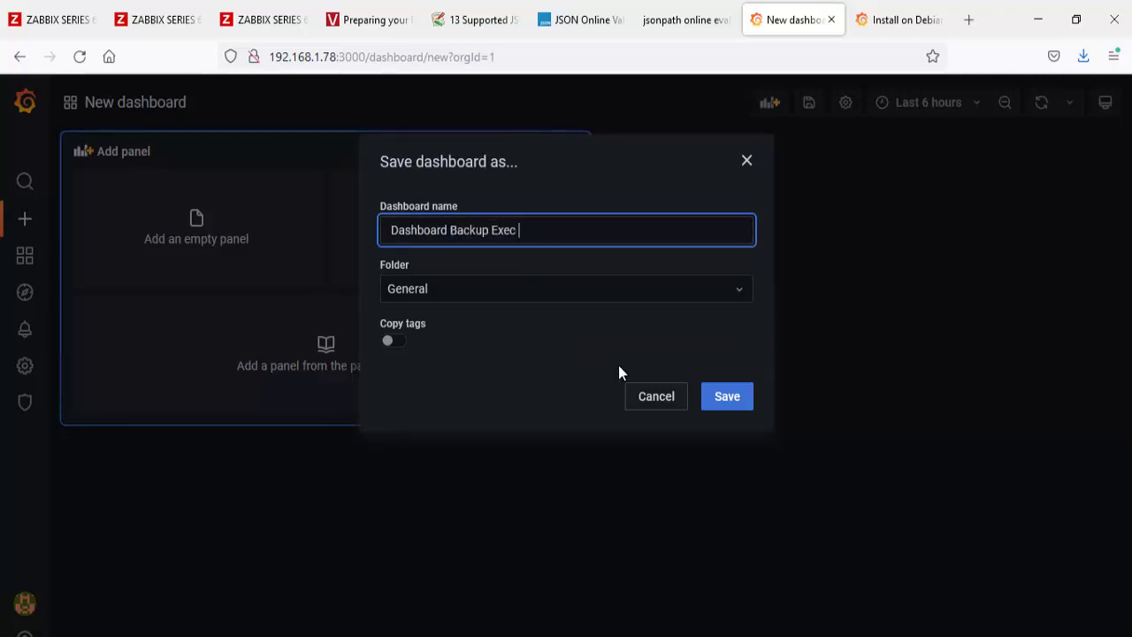
left_click(742, 402)
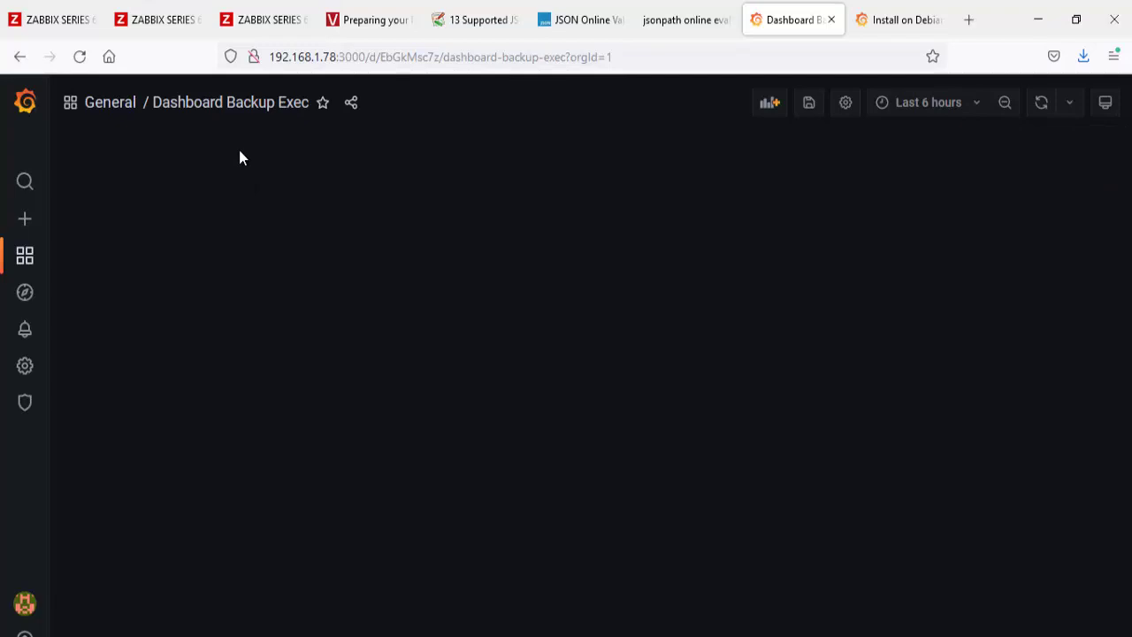
left_click(843, 105)
Step: Add a new variable to Dashboard Backup Exec, renaming query0 to Grupo, and go back to the dashboard
left_click(70, 224)
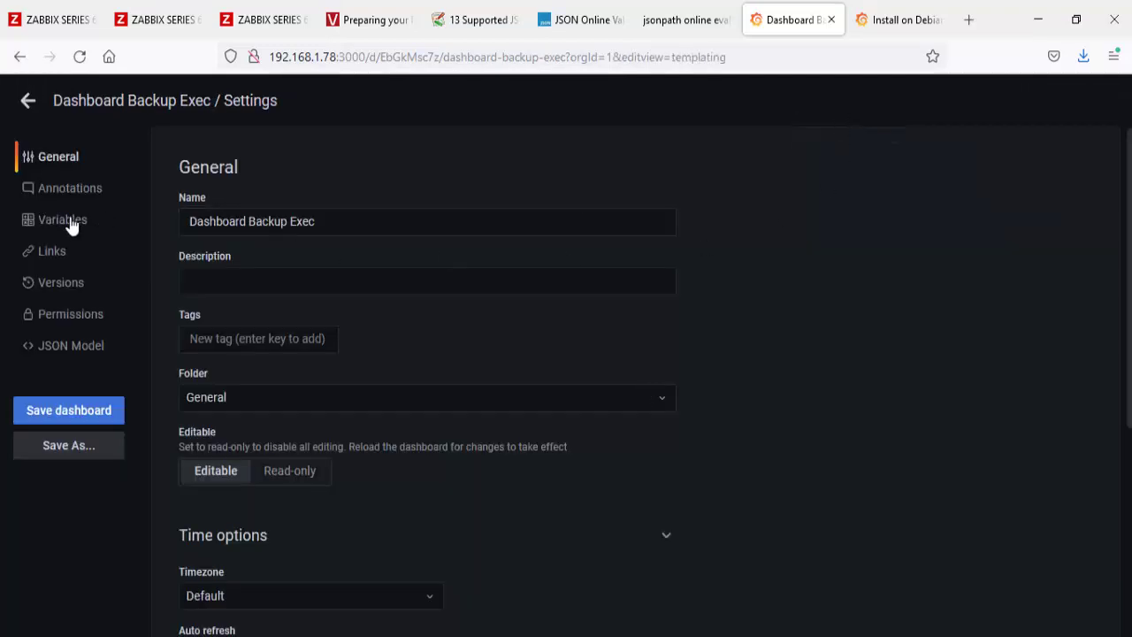
left_click(633, 292)
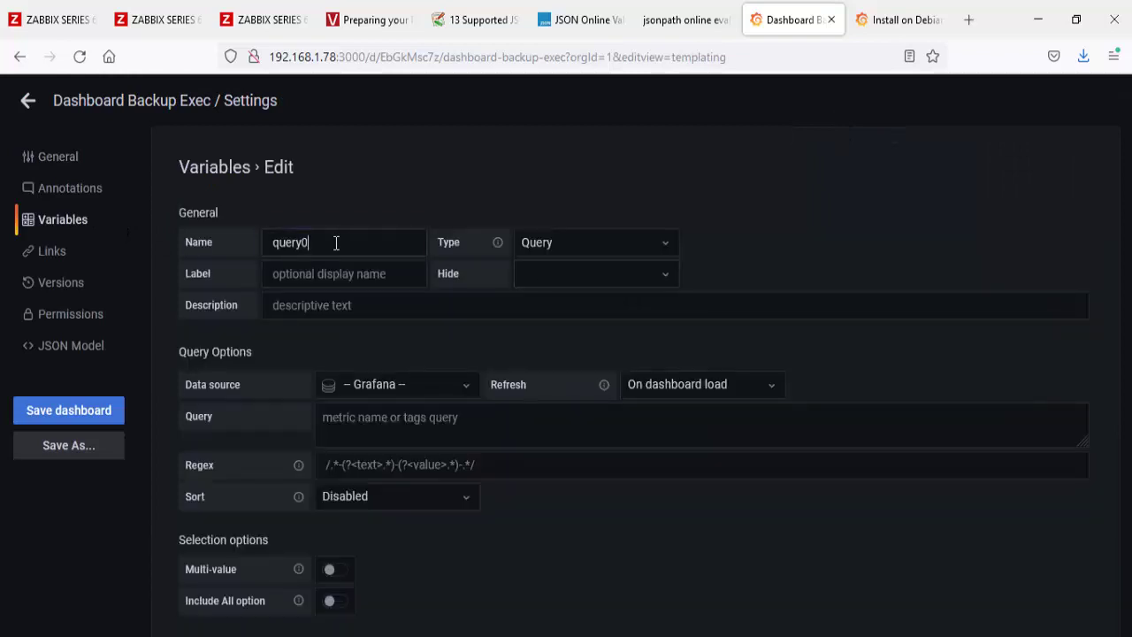
left_click_drag(336, 242, 264, 242)
type("Grupo")
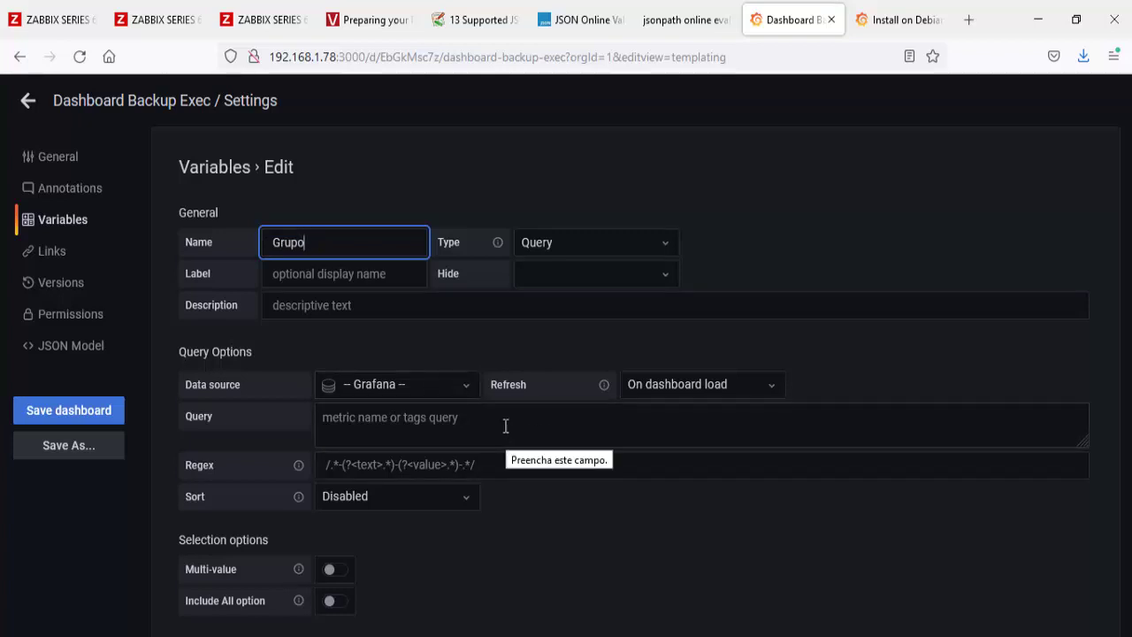
left_click(26, 101)
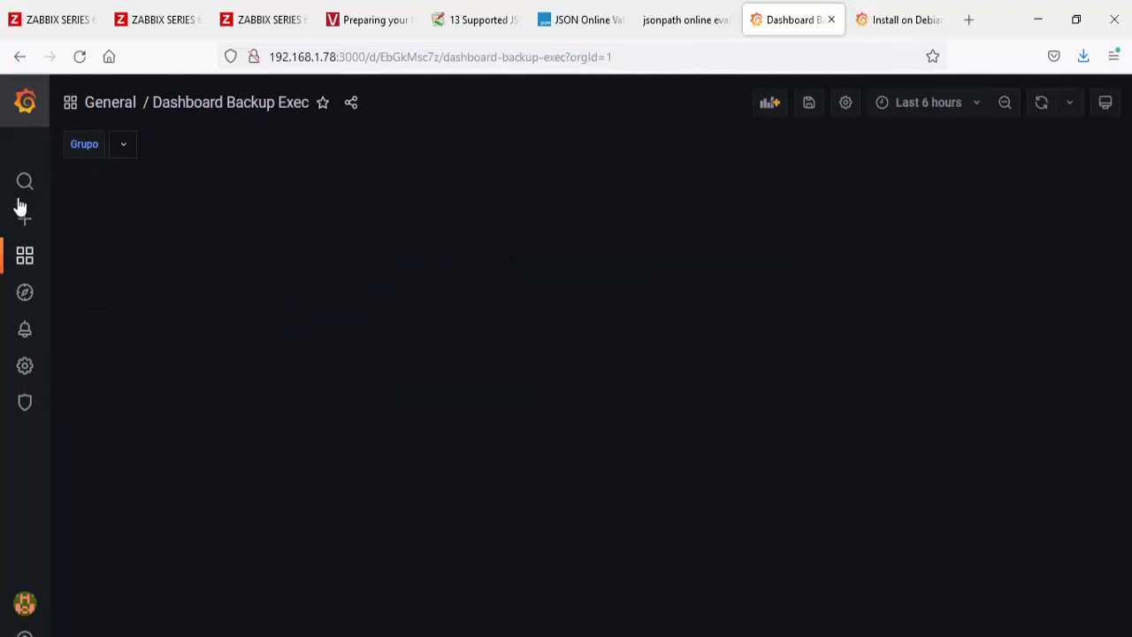
Step: Find the Zabbix plugin in the Plugins list by searching 'zabbix'
mouse_move(27, 370)
left_click(98, 480)
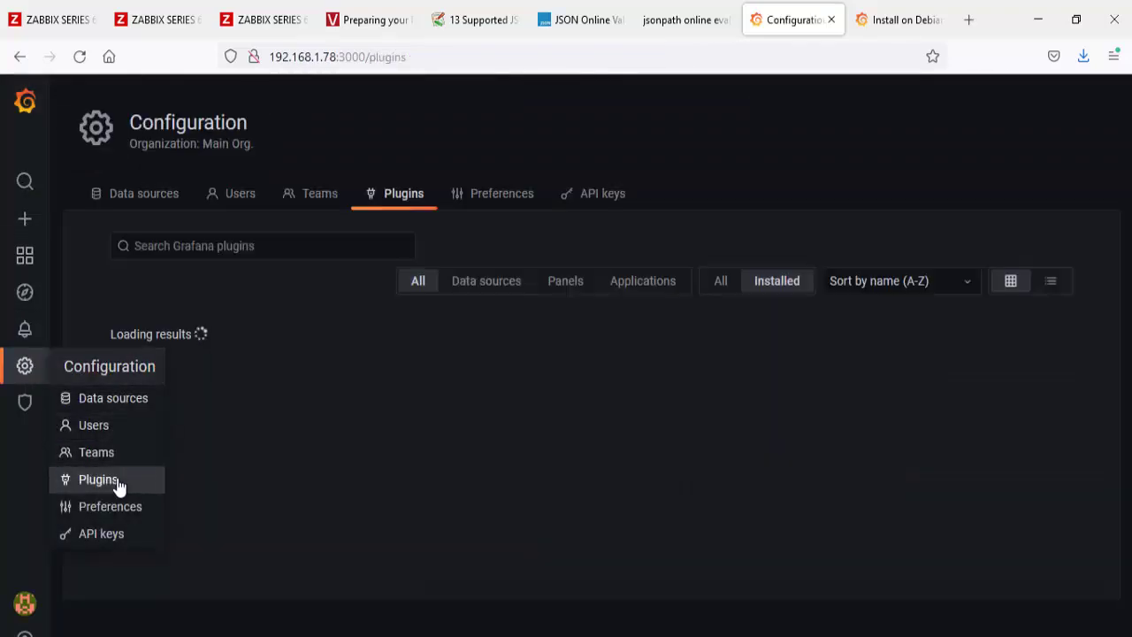
left_click(264, 247)
type("zabbix")
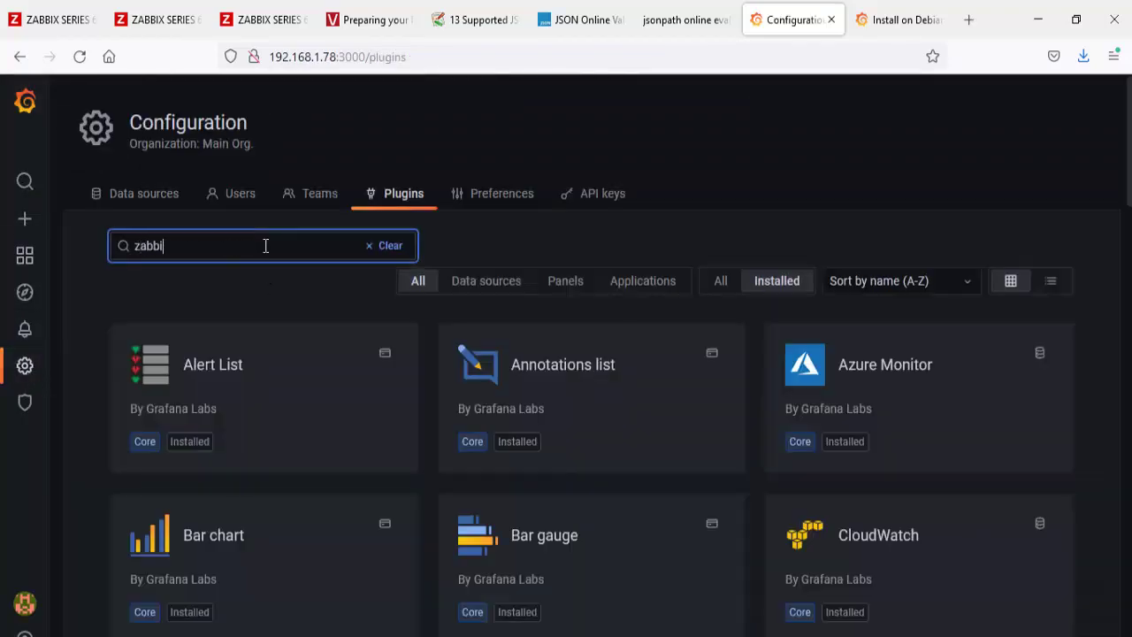
left_click(218, 388)
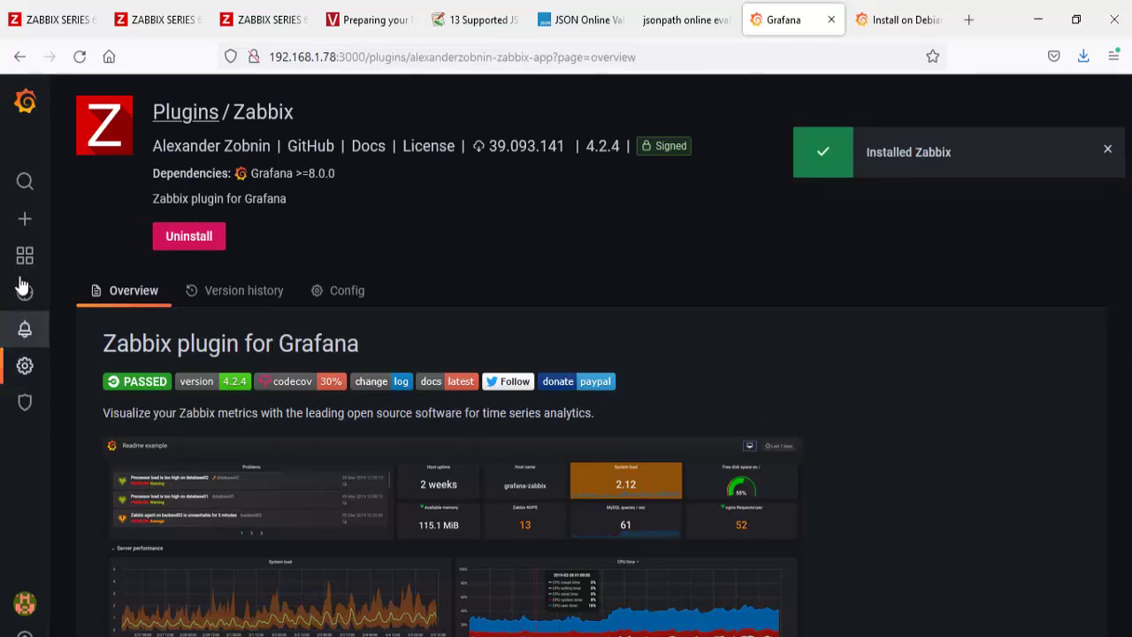
Step: Enable the Zabbix plugin from its Config tab, then go to the Data sources list
mouse_move(27, 370)
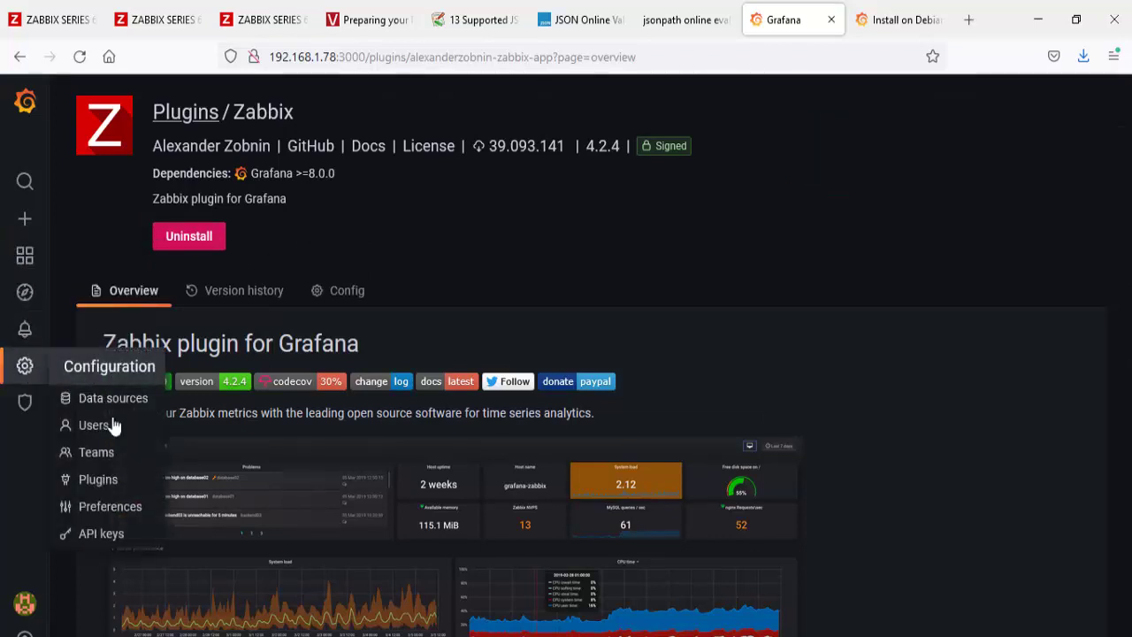
left_click(97, 475)
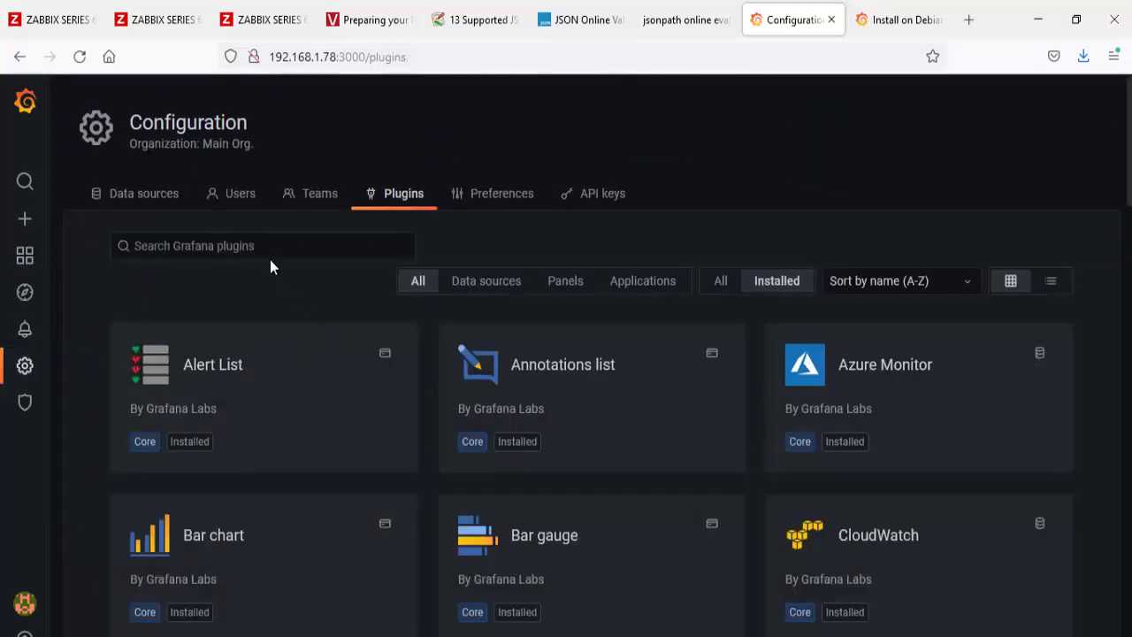
left_click(270, 250)
type("za")
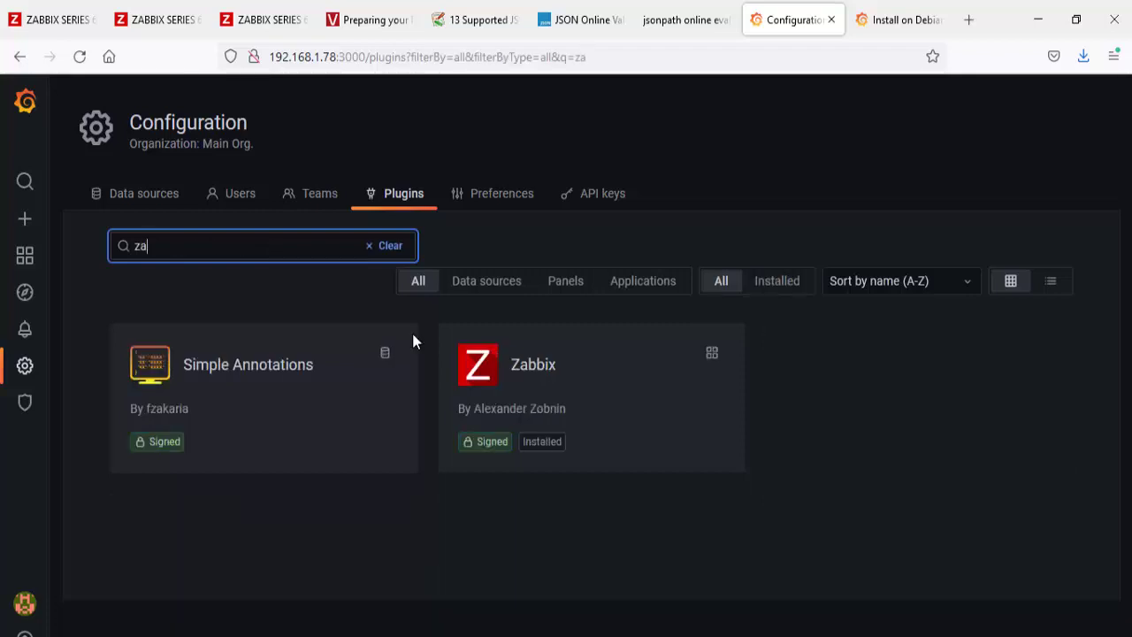
left_click(538, 392)
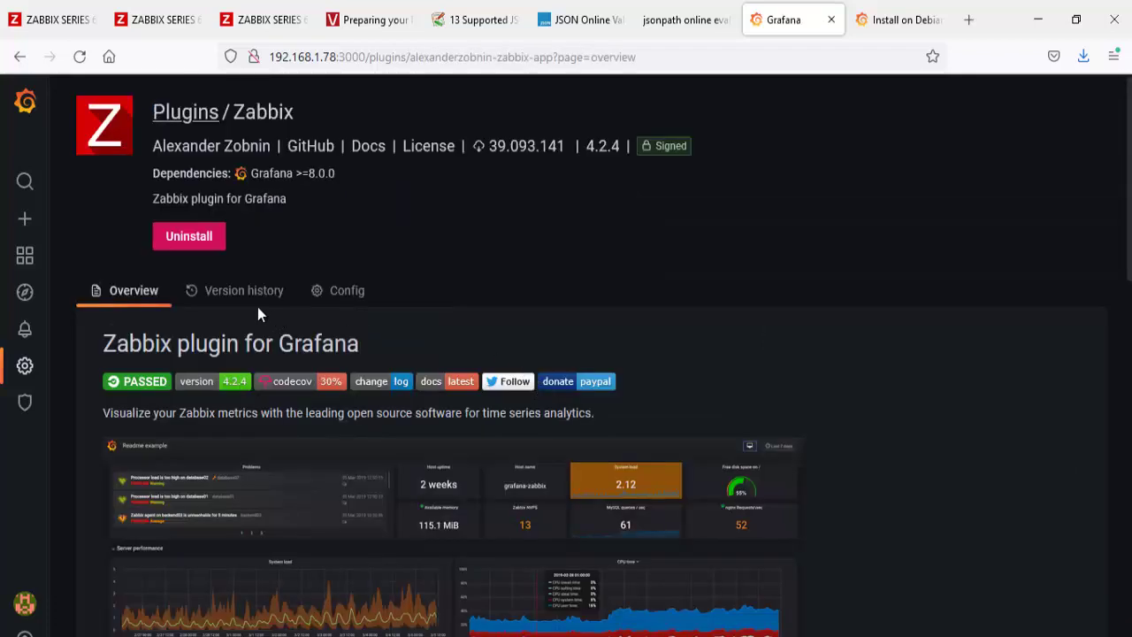
left_click(341, 292)
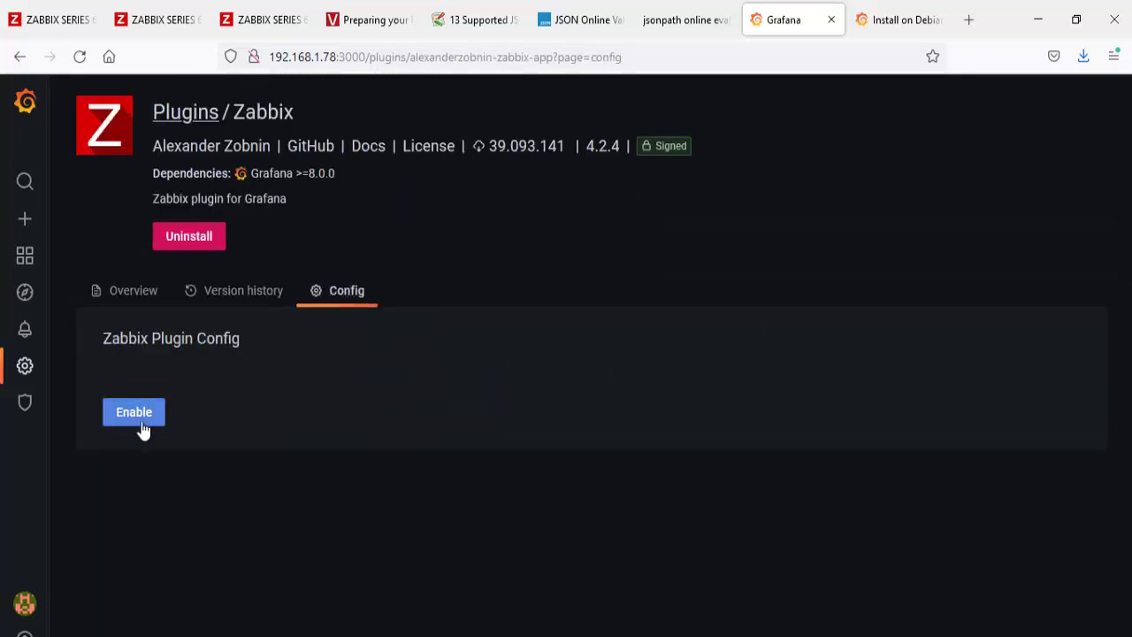
left_click(141, 423)
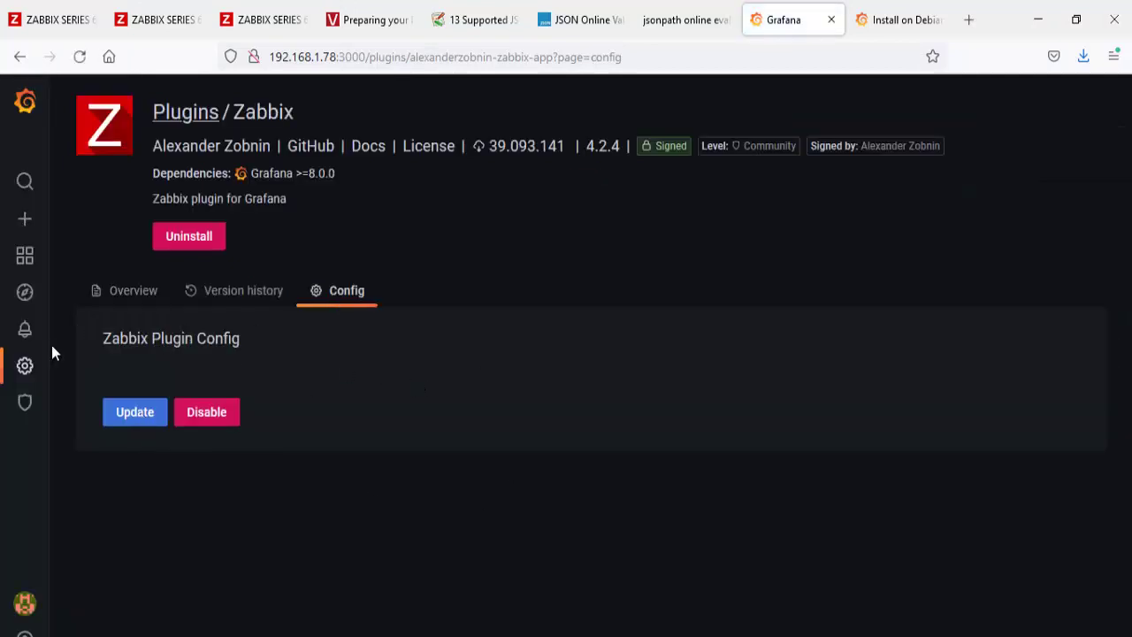
mouse_move(24, 369)
left_click(123, 411)
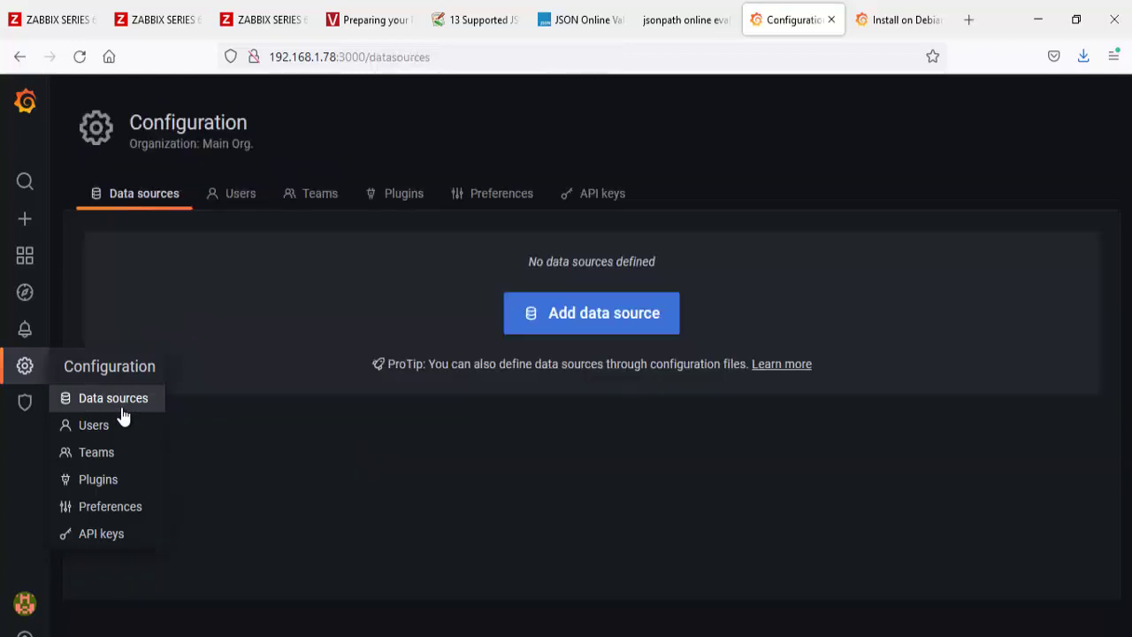
Step: Start a new data source of type Zabbix
left_click(571, 326)
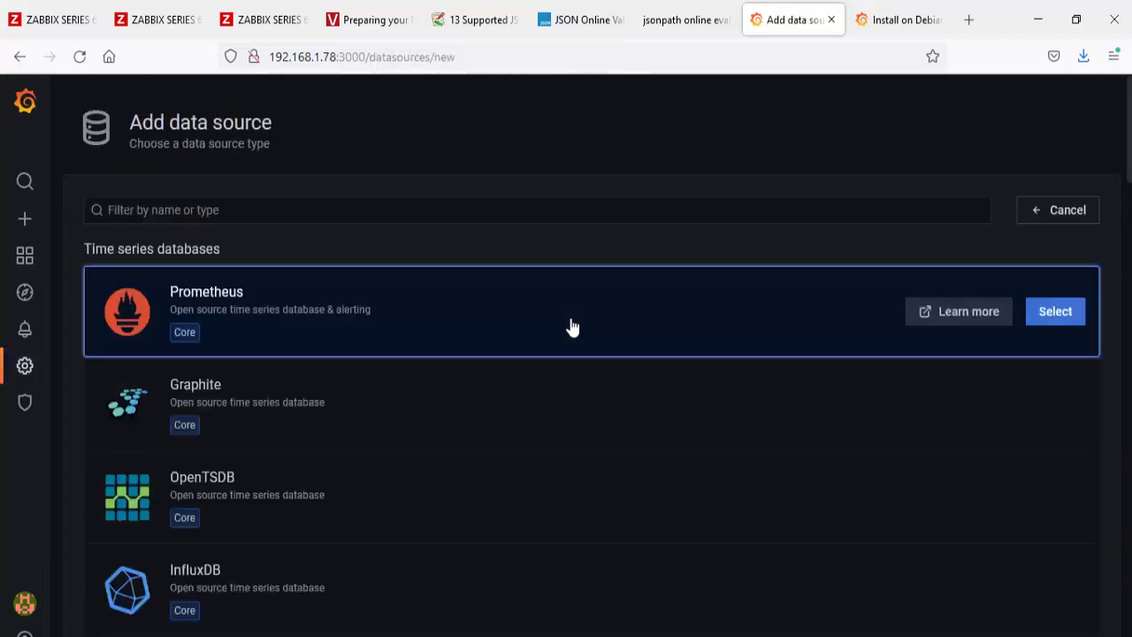
left_click(254, 210)
type("zabbix")
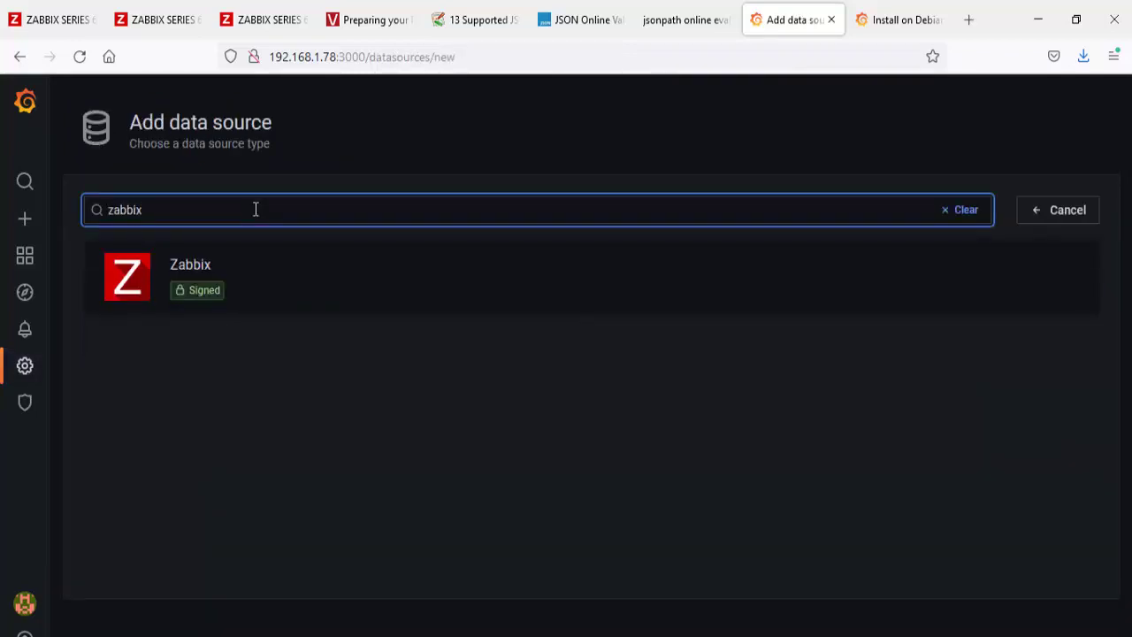
left_click(255, 267)
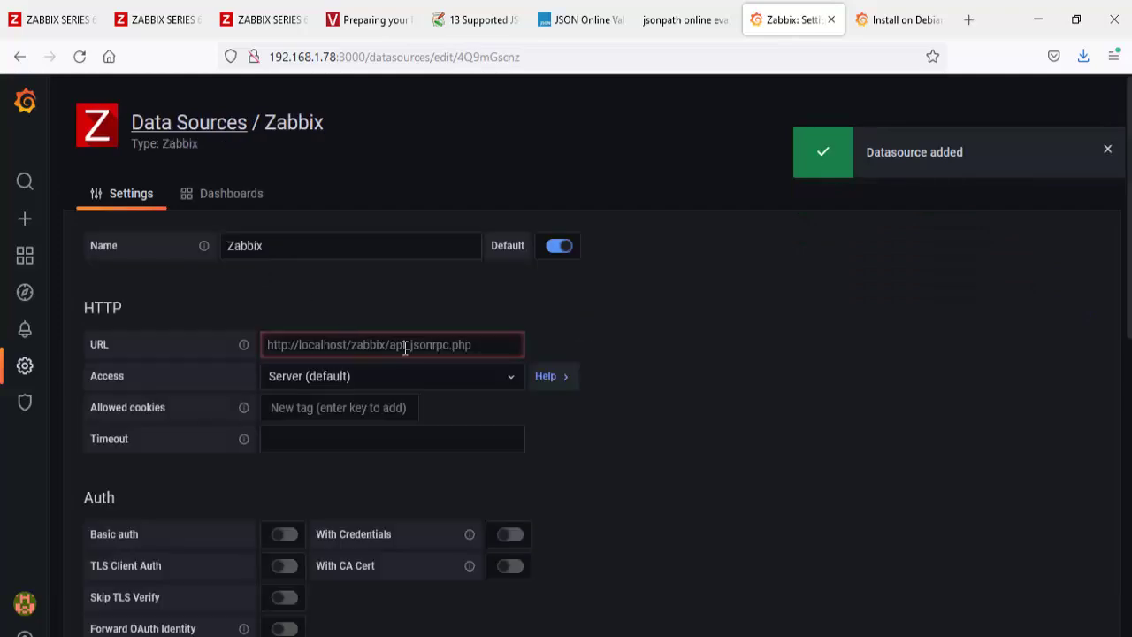
left_click(393, 348)
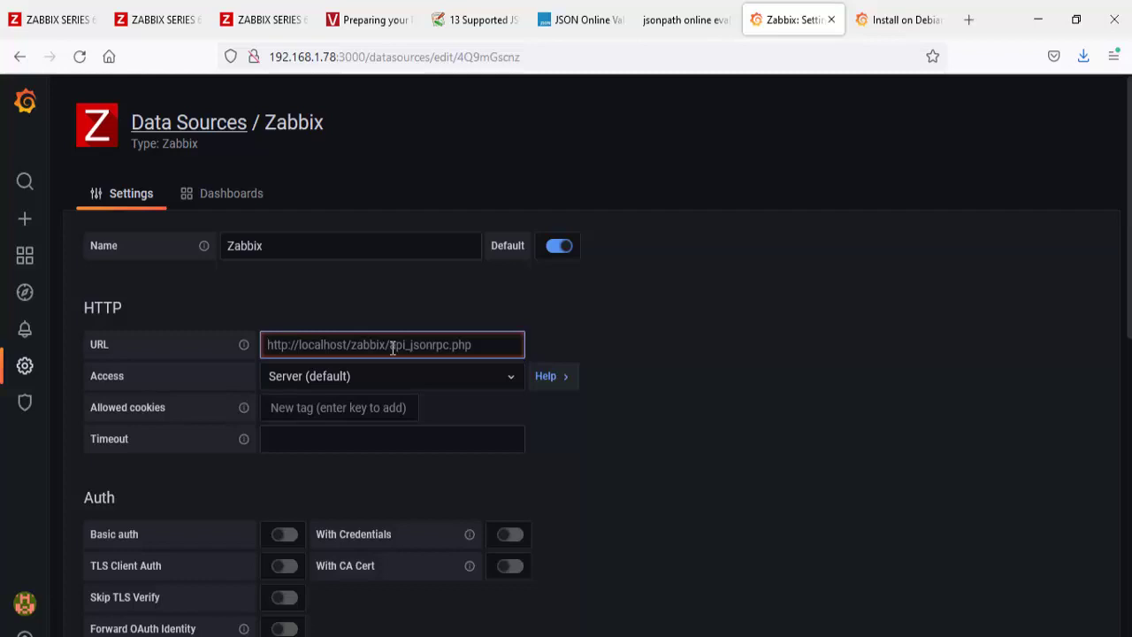
type("http:")
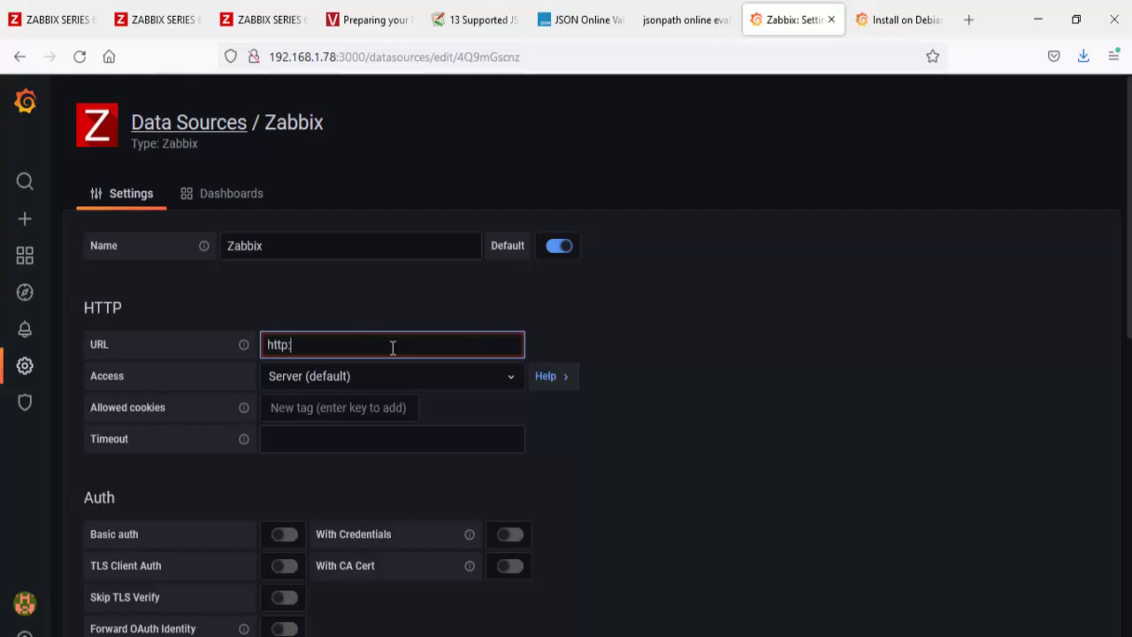
type("//localh")
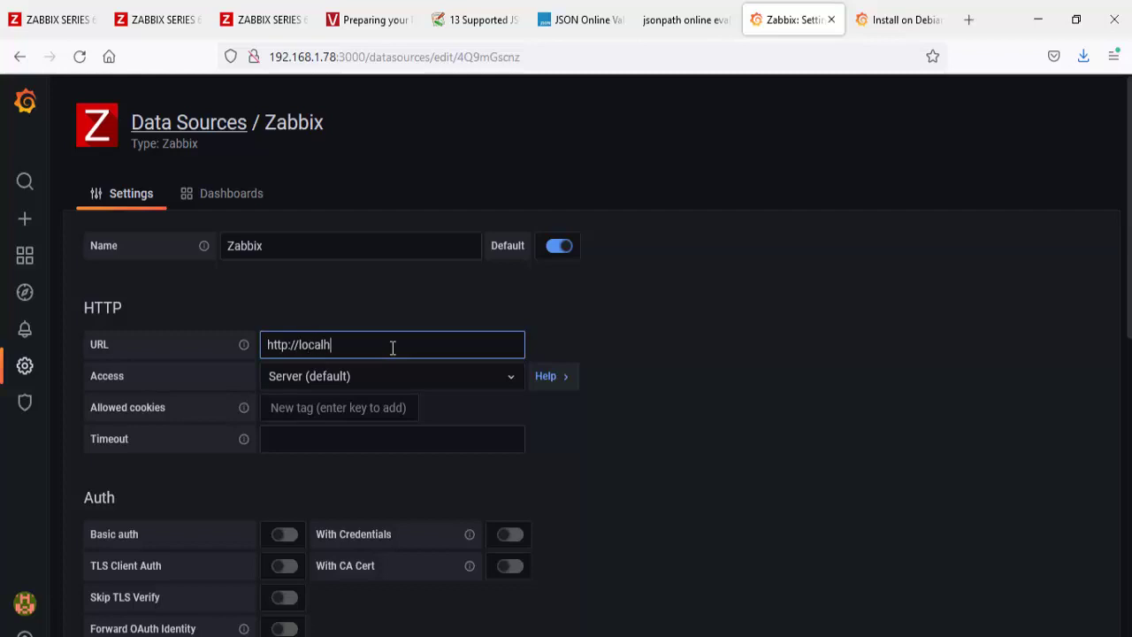
type("ost/zabbix/")
left_click_drag(411, 347, 263, 352)
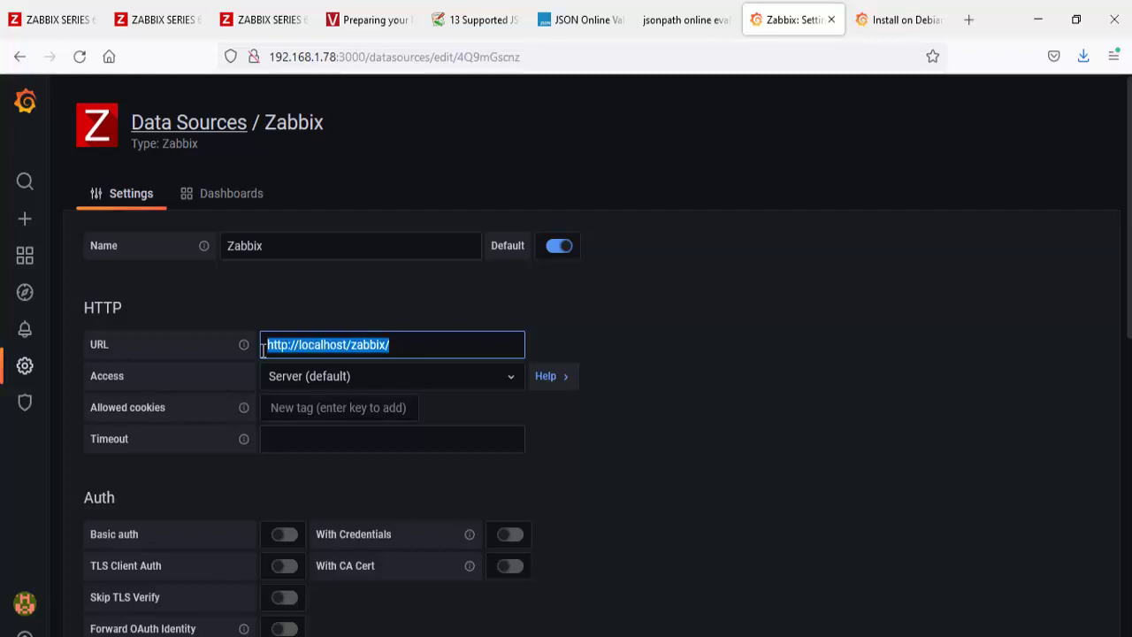
key("ctrl+c")
left_click(357, 440)
key("ctrl+v")
left_click(414, 345)
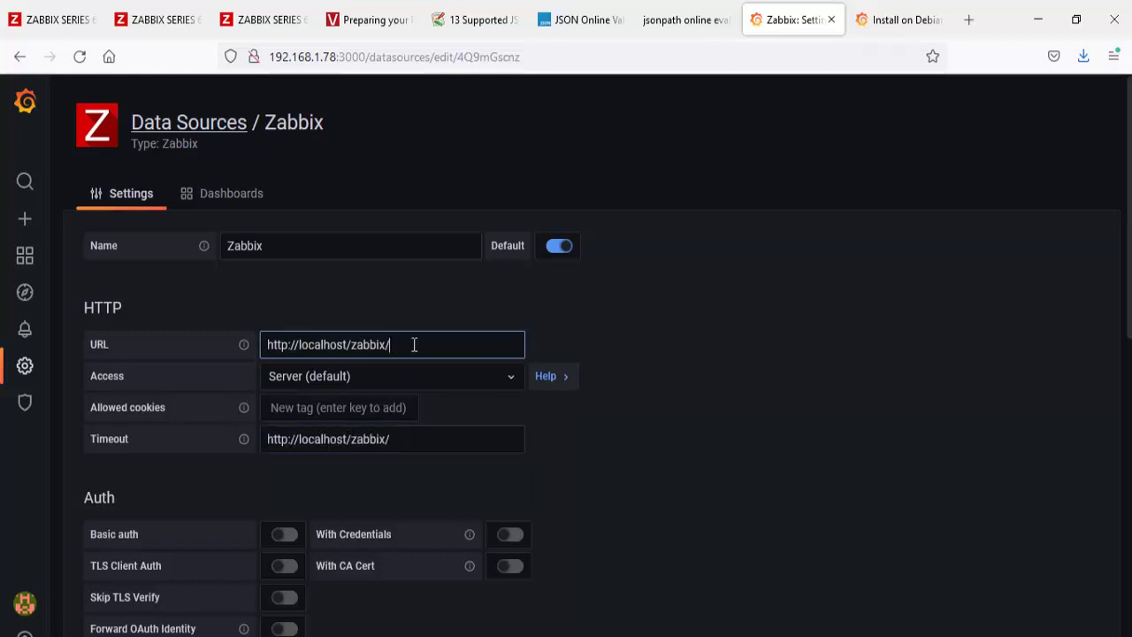
left_click_drag(414, 345, 257, 344)
key("BackSpace")
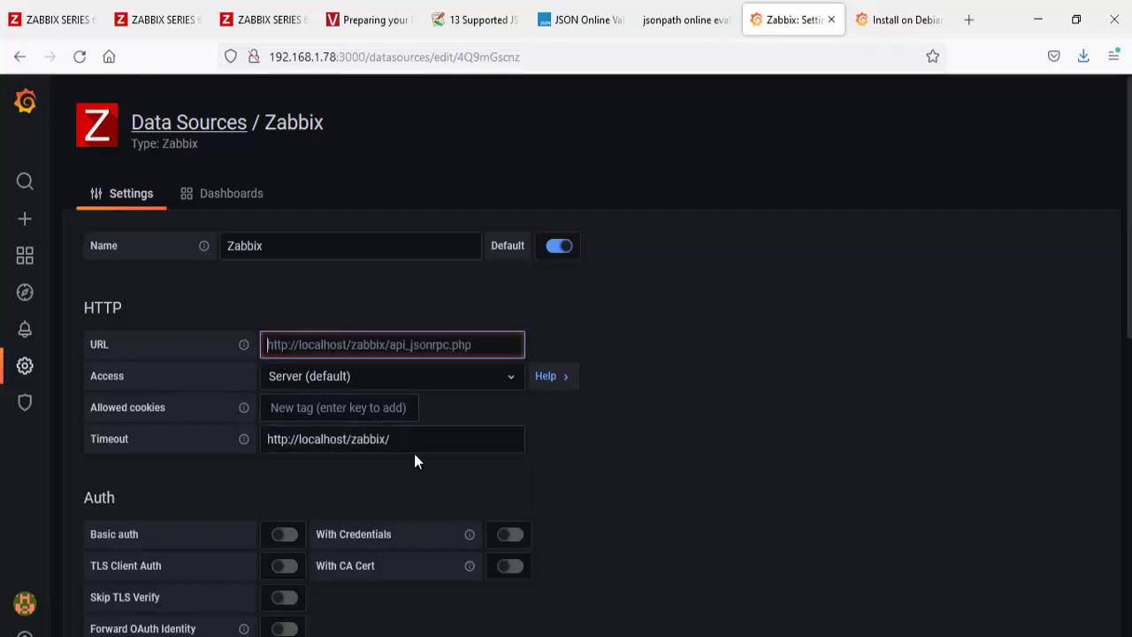
left_click(420, 443)
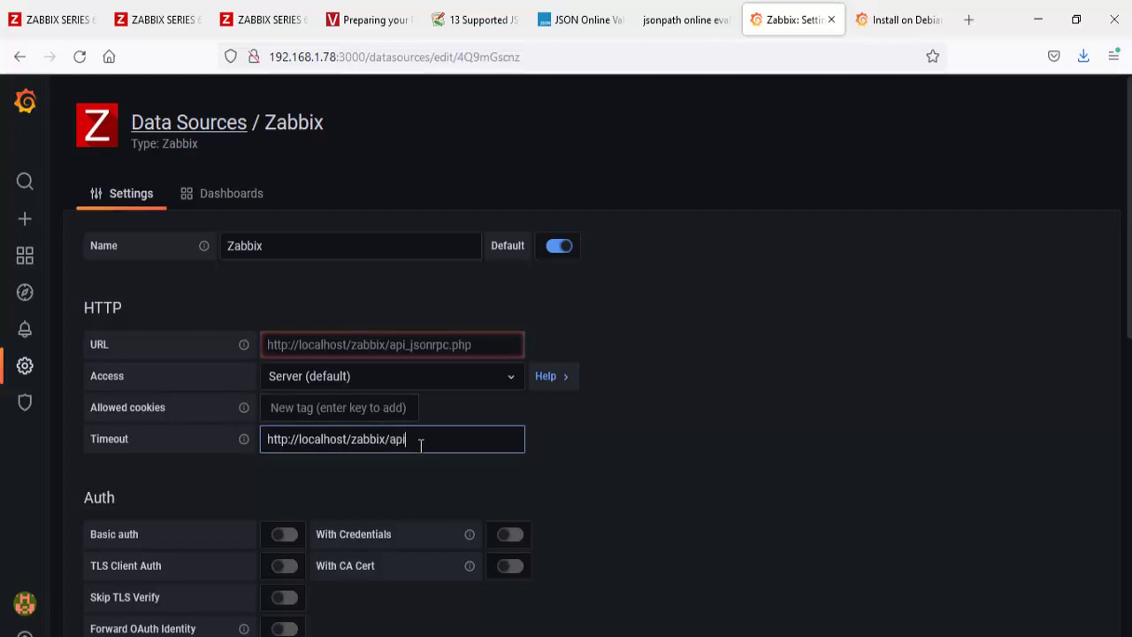
type("api_jsonrpc.php")
key("ctrl+a")
key("ctrl+x")
left_click(421, 345)
key("ctrl+v")
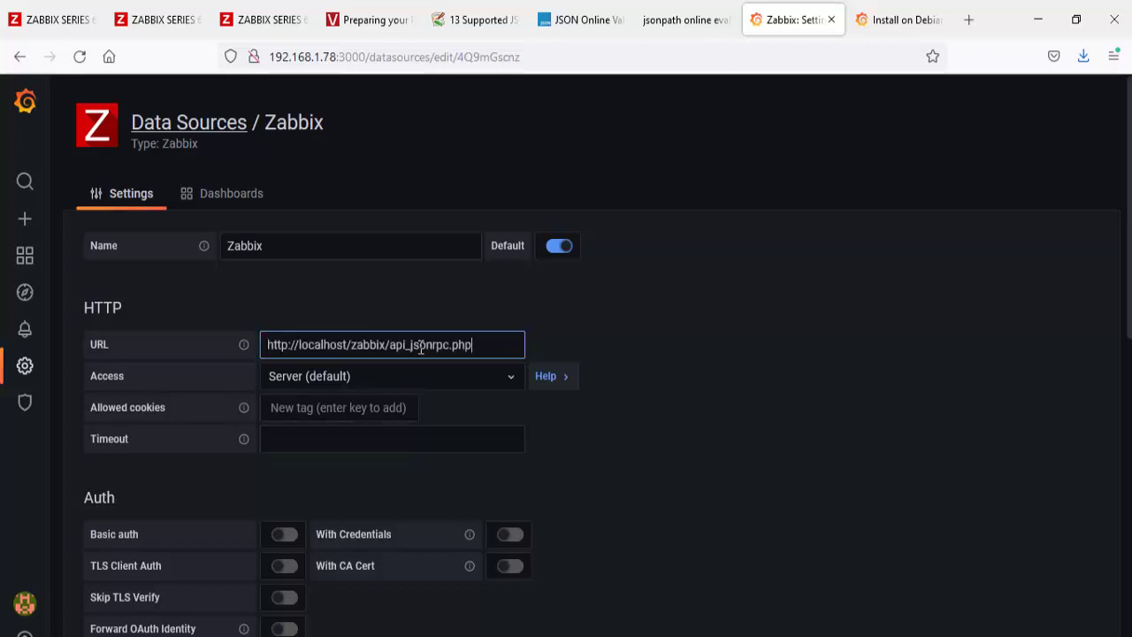
Step: Set Access to Browser and enter the Zabbix API username and password
left_click(410, 377)
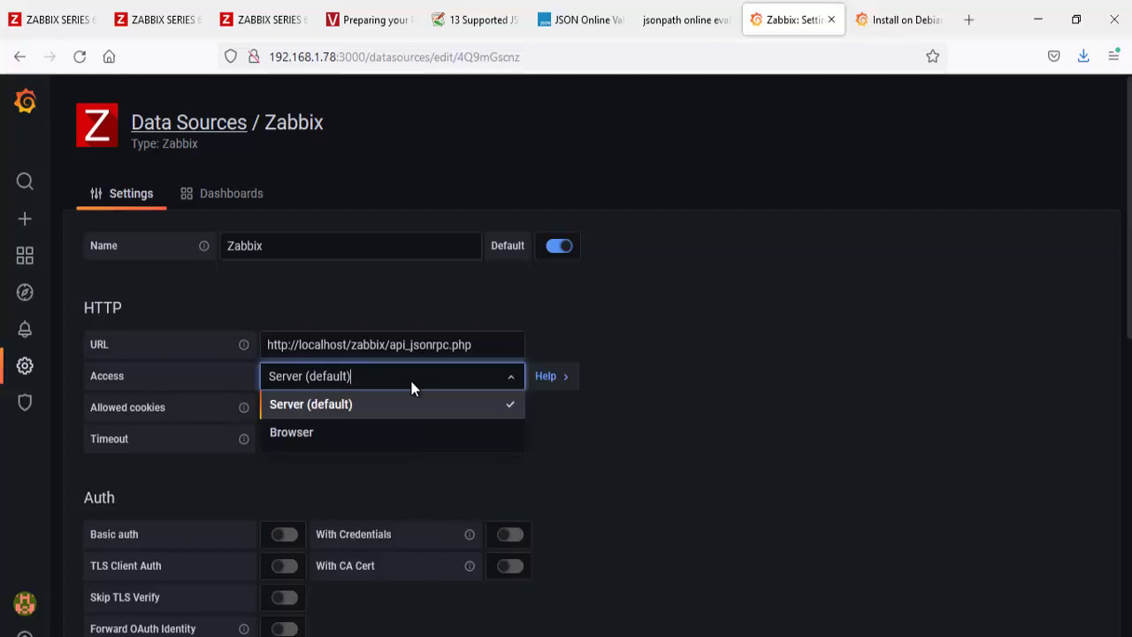
left_click(337, 435)
scroll(336, 435, "down", 3)
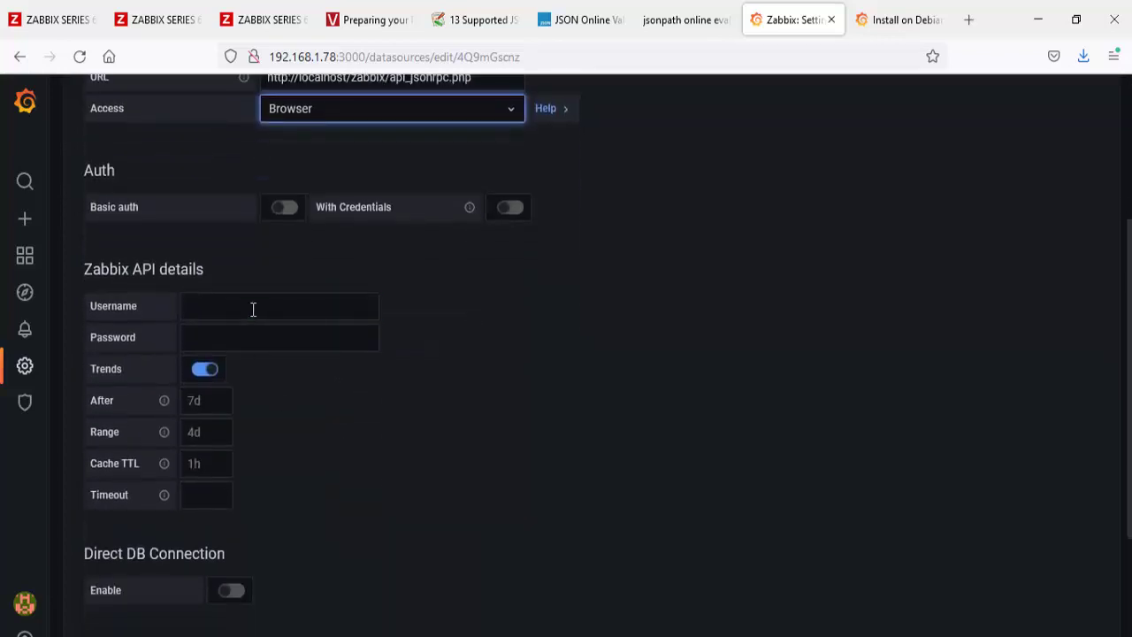
left_click(253, 308)
key("Tab")
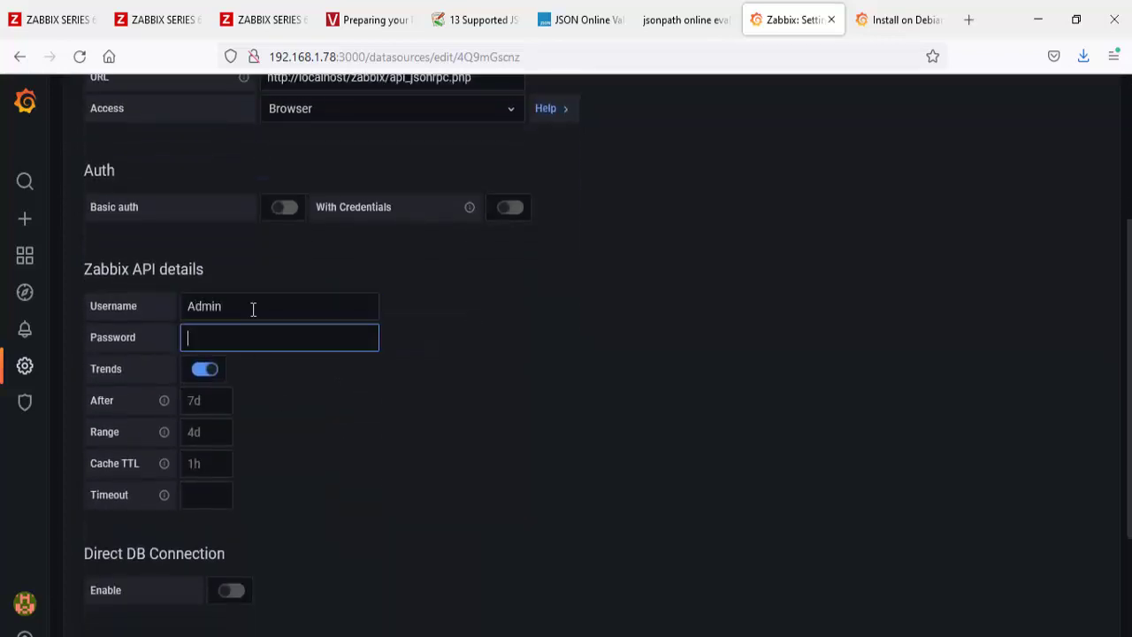
type("za")
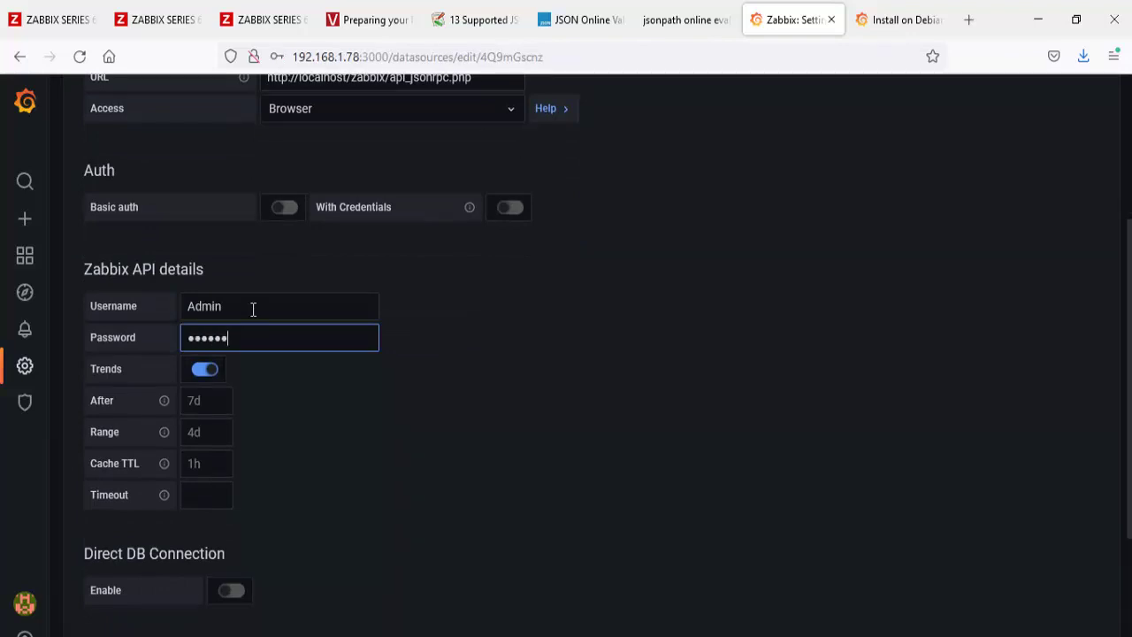
scroll(395, 341, "down", 3)
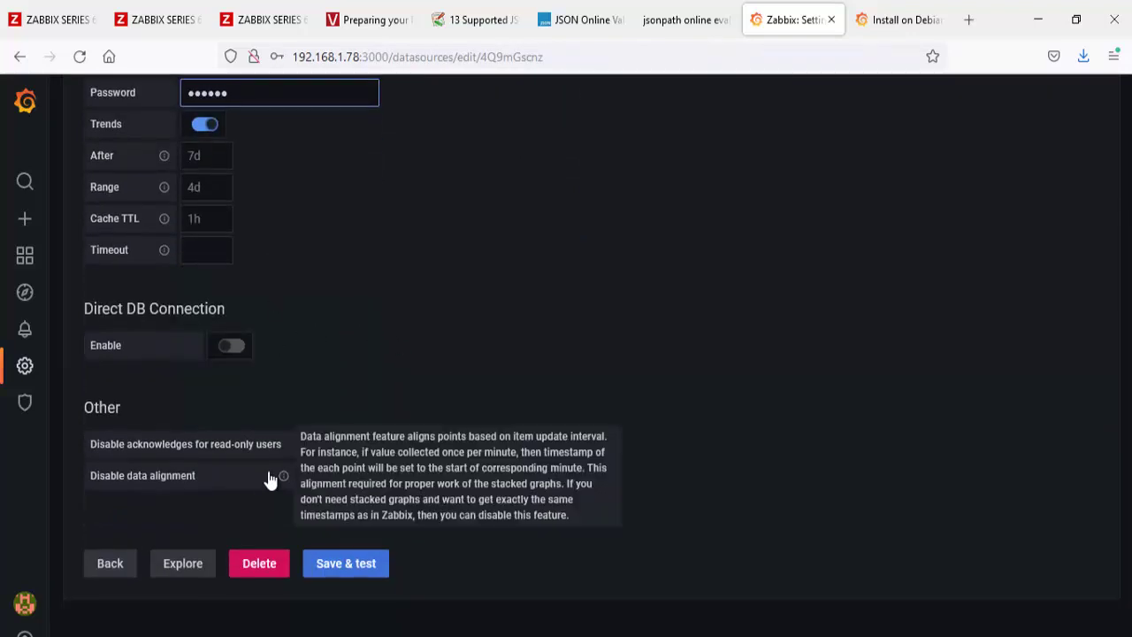
Step: Save and test the data source, confirming it reports Zabbix API version 6.0.0
left_click(345, 563)
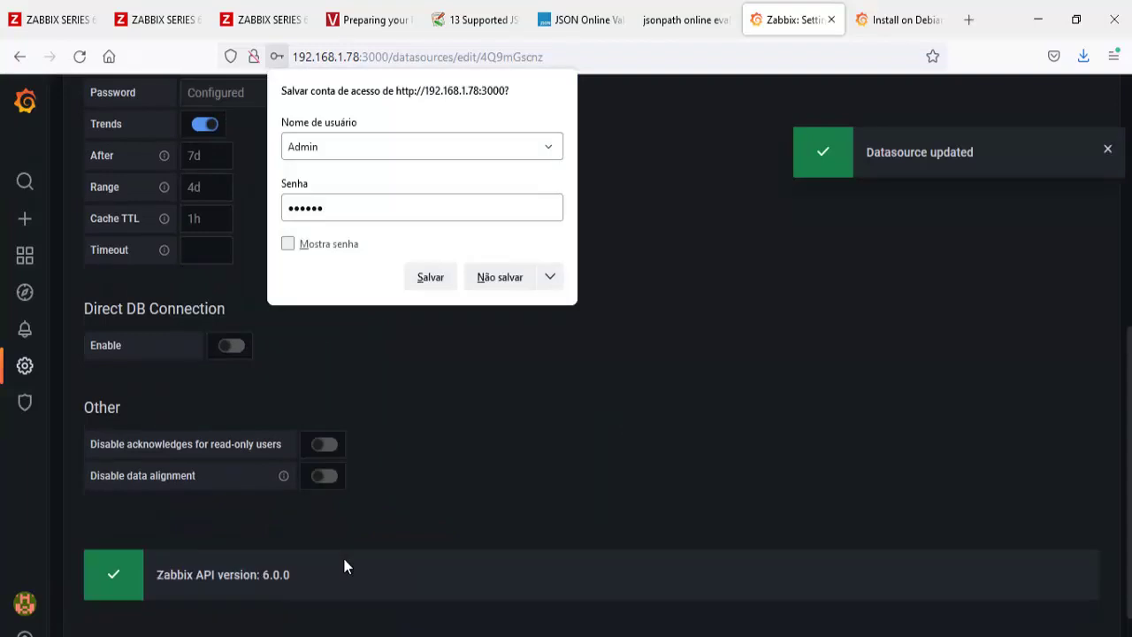
left_click_drag(328, 573, 182, 577)
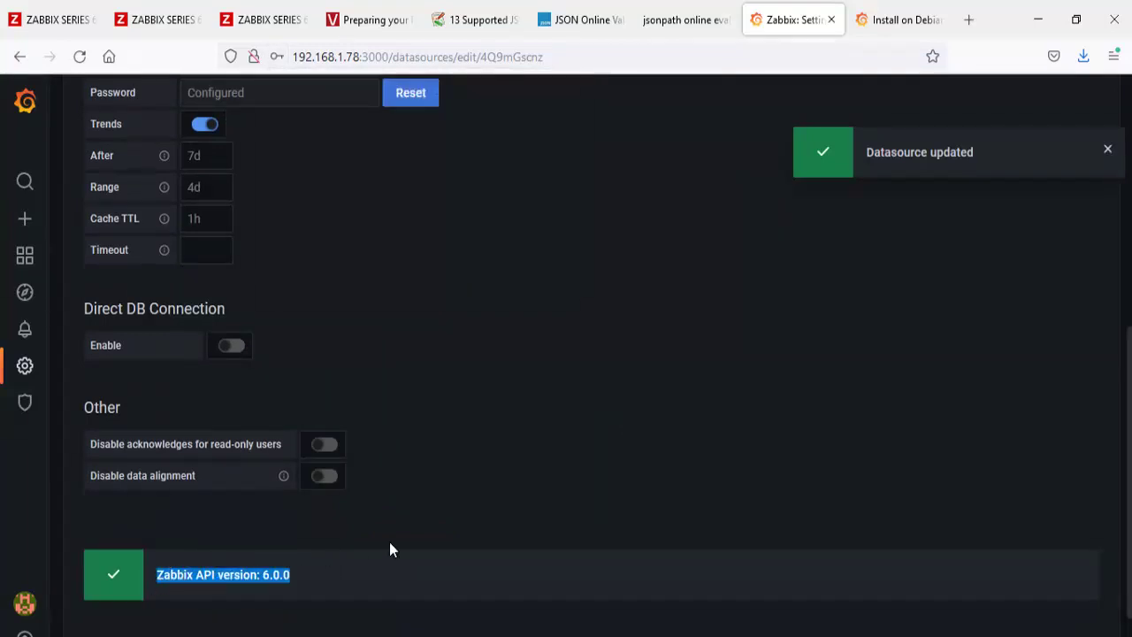
scroll(391, 549, "down", 1)
scroll(391, 549, "up", 5)
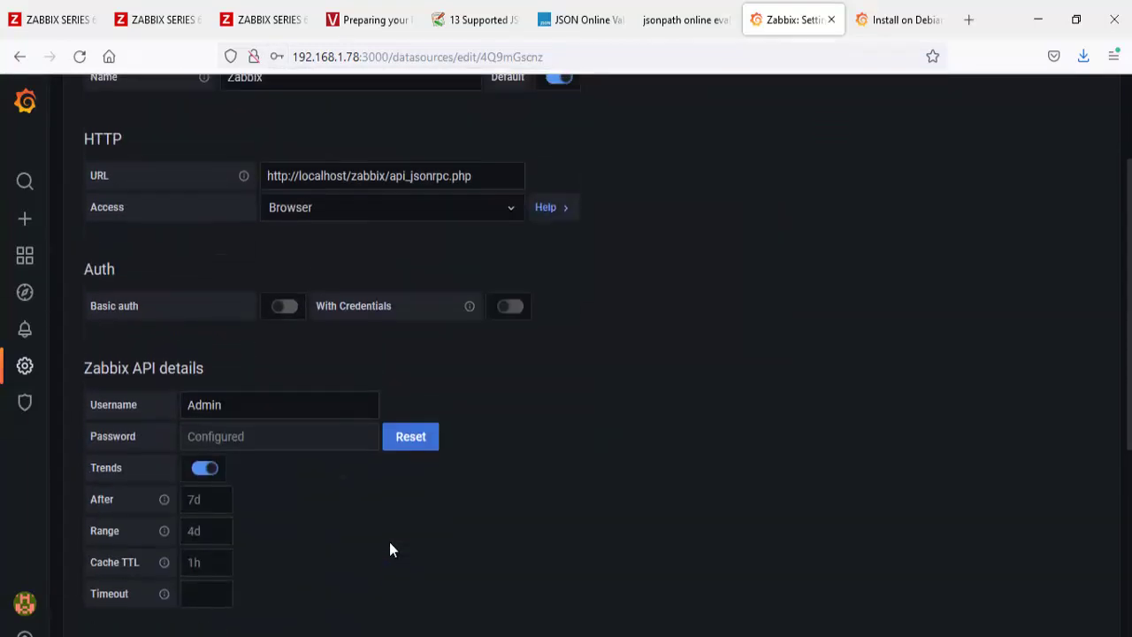
scroll(389, 550, "up", 2)
mouse_move(24, 259)
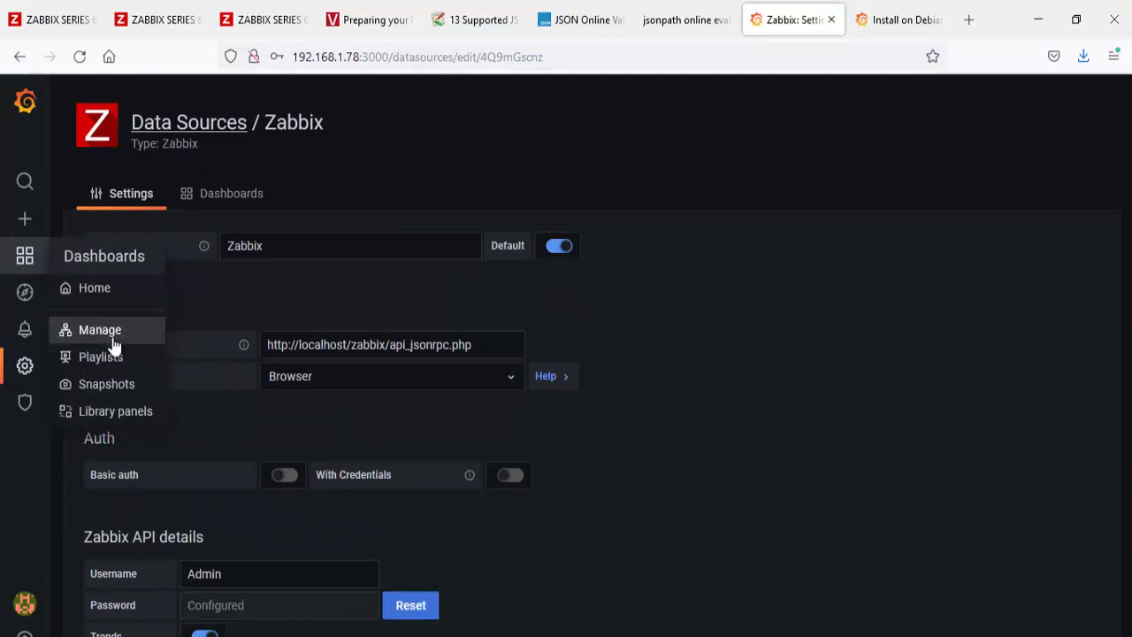
left_click(112, 336)
Step: In Dashboard Backup Exec's settings, create a new variable named Grupo
left_click(243, 397)
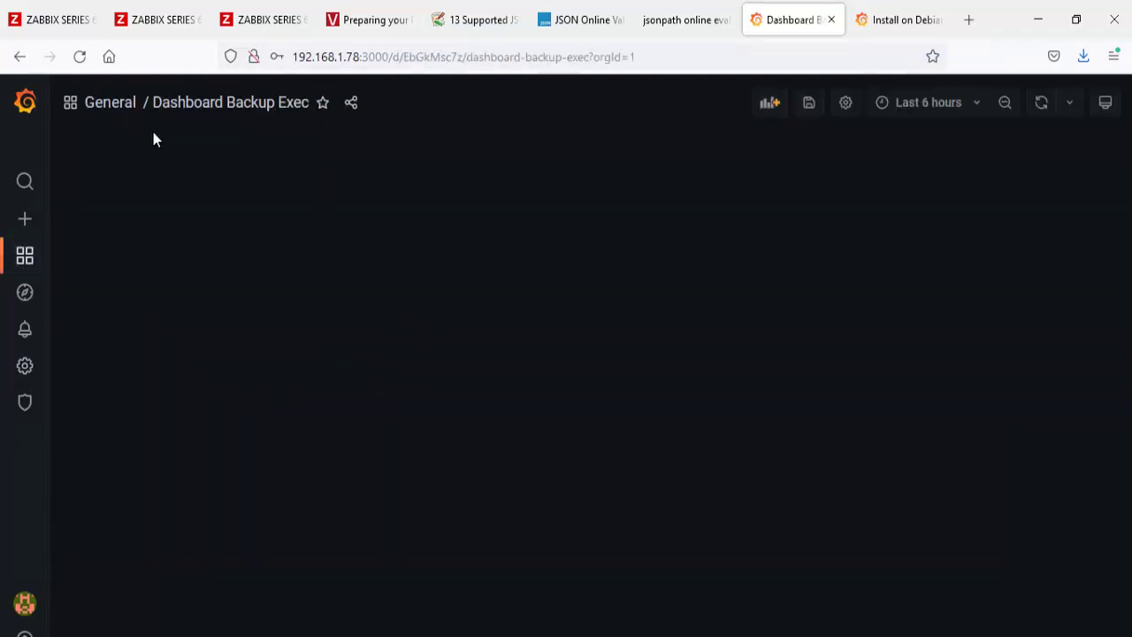
left_click(846, 104)
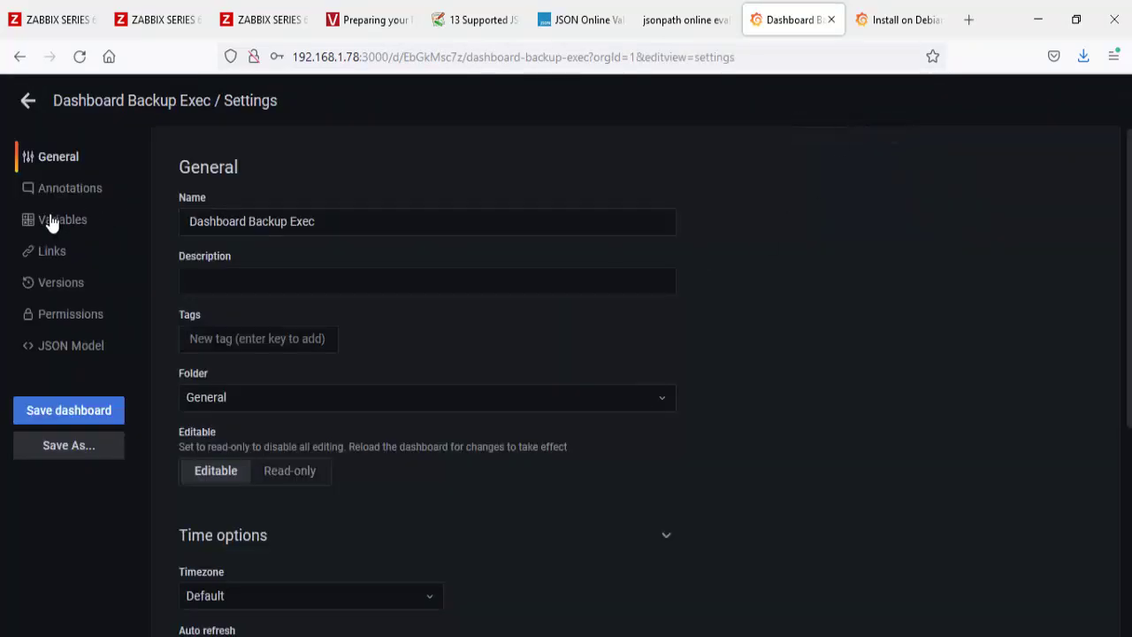
left_click(51, 221)
left_click(635, 286)
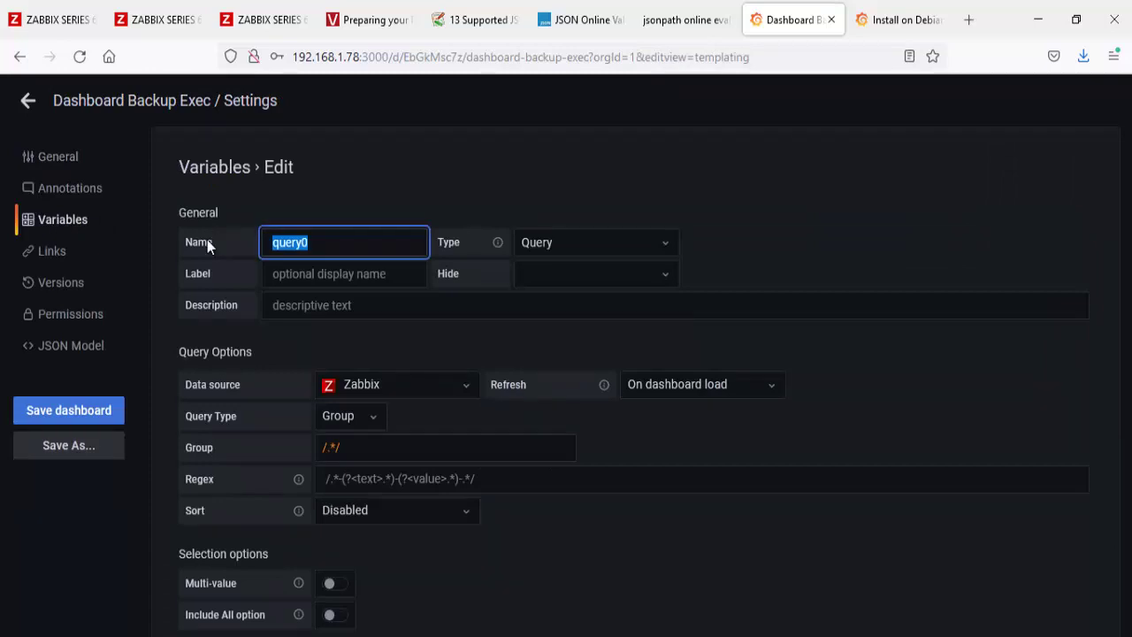
type("Grupo")
Step: Filter Grupo's host groups with regex /Hosts/BackupExec/ and save the variable
left_click(419, 446)
key("ctrl+a")
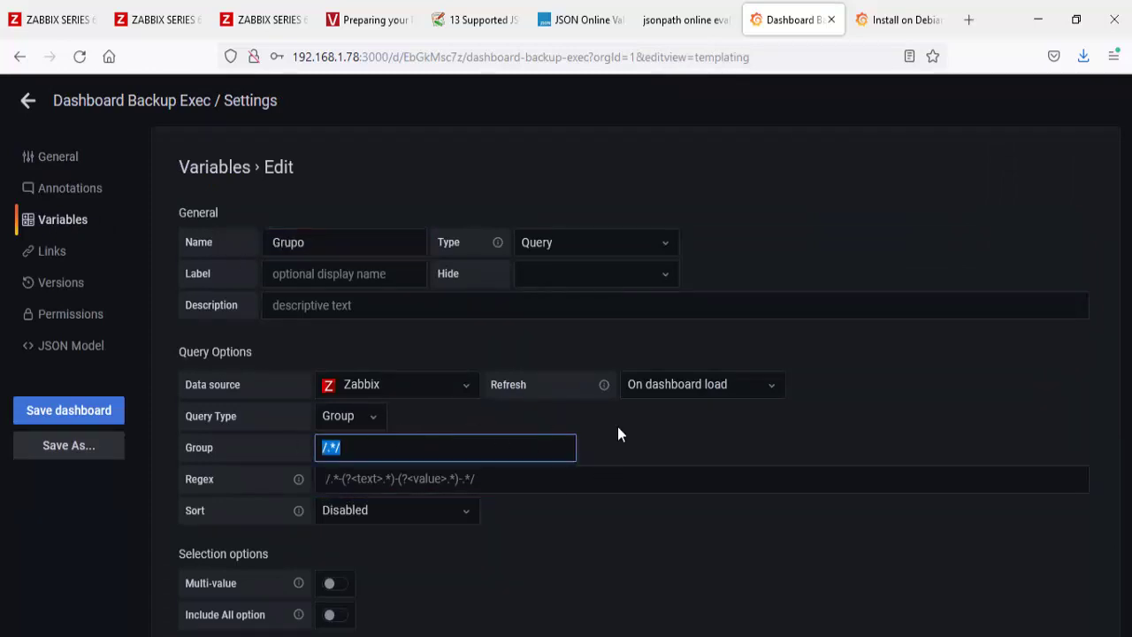
scroll(654, 467, "down", 2)
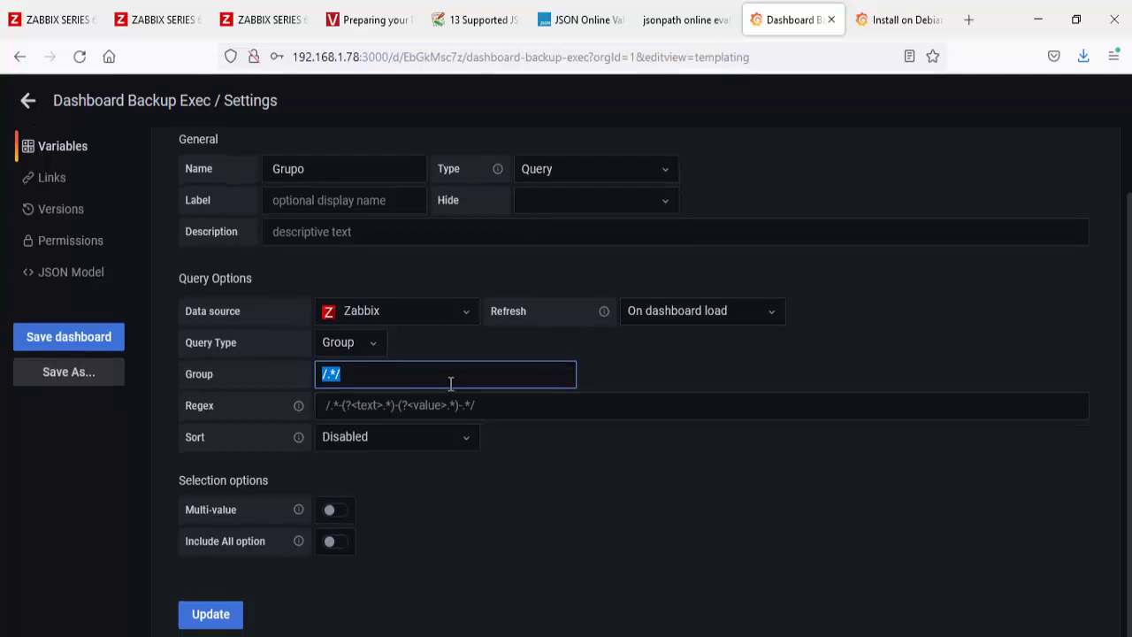
type("/")
left_click(593, 474)
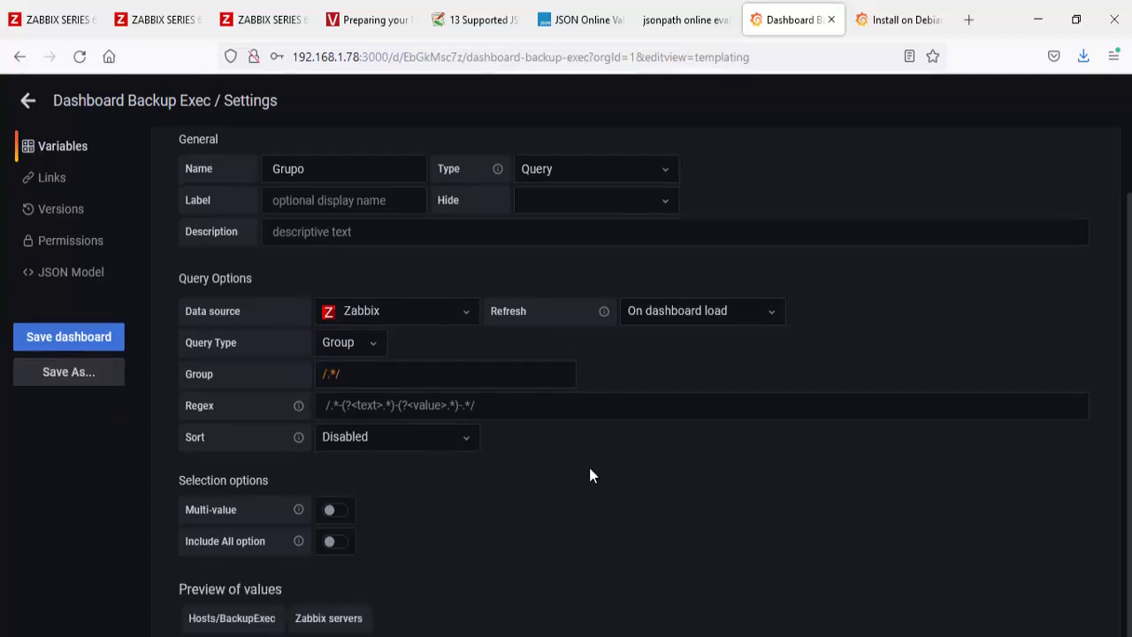
scroll(339, 629, "down", 2)
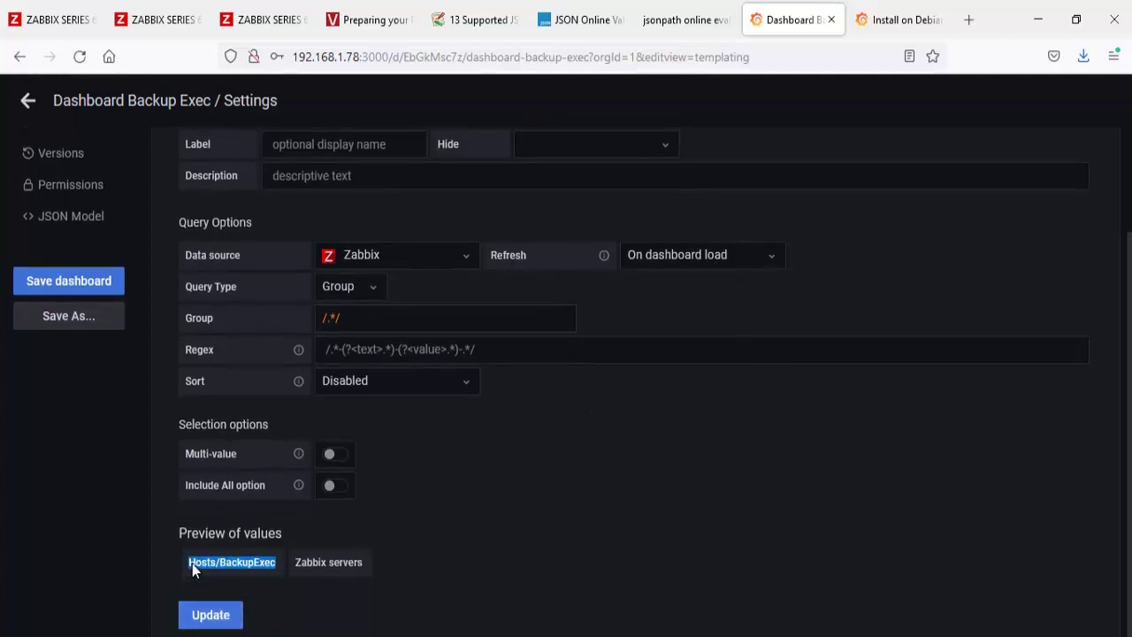
left_click(441, 353)
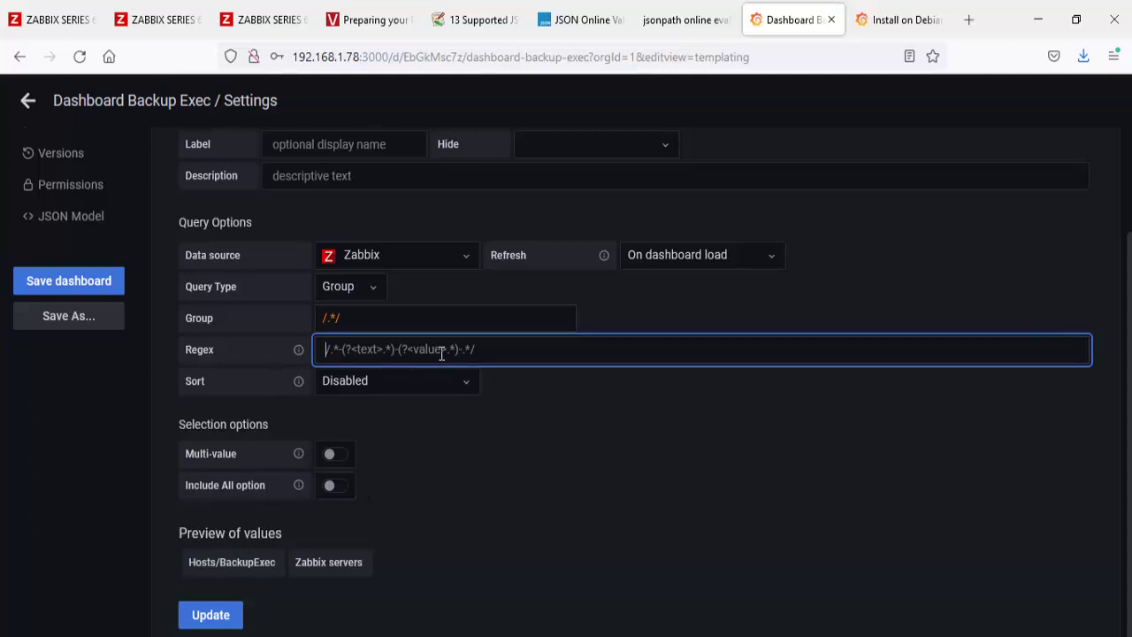
type("/Hosts/BackupExec")
type("/")
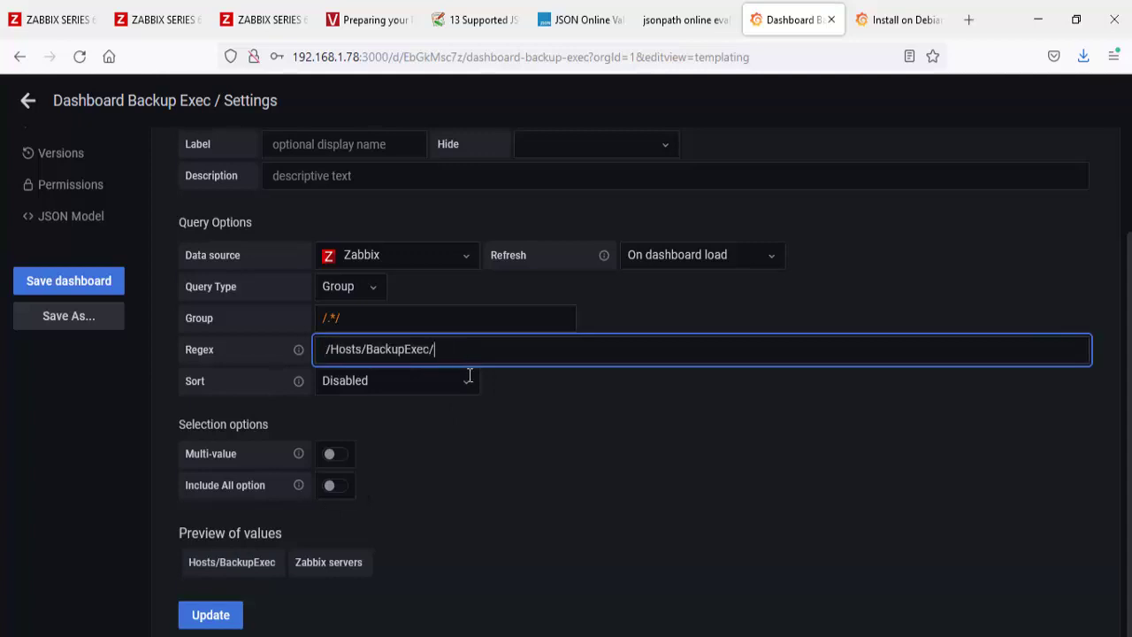
left_click(551, 438)
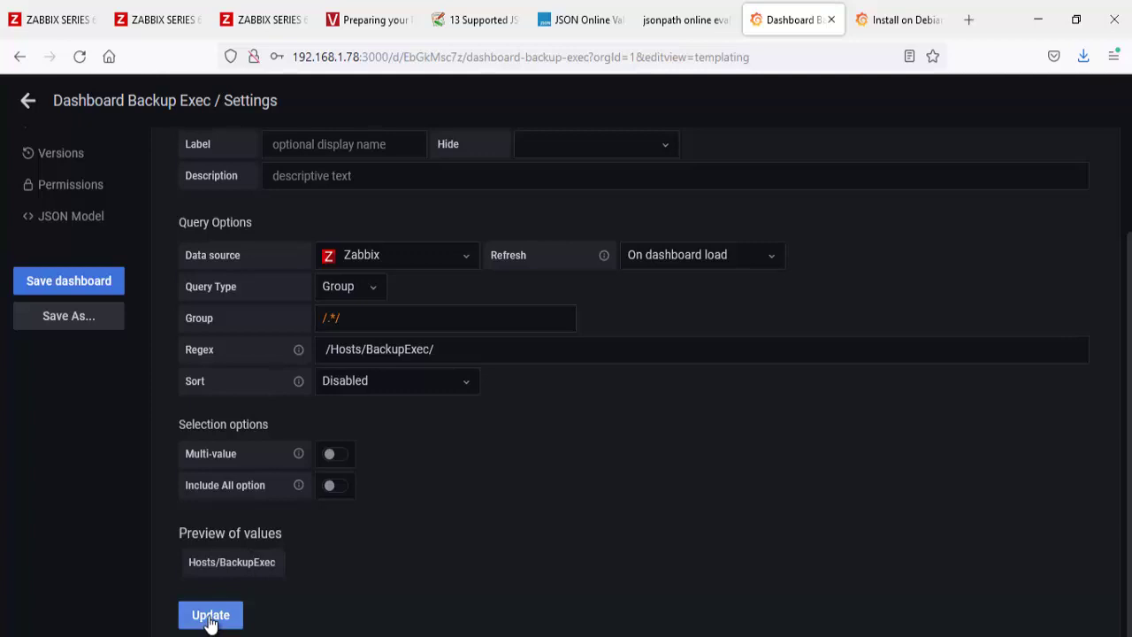
left_click(211, 615)
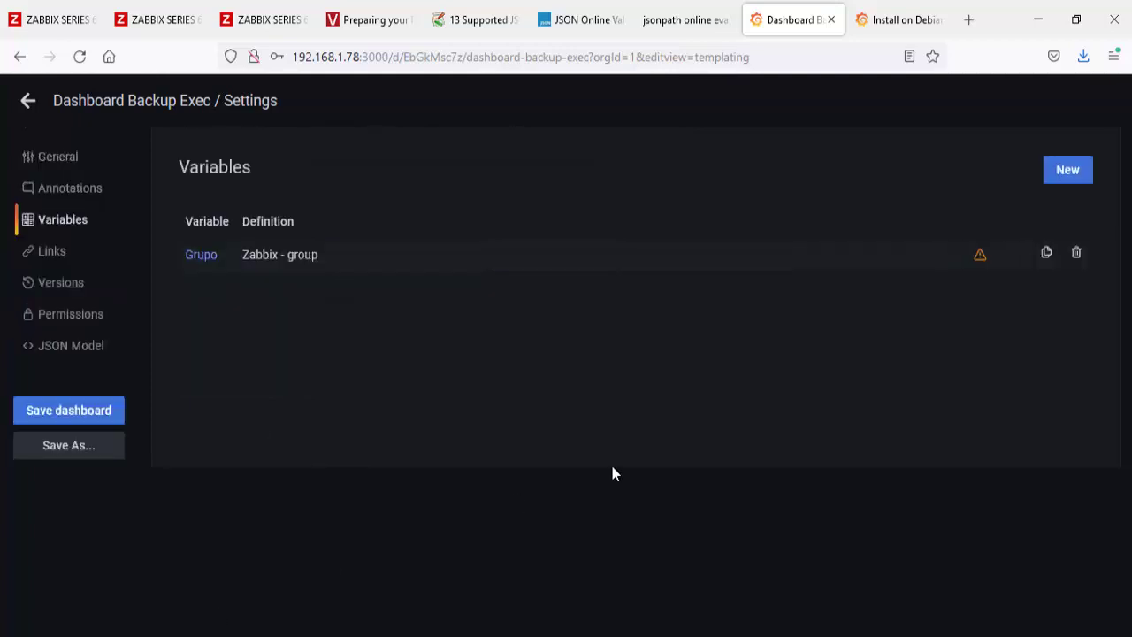
Step: Add a Servidor host variable with group $Grupo.*, previewing BACKUPEXEC21, and save it
left_click(1066, 173)
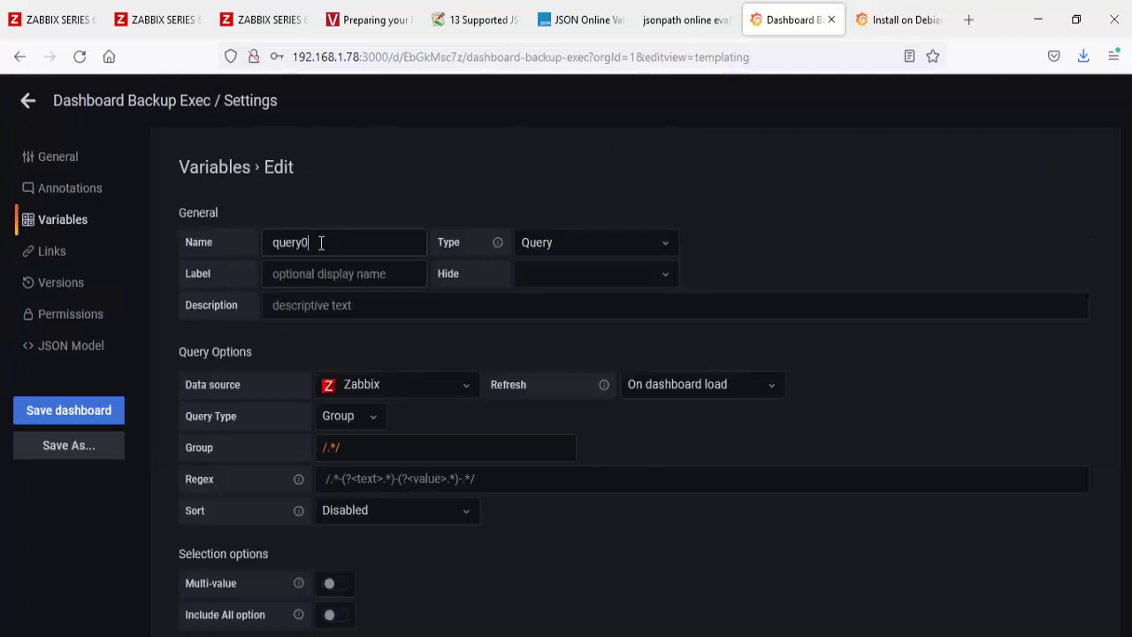
left_click_drag(321, 245, 238, 244)
type("Servidor")
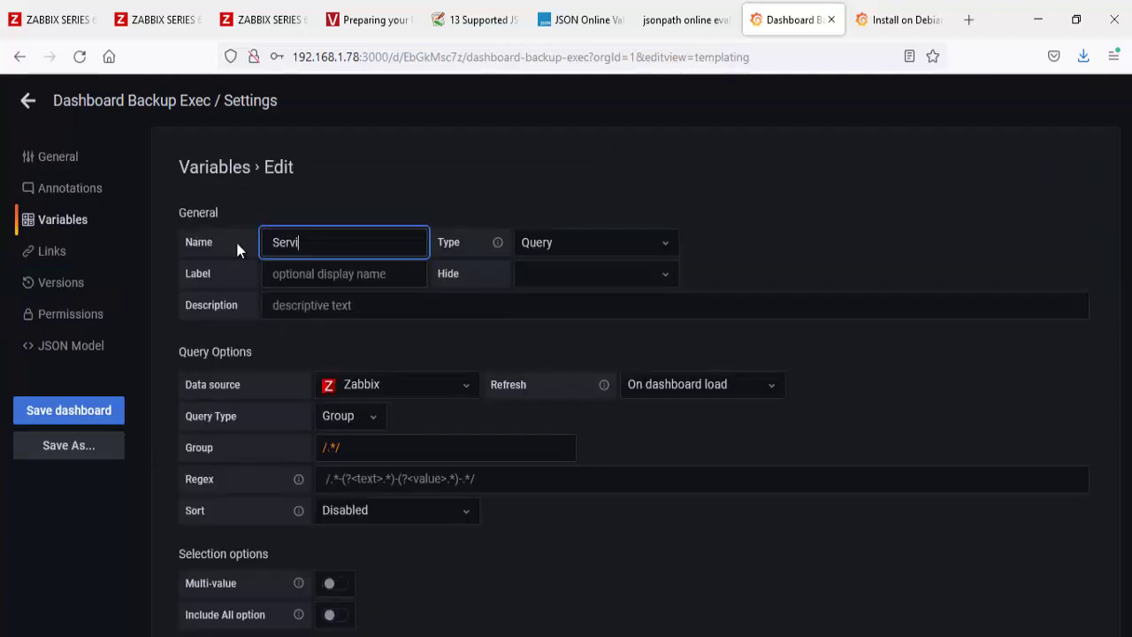
left_click(371, 417)
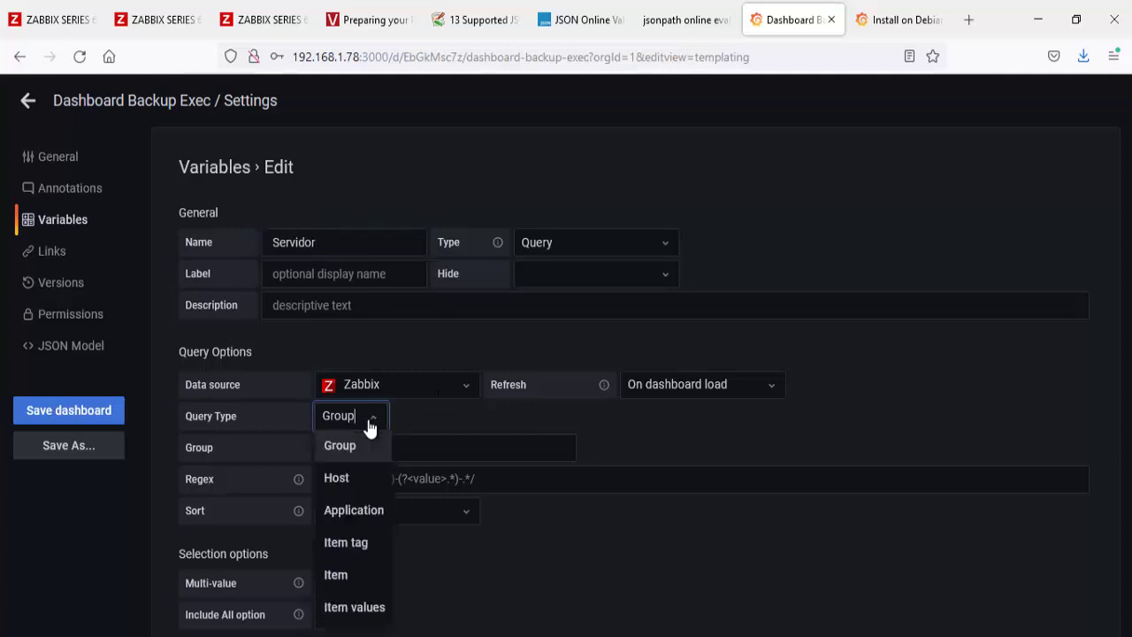
left_click(372, 469)
left_click_drag(378, 446, 268, 447)
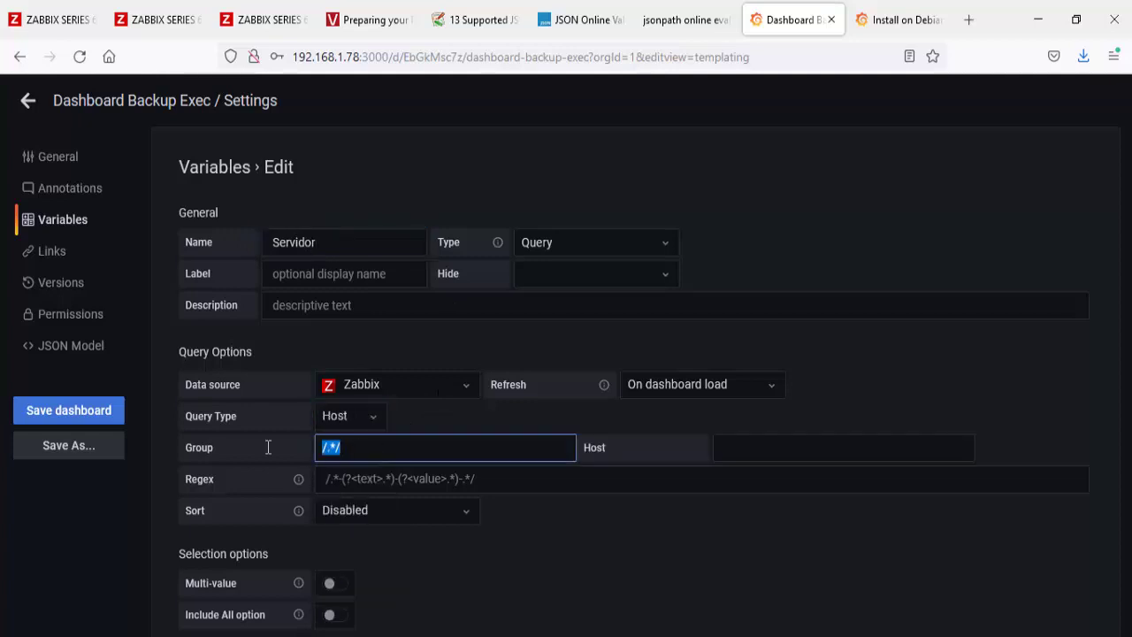
type("$Grupo.*")
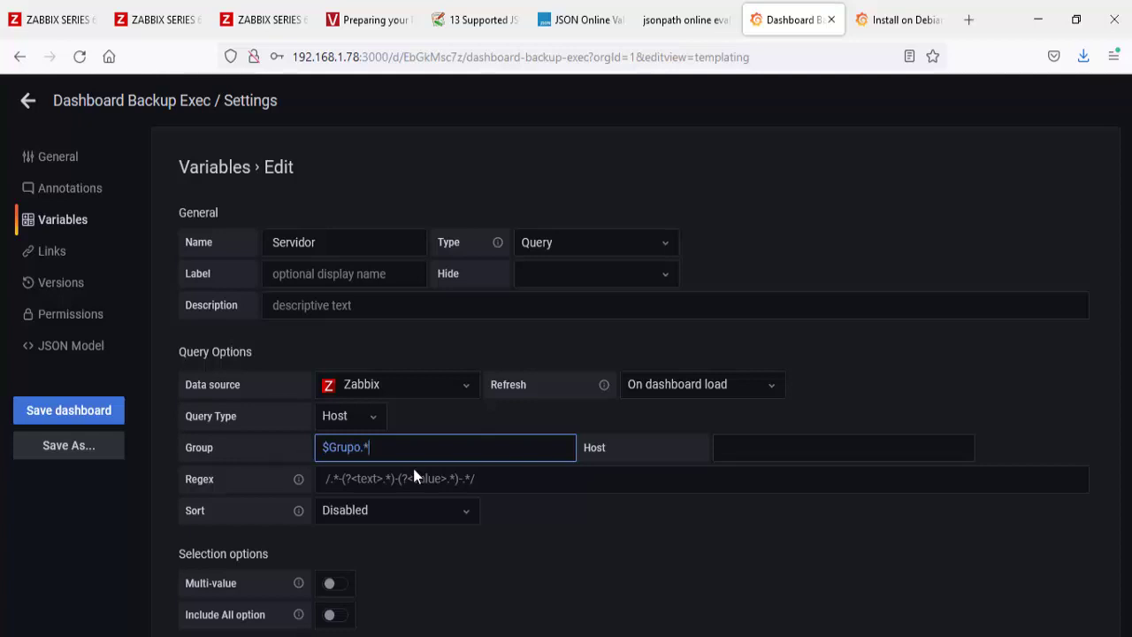
left_click(798, 438)
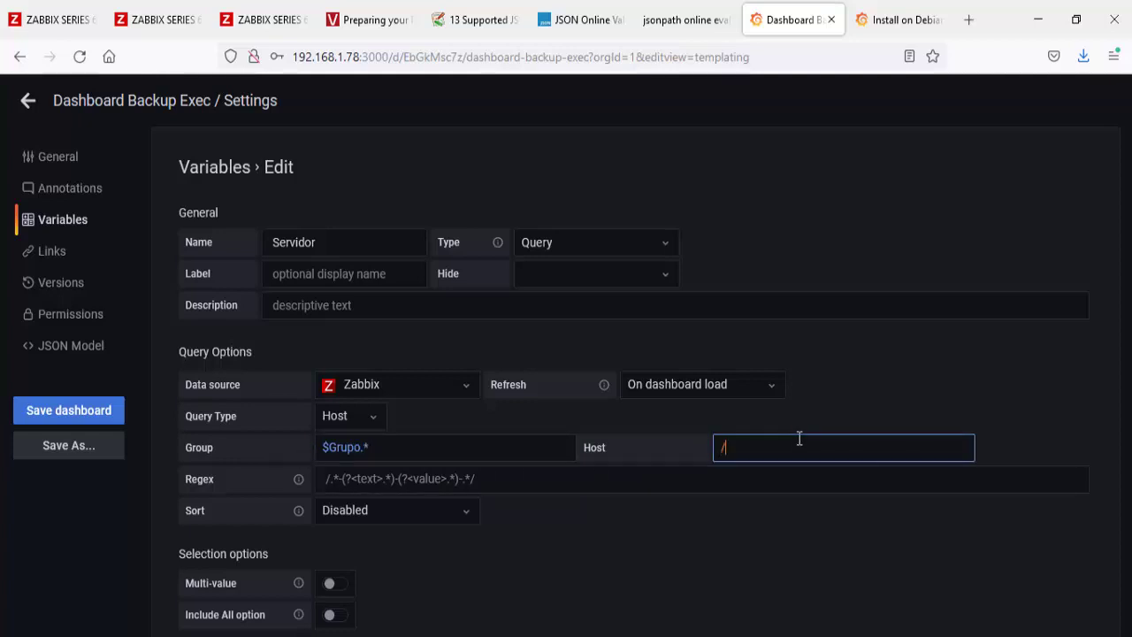
left_click(748, 570)
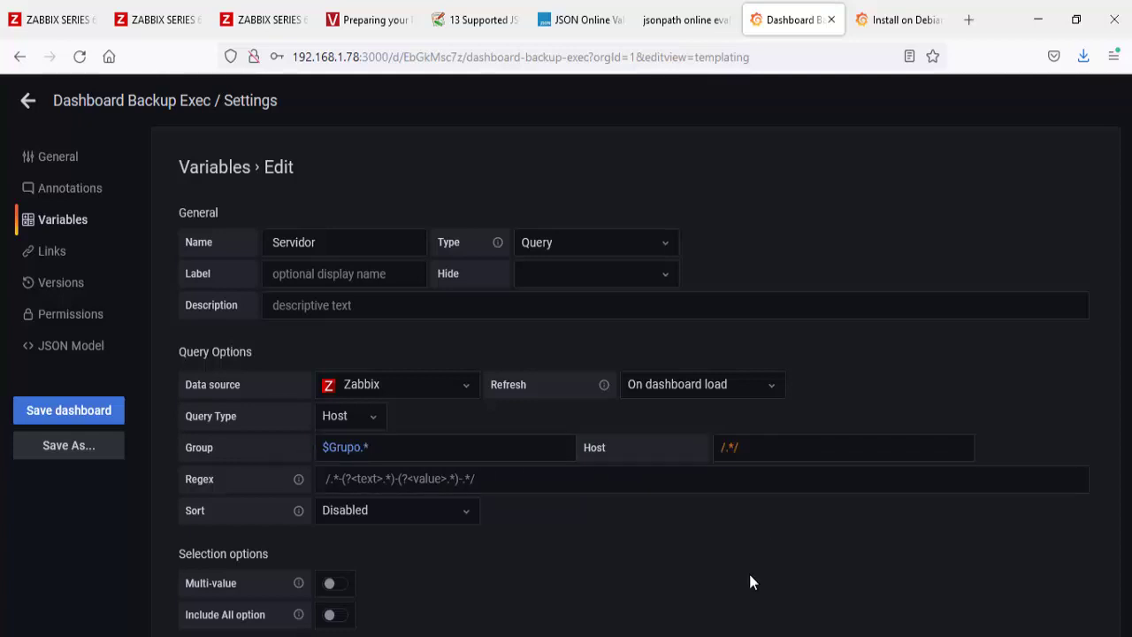
scroll(743, 577, "down", 3)
left_click_drag(268, 564, 172, 564)
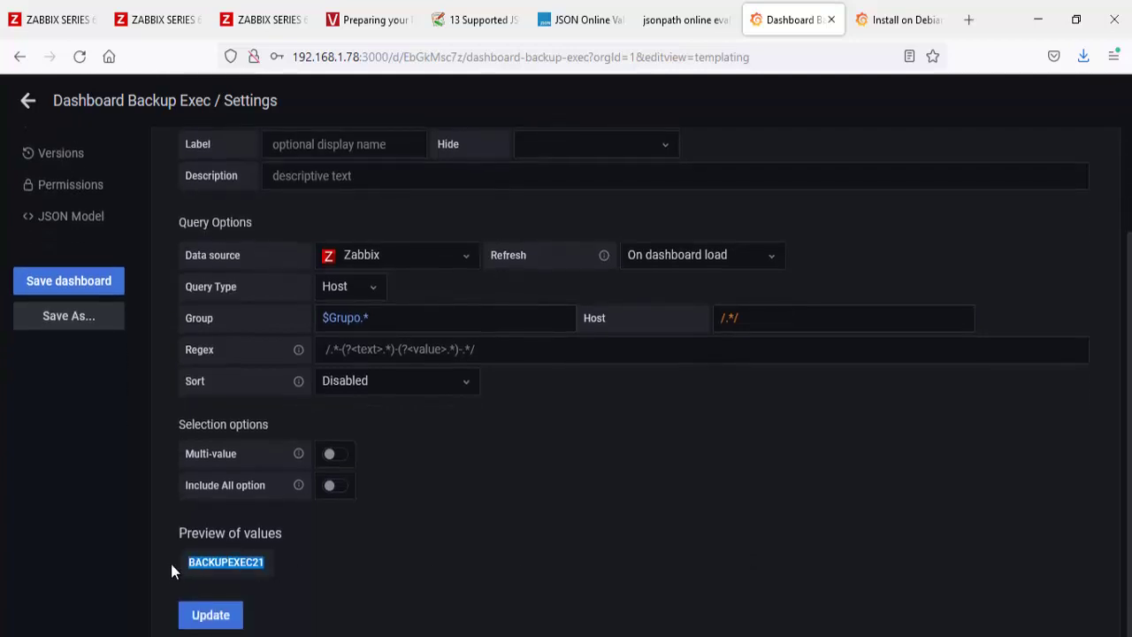
left_click(212, 615)
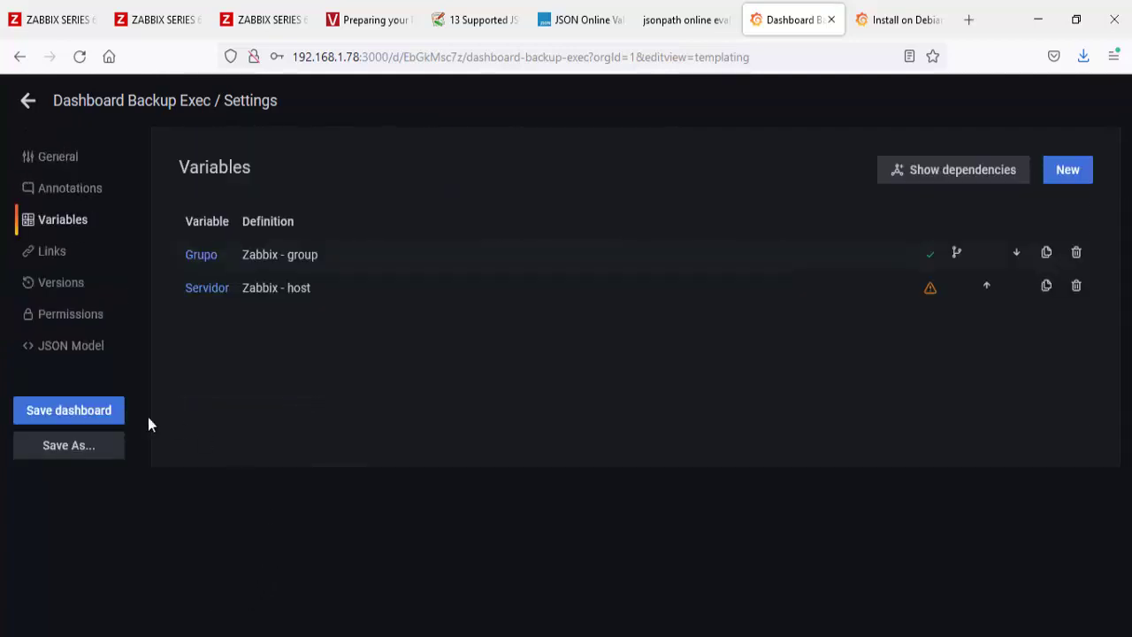
Step: Save the dashboard, check Grupo is Hosts/BackupExec and Servidor's choices, then save again
left_click(76, 413)
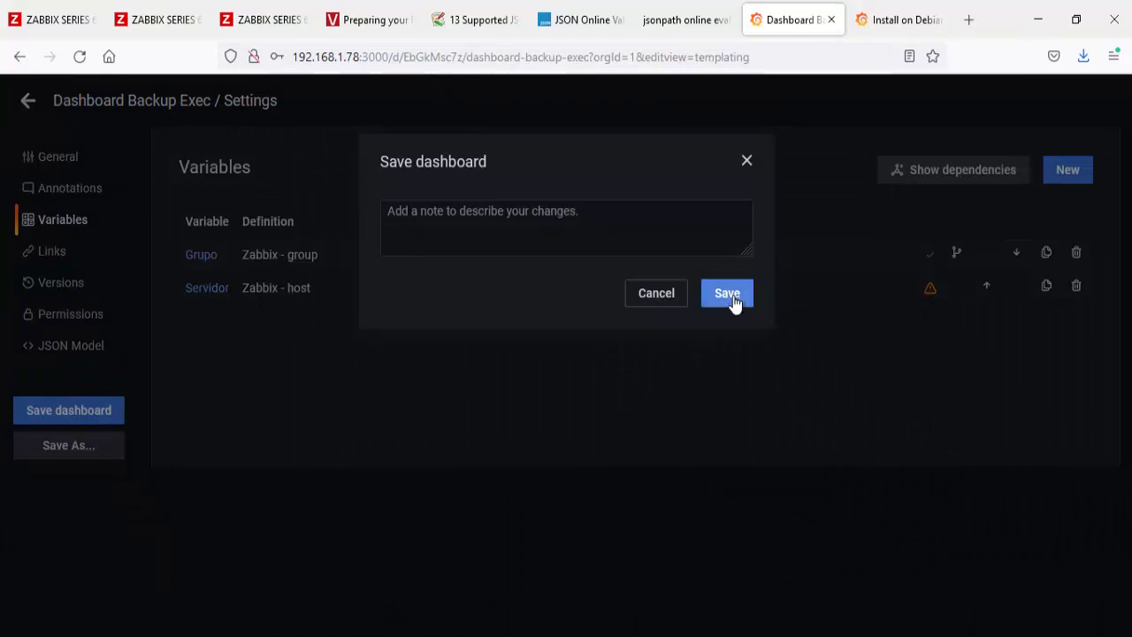
left_click(730, 301)
left_click(29, 103)
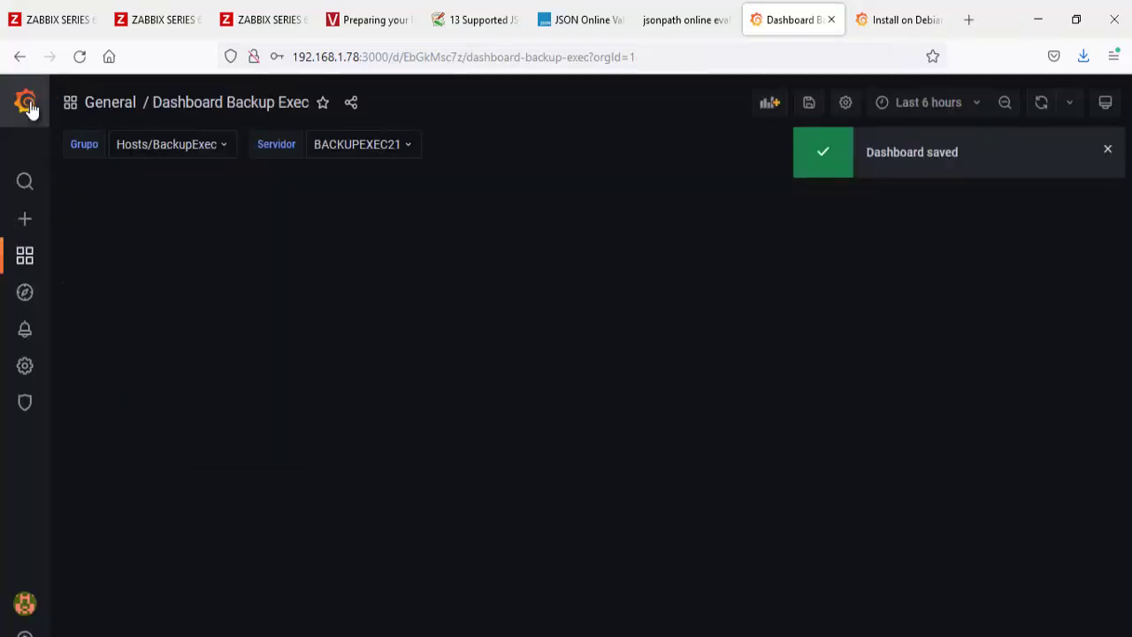
left_click(187, 150)
left_click(493, 230)
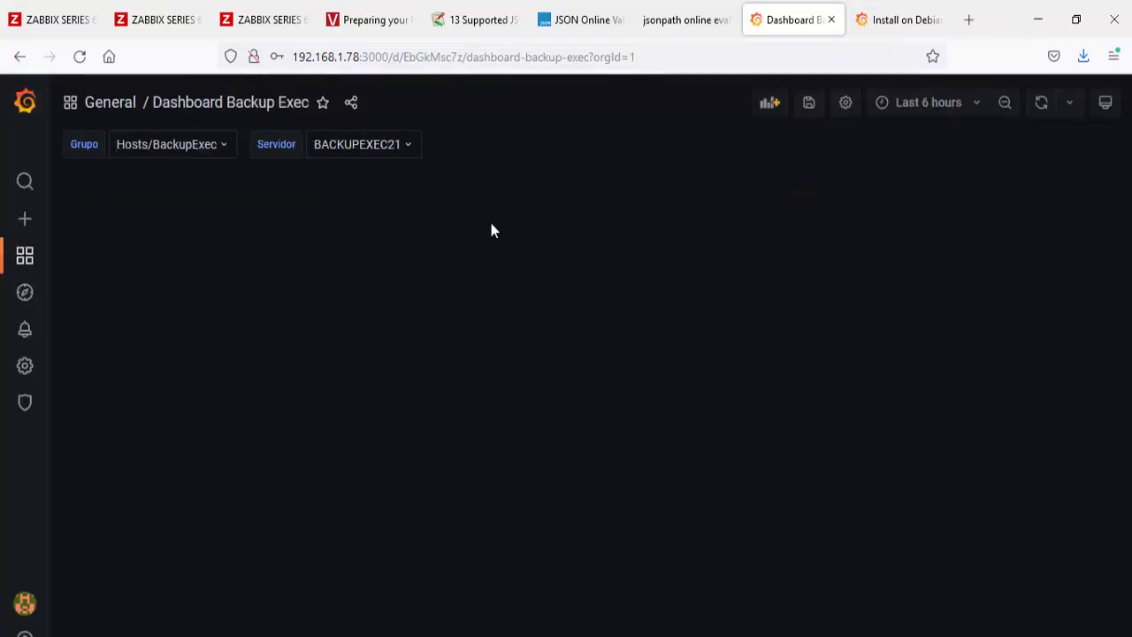
left_click(398, 149)
left_click(596, 259)
left_click(808, 103)
left_click(723, 351)
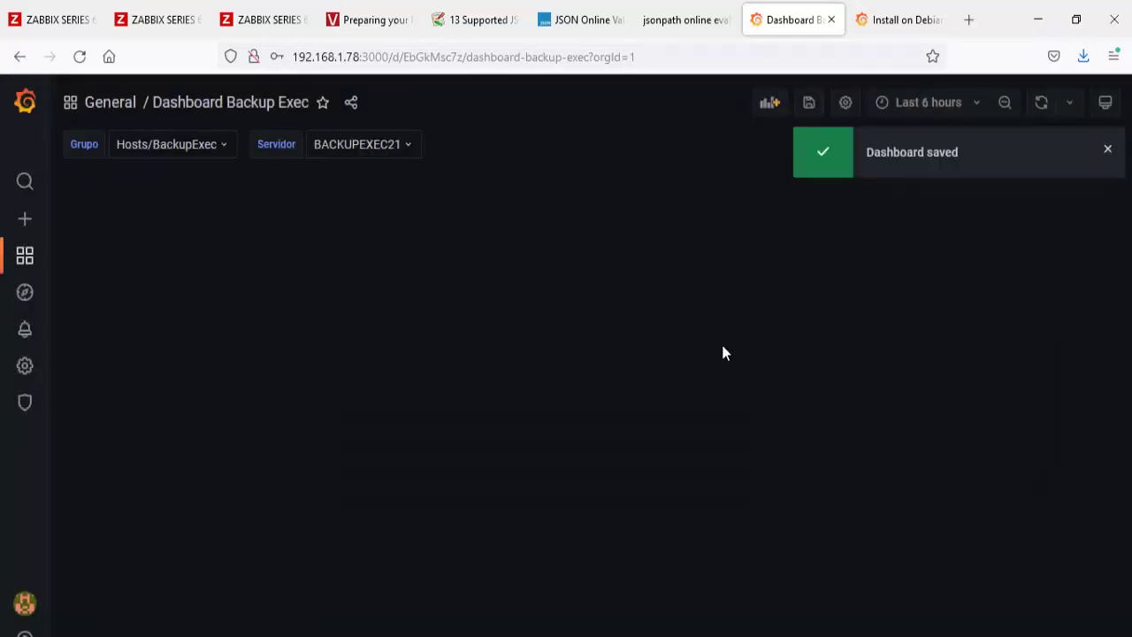
Step: Set the time range to last 12 hours, refresh every 30s, and save them as defaults
left_click(955, 103)
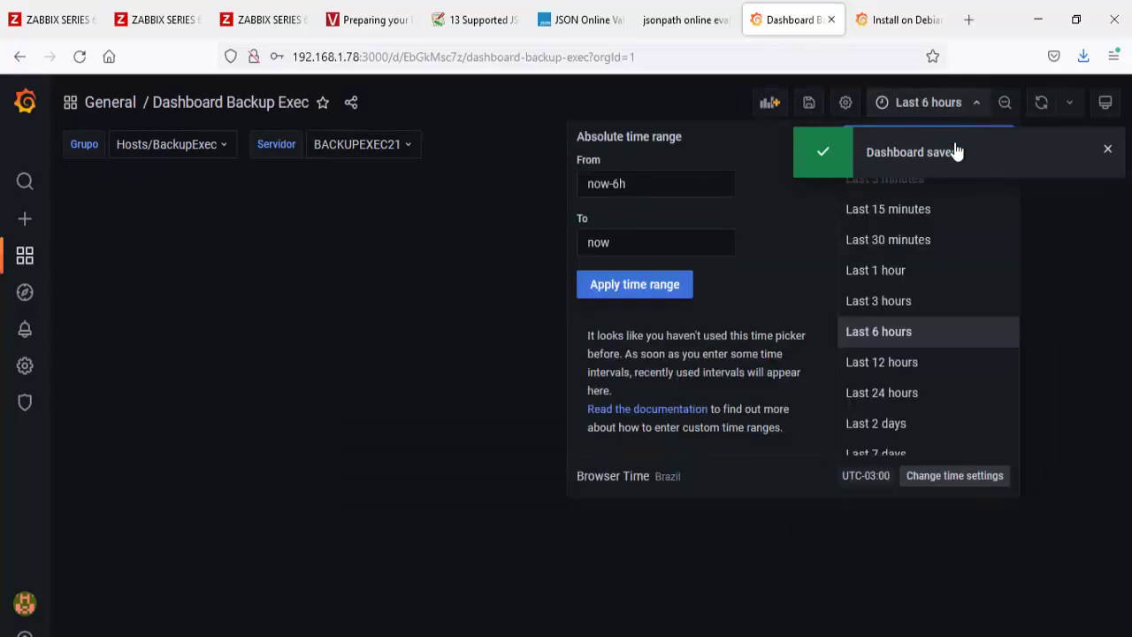
left_click(906, 366)
left_click(1071, 103)
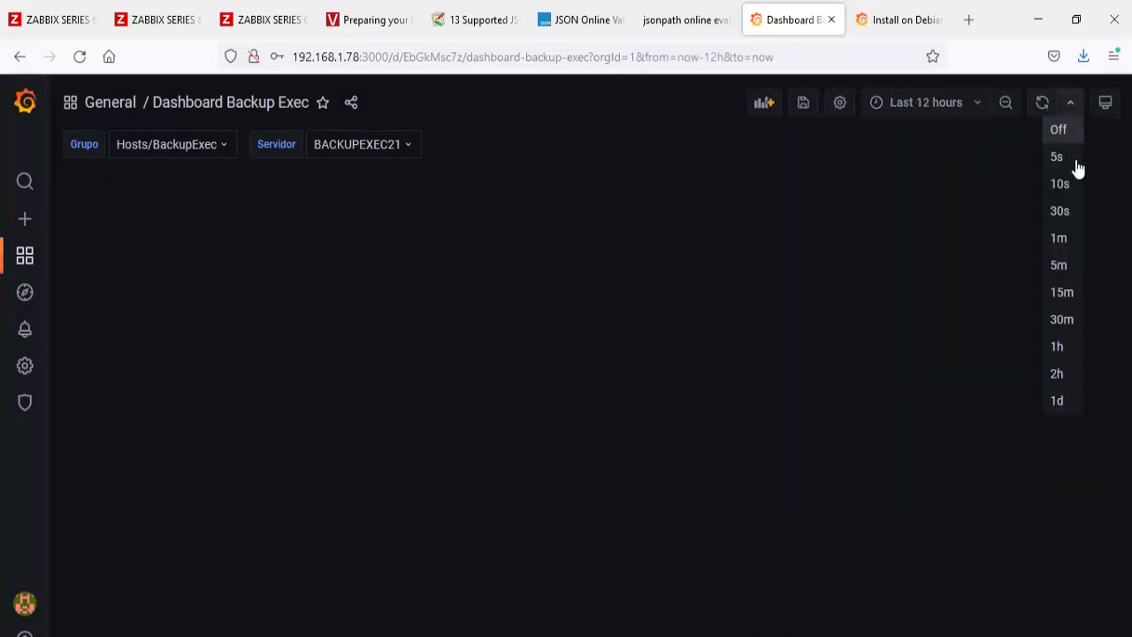
left_click(1067, 219)
left_click(780, 103)
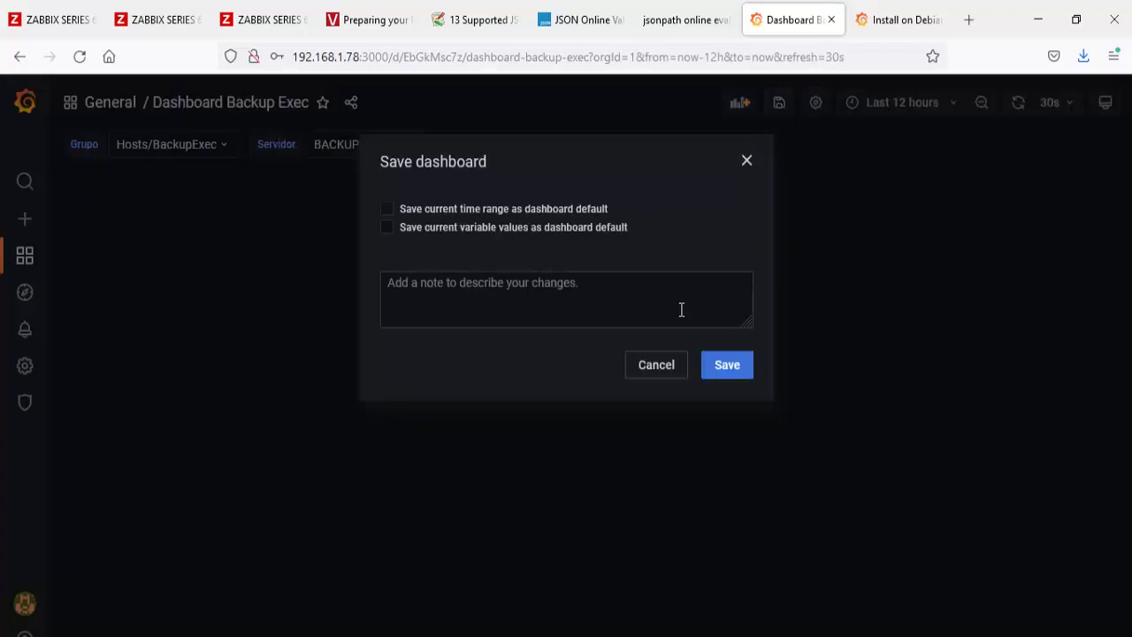
left_click(383, 210)
left_click(384, 229)
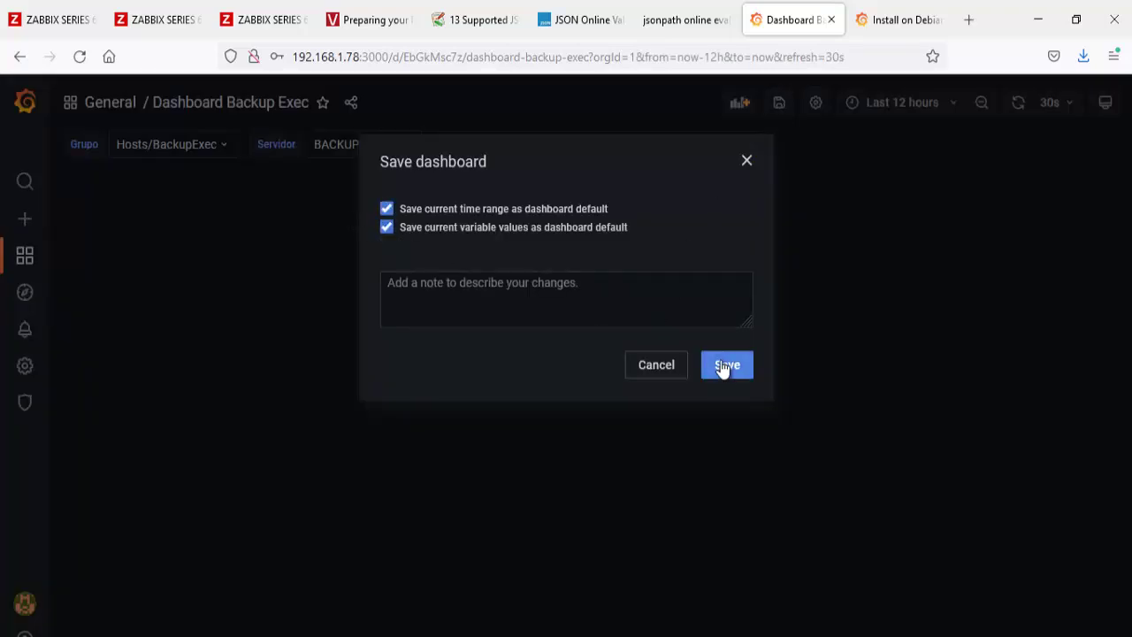
left_click(723, 365)
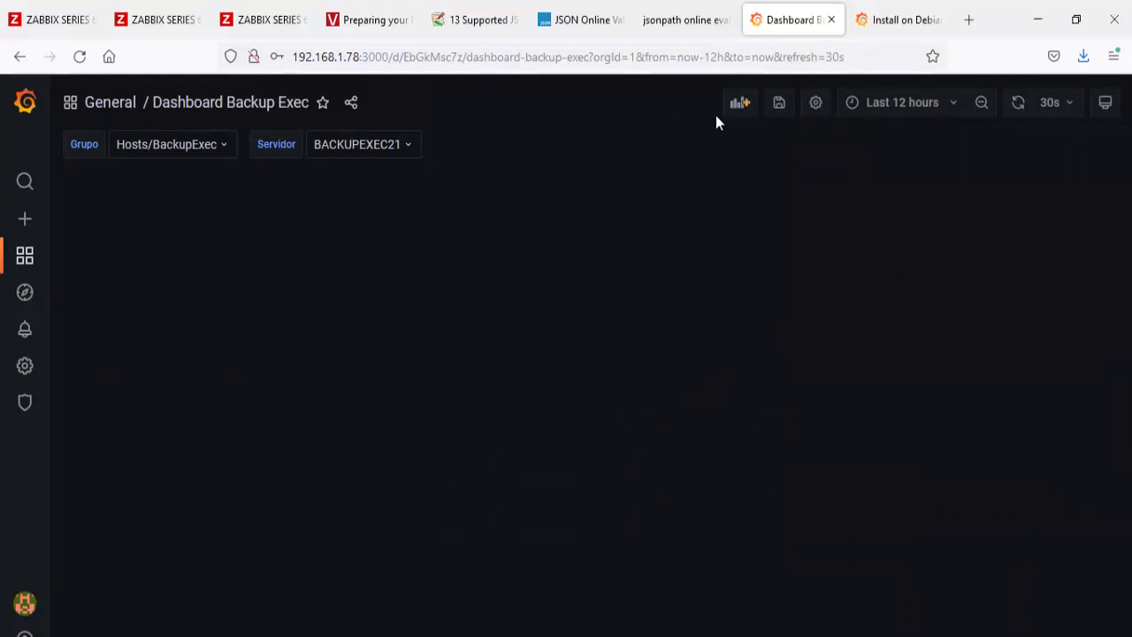
Step: Add a new row titled 'Informações dos jobs'
left_click(741, 104)
left_click(433, 273)
left_click(150, 179)
key("ctrl+a")
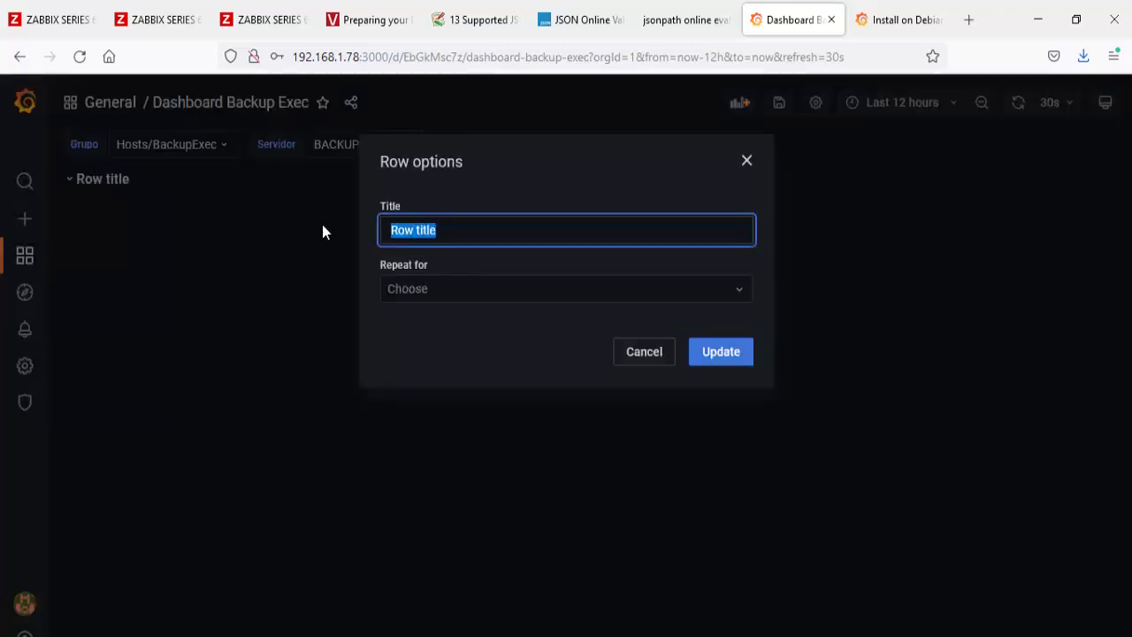
type("Informações ")
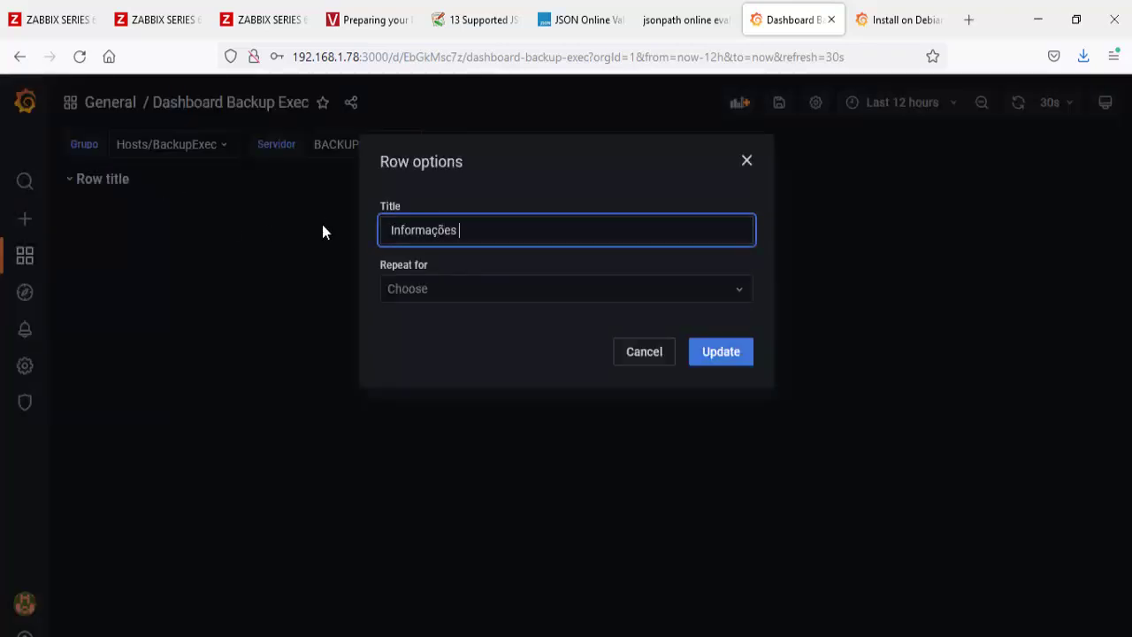
type("dos jobs")
left_click(726, 358)
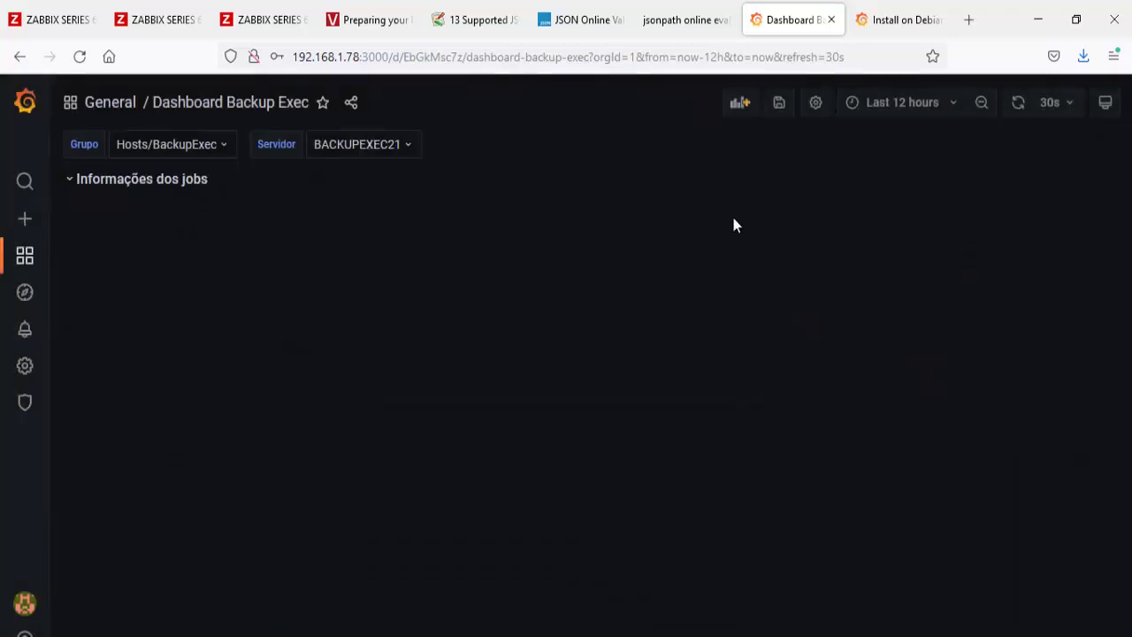
left_click(741, 104)
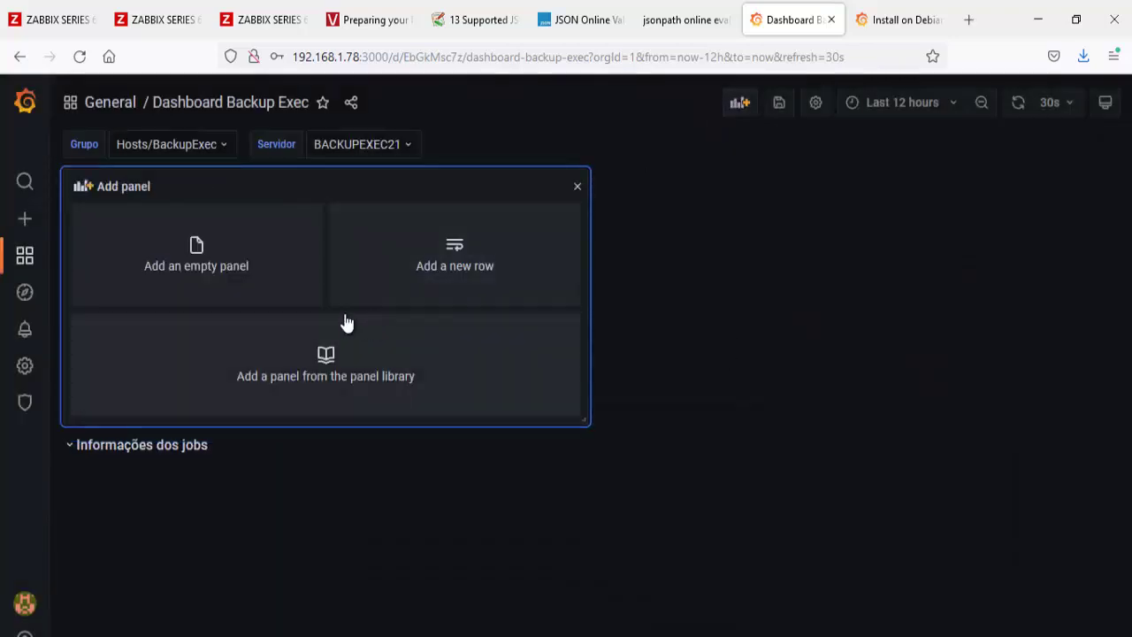
Step: Create an empty panel with the Stat visualization
left_click(204, 282)
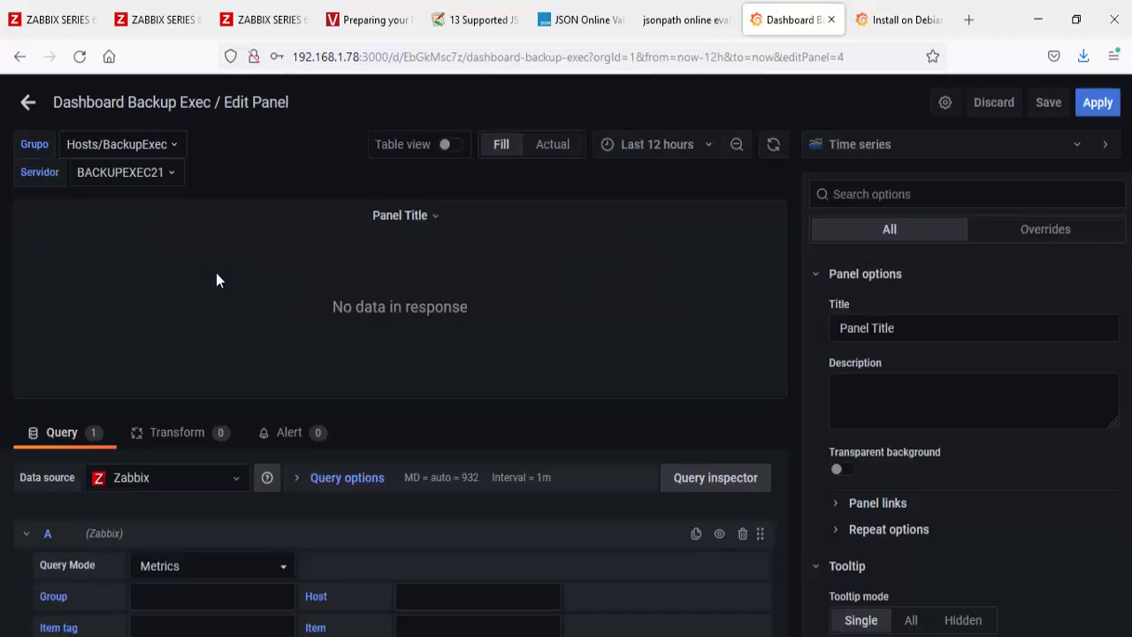
left_click(856, 151)
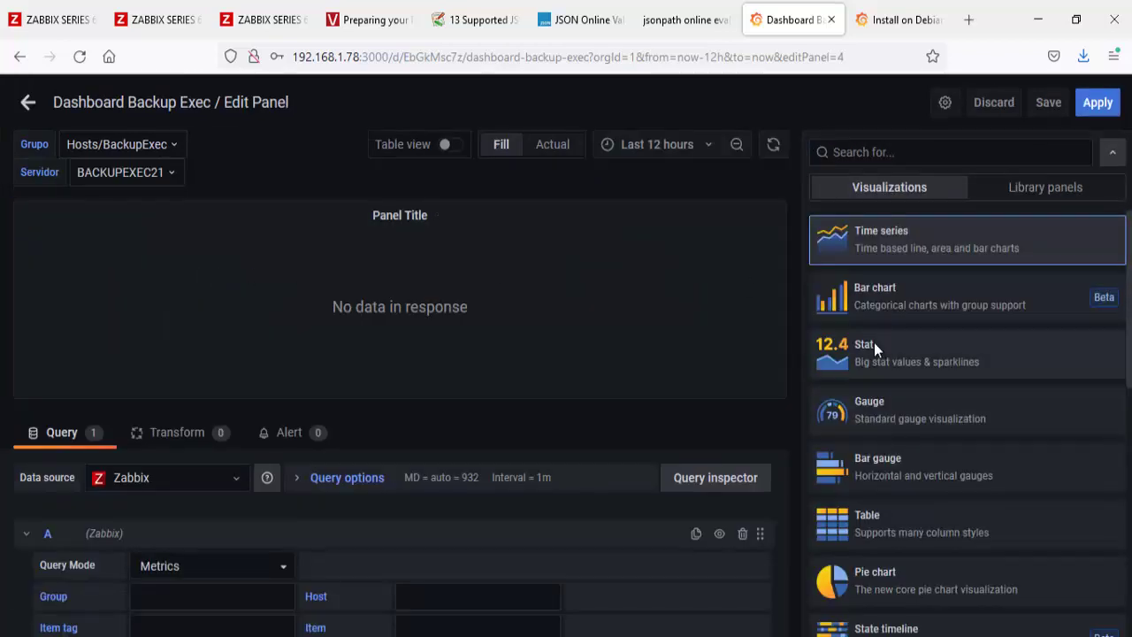
left_click(874, 347)
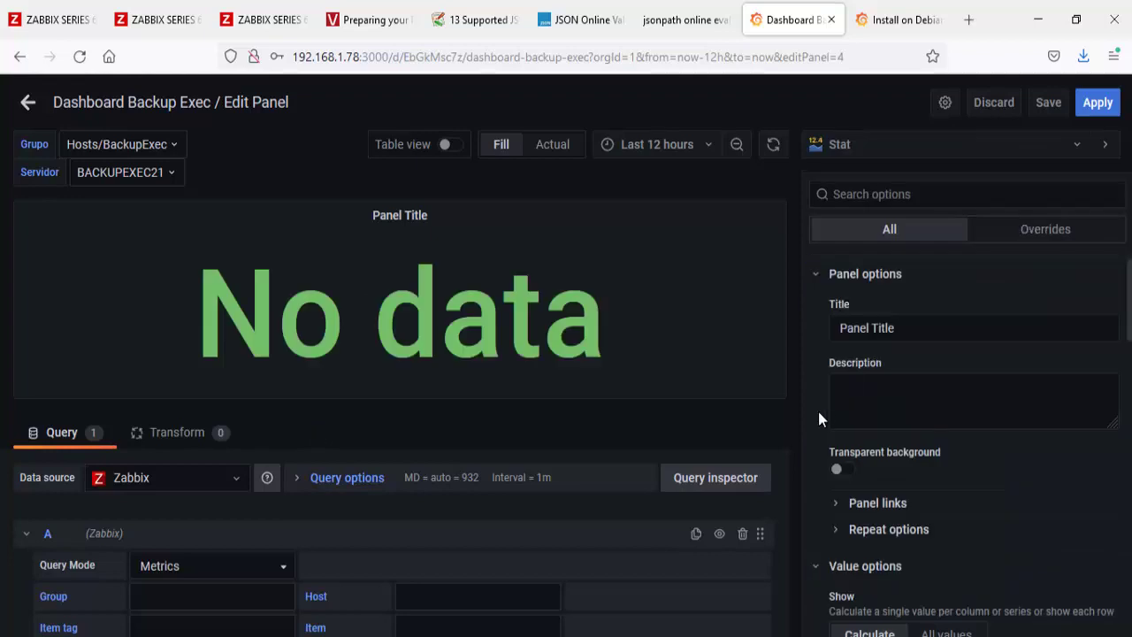
Step: Set the panel's No Value text to 'Informações dos jobs do Backup Exec'
scroll(819, 419, "down", 8)
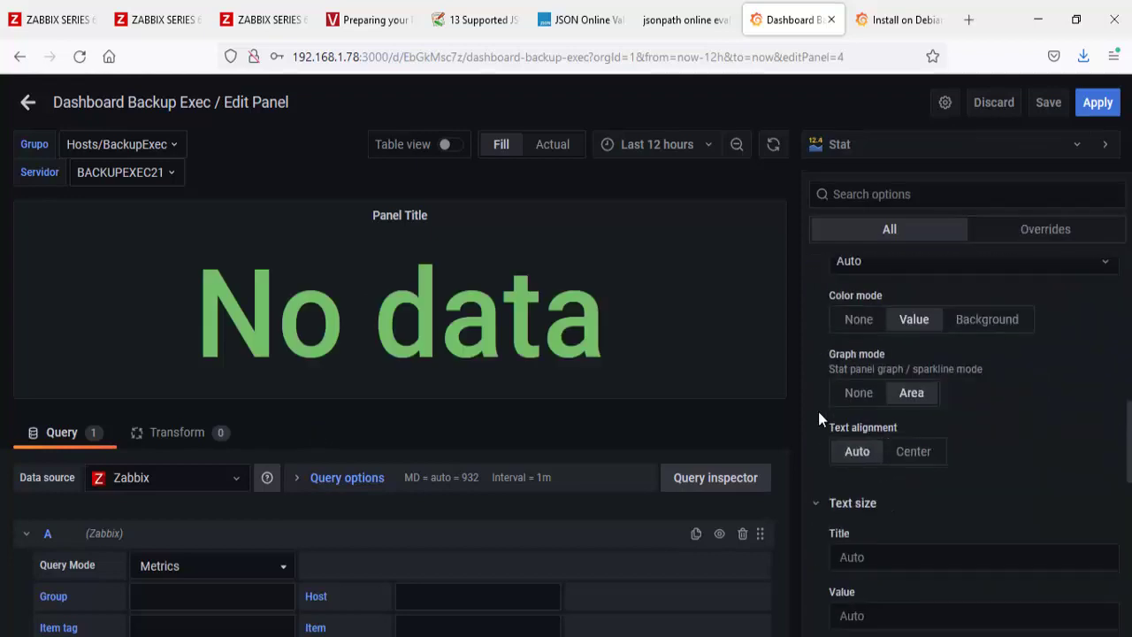
scroll(819, 411, "down", 10)
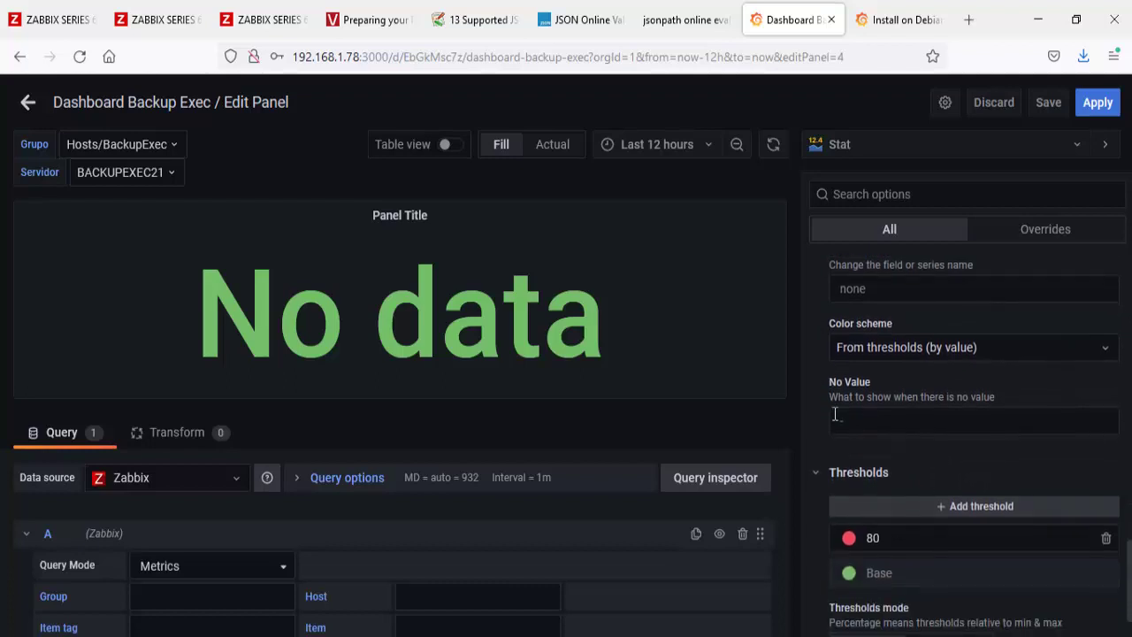
left_click(871, 418)
type("In")
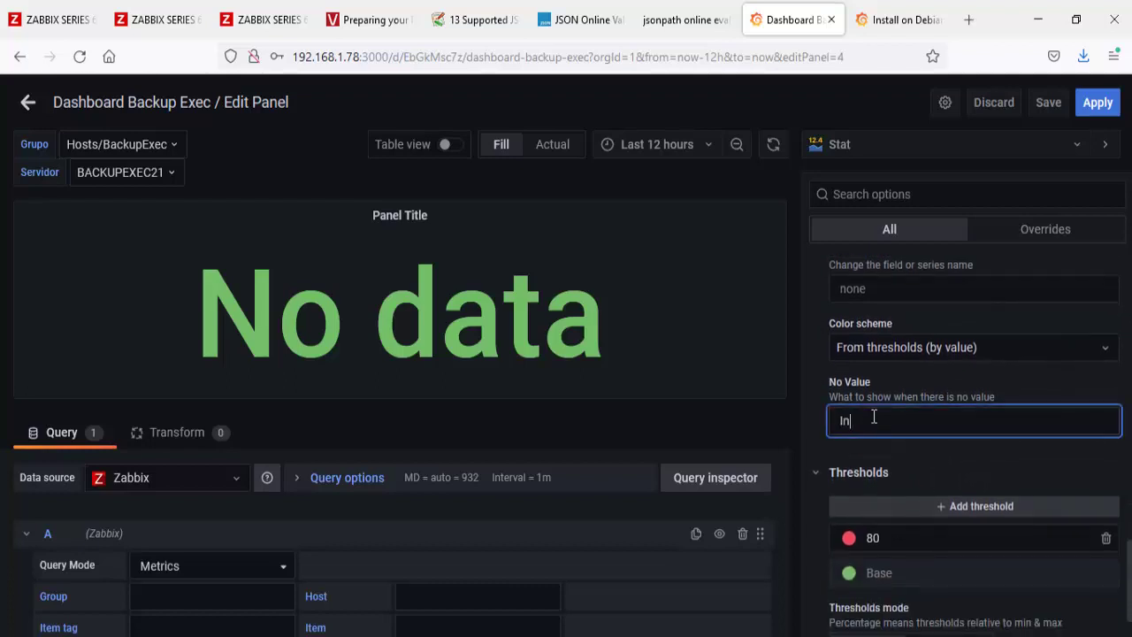
type("formacoes dos jobs de backu")
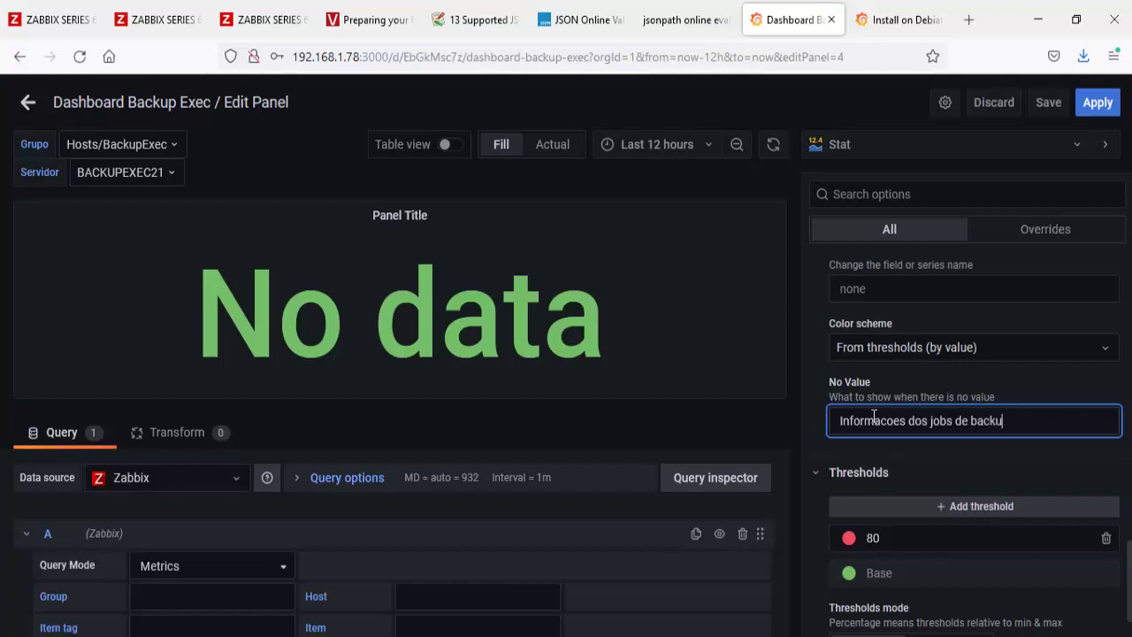
key("BackSpace")
key("BackSpace")
key("BackSpace")
key("BackSpace")
type("ackup Exec")
left_click(813, 421)
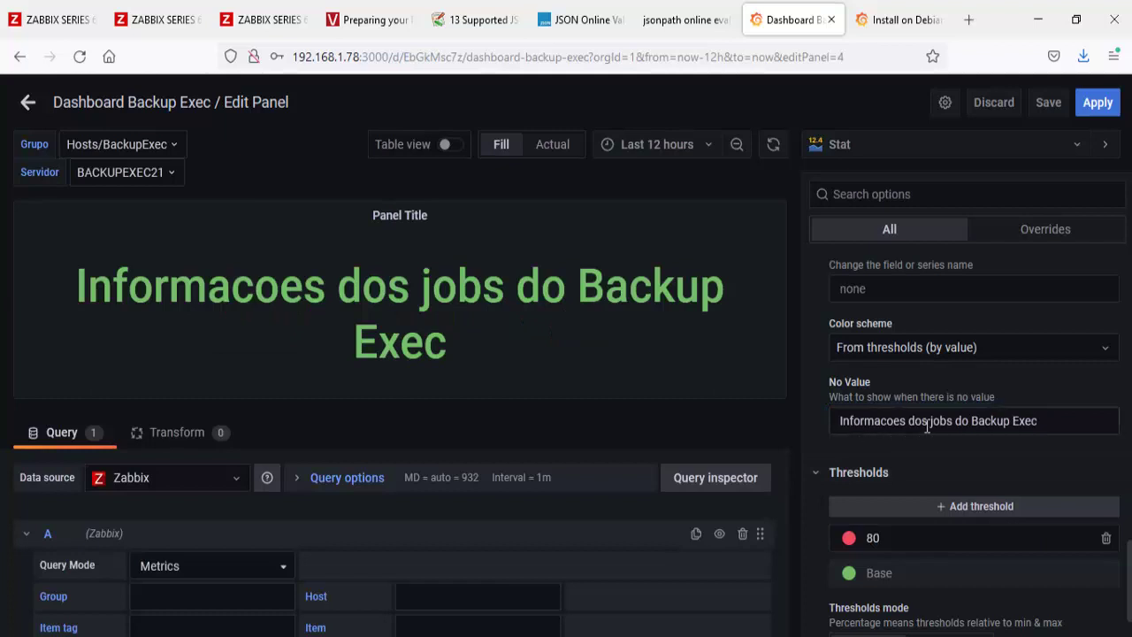
left_click_drag(908, 425, 882, 429)
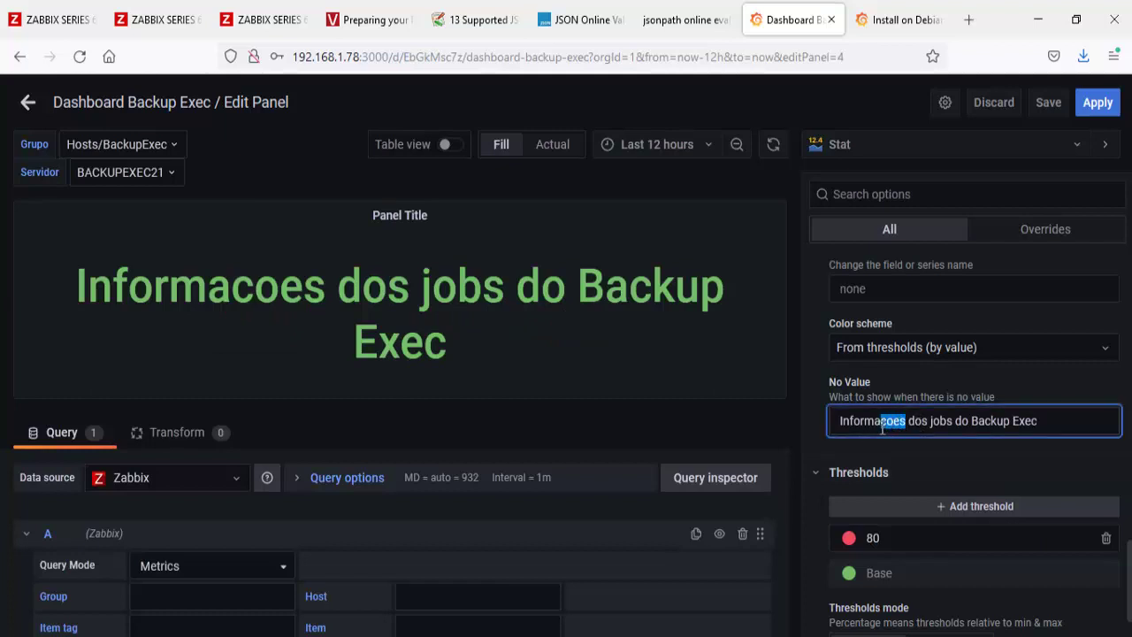
type("ções")
left_click(266, 270)
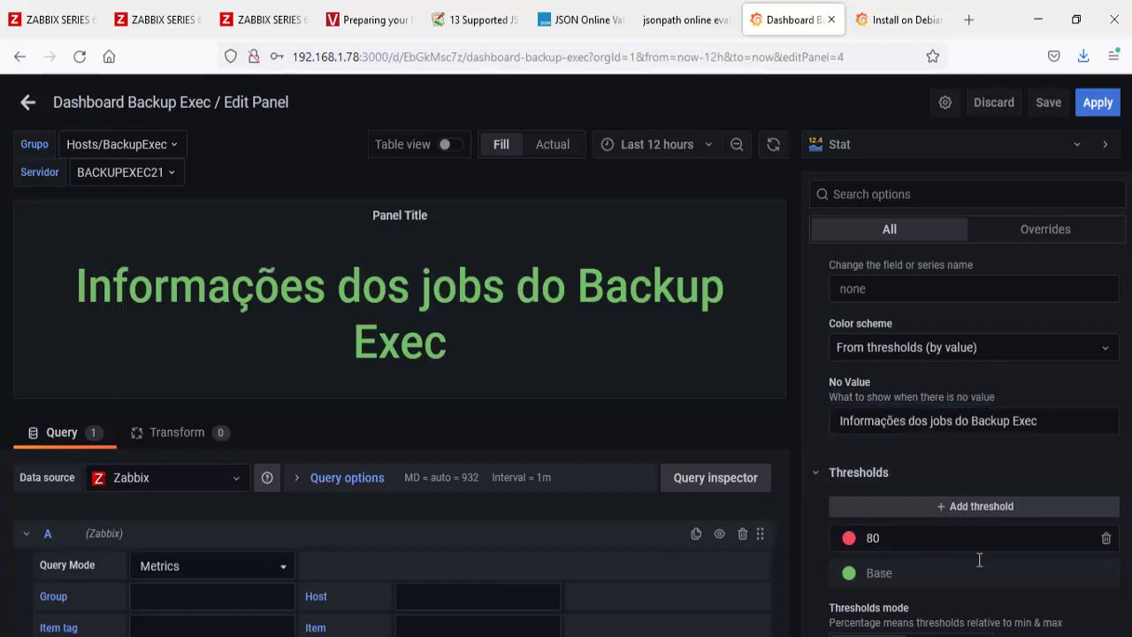
Step: Remove the 80 threshold and set Color mode to Background
left_click(1106, 539)
scroll(979, 477, "up", 5)
scroll(979, 478, "up", 4)
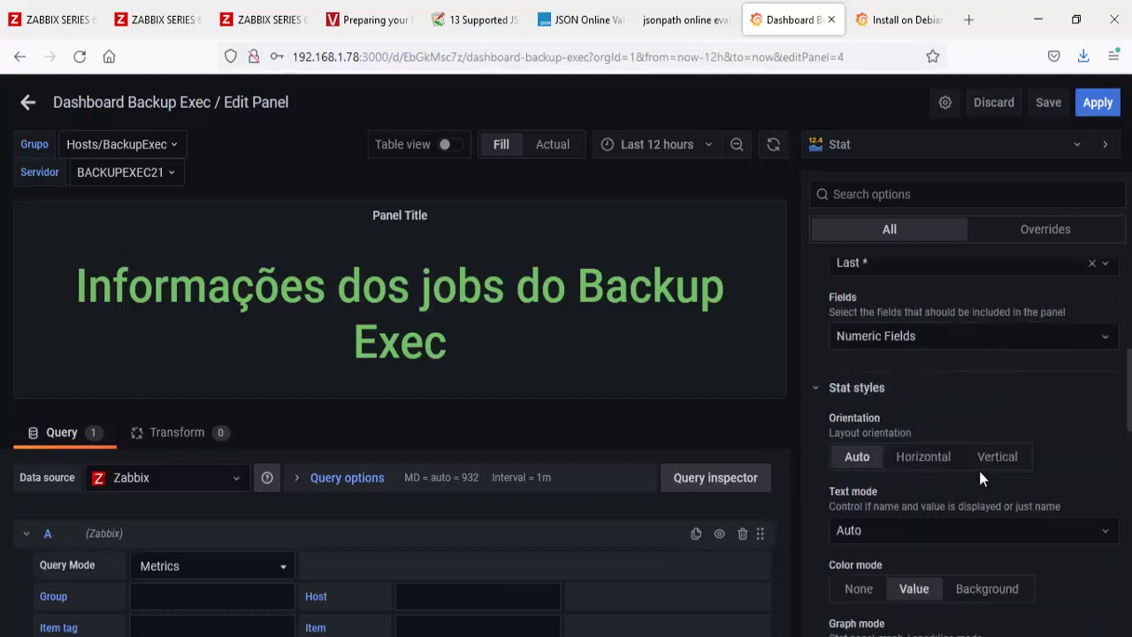
left_click(984, 591)
Step: Resize the panel into a wide banner under the Informações dos jobs row and clear its title
left_click(27, 102)
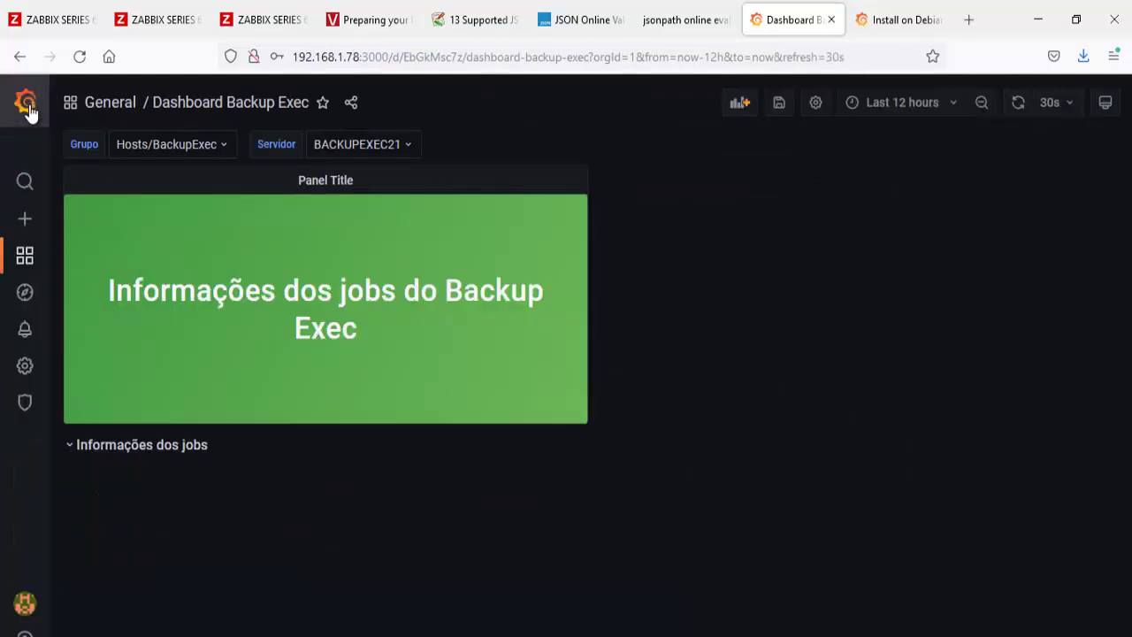
left_click_drag(584, 420, 1078, 255)
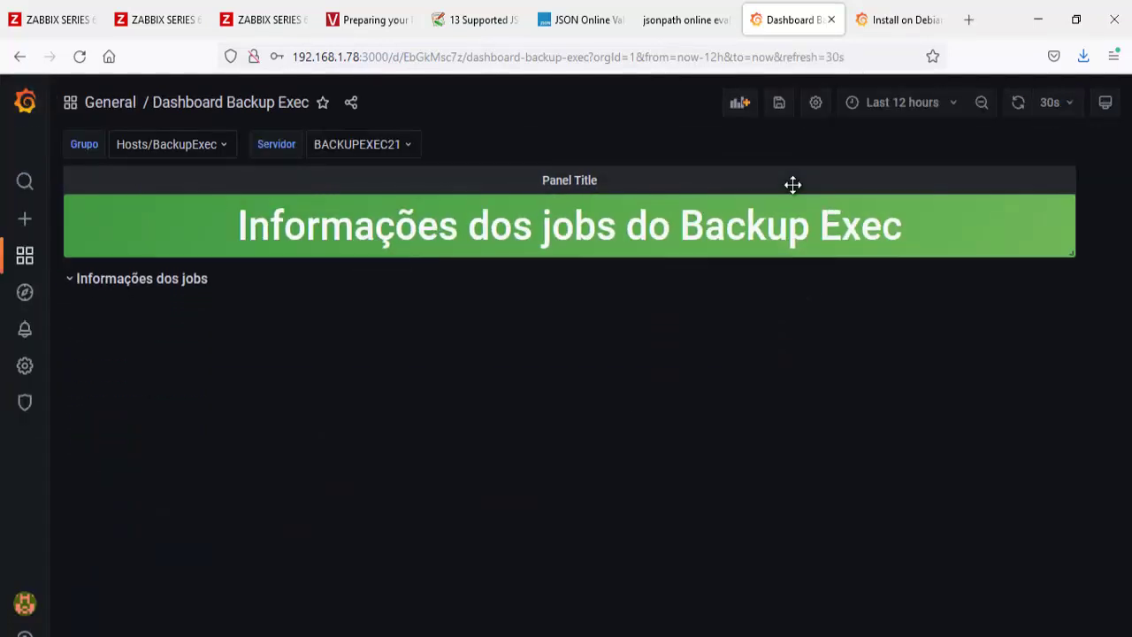
mouse_move(791, 185)
left_mouse_down()
mouse_move(802, 277)
mouse_move(795, 203)
left_mouse_up()
left_click(582, 222)
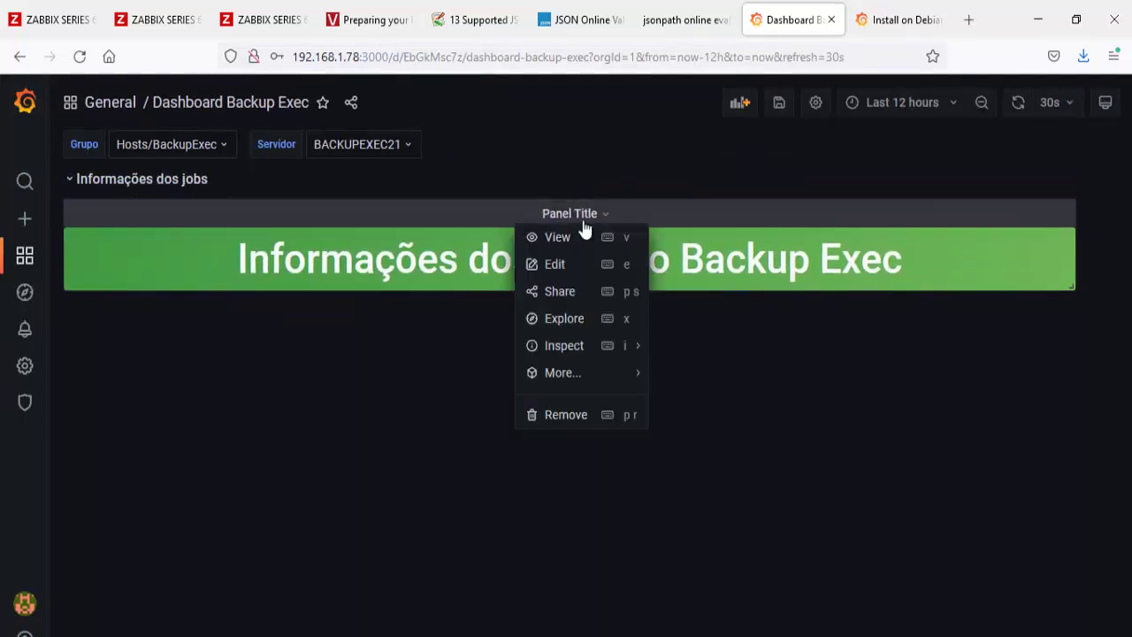
left_click(576, 283)
left_click_drag(926, 325, 790, 334)
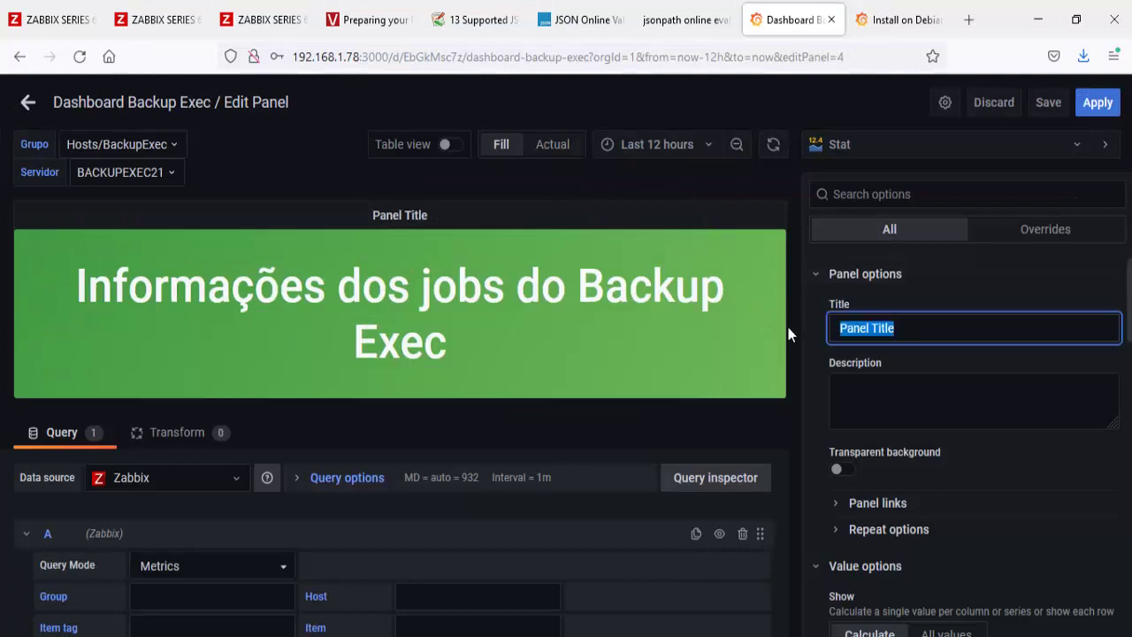
key("BackSpace")
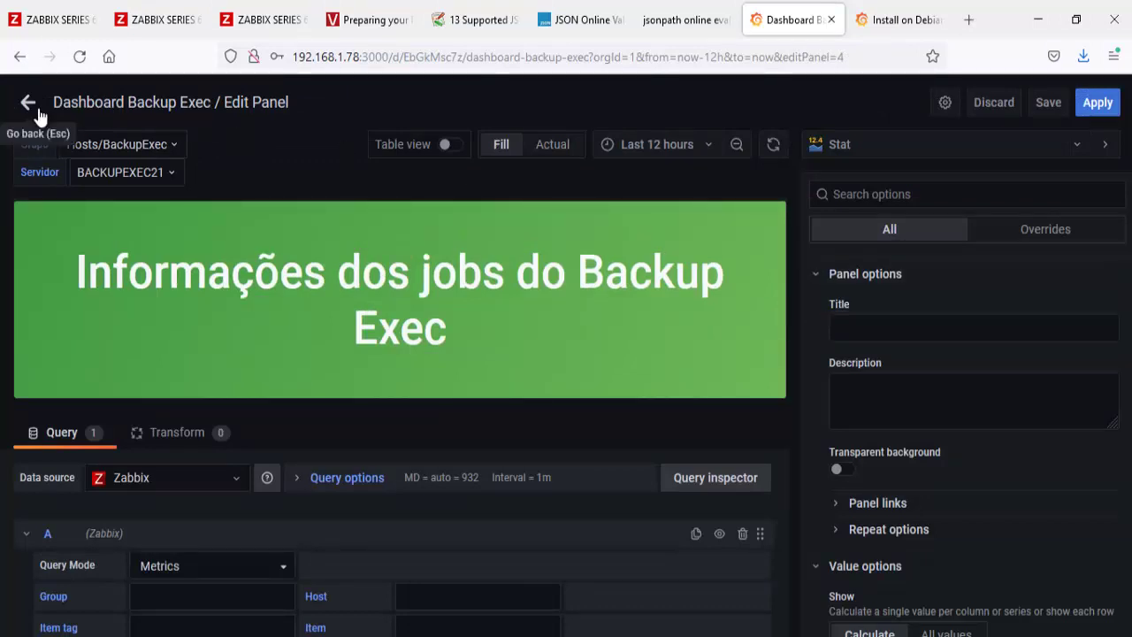
Step: Make the banner slightly shorter and wider, then save the dashboard
left_click(28, 101)
left_click_drag(1071, 286, 1078, 242)
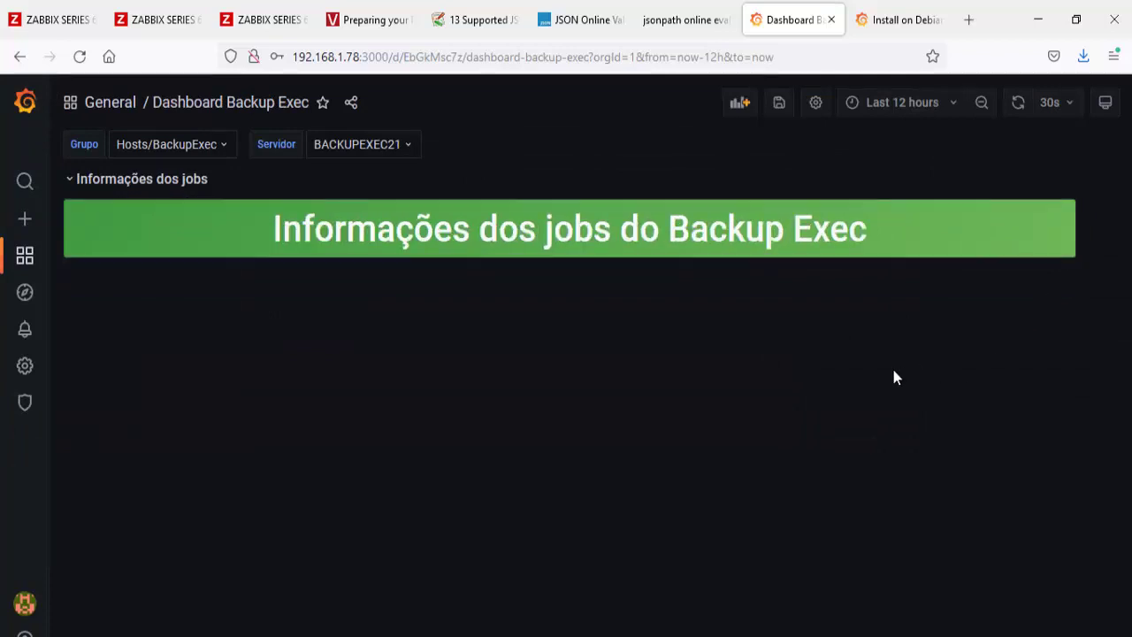
left_click(780, 105)
left_click(731, 299)
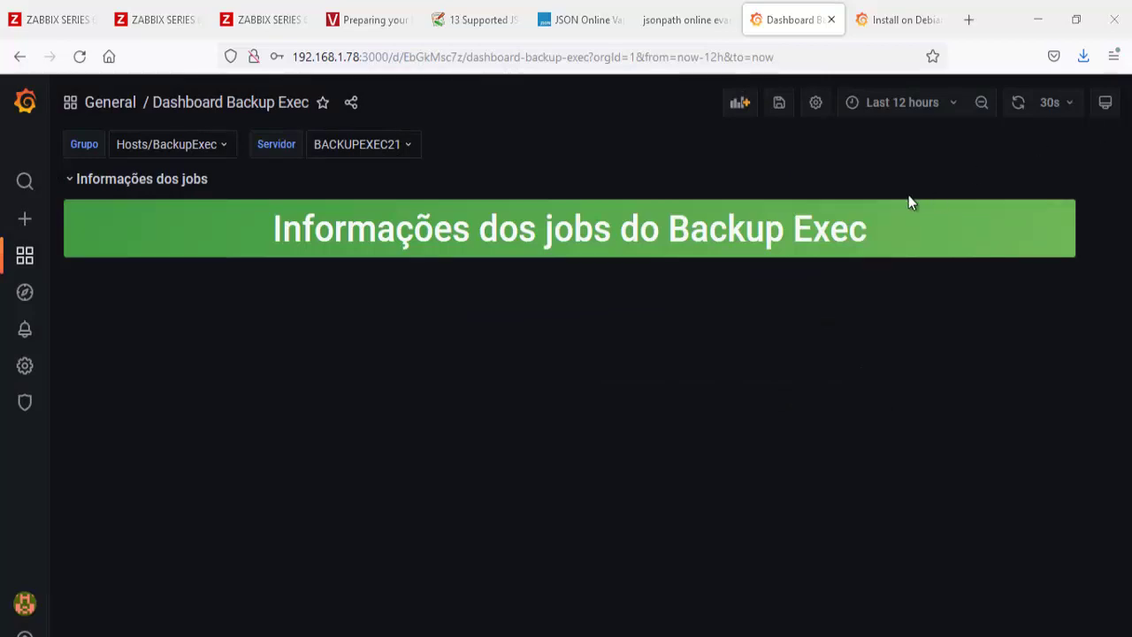
Step: Add a new empty panel to the dashboard with the Stat visualization
left_click(740, 103)
left_click(193, 255)
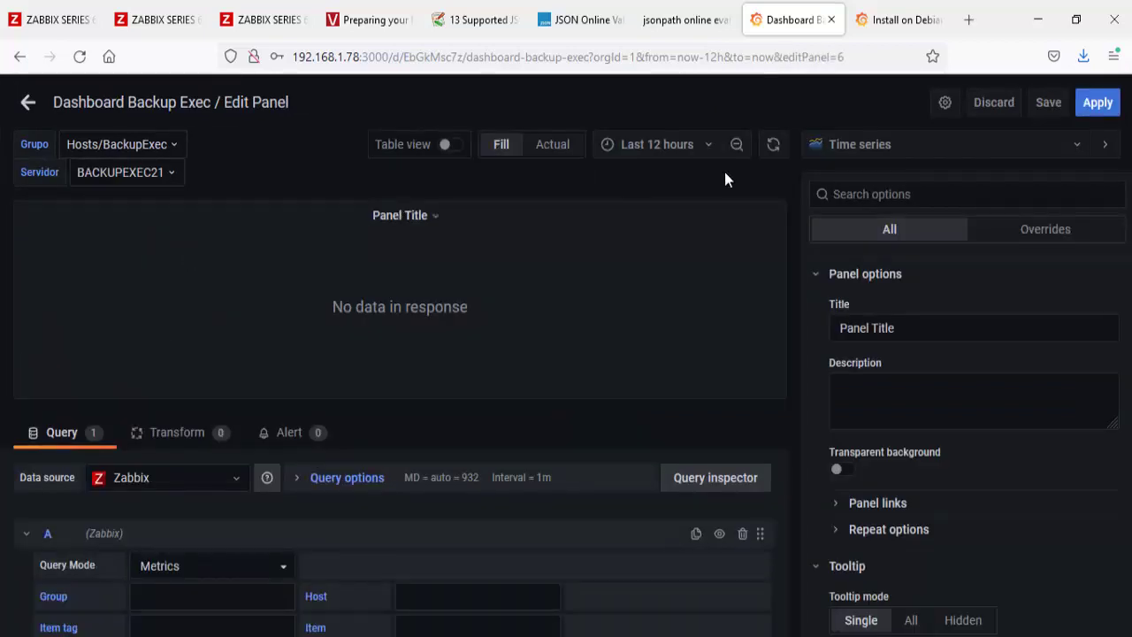
left_click(857, 149)
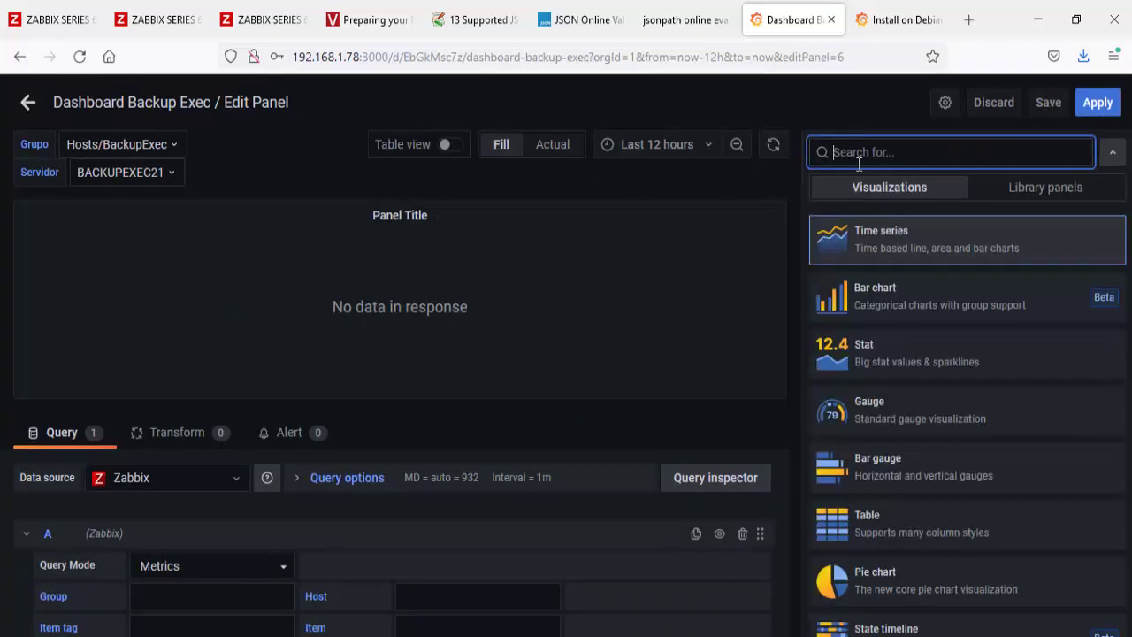
left_click(887, 368)
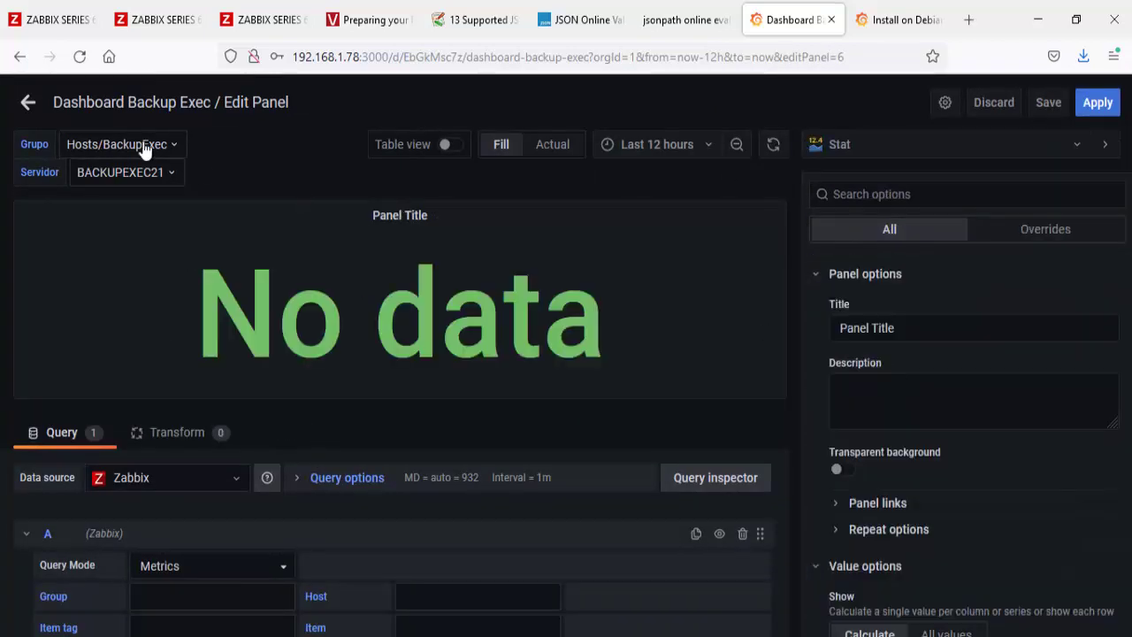
left_click(27, 102)
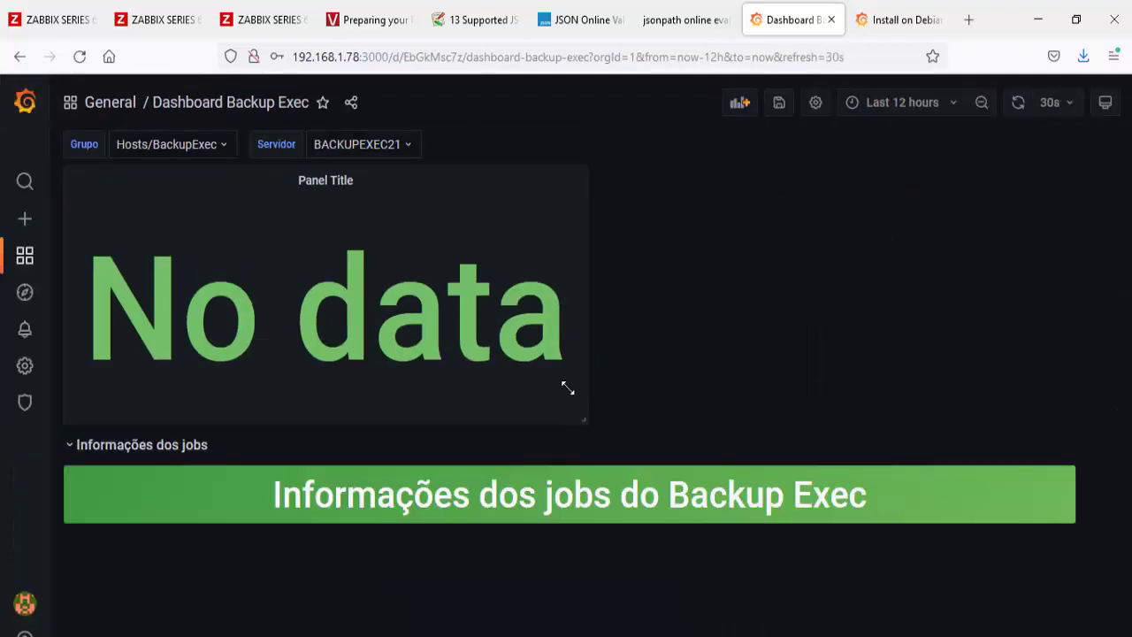
Step: Shrink the Stat panel to a small tile below the Informações dos jobs banner and open it for editing
left_click_drag(568, 388, 223, 210)
left_click_drag(197, 172, 192, 270)
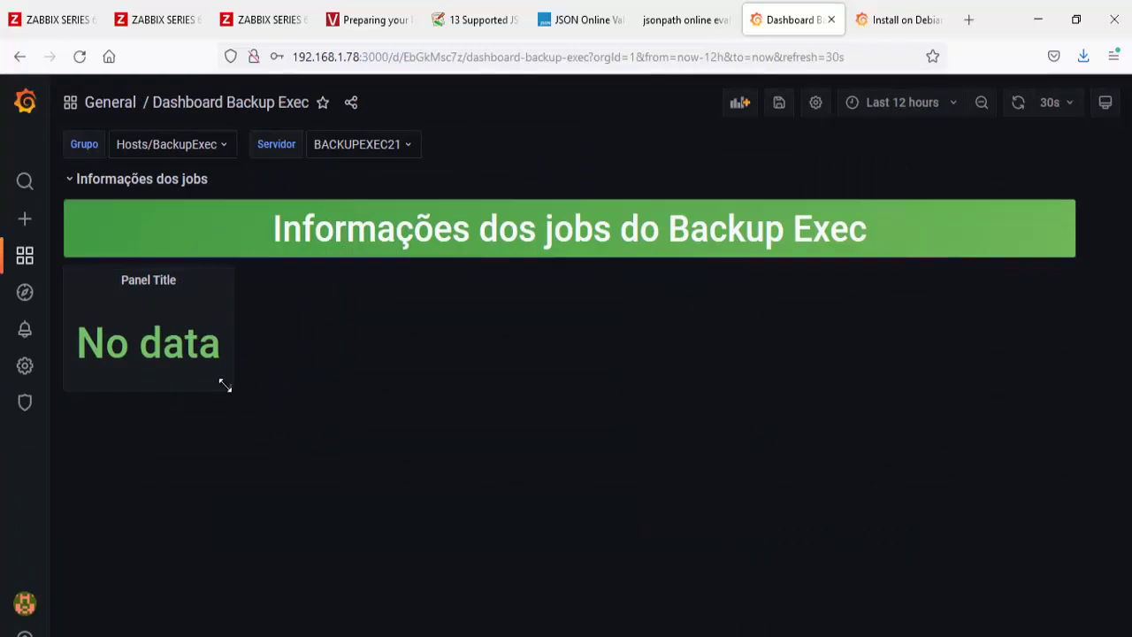
left_click_drag(225, 386, 184, 355)
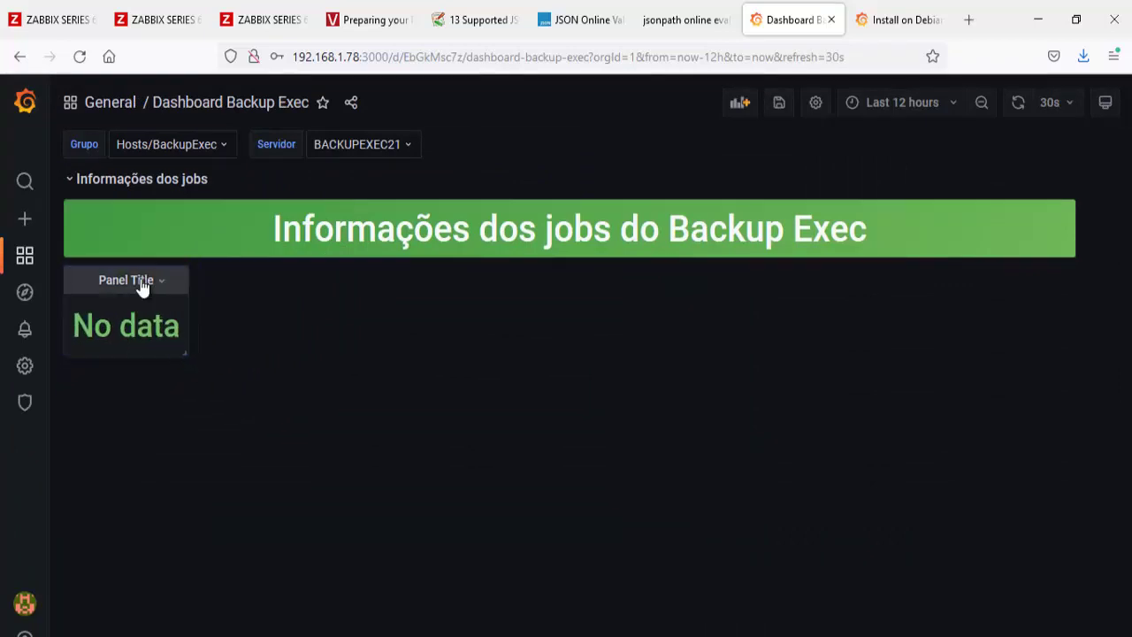
left_click(142, 283)
left_click(134, 334)
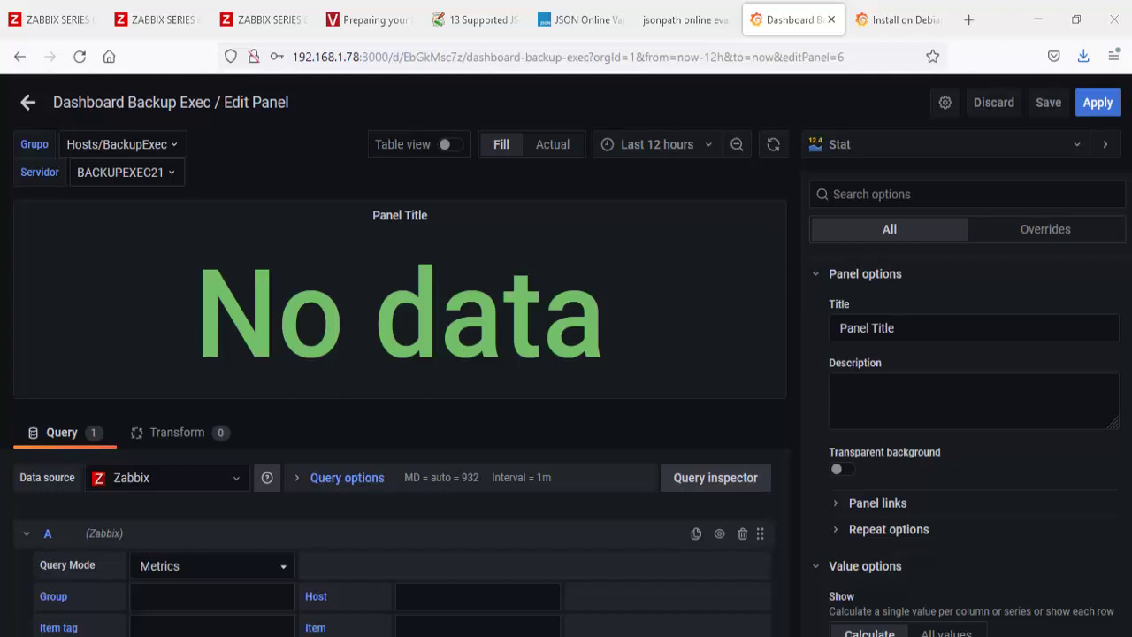
Step: Set the panel query's group to $Grupo and host to $Servidor
scroll(224, 575, "down", 1)
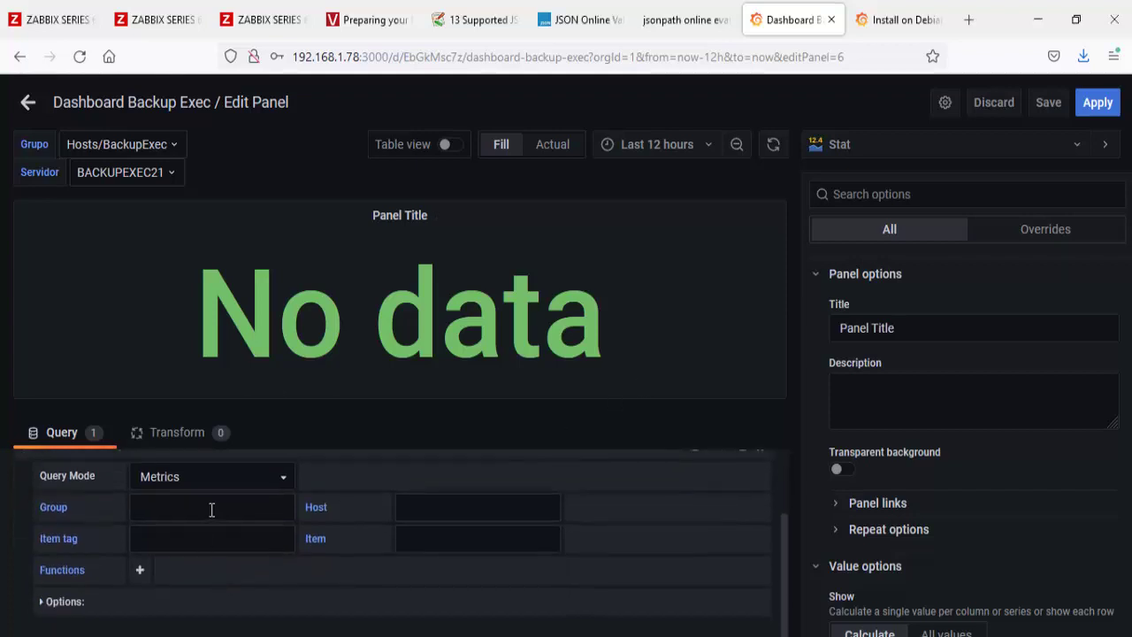
left_click(211, 510)
left_click(224, 558)
left_click(455, 504)
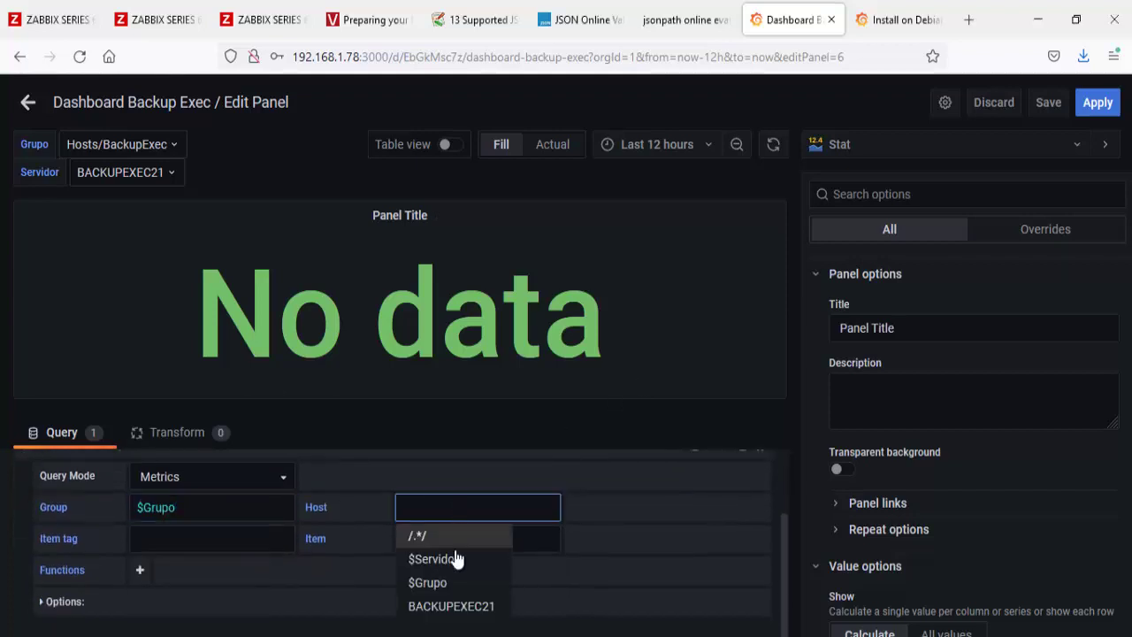
left_click(457, 556)
Step: Clear the query's item tag filter so it is empty, then return to Zabbix latest data
left_click(250, 540)
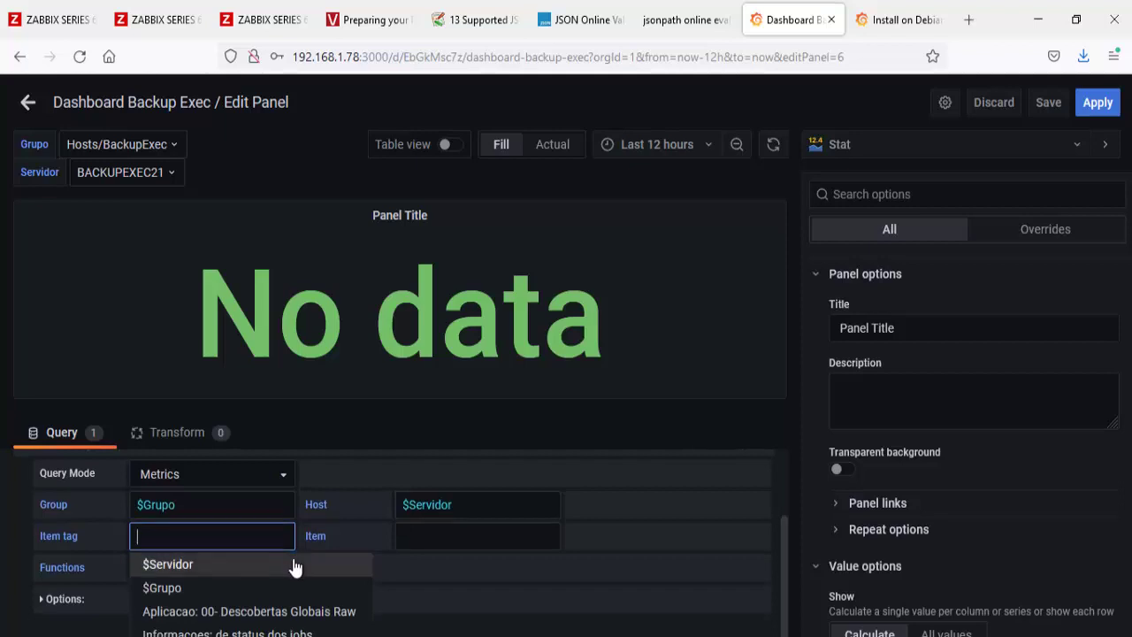
type("Quantidade: jobs de backups")
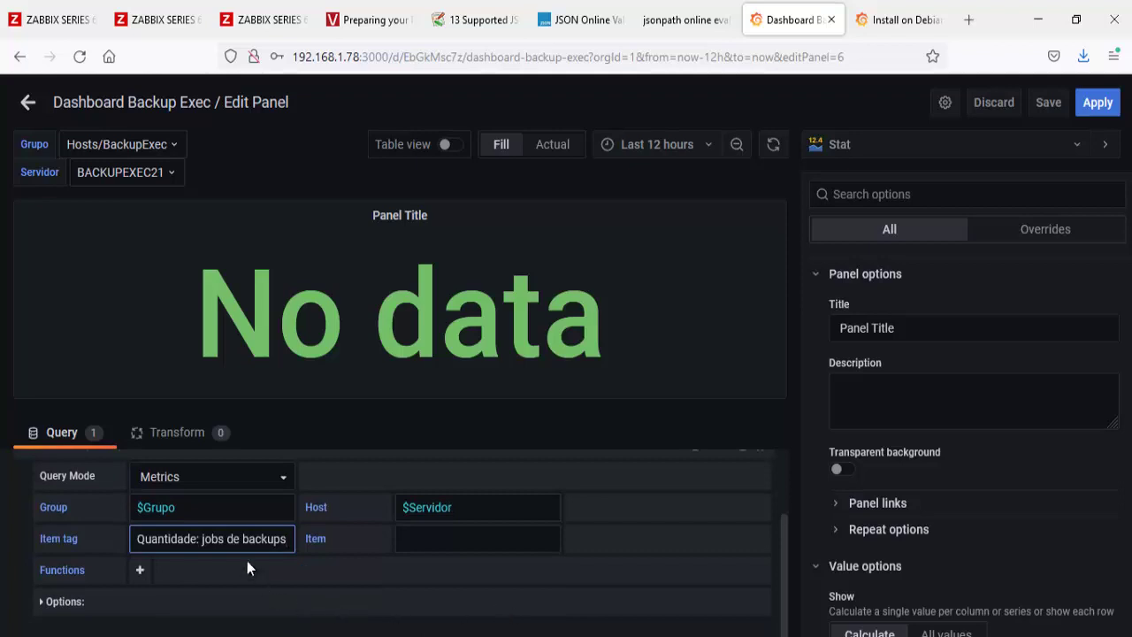
left_click_drag(289, 541, 116, 545)
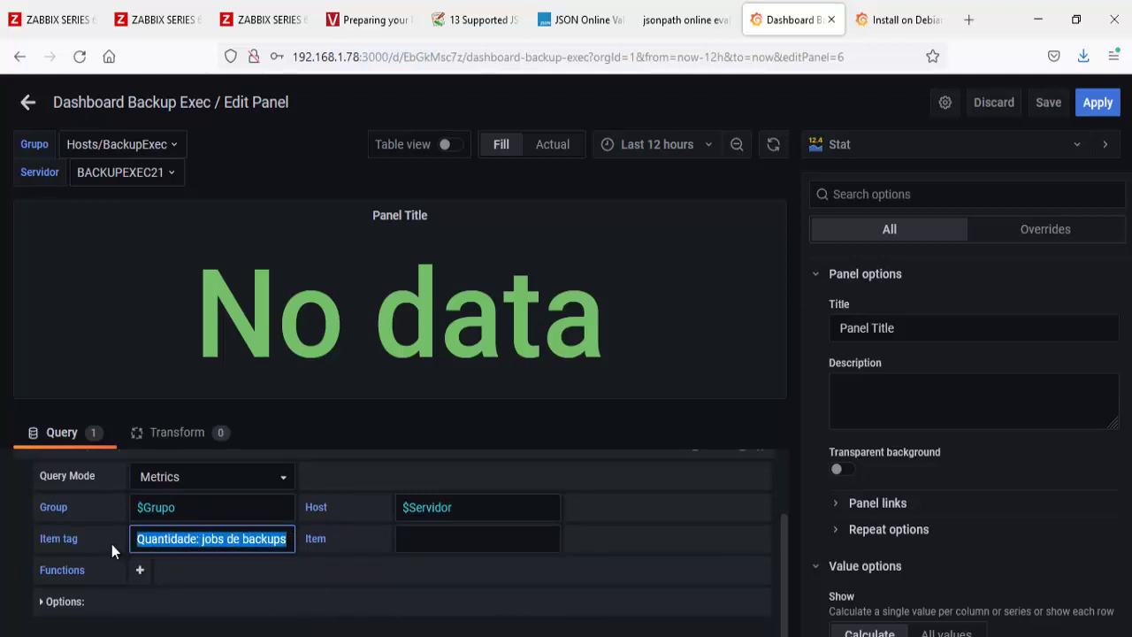
key("BackSpace")
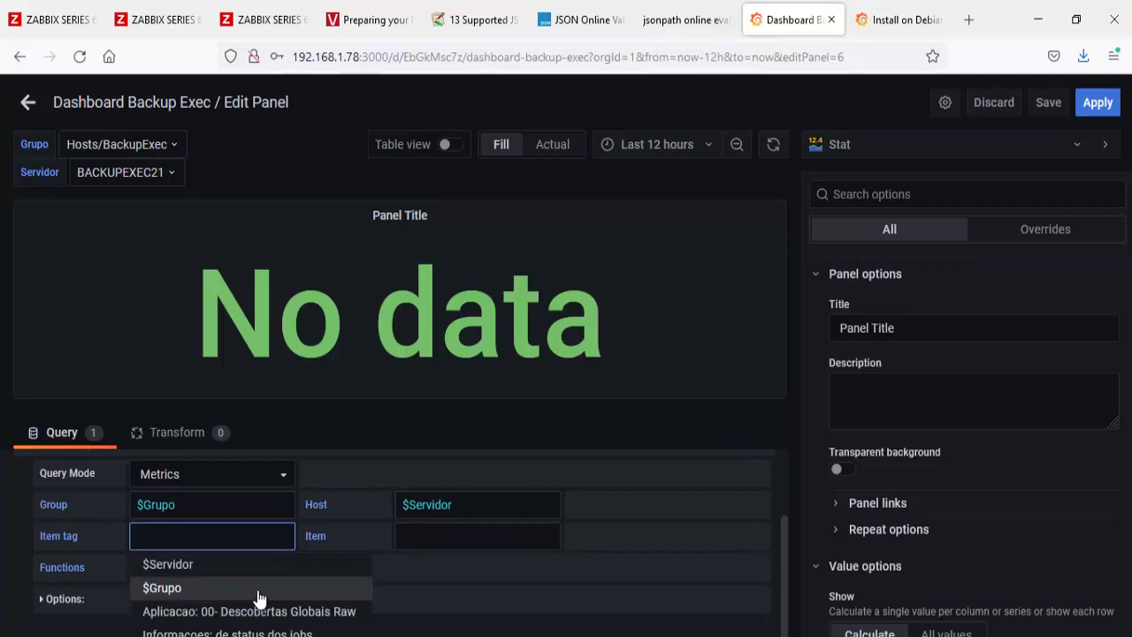
left_click(49, 19)
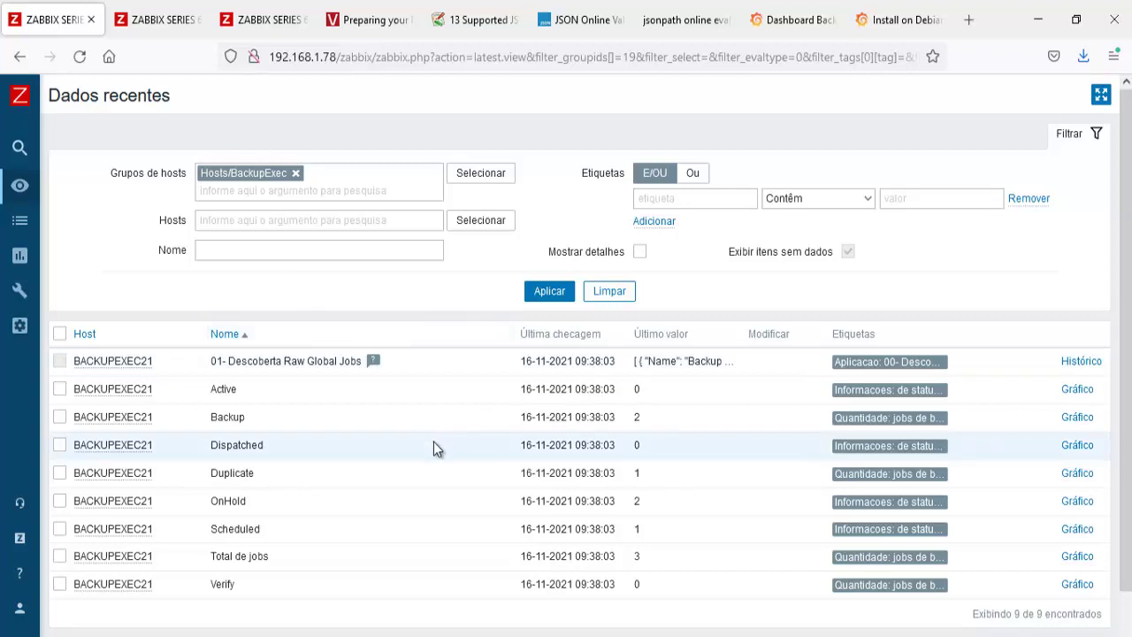
Step: Copy the item name 'Total de jobs' from the Nome column, then close the Install on Debian tab
left_click_drag(284, 563, 211, 557)
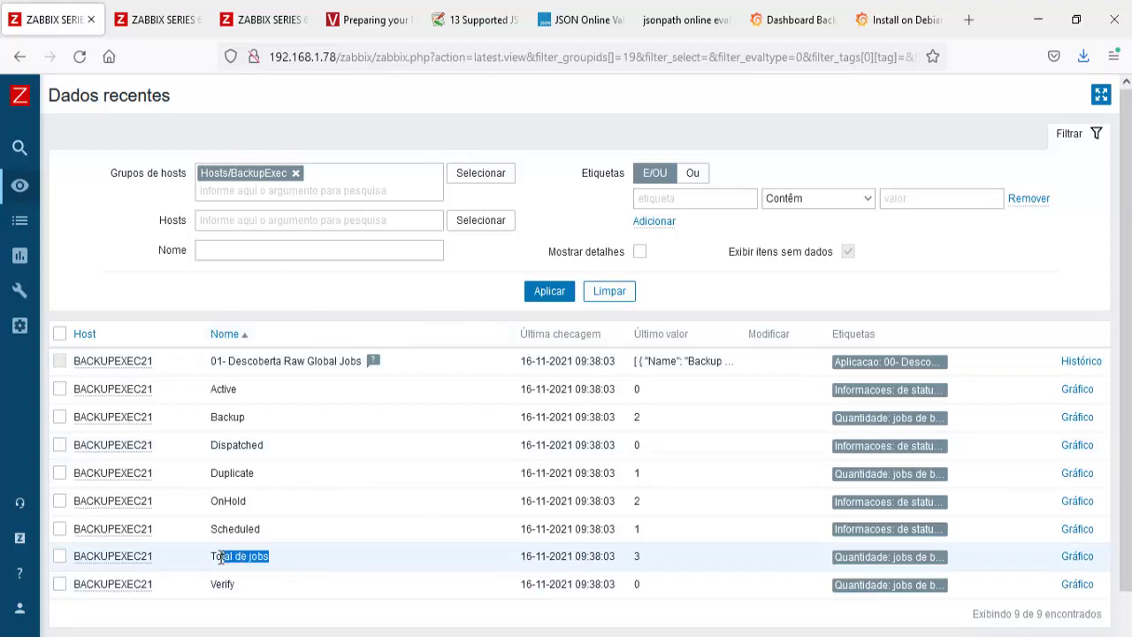
left_click(936, 562)
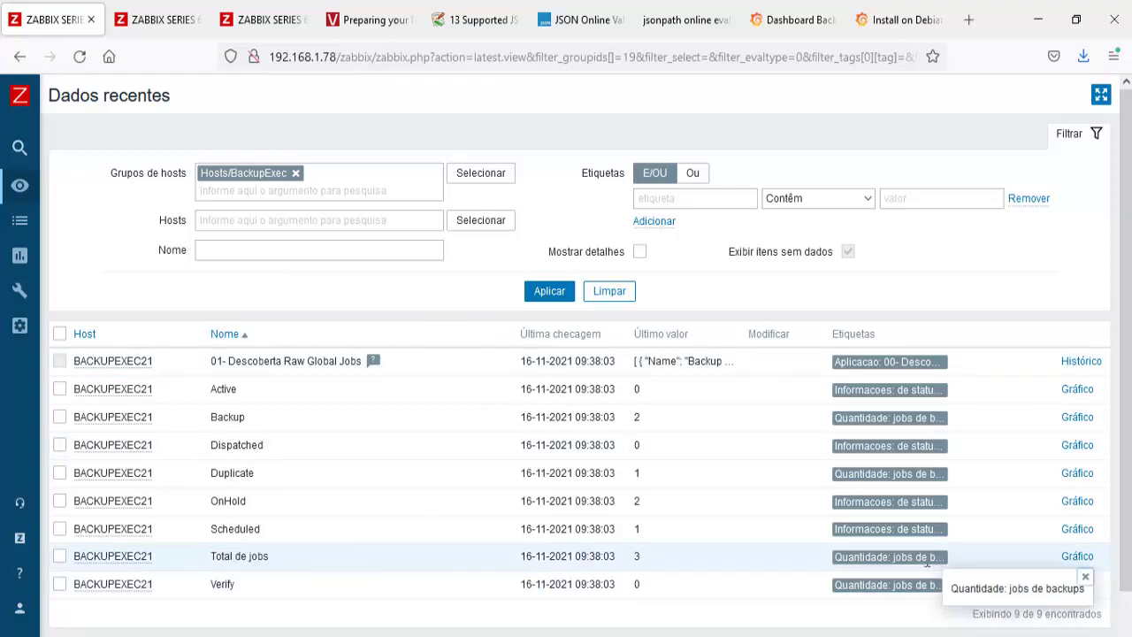
left_click_drag(272, 557, 210, 557)
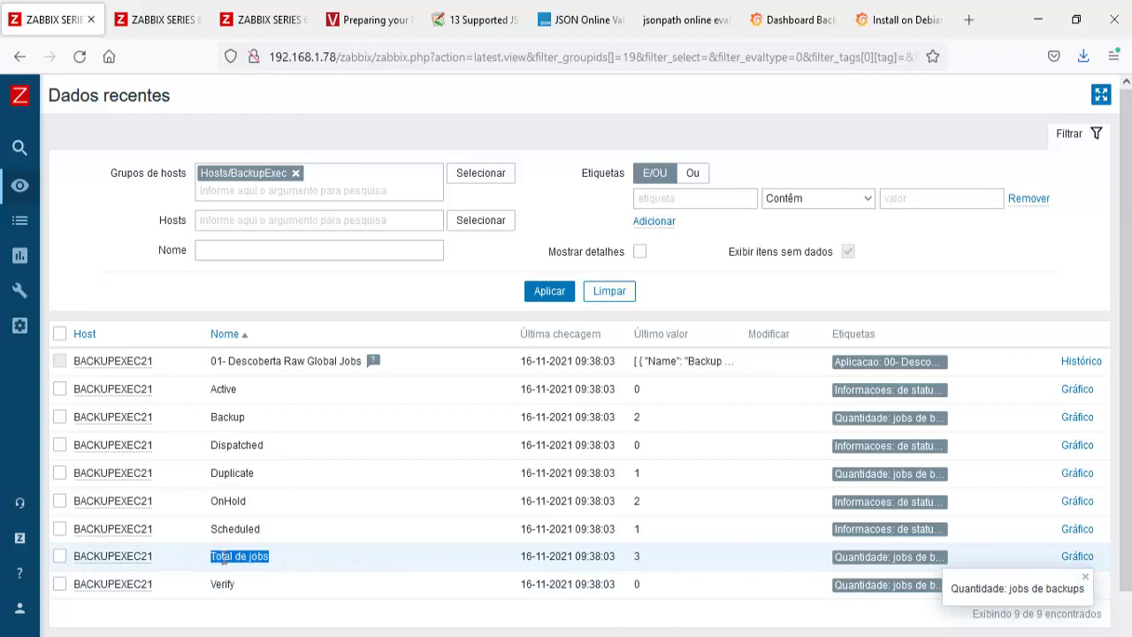
right_click(223, 559)
key("Escape")
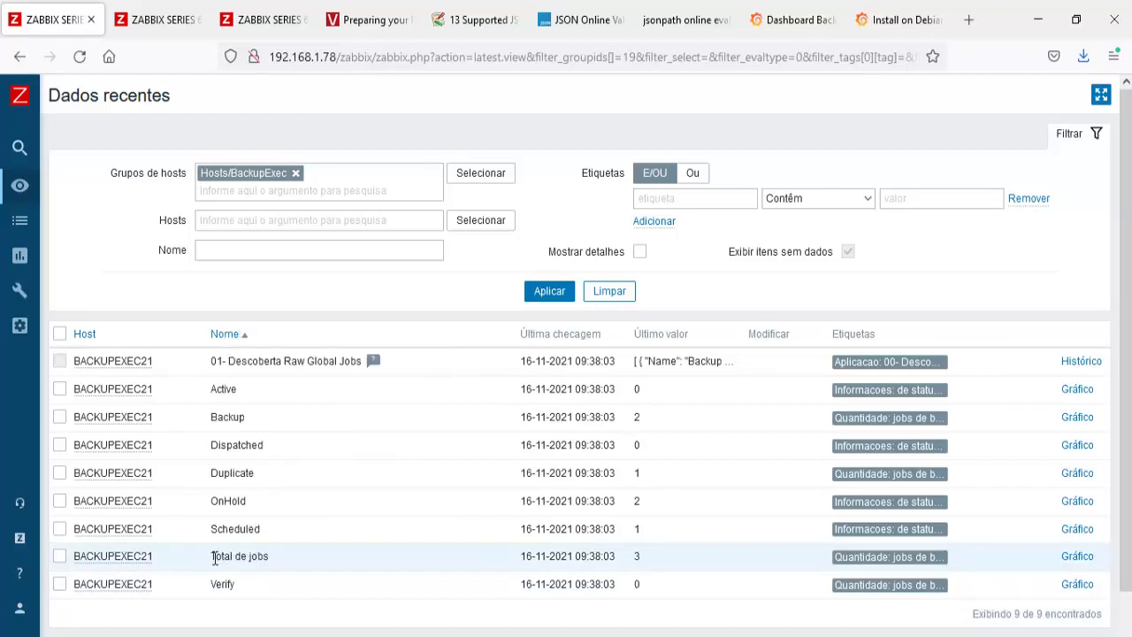
left_click_drag(214, 557, 269, 557)
right_click(262, 559)
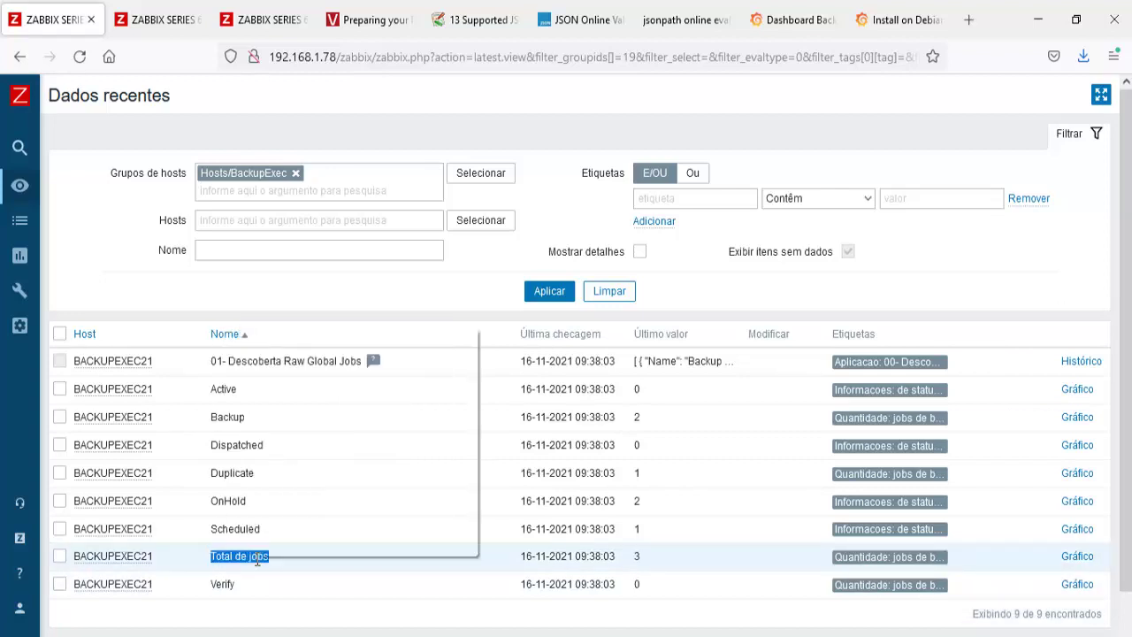
left_click(292, 343)
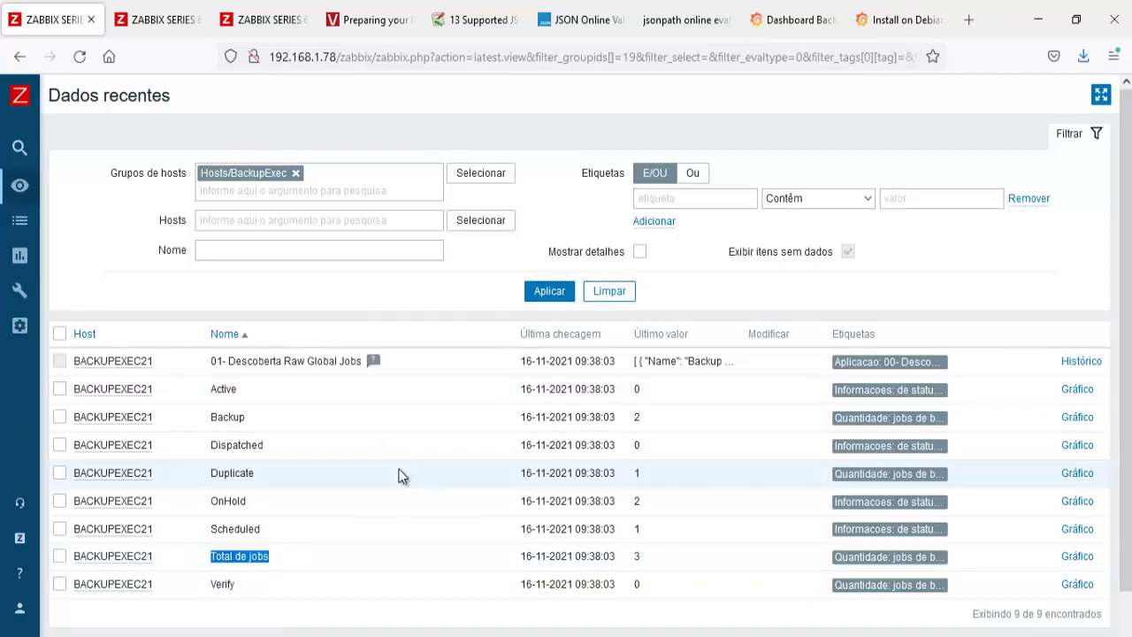
left_click(873, 31)
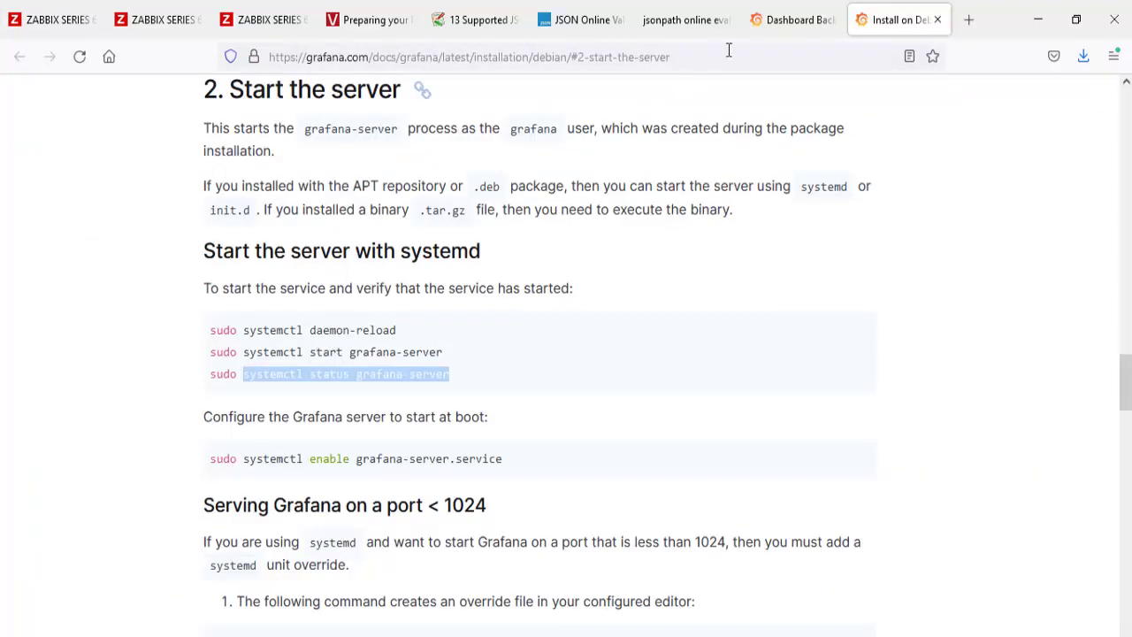
left_click(938, 20)
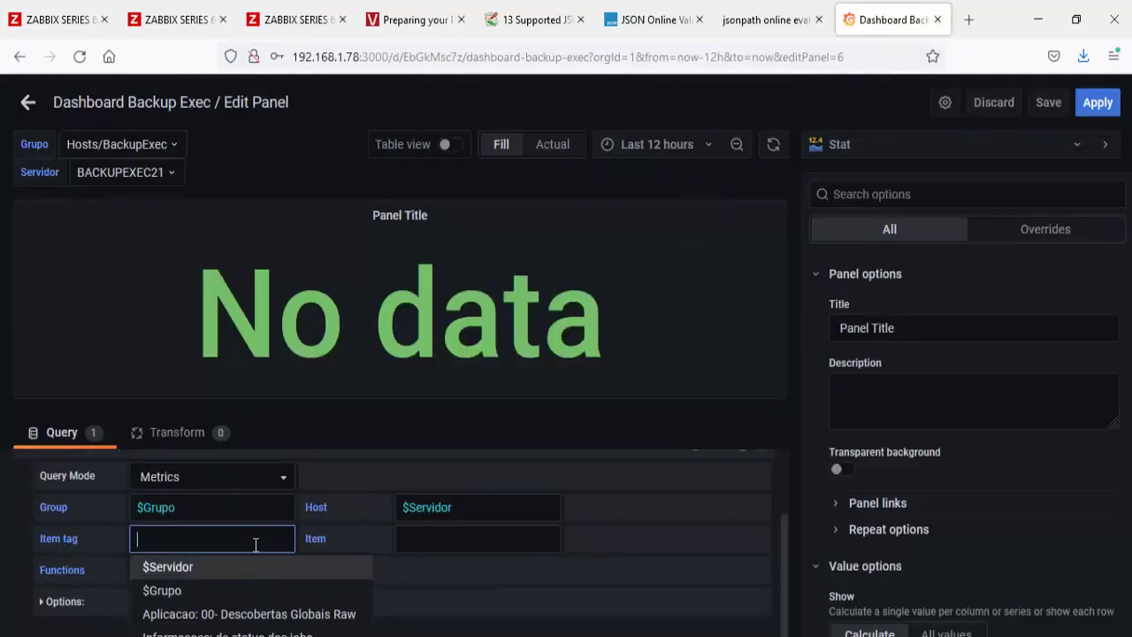
Step: Set the query item to 'Total de jobs' and clear the default Panel Title
left_click(480, 540)
key("ctrl+v")
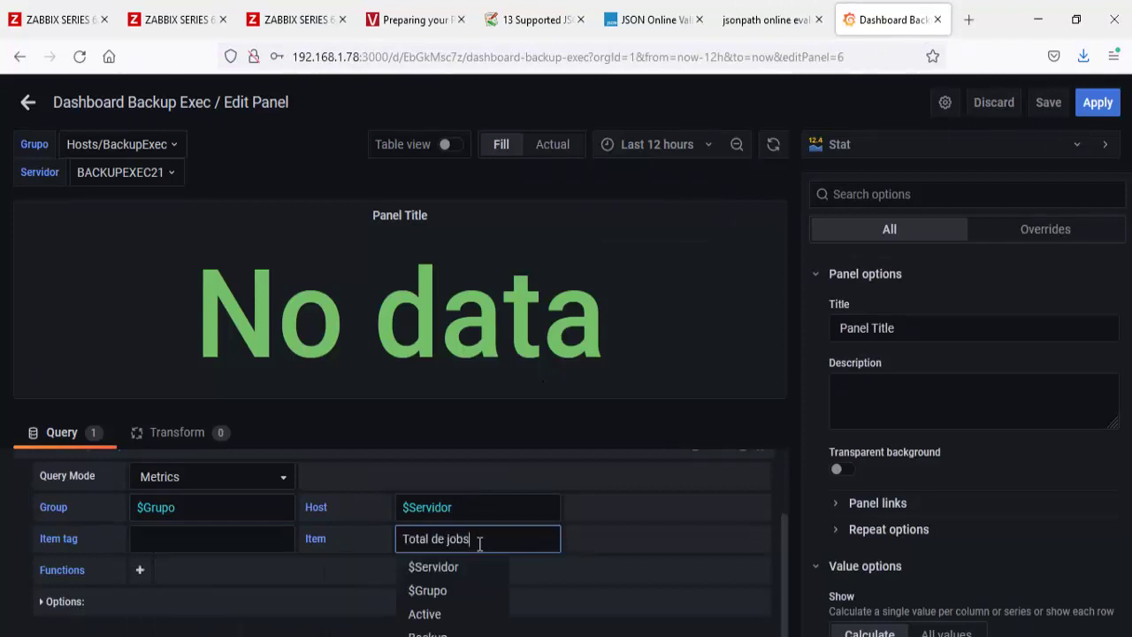
key("Return")
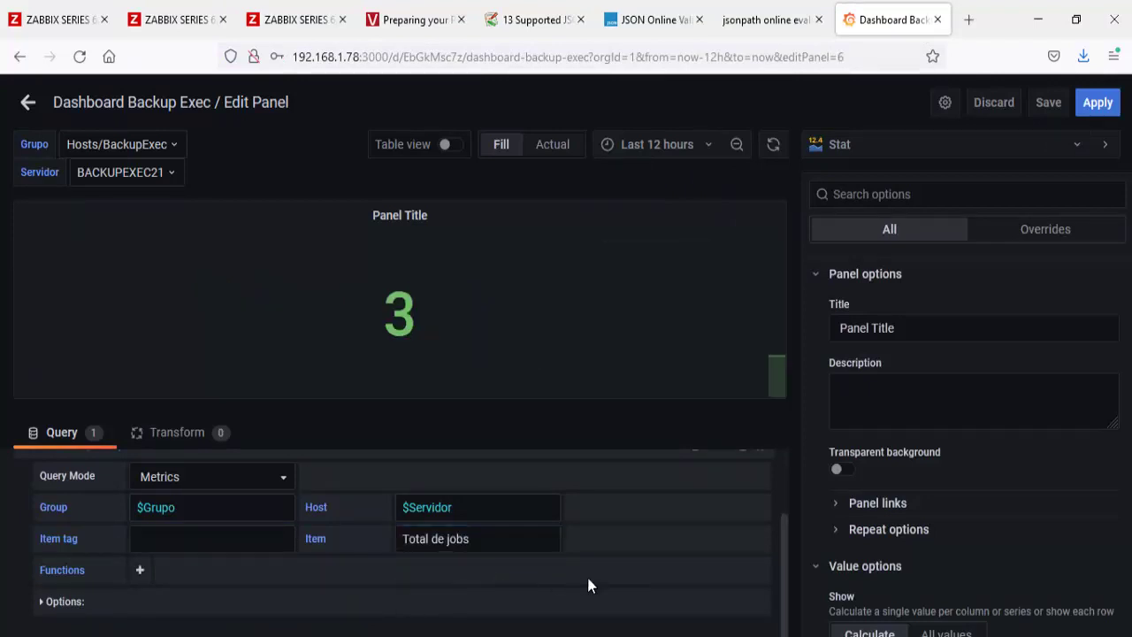
left_click(935, 331)
left_click_drag(935, 331, 826, 328)
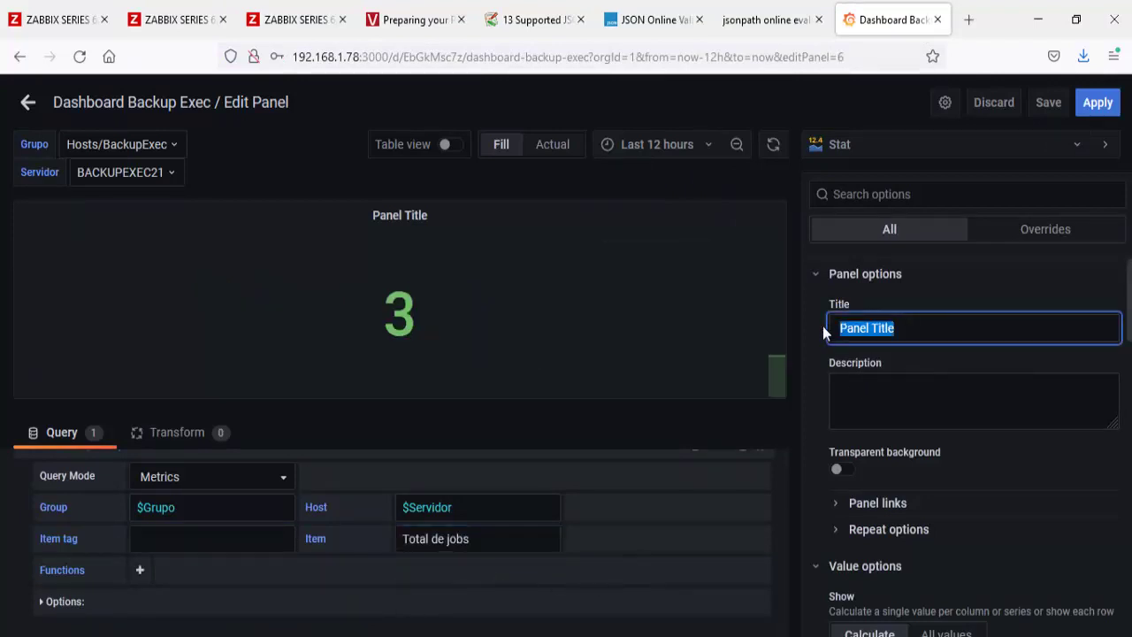
key("BackSpace")
left_click(807, 341)
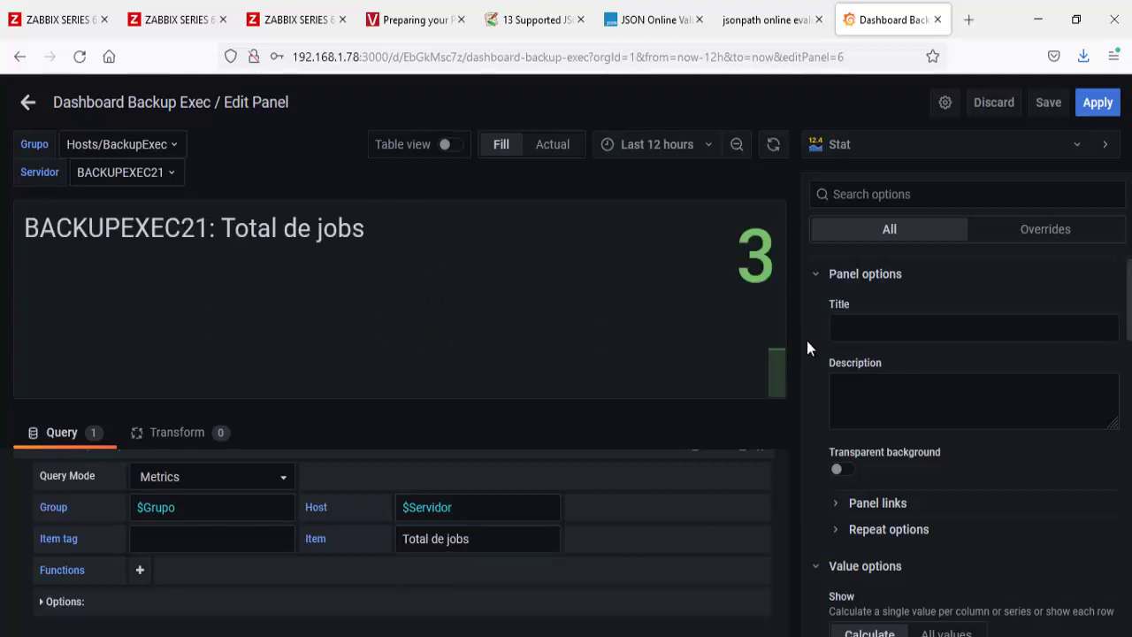
Step: Add a replaceAlias function and set the item tag to 'Quantidade: jobs de backups'
left_click(140, 572)
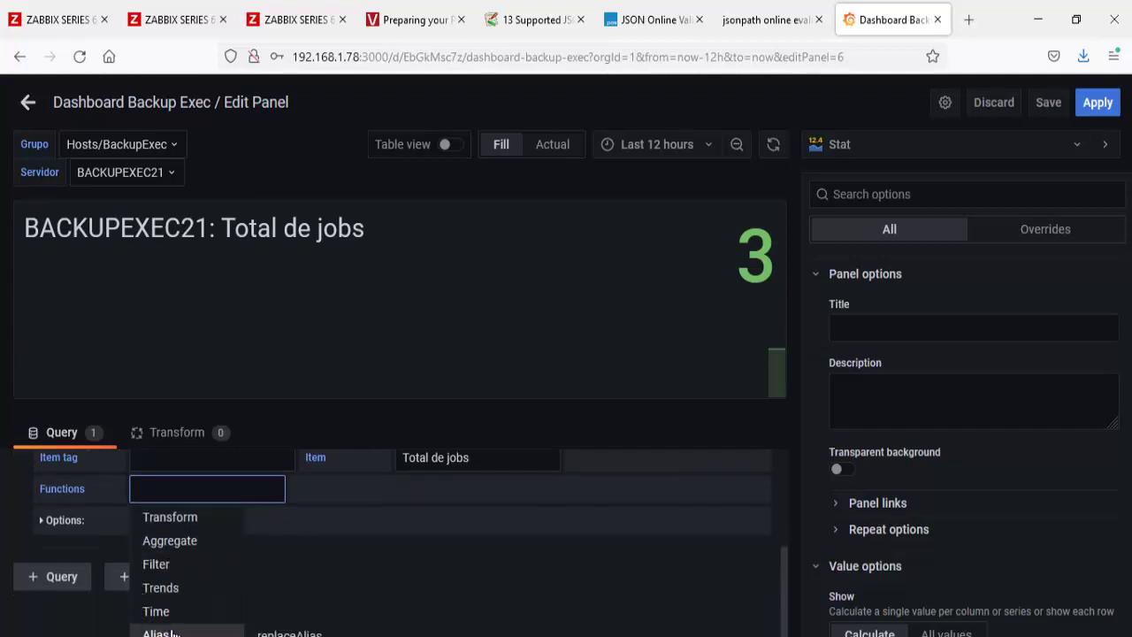
left_click(292, 633)
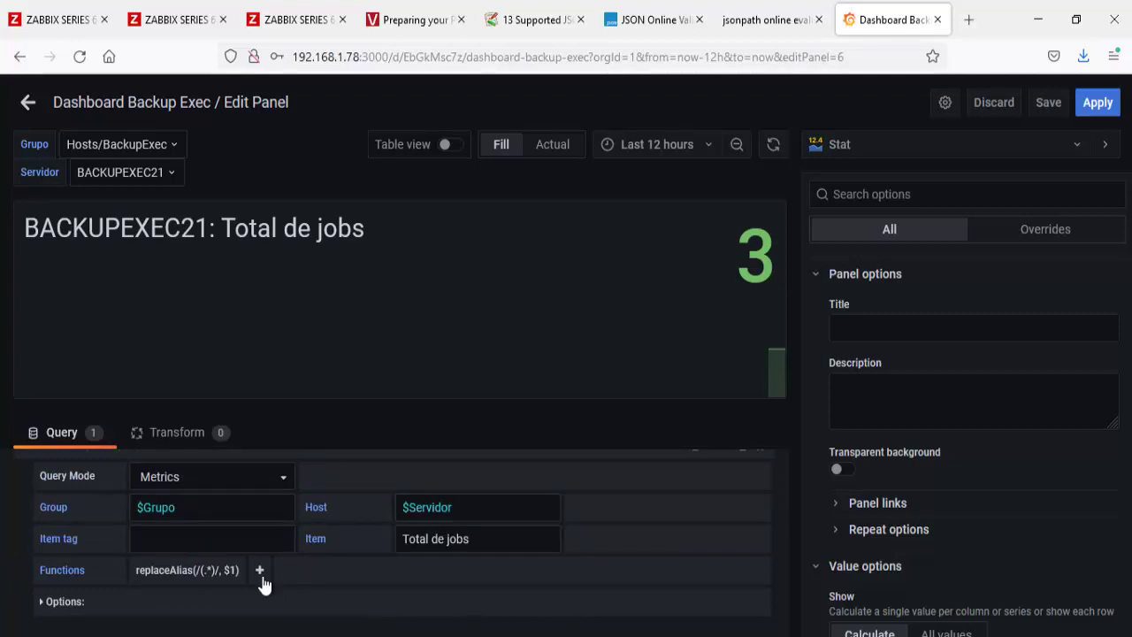
left_click(242, 538)
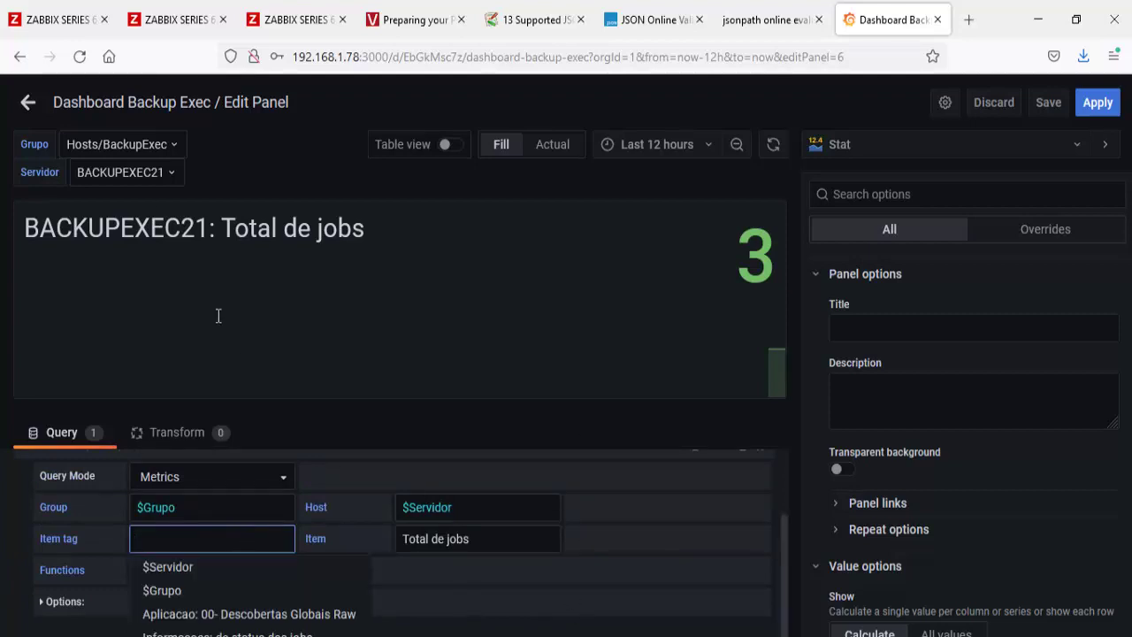
left_click(57, 19)
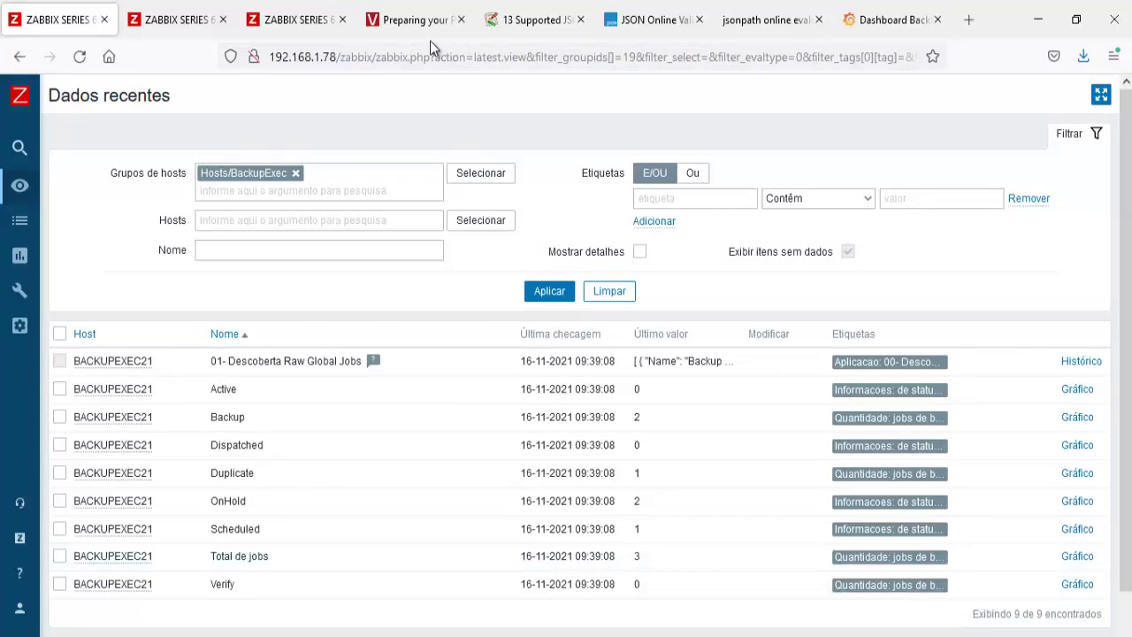
left_click(873, 26)
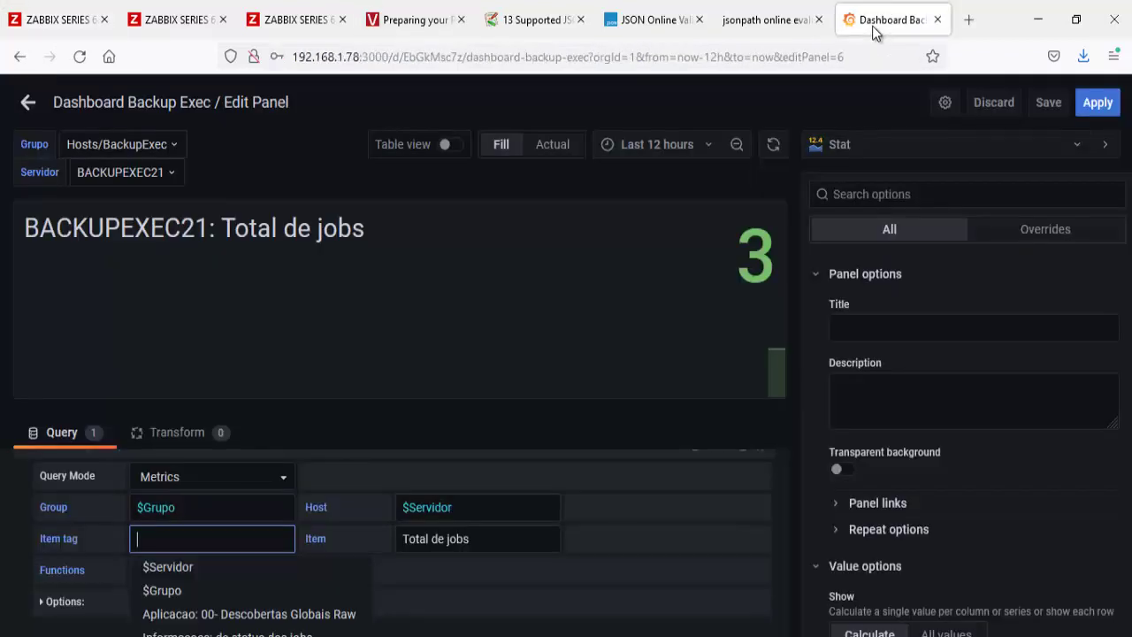
scroll(311, 607, "down", 1)
left_click(311, 624)
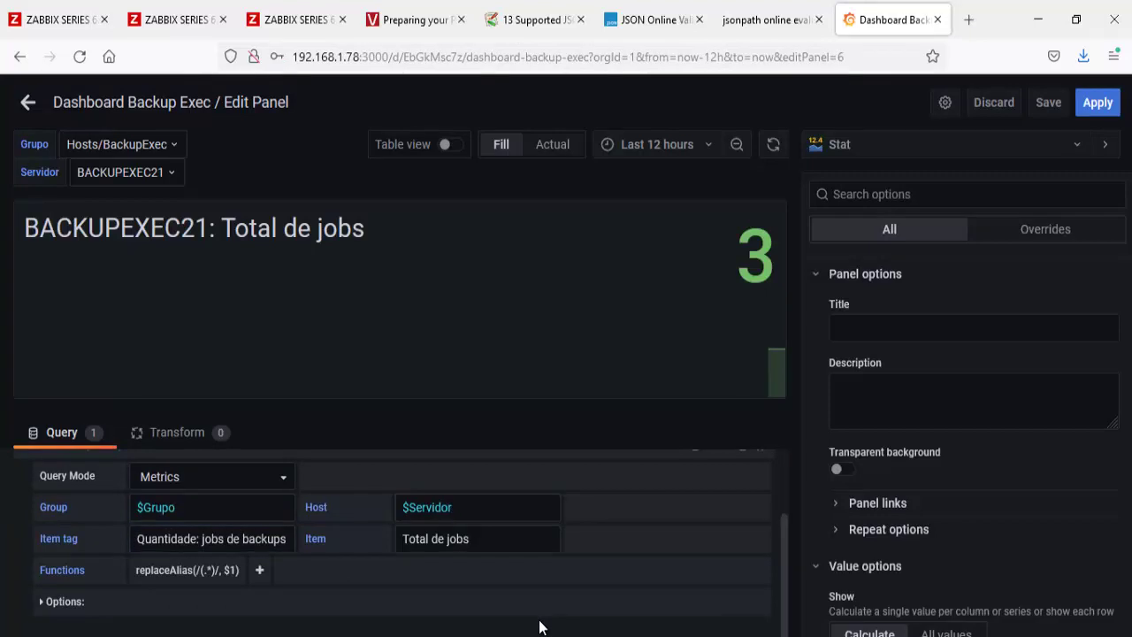
Step: Save the Backup Exec dashboard from the dashboard view
left_click(27, 103)
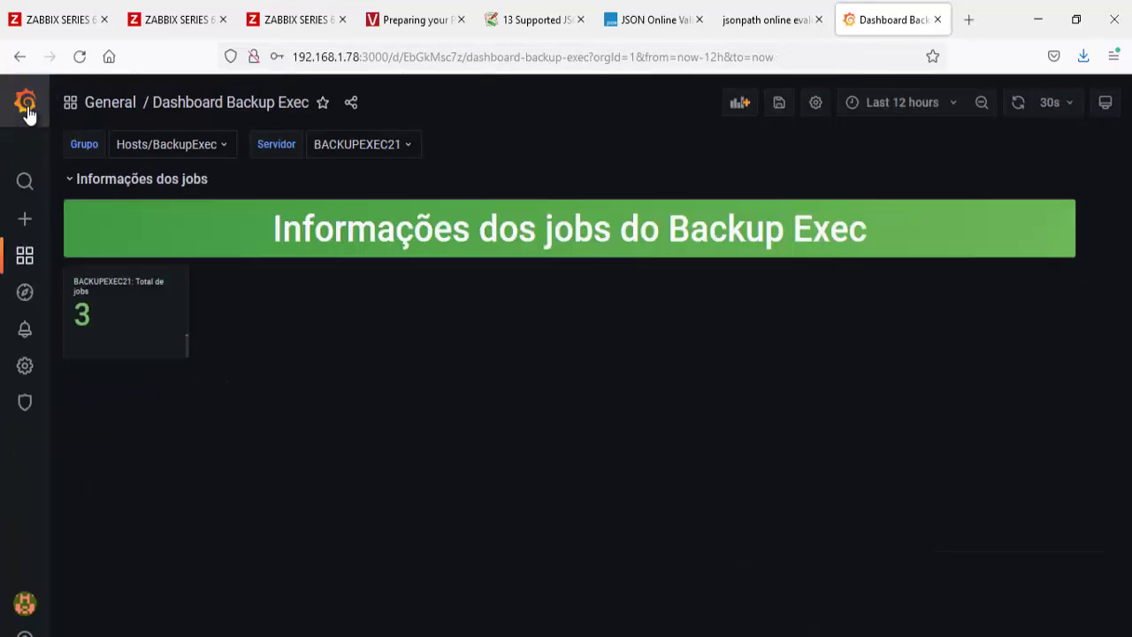
left_click(779, 103)
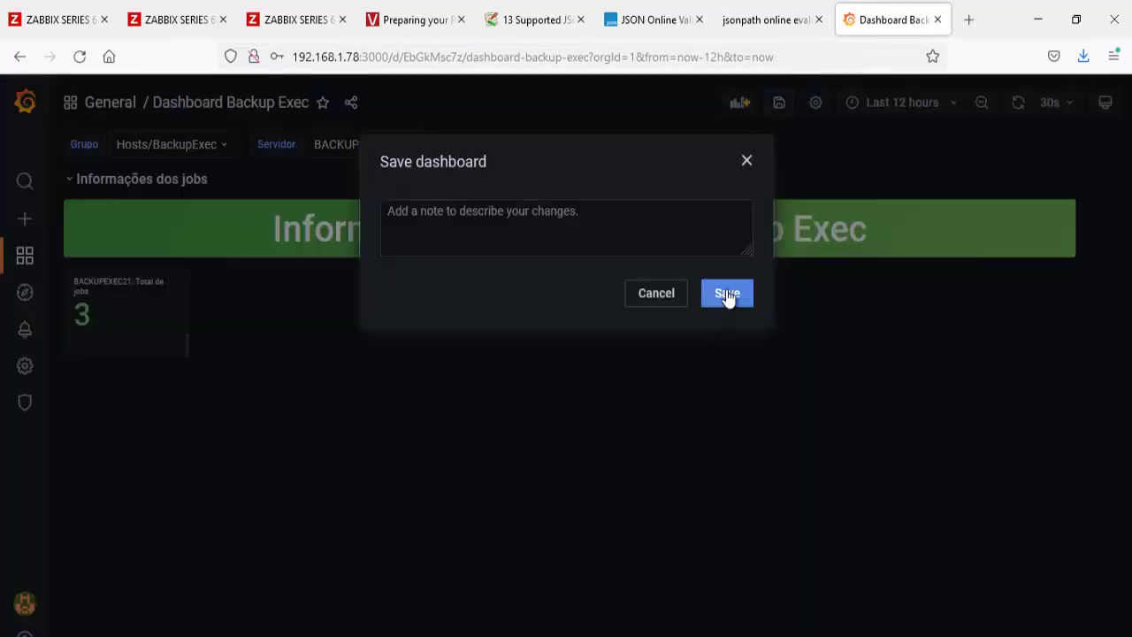
left_click(727, 294)
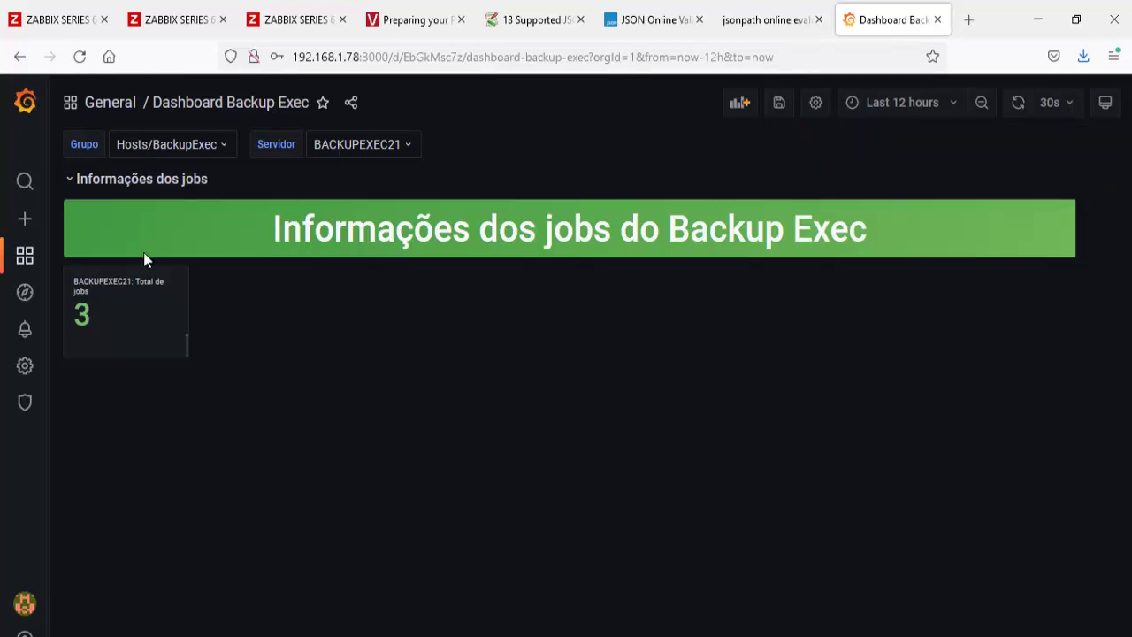
Step: Reopen the Total de jobs stat panel in the panel editor
left_click(133, 287)
left_click(121, 334)
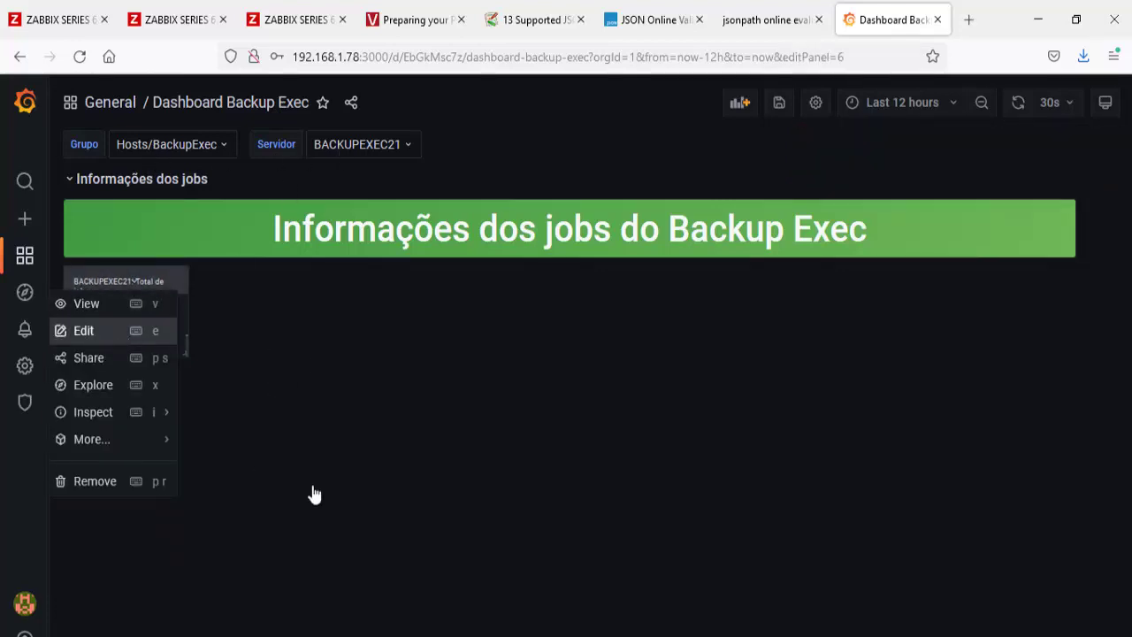
scroll(361, 513, "down", 1)
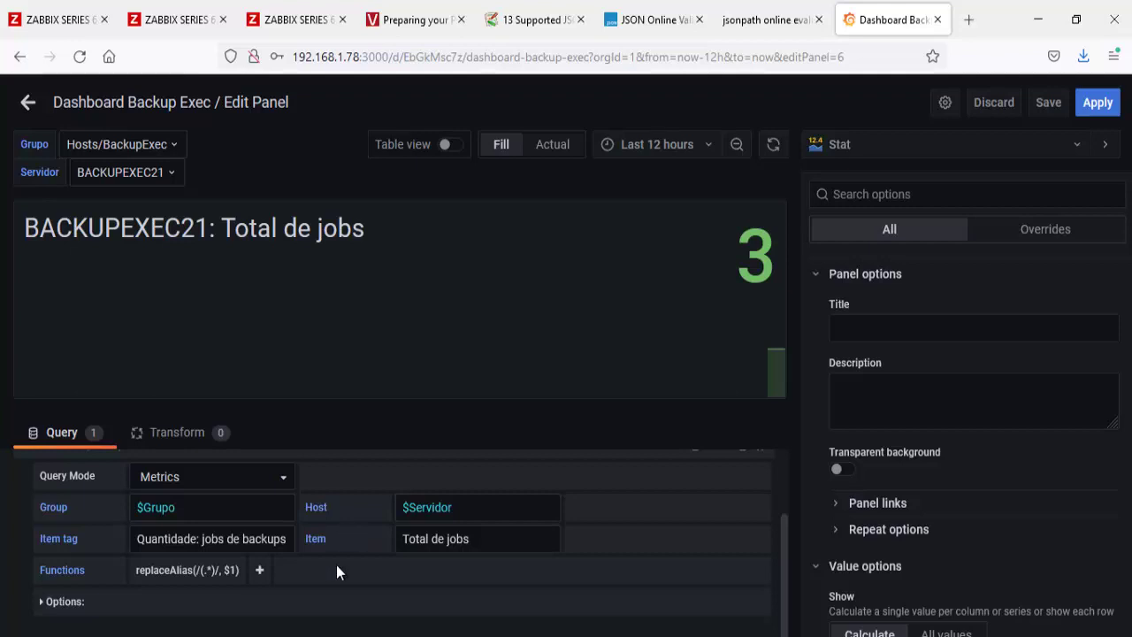
Step: Filter the template items by the Quantidade: de alertas, then the Quantidade: jobs de backups tags
left_click(53, 20)
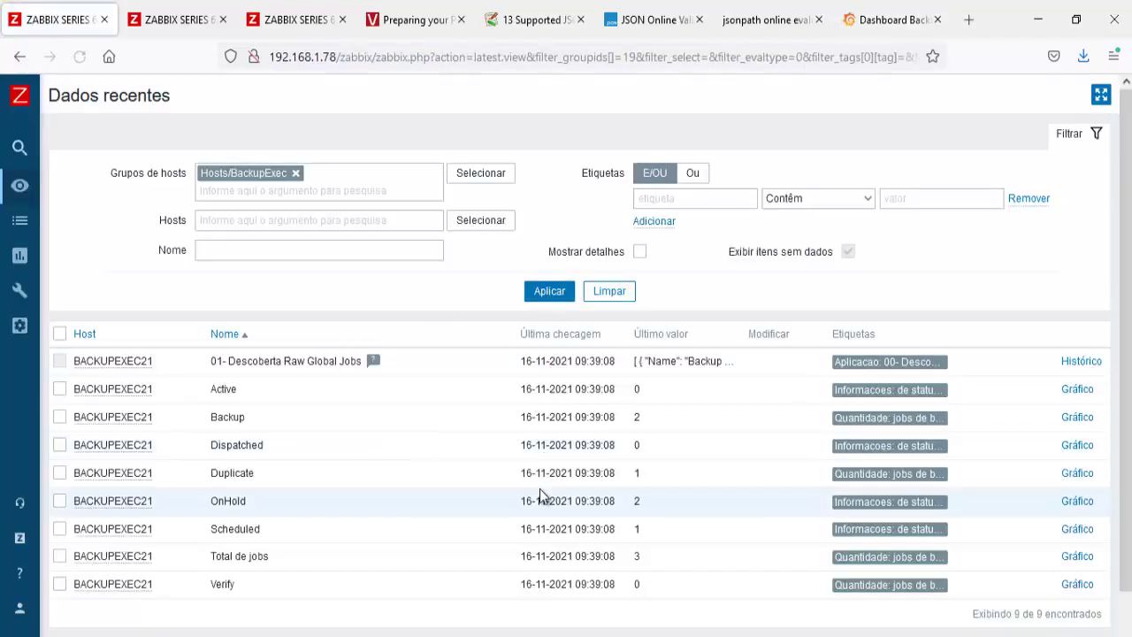
left_click(314, 37)
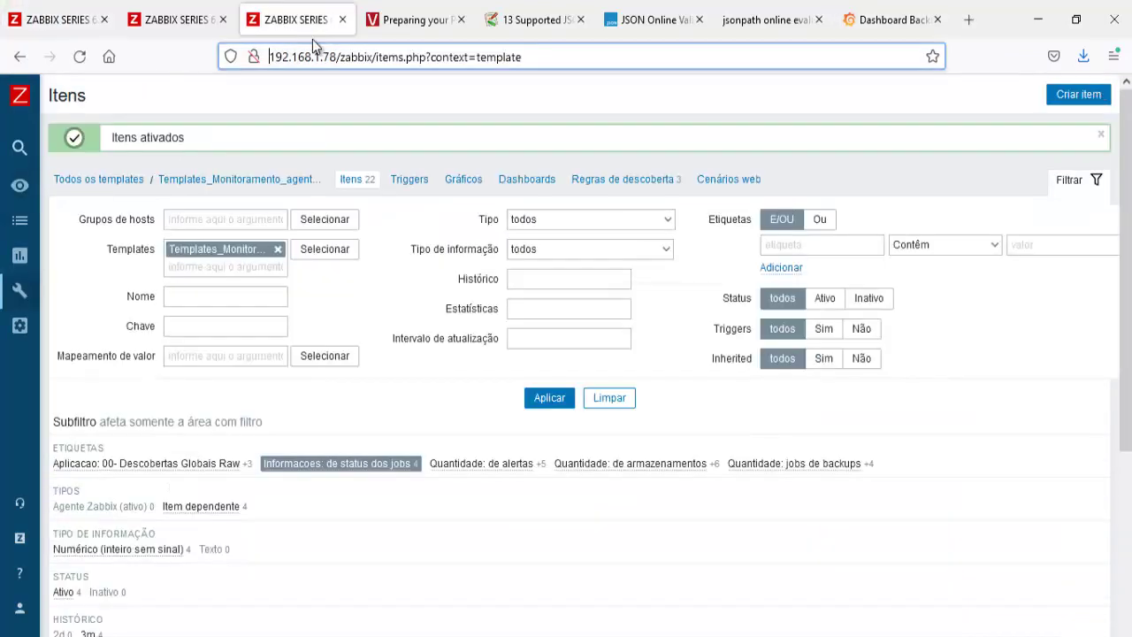
left_click(376, 467)
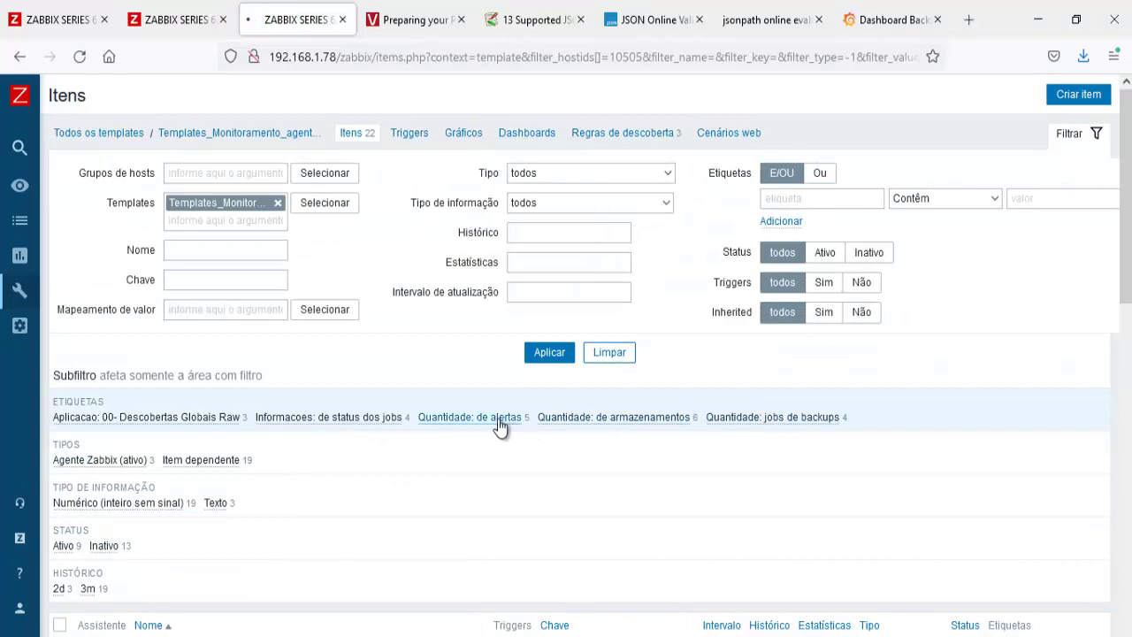
left_click(501, 419)
scroll(447, 487, "down", 3)
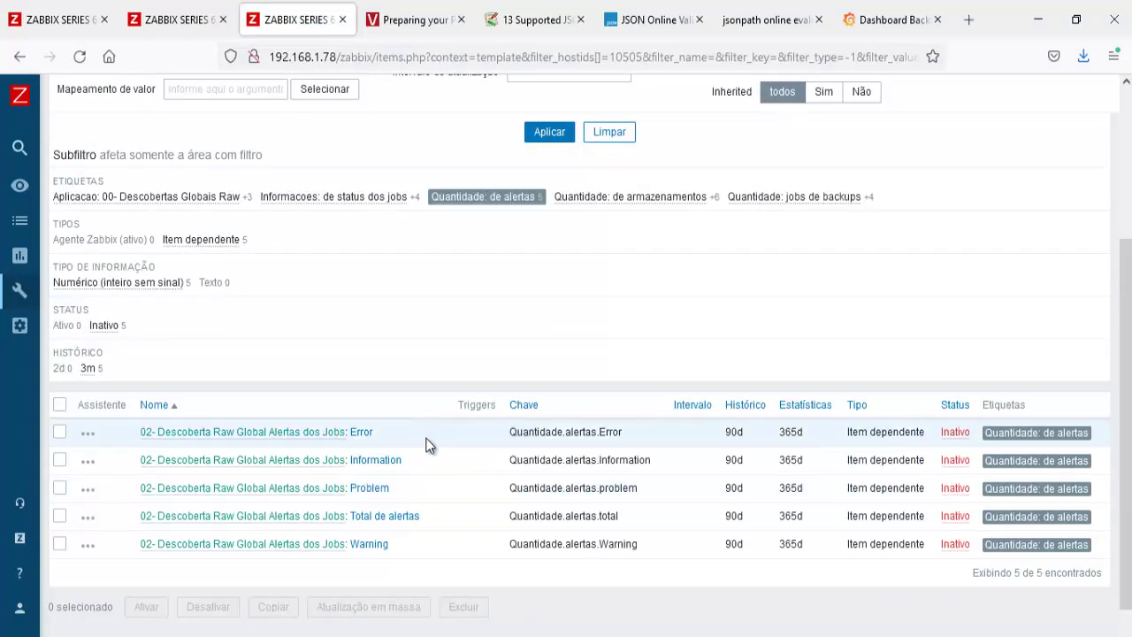
scroll(496, 558, "up", 3)
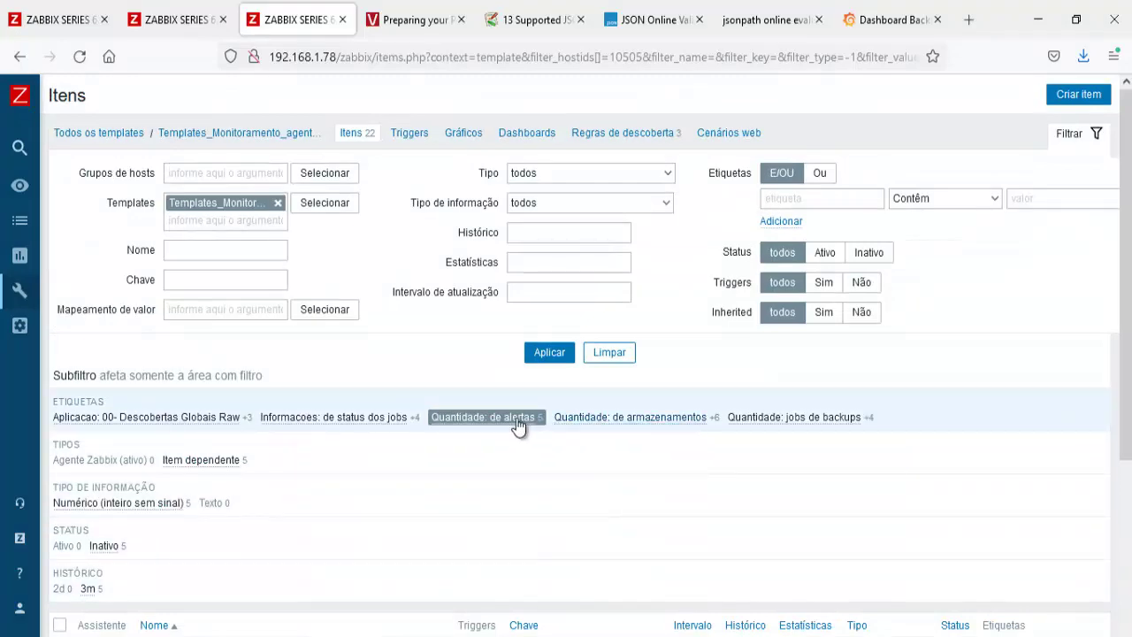
left_click(518, 419)
left_click(783, 423)
scroll(548, 504, "down", 3)
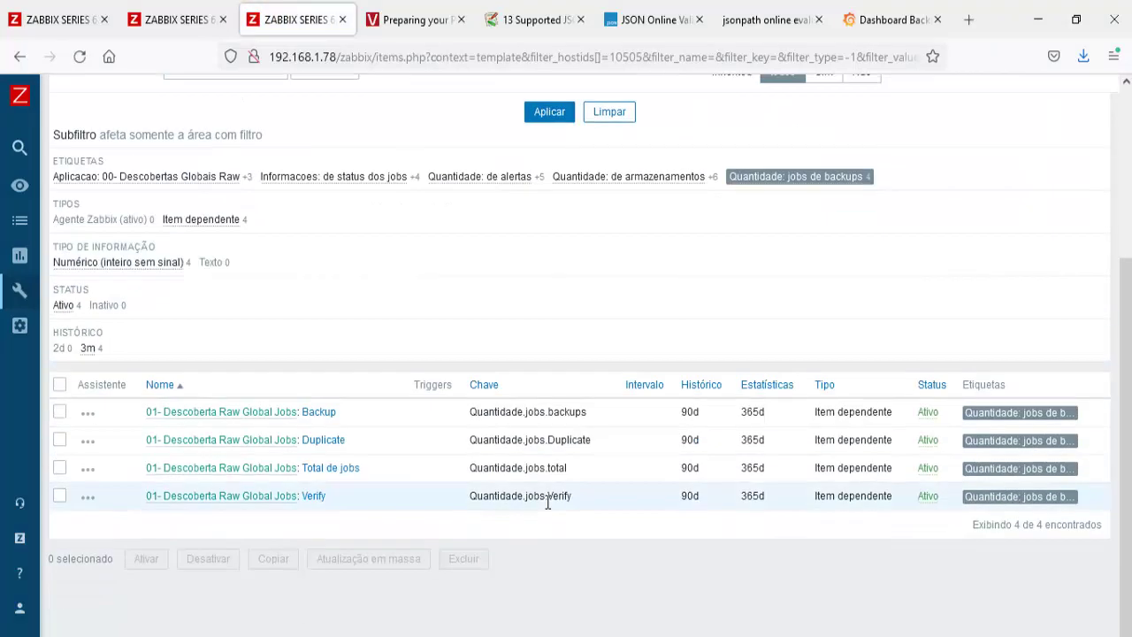
scroll(549, 502, "up", 3)
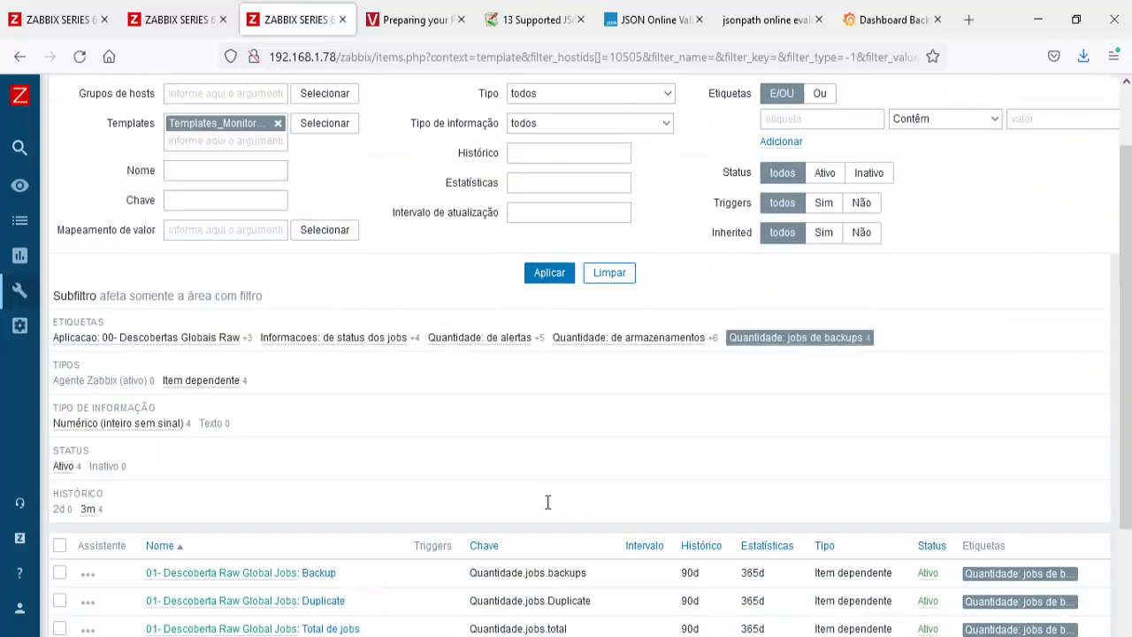
left_click(761, 398)
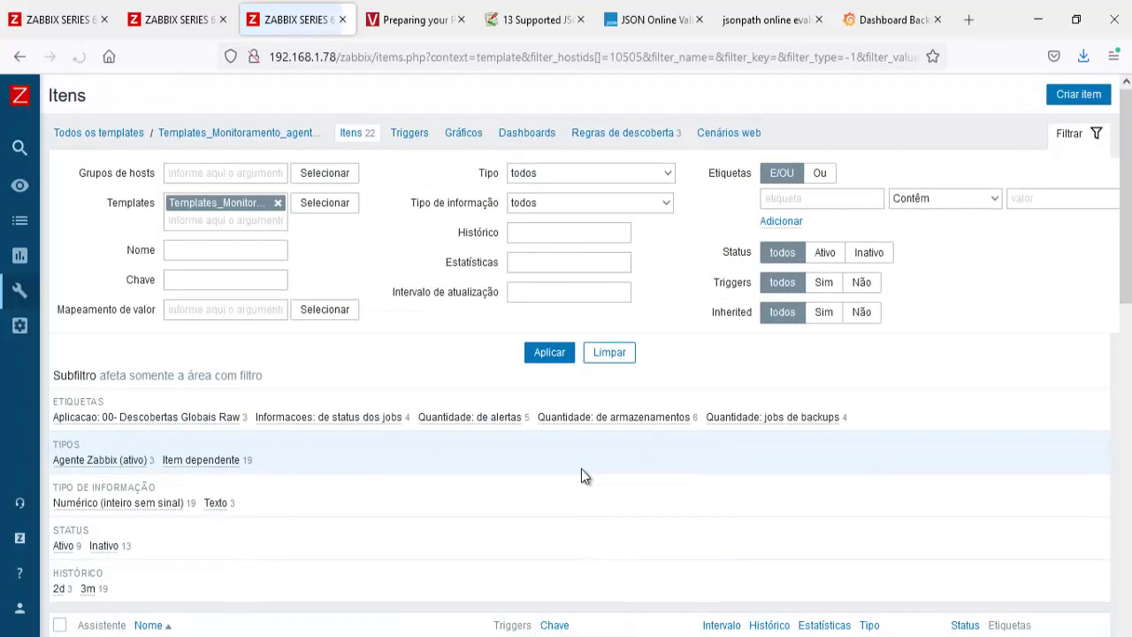
Step: Check the Aplicacao: 00- Descobertas Globais Raw items, scroll all 22 items, then reload BackupExec latest data
left_click(199, 420)
scroll(443, 472, "down", 3)
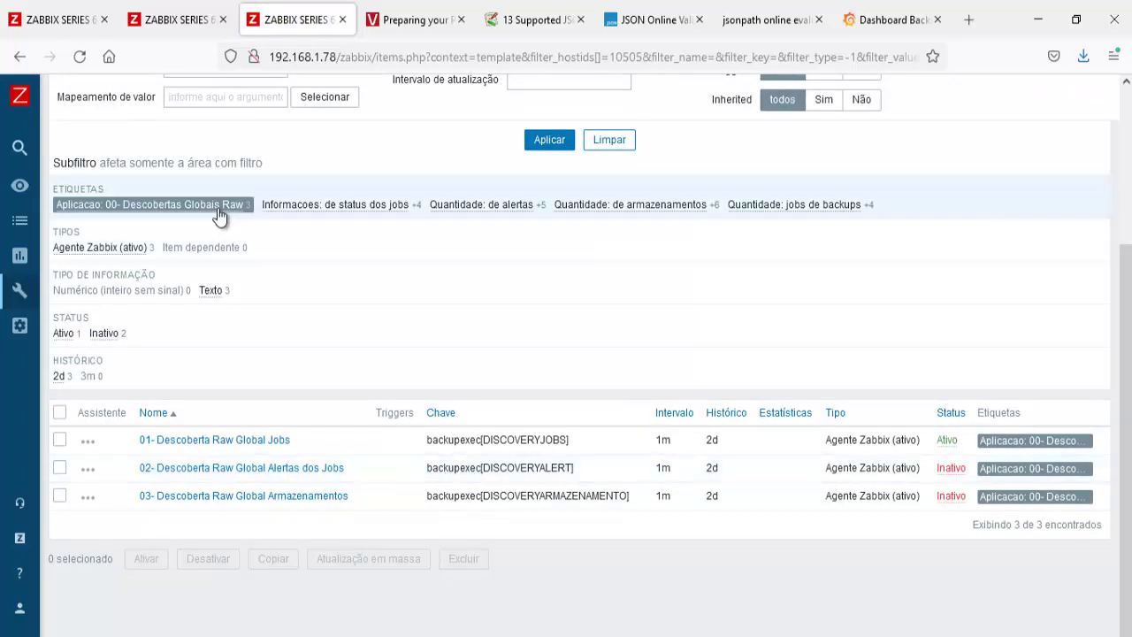
left_click(220, 212)
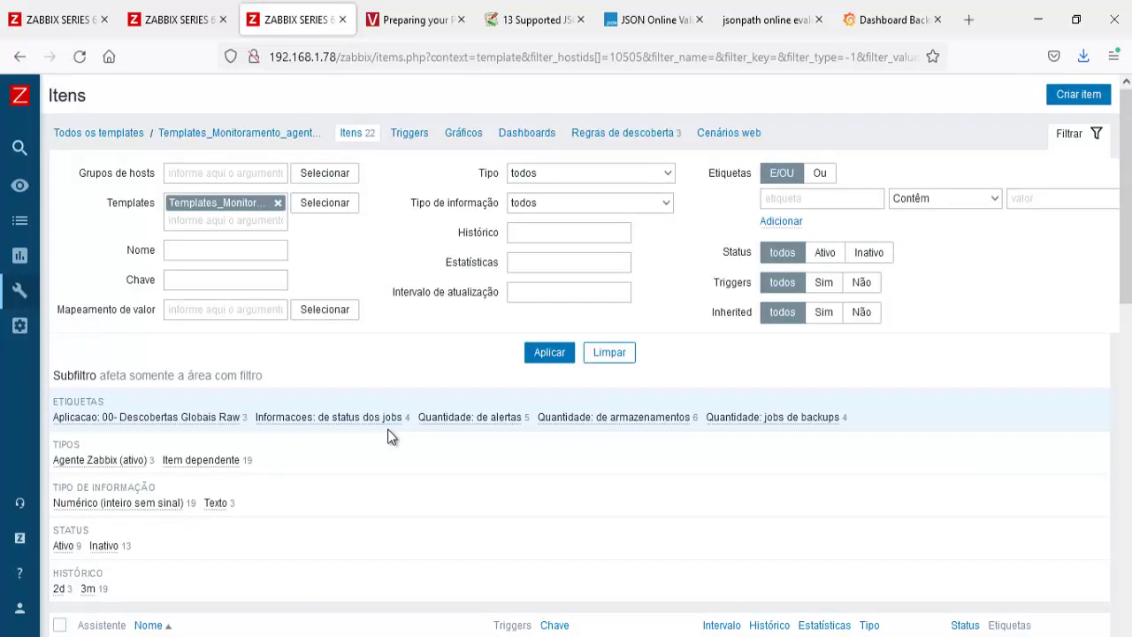
scroll(388, 429, "down", 5)
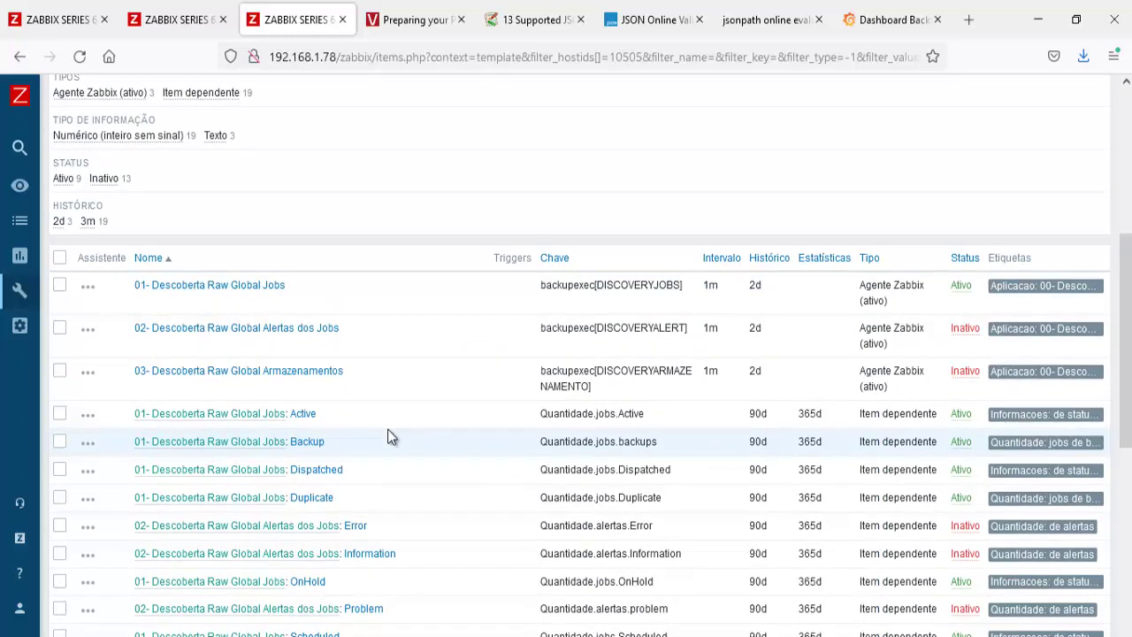
scroll(387, 429, "down", 2)
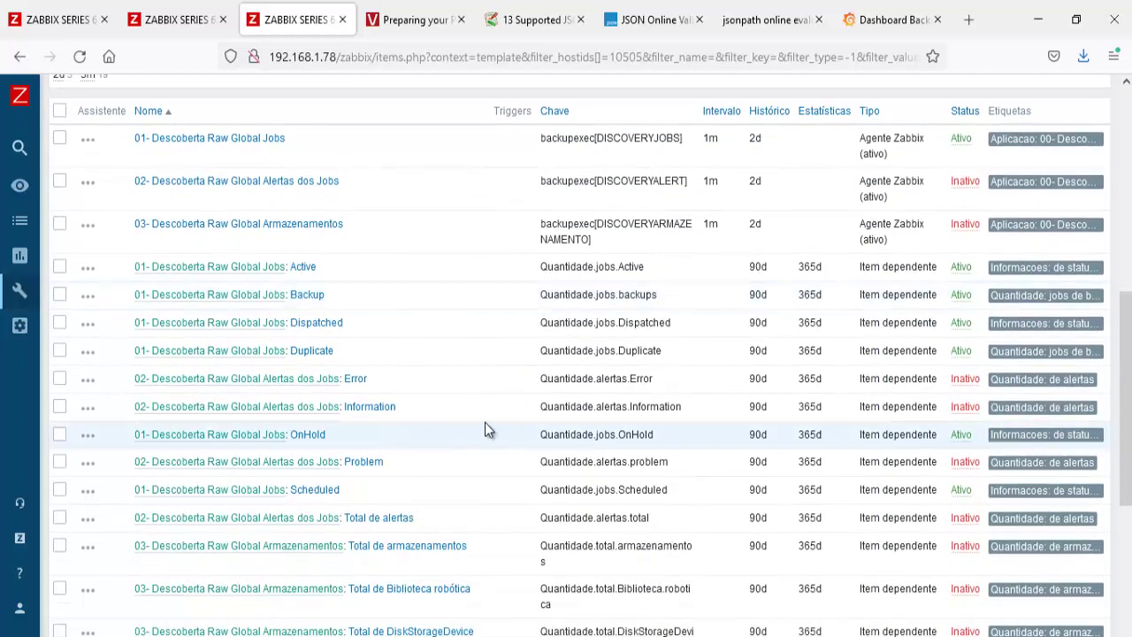
scroll(485, 424, "down", 4)
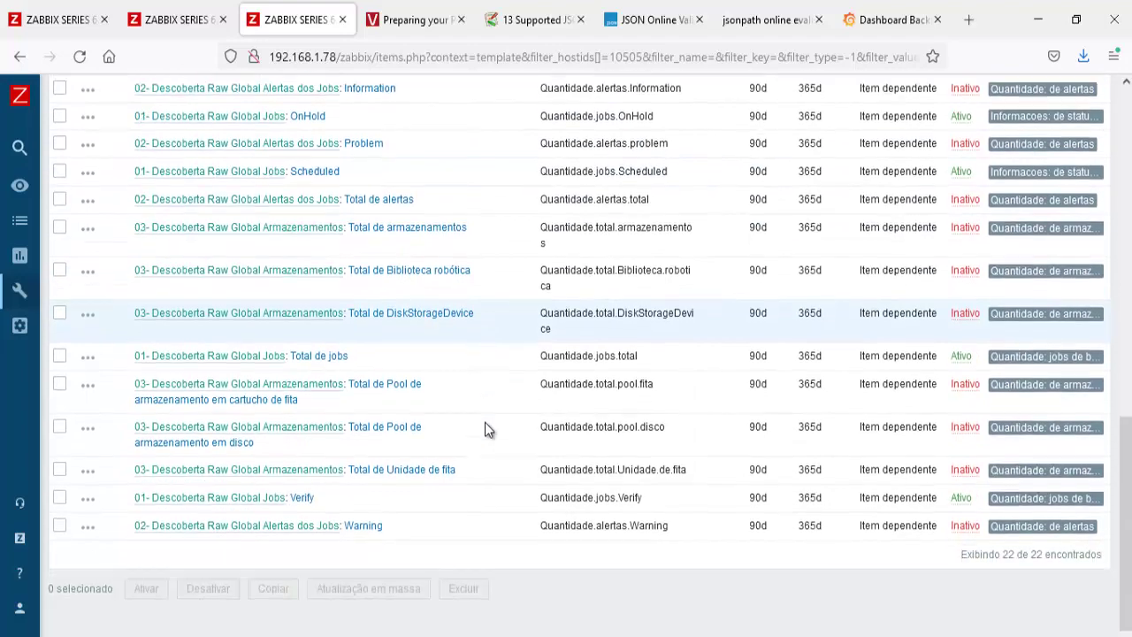
scroll(485, 424, "down", 1)
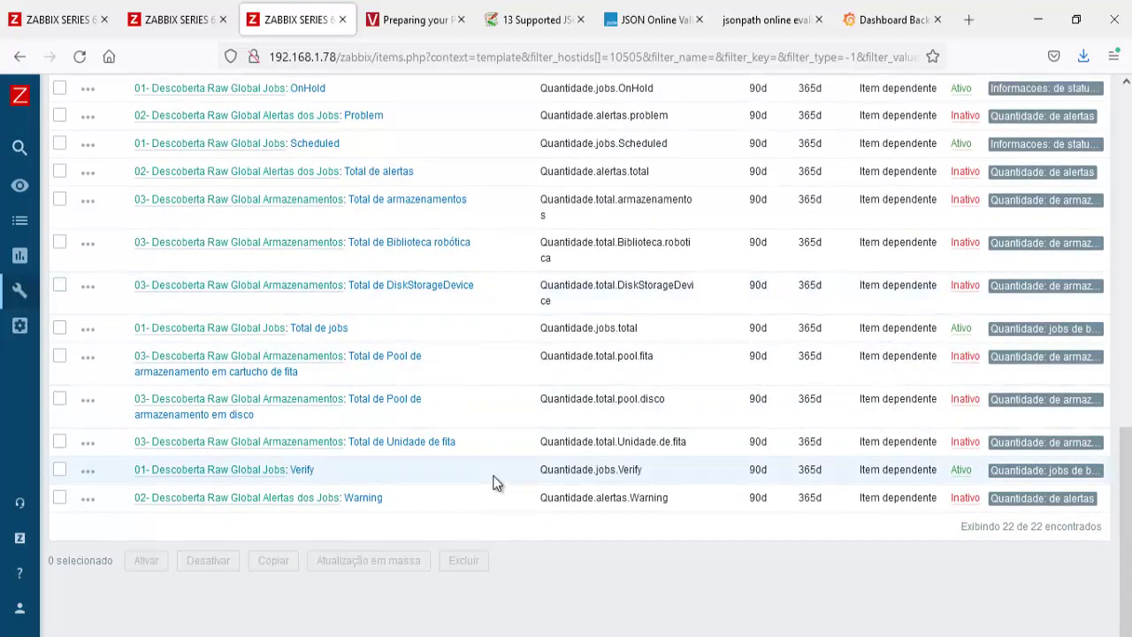
scroll(495, 482, "up", 10)
left_click(62, 20)
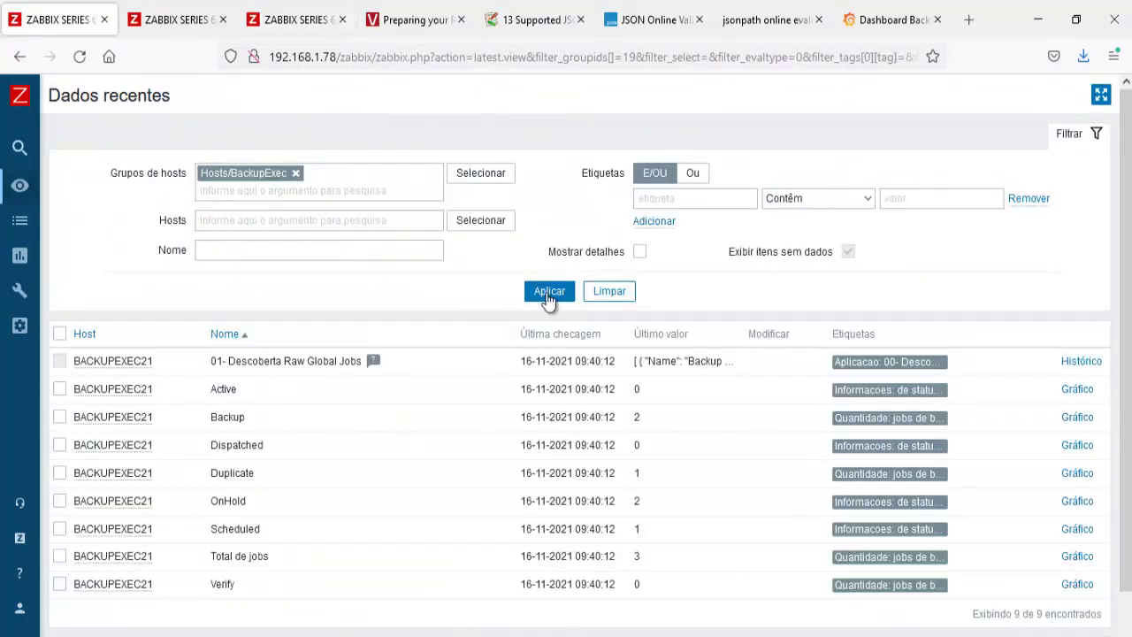
left_click(550, 292)
Step: Switch the 01- Descoberta Raw Global Jobs rule from Inativo to active, then refresh latest data
left_click(546, 293)
left_click(305, 23)
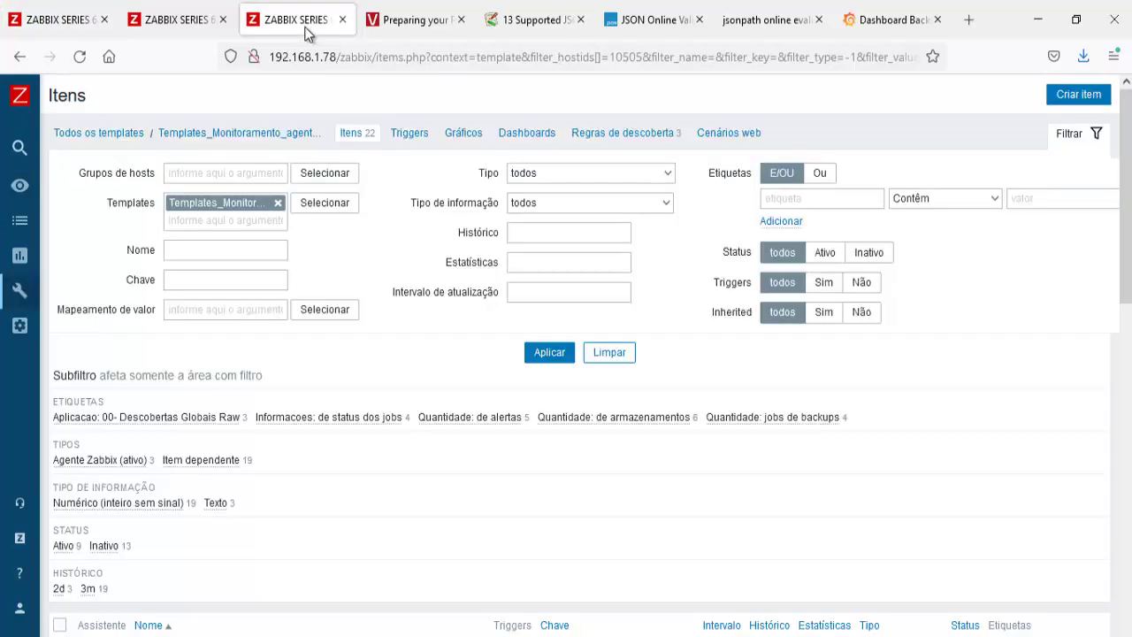
left_click(619, 134)
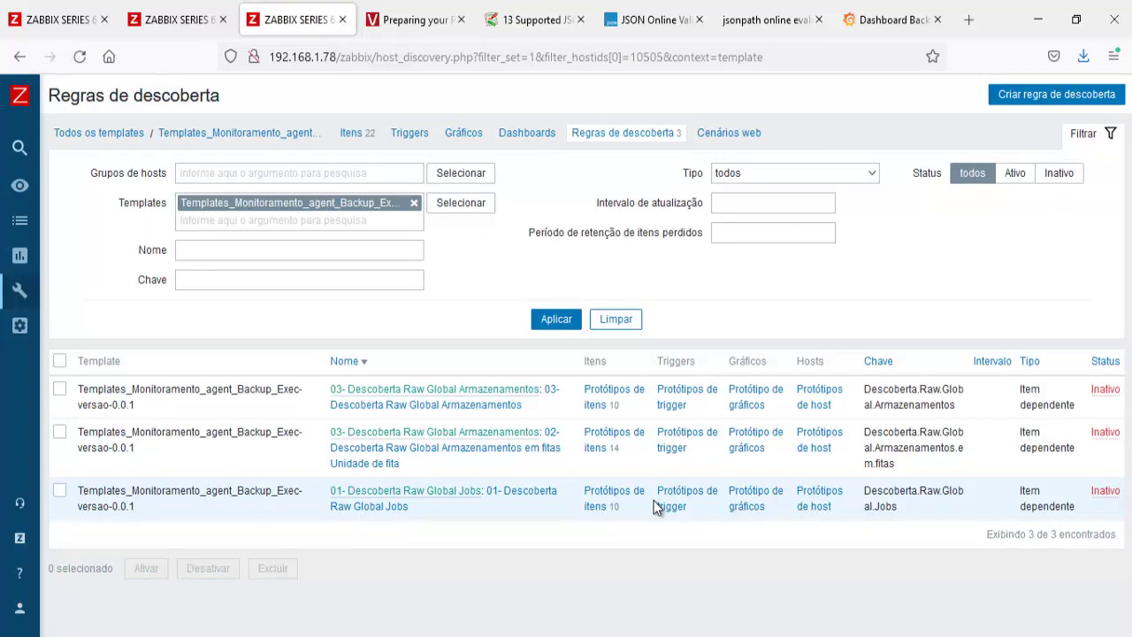
left_click(1105, 491)
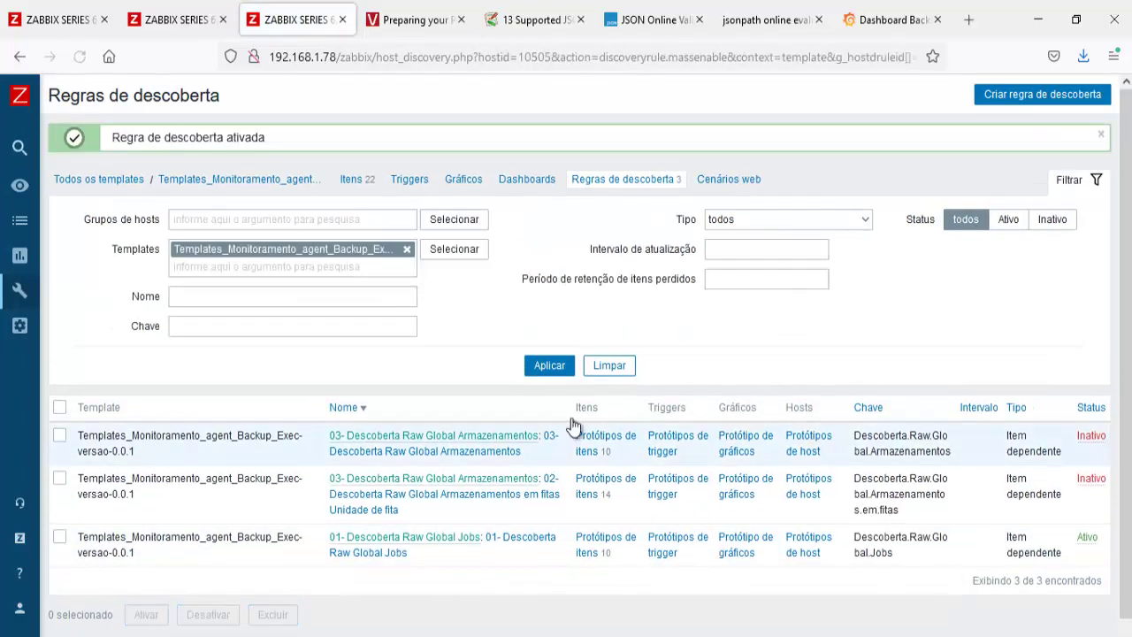
left_click(550, 366)
left_click(58, 20)
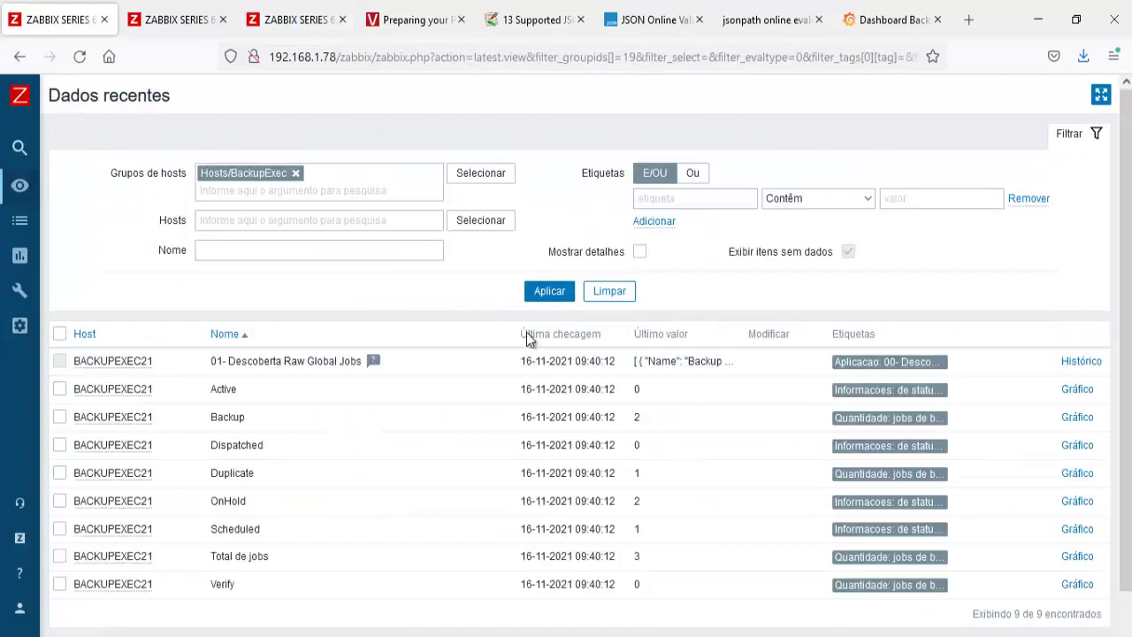
left_click(536, 293)
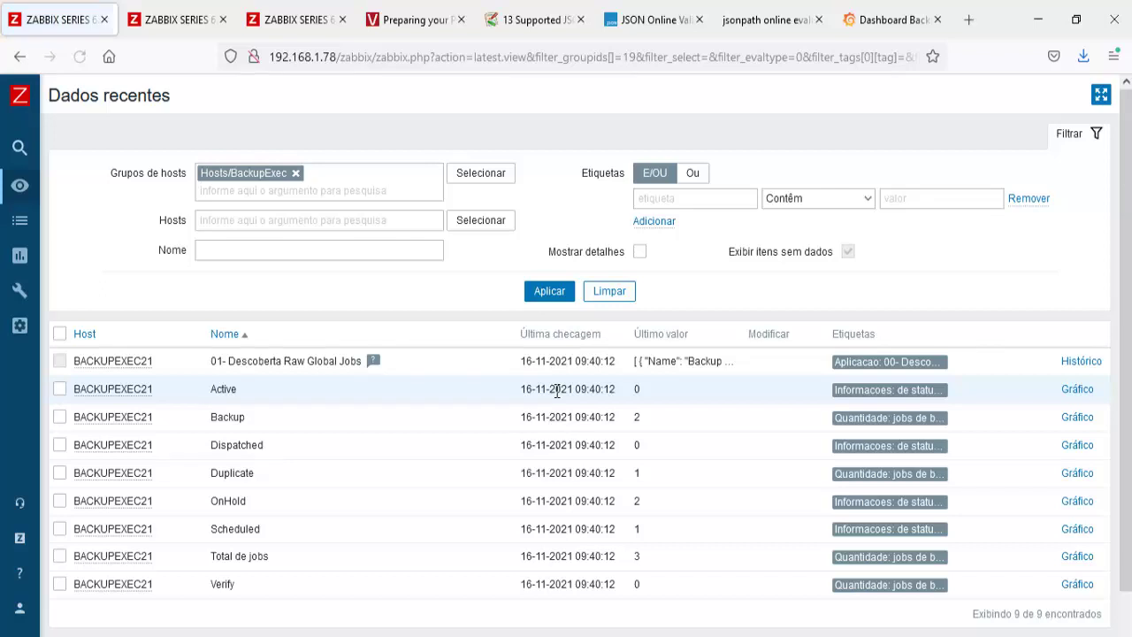
Step: Open the 01- Descoberta Raw Global Jobs history and scroll through its JSON list of backup jobs
left_click(1081, 362)
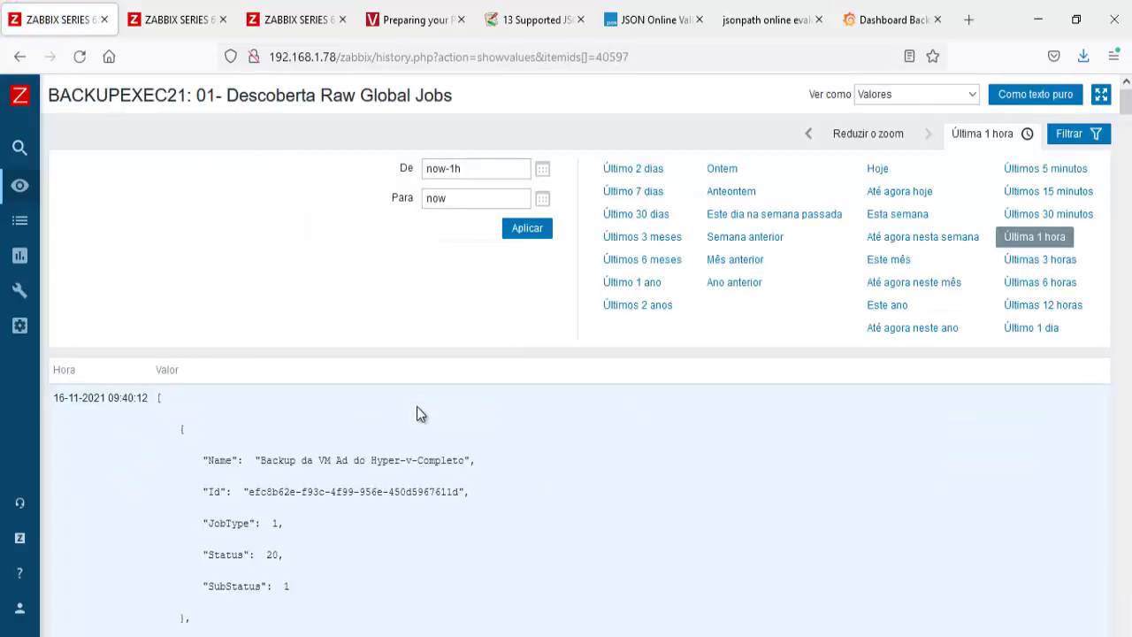
scroll(420, 414, "down", 1)
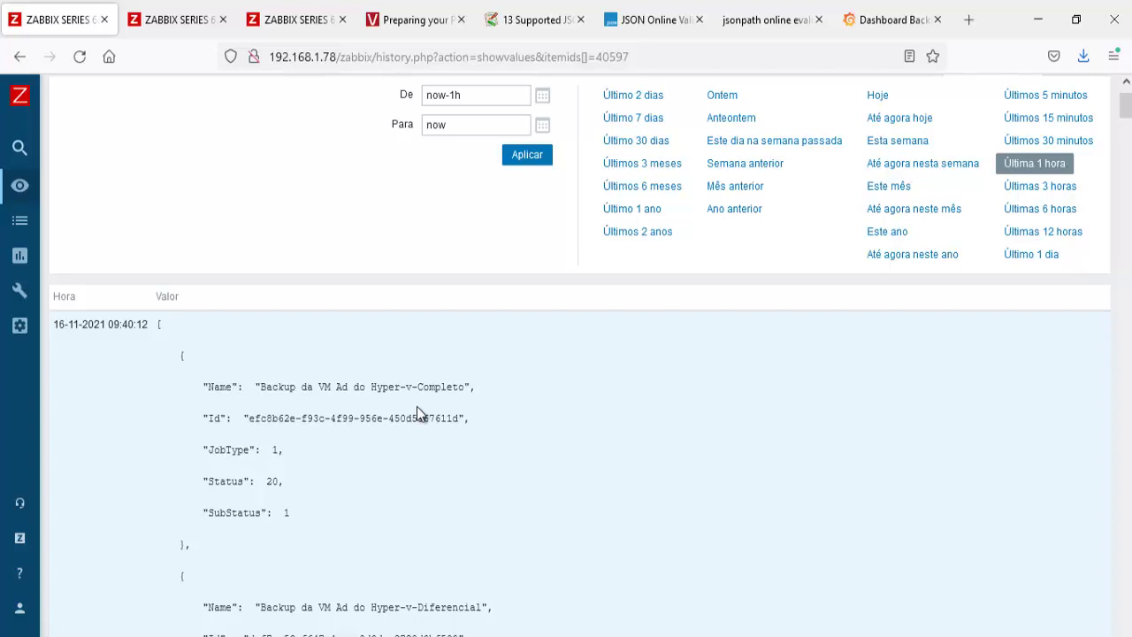
scroll(417, 406, "down", 1)
scroll(417, 406, "down", 2)
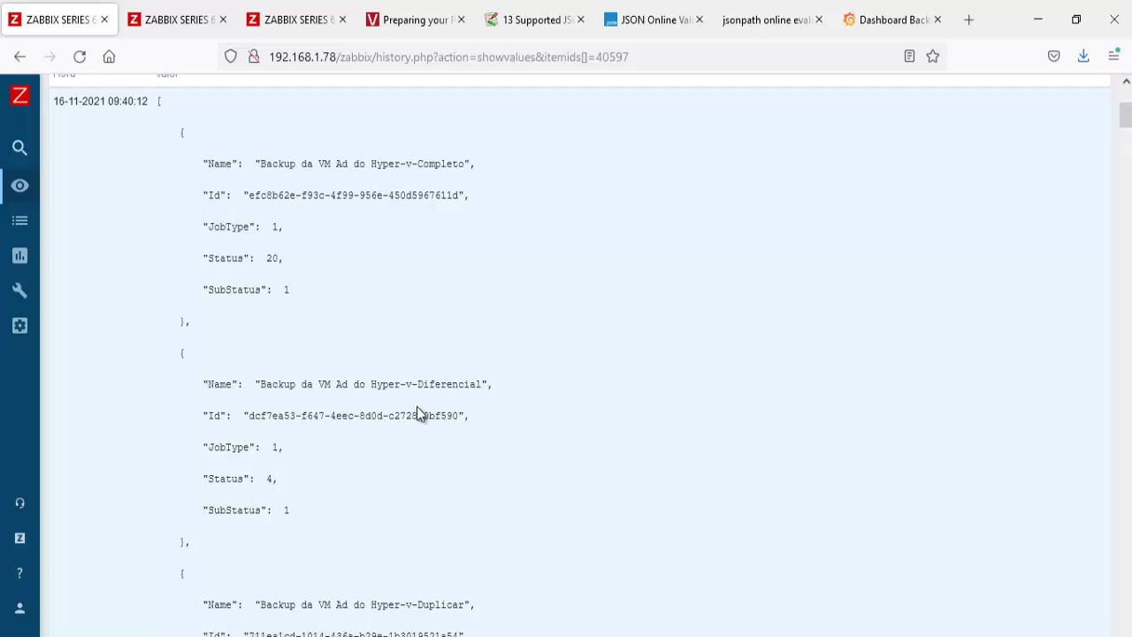
scroll(416, 412, "down", 3)
scroll(416, 412, "up", 5)
scroll(416, 412, "up", 2)
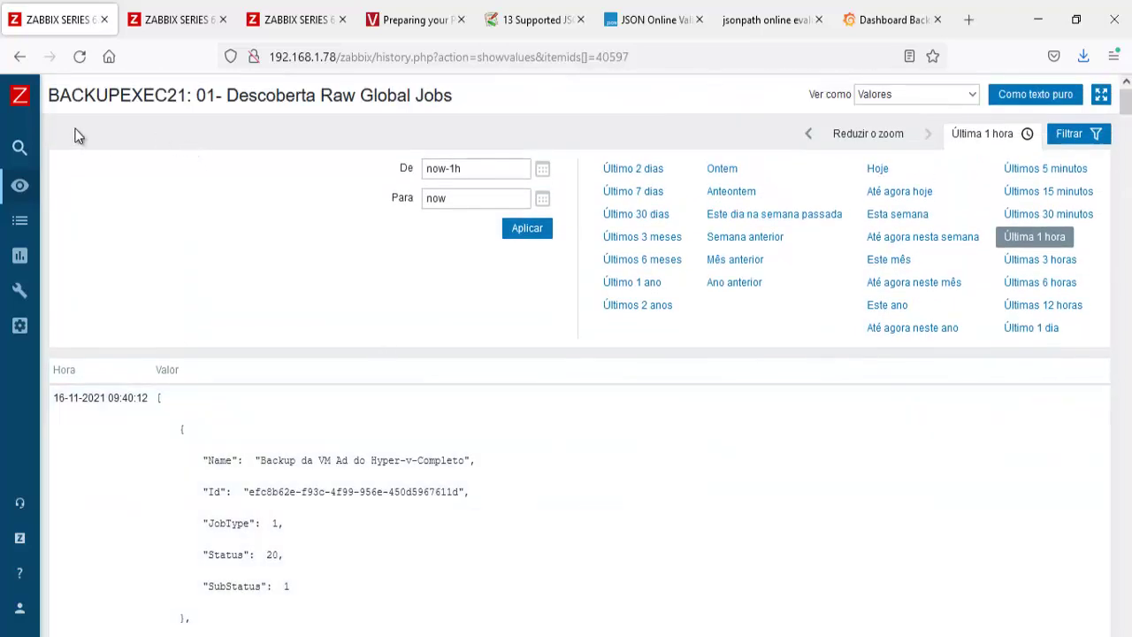
Step: Reload Monitoramento > Dados recentes and scroll through the 39 BACKUPEXEC21 items, including discovered per-job ones
mouse_move(18, 151)
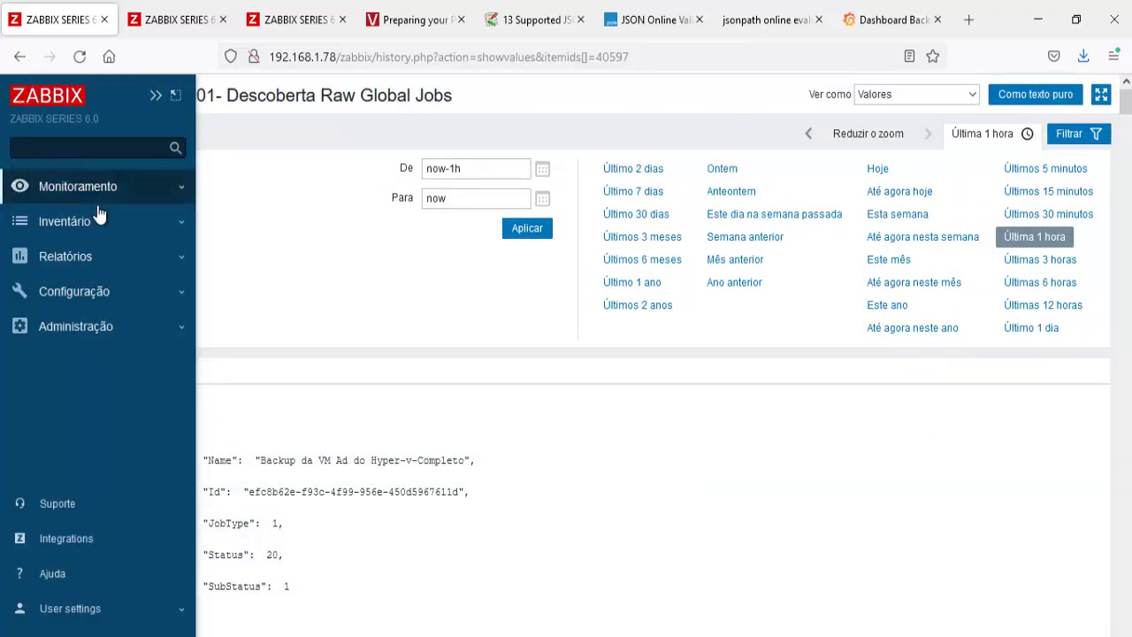
mouse_move(76, 191)
left_click(74, 298)
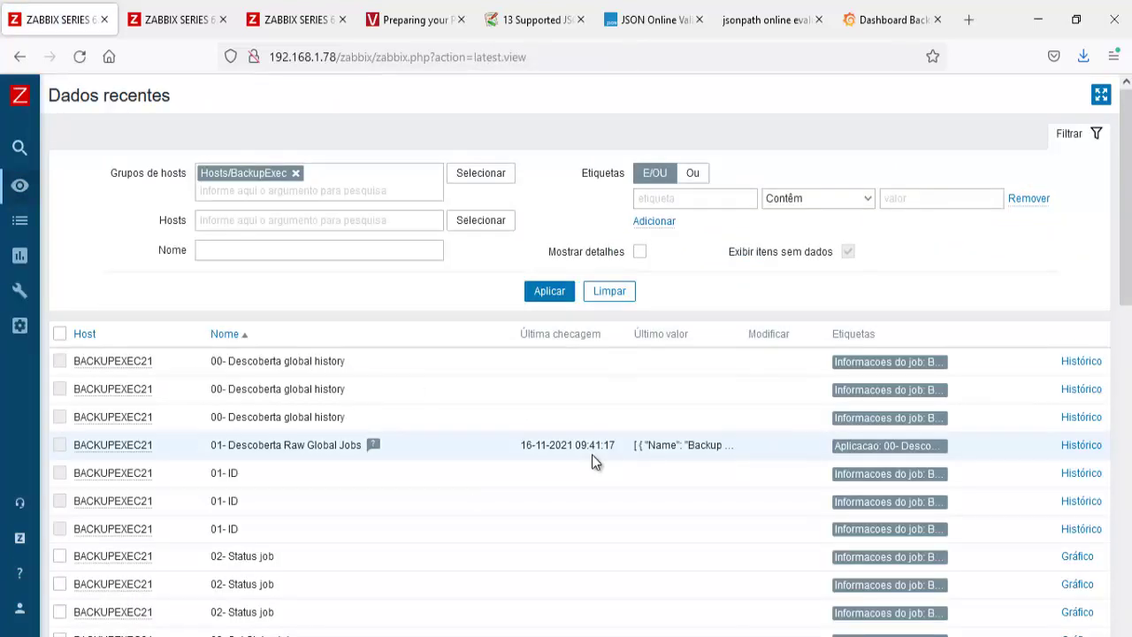
left_click(548, 295)
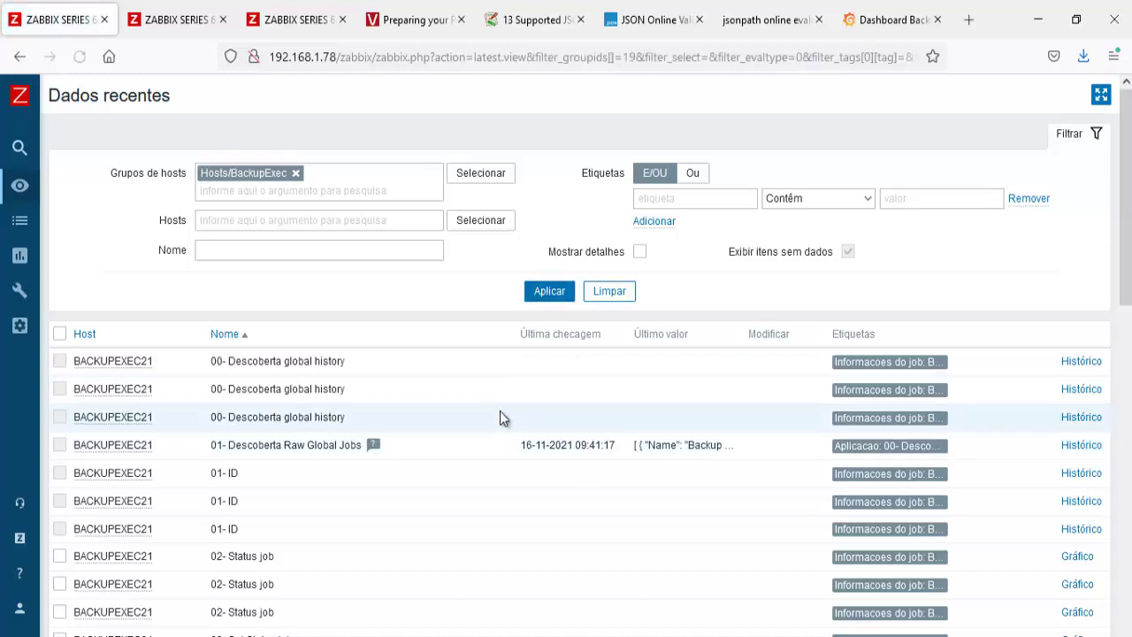
scroll(500, 411, "down", 2)
scroll(500, 418, "down", 2)
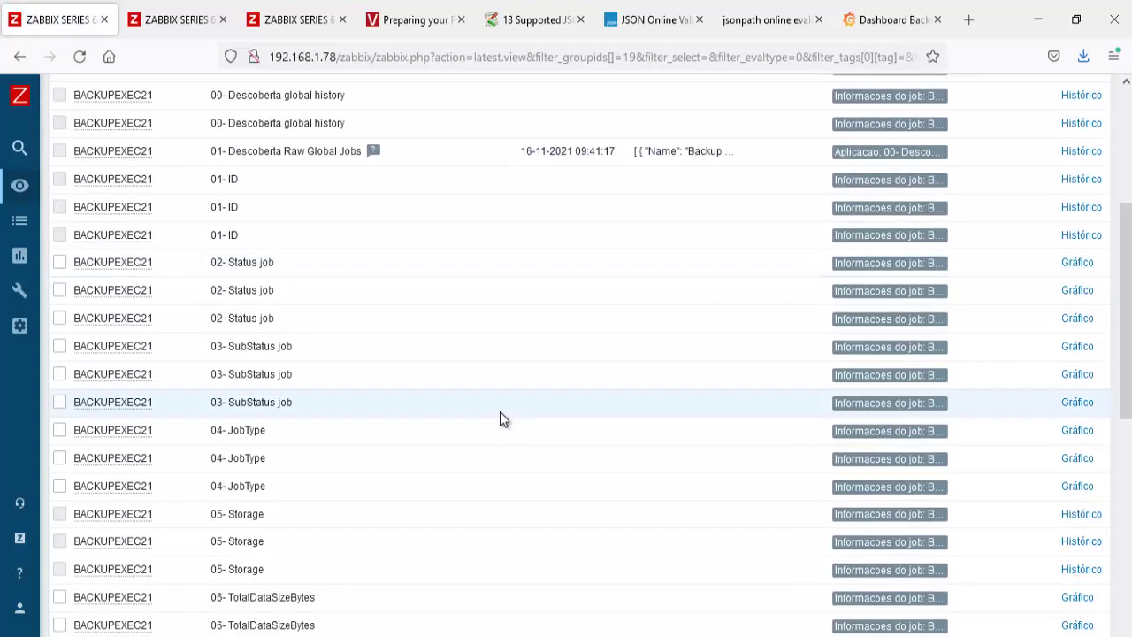
scroll(500, 418, "down", 2)
scroll(499, 419, "down", 3)
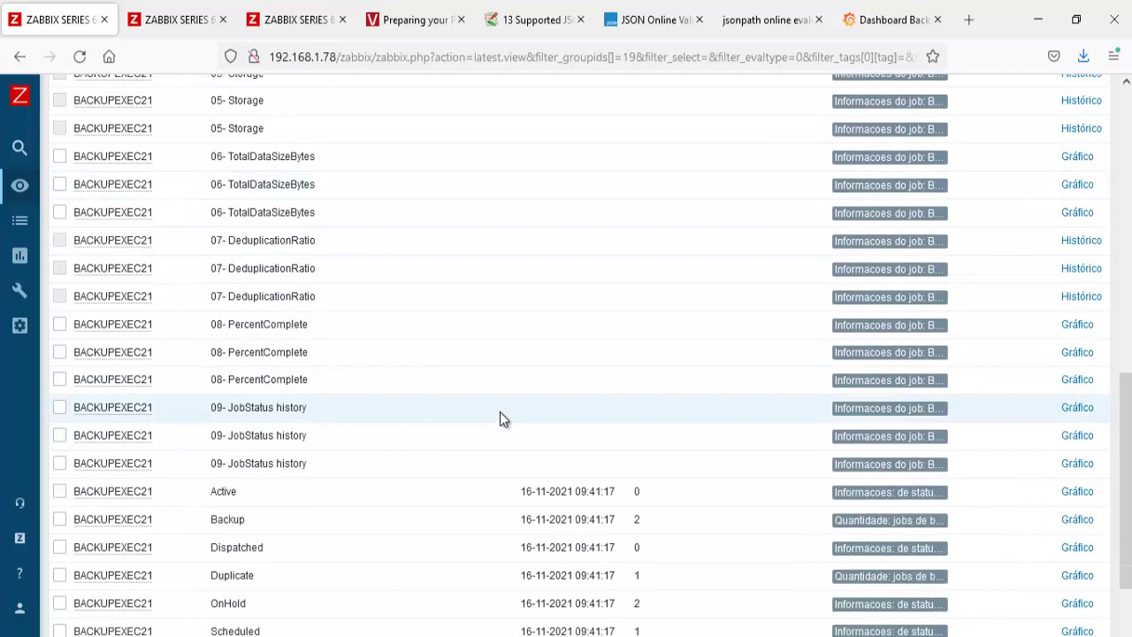
scroll(500, 417, "down", 2)
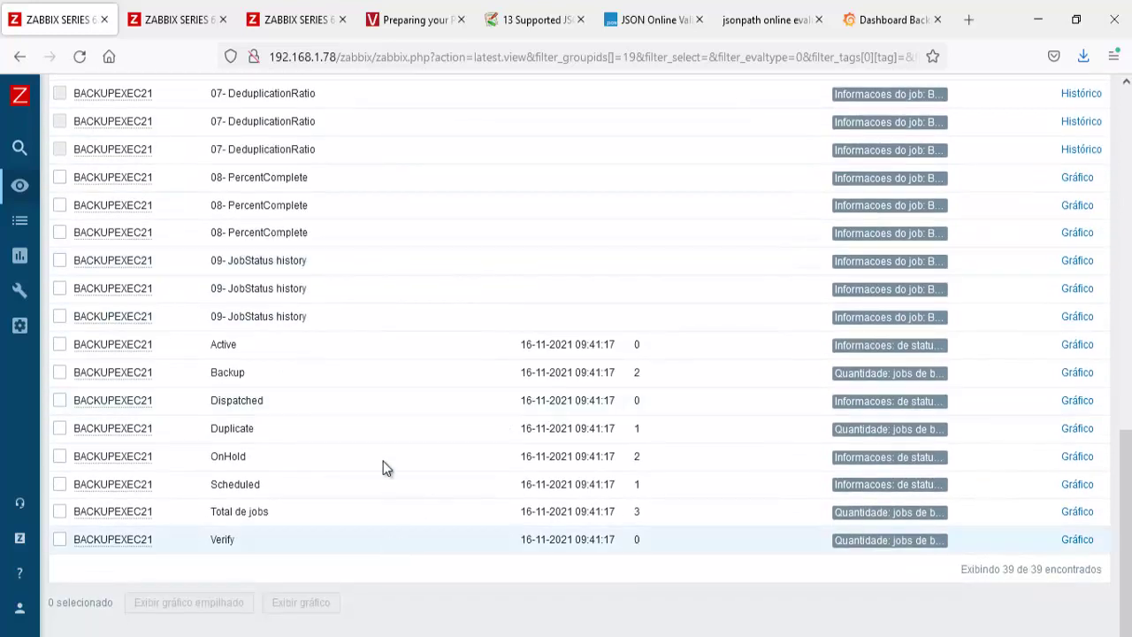
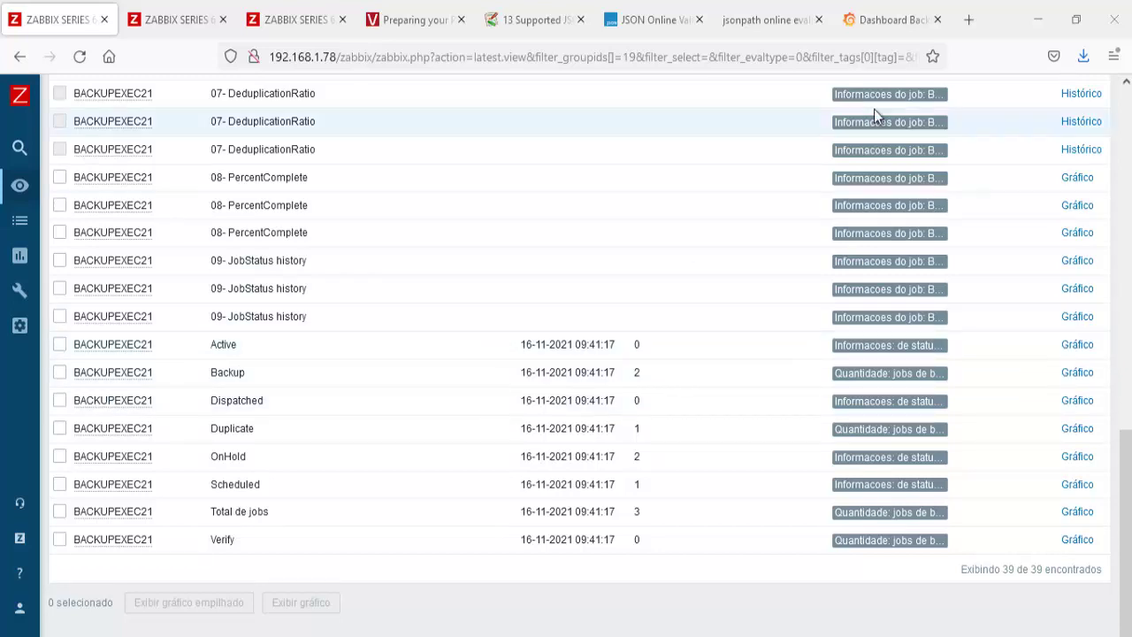
Step: Return to the Grafana panel editor showing the Total de jobs stat
left_click(876, 22)
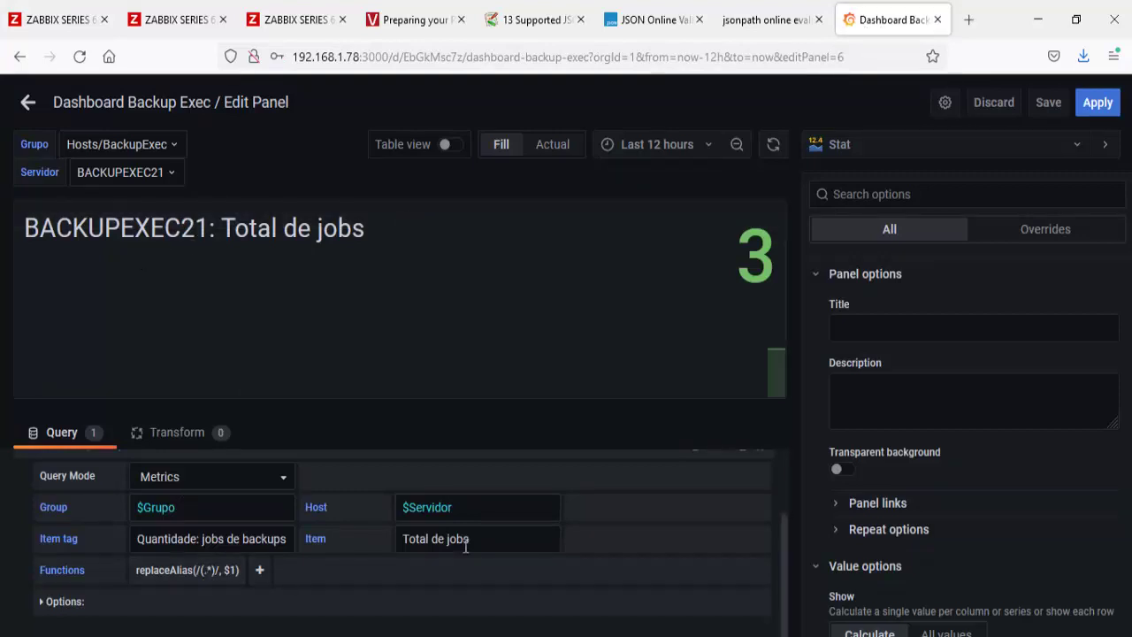
Step: Replace the query's replaceAlias function with setAlias(Total de jobs)
left_click_drag(469, 538, 403, 539)
key("ctrl+c")
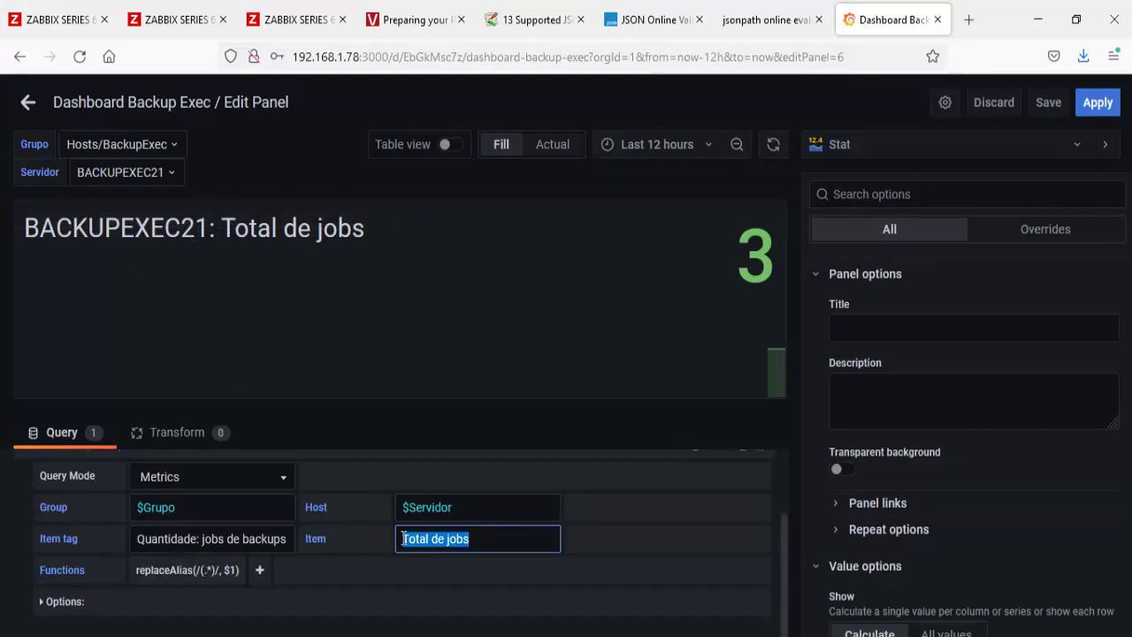
left_click(168, 565)
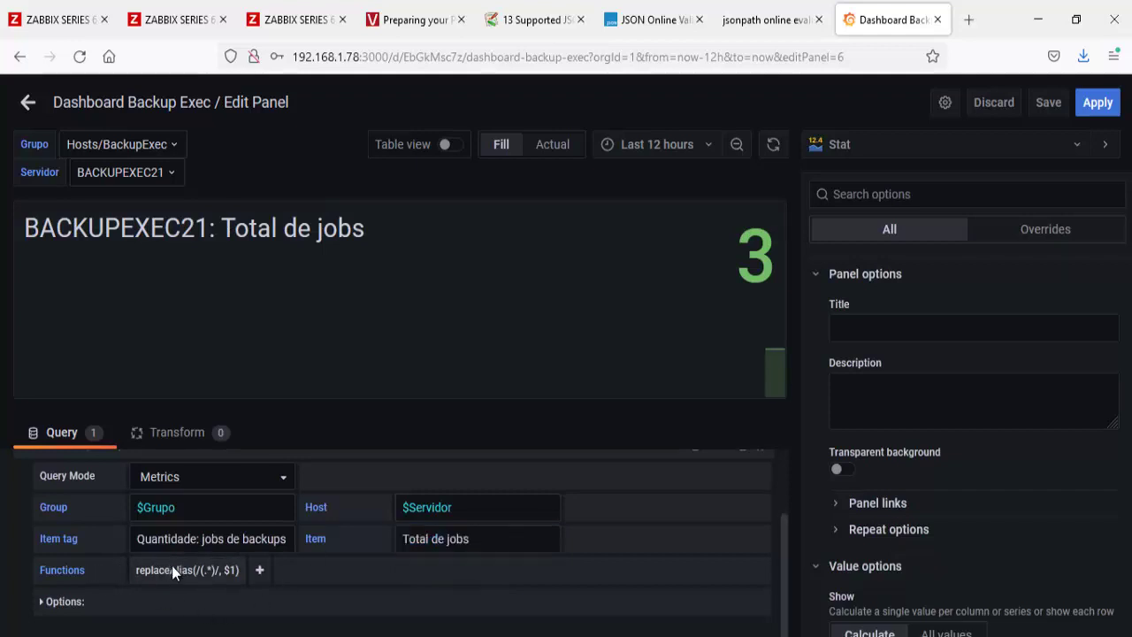
left_click(176, 547)
left_click(139, 570)
mouse_move(159, 631)
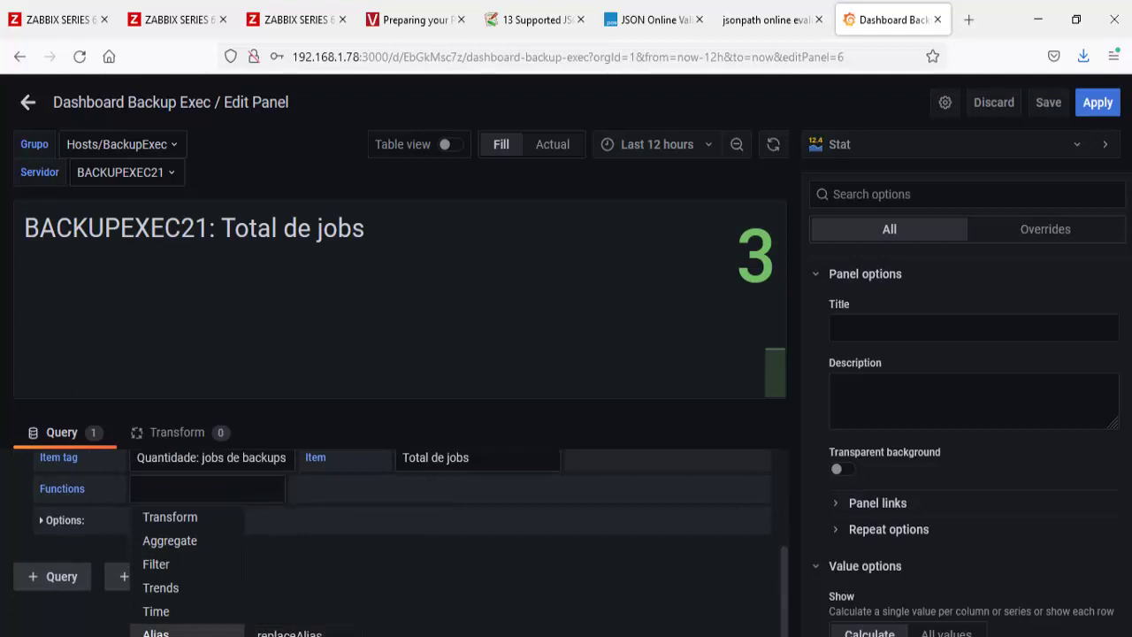
left_click(301, 630)
key("ctrl+v")
key("Return")
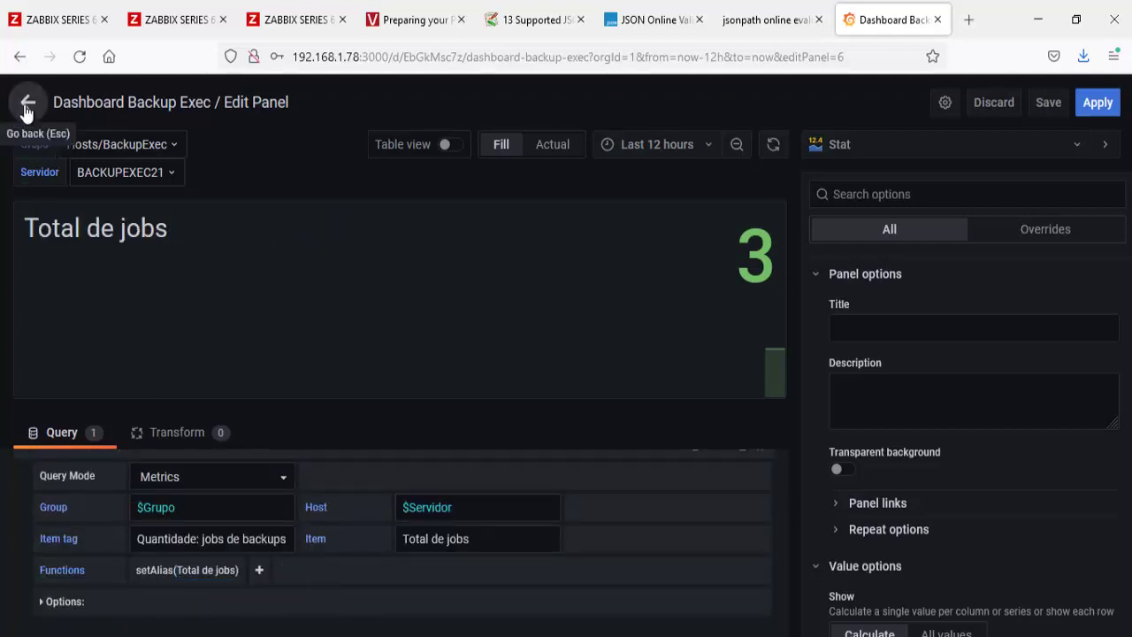
Step: Set Color mode to Background, Graph mode to None, Text alignment to Center, then begin saving
scroll(1005, 439, "down", 3)
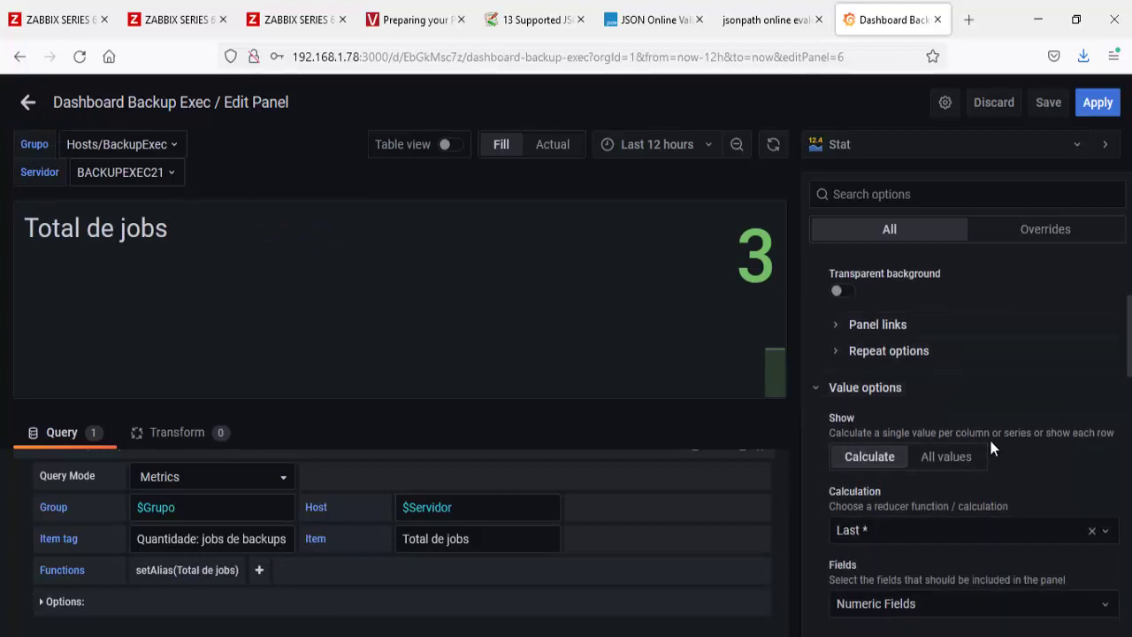
scroll(991, 446, "down", 6)
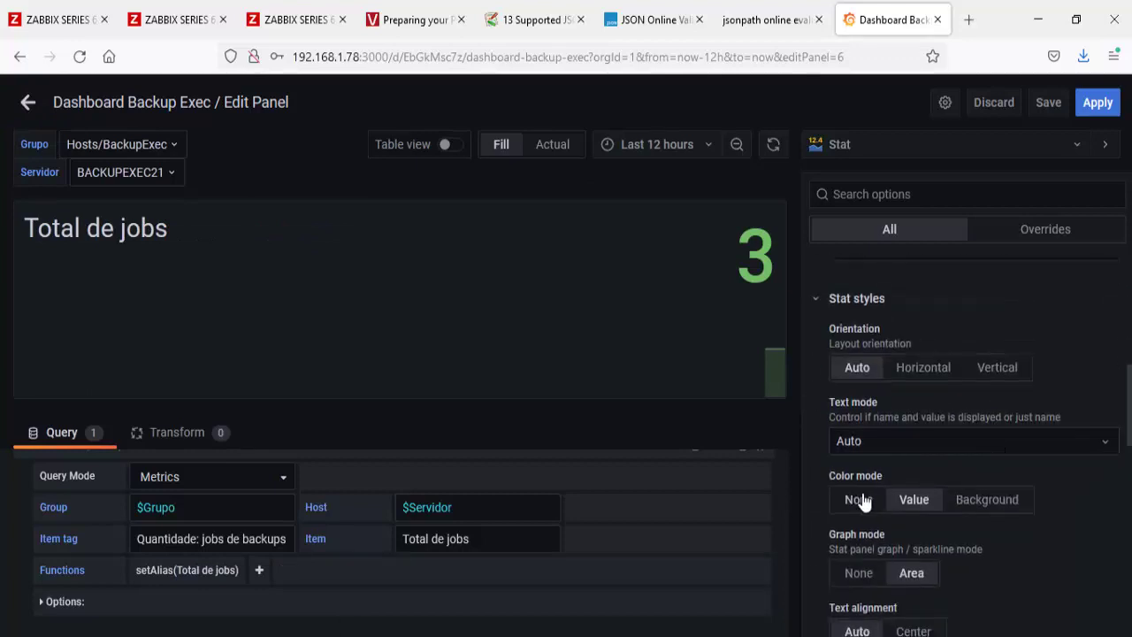
left_click(858, 500)
left_click(980, 503)
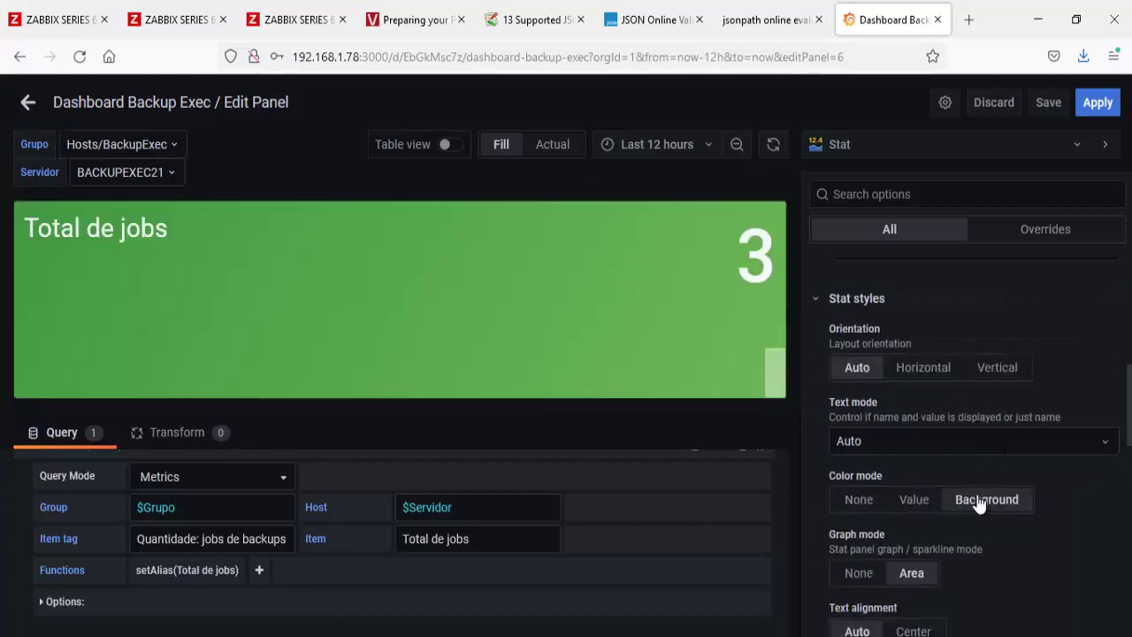
left_click(858, 574)
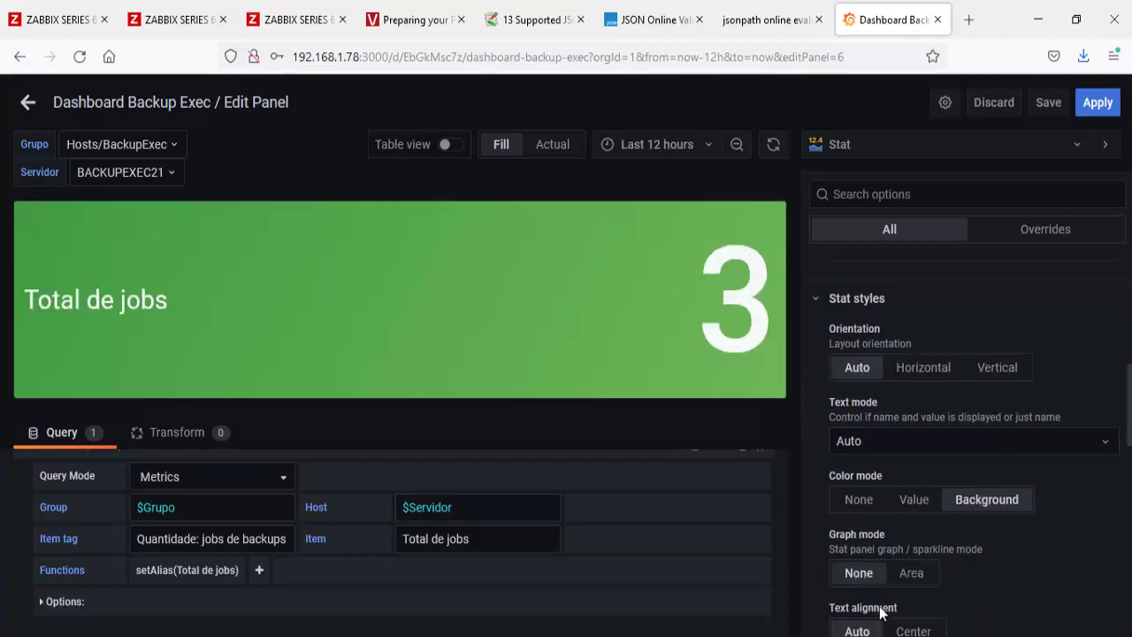
left_click(911, 631)
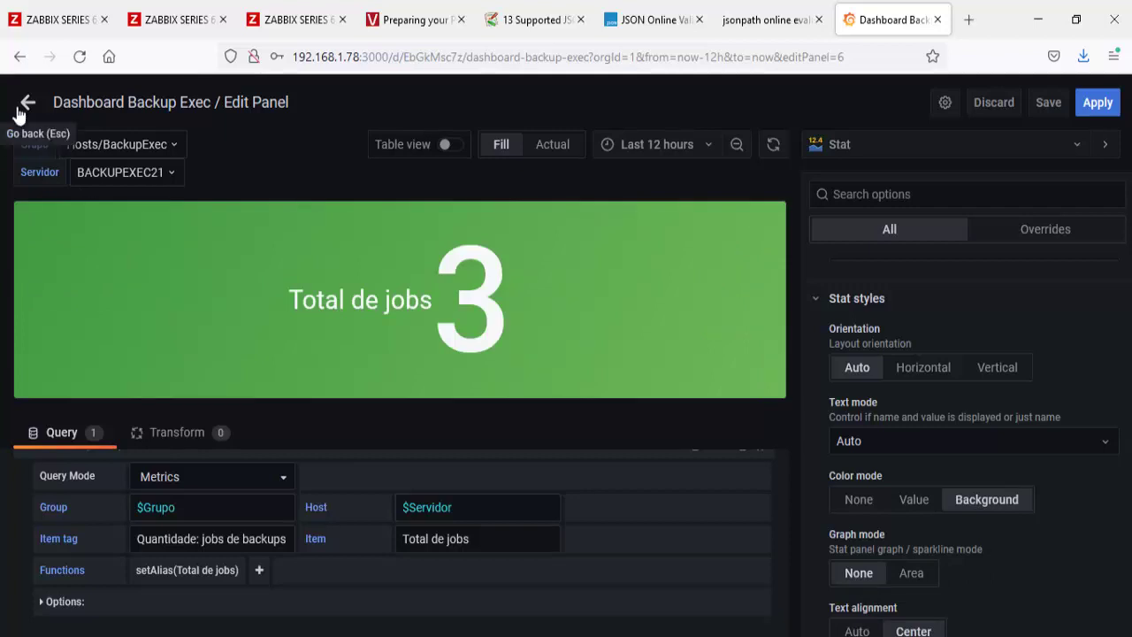
left_click(25, 103)
left_click(782, 106)
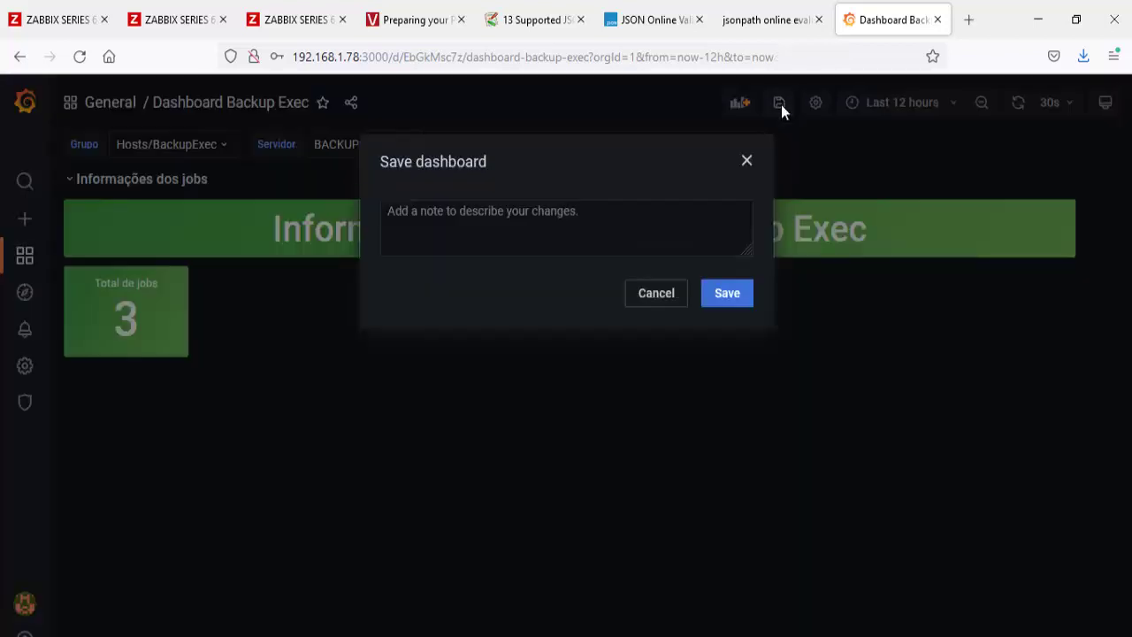
Step: Save the dashboard, then duplicate the Total de jobs tile and move the copy below it
left_click(727, 294)
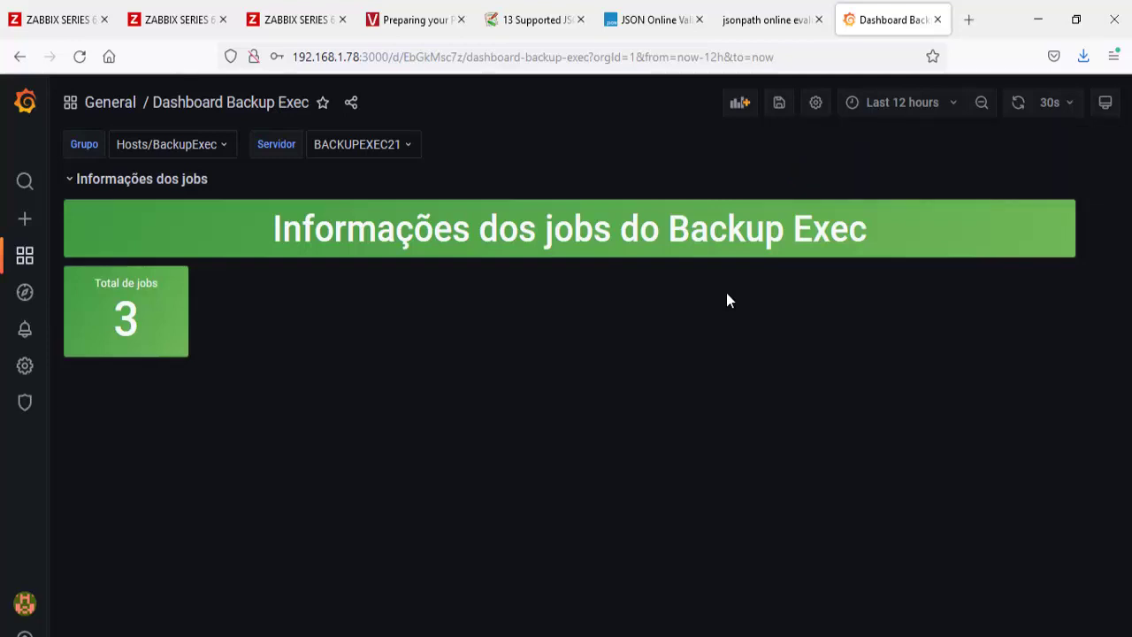
left_click(141, 279)
mouse_move(151, 447)
left_click(213, 439)
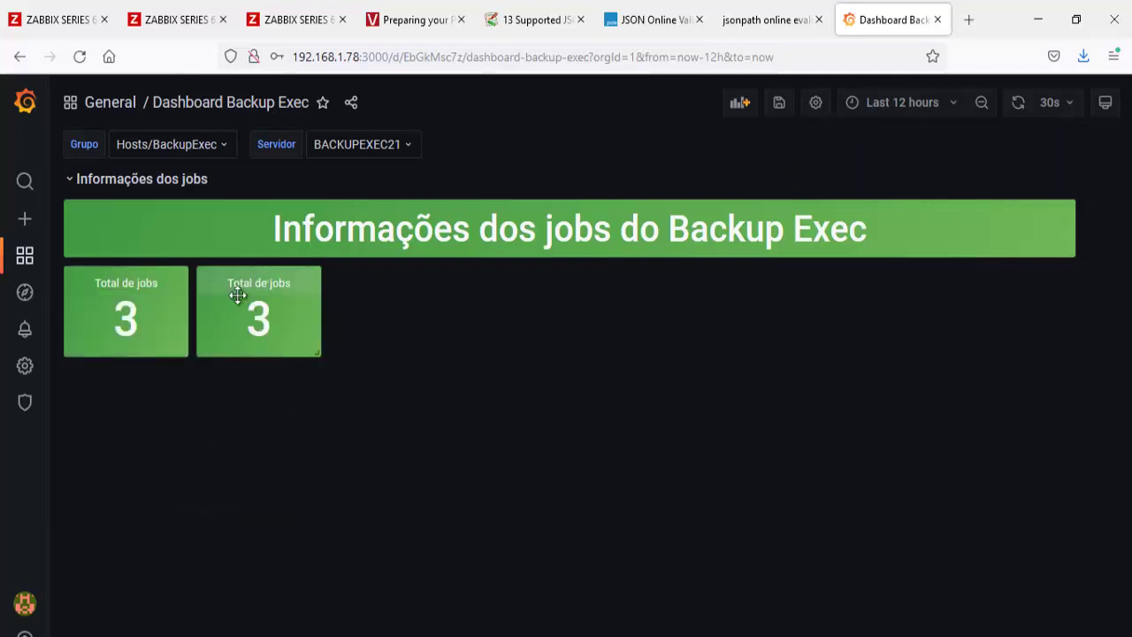
left_click_drag(235, 293, 140, 353)
Step: Make two more copies of the tile and arrange them into a two-by-two grid
left_click(139, 289)
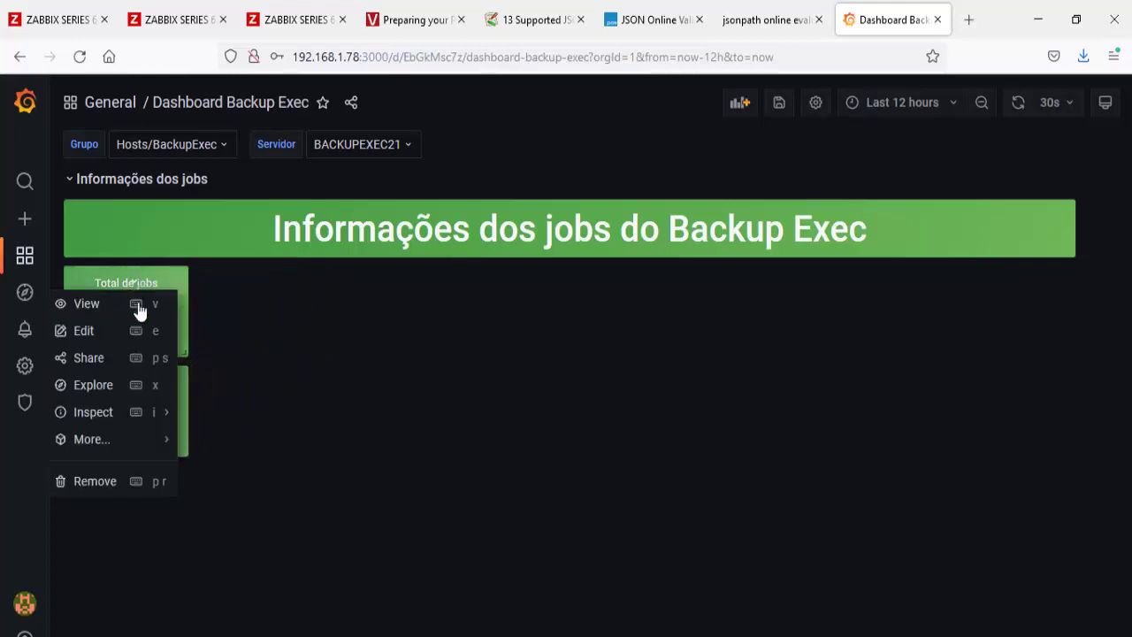
mouse_move(155, 443)
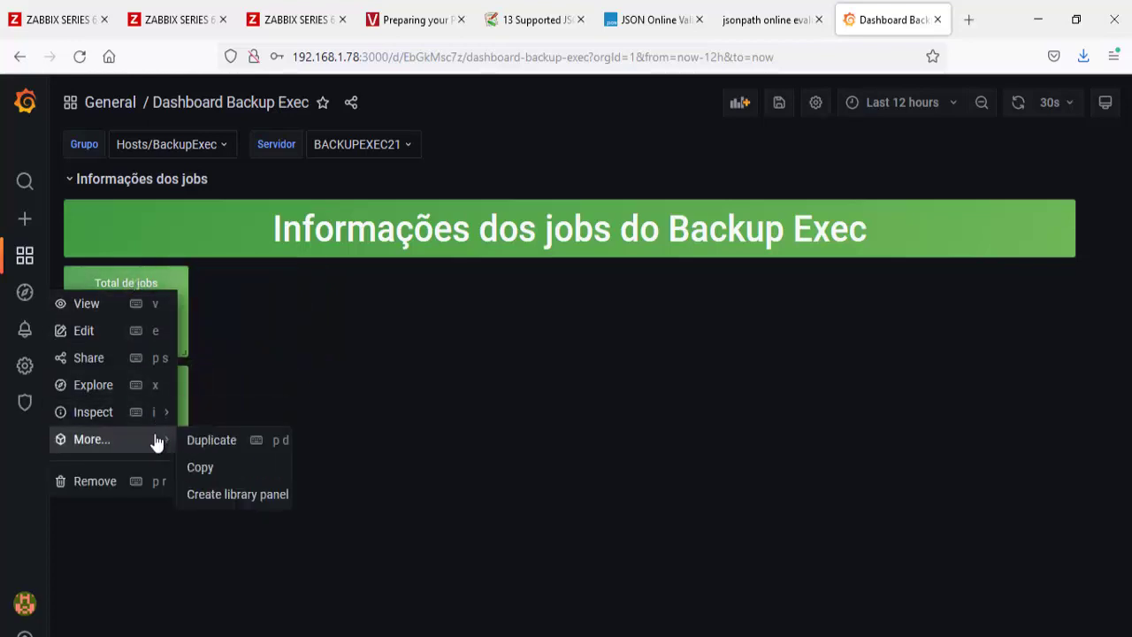
left_click(216, 444)
left_click(274, 287)
mouse_move(287, 442)
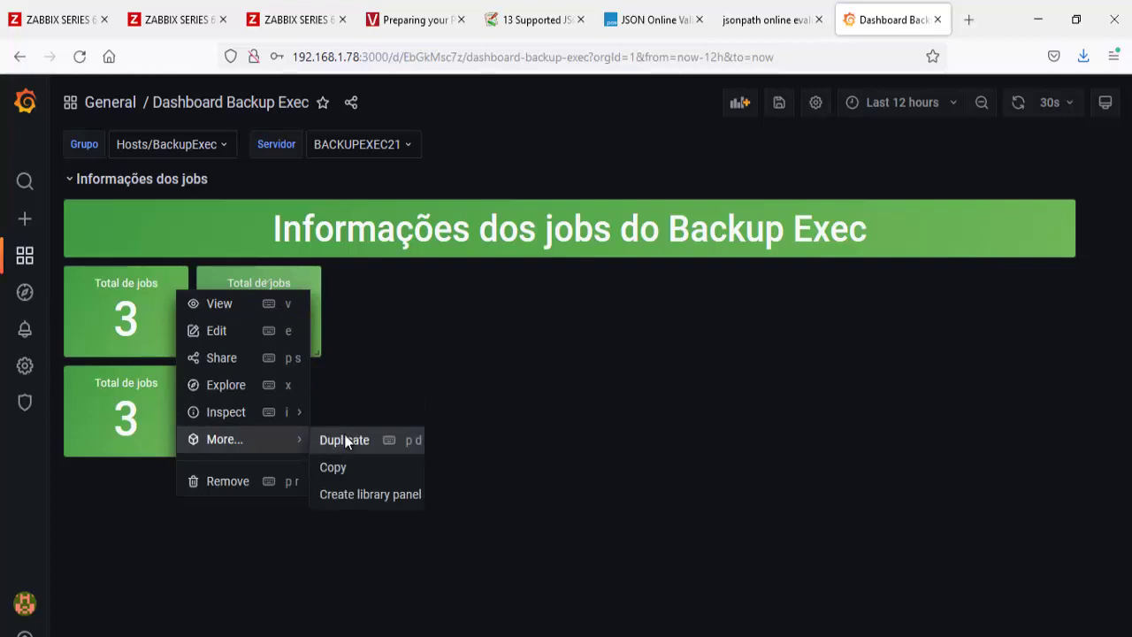
left_click(347, 440)
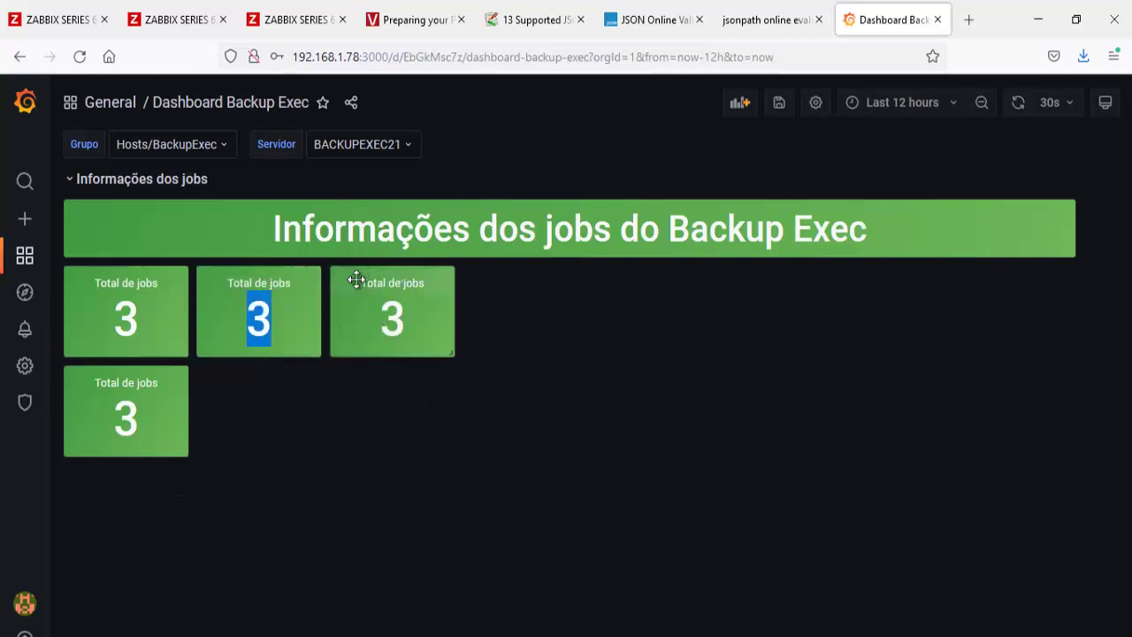
left_click_drag(354, 283, 298, 369)
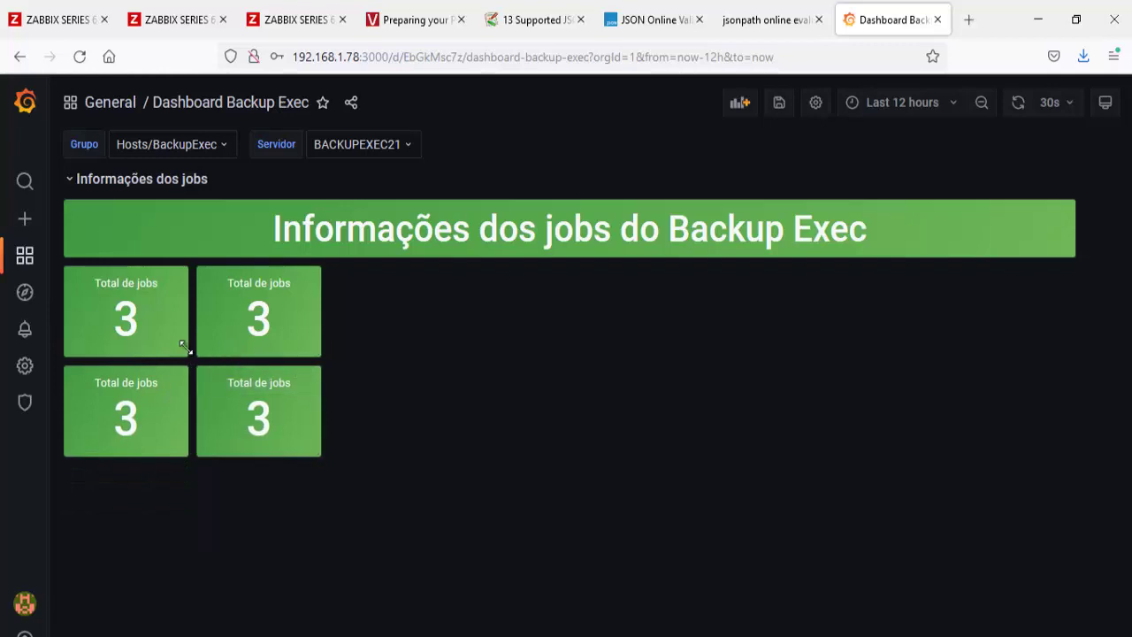
mouse_move(186, 355)
left_mouse_down()
mouse_move(144, 359)
mouse_move(186, 354)
left_mouse_up()
Step: Duplicate the tile once more, stretch it to span both rows, and save the dashboard
left_click(274, 283)
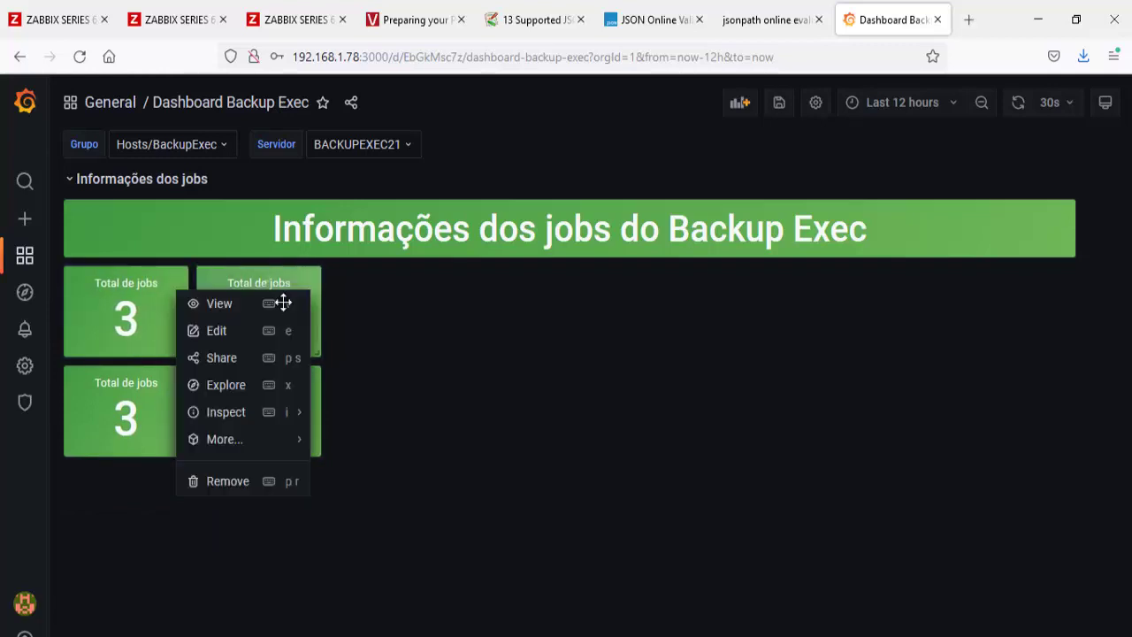
mouse_move(263, 440)
key("p")
key("d")
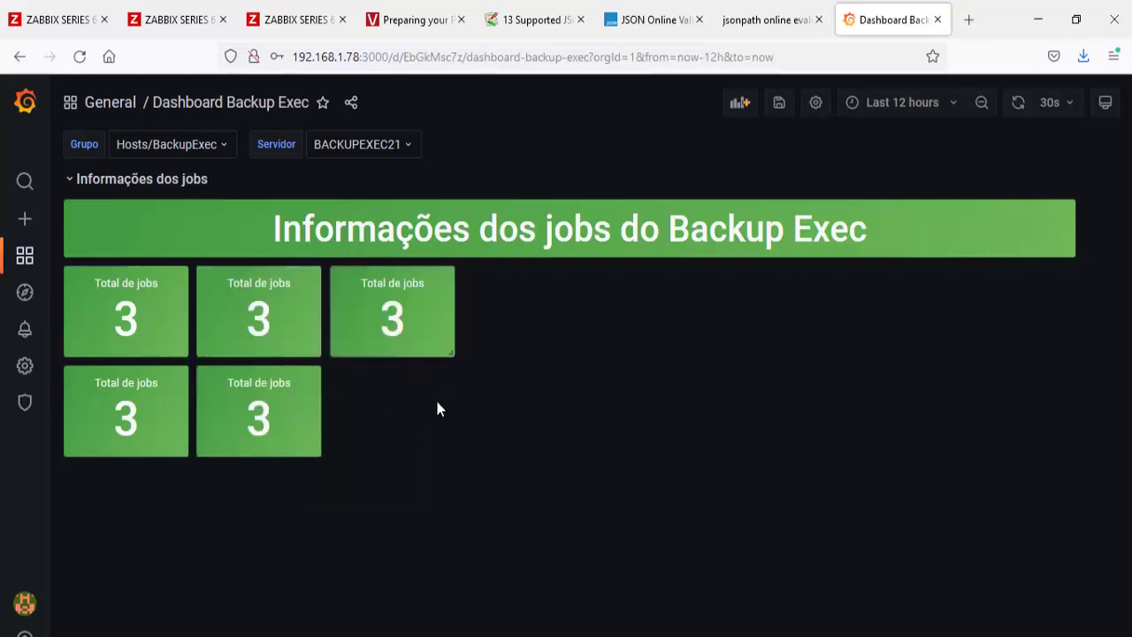
left_click_drag(452, 353, 473, 460)
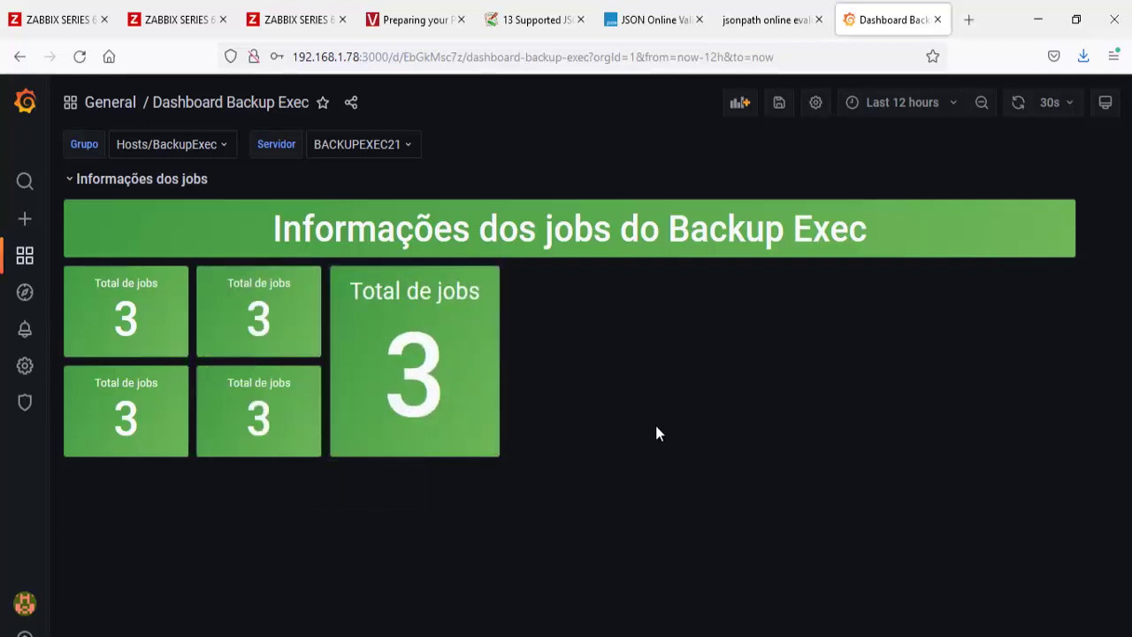
left_click(779, 101)
left_click(731, 295)
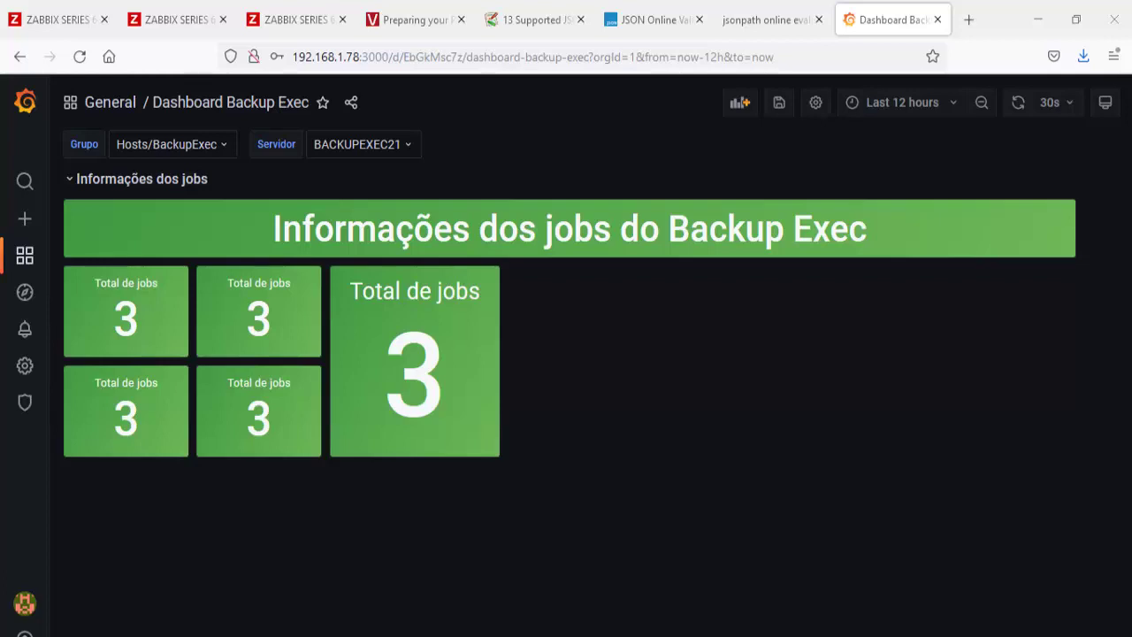
Step: Add an empty panel and set its visualization to the old-style Graph
left_click(741, 102)
left_click(237, 264)
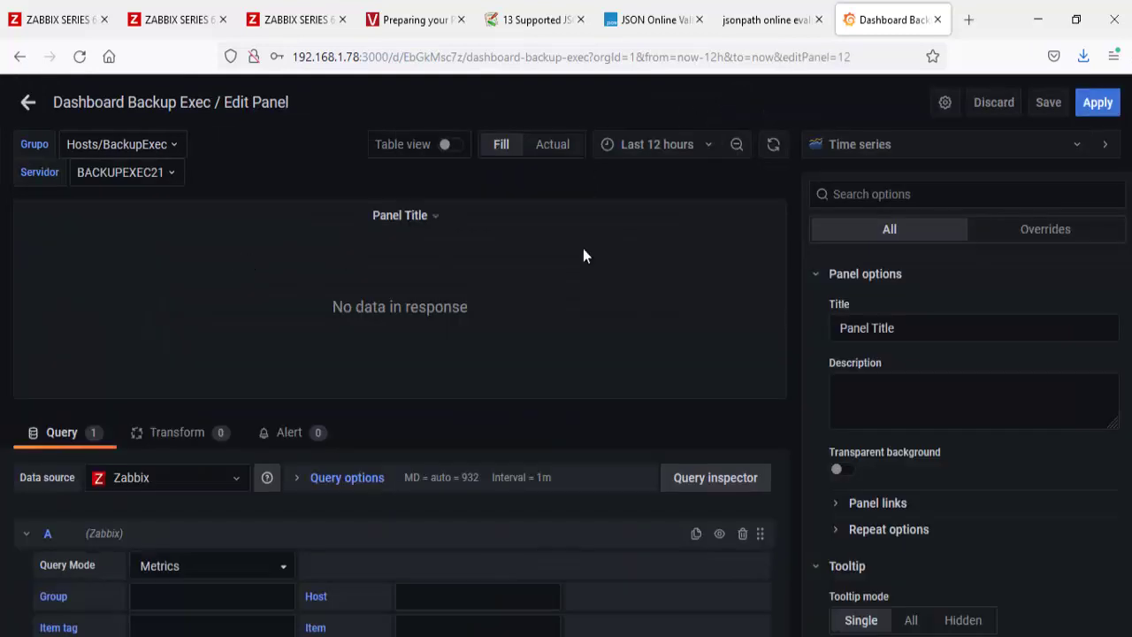
left_click(854, 144)
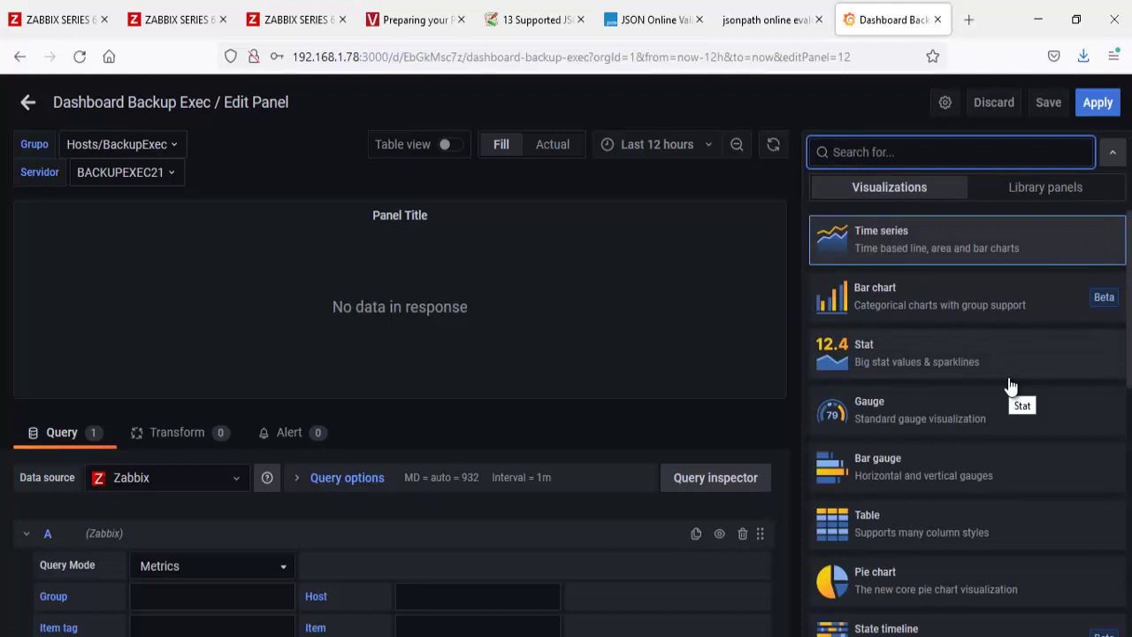
scroll(1011, 387, "down", 5)
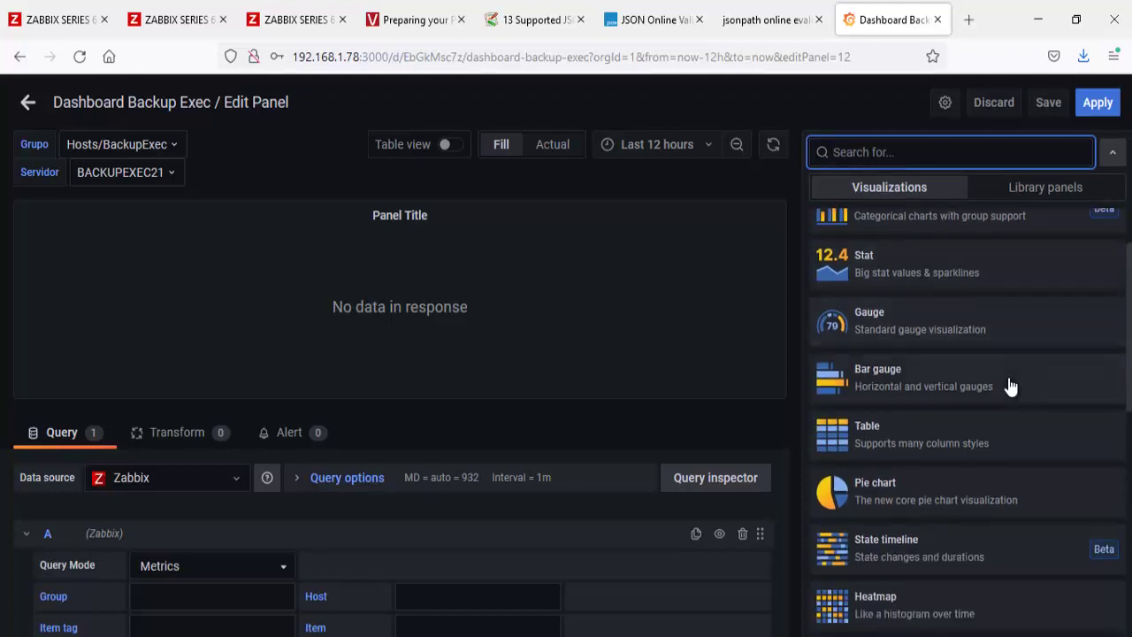
scroll(1011, 387, "down", 1)
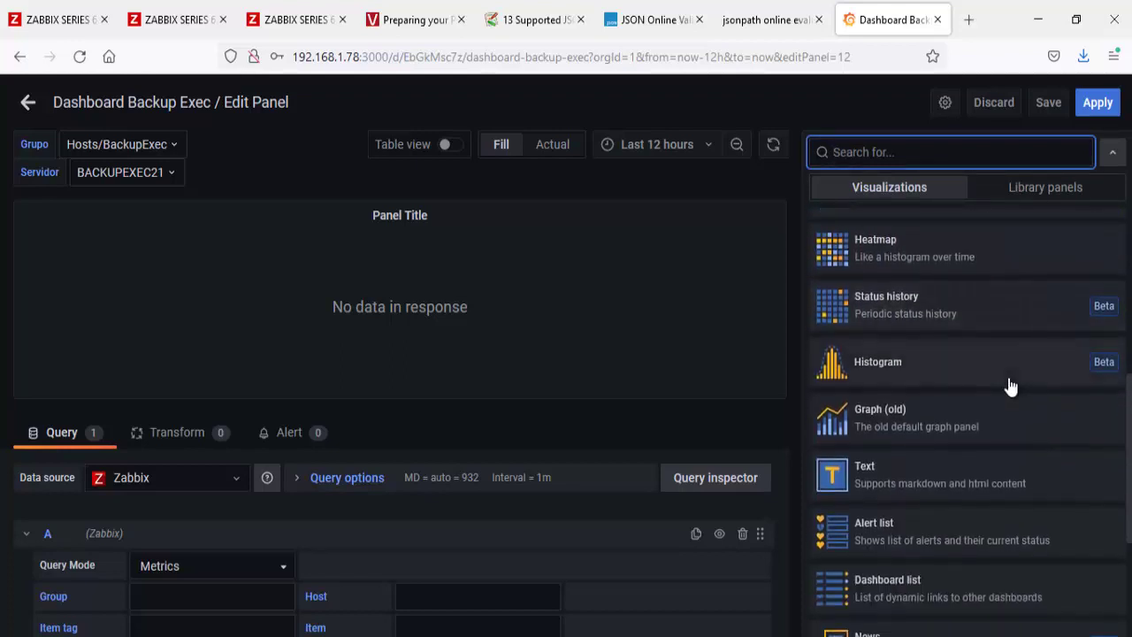
left_click(867, 417)
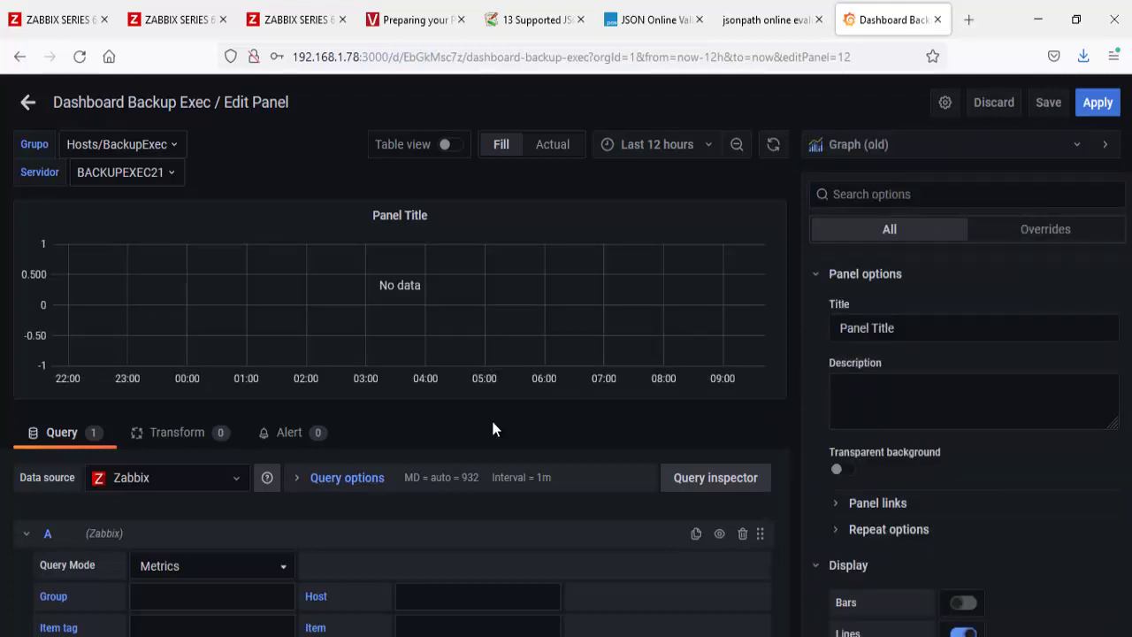
Step: Place the graph beside the stat tiles, widen it to the right edge, and save
left_click(27, 102)
left_click_drag(257, 179, 720, 270)
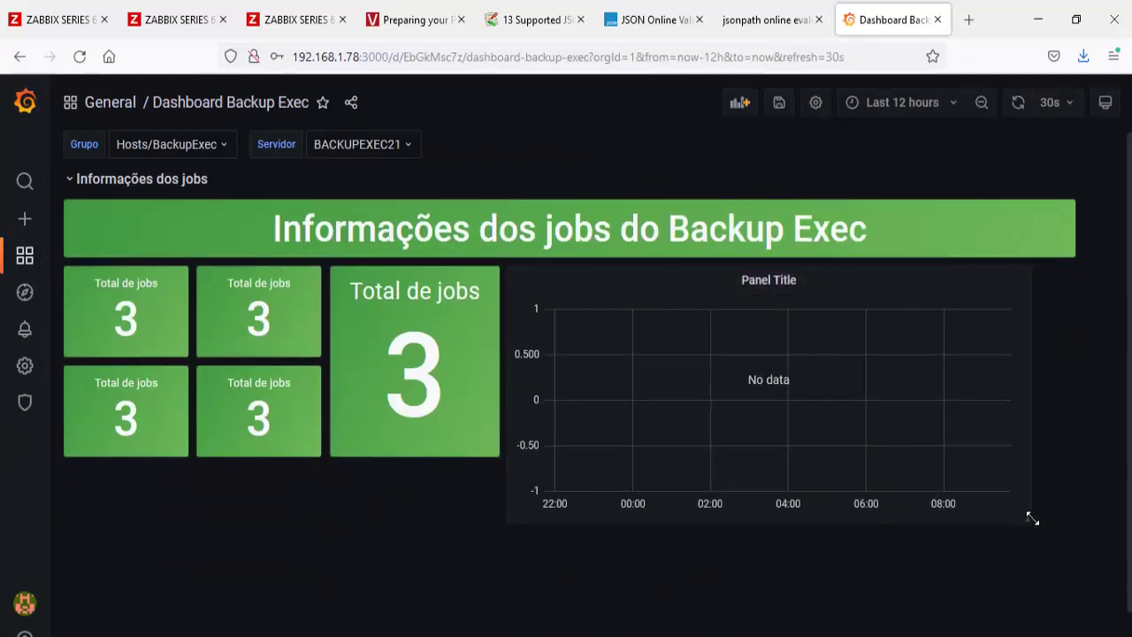
left_click_drag(1032, 518, 1122, 508)
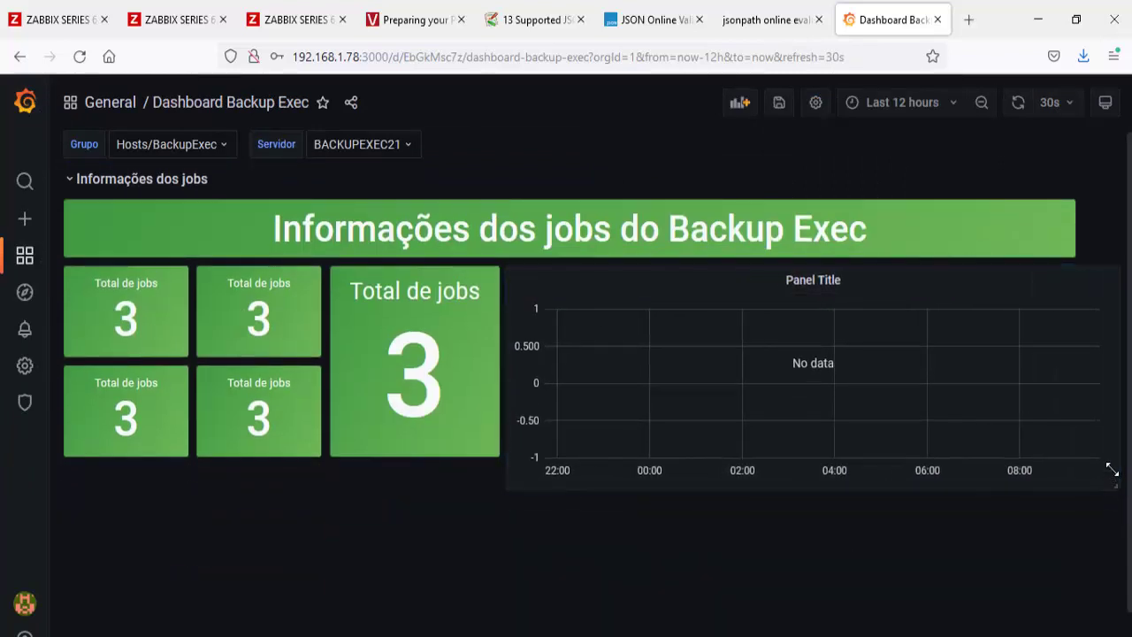
left_click(779, 102)
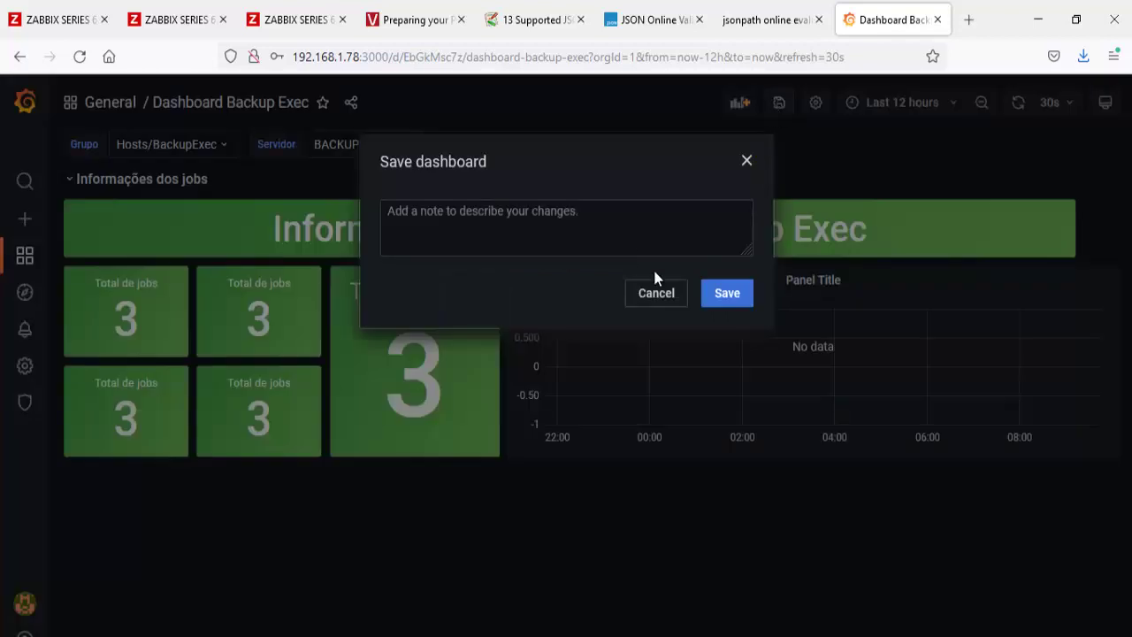
left_click(711, 293)
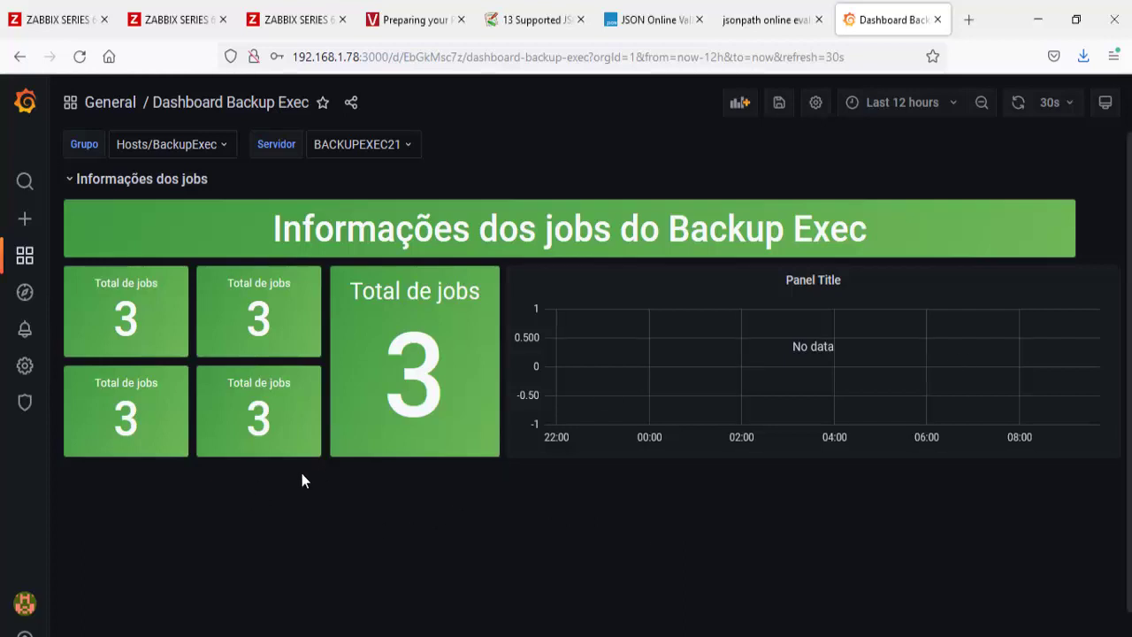
Step: Add an empty panel, try the Alert list visualization, then switch it to Zabbix Problems
left_click(740, 103)
left_click(247, 263)
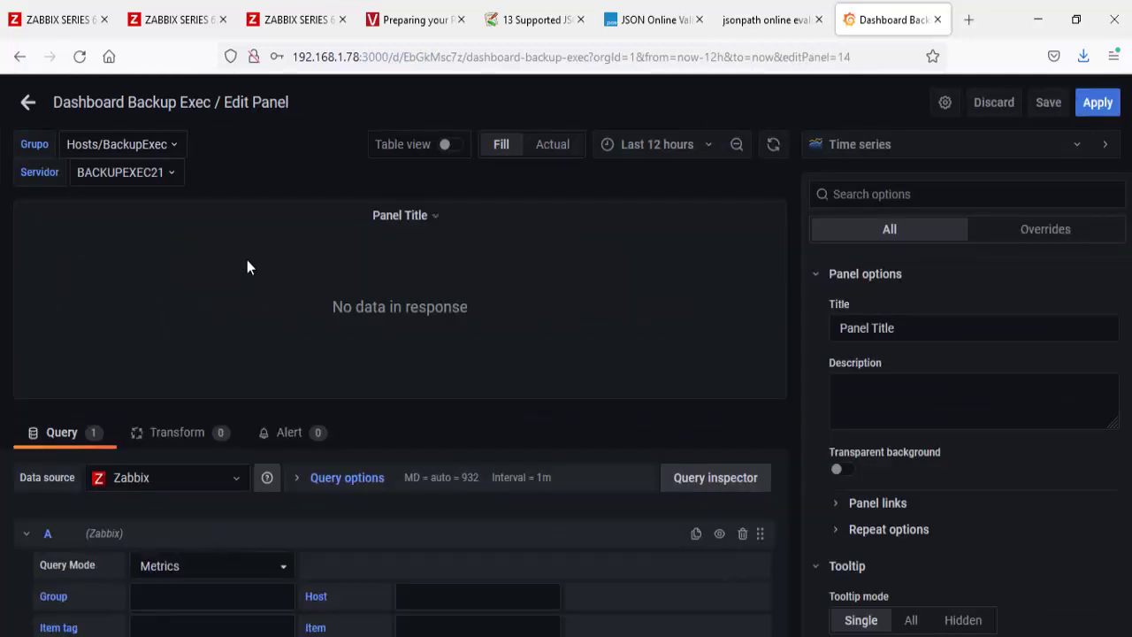
left_click(853, 149)
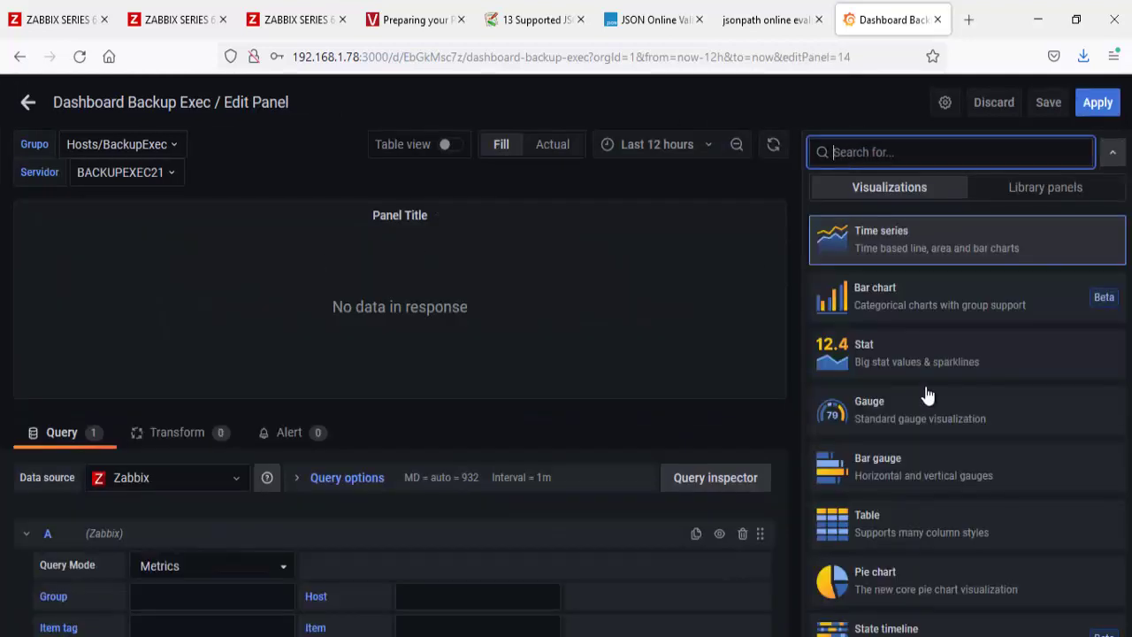
scroll(960, 416, "down", 2)
scroll(966, 428, "down", 5)
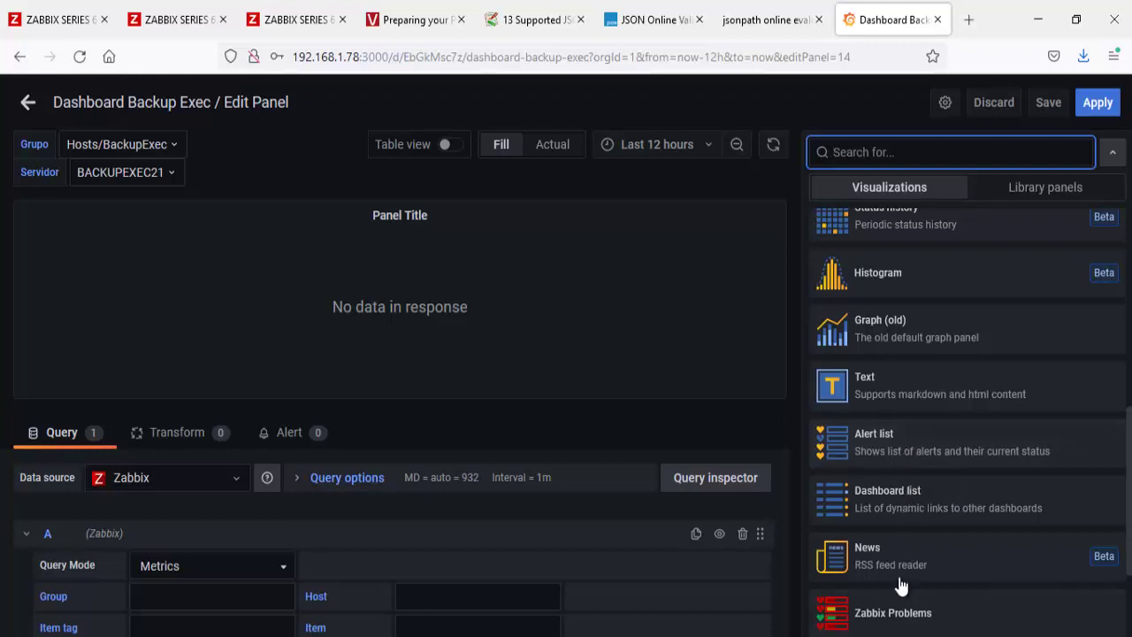
left_click(894, 433)
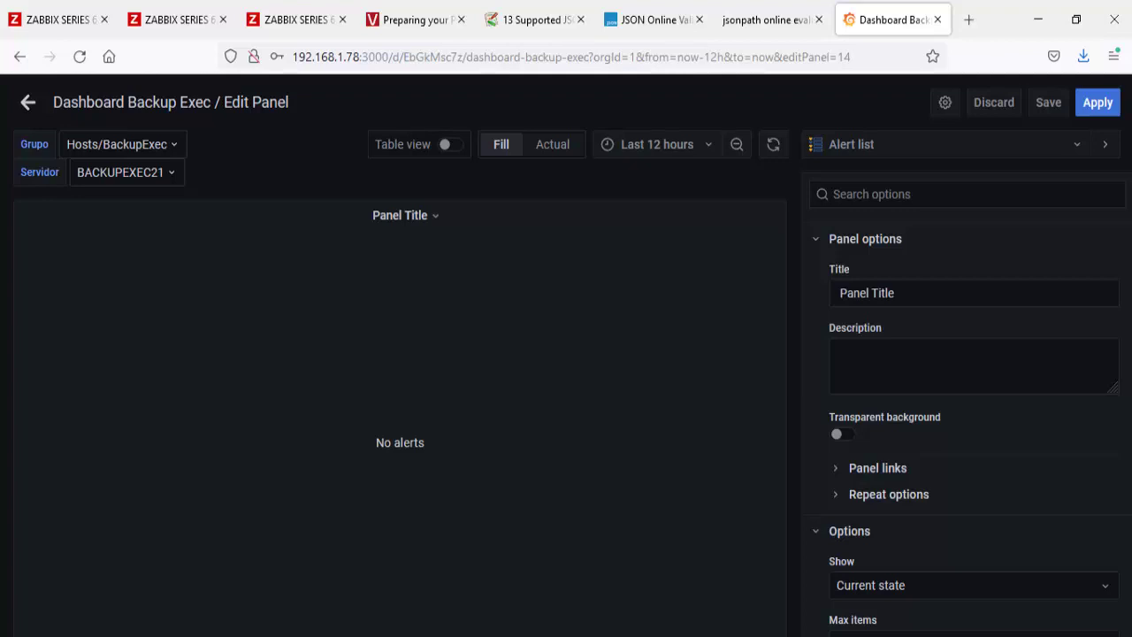
left_click(432, 227)
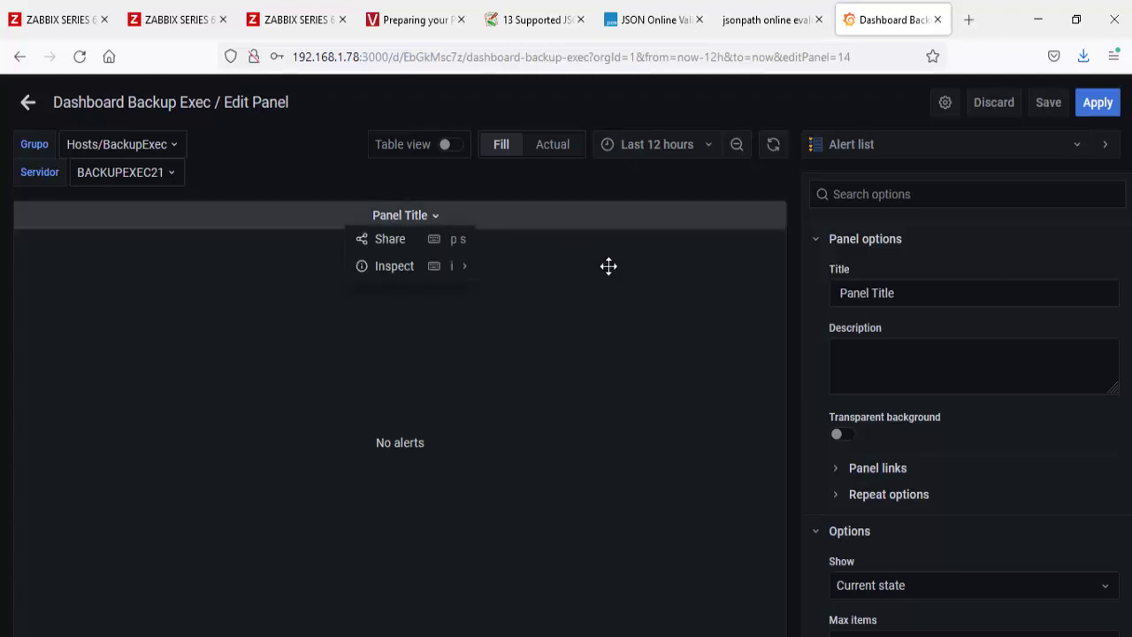
scroll(971, 420, "down", 3)
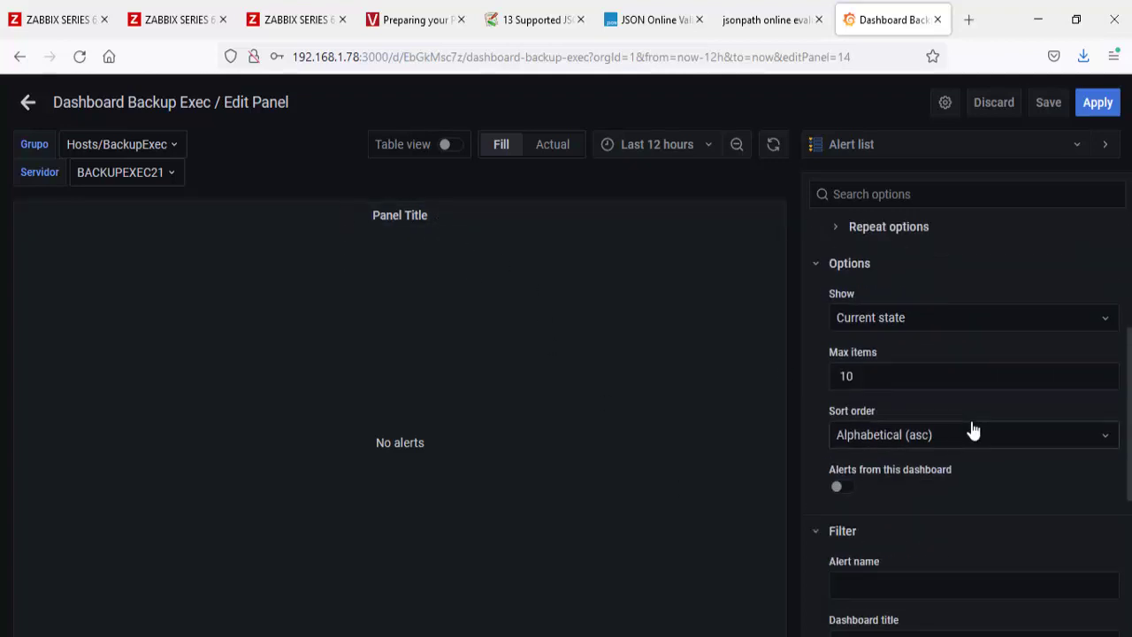
scroll(973, 431, "down", 5)
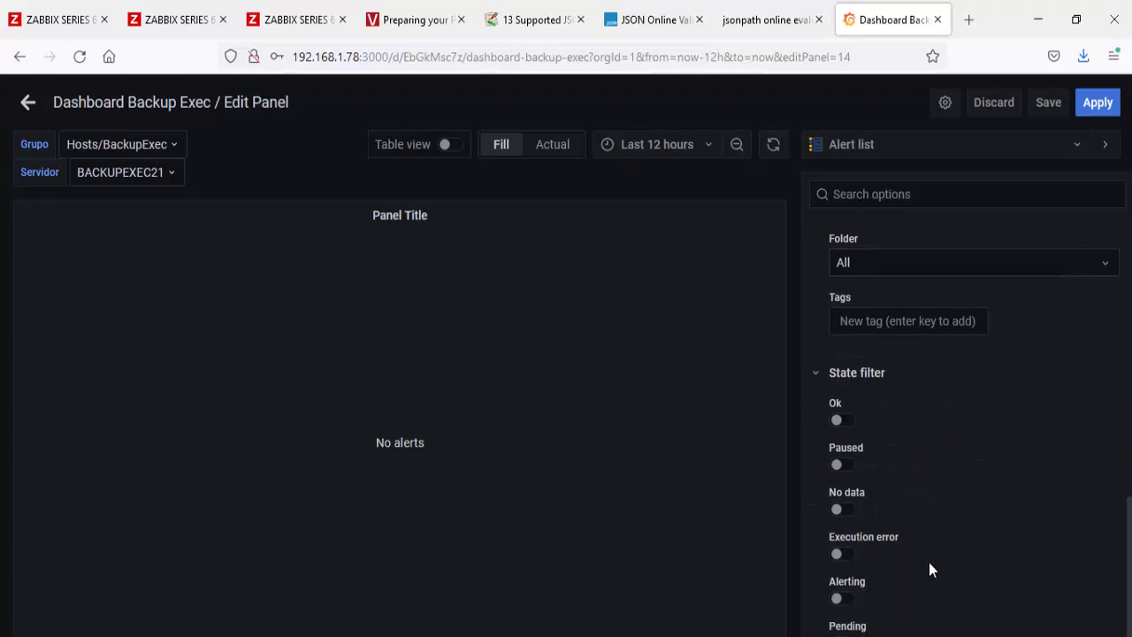
scroll(973, 495, "up", 8)
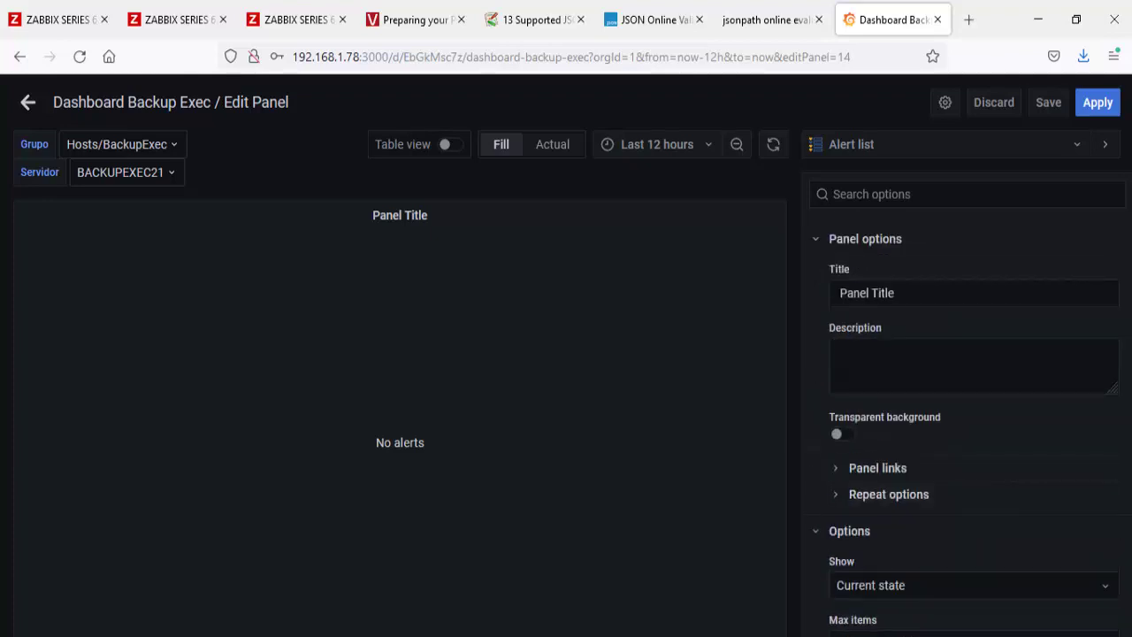
left_click(831, 148)
scroll(905, 384, "down", 8)
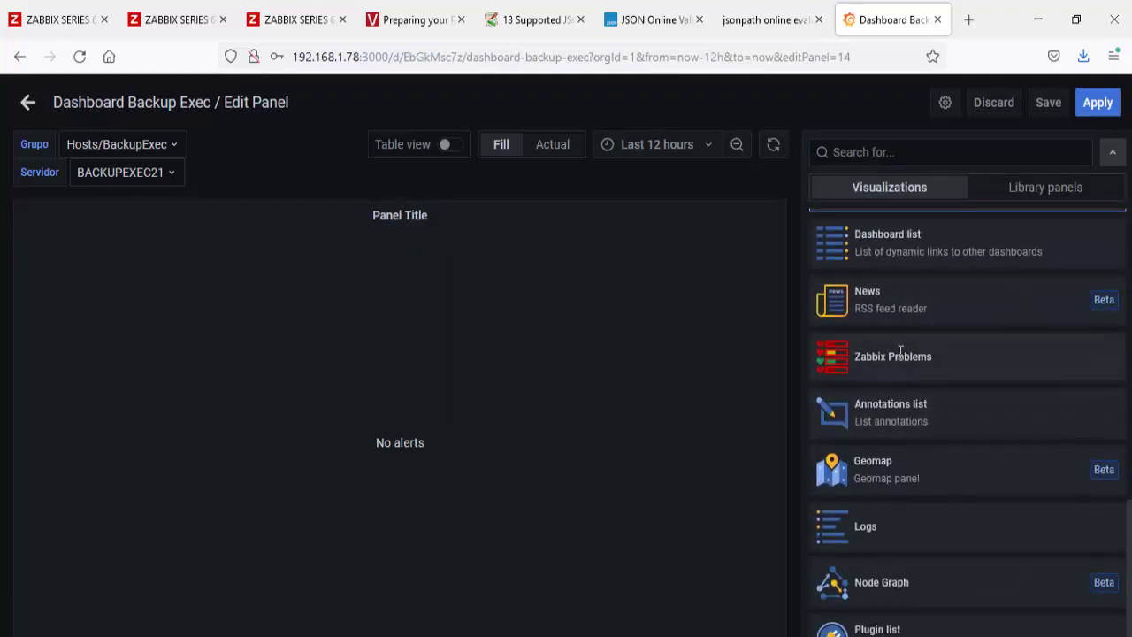
left_click(901, 354)
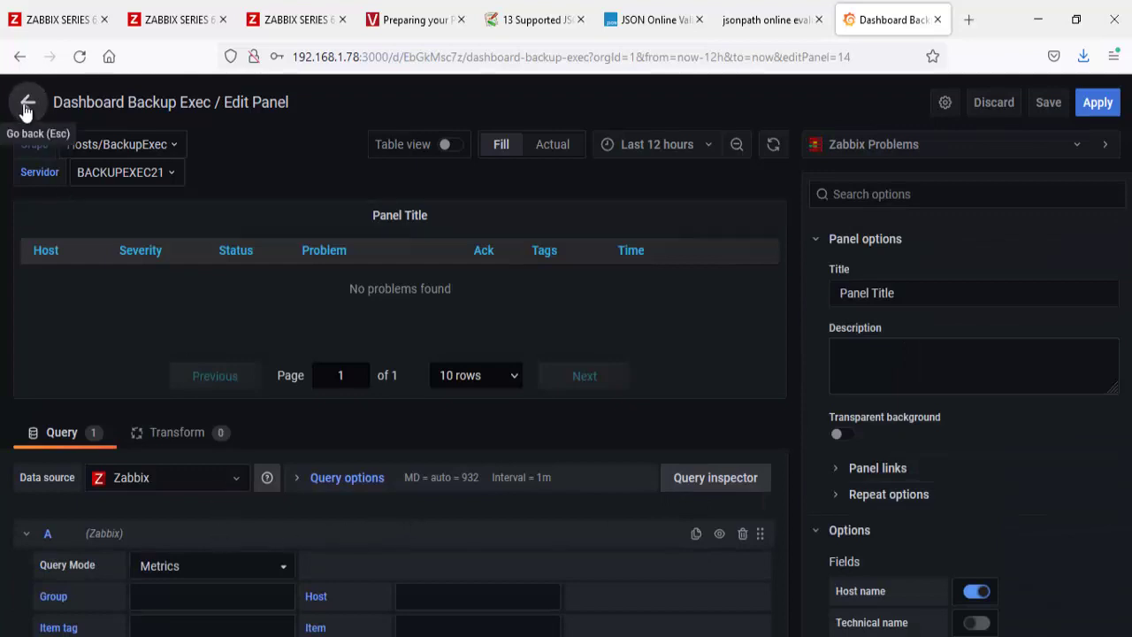
Step: Hide the Host name, Tags, Severity and Ack columns, keeping Status visible
scroll(1022, 447, "down", 1)
scroll(1021, 442, "down", 2)
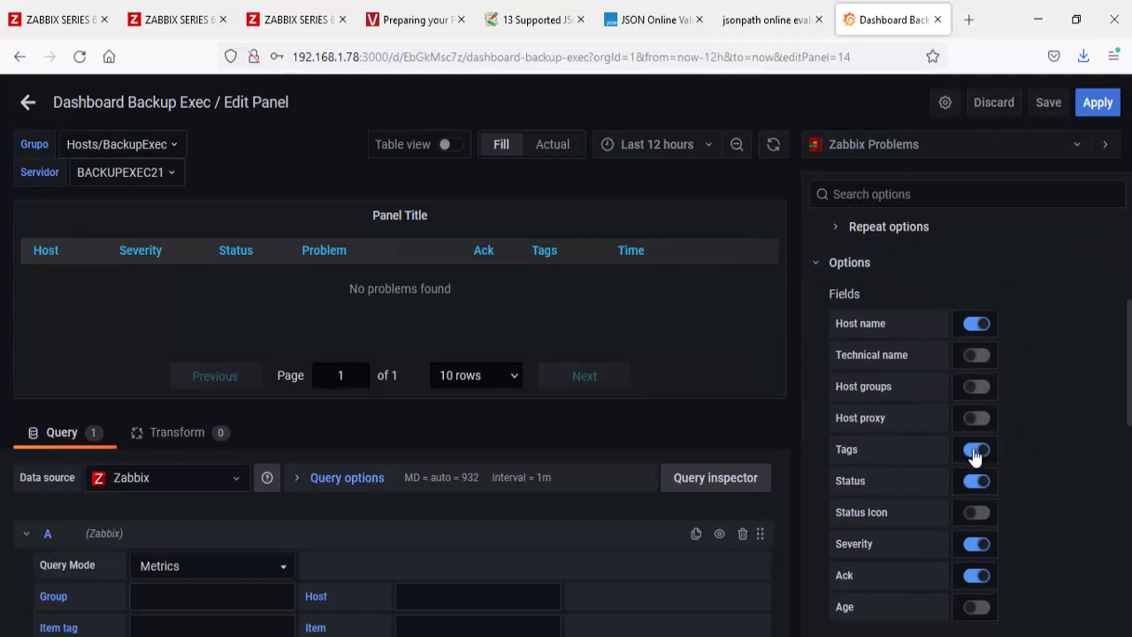
left_click(977, 326)
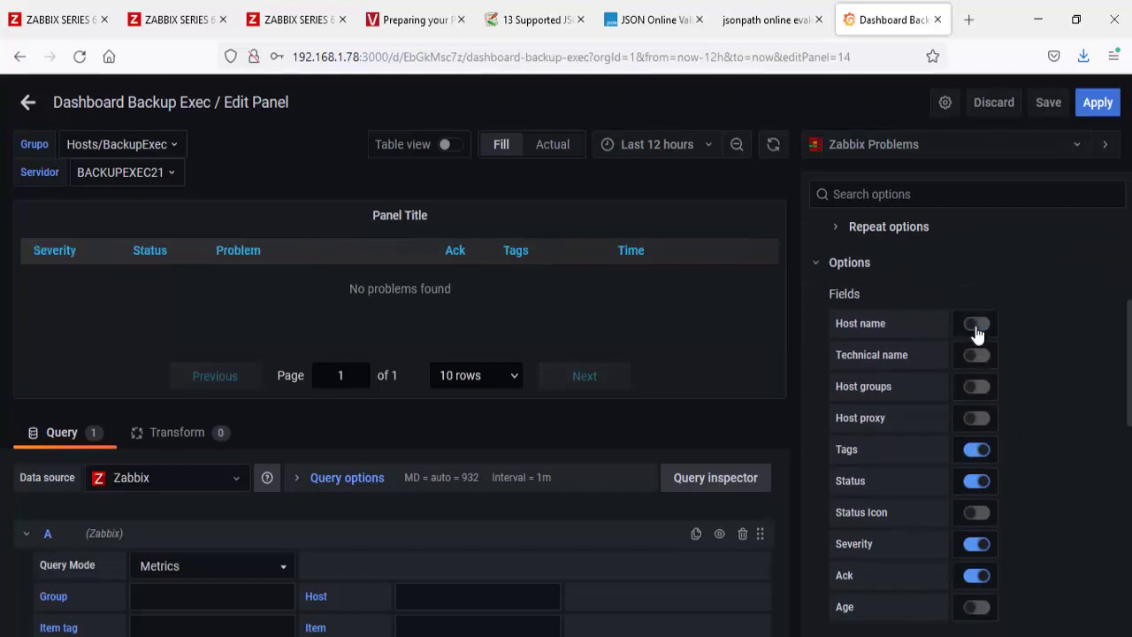
left_click(979, 452)
left_click(976, 482)
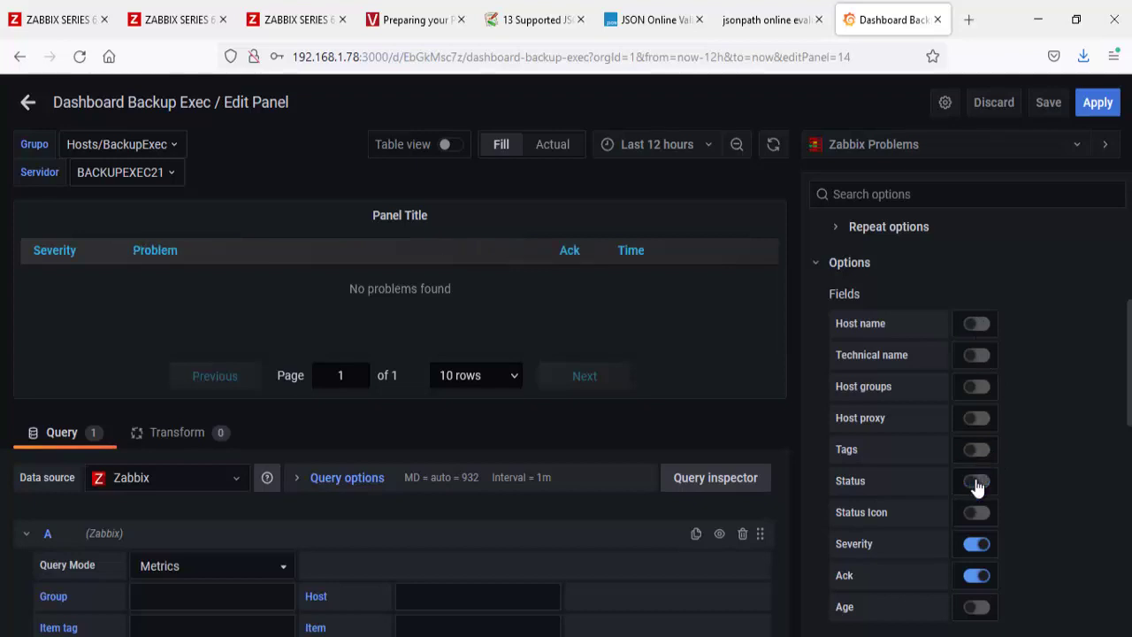
left_click(976, 482)
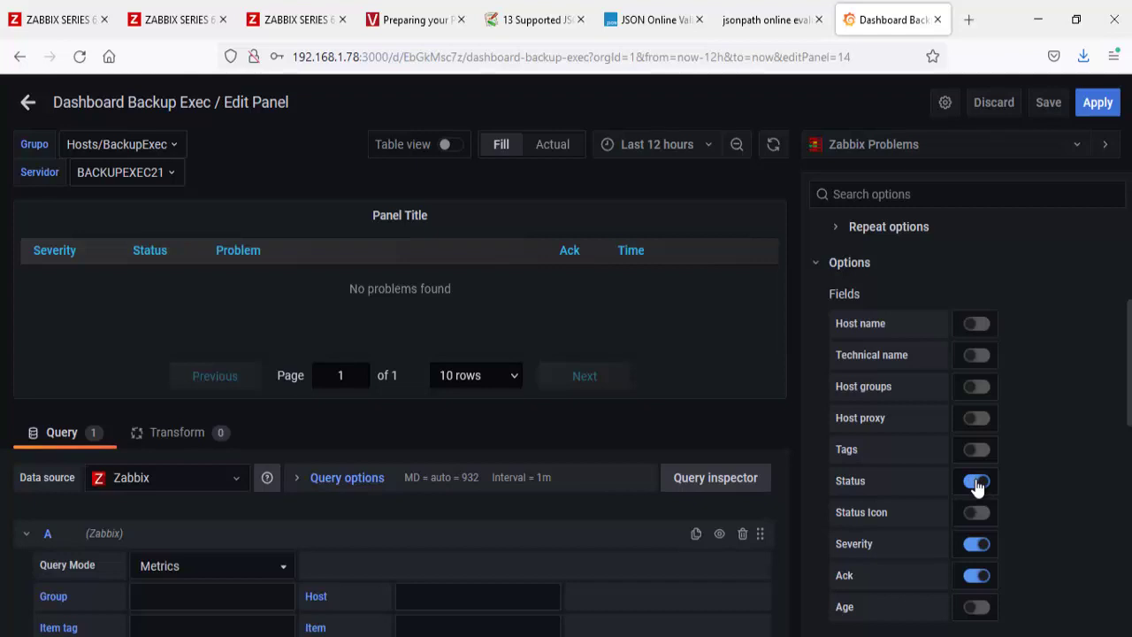
left_click(976, 545)
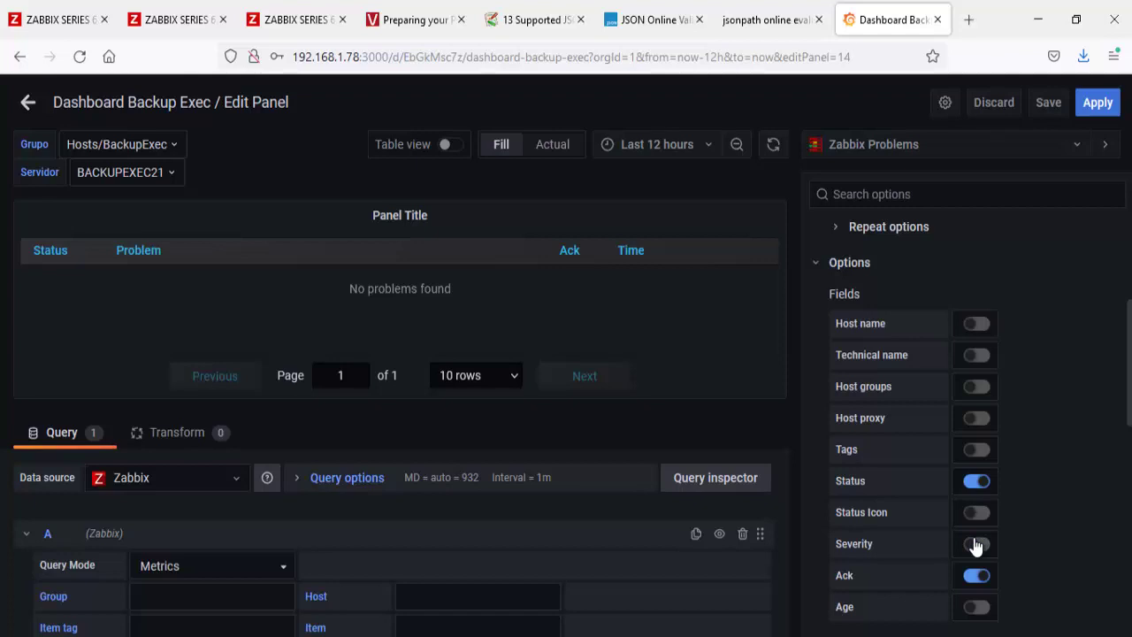
left_click(976, 580)
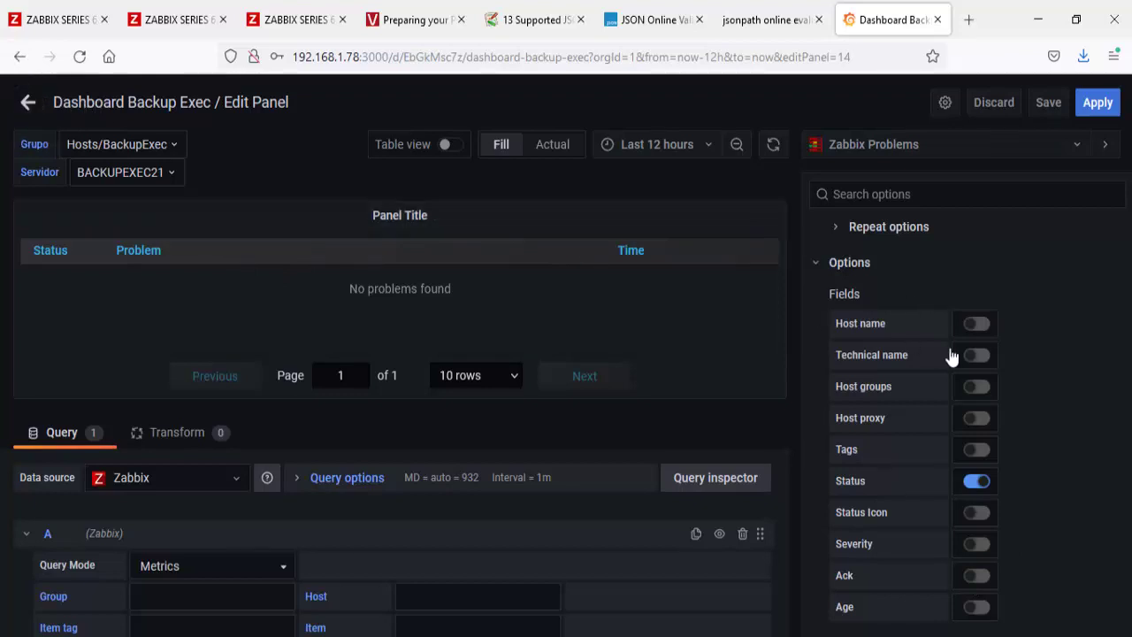
Step: Select the panel title and begin replacing it with 'Jobs com'
scroll(951, 354, "up", 3)
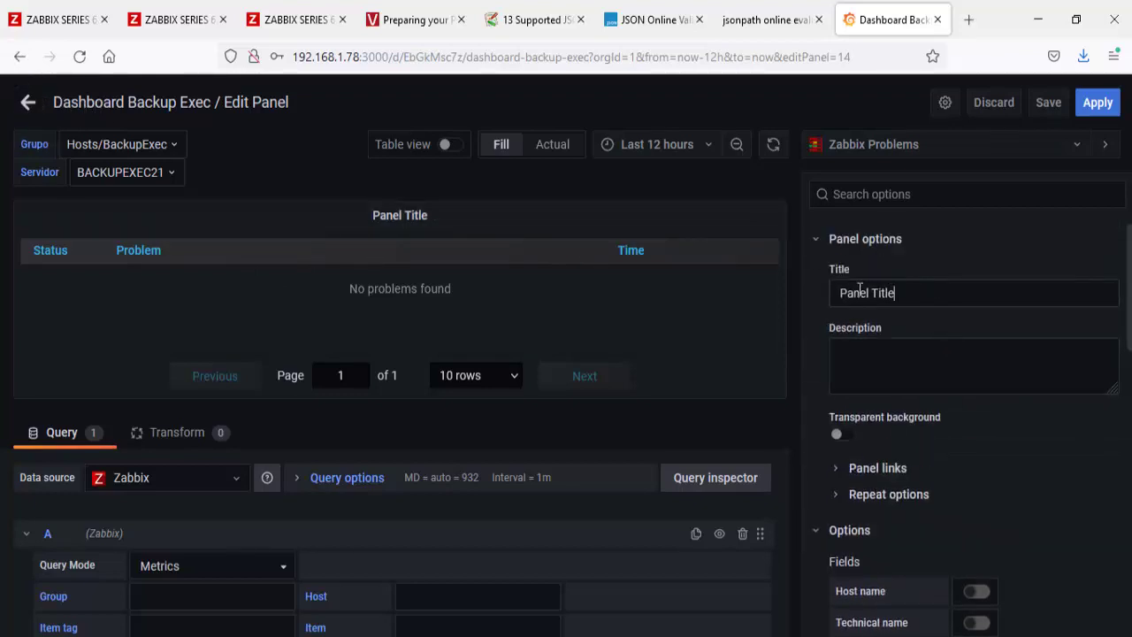
triple_click(860, 293)
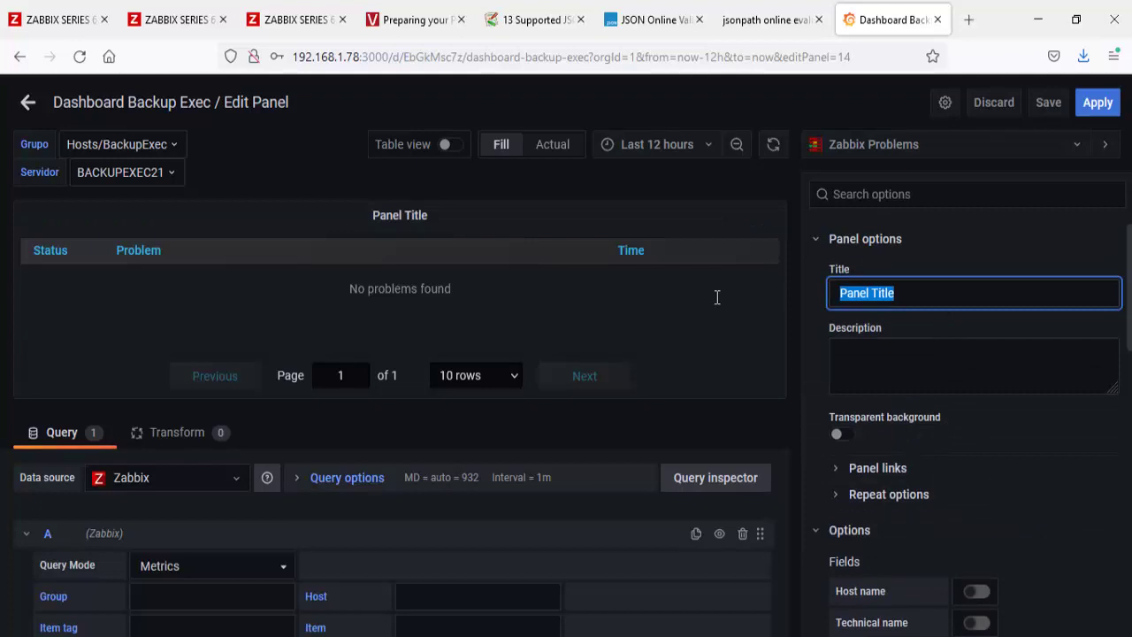
type("Jobs com Alertas!")
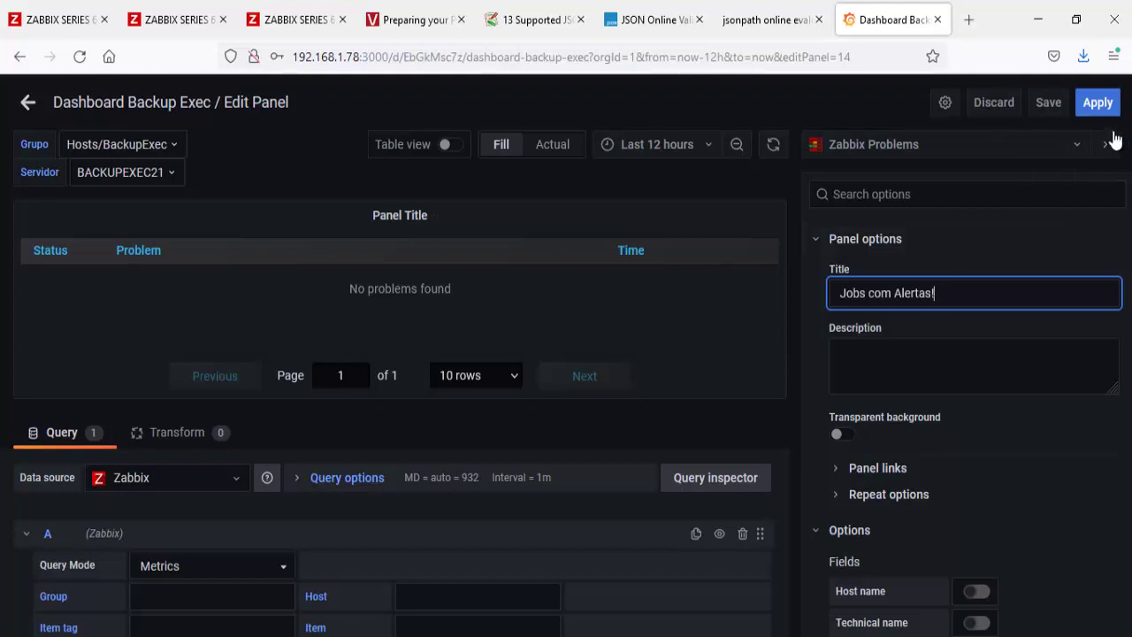
Step: Apply the Jobs com Alertas! panel, move it below the job tiles, narrow it, and save
left_click(1097, 103)
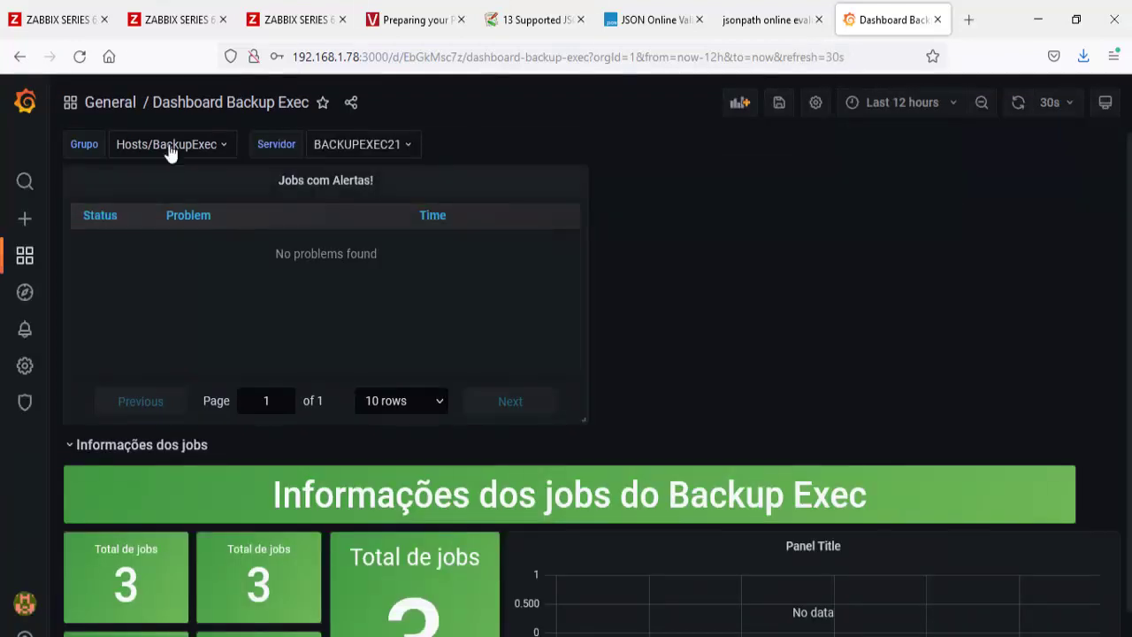
left_click_drag(386, 192, 638, 488)
scroll(645, 524, "down", 2)
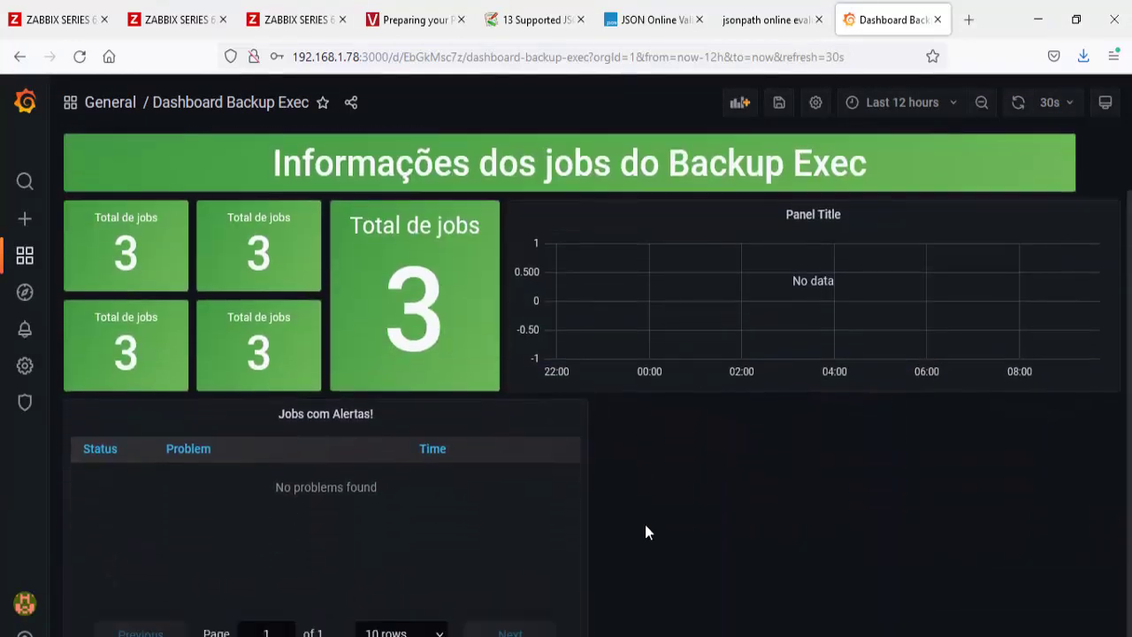
left_click_drag(584, 630, 506, 620)
scroll(498, 614, "up", 2)
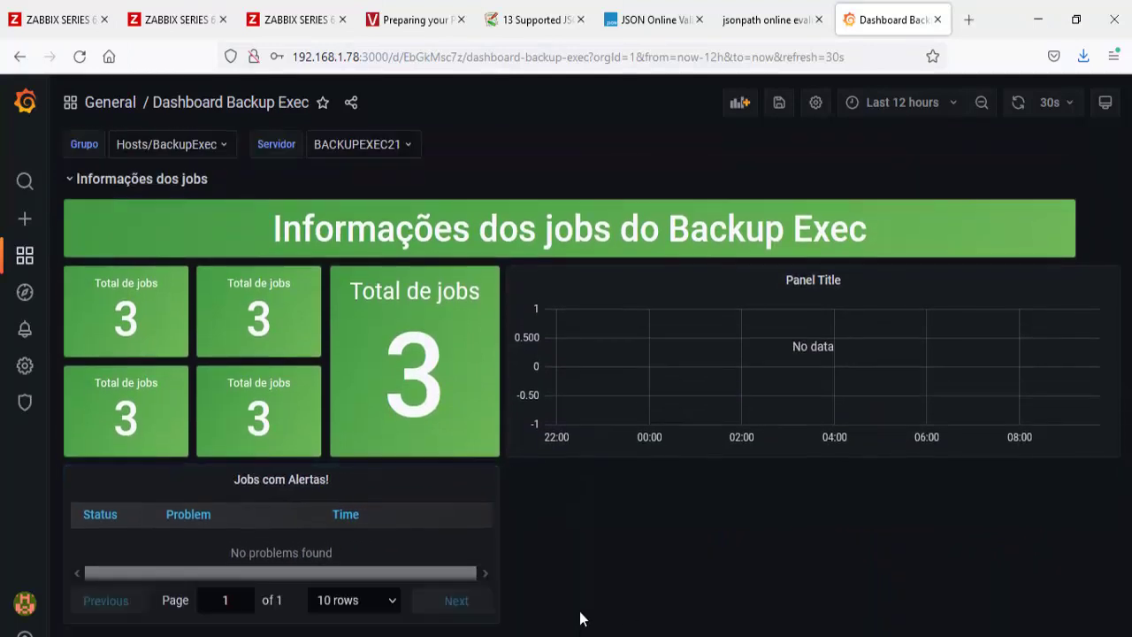
scroll(499, 619, "down", 1)
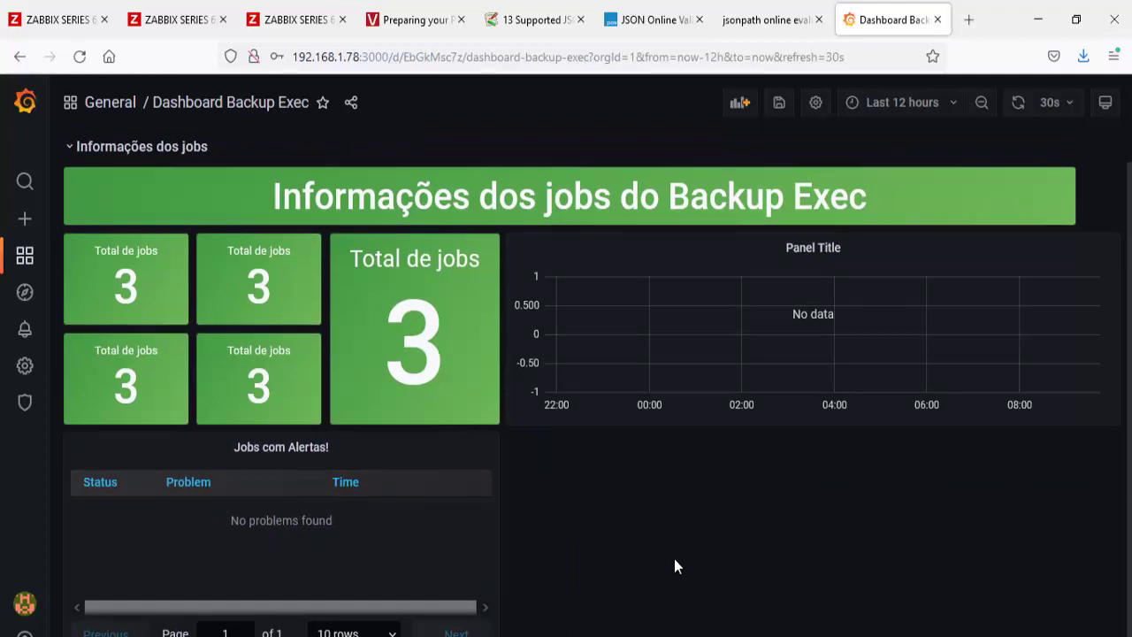
scroll(680, 556, "up", 1)
left_click(785, 110)
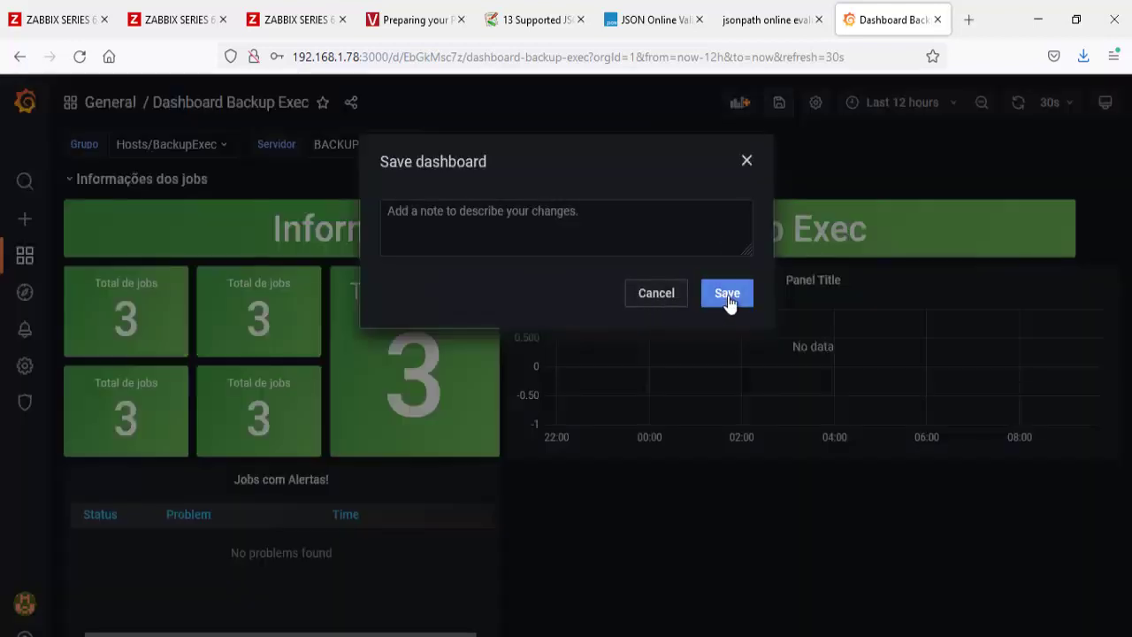
left_click(729, 294)
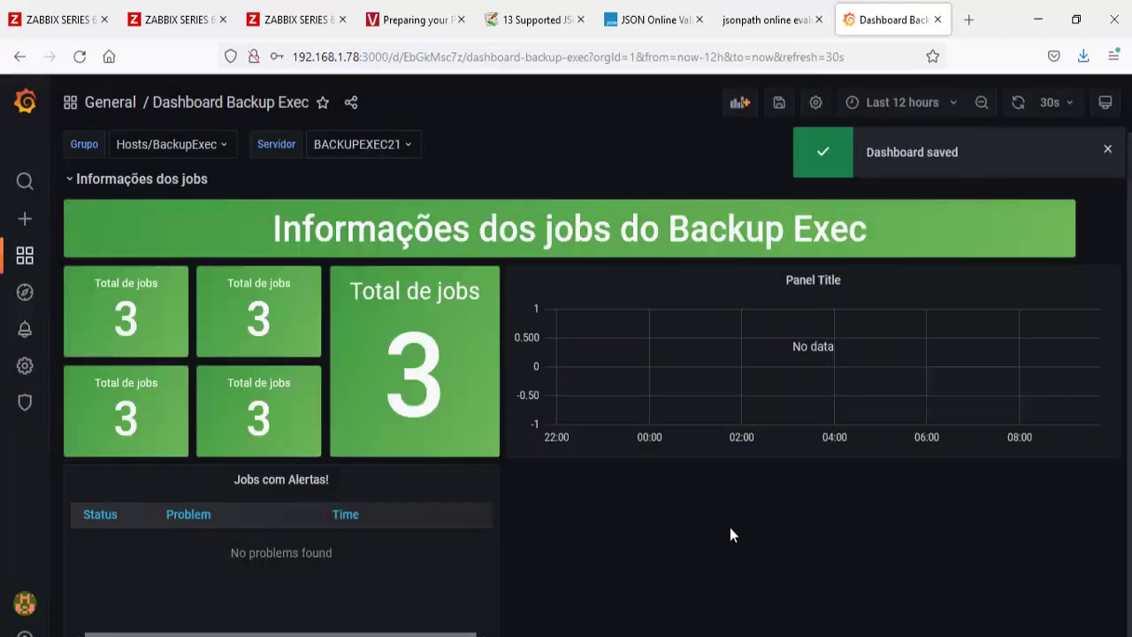
Step: Add an empty panel and make it a Bar gauge
left_click(740, 103)
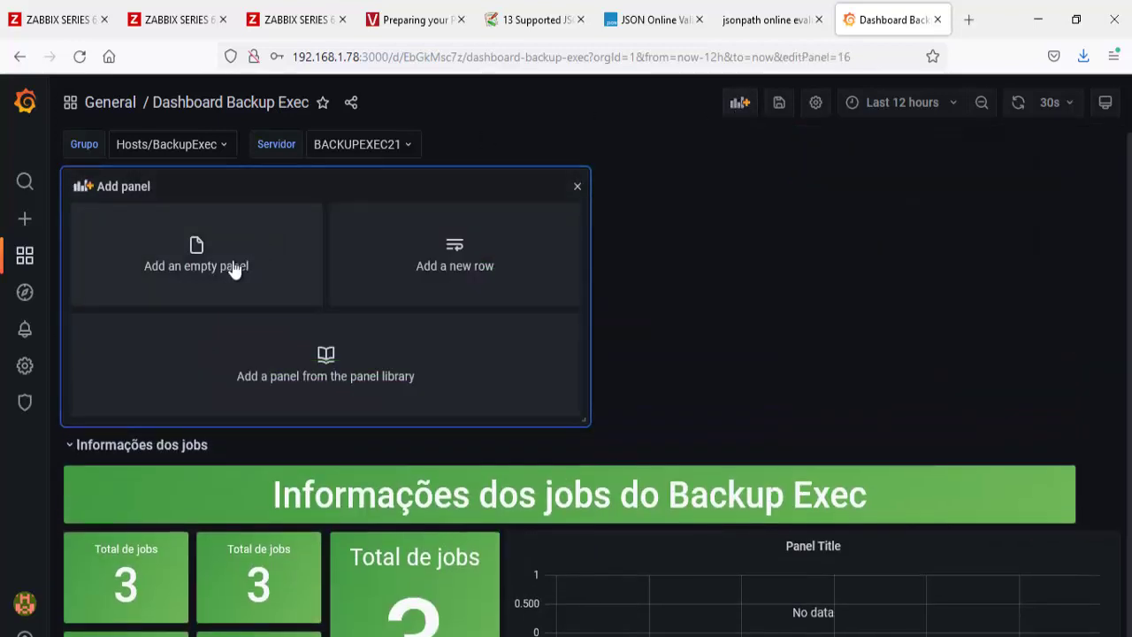
left_click(232, 264)
left_click(889, 147)
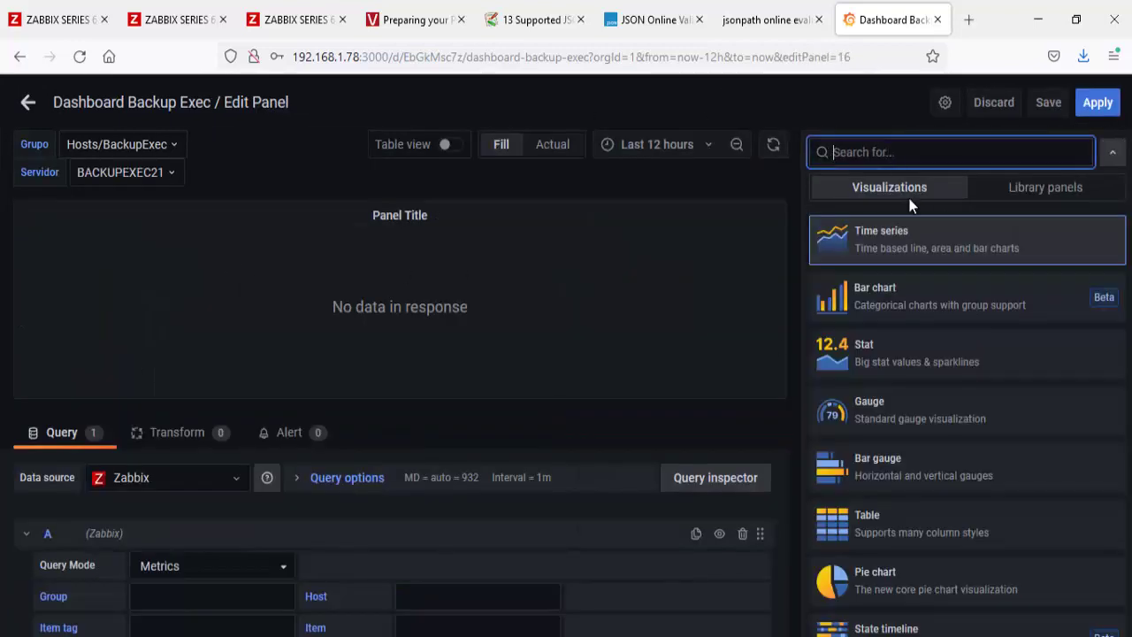
left_click(888, 469)
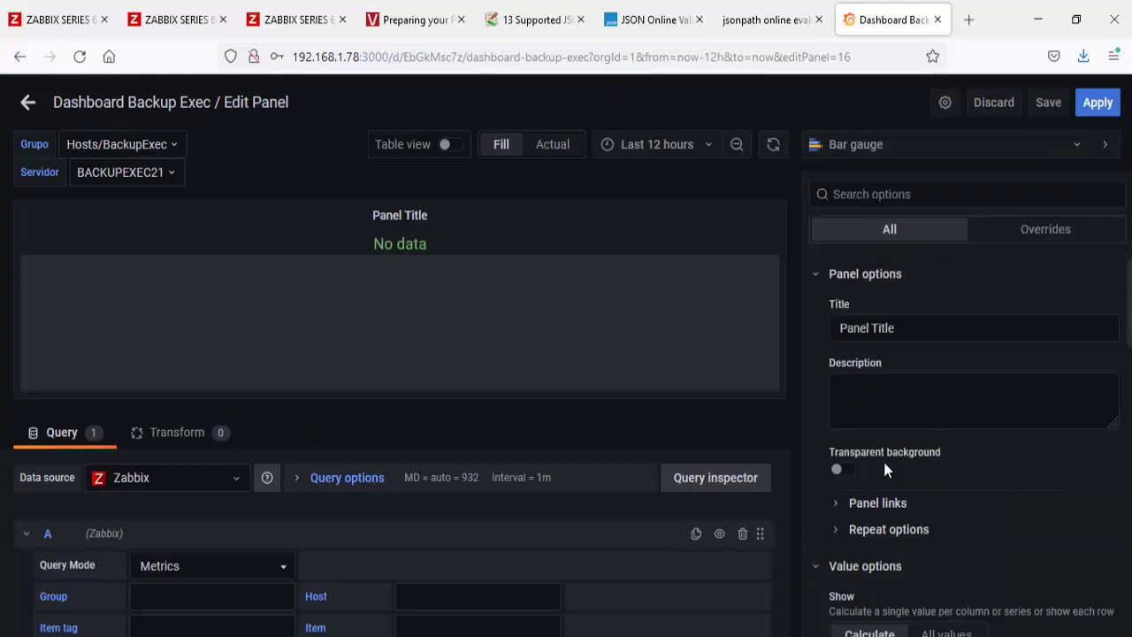
Step: Title the bar gauge 'Status dos jobs!' and apply it
left_click(933, 327)
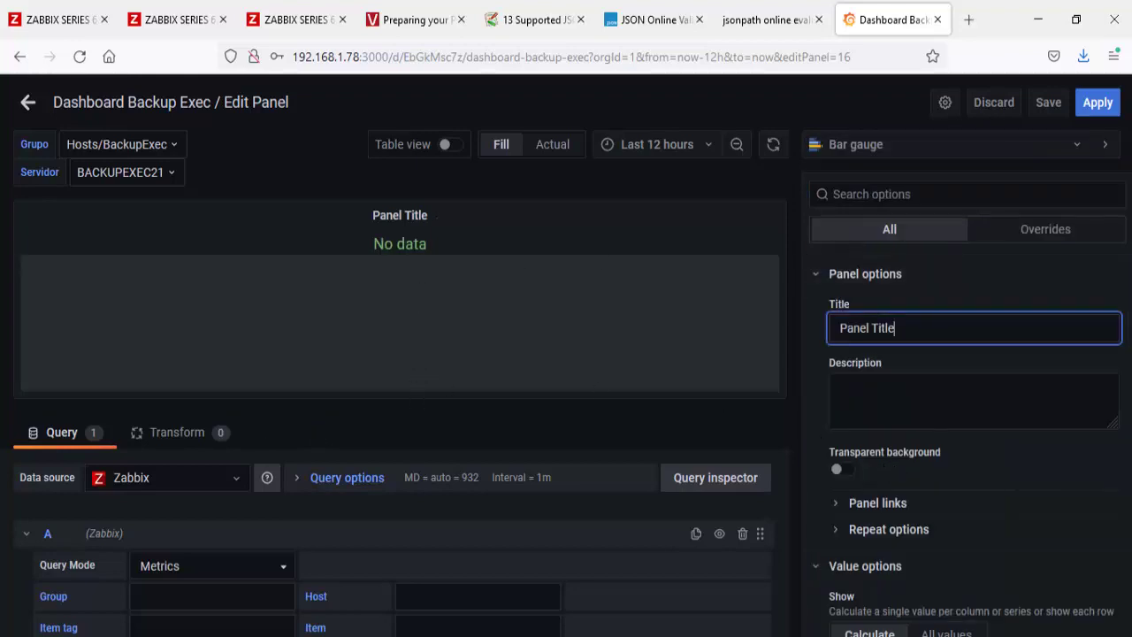
key("Escape")
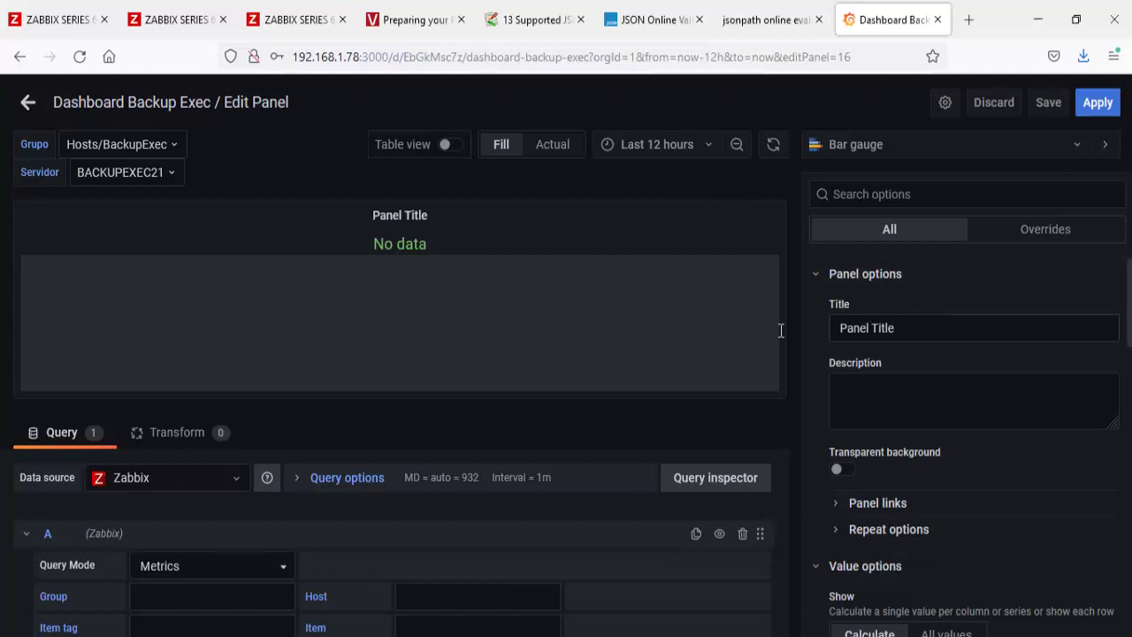
left_click_drag(898, 327, 819, 326)
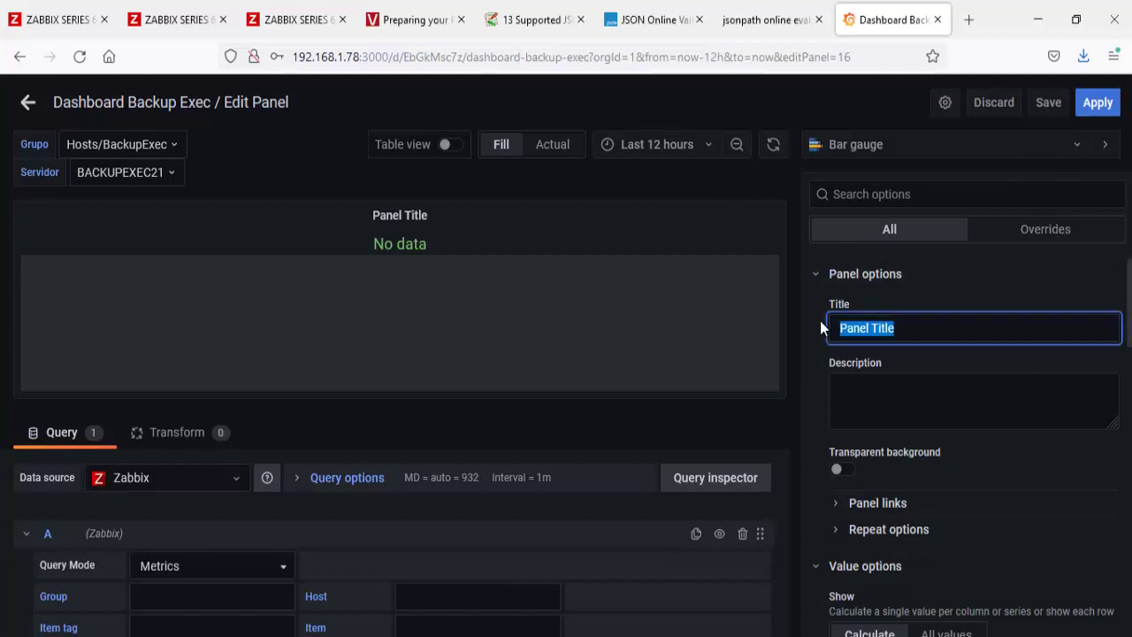
type("Status dos jobs")
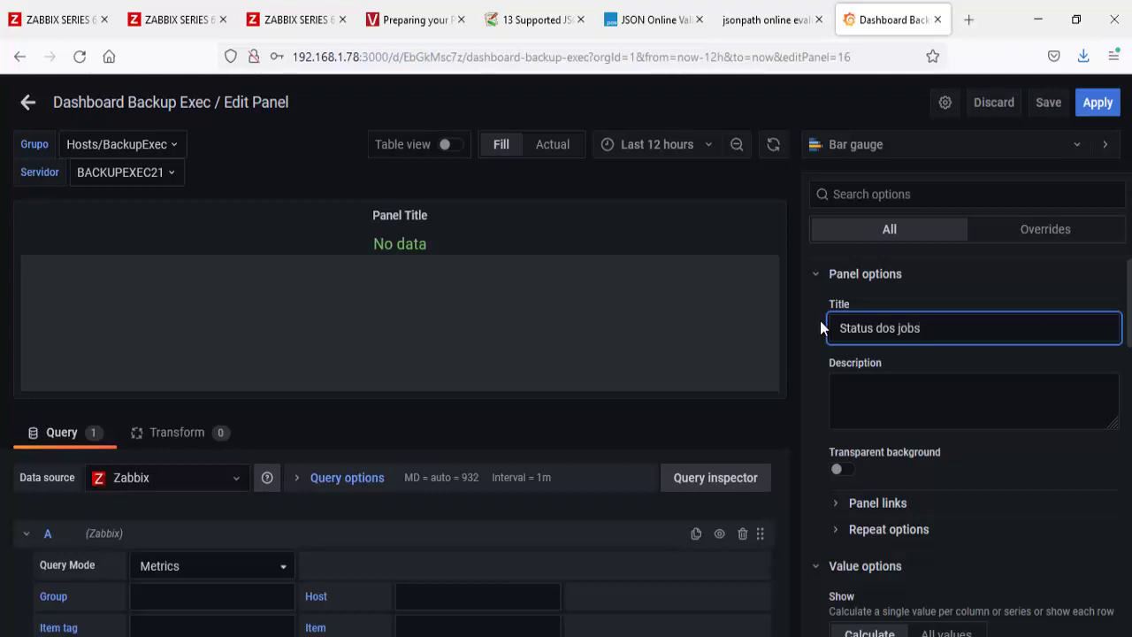
type("!")
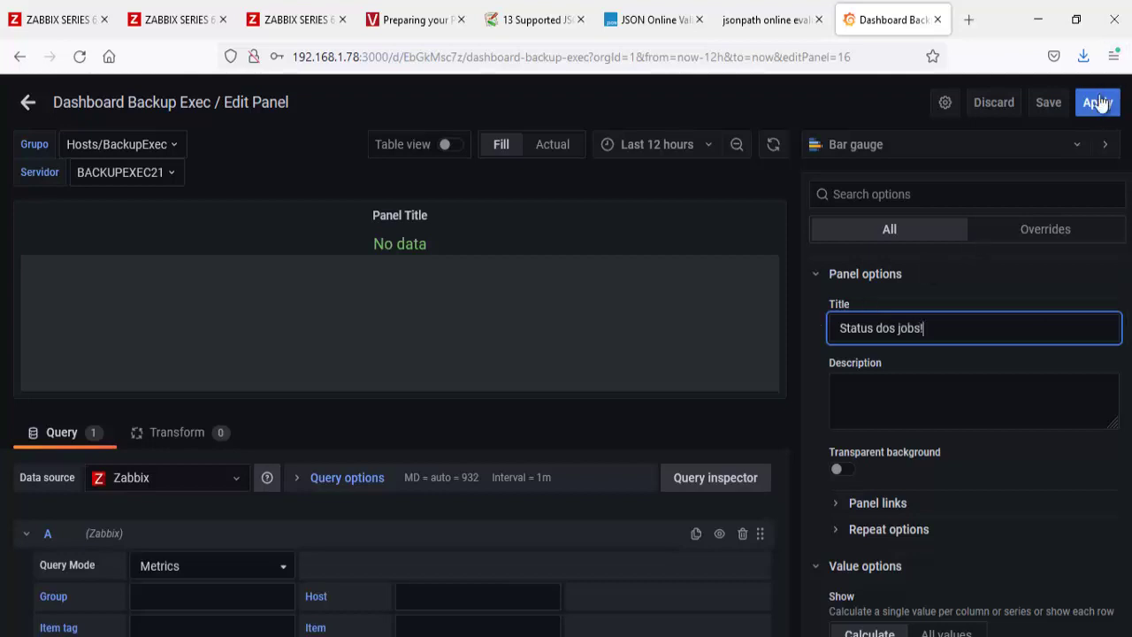
left_click(1102, 102)
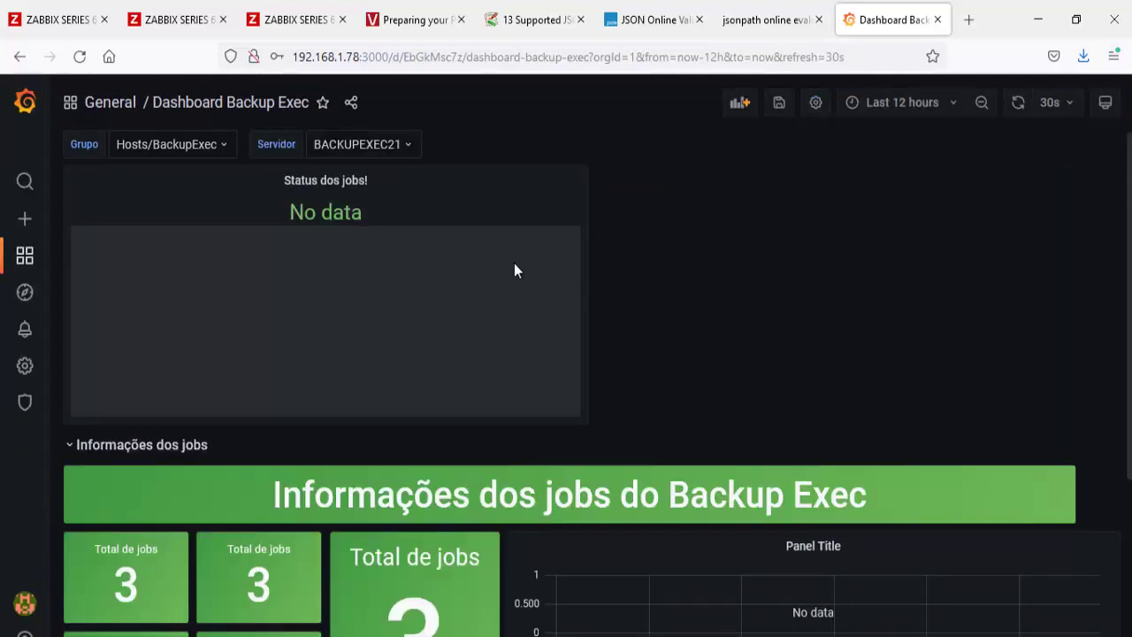
Step: Move Status dos jobs! beside Jobs com Alertas!, save, and toggle the Informações dos jobs row
left_click_drag(422, 177, 877, 481)
scroll(877, 480, "down", 1)
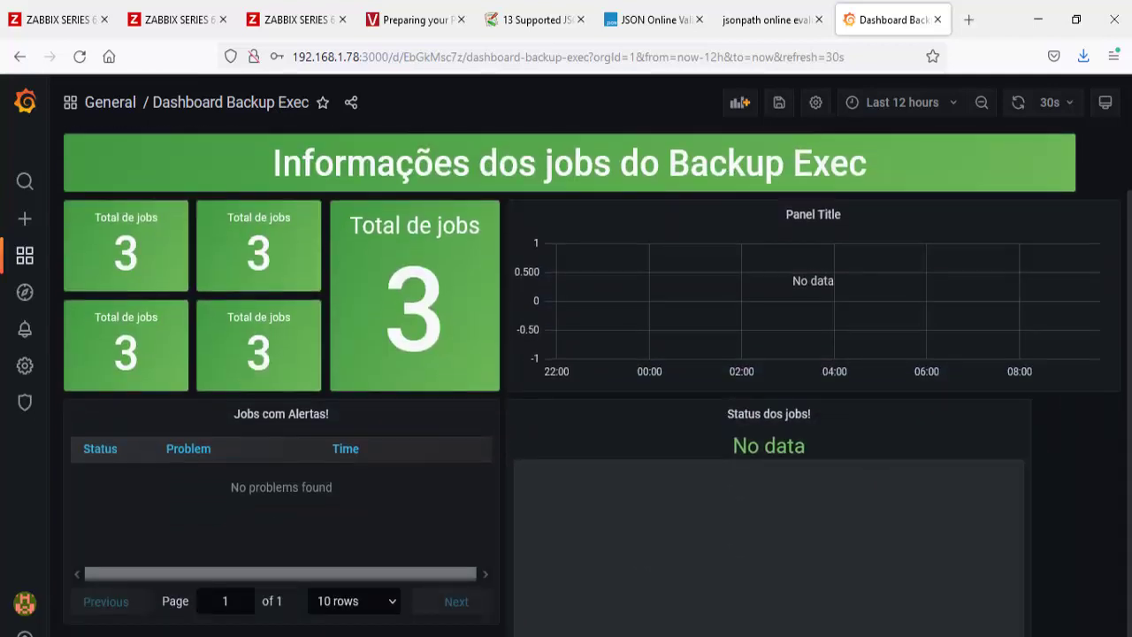
scroll(1068, 483, "up", 1)
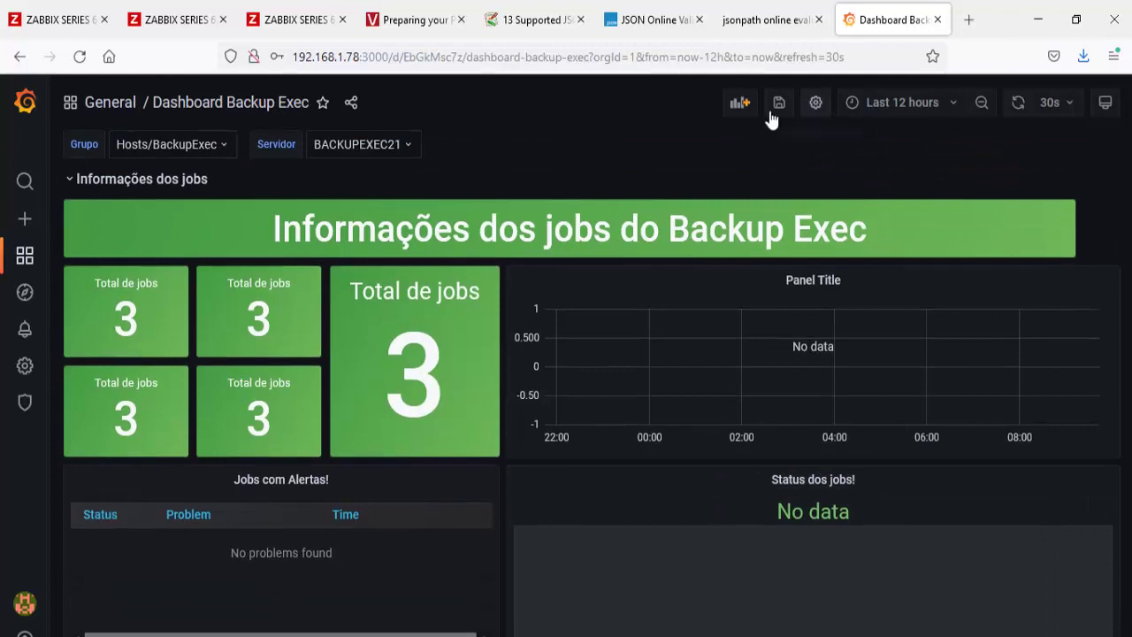
left_click(778, 103)
left_click(716, 302)
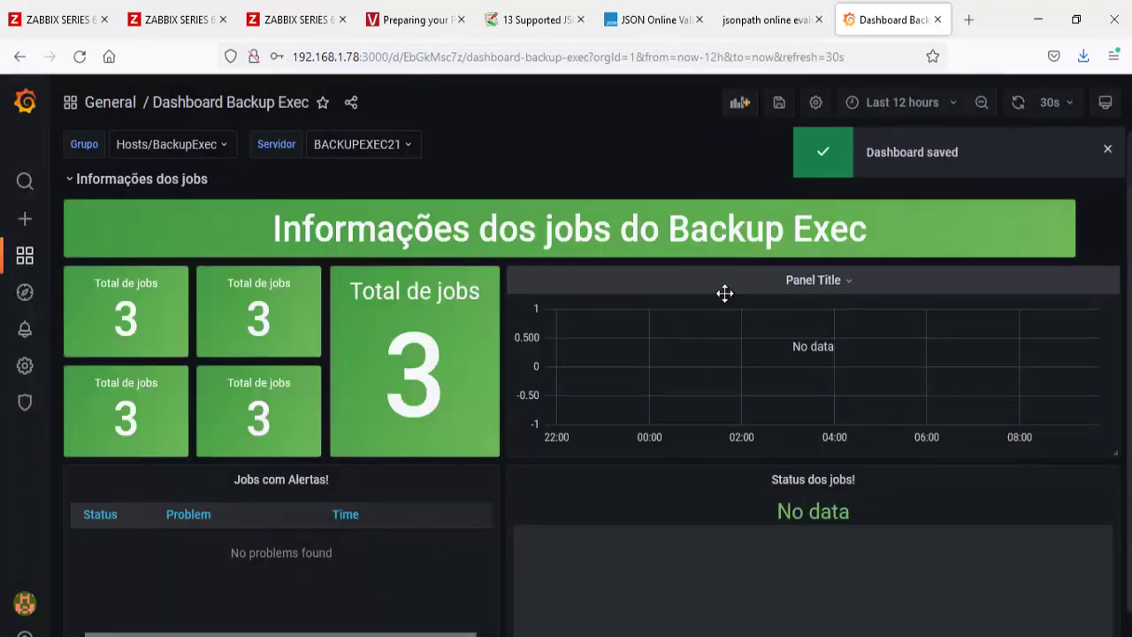
left_click(70, 181)
left_click(71, 181)
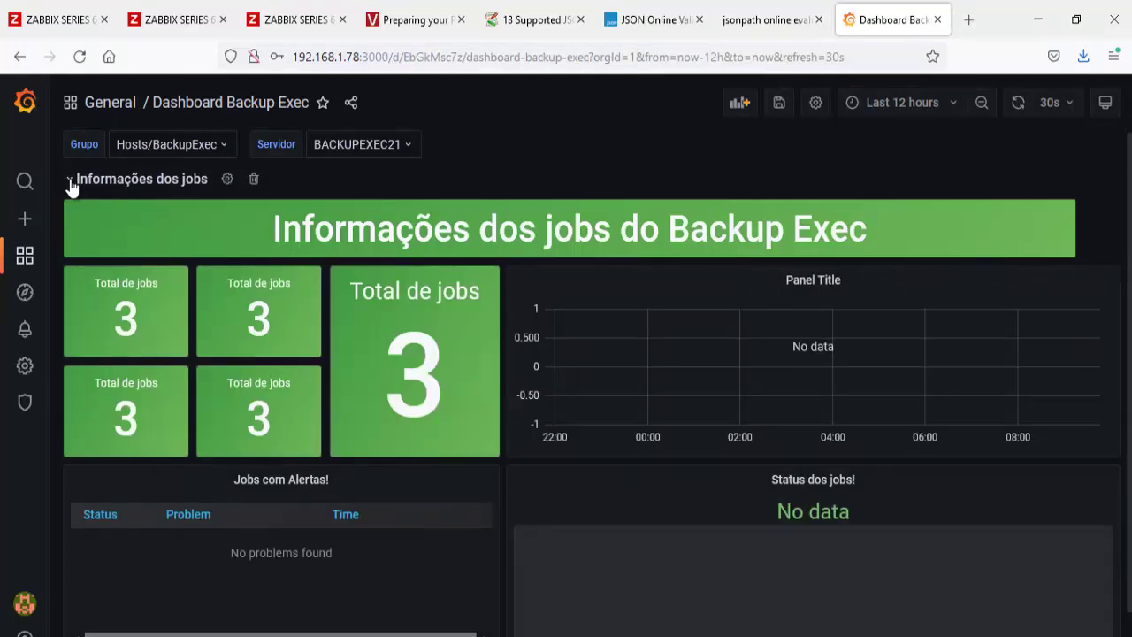
Step: Copy the 'Informacoes do job' tag text from Zabbix latest data and return to Grafana
left_click(40, 19)
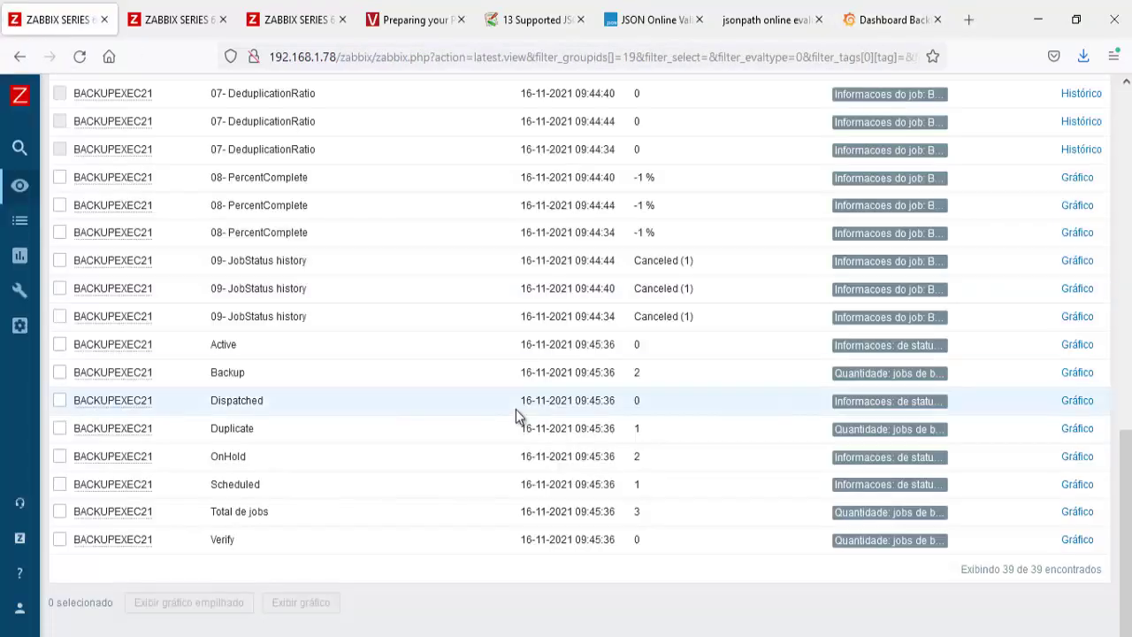
scroll(515, 409, "up", 3)
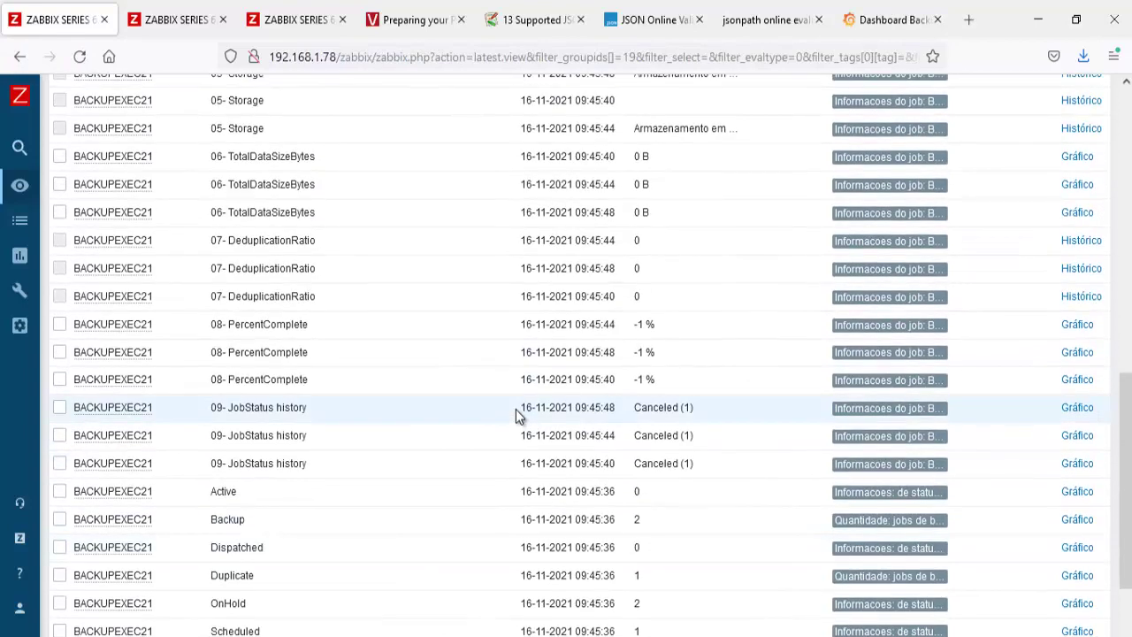
left_click_drag(306, 325, 216, 326)
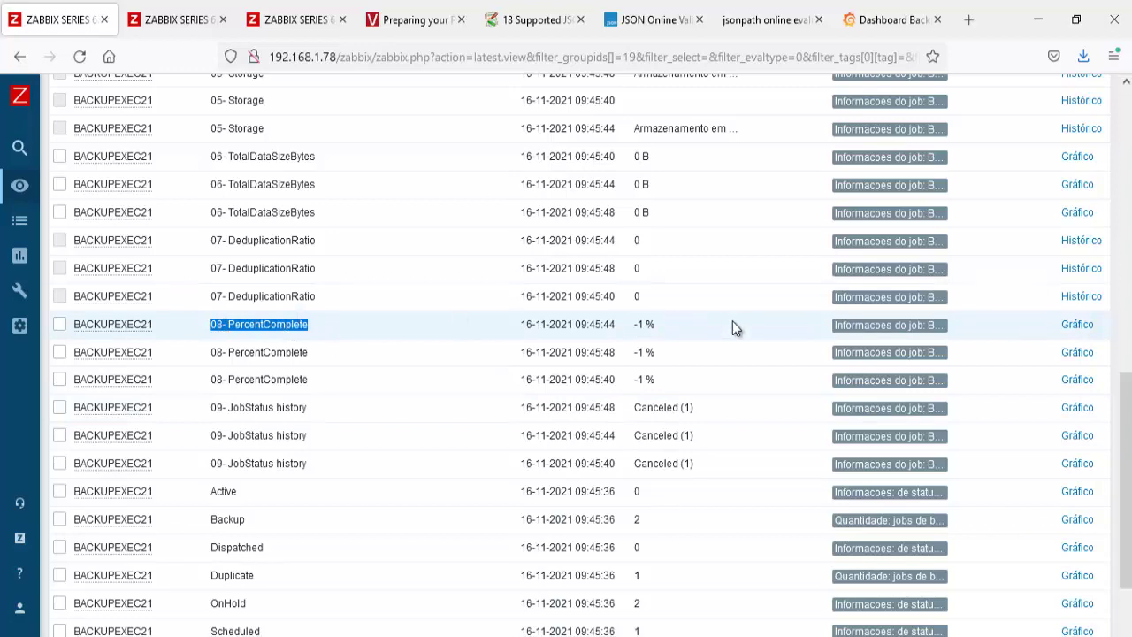
left_click(922, 351)
left_click_drag(922, 351, 835, 352)
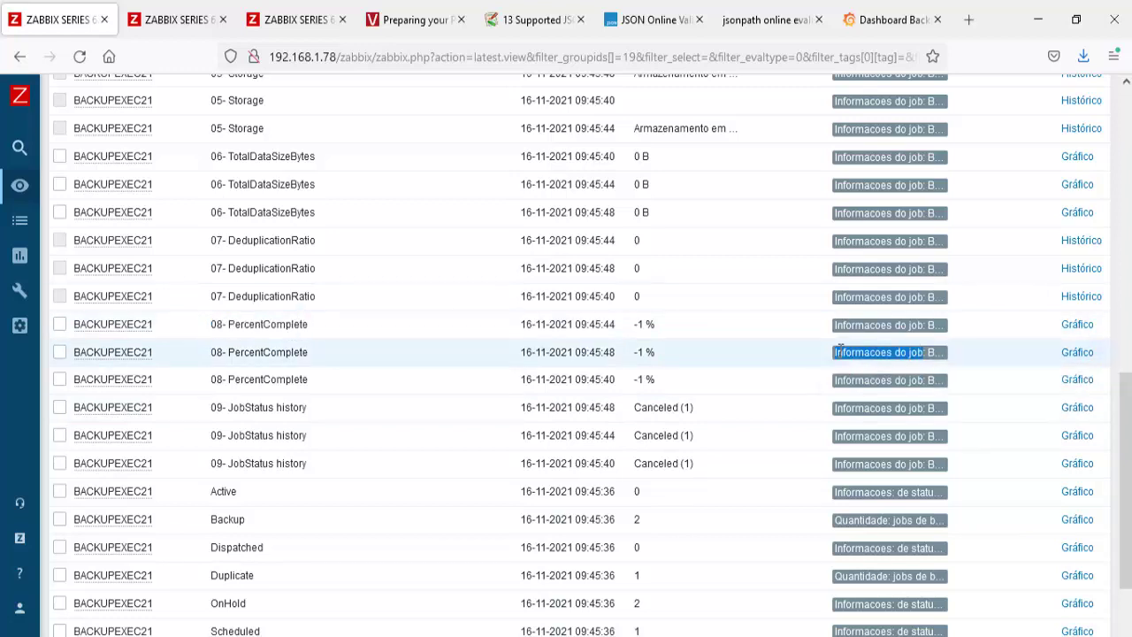
right_click(860, 357)
left_click(871, 366)
left_click(849, 27)
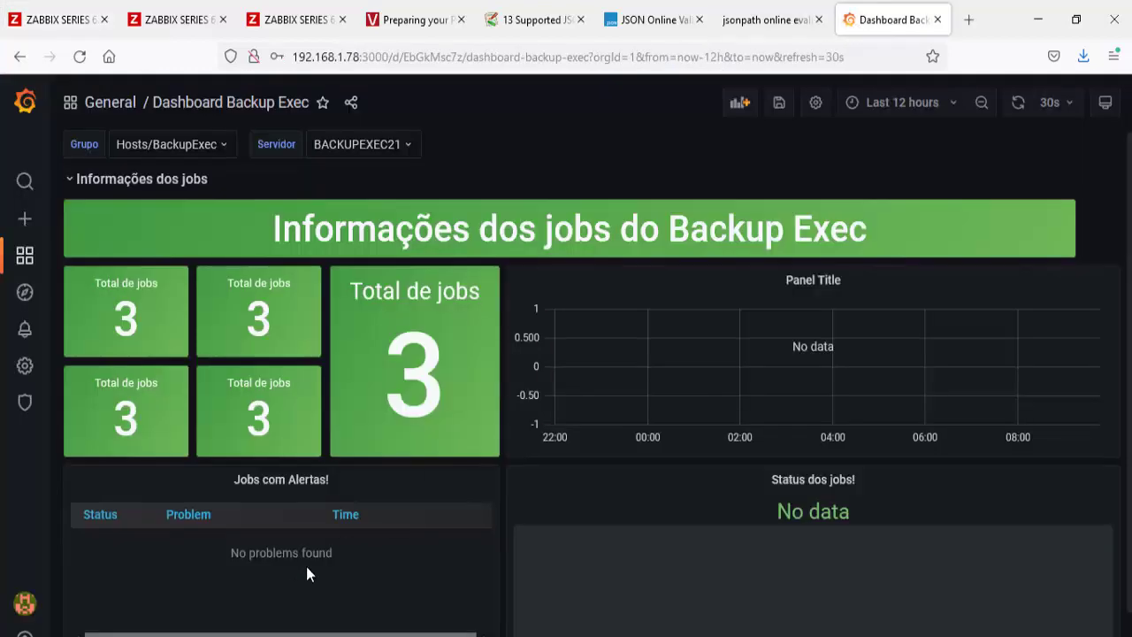
Step: Set the Status dos jobs! panel query group to $Grupo and host to $Servidor
scroll(301, 571, "down", 1)
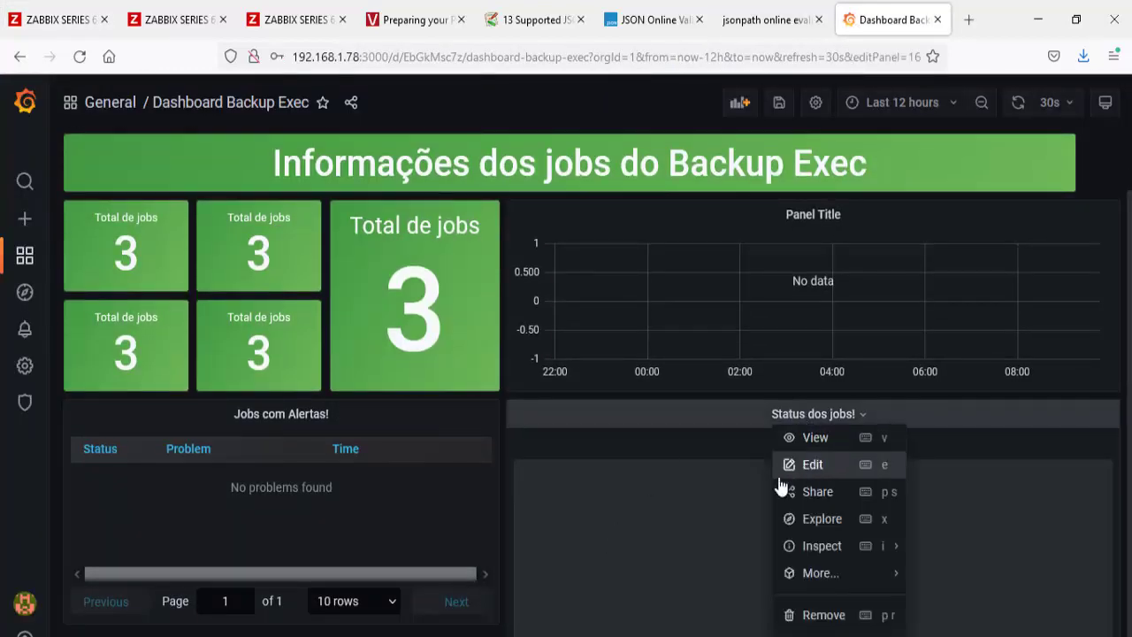
left_click(799, 467)
left_click(211, 599)
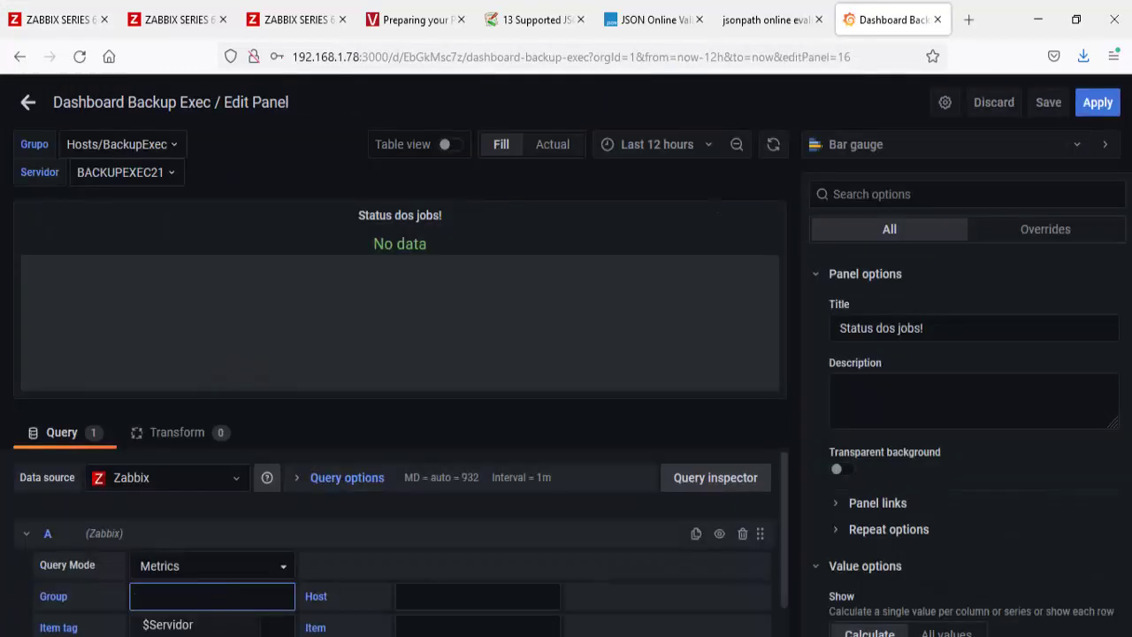
type("$Grupo")
left_click(445, 602)
left_click(414, 628)
Step: Set the query's item tag filter to /Informacoes do job/
scroll(253, 581, "down", 2)
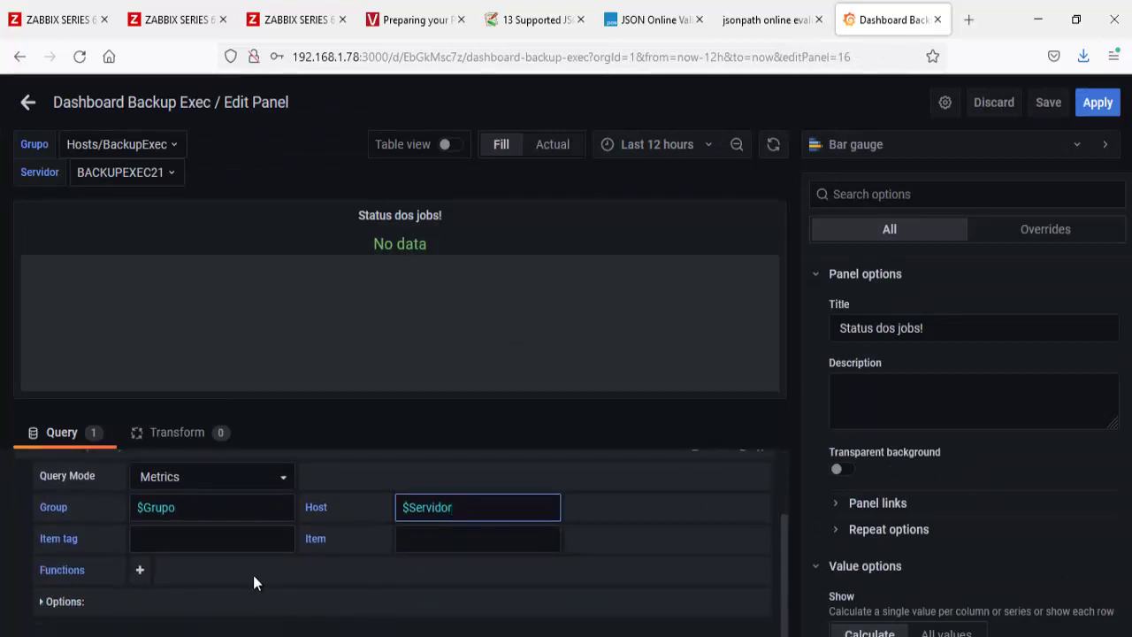
left_click(239, 541)
type("/")
key("ctrl+v")
type("/")
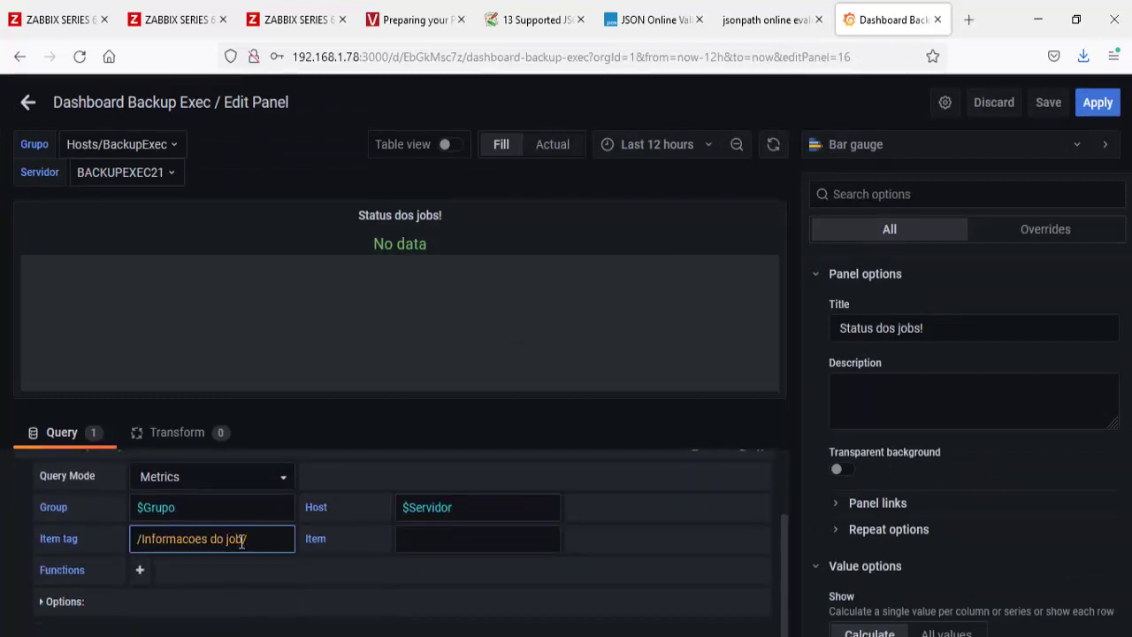
left_click(434, 541)
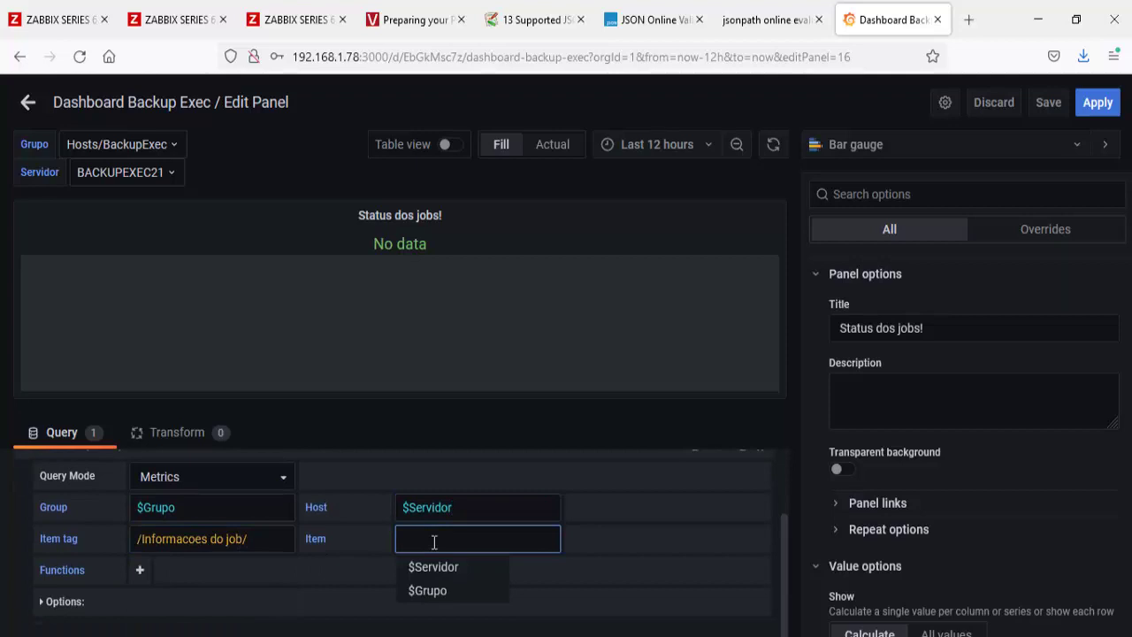
left_click(468, 538)
left_click(260, 539)
left_click_drag(242, 539, 84, 540)
key("BackSpace")
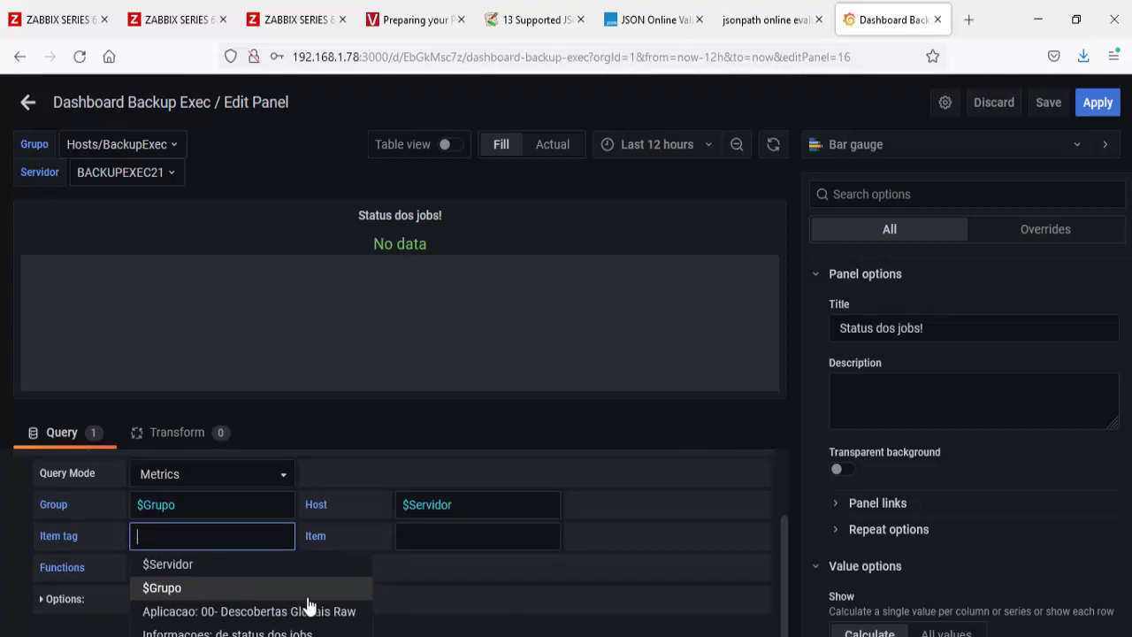
left_click(485, 631)
left_click(240, 538)
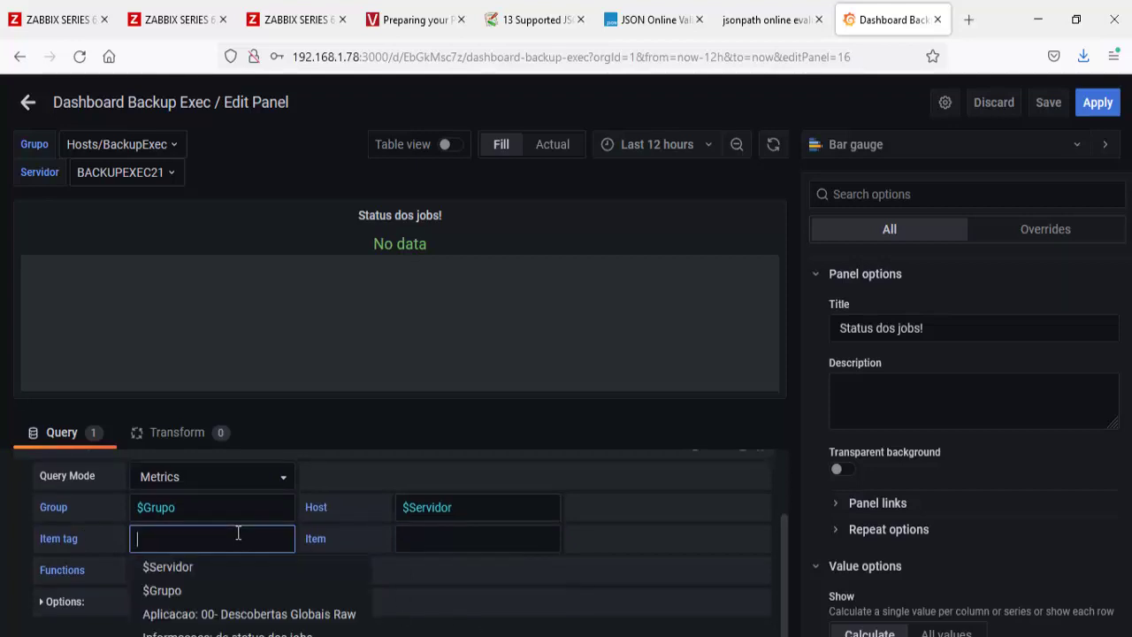
key("ctrl+v")
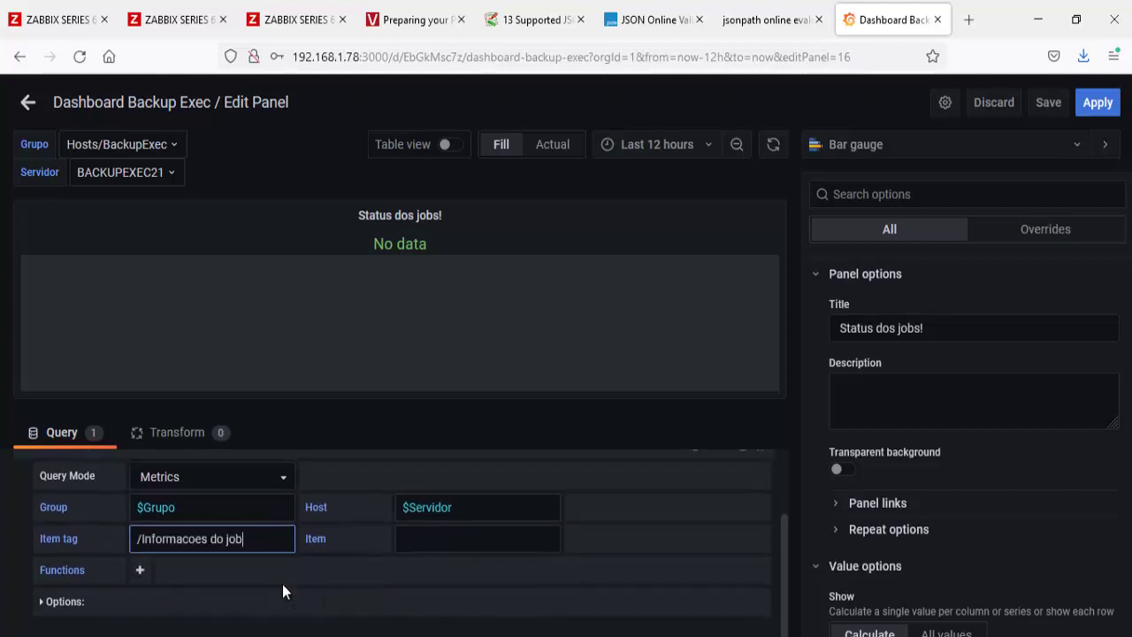
left_click(408, 524)
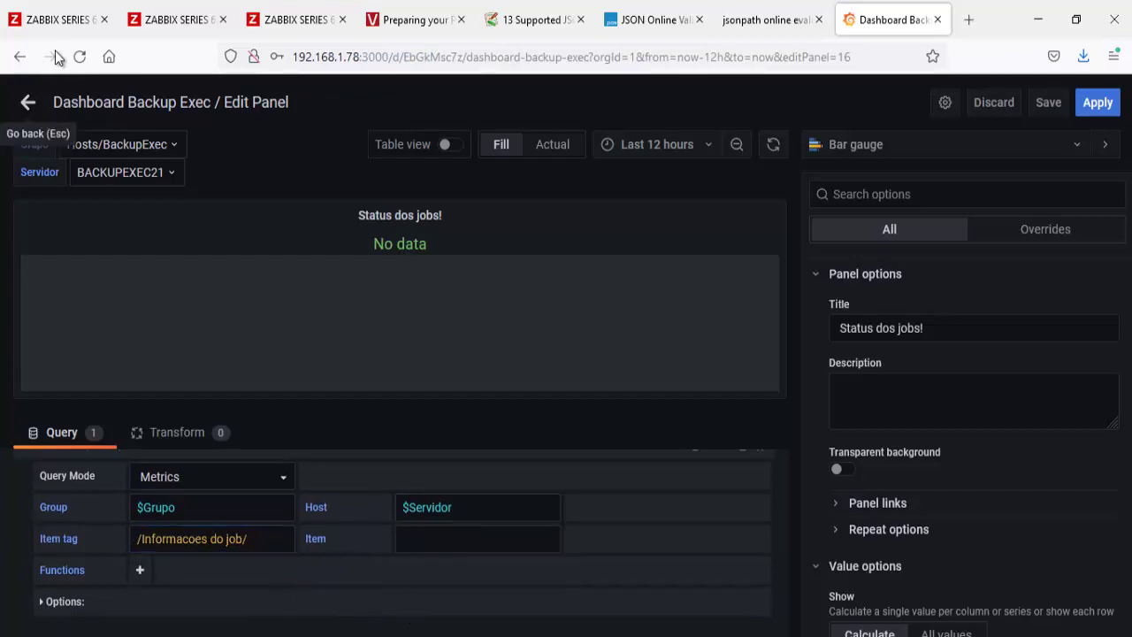
Step: Copy the item name 08- PercentComplete from Zabbix latest data
left_click(53, 19)
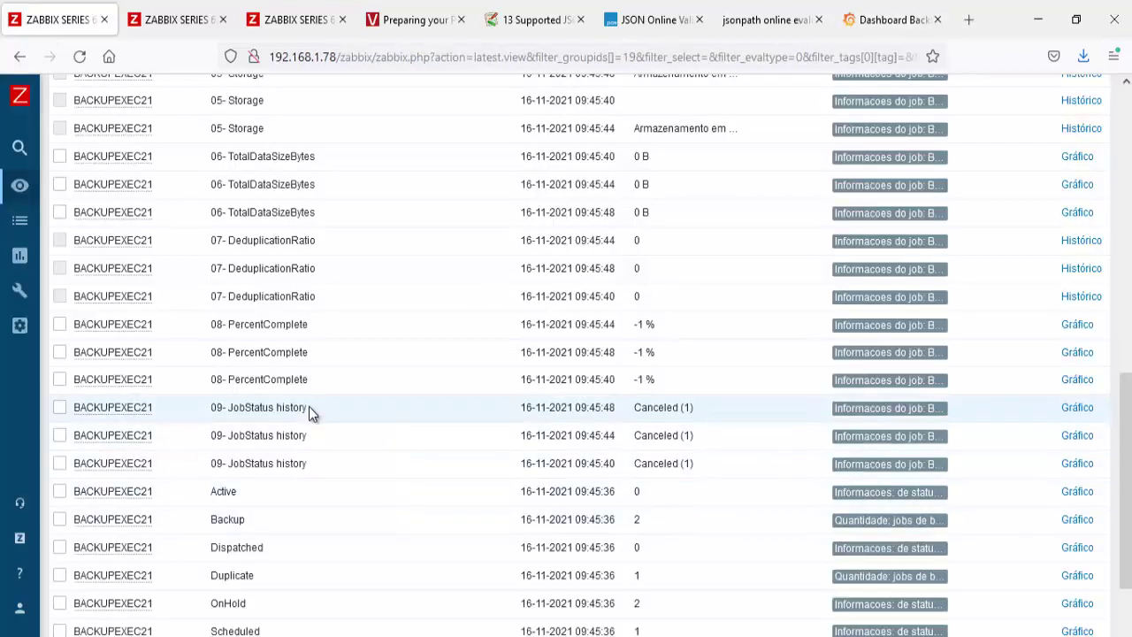
left_click_drag(309, 353, 216, 352)
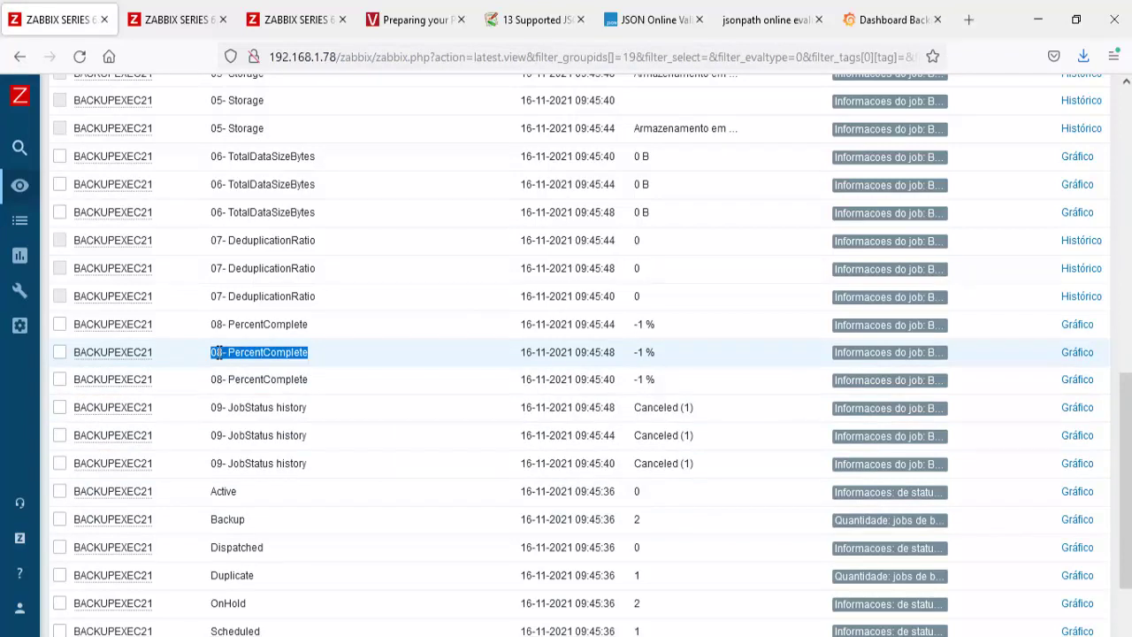
right_click(259, 352)
left_click(278, 371)
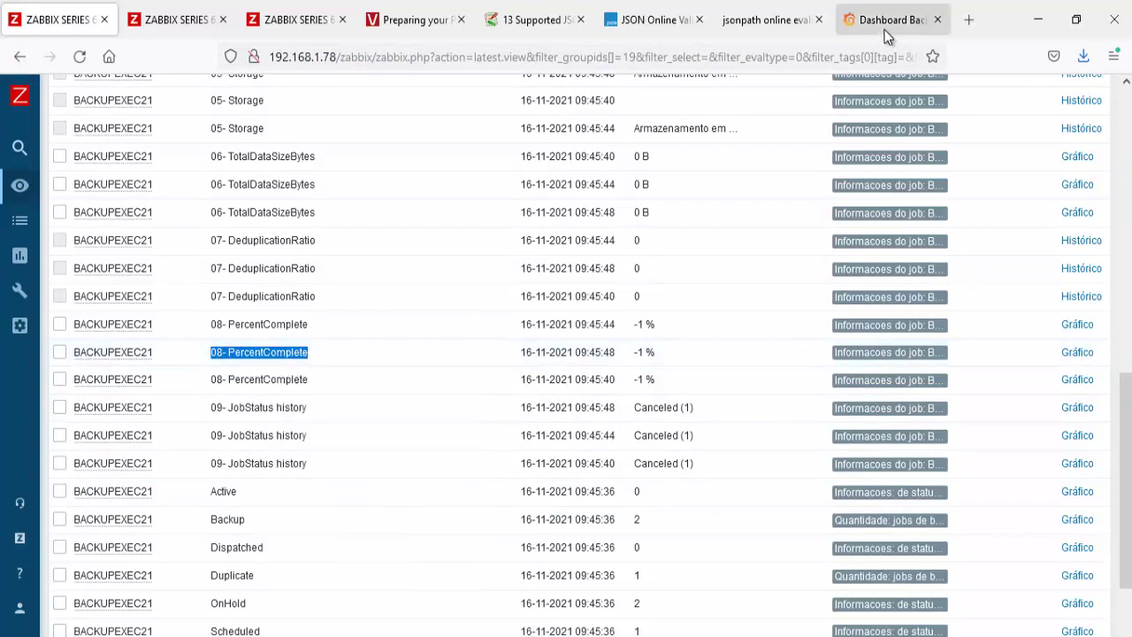
left_click(889, 20)
Step: Set the Status dos jobs! query item filter to /08- PercentComplete/
left_click(473, 541)
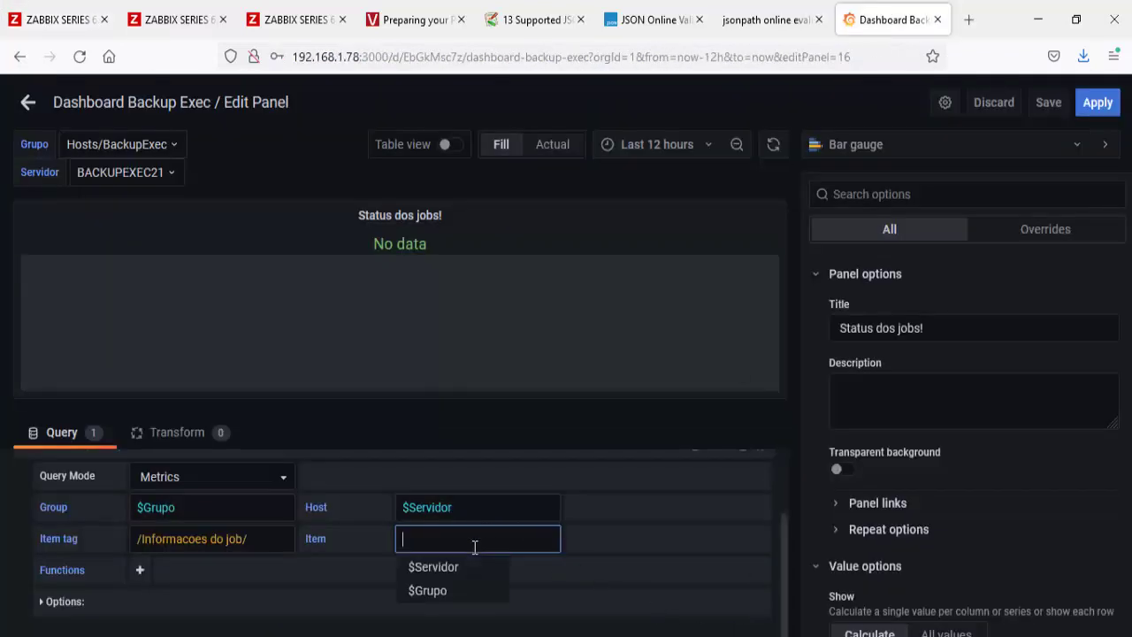
type("/")
key("ctrl+v")
type("/")
left_click(494, 597)
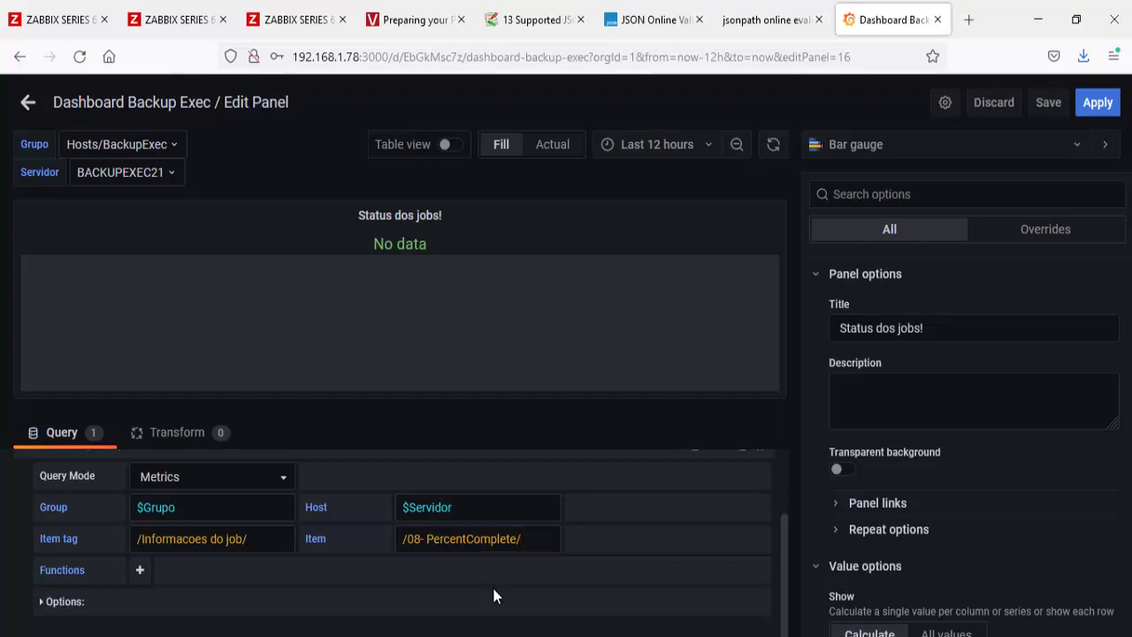
Step: Give the bar gauge Last * calculation, Horizontal orientation and Gradient display mode
scroll(1001, 519, "down", 2)
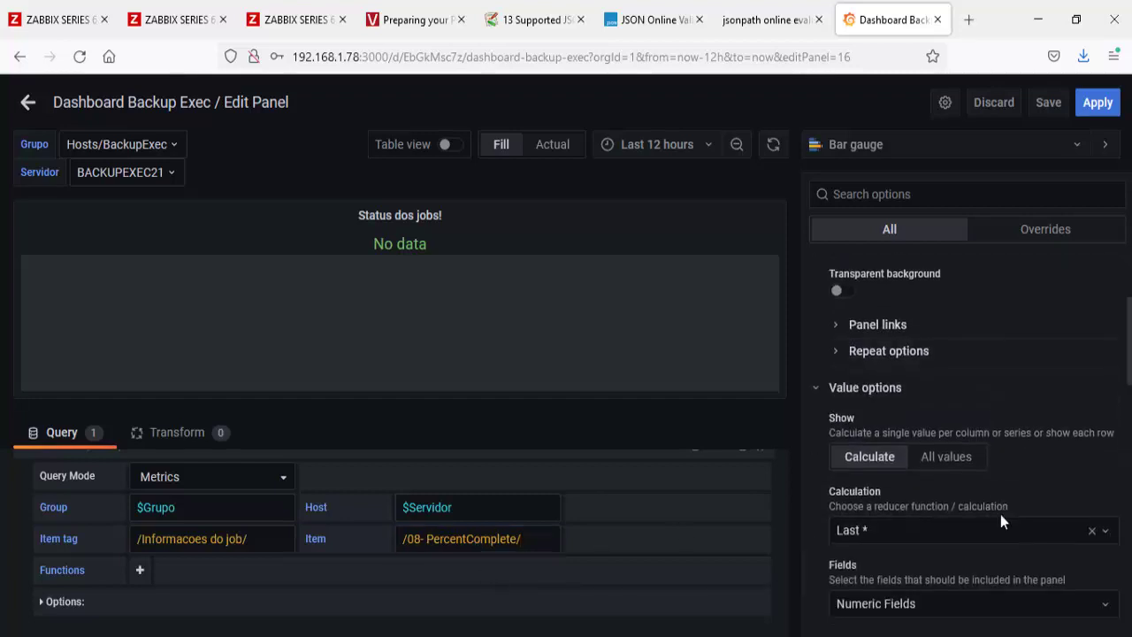
scroll(1001, 514, "down", 1)
left_click(922, 441)
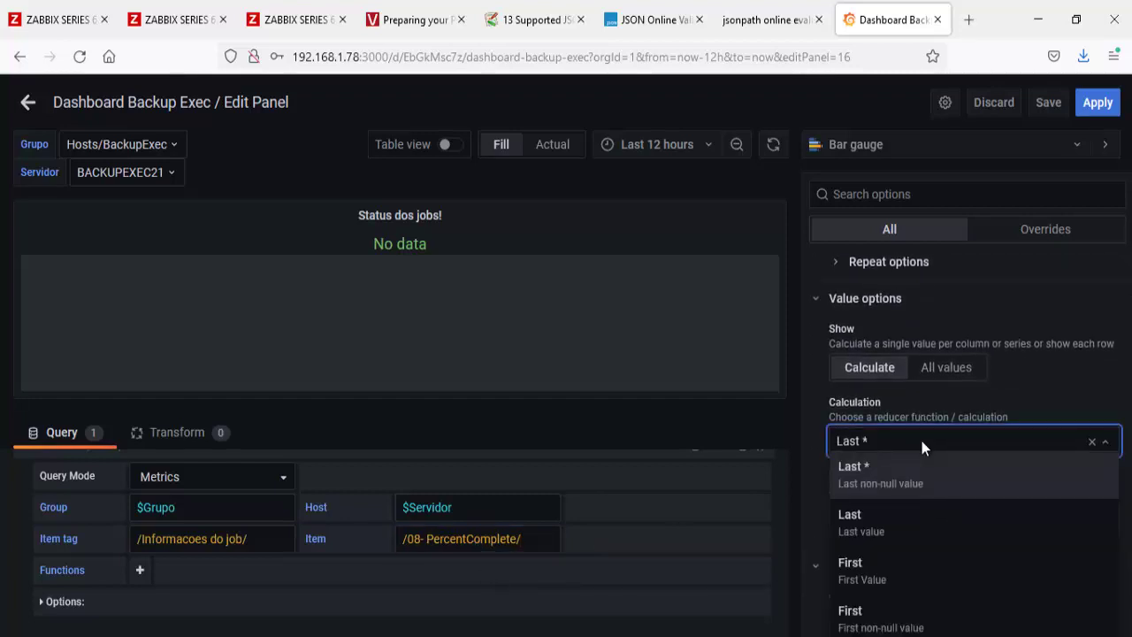
left_click(884, 469)
scroll(884, 469, "down", 2)
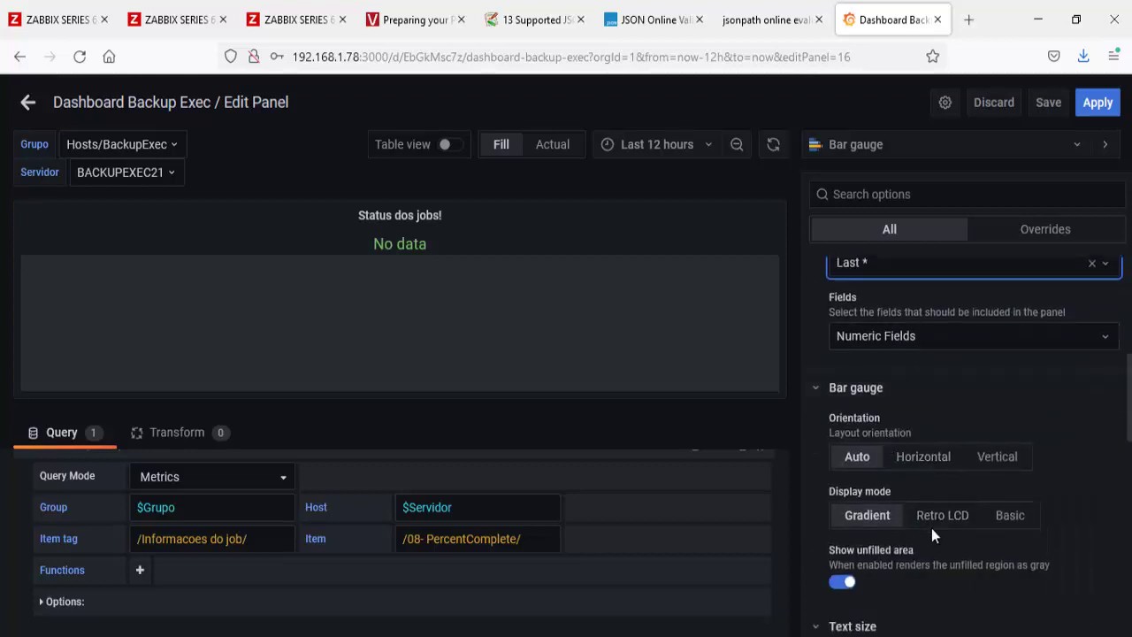
left_click(917, 467)
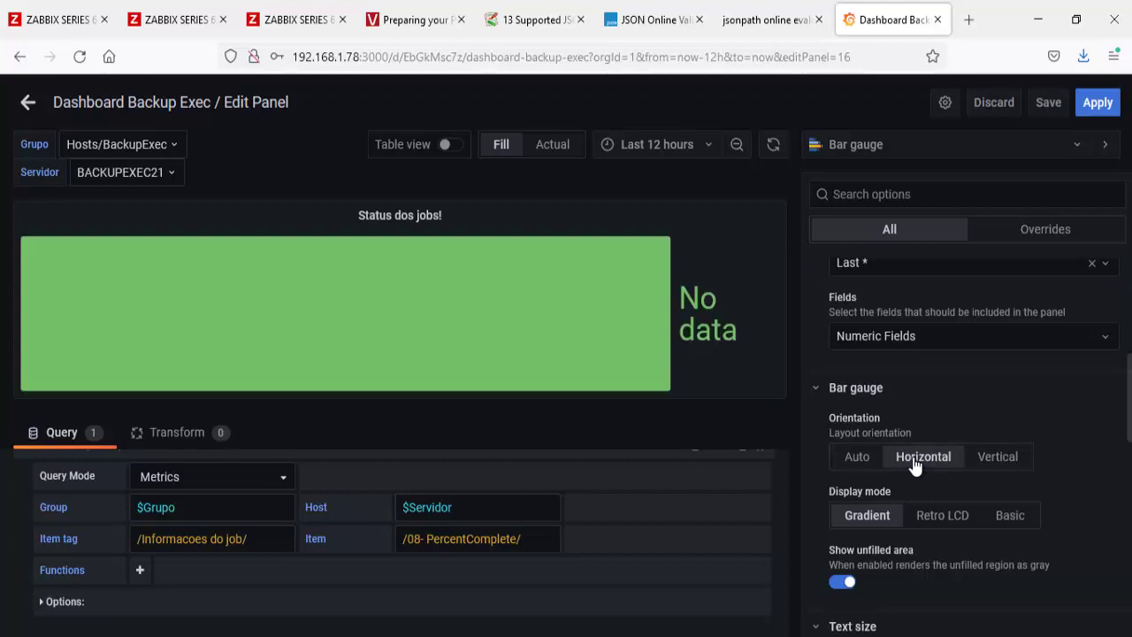
left_click(928, 521)
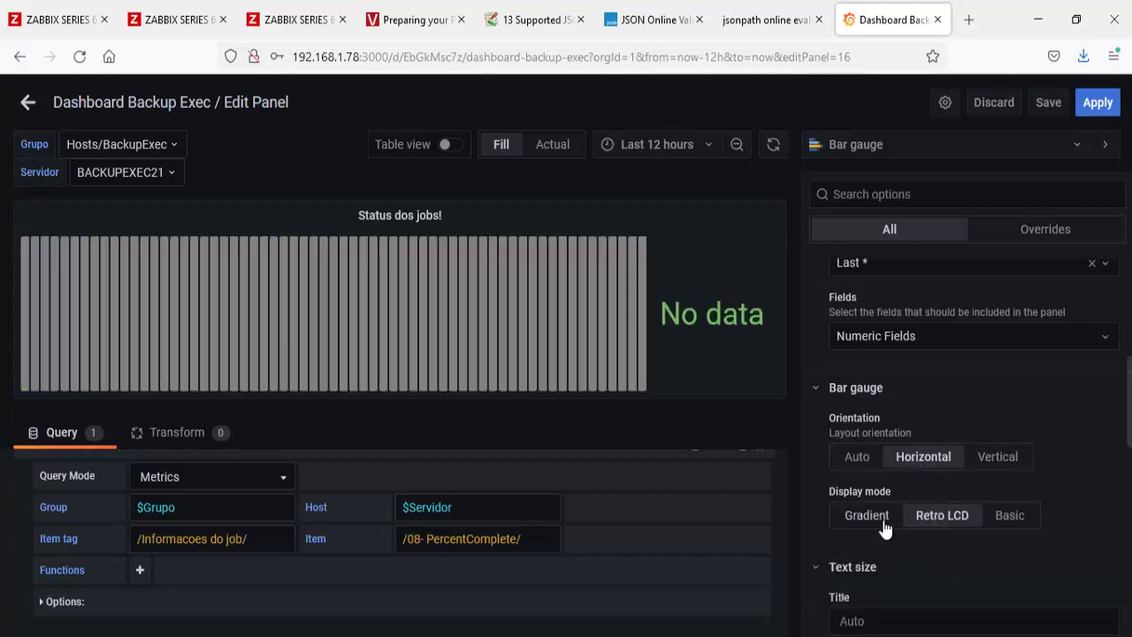
left_click(881, 524)
scroll(882, 522, "down", 5)
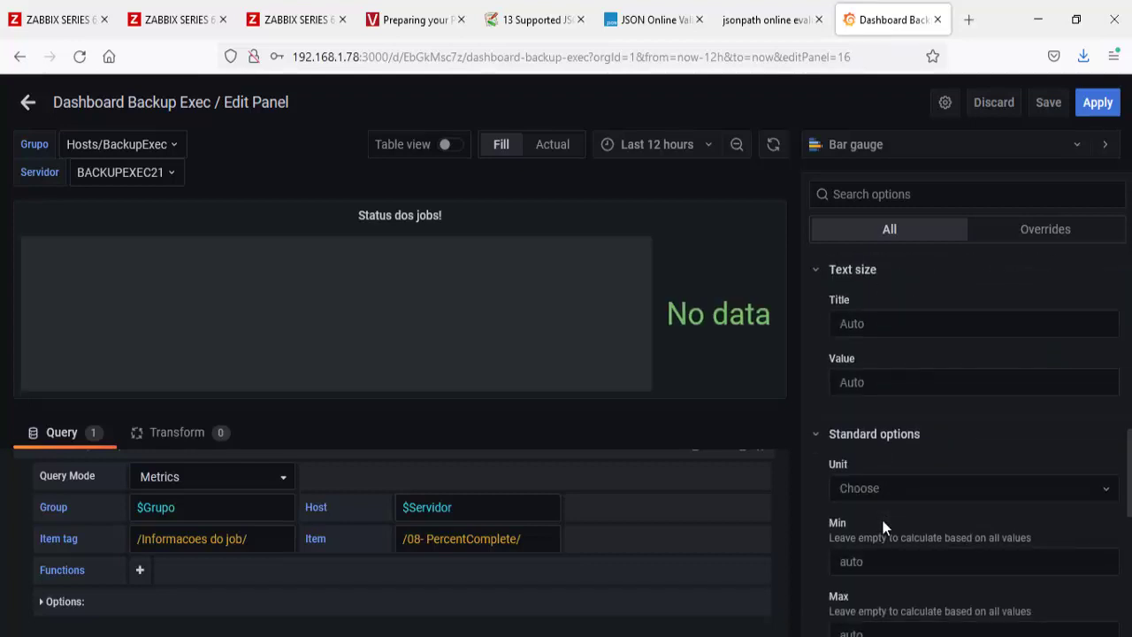
left_click(896, 489)
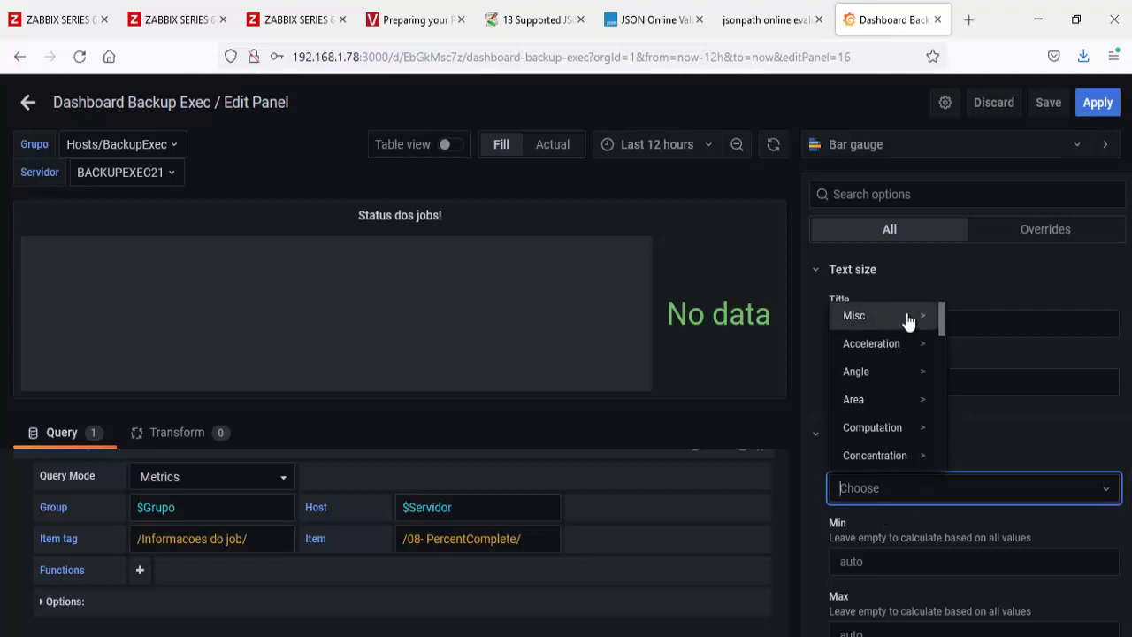
left_click(928, 316)
Step: Set the gauge unit to Percent (0-100) with min 0, max 90 and 0 decimals
left_click(1000, 399)
scroll(954, 602, "down", 2)
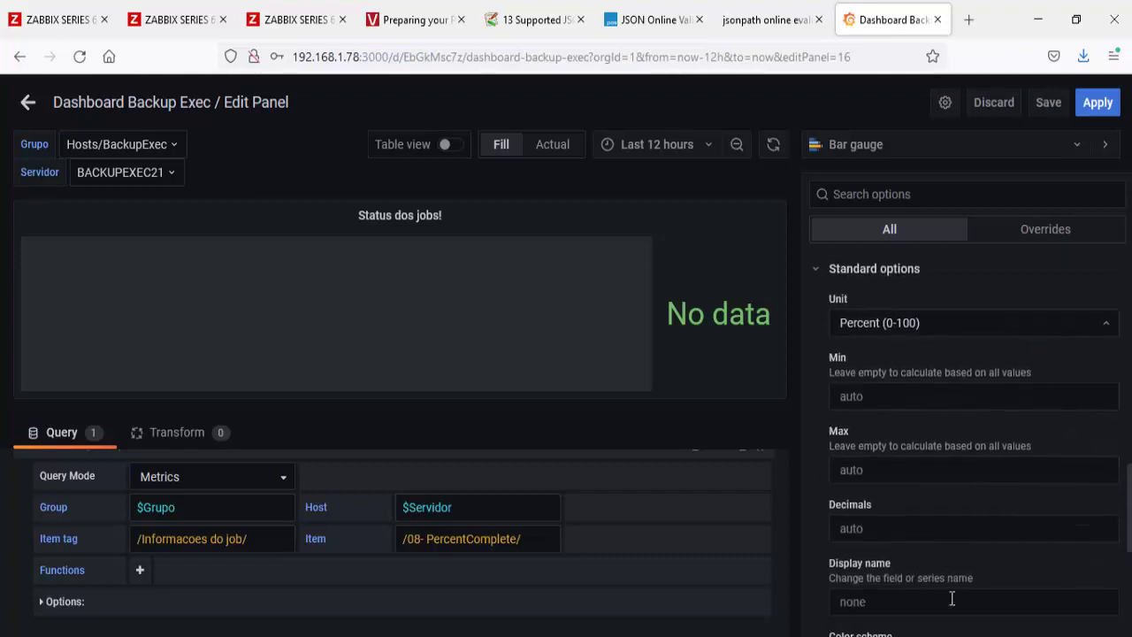
left_click(892, 385)
type("0")
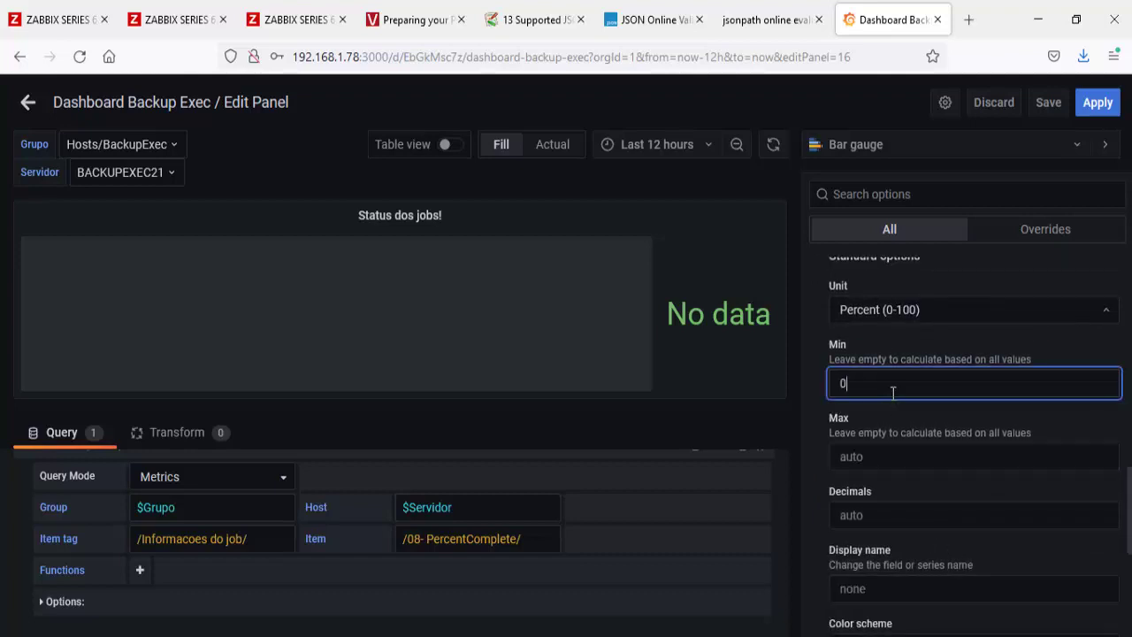
left_click(882, 460)
type("90")
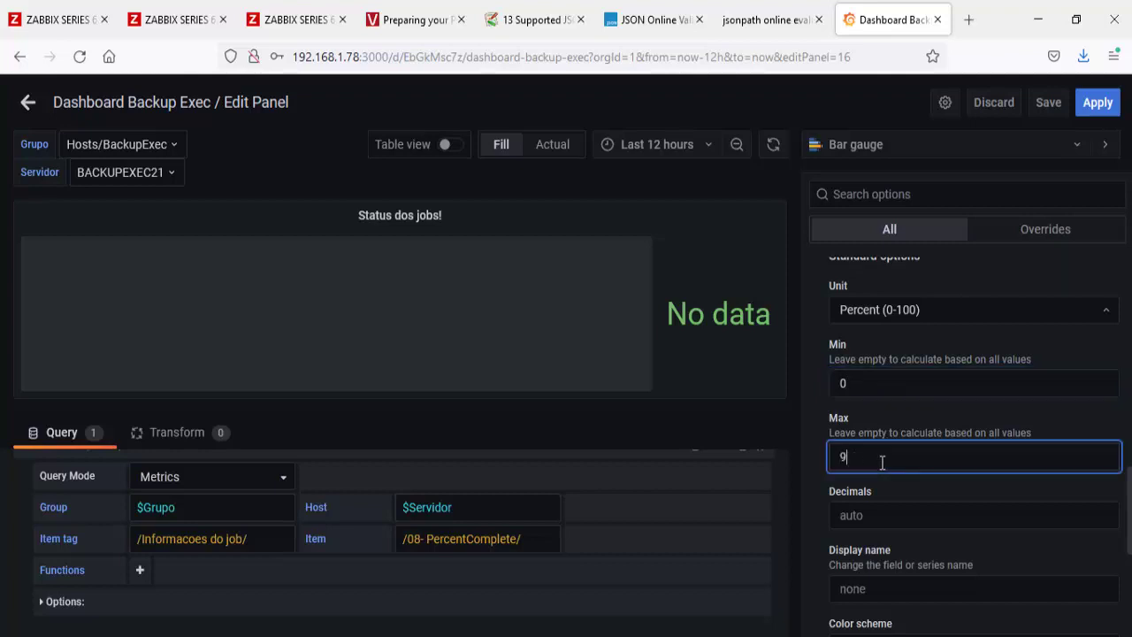
left_click(832, 508)
type("0")
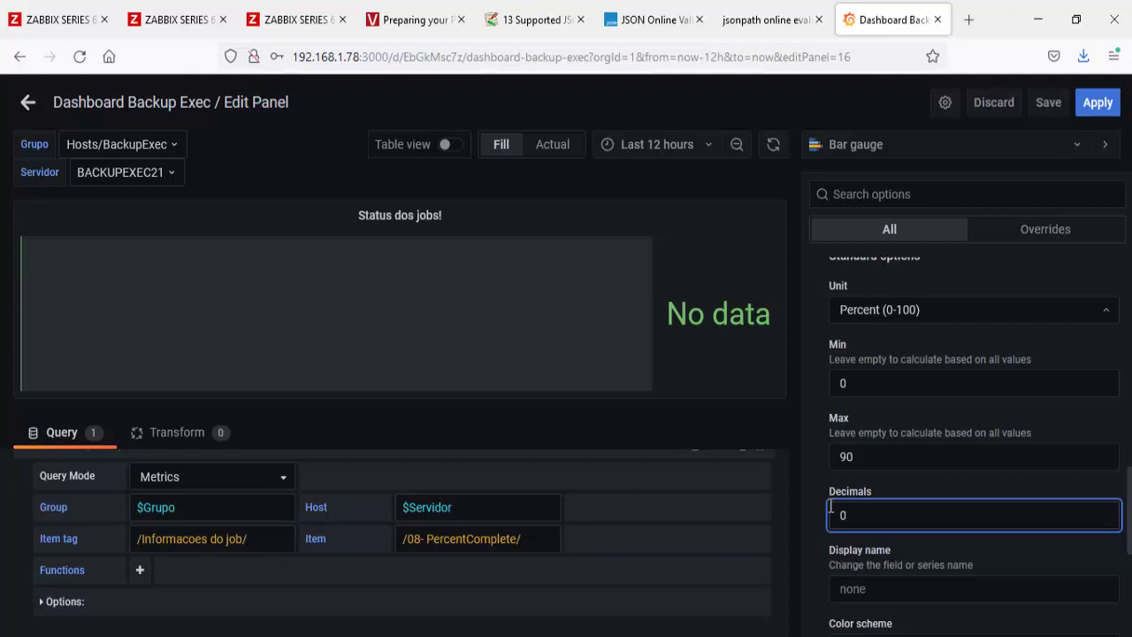
left_click(973, 632)
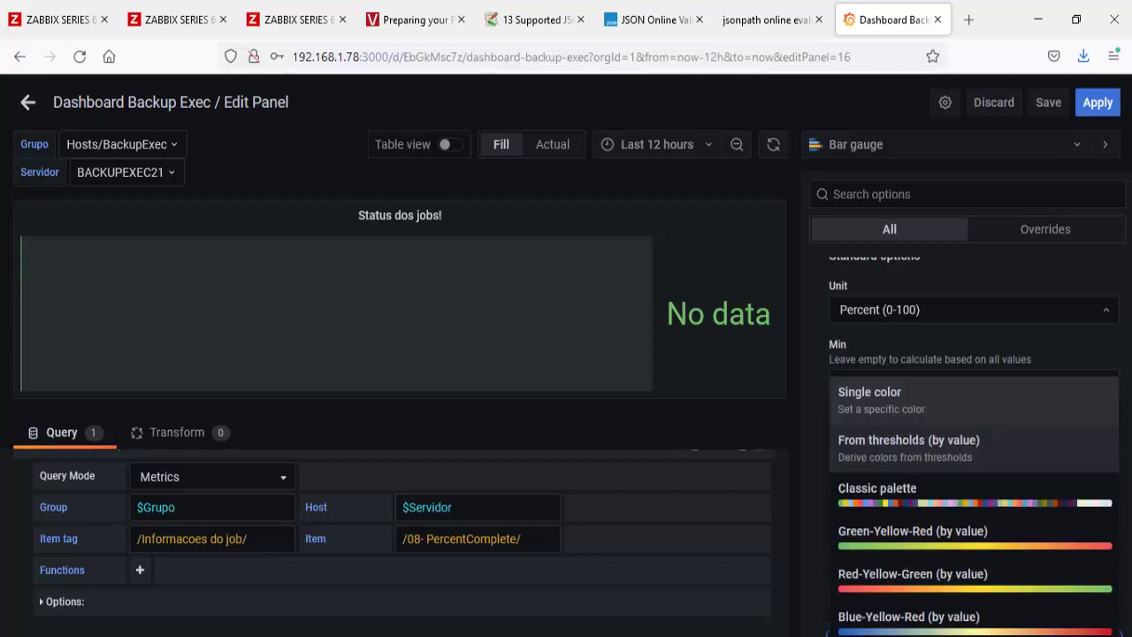
left_click(820, 550)
Step: Set thresholds to dark red base, yellow at 90 and green at 100, then return to the dashboard
scroll(814, 553, "down", 5)
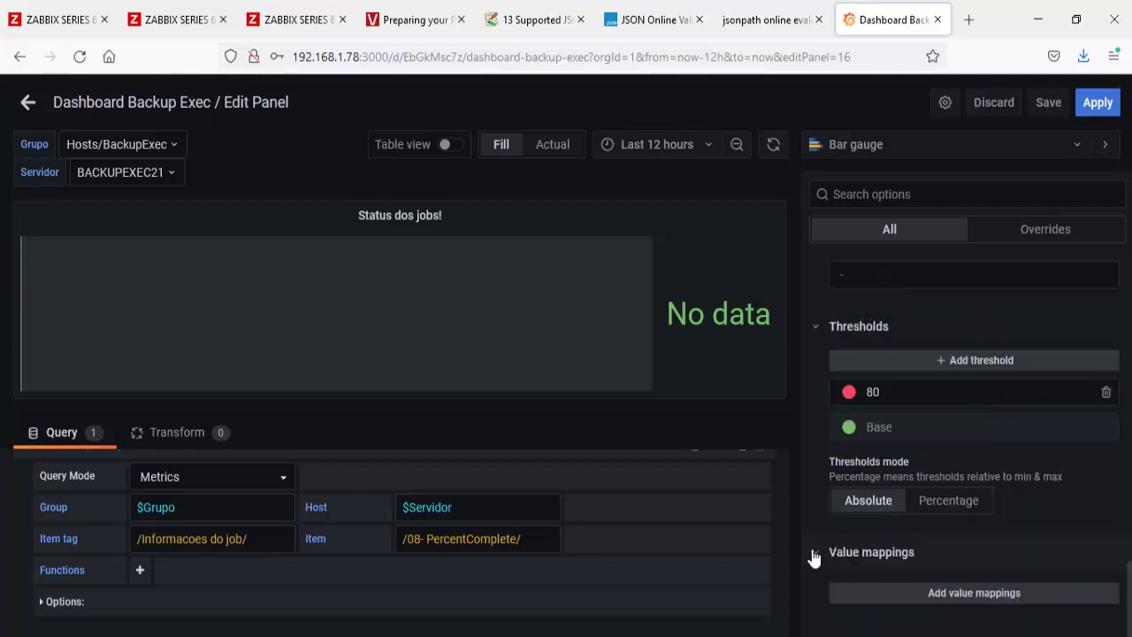
left_click(874, 399)
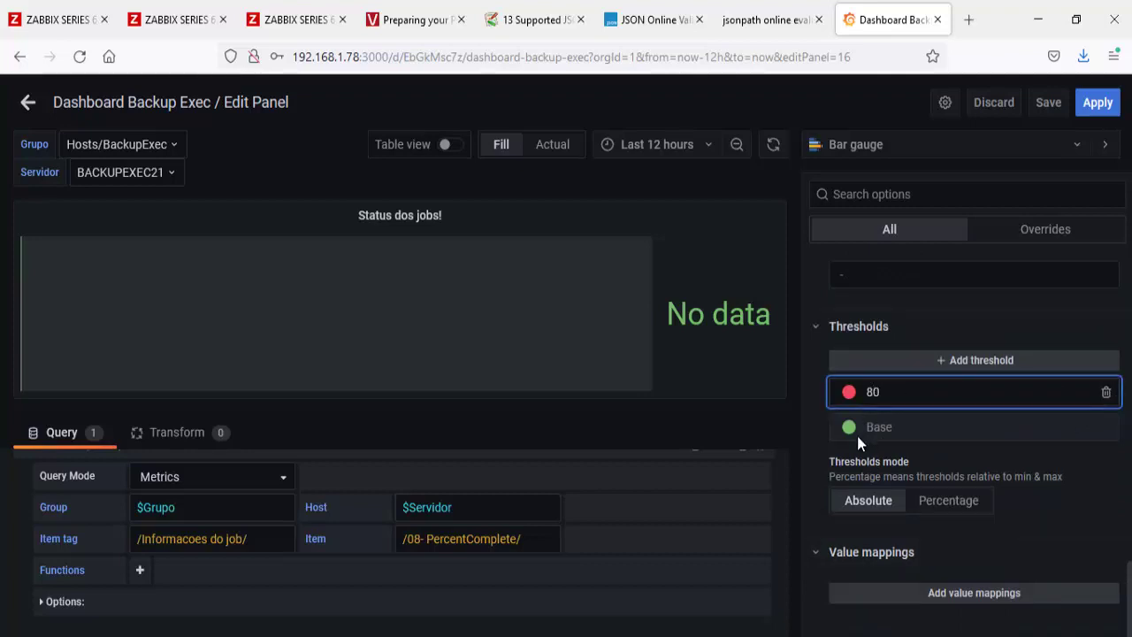
left_click(849, 428)
left_click(621, 413)
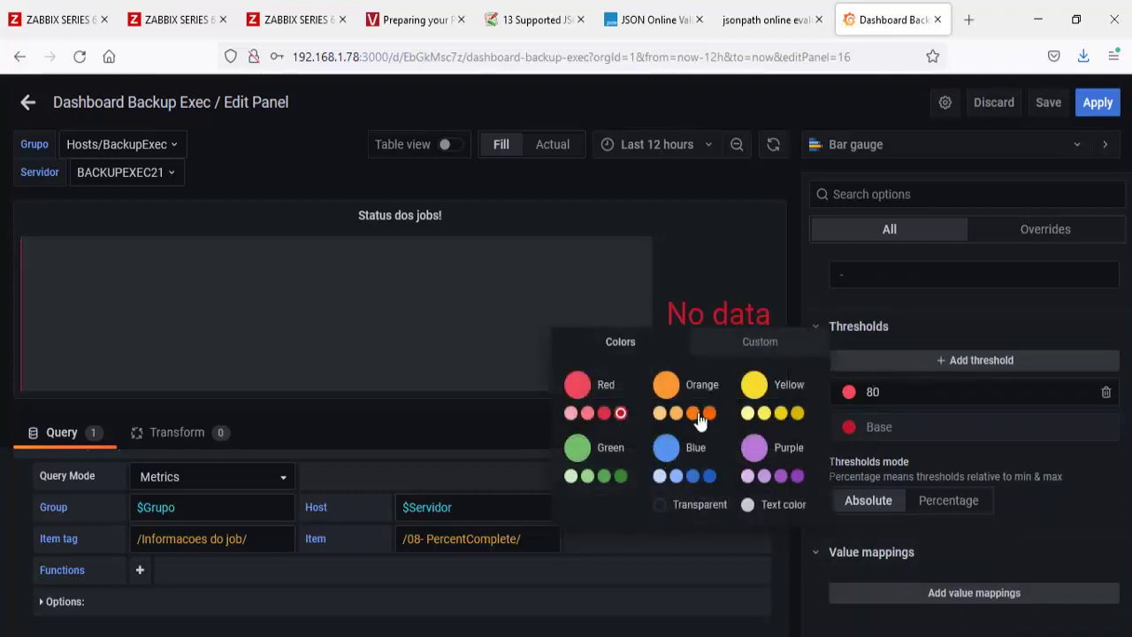
left_click(869, 391)
key("Delete")
key("Delete")
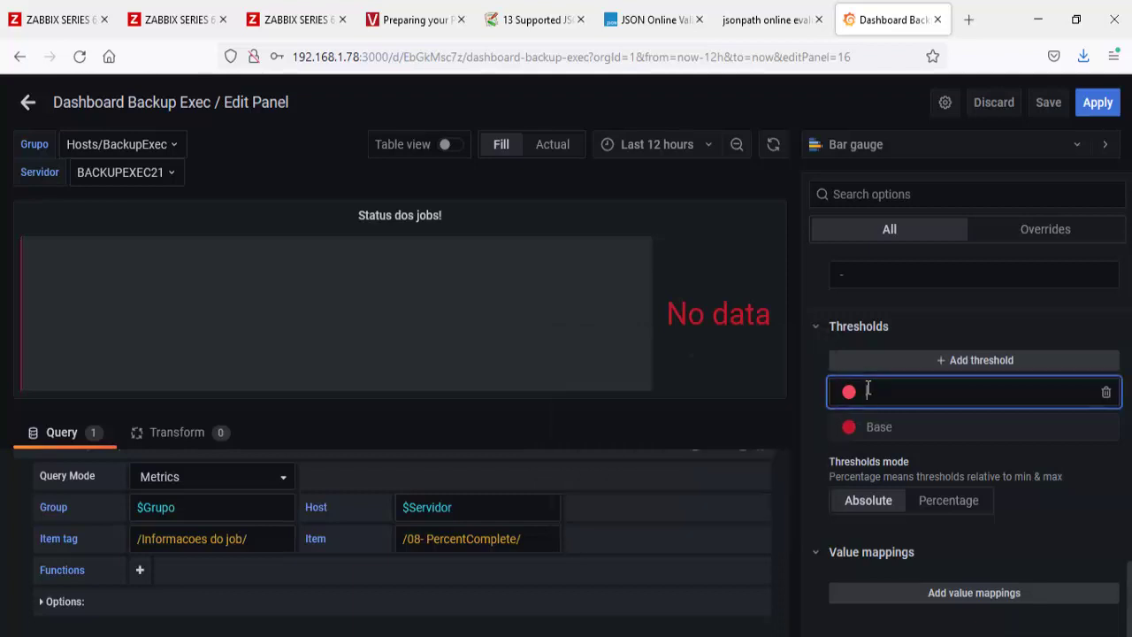
type("100")
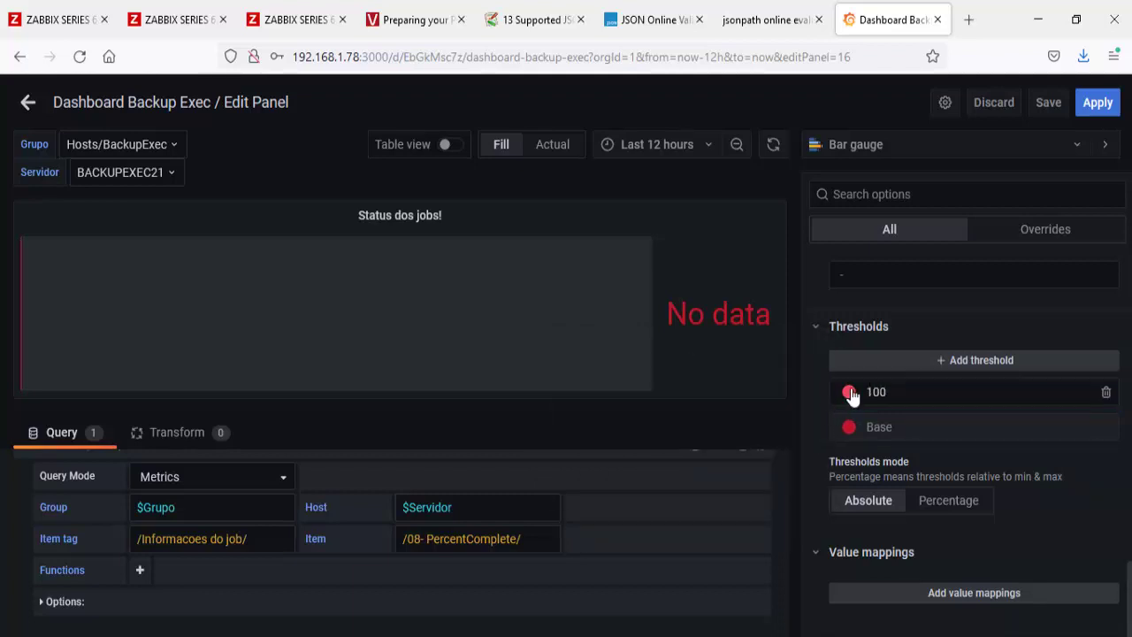
left_click(849, 392)
left_click(621, 441)
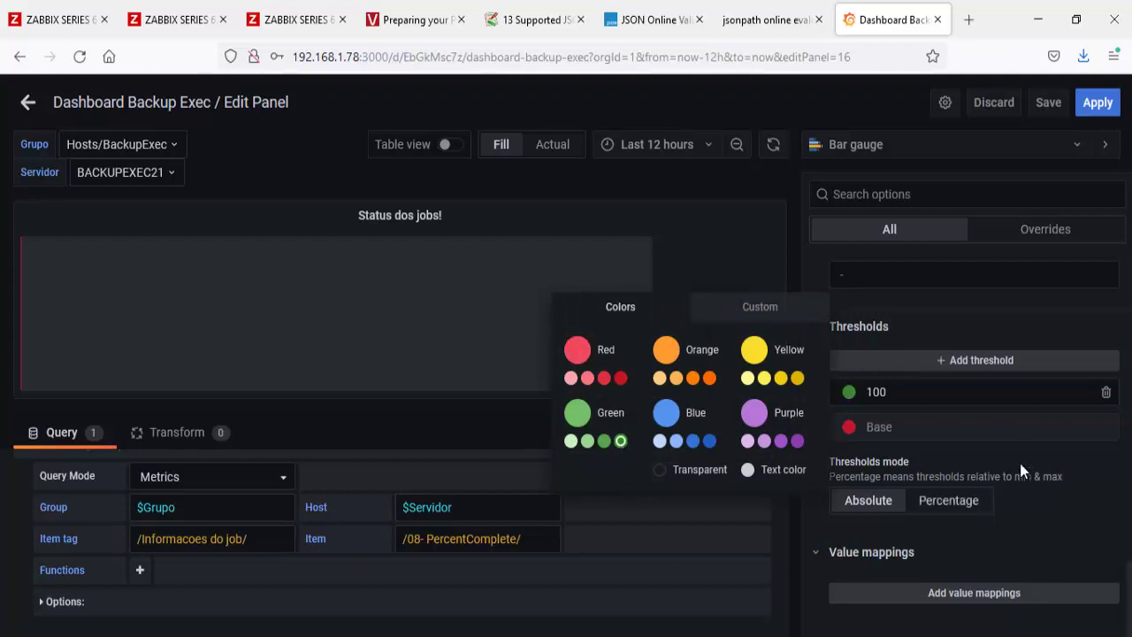
left_click(969, 361)
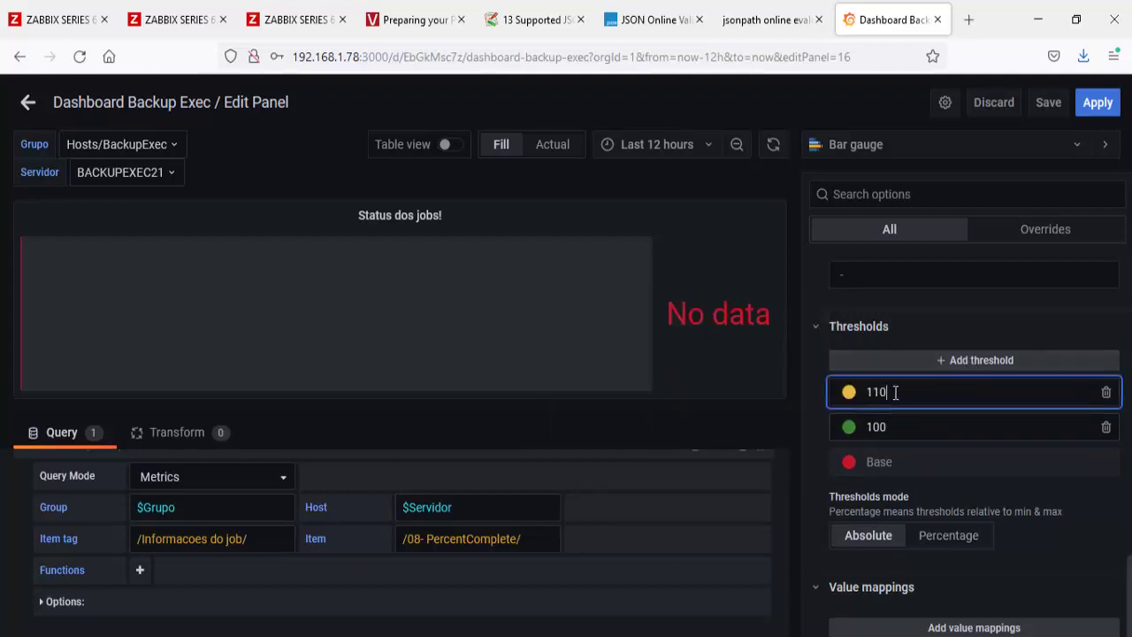
left_click_drag(895, 392, 864, 392)
type("90")
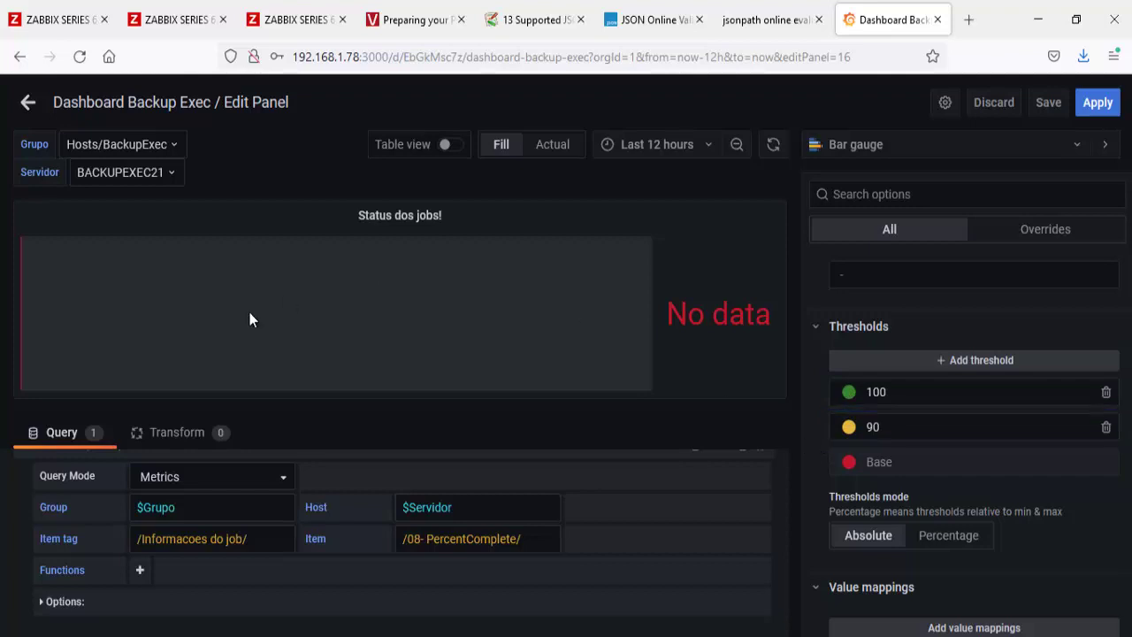
left_click(28, 101)
Step: Save the dashboard, enlarge the Jobs com Alertas panel, and save it again
left_click(779, 101)
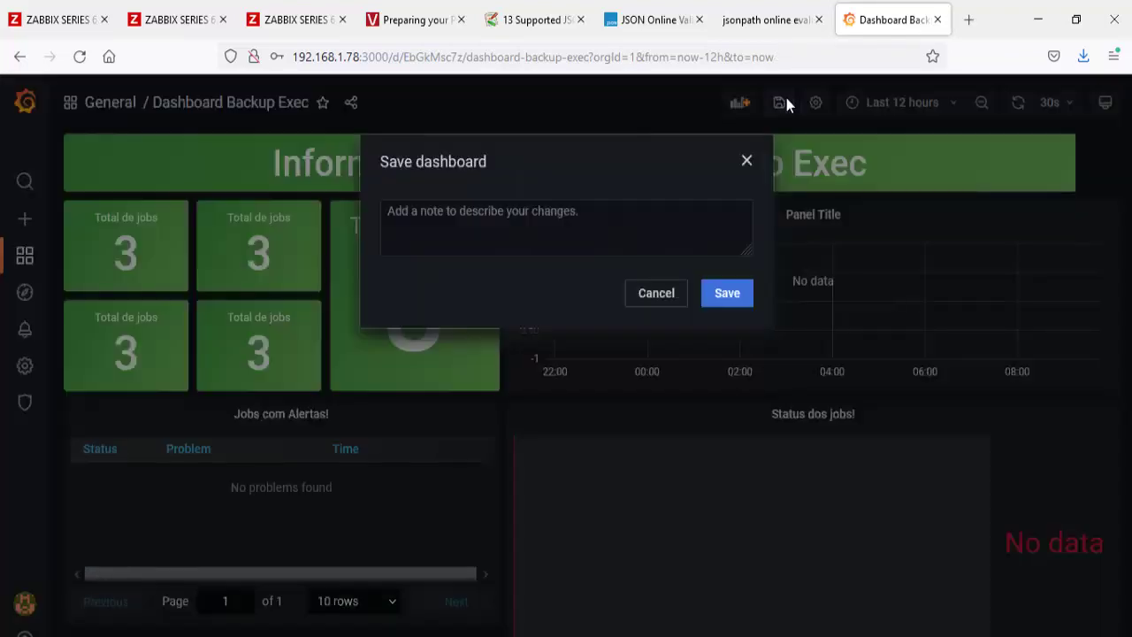
left_click(726, 292)
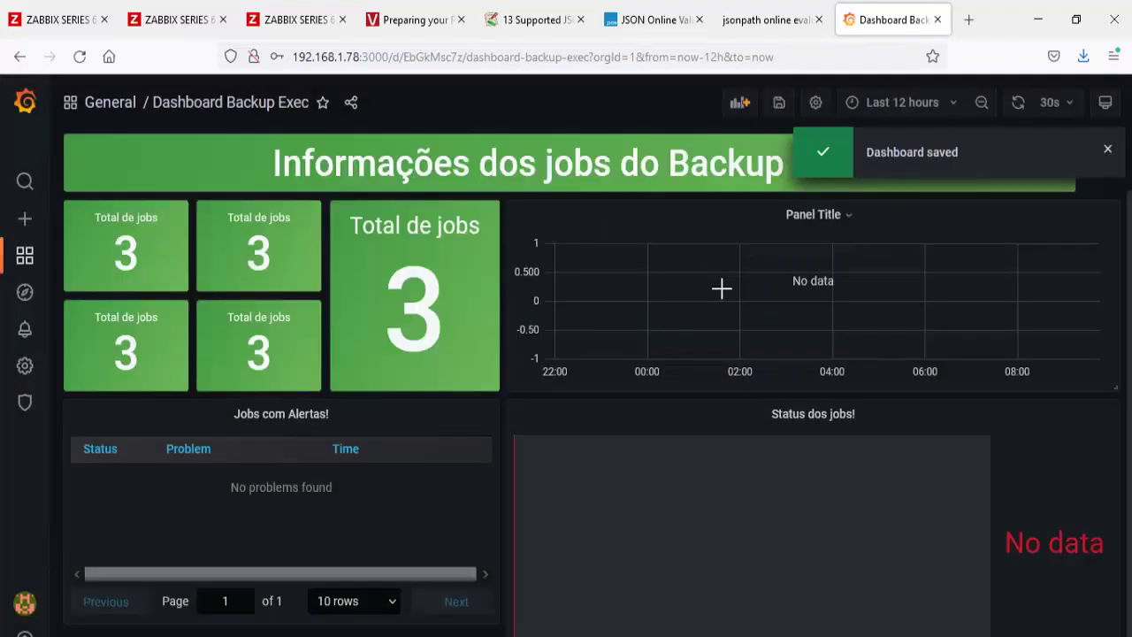
left_click(1018, 103)
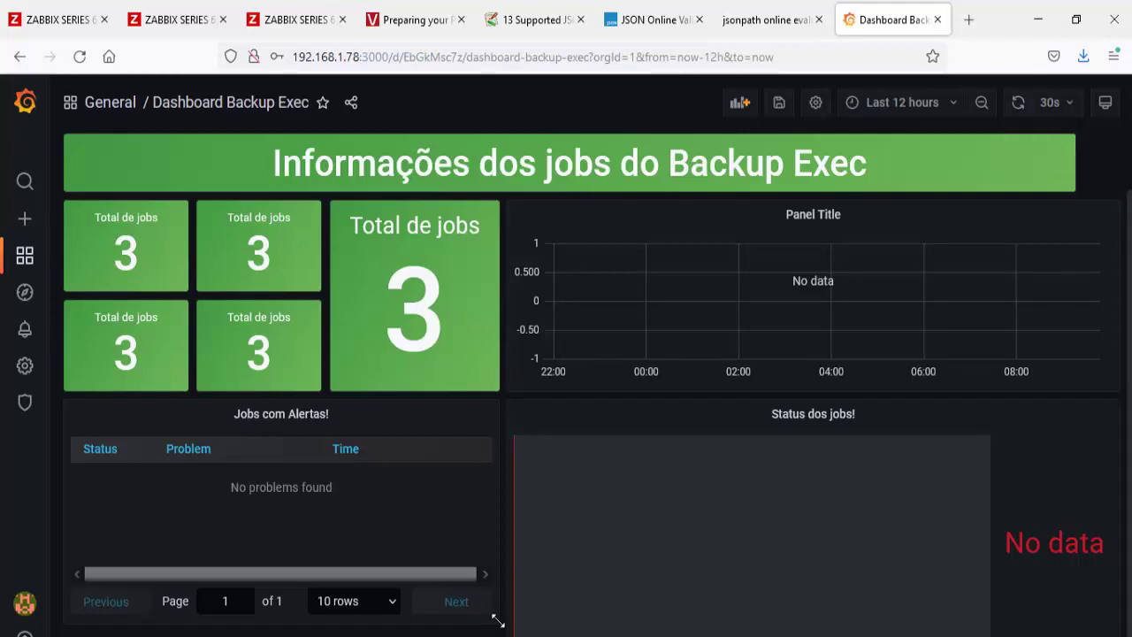
left_click_drag(494, 621, 494, 636)
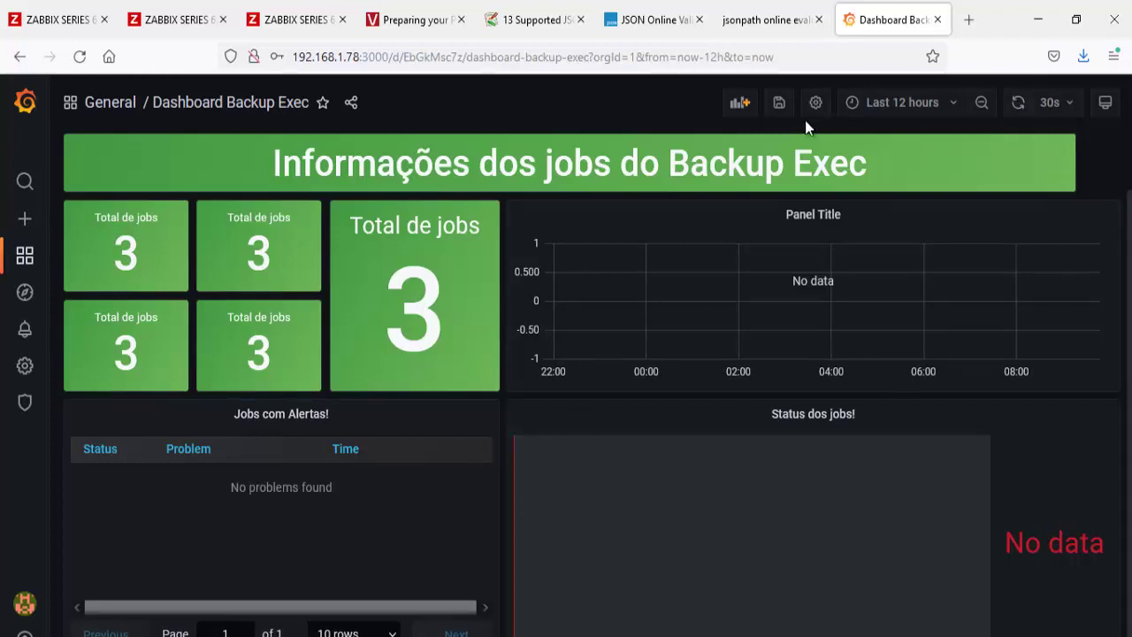
left_click(780, 102)
left_click(740, 296)
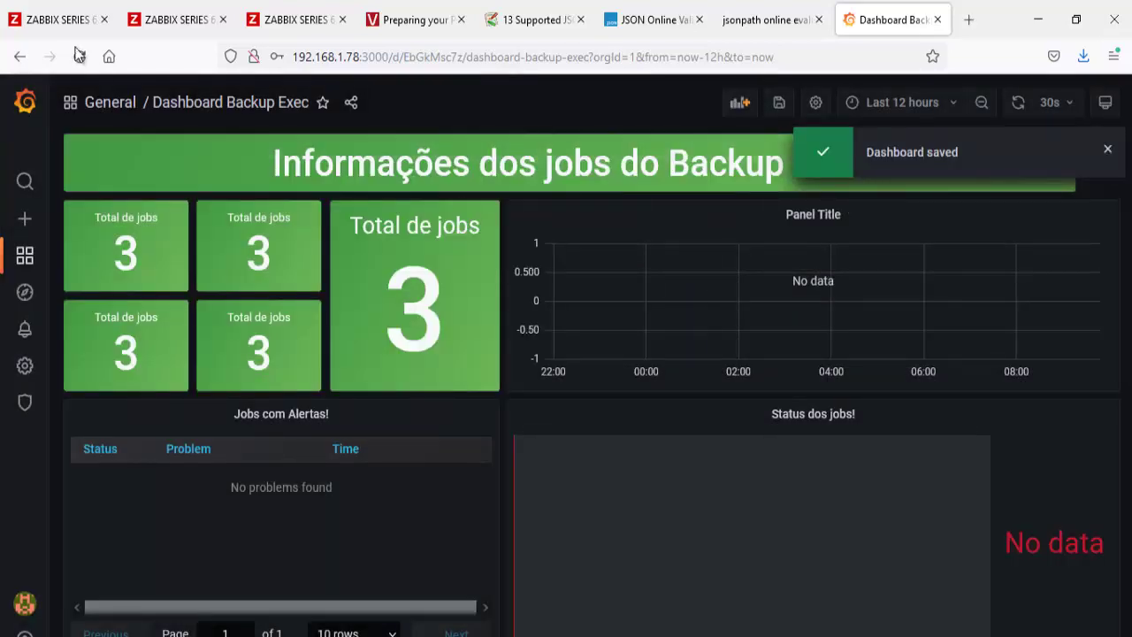
left_click(53, 20)
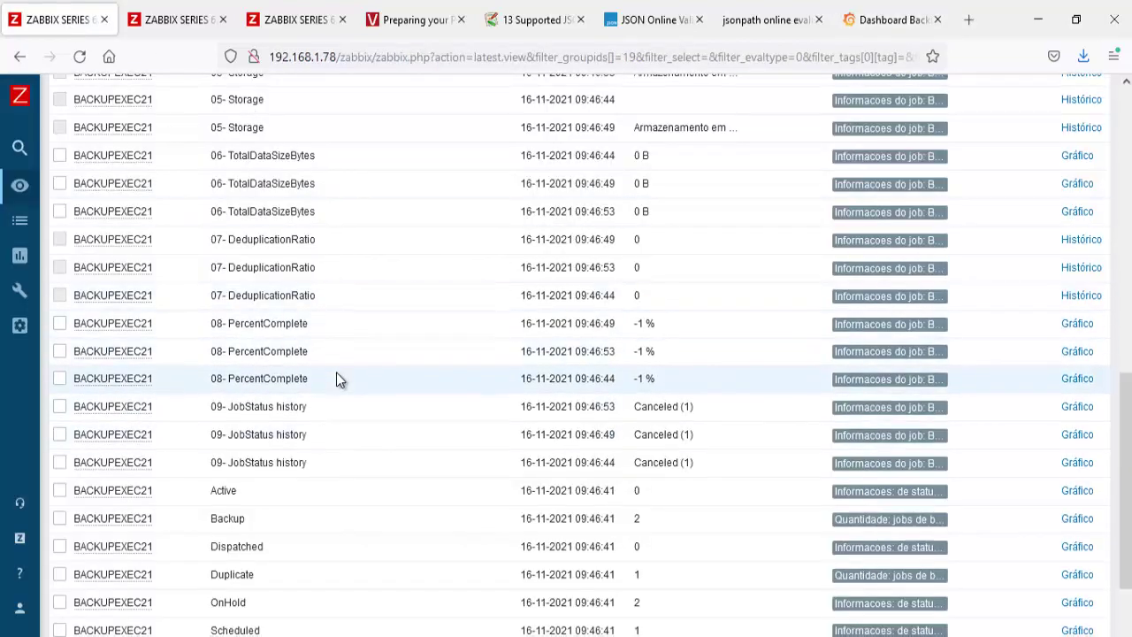
Step: Reload the Hosts/BackupExec latest data in Zabbix several times
scroll(339, 379, "down", 3)
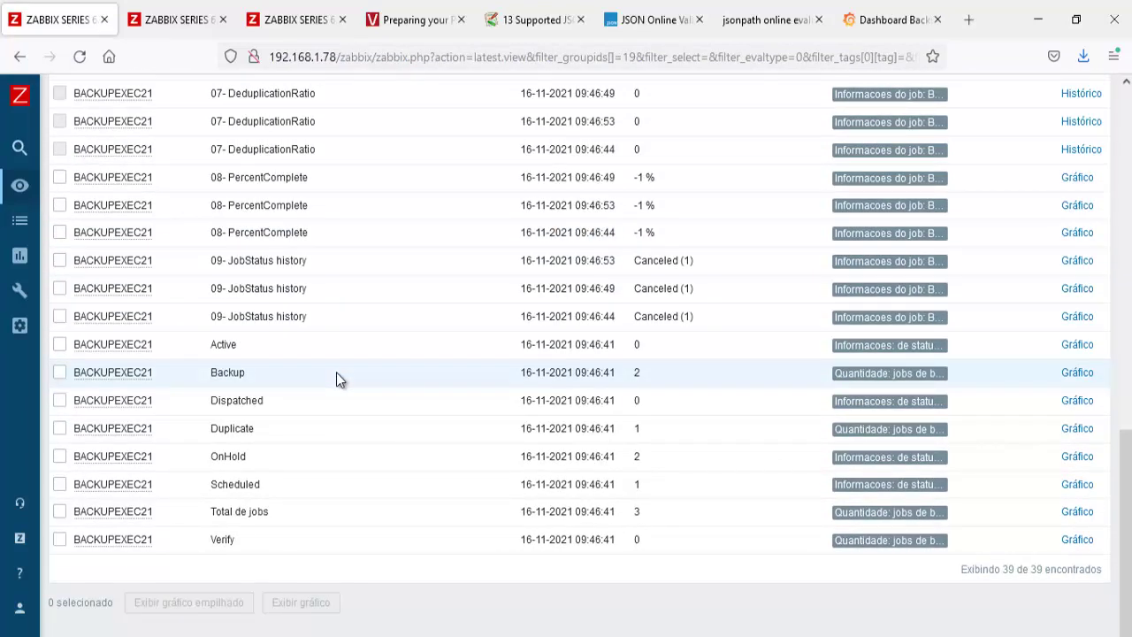
scroll(337, 372, "up", 3)
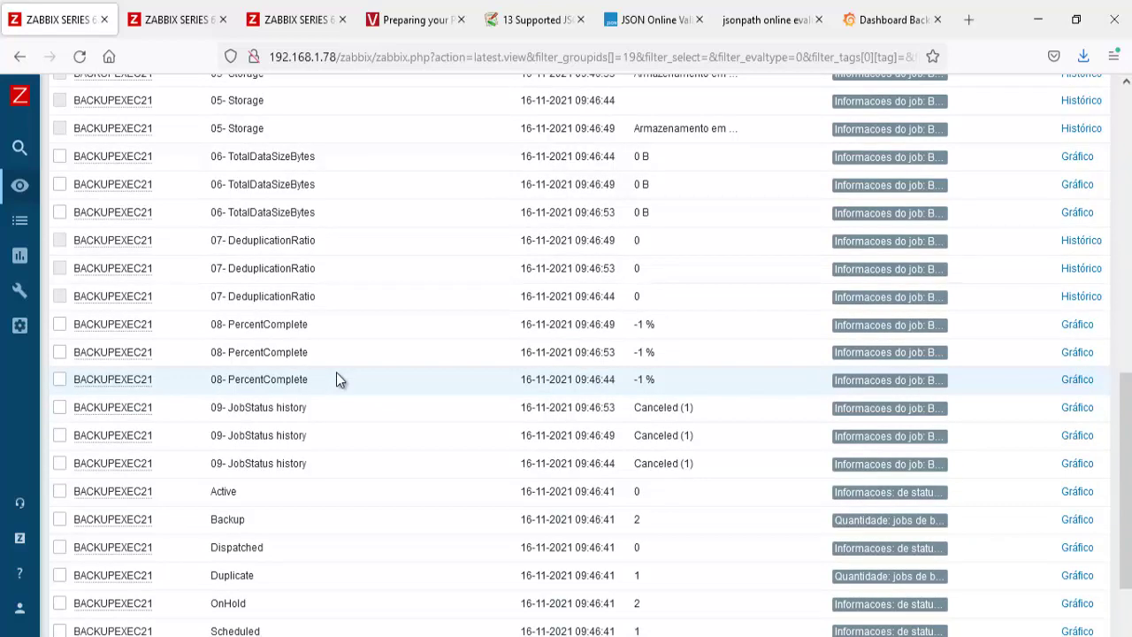
scroll(336, 372, "up", 5)
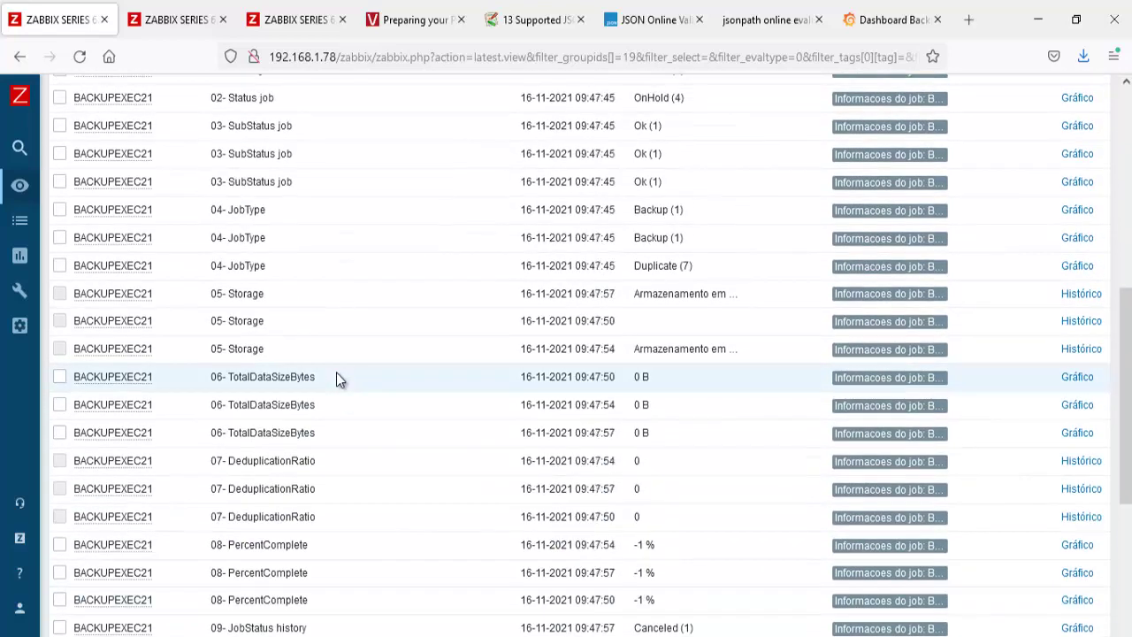
scroll(336, 379, "up", 4)
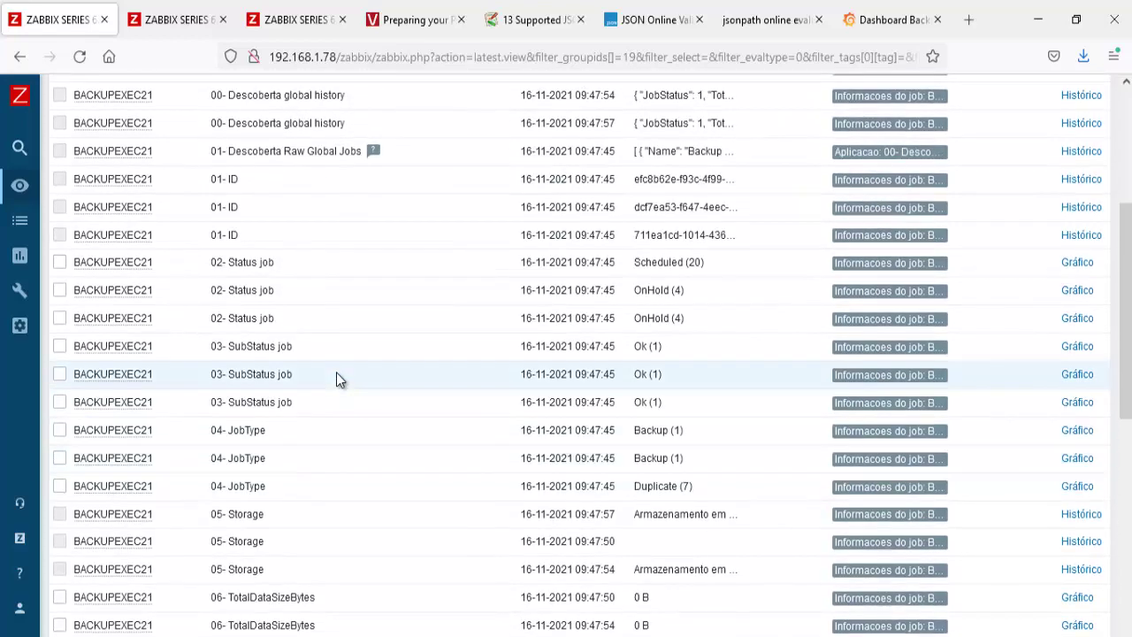
scroll(336, 376, "up", 6)
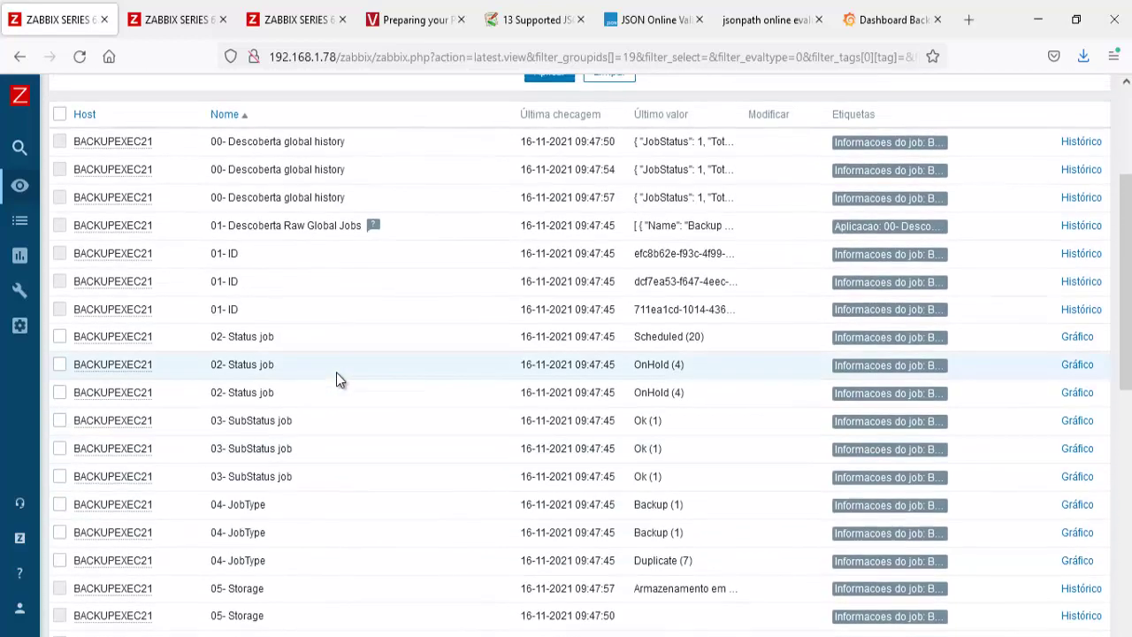
left_click(549, 296)
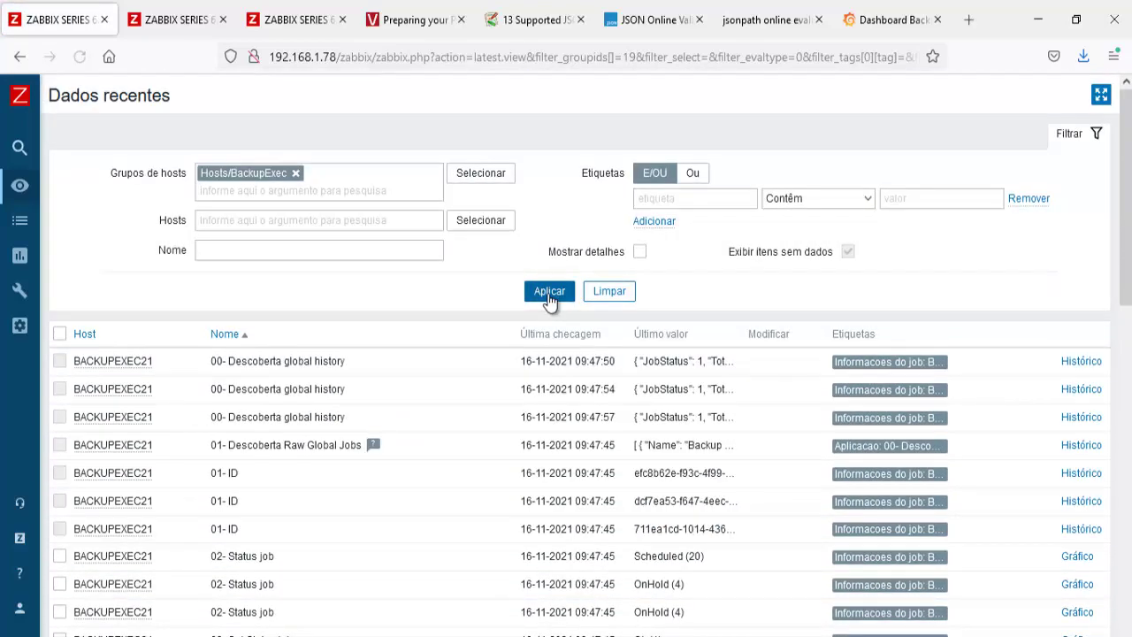
left_click(550, 296)
left_click(550, 296)
left_click(549, 296)
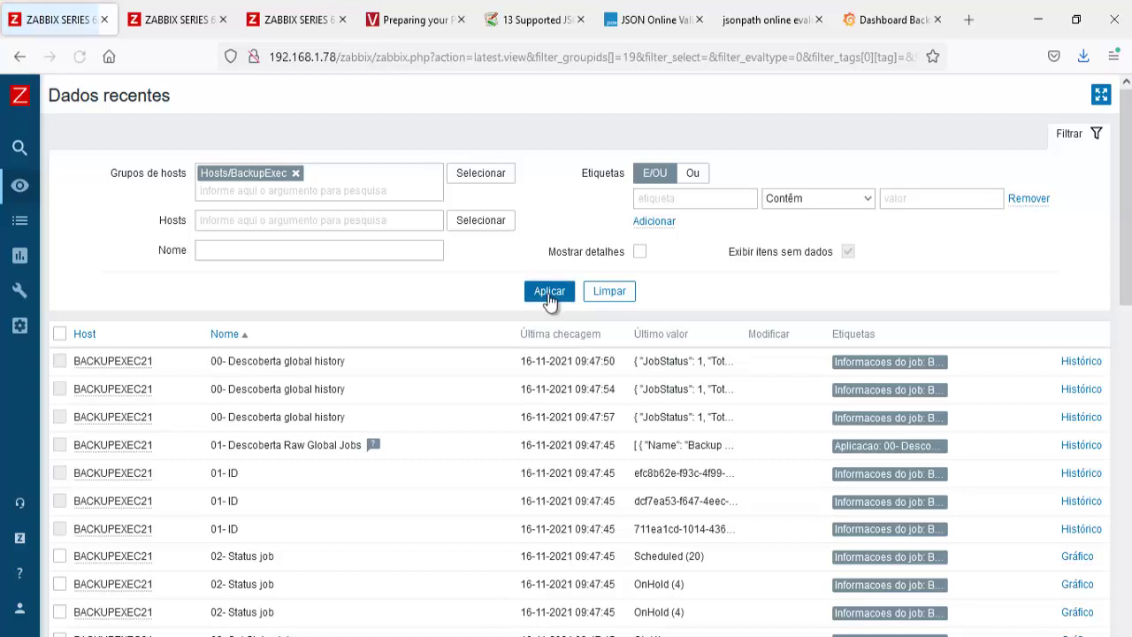
left_click(550, 297)
left_click(550, 297)
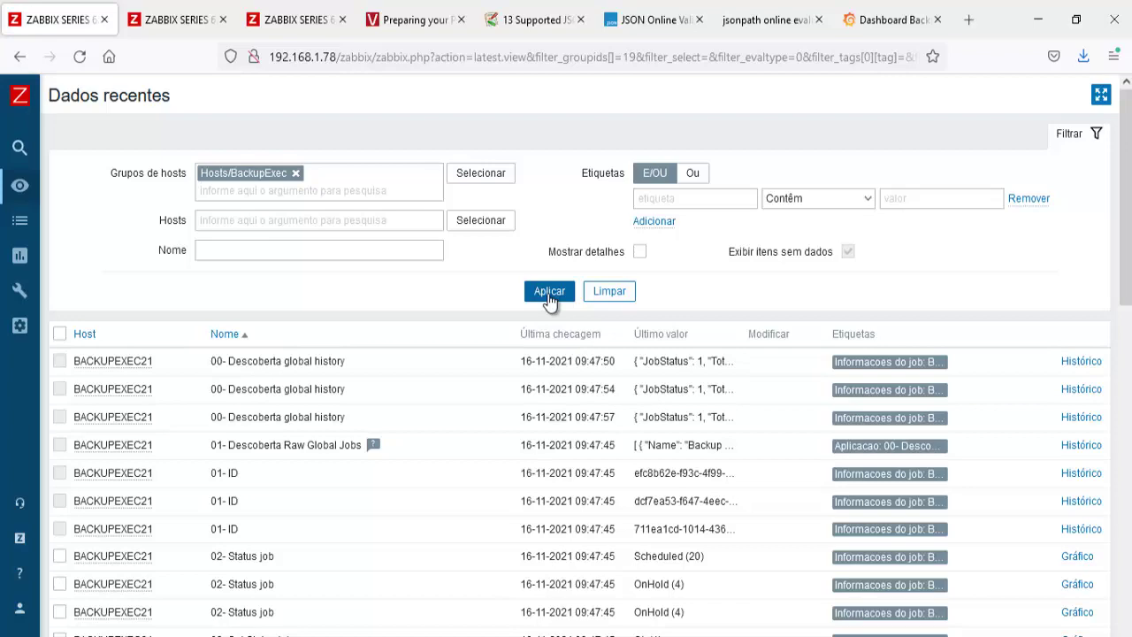
left_click(549, 297)
Step: Locate the job-count items and select the item name Active
scroll(549, 300, "down", 4)
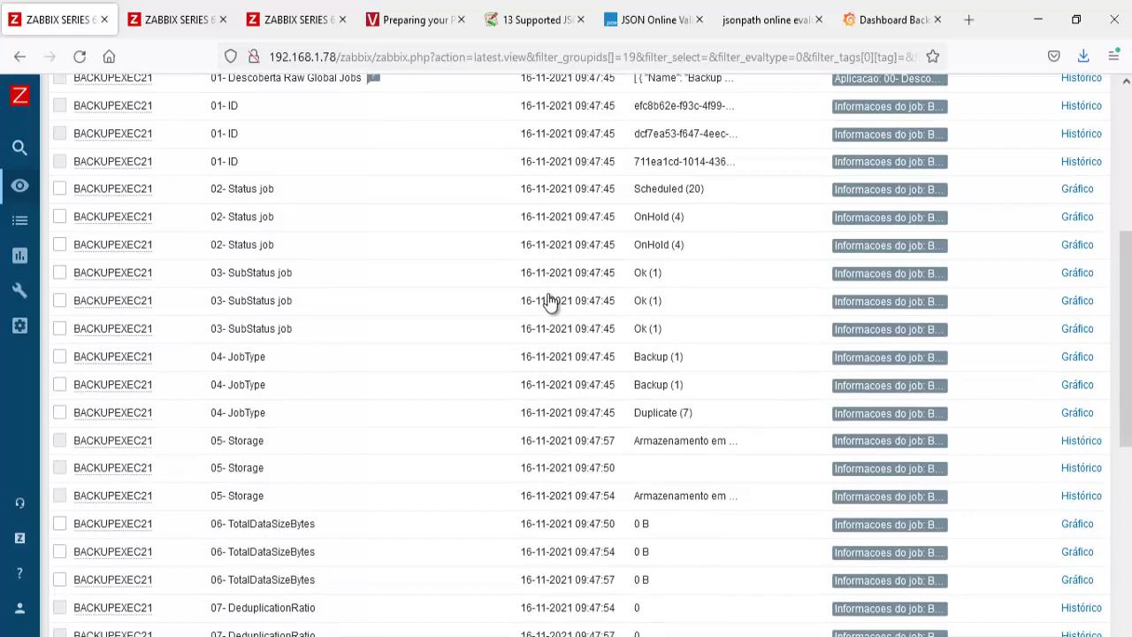
scroll(549, 301, "down", 5)
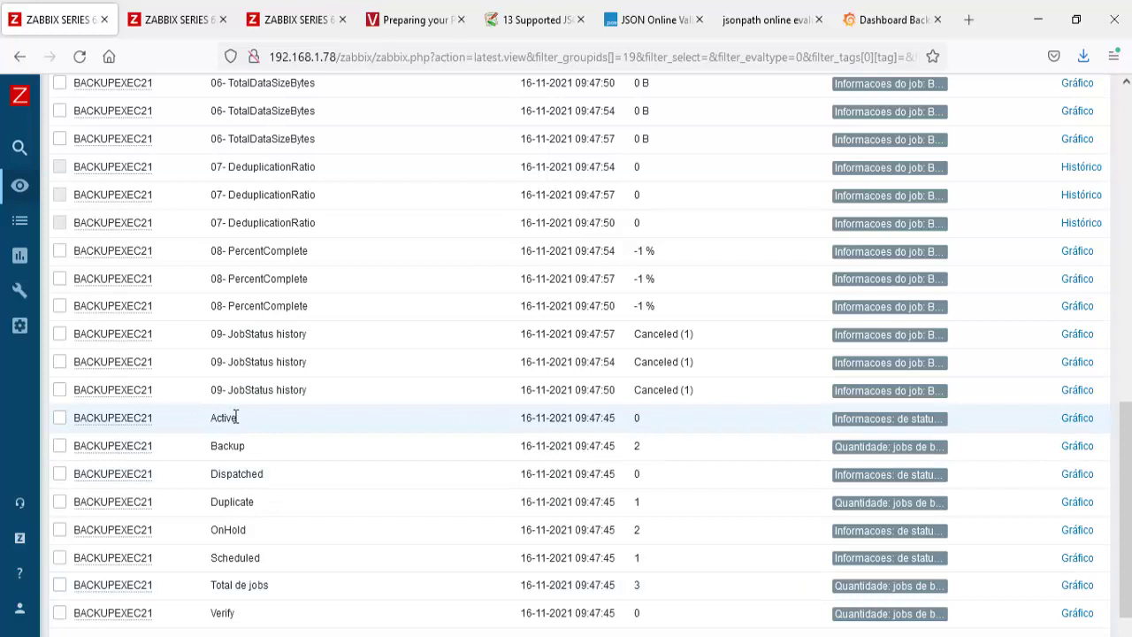
left_click_drag(238, 420, 212, 425)
Step: Save the Dashboard Backup Exec dashboard in Grafana
left_click(866, 21)
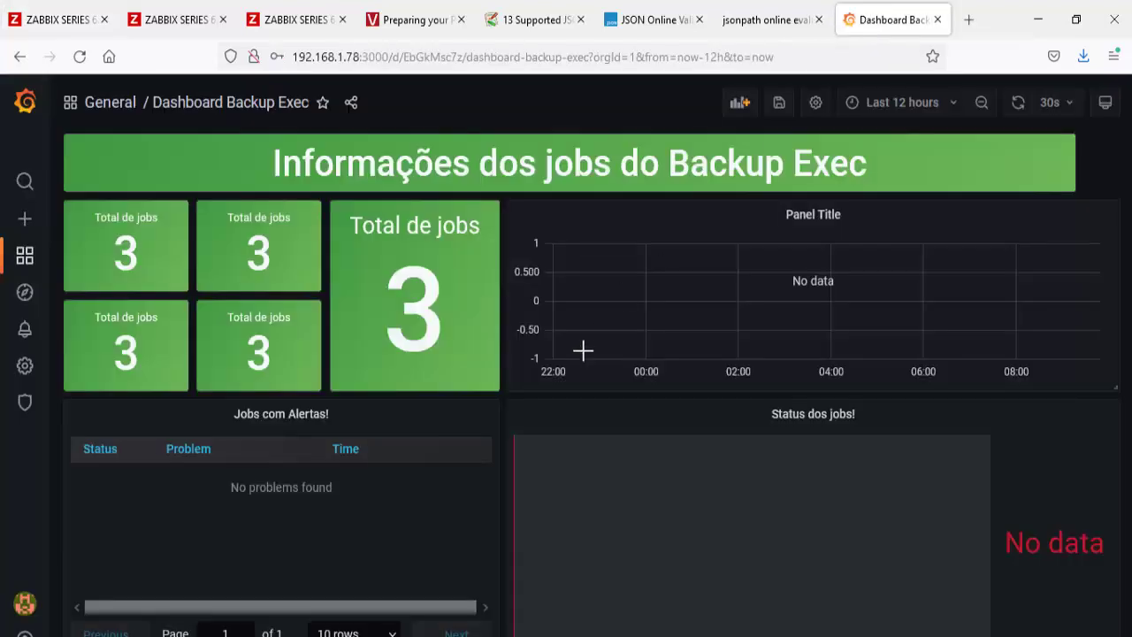
left_click(780, 103)
left_click(725, 294)
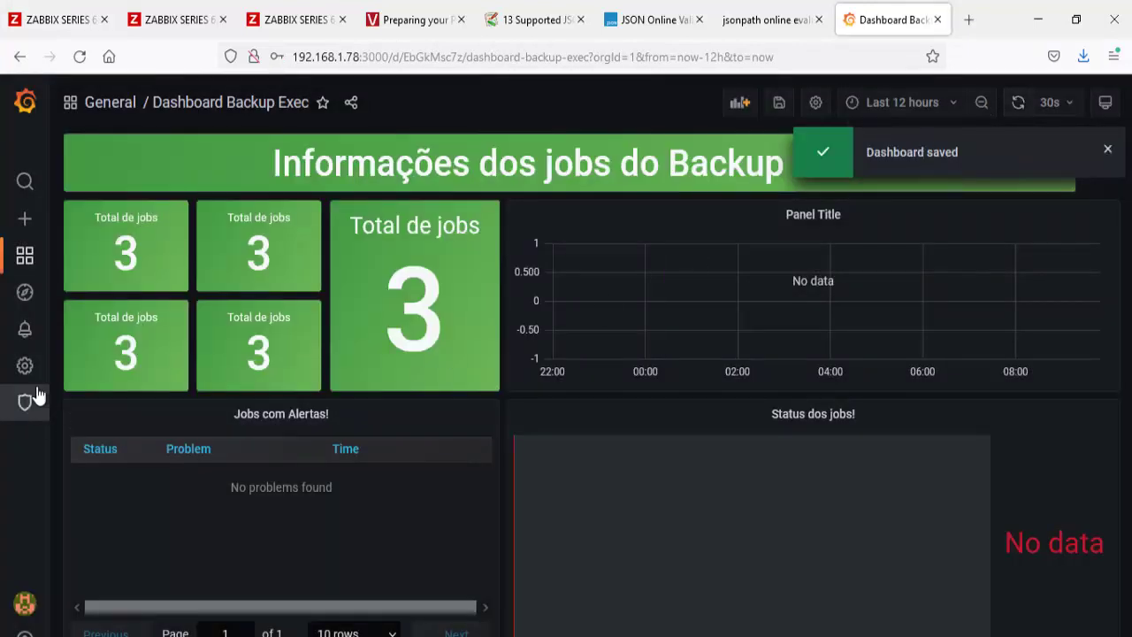
Step: Run Save & test on the Zabbix data source
mouse_move(25, 366)
left_click(84, 399)
left_click(316, 341)
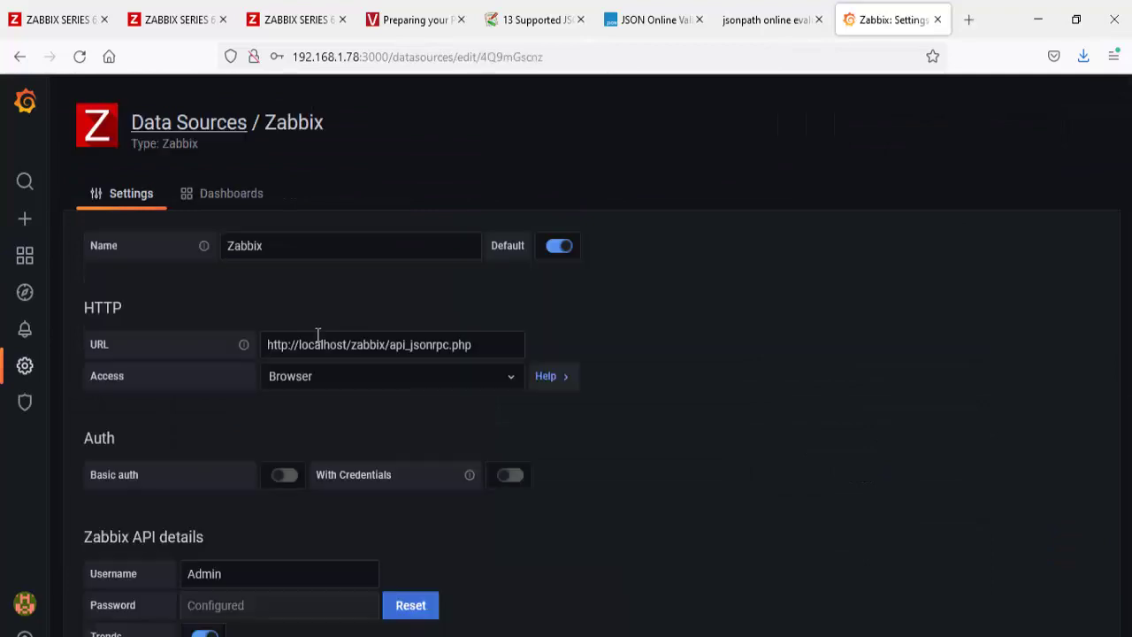
scroll(316, 334, "down", 6)
left_click(344, 564)
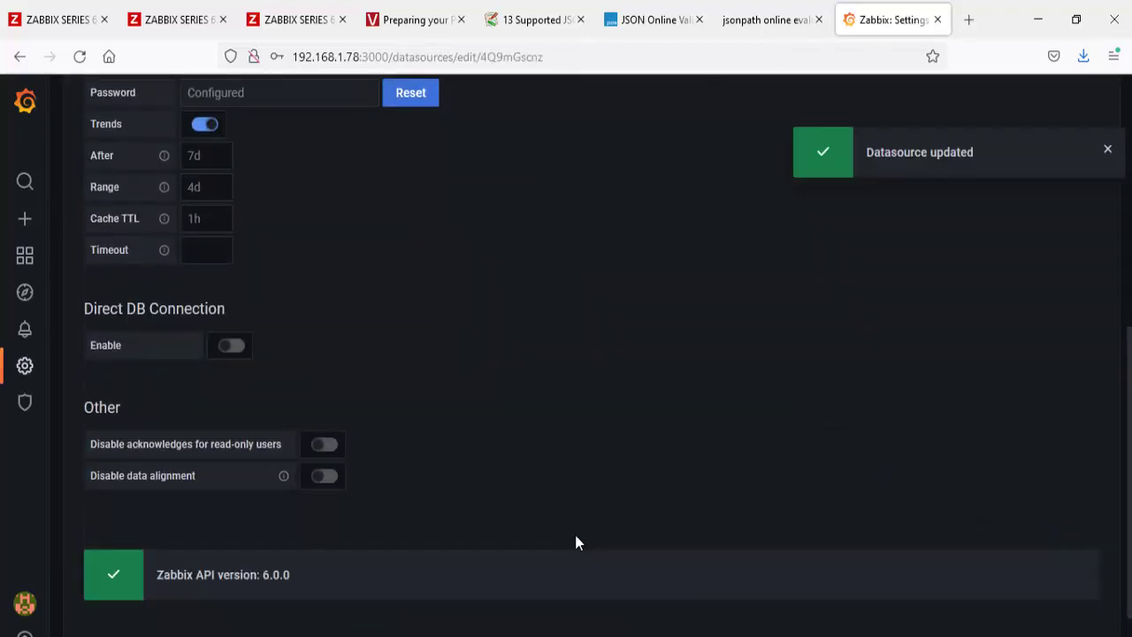
Step: Reopen Dashboard Backup Exec from Home and inspect the 08- PercentComplete gauge labels
mouse_move(25, 256)
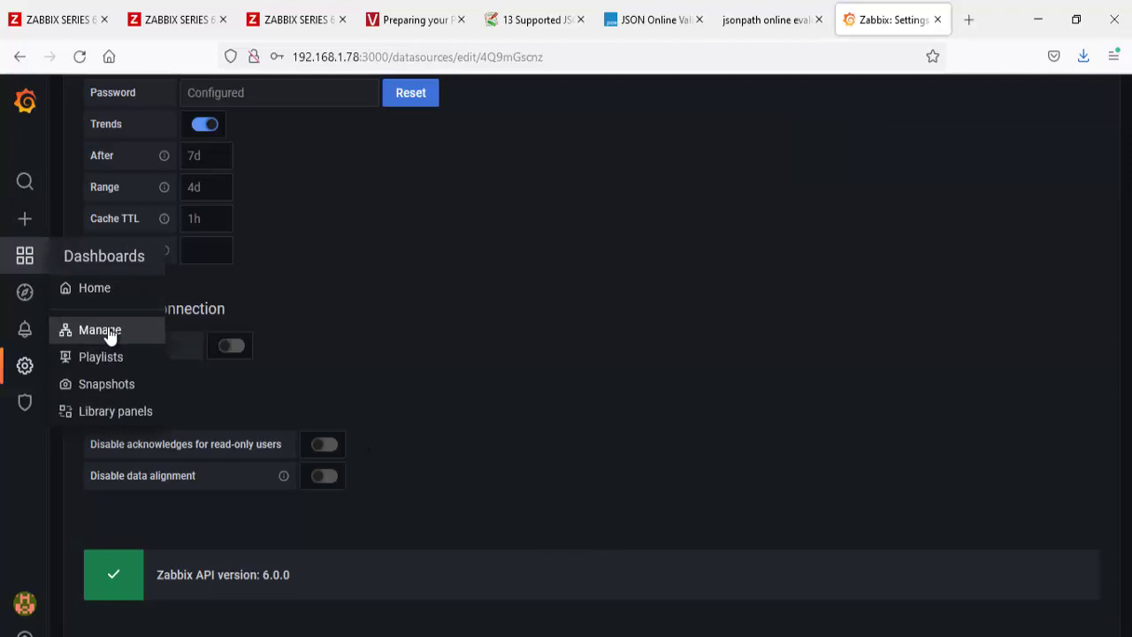
left_click(102, 303)
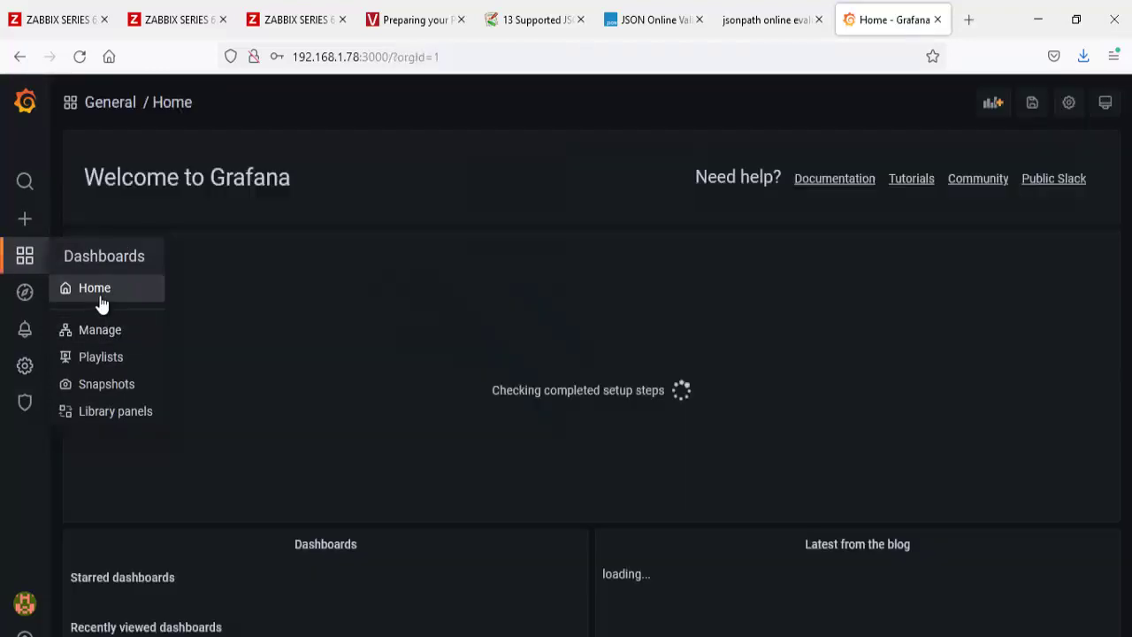
left_click(334, 543)
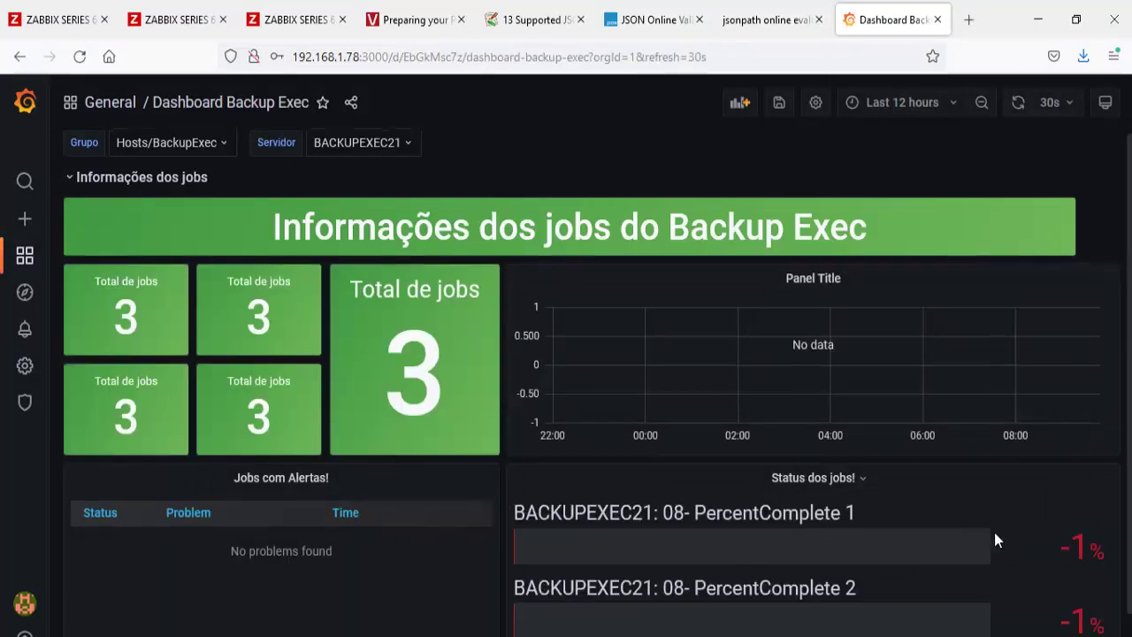
scroll(994, 532, "down", 1)
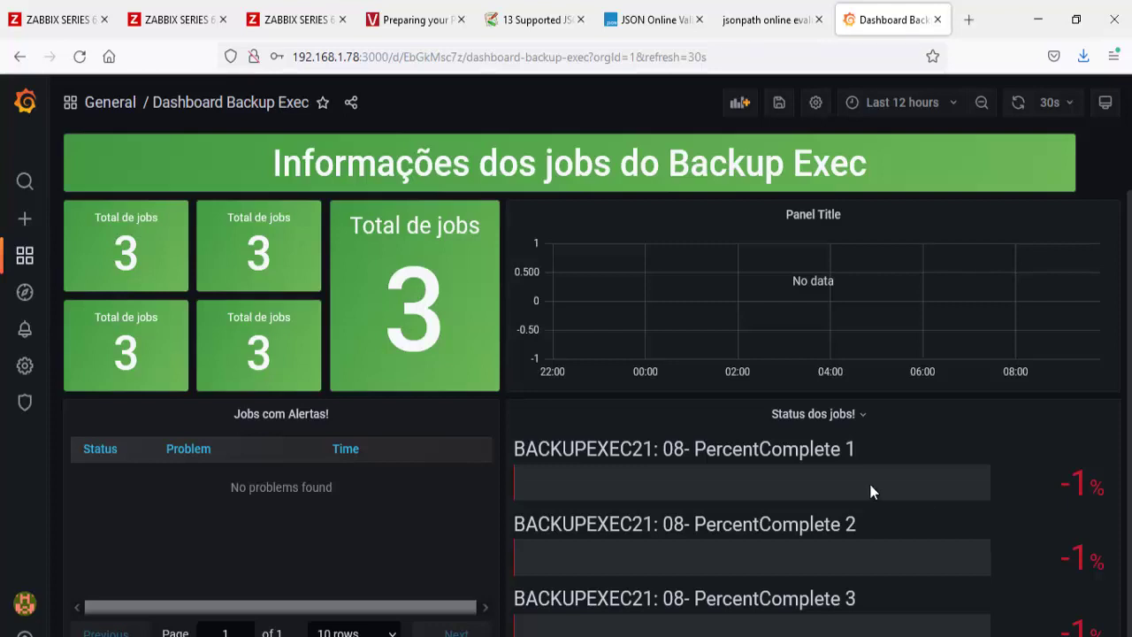
left_click_drag(857, 448, 952, 461)
left_click(691, 449)
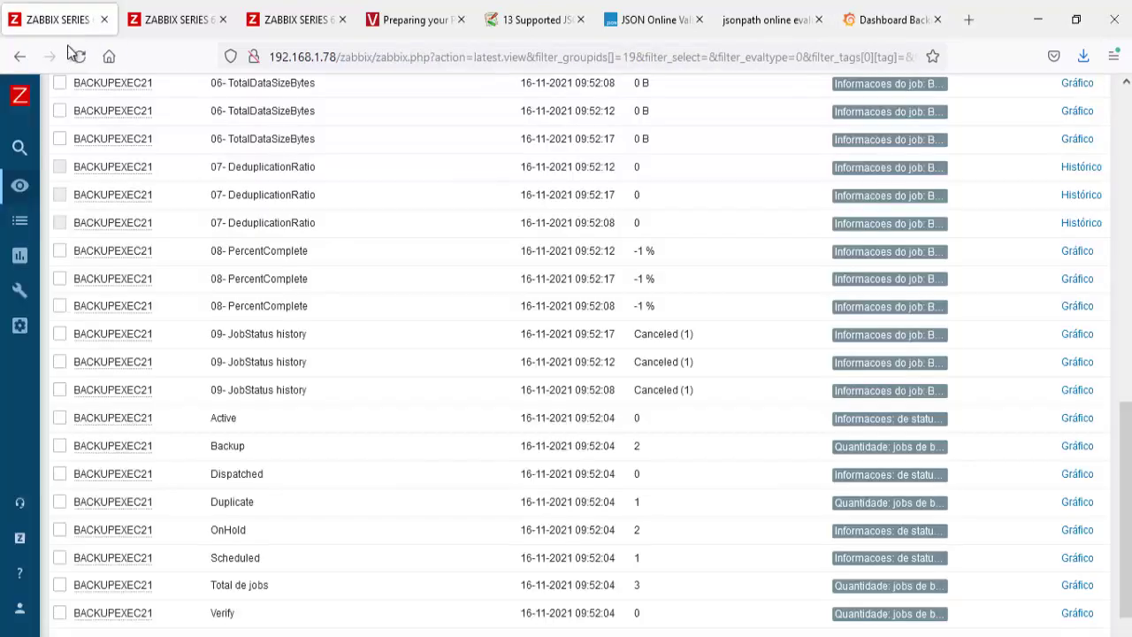
Step: Select and copy the item name Active from the BACKUPEXEC21 latest data list
left_click(31, 19)
scroll(254, 346, "down", 2)
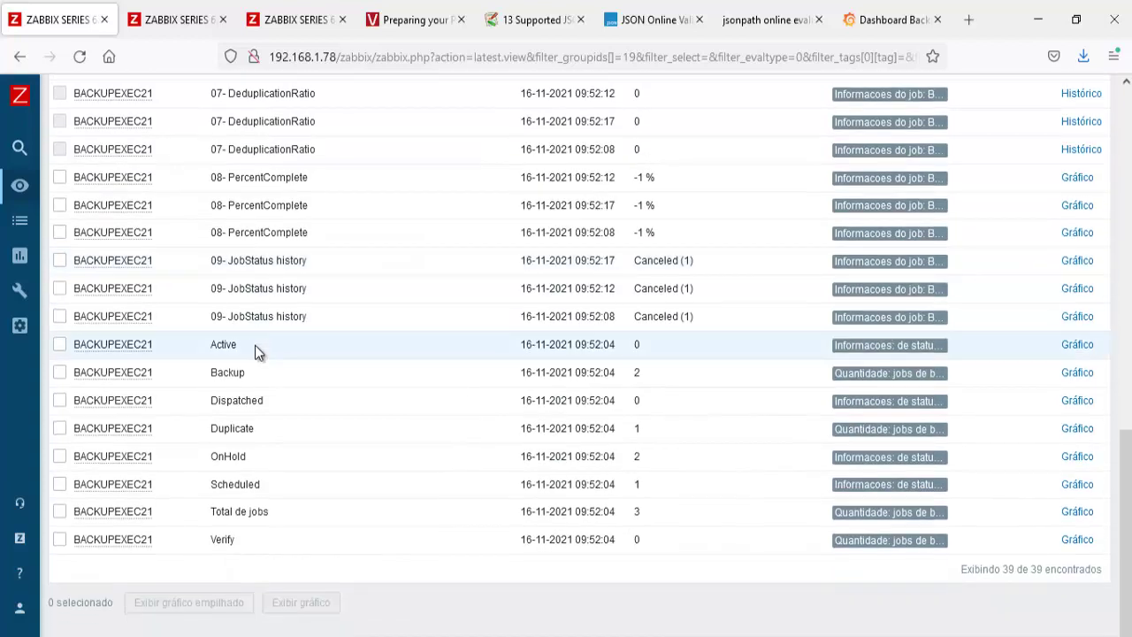
left_click_drag(255, 345, 212, 430)
left_click(210, 370)
left_click(268, 400)
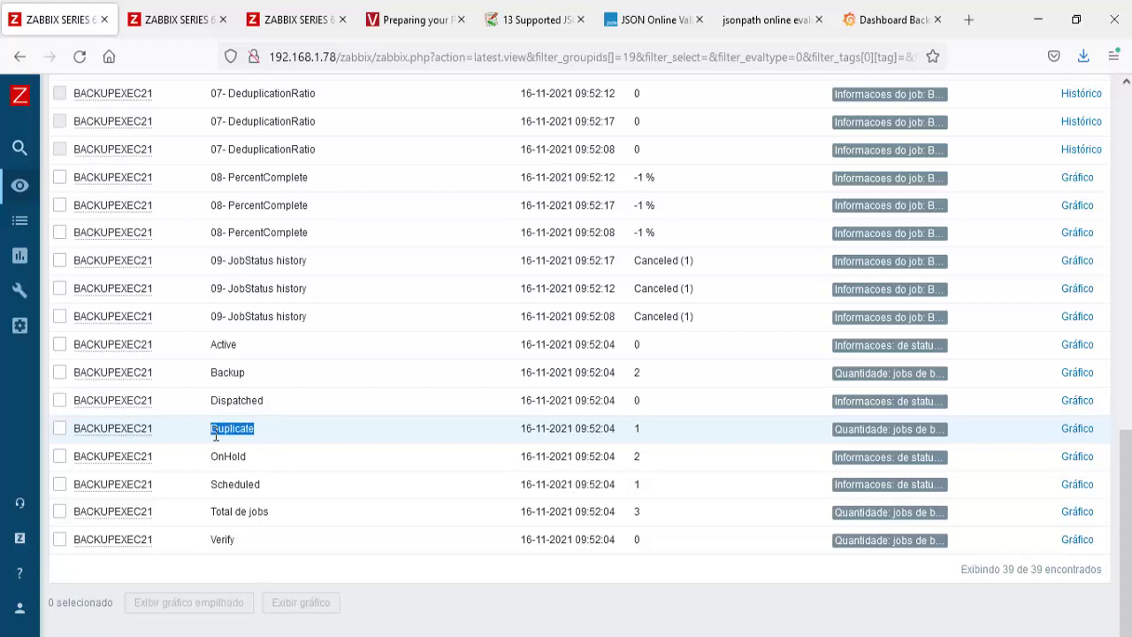
left_click(228, 350)
left_click_drag(237, 347, 213, 347)
key("ctrl+c")
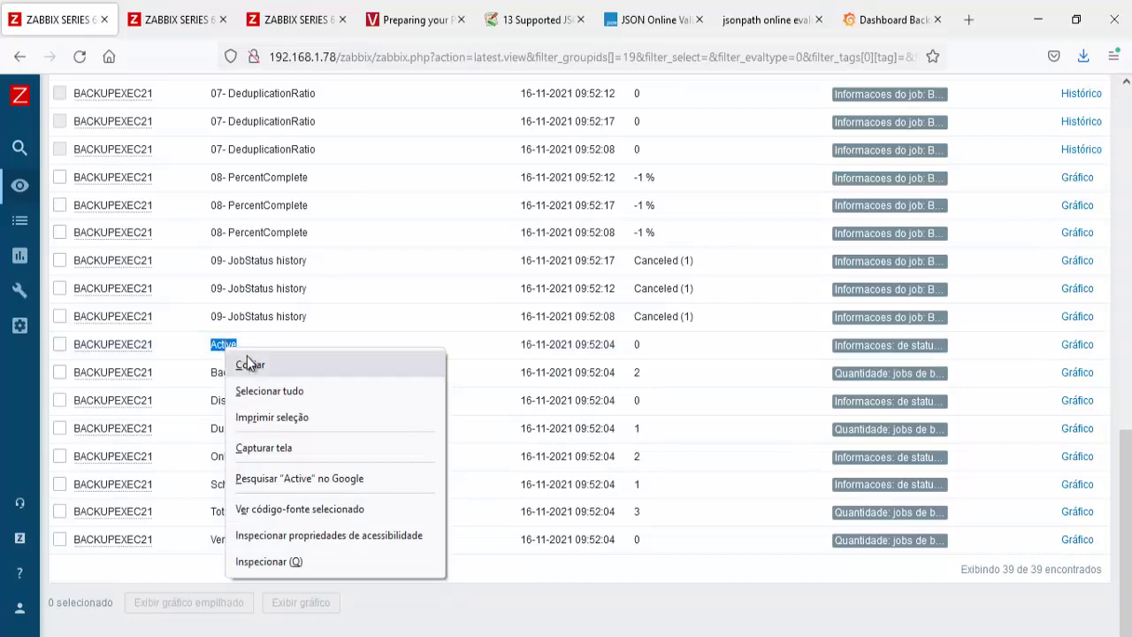
left_click(250, 364)
Step: Replace the Total de jobs query item with Active, clear its item tag, then view Zabbix discovery rules
left_click(889, 19)
left_click(454, 226)
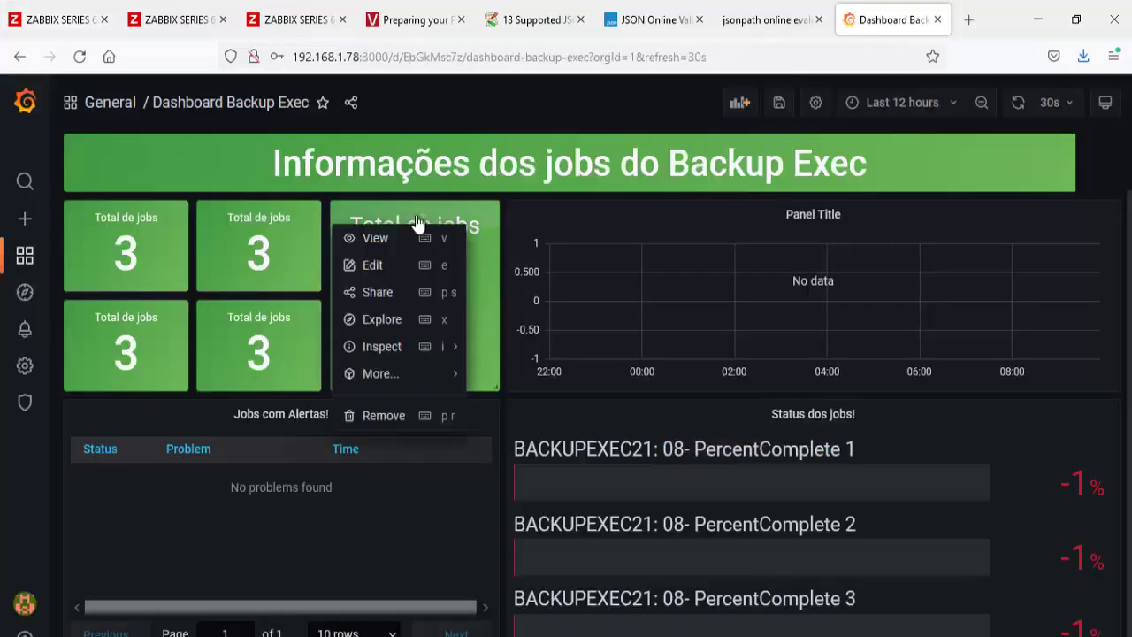
left_click(360, 263)
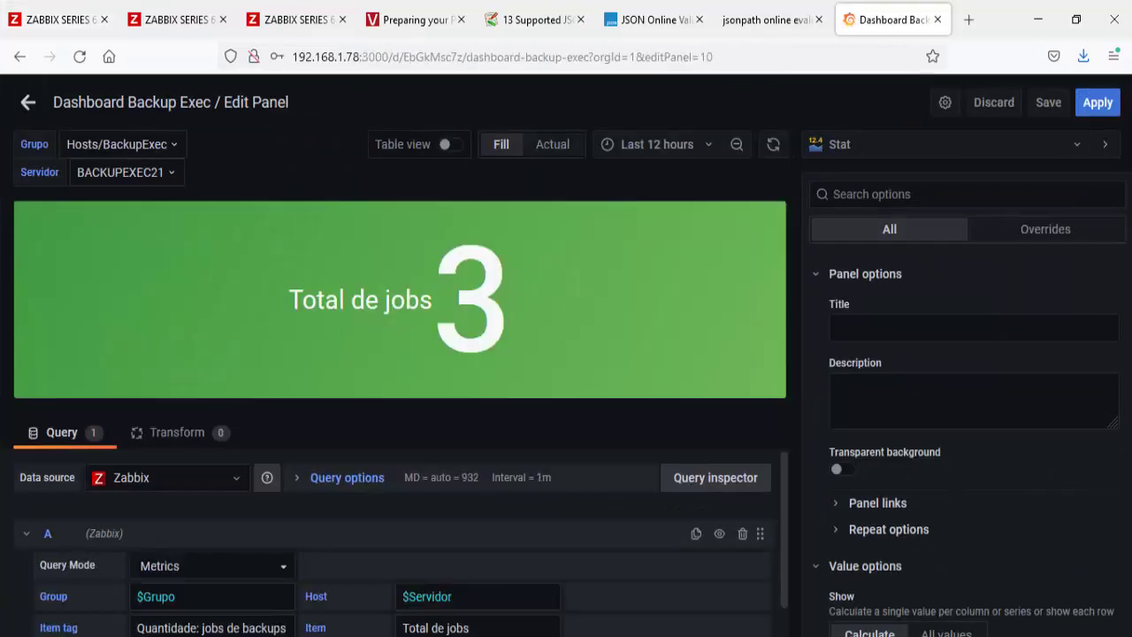
left_click_drag(503, 630, 361, 618)
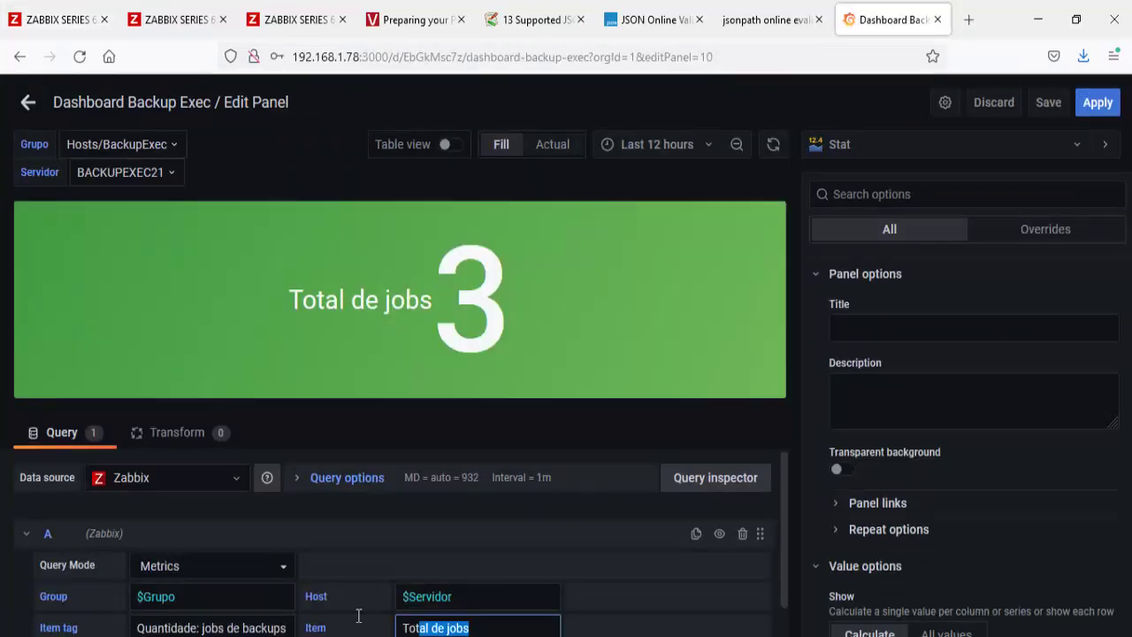
key("ctrl+v")
scroll(357, 625, "down", 2)
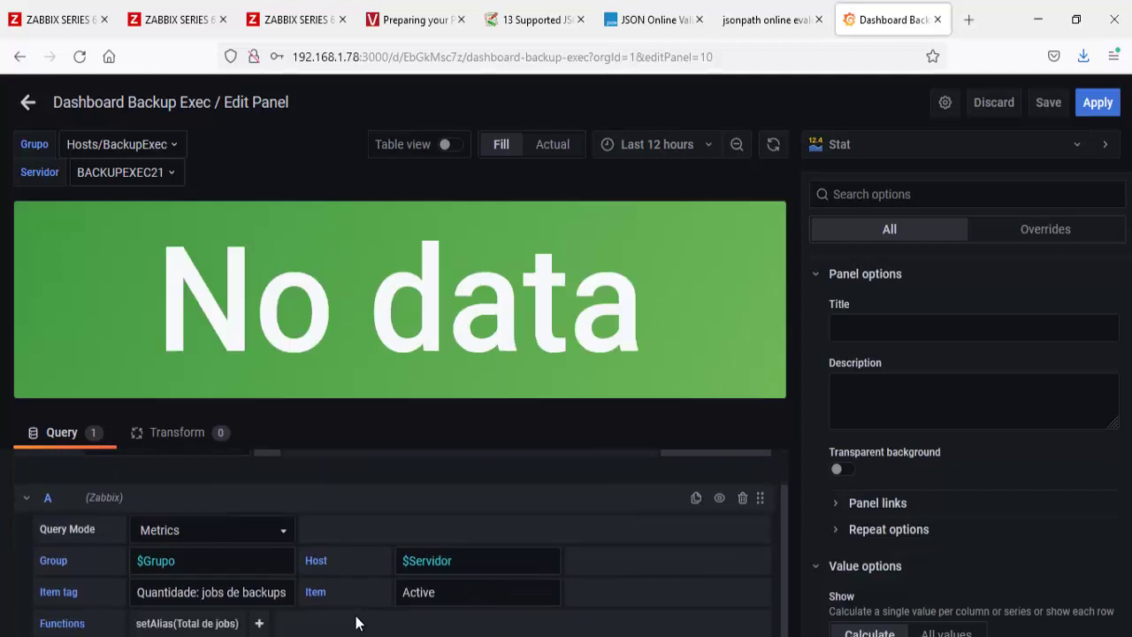
left_click_drag(288, 539, 100, 546)
key("BackSpace")
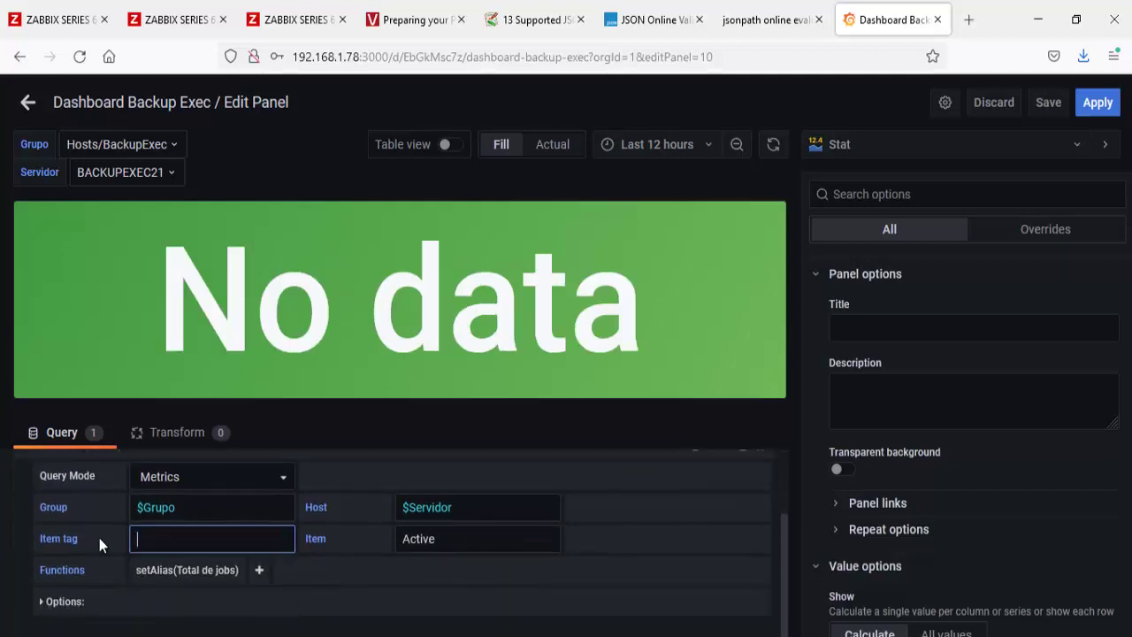
left_click(42, 27)
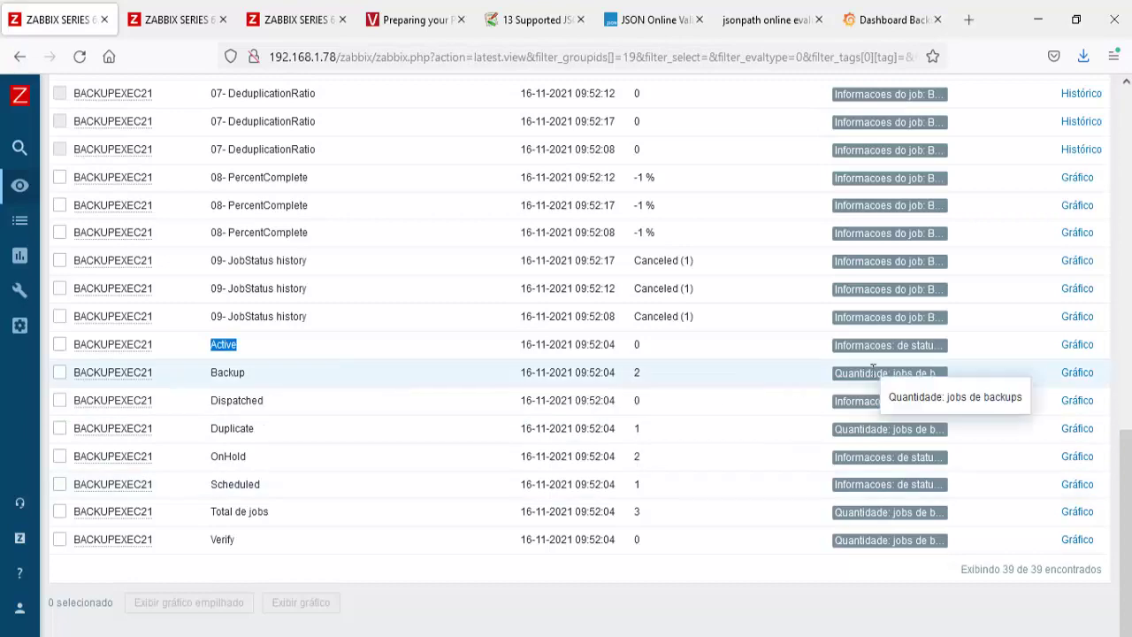
left_click(306, 31)
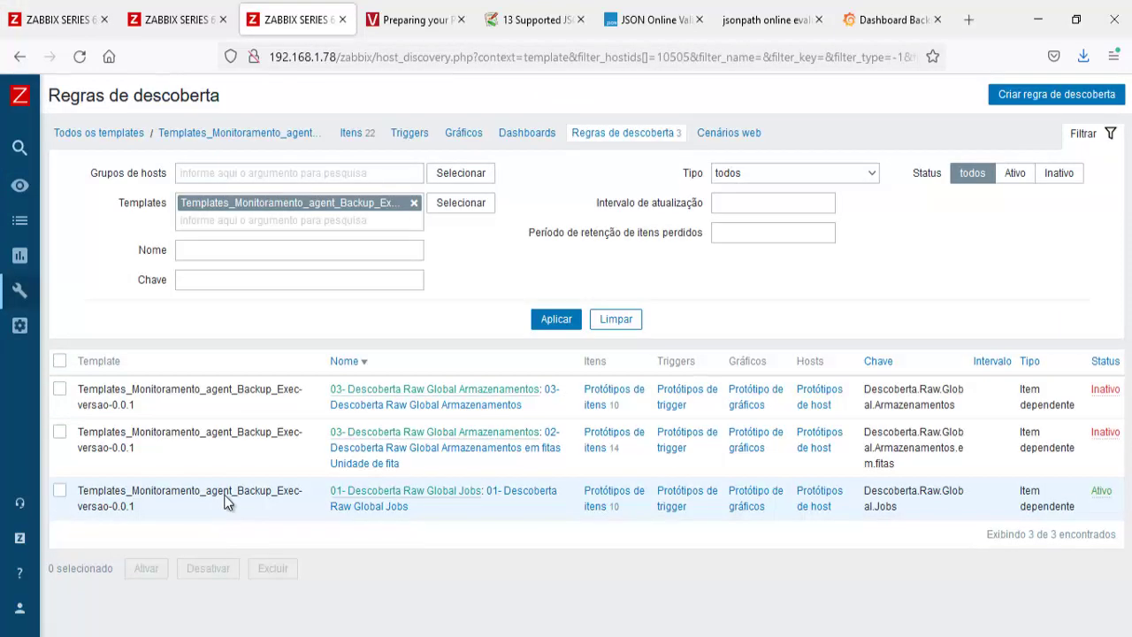
Step: Set the query item tag to /Quantidade: jobs de backups/
left_click_drag(889, 19, 411, 19)
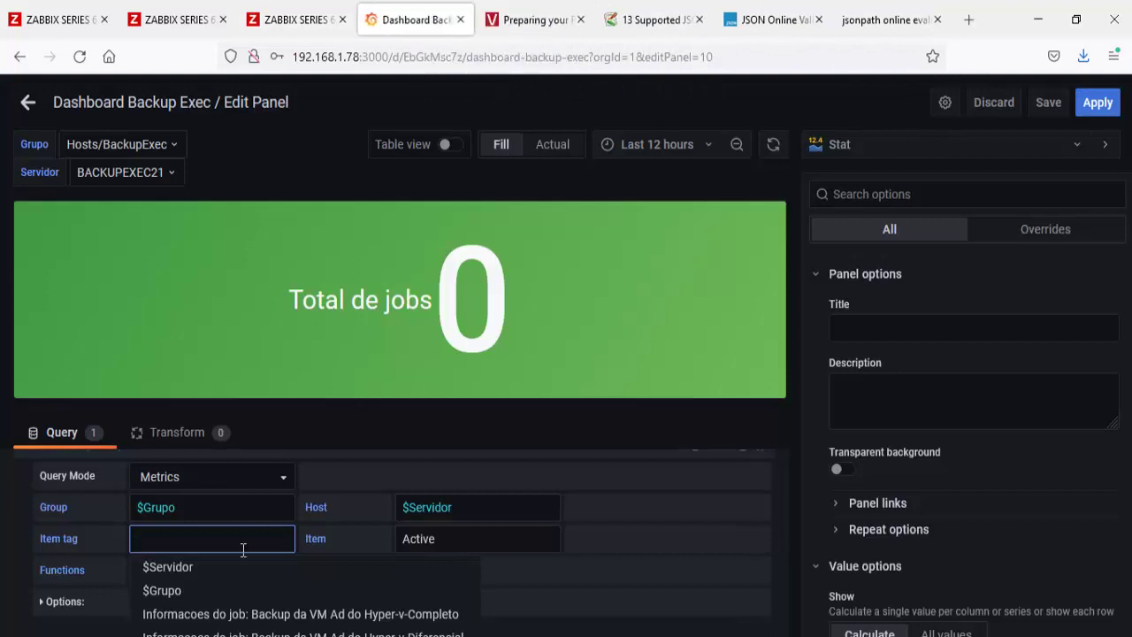
scroll(292, 600, "down", 1)
type("Qaun")
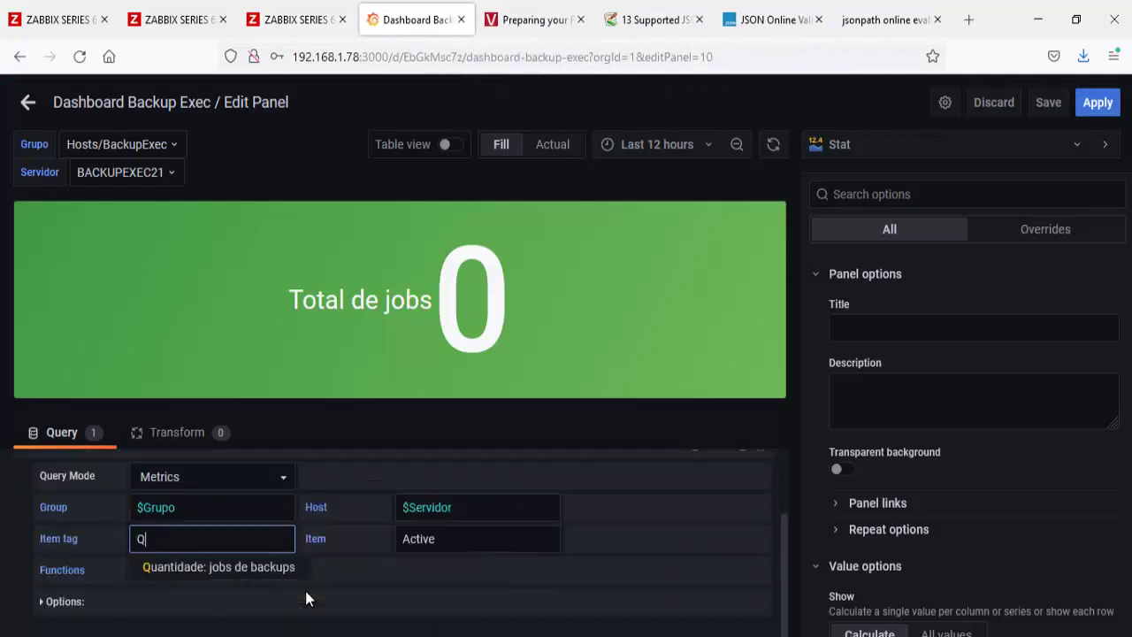
key("BackSpace")
key("BackSpace")
key("BackSpace")
key("Return")
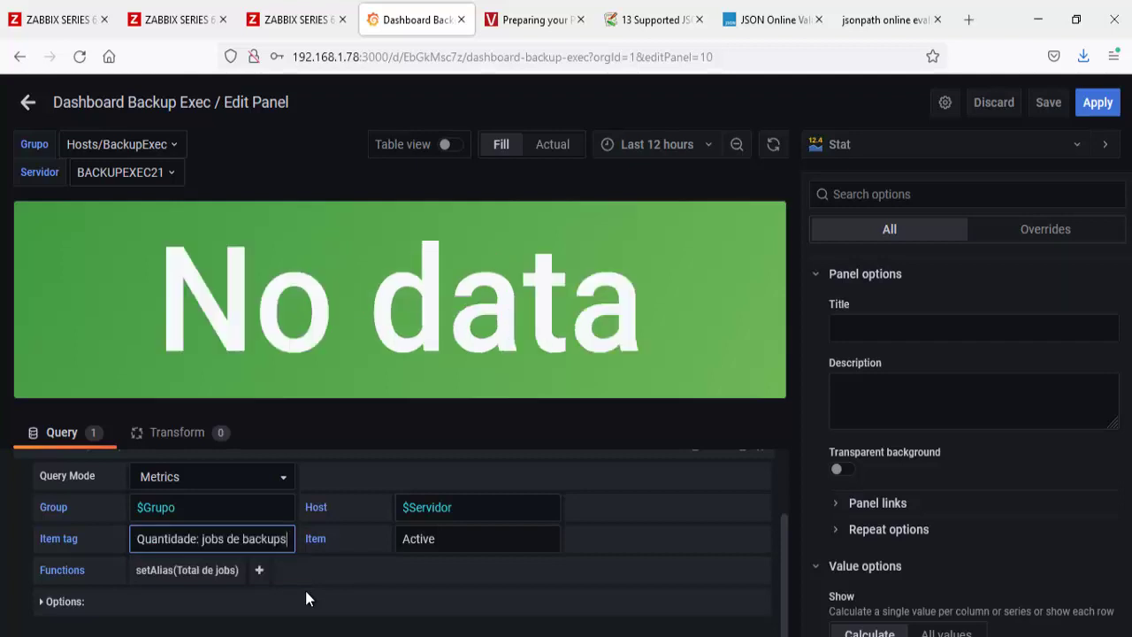
type("/")
key("Home")
type("/")
Step: Set the item to /Active/ and the setAlias function to Active, checking Zabbix data
left_click(454, 542)
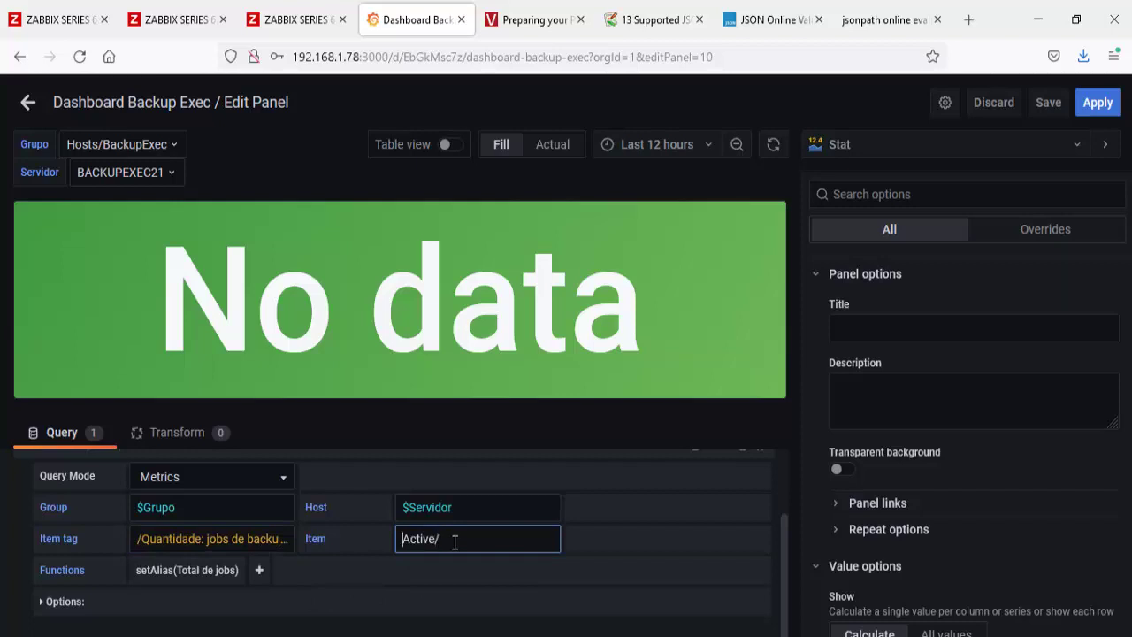
type("/")
left_click(483, 571)
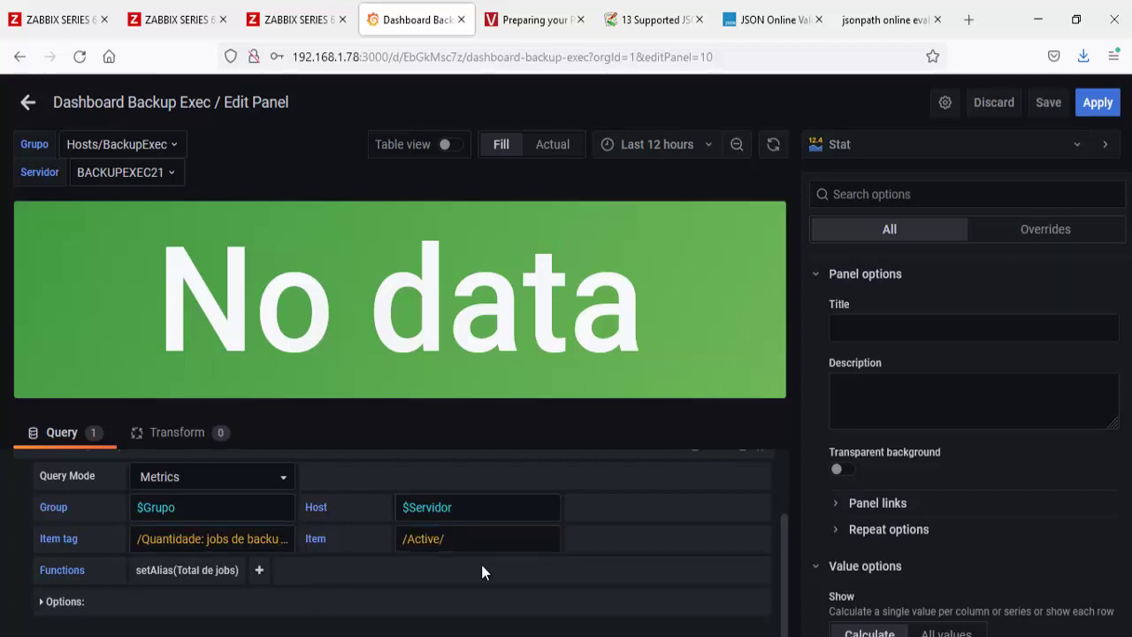
left_click(442, 541)
double_click(429, 540)
key("ctrl+c")
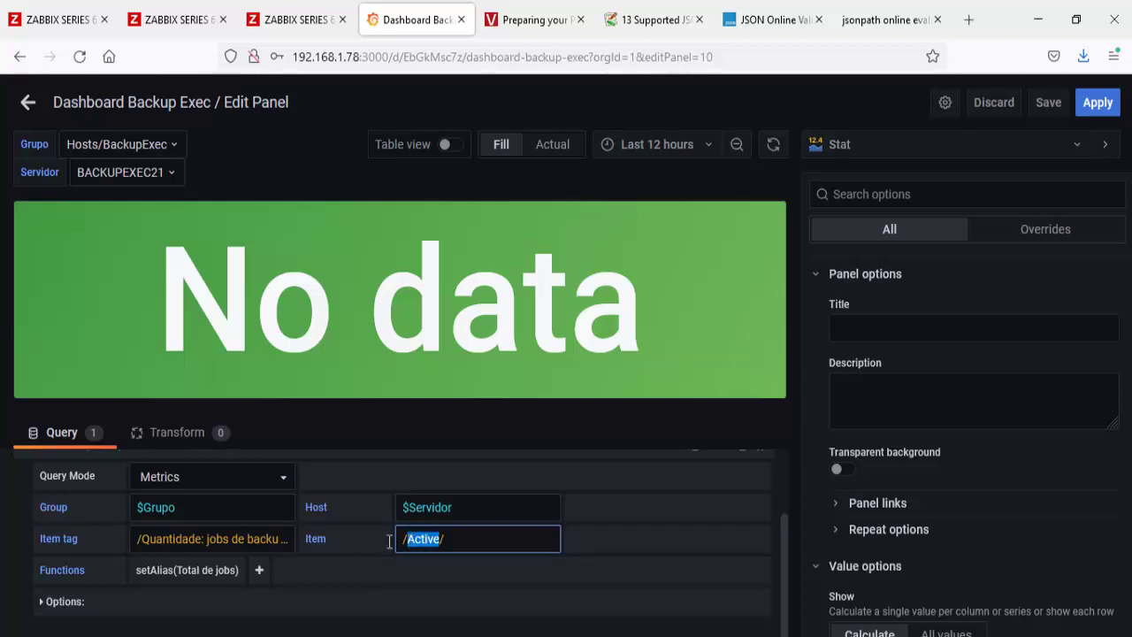
left_click(217, 573)
key("ctrl+v")
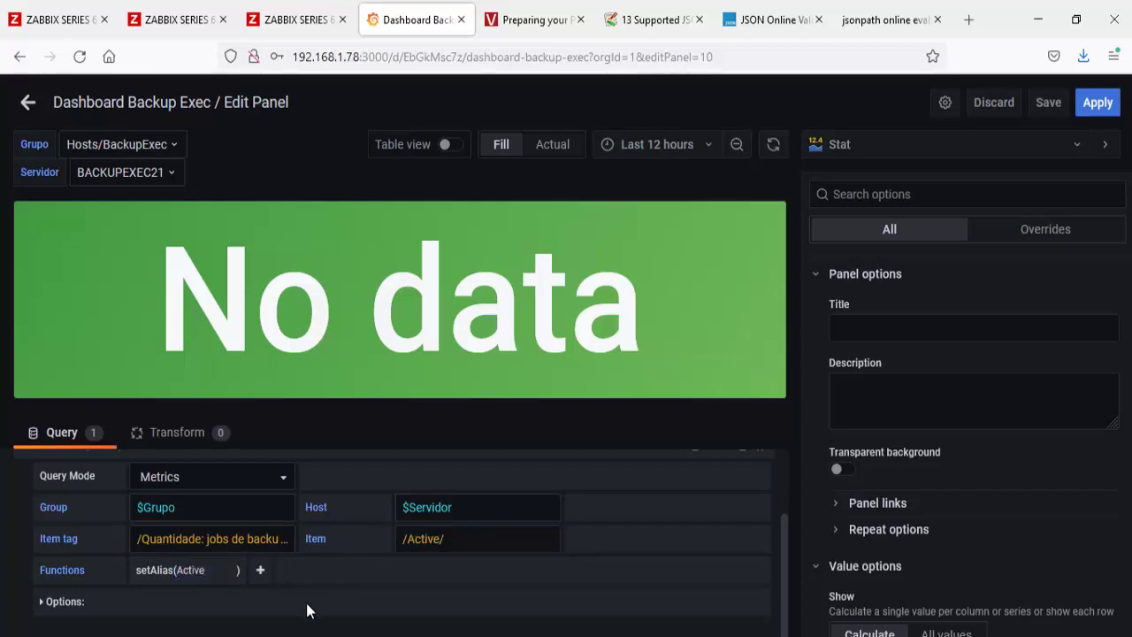
left_click(307, 610)
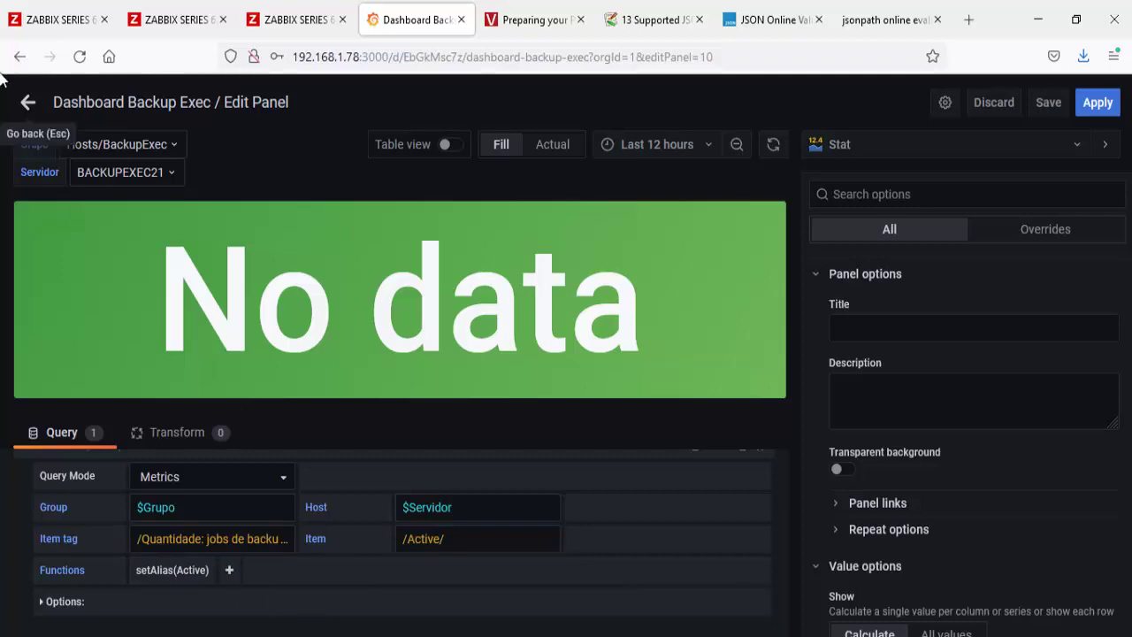
left_click(48, 20)
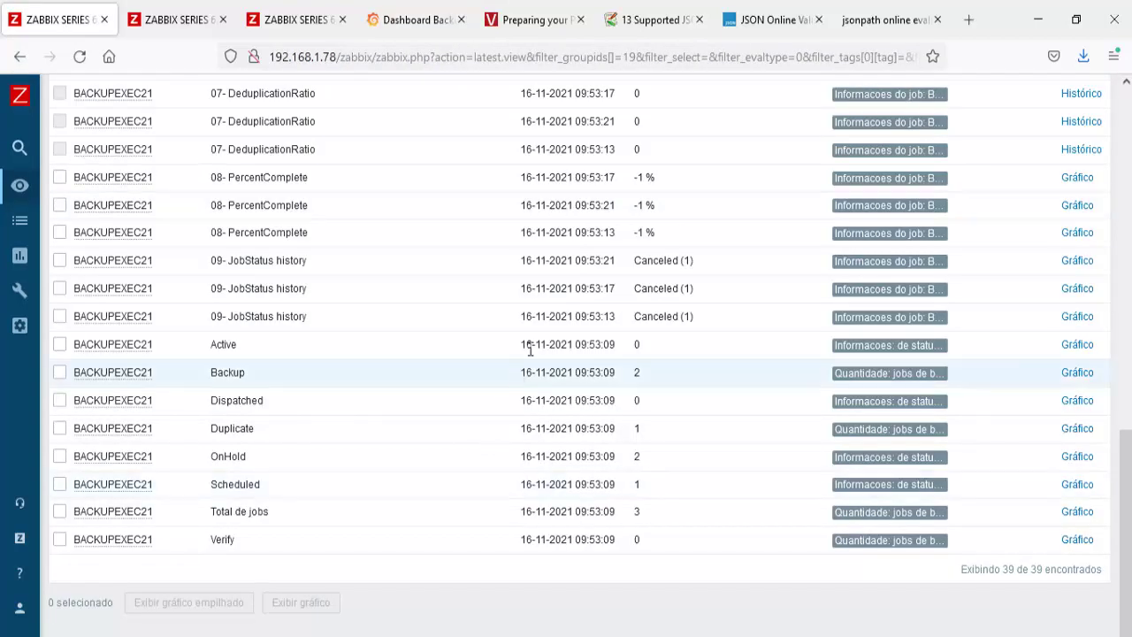
left_click(416, 19)
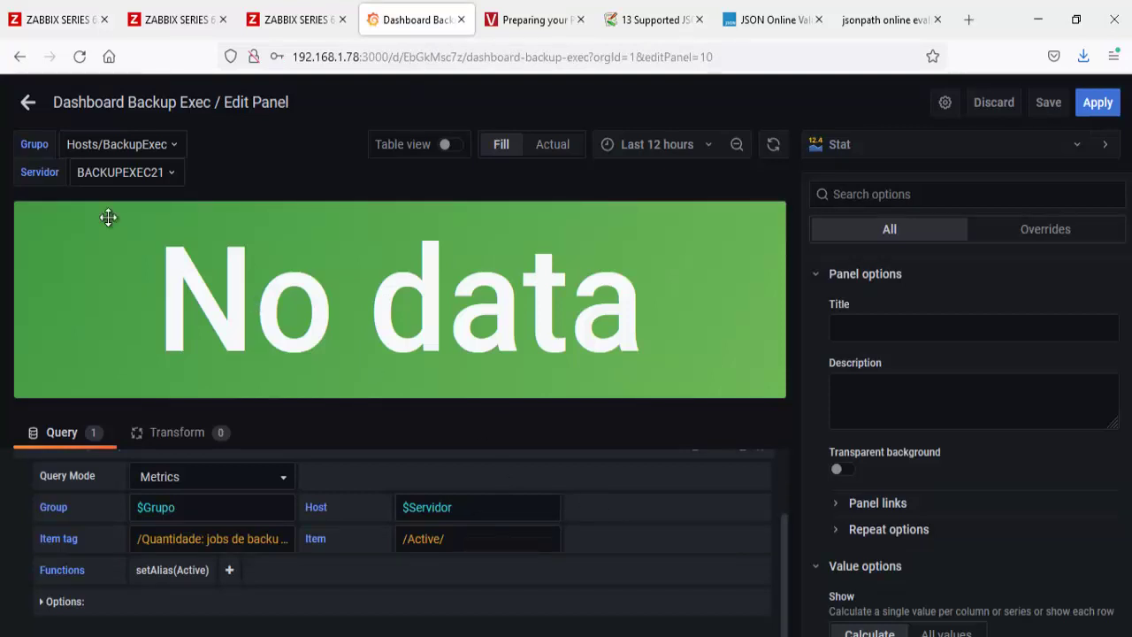
Step: Save the Backup Exec dashboard with current variable values as default, then refresh its panels
left_click(26, 105)
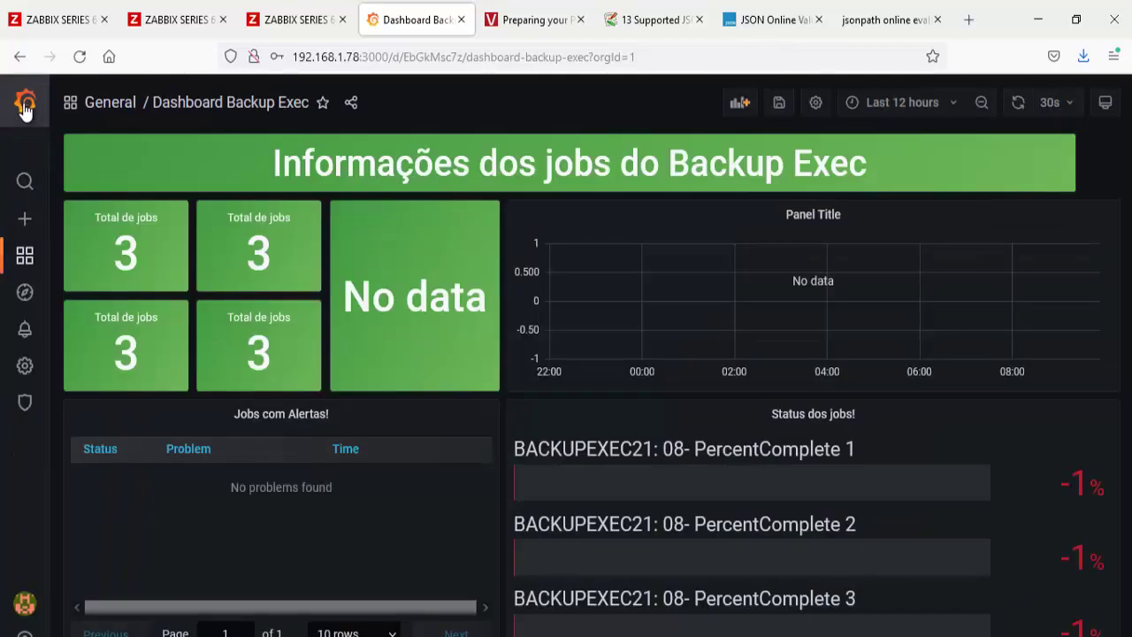
left_click(779, 105)
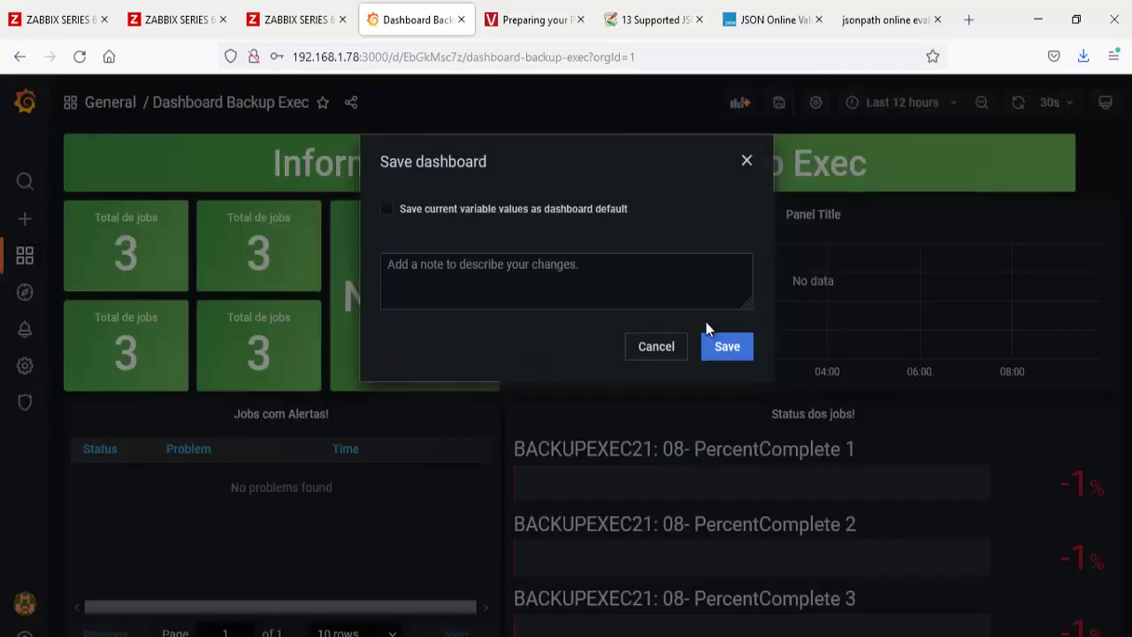
left_click(387, 209)
left_click(708, 345)
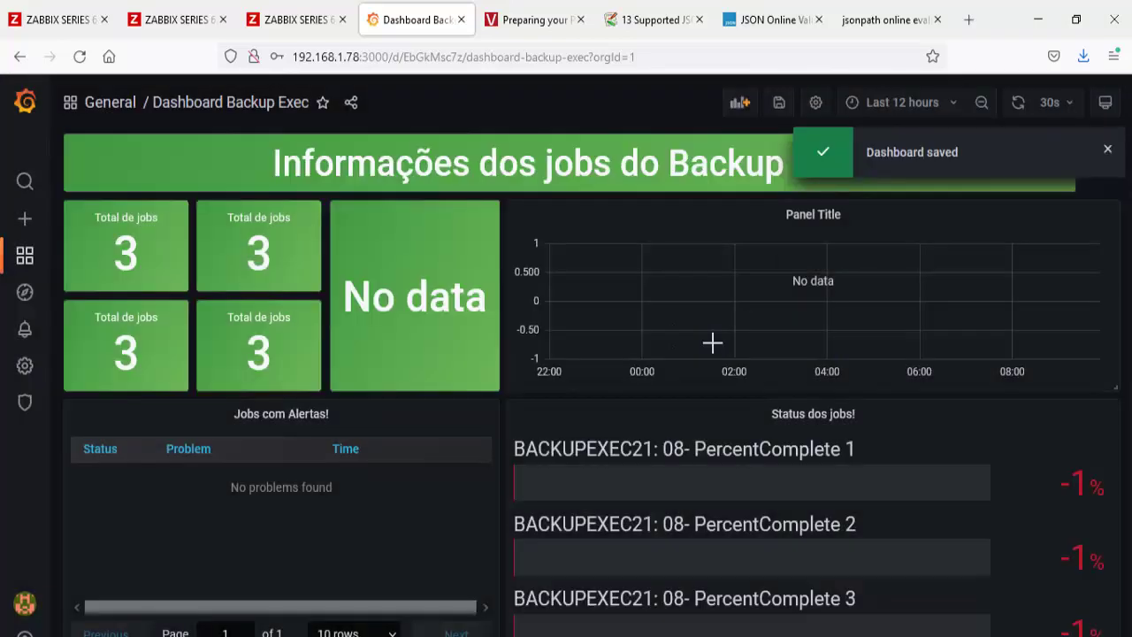
left_click(1019, 104)
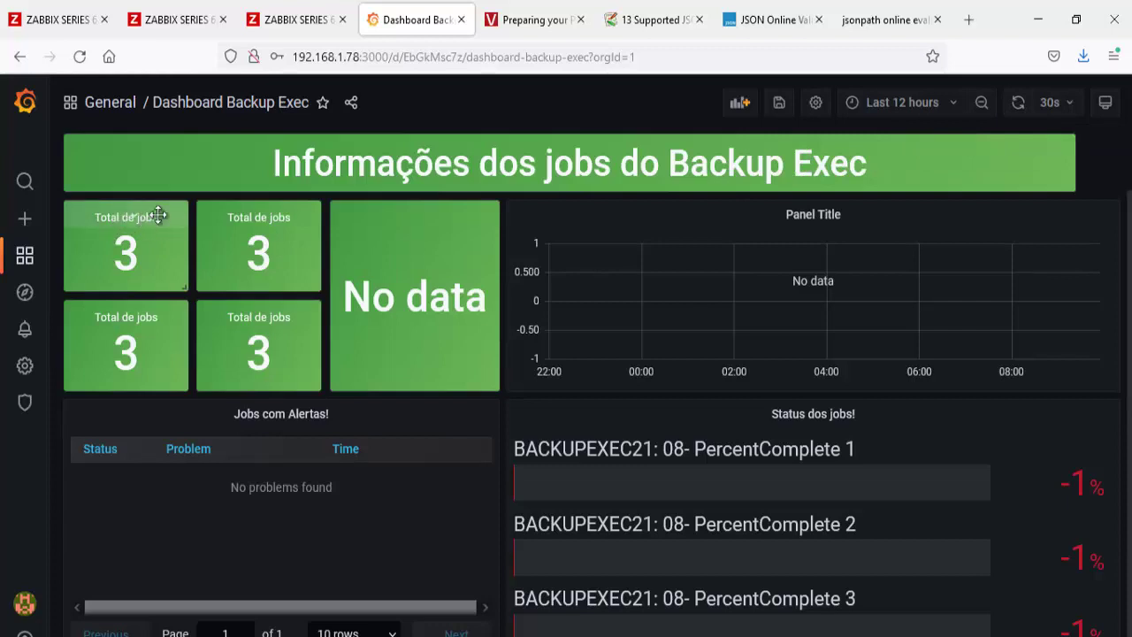
Step: Dismiss the second job tile's menu and return to Zabbix's latest data list
left_click(260, 215)
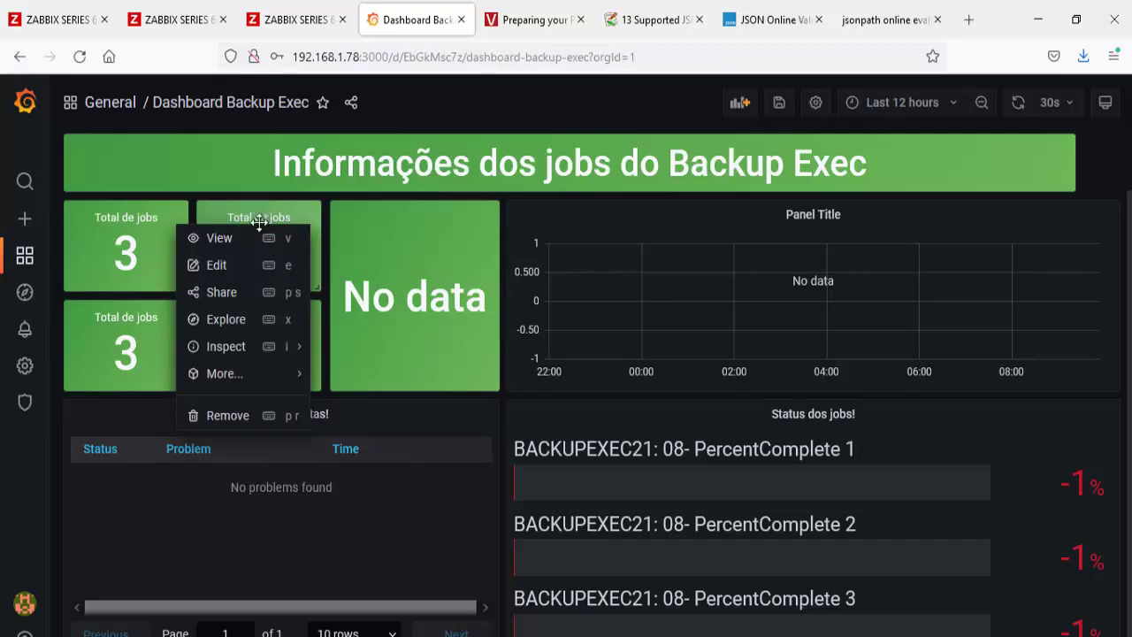
left_click(317, 342)
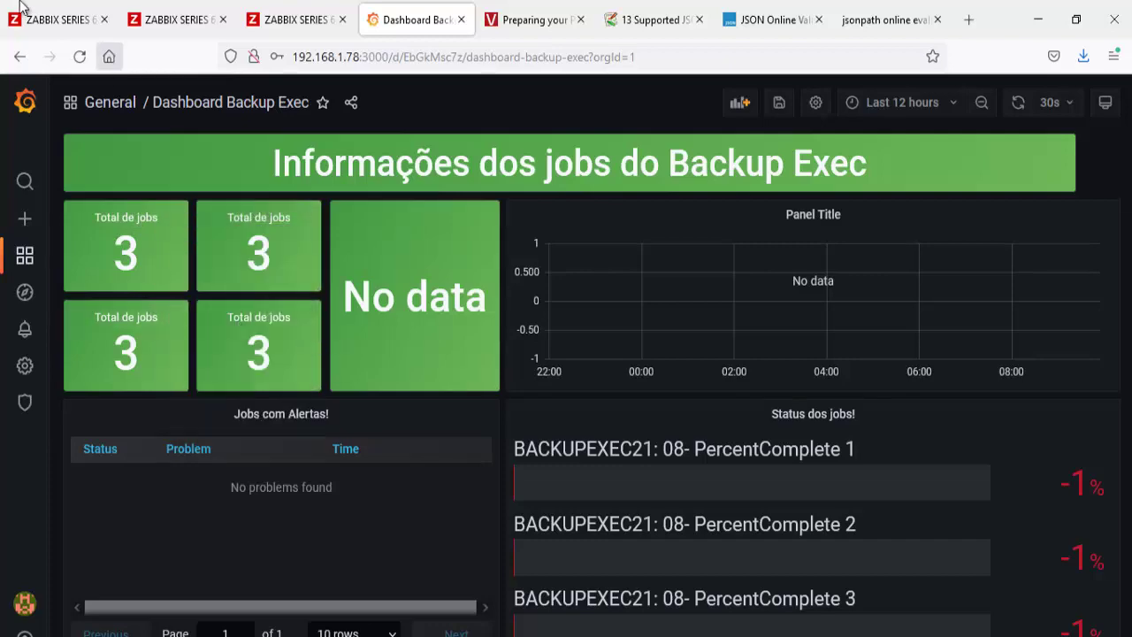
left_click(44, 20)
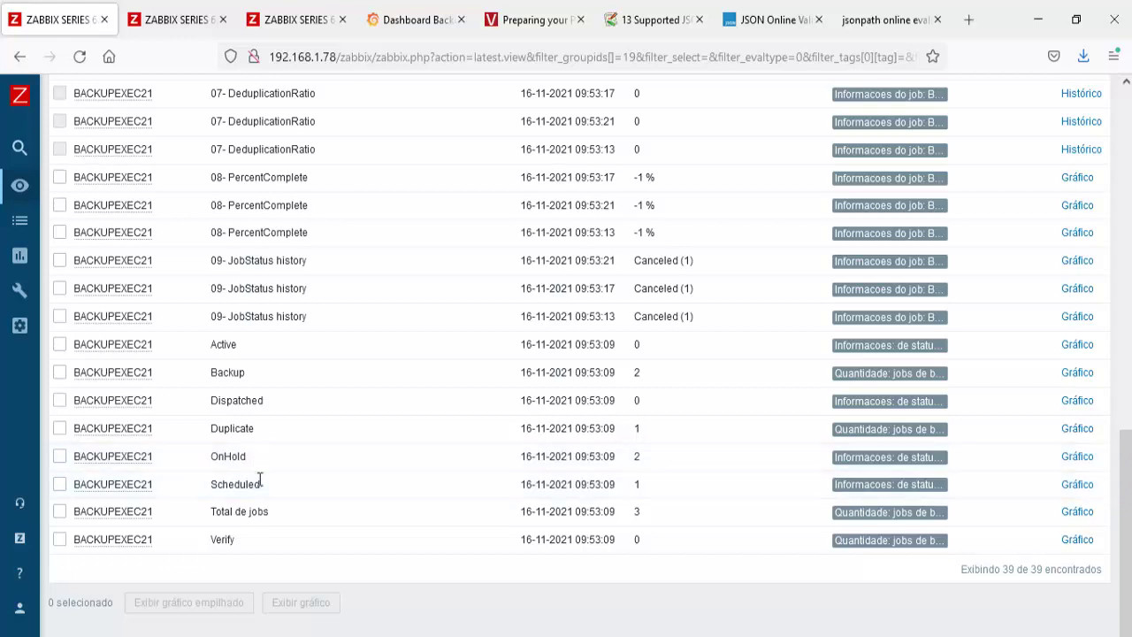
Step: Copy the OnHold item name from Zabbix latest data
left_click_drag(248, 457, 214, 454)
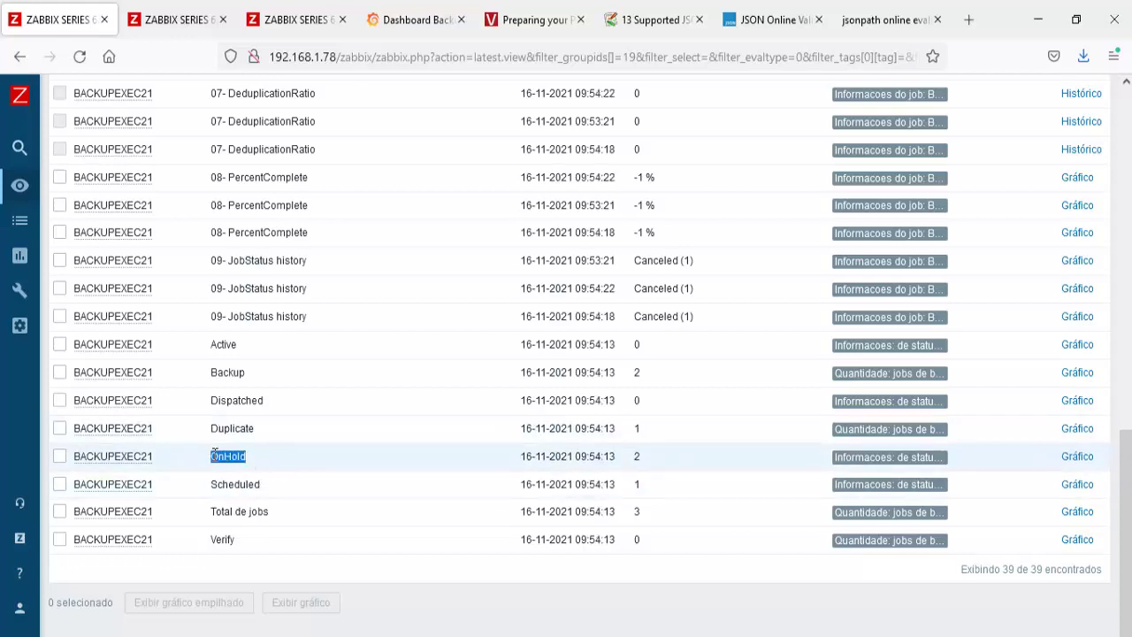
right_click(215, 454)
left_click(257, 241)
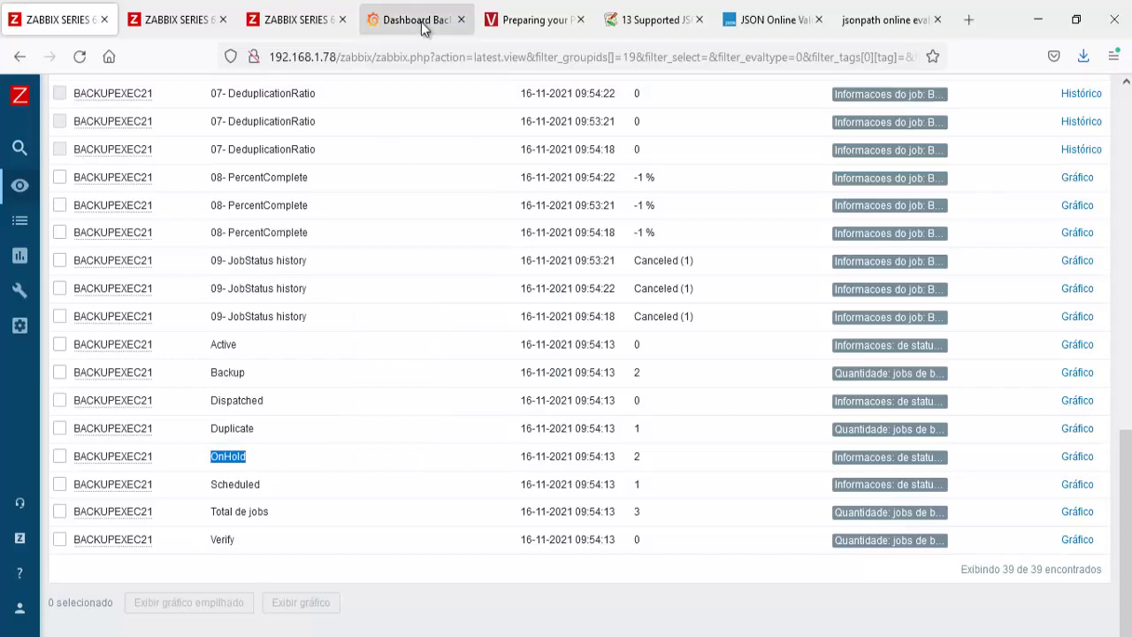
left_click(421, 29)
Step: Retitle the lower-left stat tile OnHold and set its item filter to /OnHold/
left_click(132, 319)
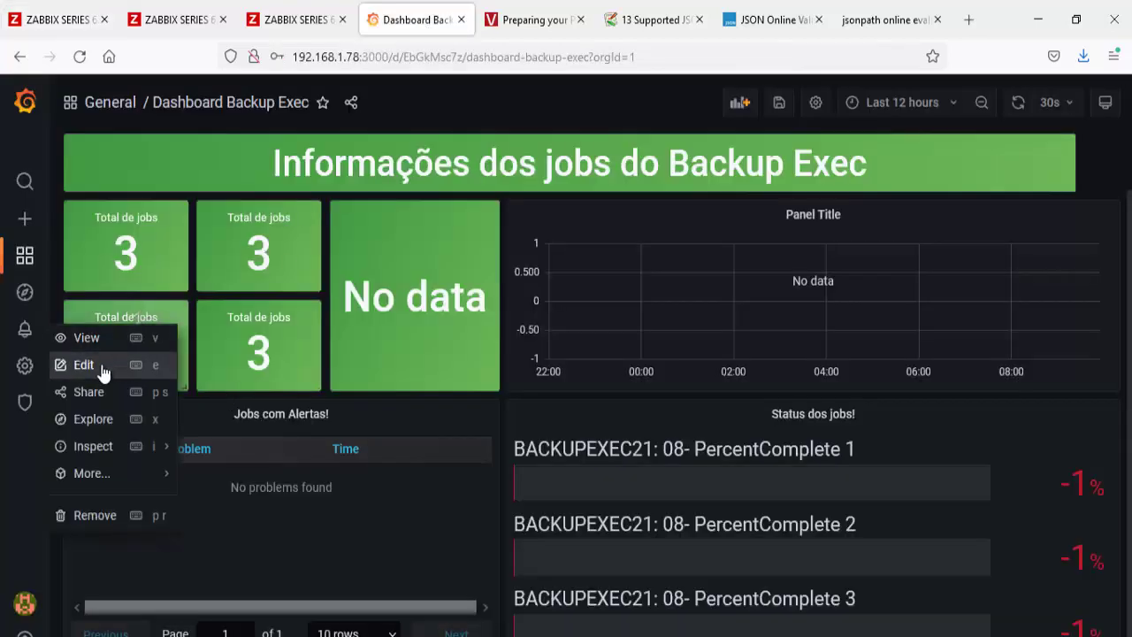
left_click(103, 374)
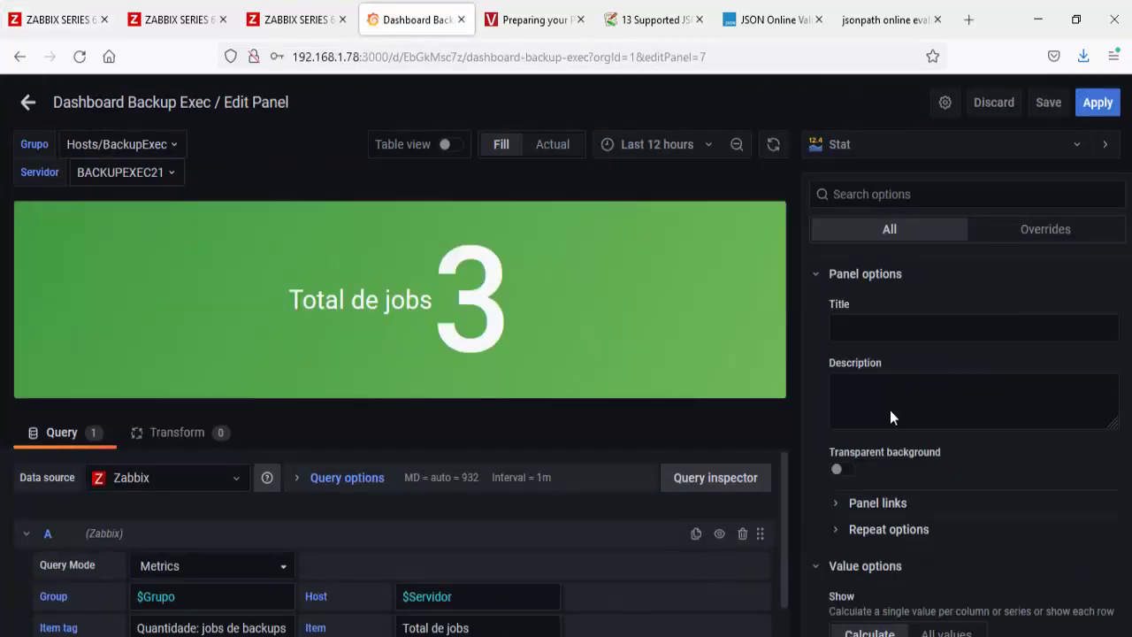
left_click(903, 327)
key("ctrl+v")
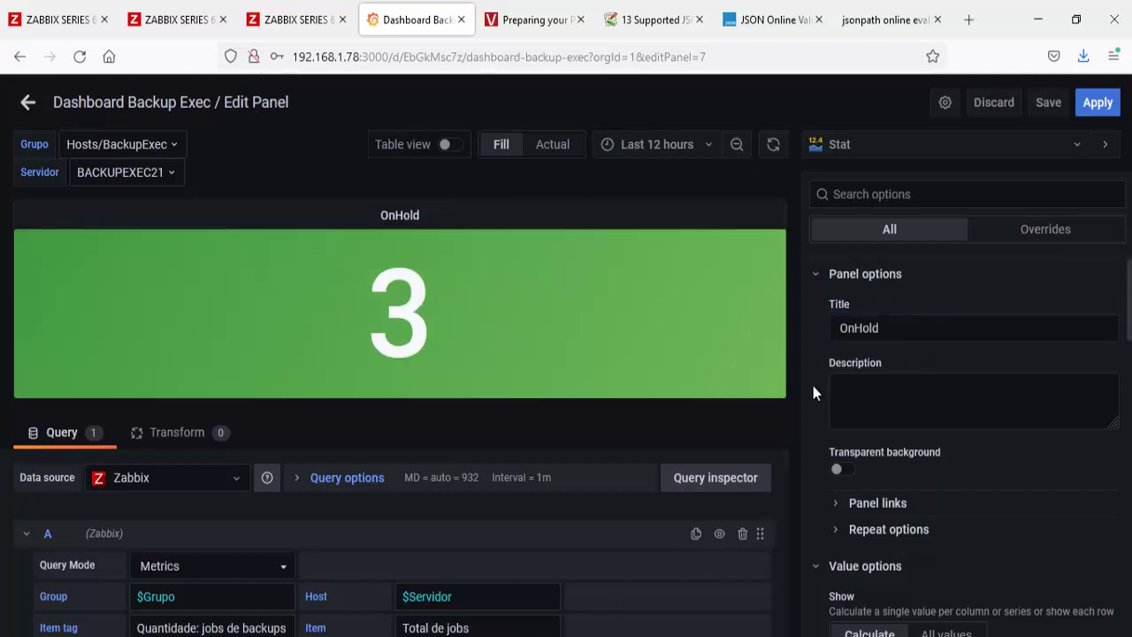
left_click(522, 626)
type("/")
key("ctrl+v")
type("/")
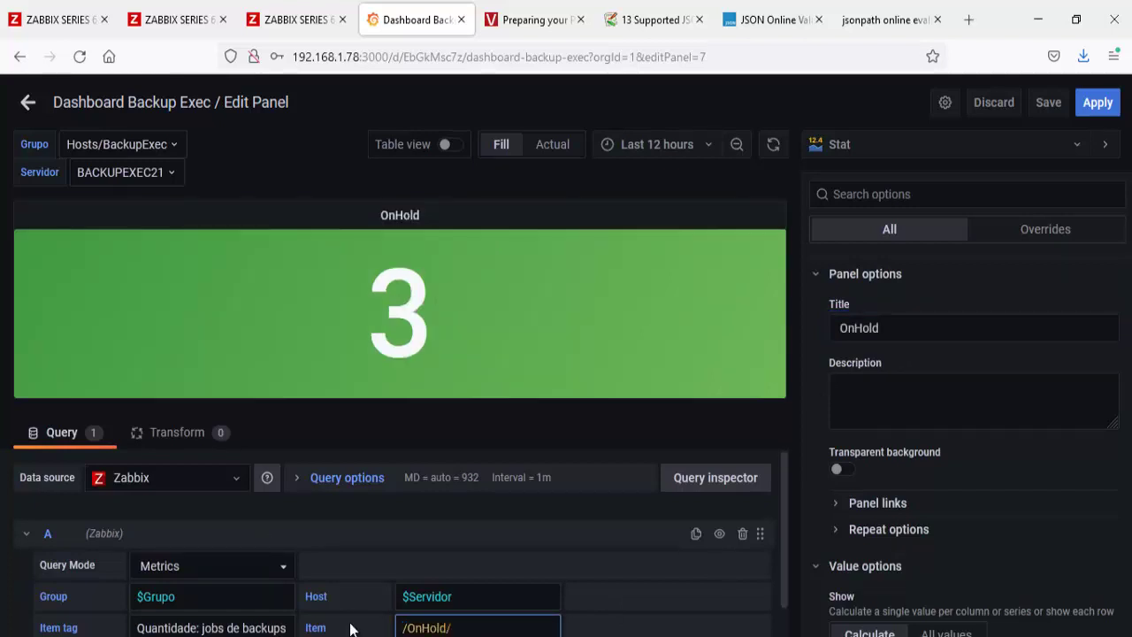
left_click(349, 628)
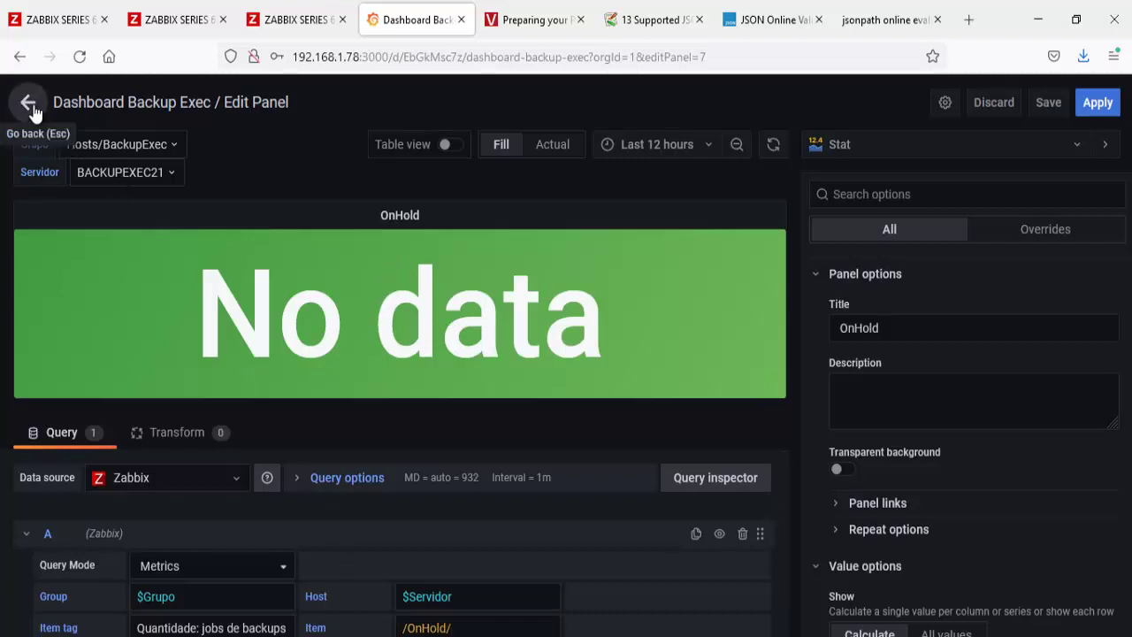
left_click(29, 103)
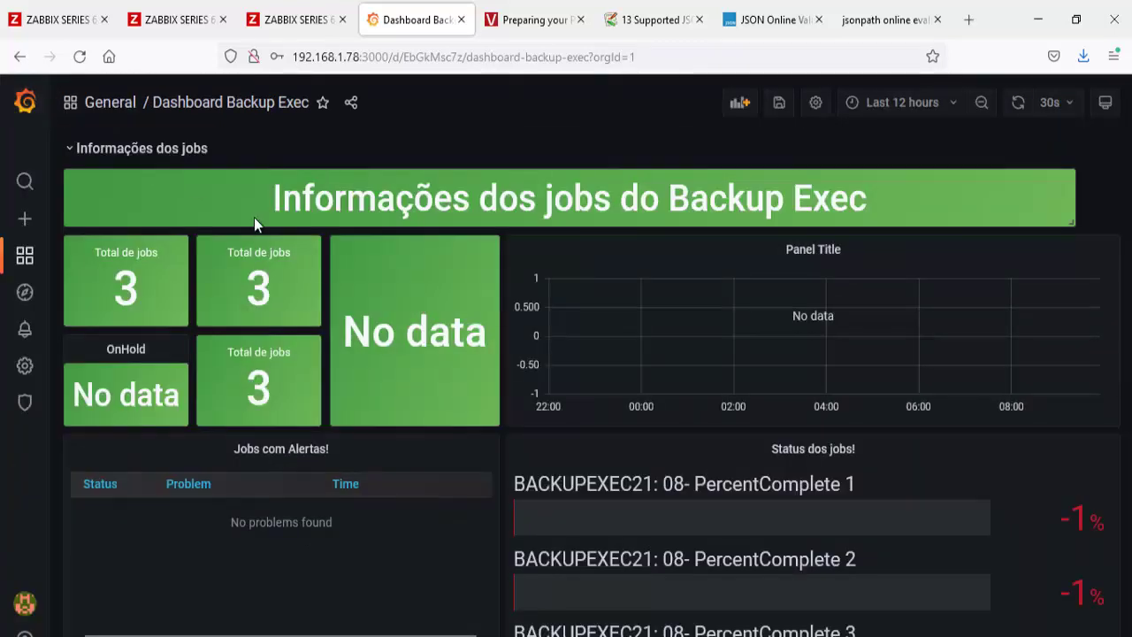
left_click(257, 251)
Step: Title the upper-right job tile Sucesso
left_click(245, 301)
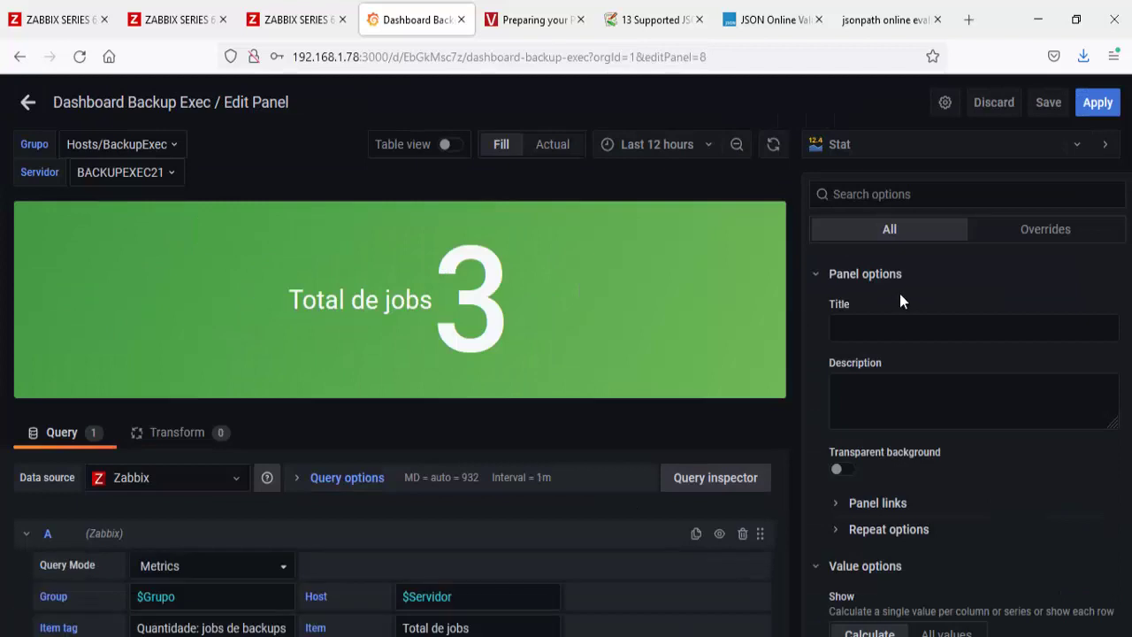
left_click(886, 327)
type("Suce")
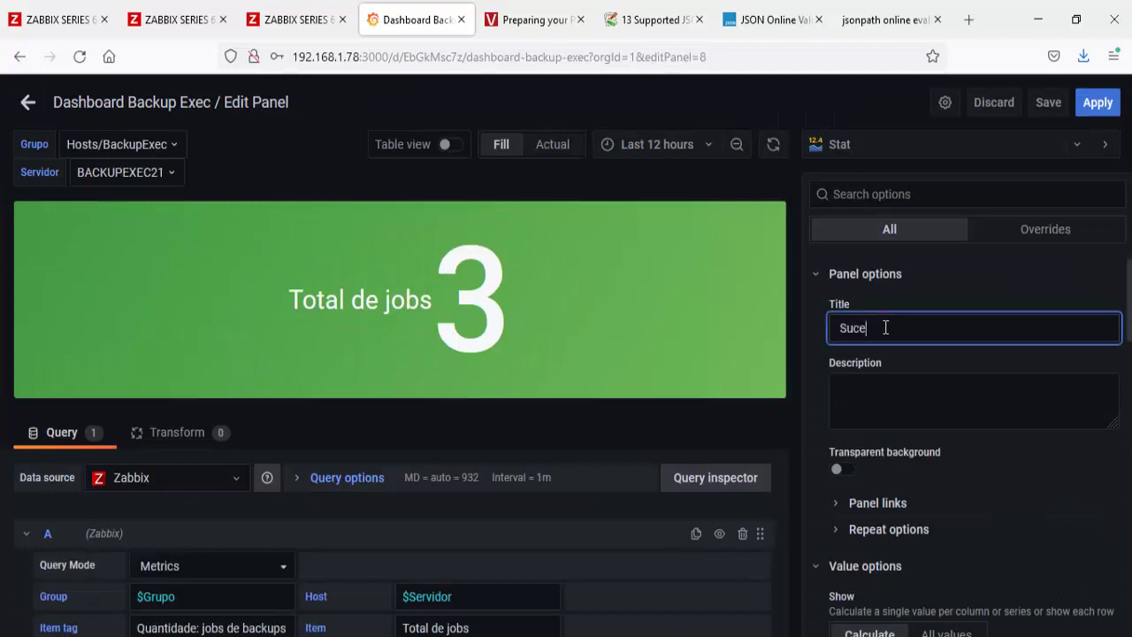
type("sso")
left_click(819, 370)
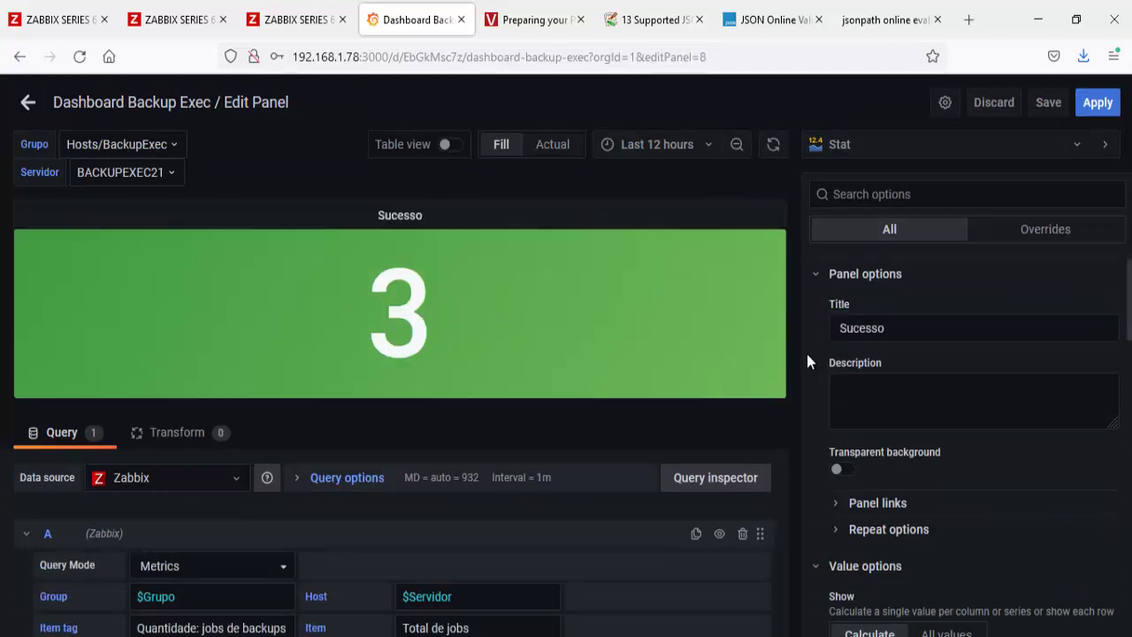
left_click(27, 102)
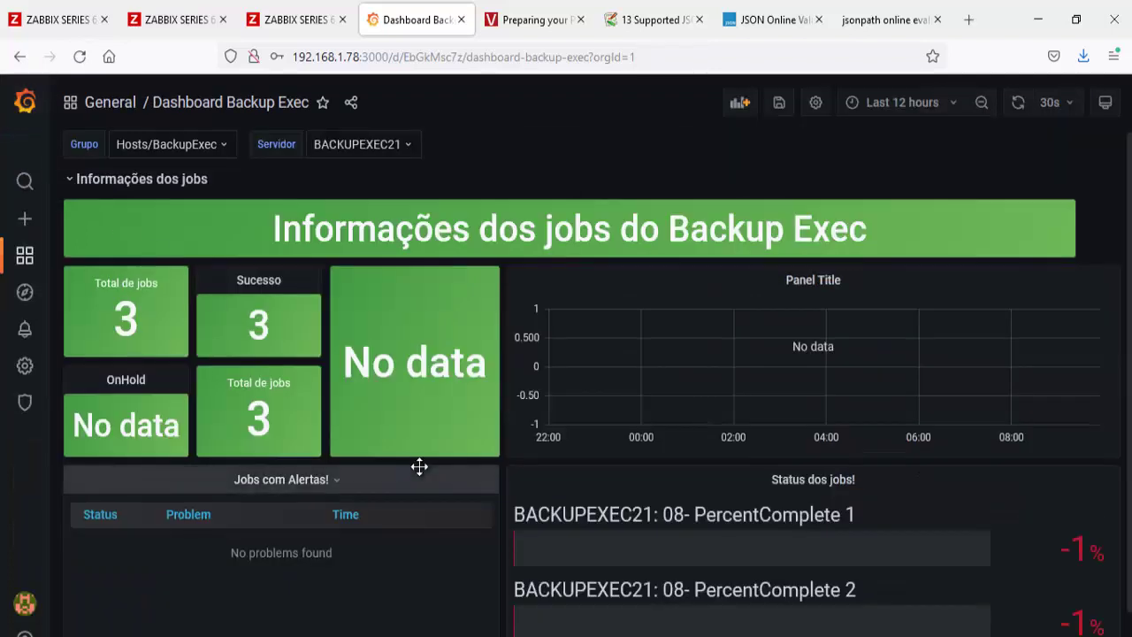
Step: Title the lower-right job tile Falha
left_click(237, 382)
left_click(224, 430)
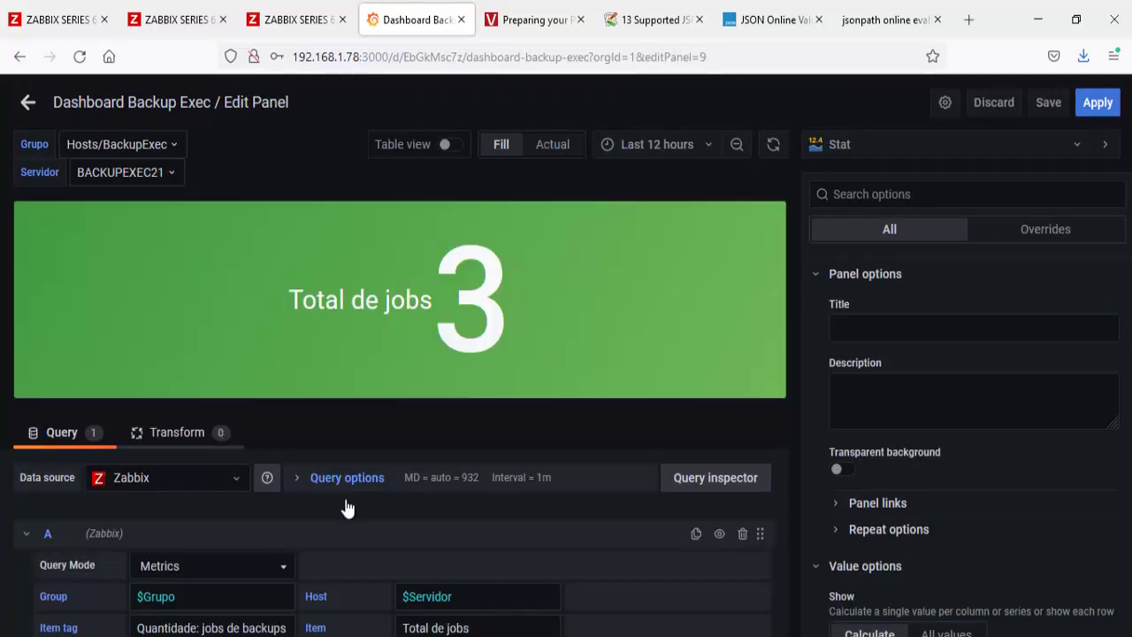
left_click(918, 329)
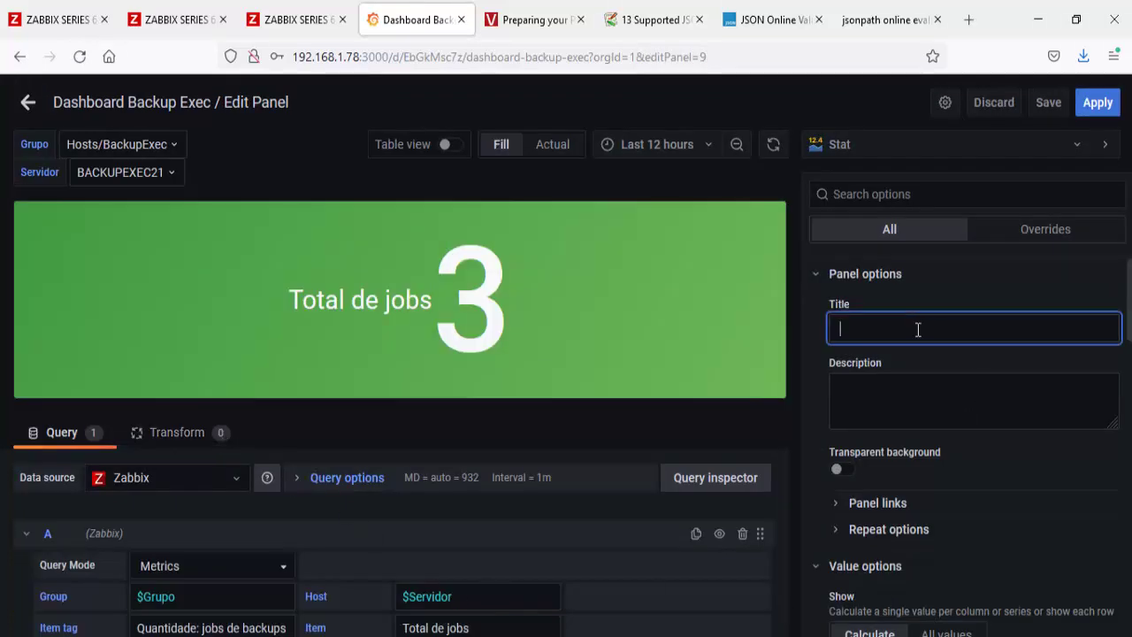
type("Falha")
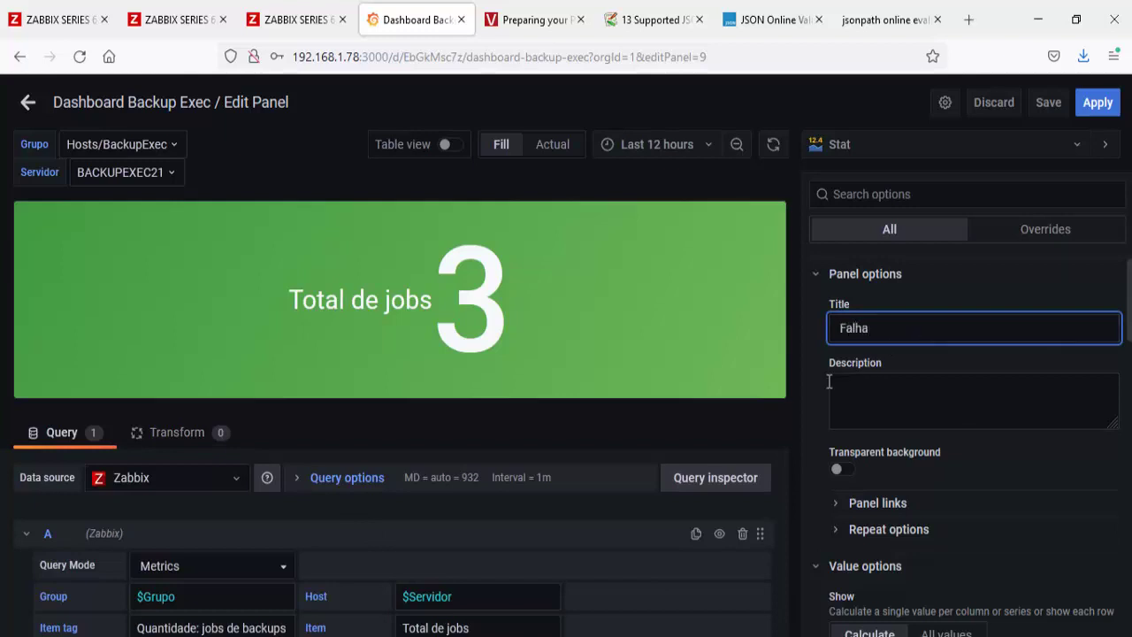
left_click(28, 102)
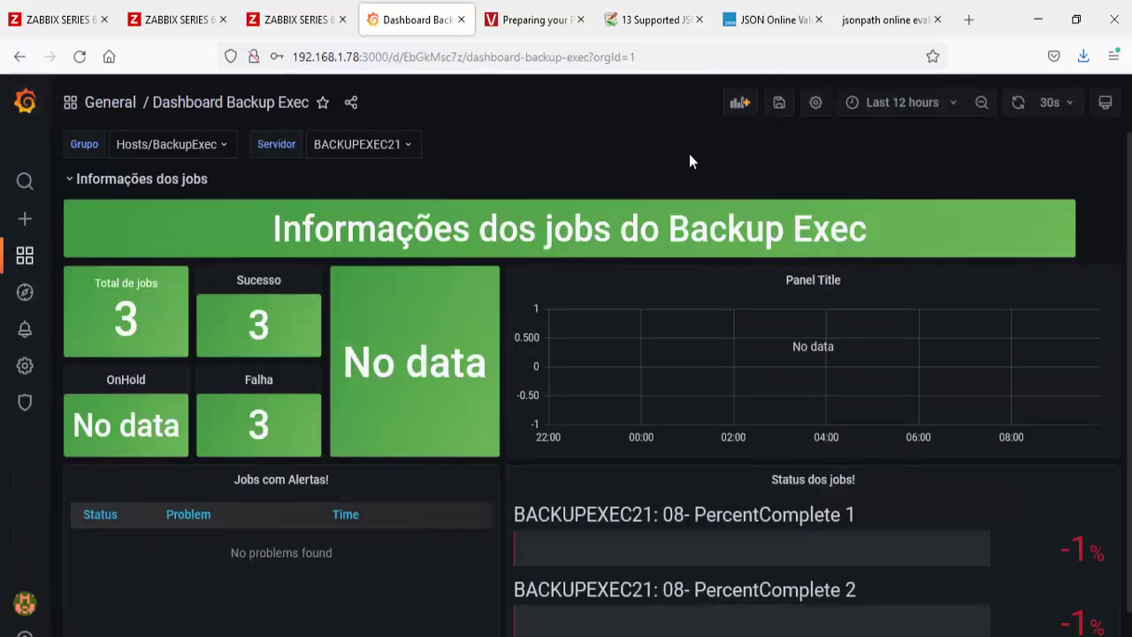
Step: Save the dashboard with the Sucesso and Falha tiles and return to Zabbix latest data
left_click(779, 104)
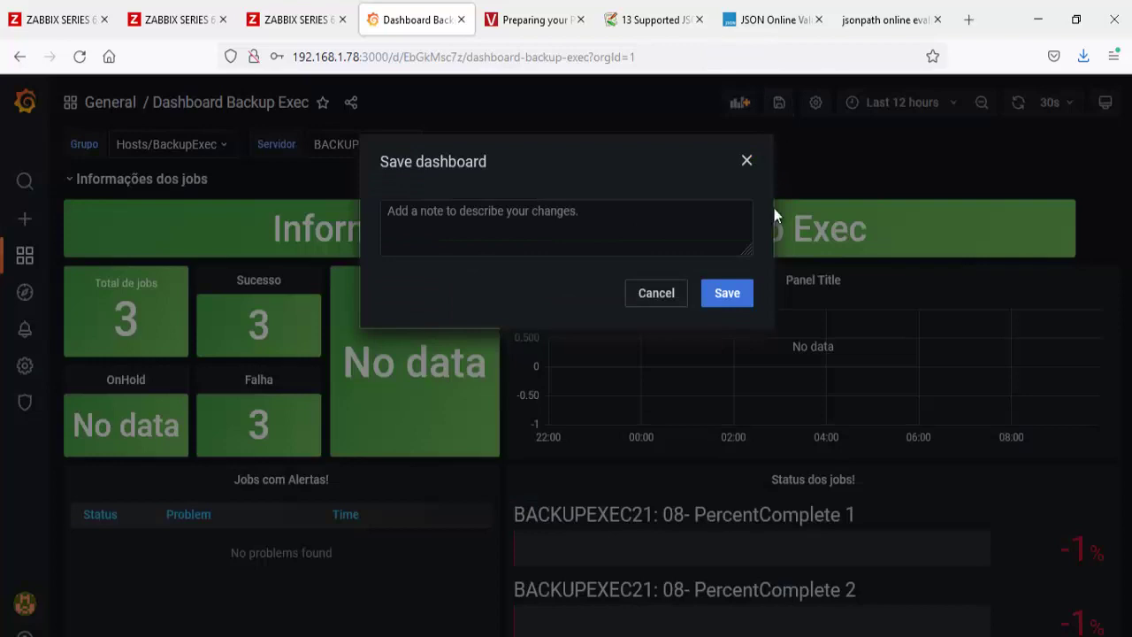
left_click(730, 293)
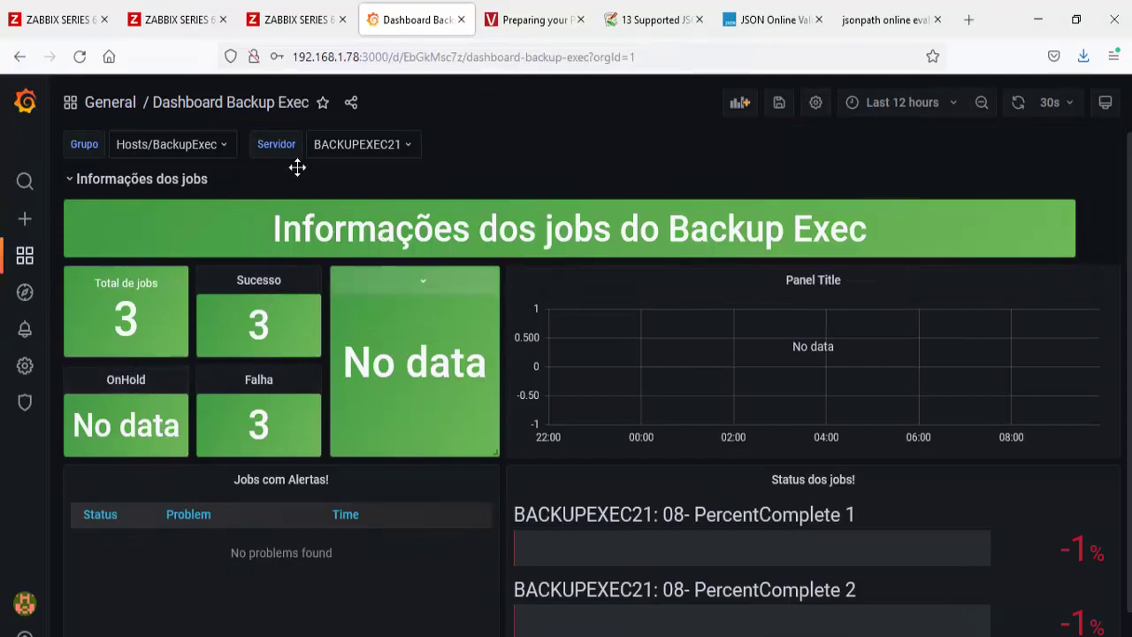
left_click(48, 34)
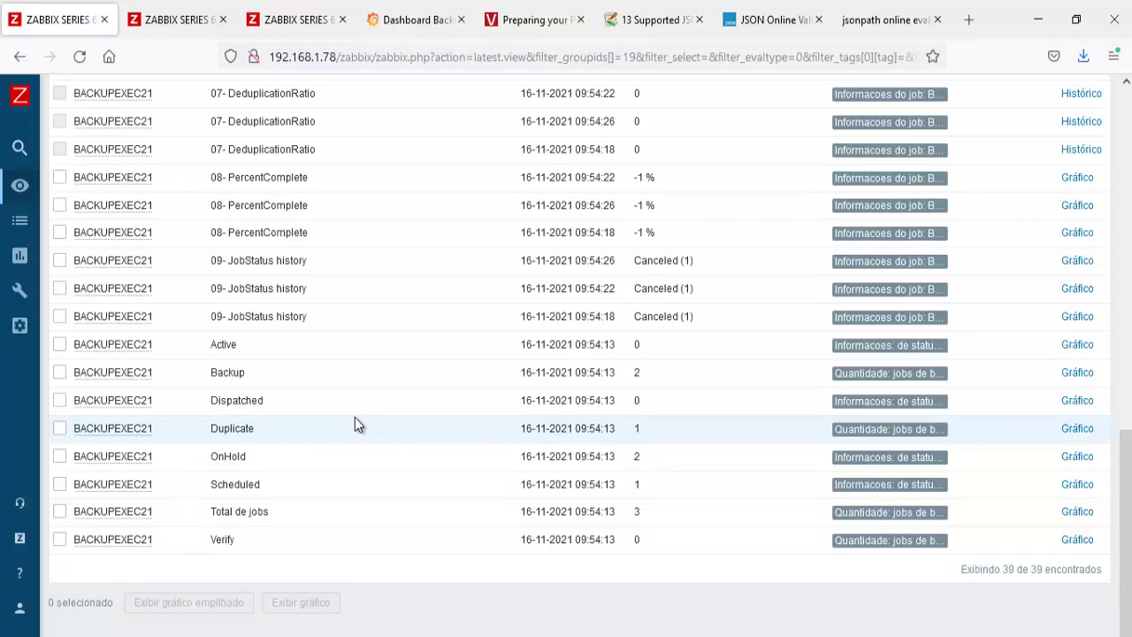
scroll(295, 402, "up", 2)
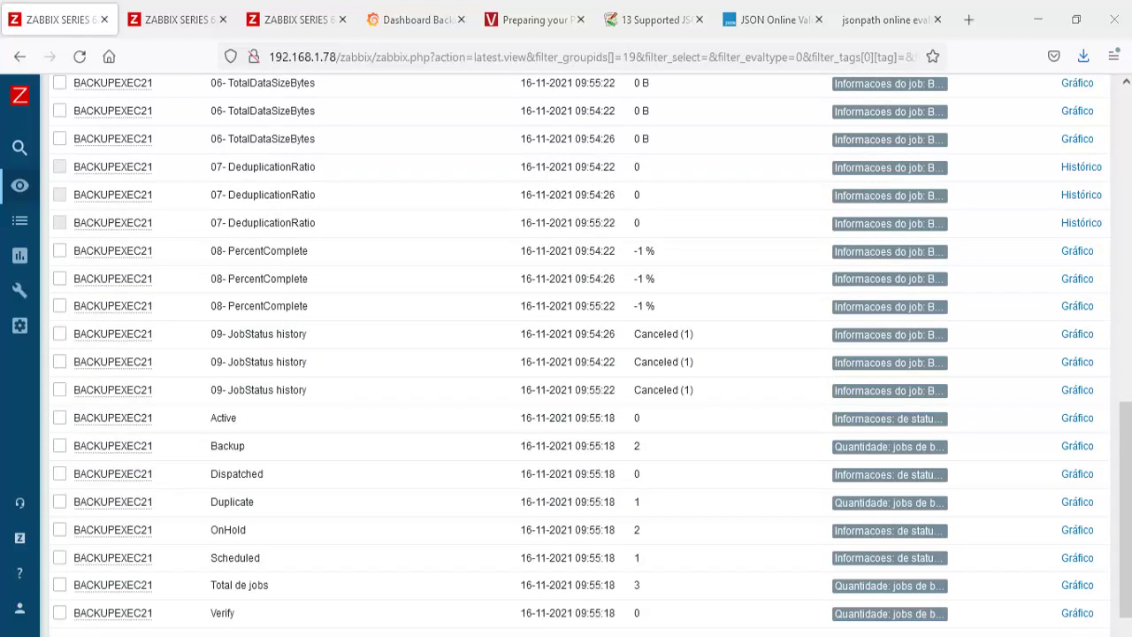
Step: Copy Get-BEJobHistory from line 27 of the script and run it in the console
key("alt+Tab")
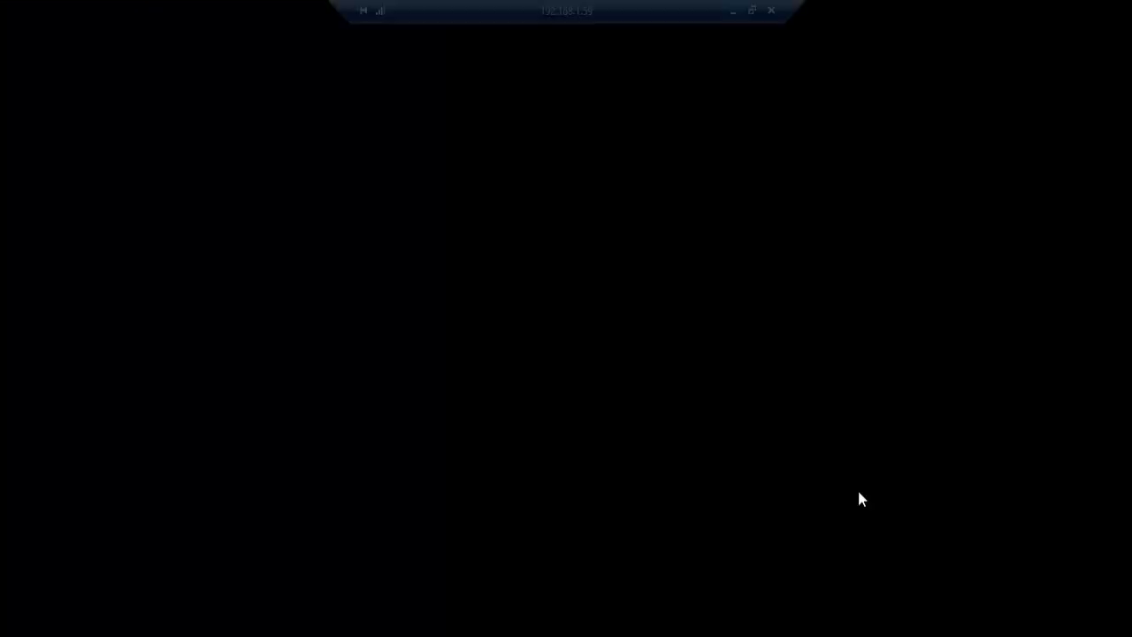
key("alt+Tab")
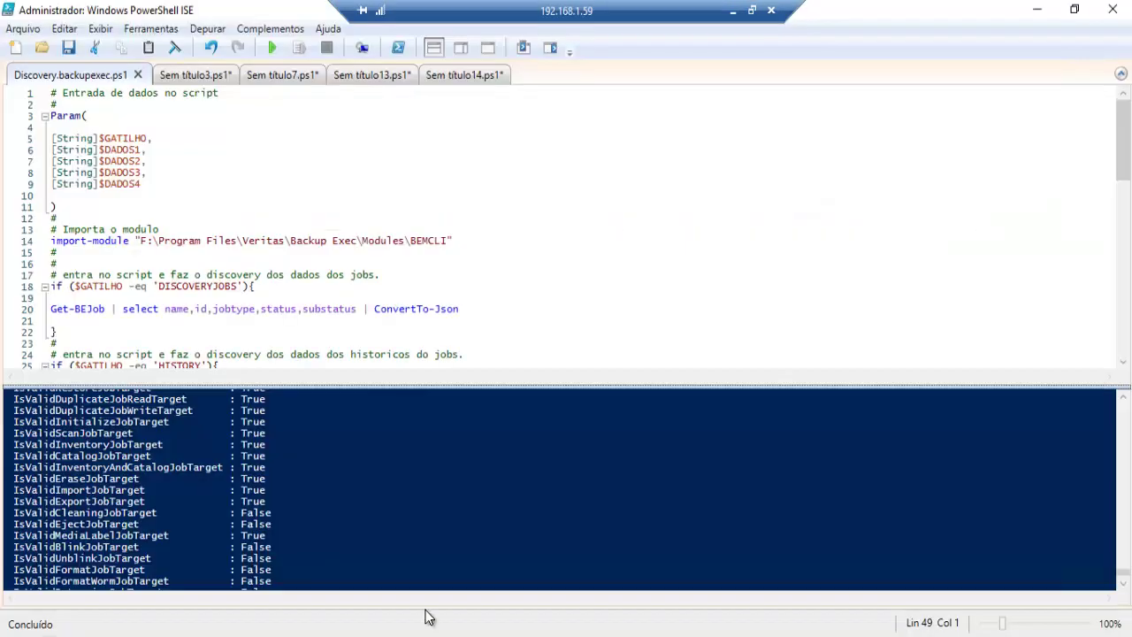
scroll(329, 277, "down", 2)
scroll(329, 277, "down", 1)
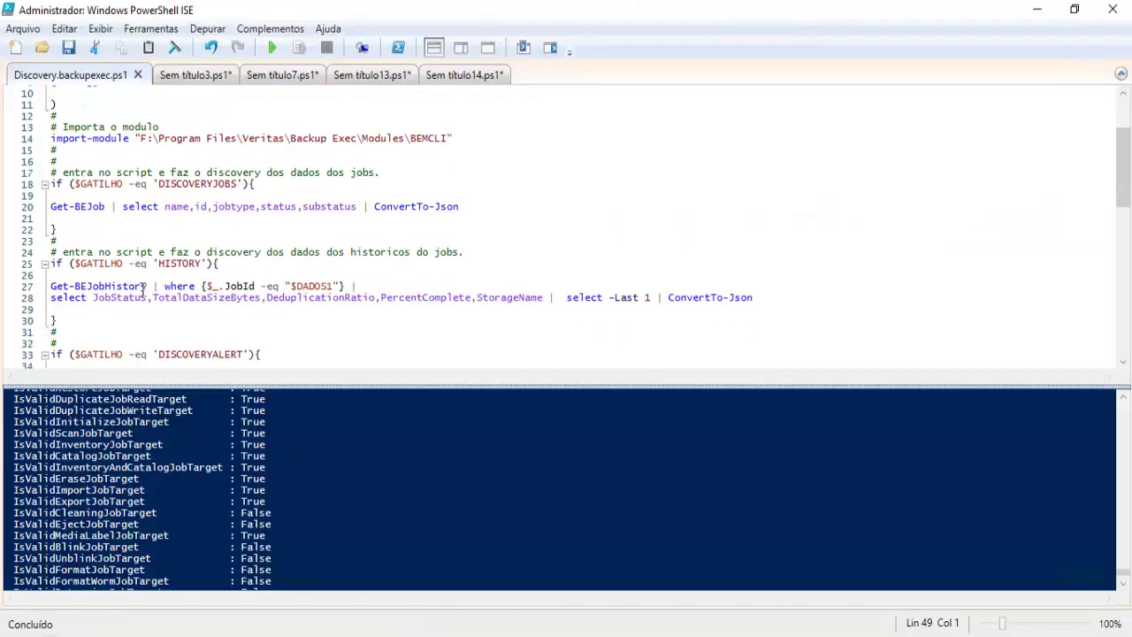
left_click_drag(148, 287, 51, 287)
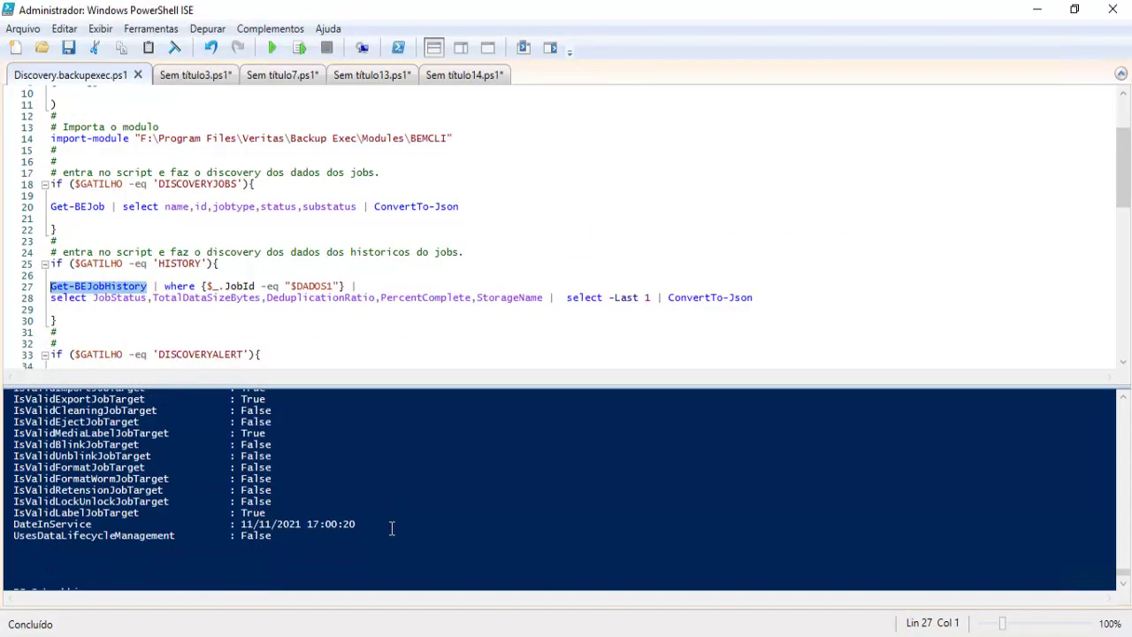
type("Get-BEJobHistory")
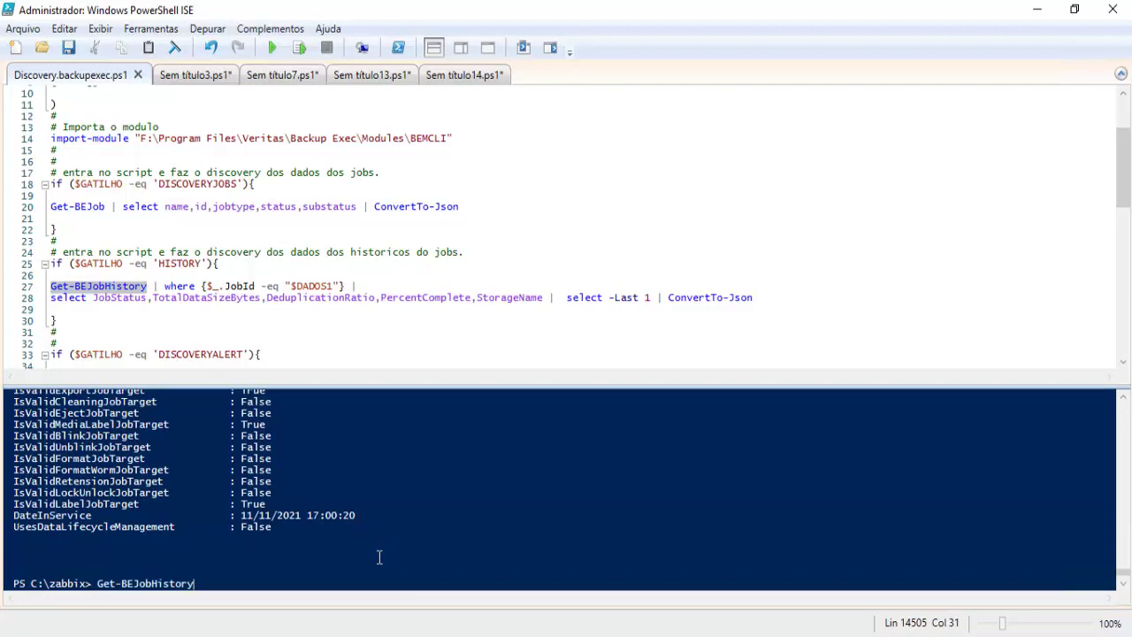
key("Return")
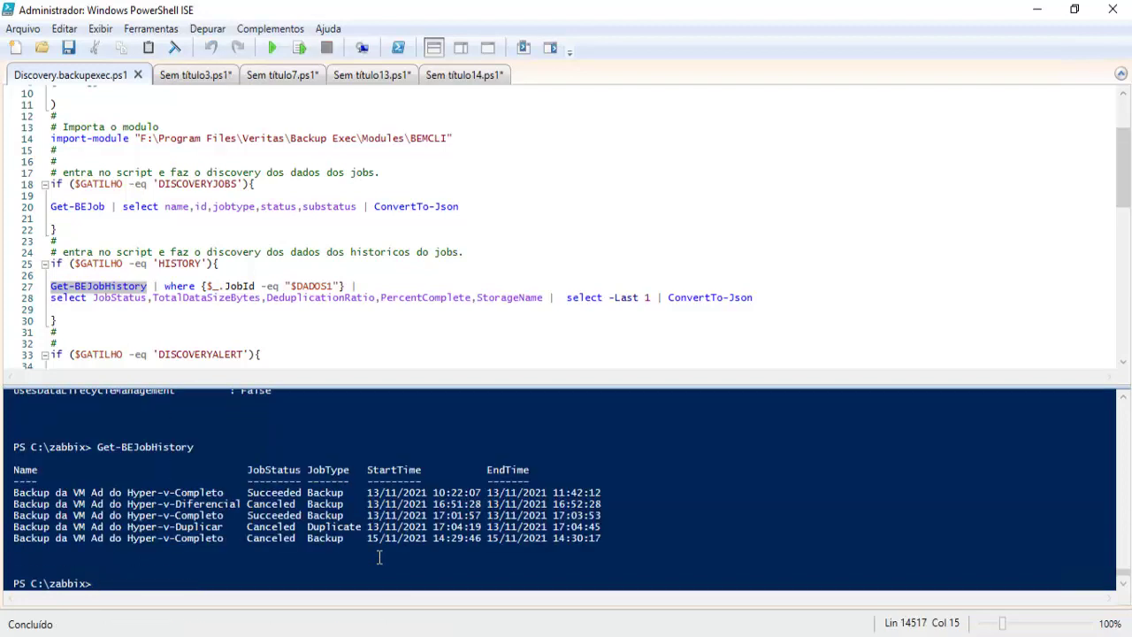
Step: Run Get-BEJobHistory | select jobstatus, then pipe it to ConvertTo-Json to list JobStatus values
type("Get-BEJobHistory")
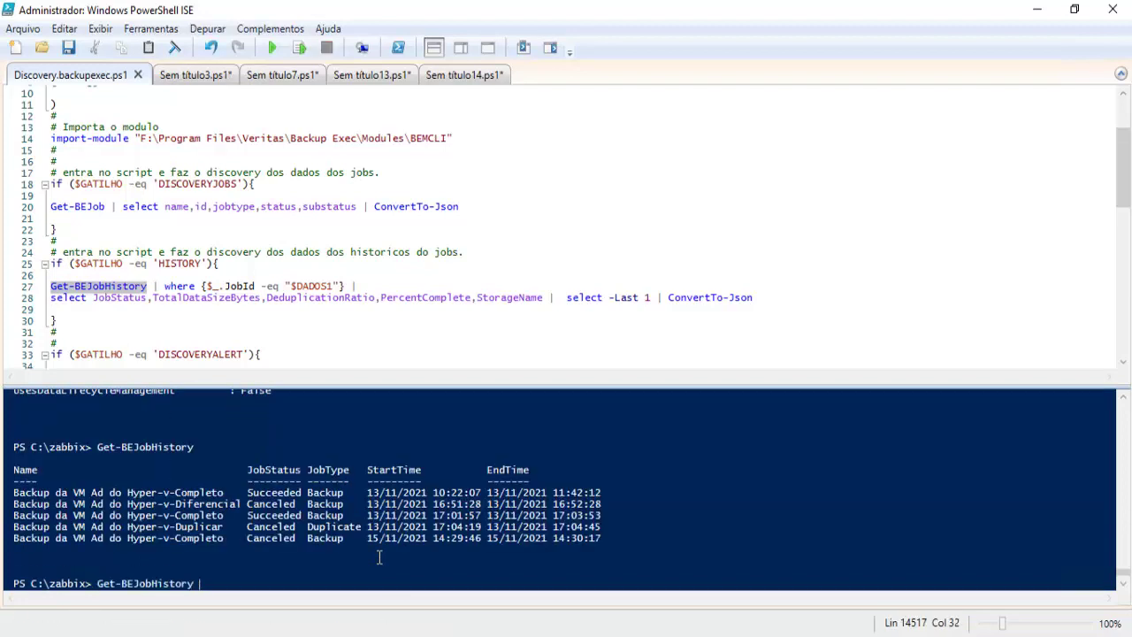
type("| select jobstatus")
key("Return")
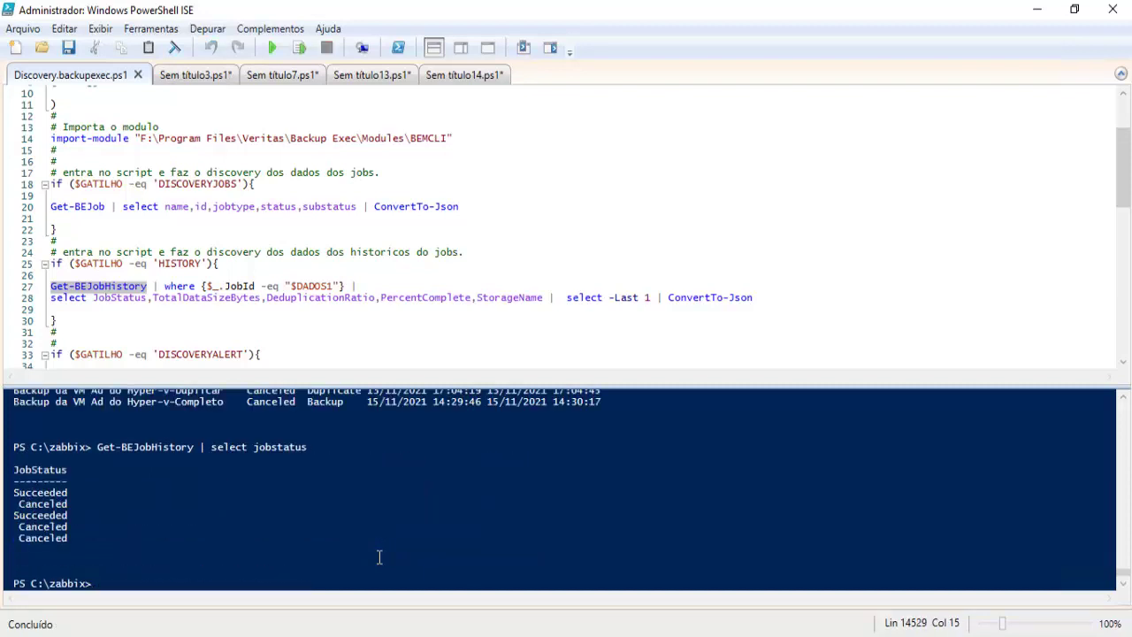
key("Up")
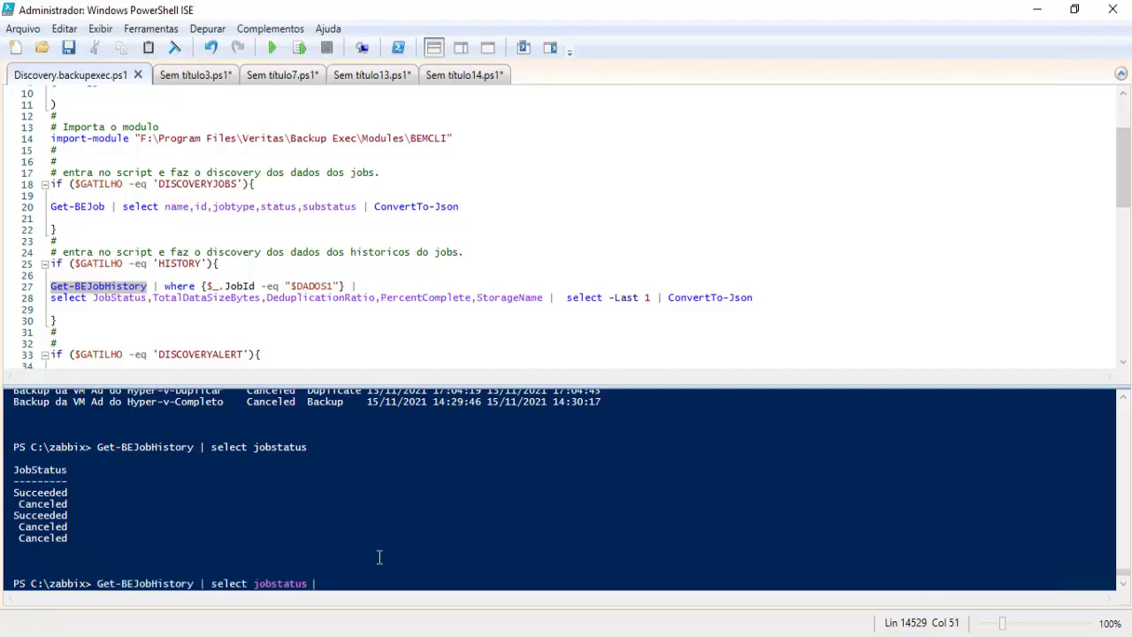
type("| convertto-sj")
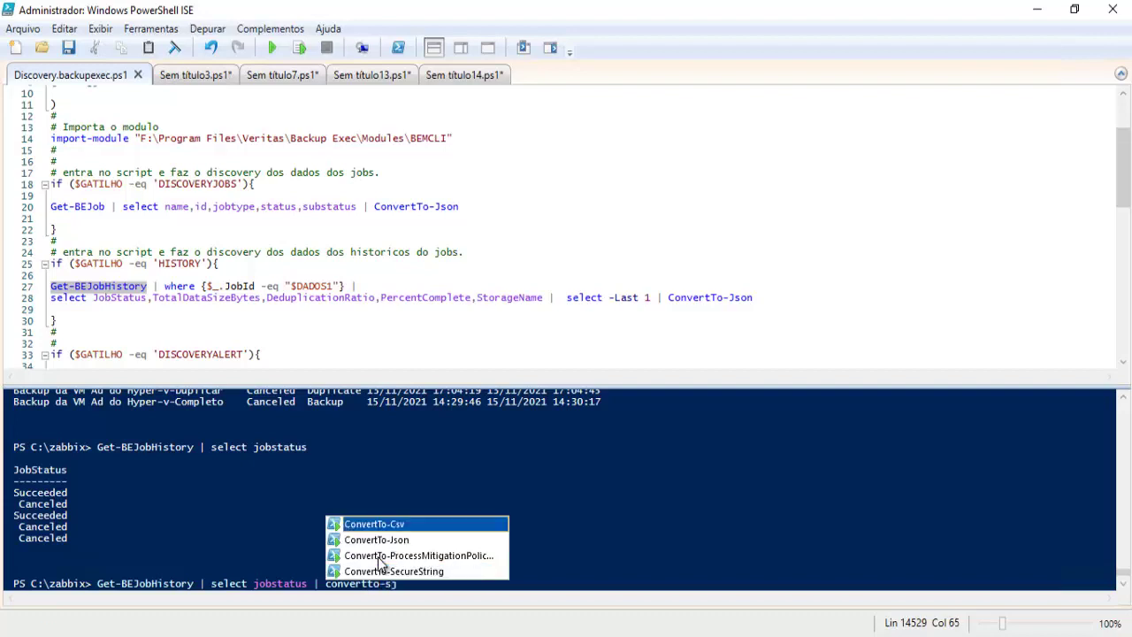
key("Return")
key("Return")
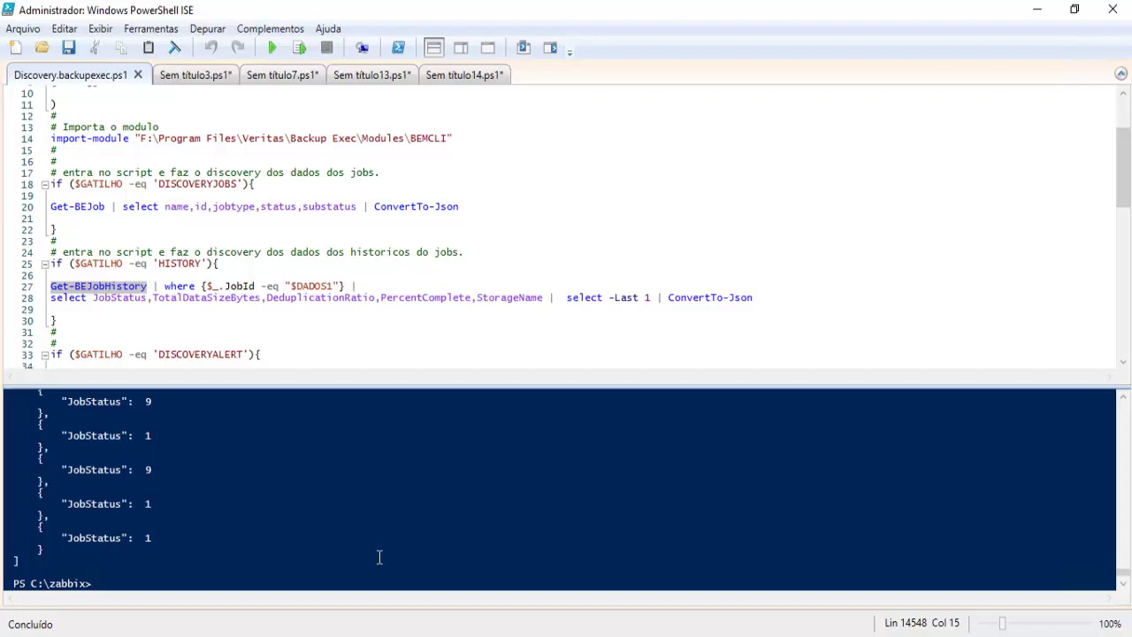
key("Up")
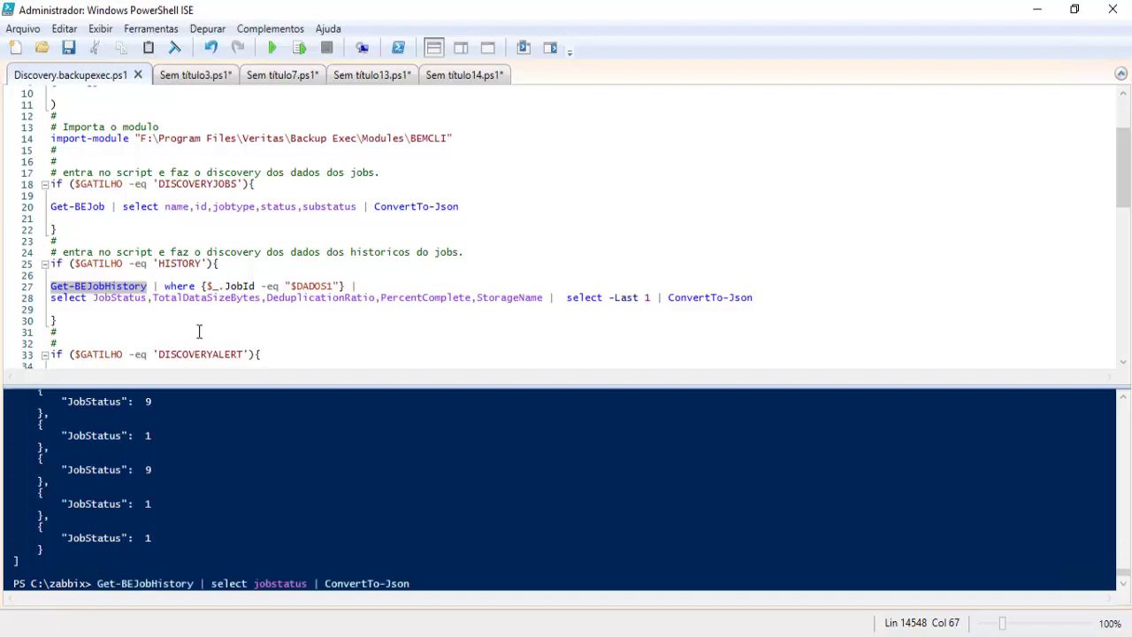
Step: Paste a duplicate of the DISCOVERYJOBS if-block below the original
scroll(199, 330, "up", 1)
left_click_drag(67, 263, 50, 209)
key("ctrl+c")
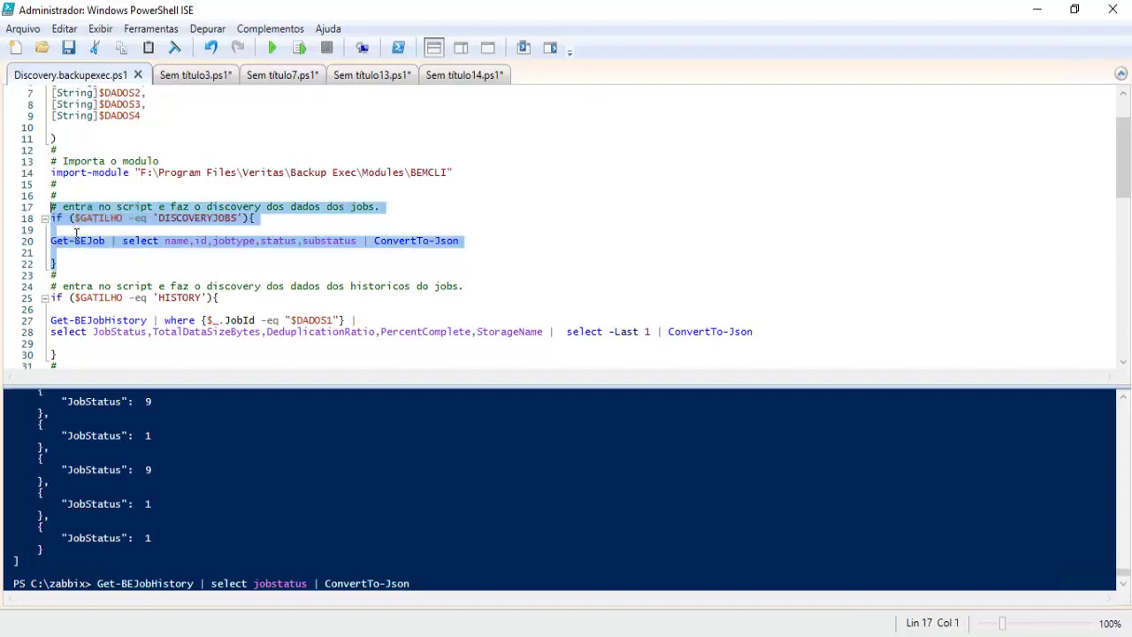
left_click(486, 292)
key("Up")
key("Up")
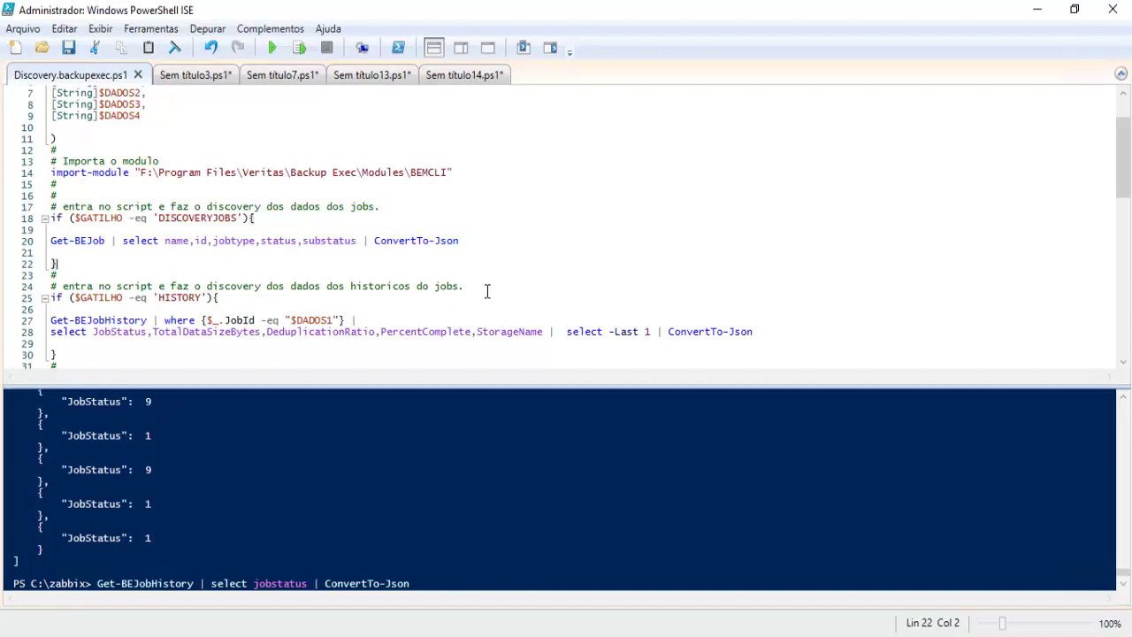
key("Return")
key("ctrl+v")
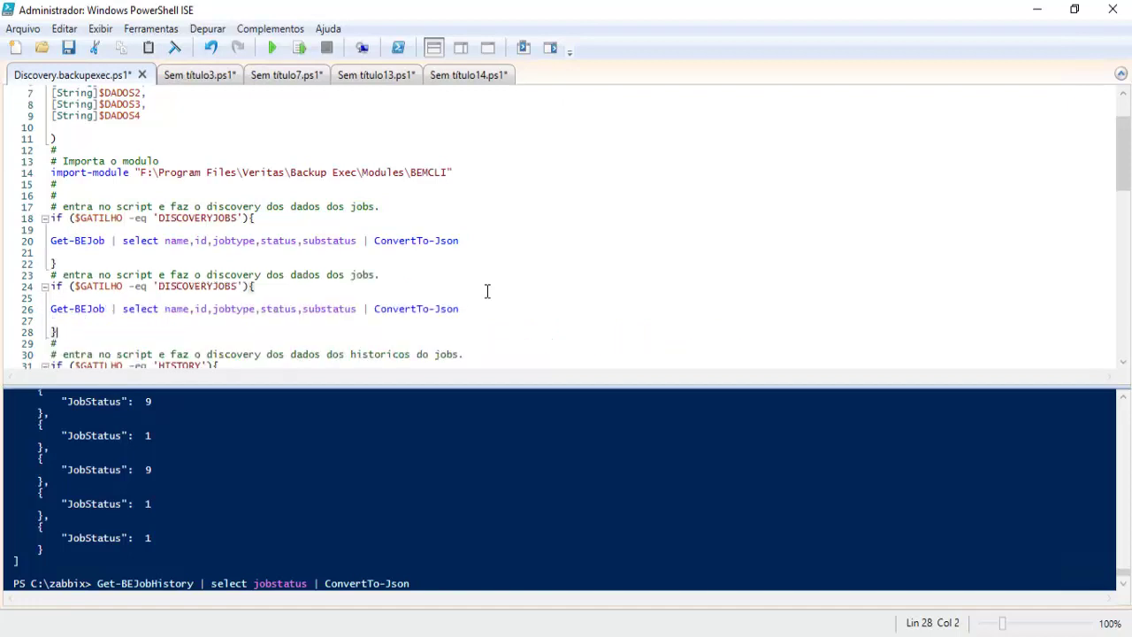
Step: Replace line 26 of the copied block with the console's job-status ConvertTo-Json command
left_click(403, 583)
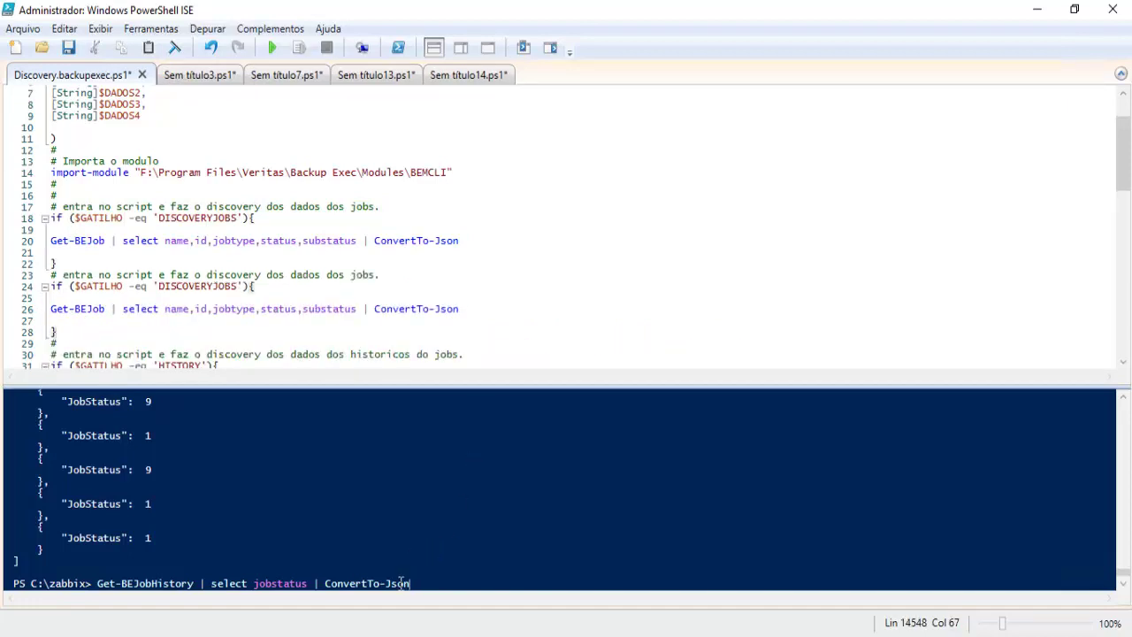
mouse_move(100, 584)
left_mouse_down()
mouse_move(412, 584)
mouse_move(104, 587)
left_mouse_up()
right_click(106, 585)
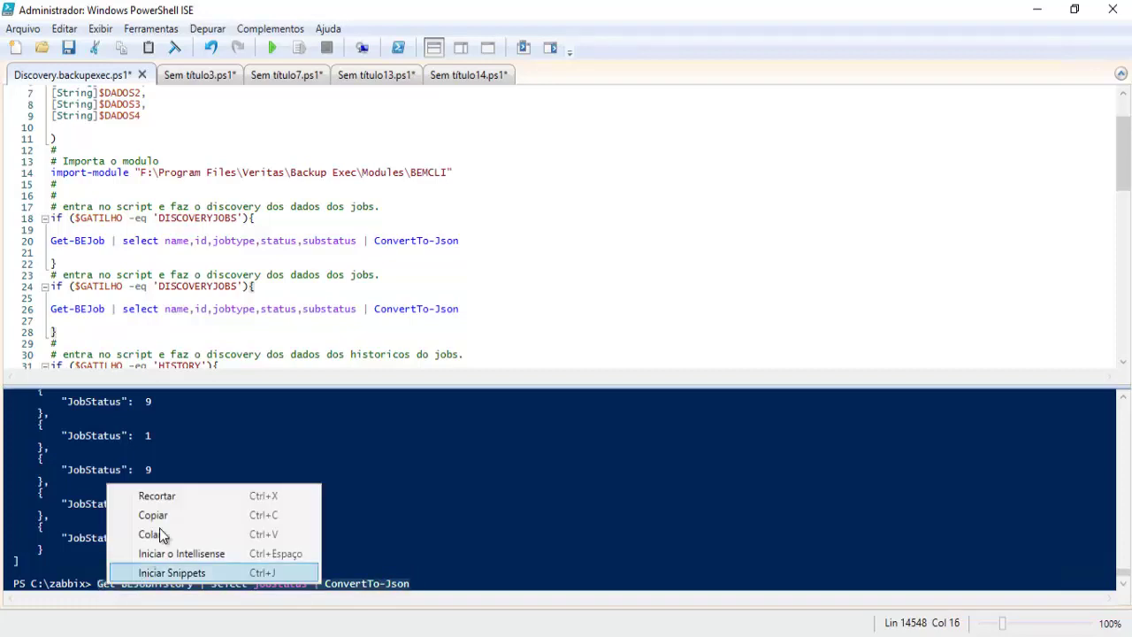
left_click(166, 514)
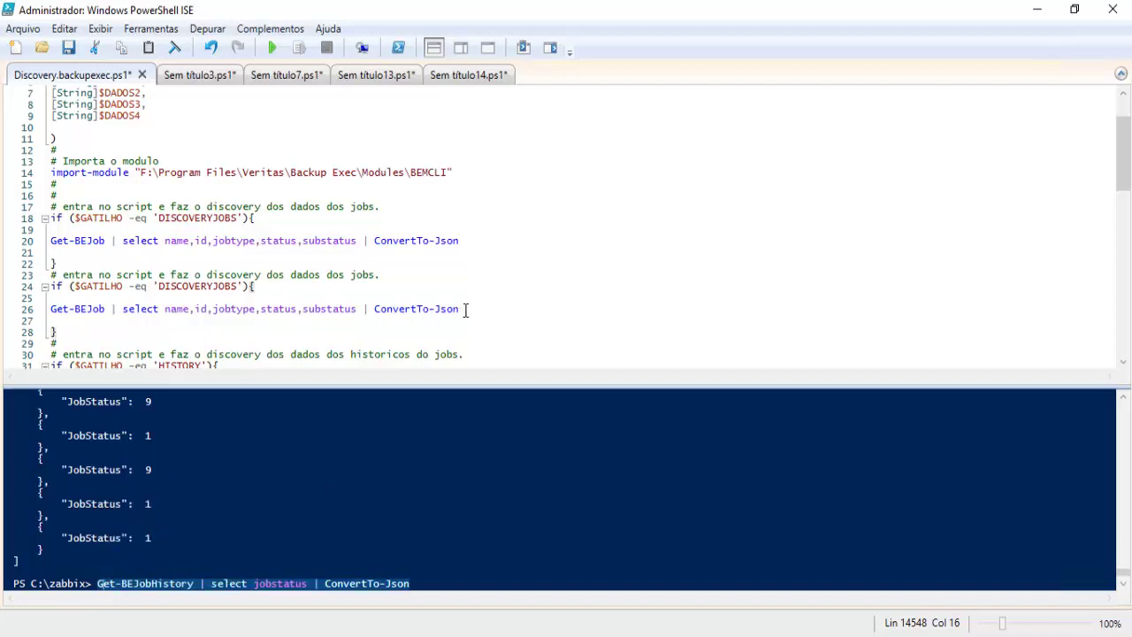
left_click_drag(460, 309, 35, 322)
key("ctrl+v")
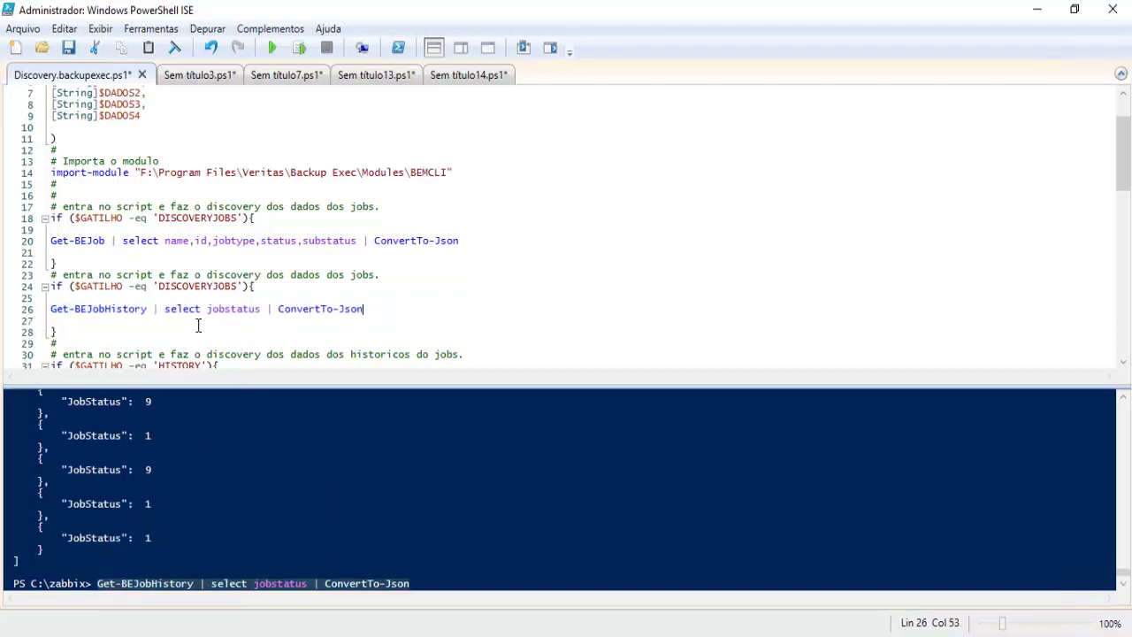
Step: Rename the copied block's trigger to DISCOVERYJOBSSTATUS and save Discovery.backupexec.ps1
left_click(237, 289)
key("BackSpace")
key("BackSpace")
type("BSS")
type("S")
key("BackSpace")
key("BackSpace")
type("TUS")
left_click_drag(274, 289, 161, 291)
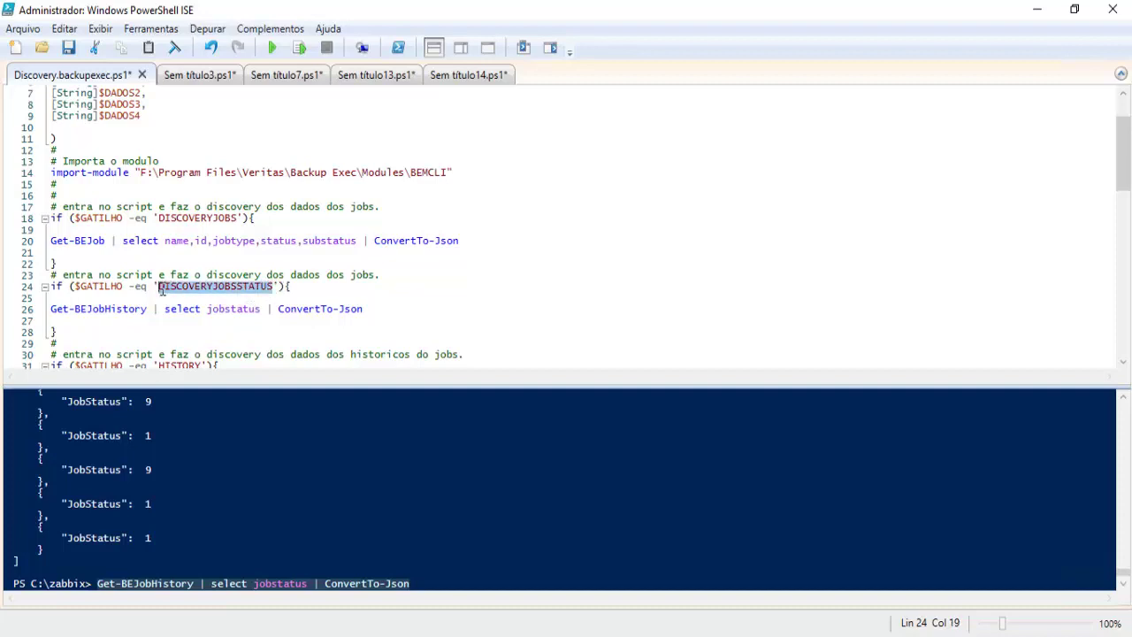
left_click(69, 50)
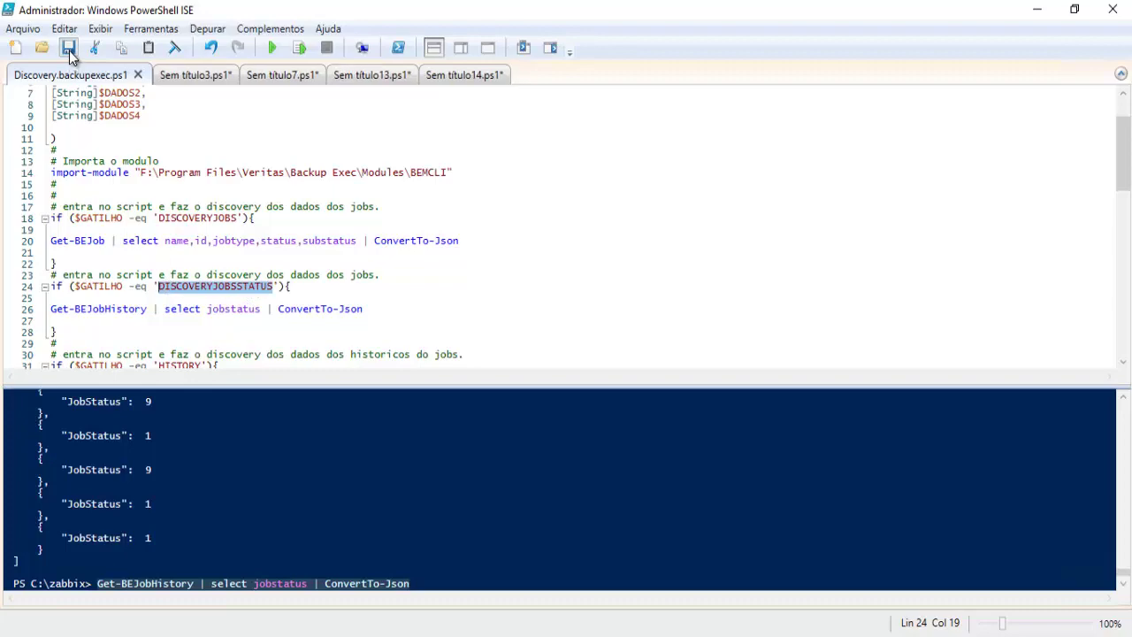
key("alt+Tab")
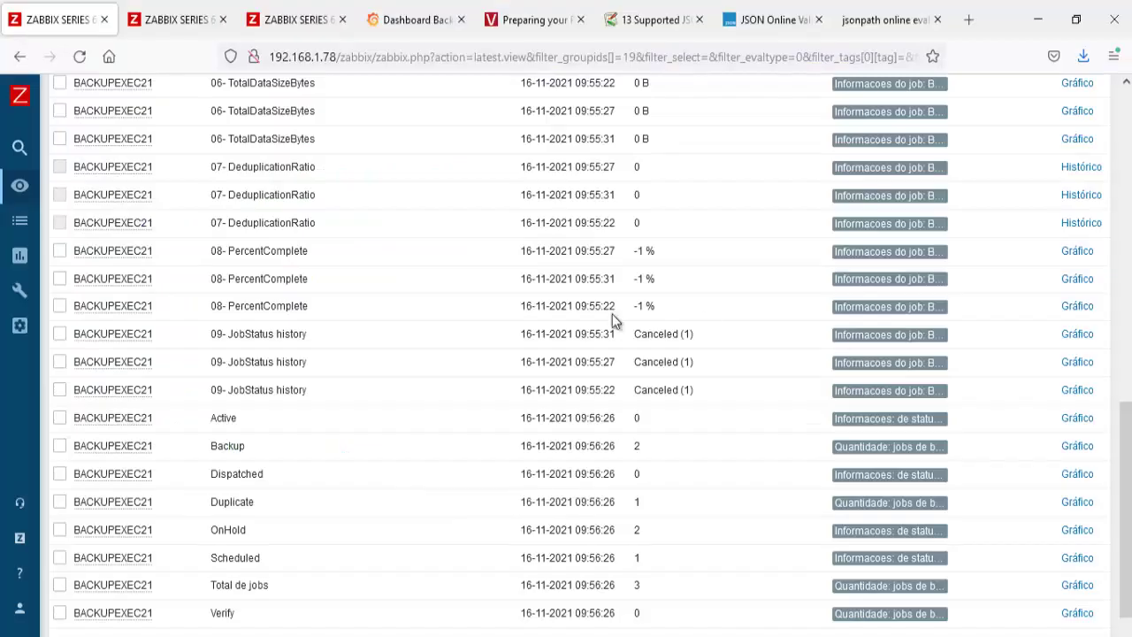
Step: Clone the template item 03- Descoberta Raw Global Armazenamentos
scroll(563, 323, "up", 10)
left_click(292, 25)
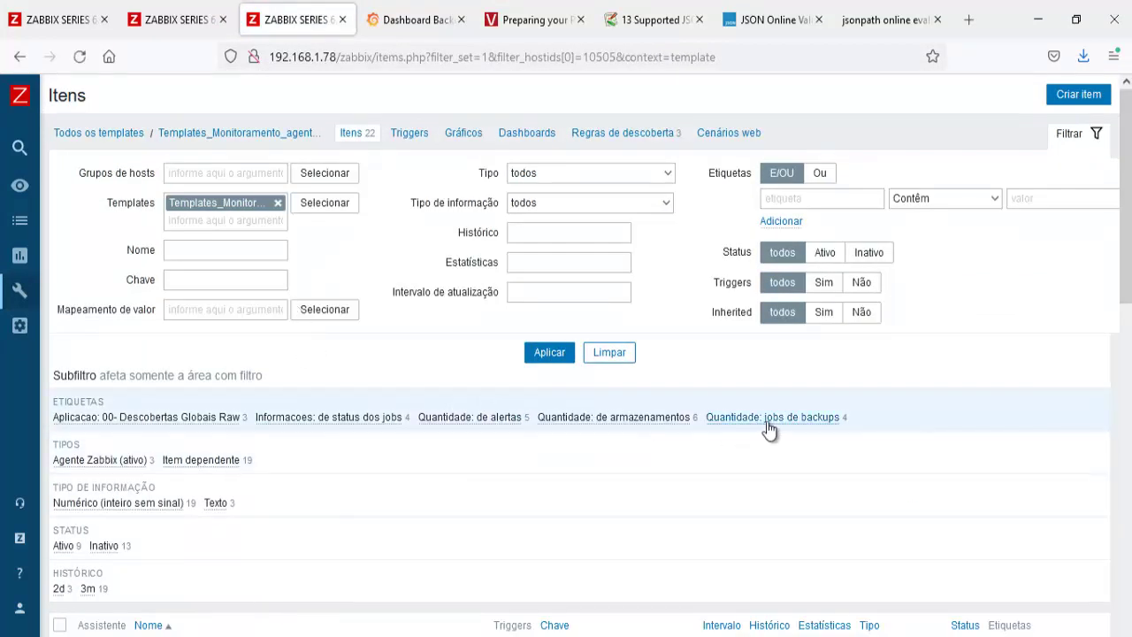
left_click(768, 422)
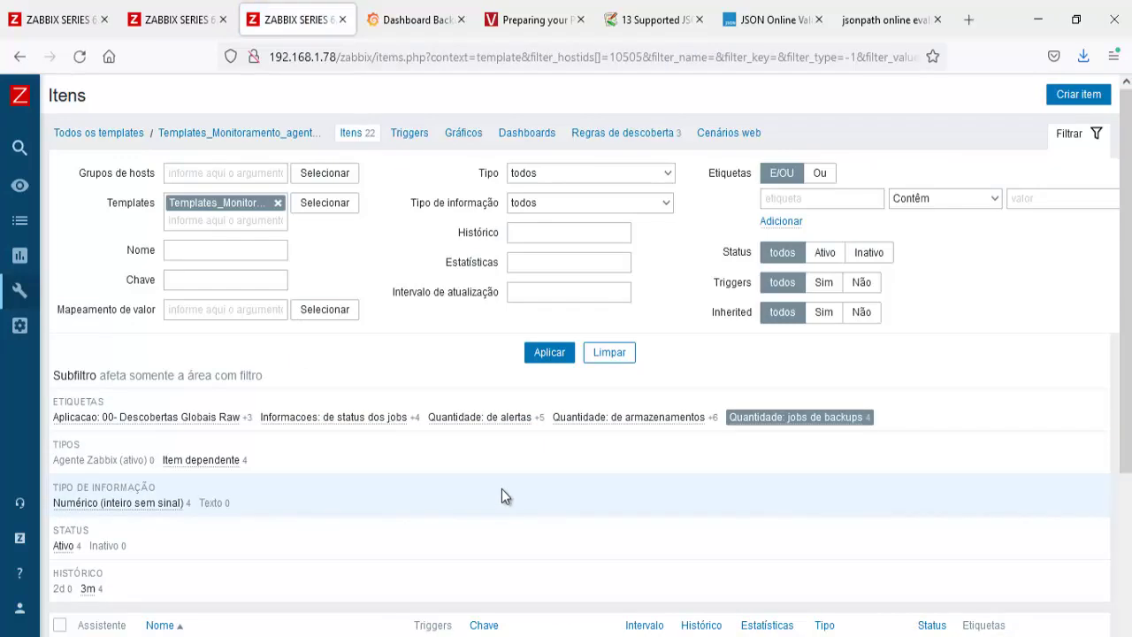
left_click(752, 421)
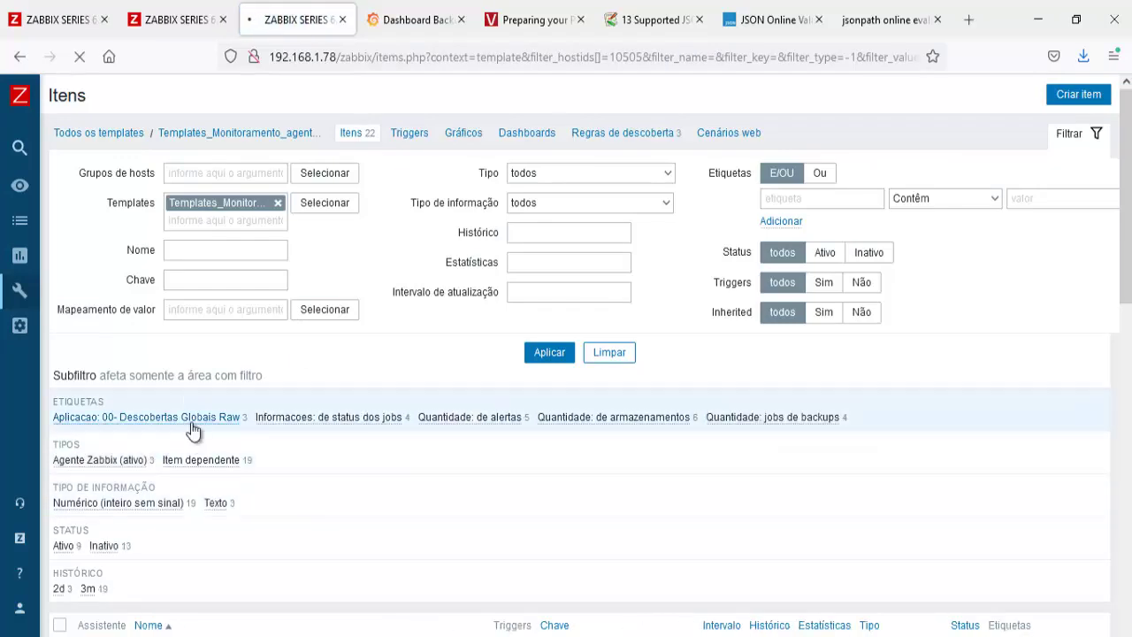
left_click(191, 418)
scroll(337, 475, "down", 3)
left_click(307, 496)
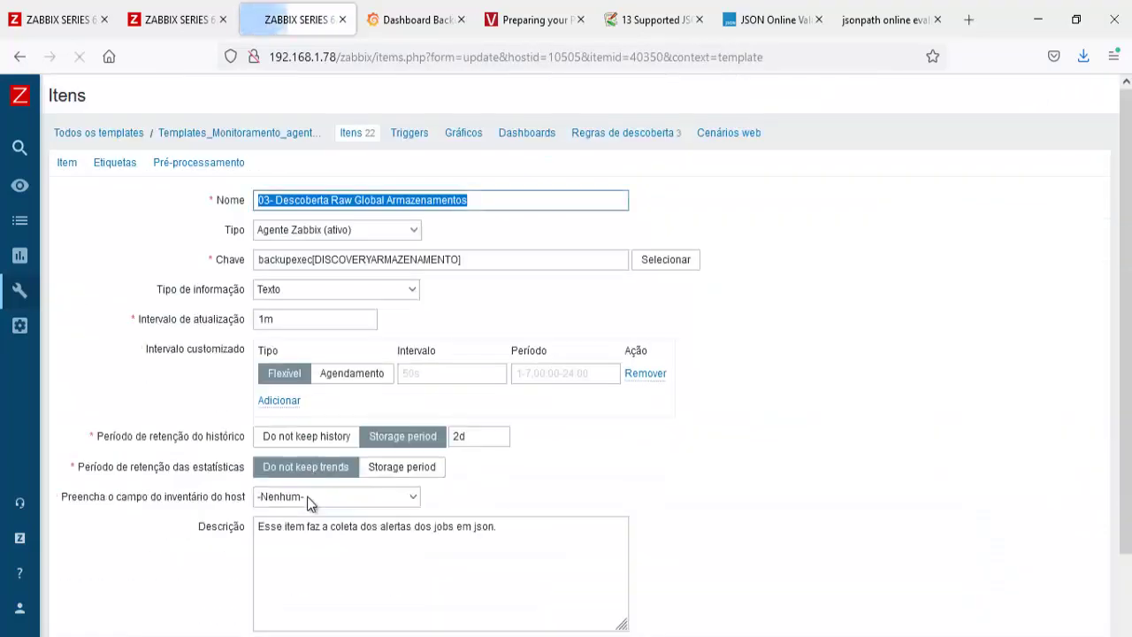
scroll(304, 586, "down", 3)
left_click(314, 561)
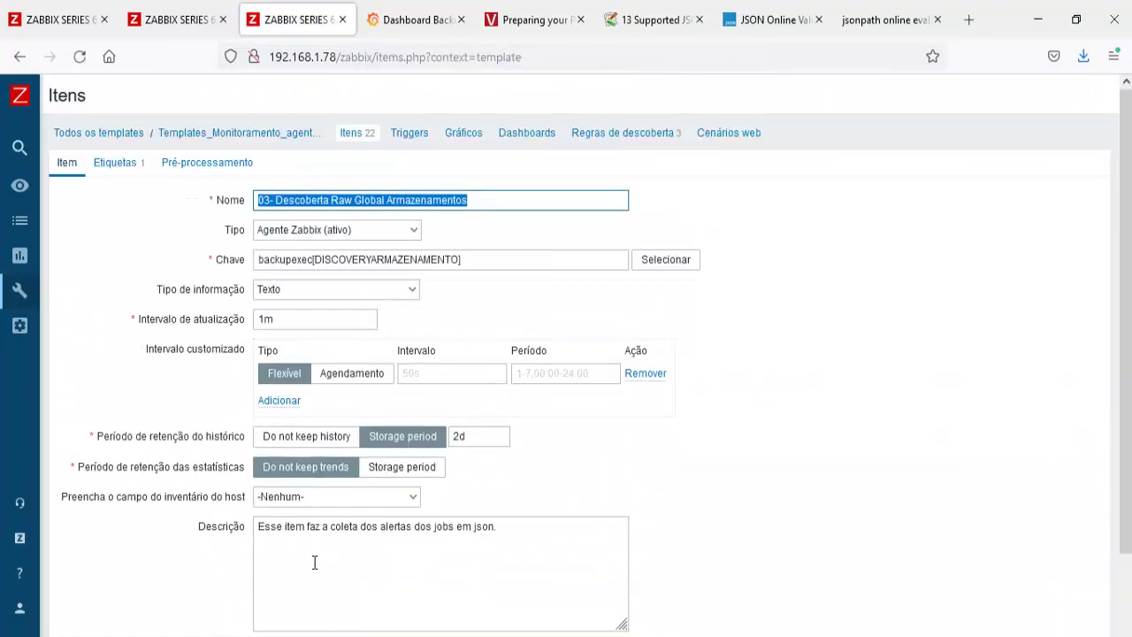
Step: Renumber the clone 04, drop Armazenamentos, key it backupexec[DISCOVERYJOBSSTATUS], and add it
key("Home")
key("Right")
key("Delete")
type("4")
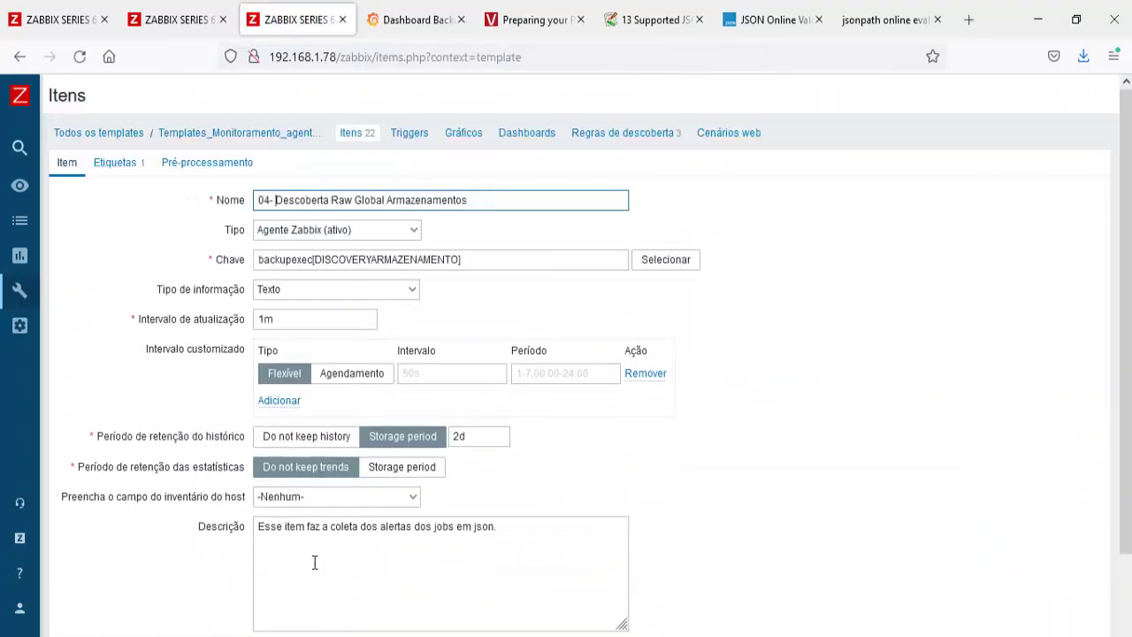
key("End")
key("ctrl+shift+Left")
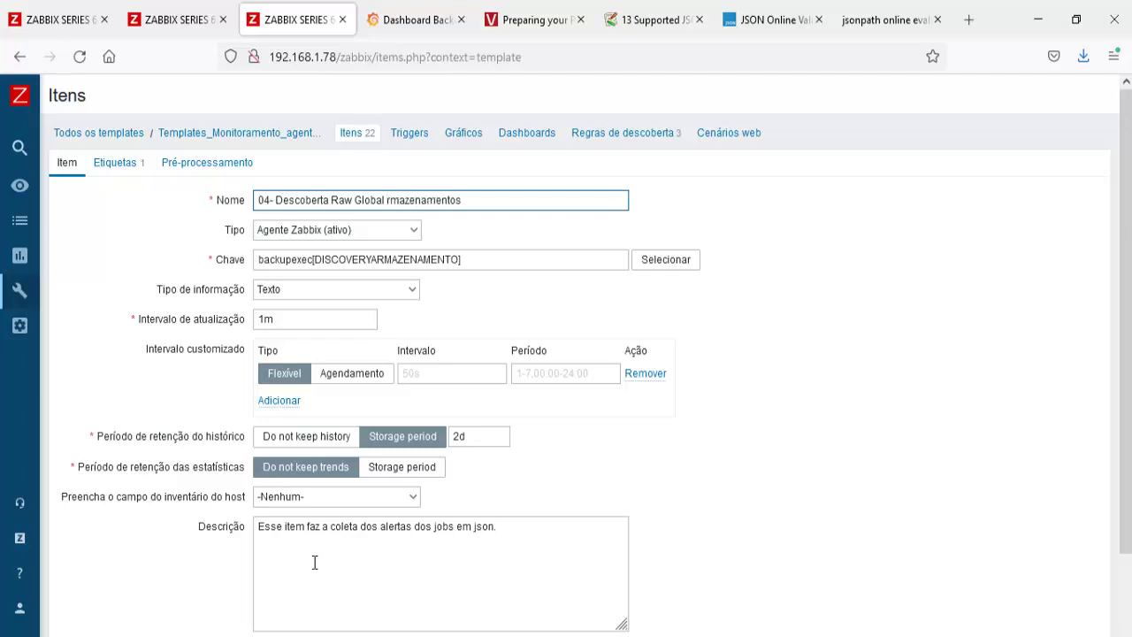
key("BackSpace")
left_click(487, 262)
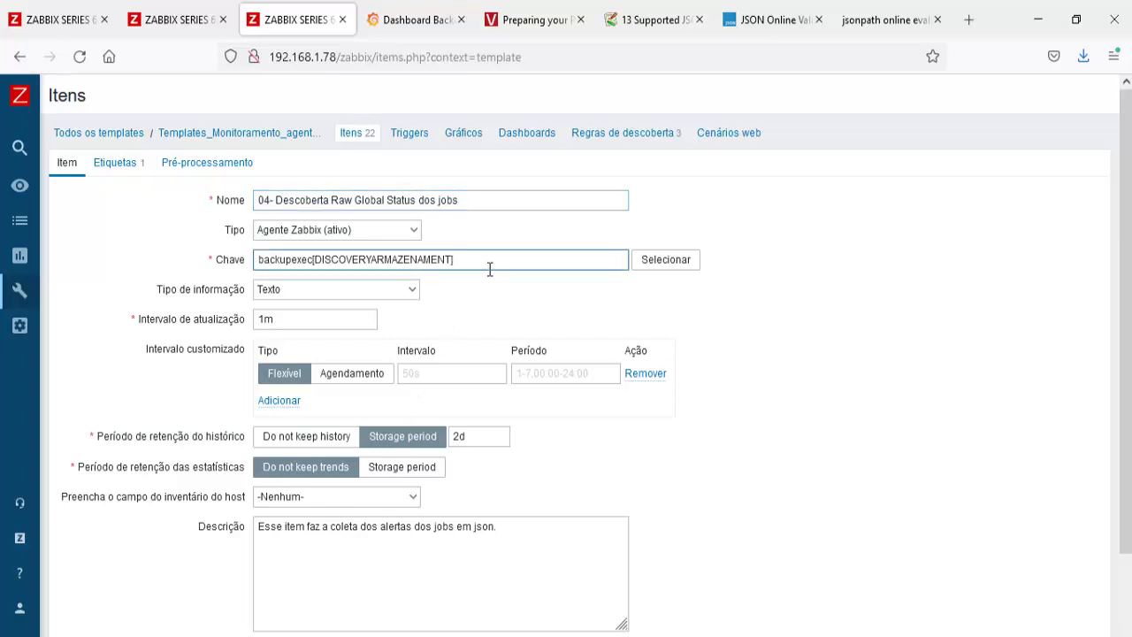
key("BackSpace")
key("BackSpace")
key("BackSpace")
key("BackSpace")
key("BackSpace")
key("BackSpace")
key("BackSpace")
key("BackSpace")
key("BackSpace")
key("BackSpace")
key("BackSpace")
key("BackSpace")
key("BackSpace")
key("BackSpace")
key("BackSpace")
key("BackSpace")
key("BackSpace")
key("BackSpace")
key("BackSpace")
type("DISCOVERYJOBSSTATUS")
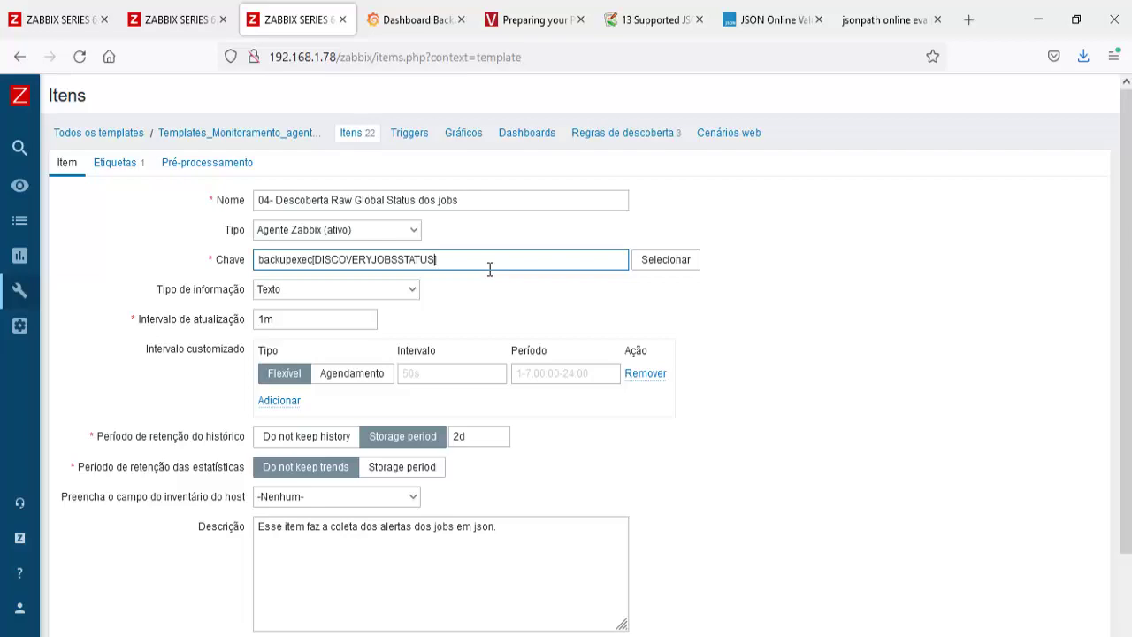
scroll(490, 269, "down", 3)
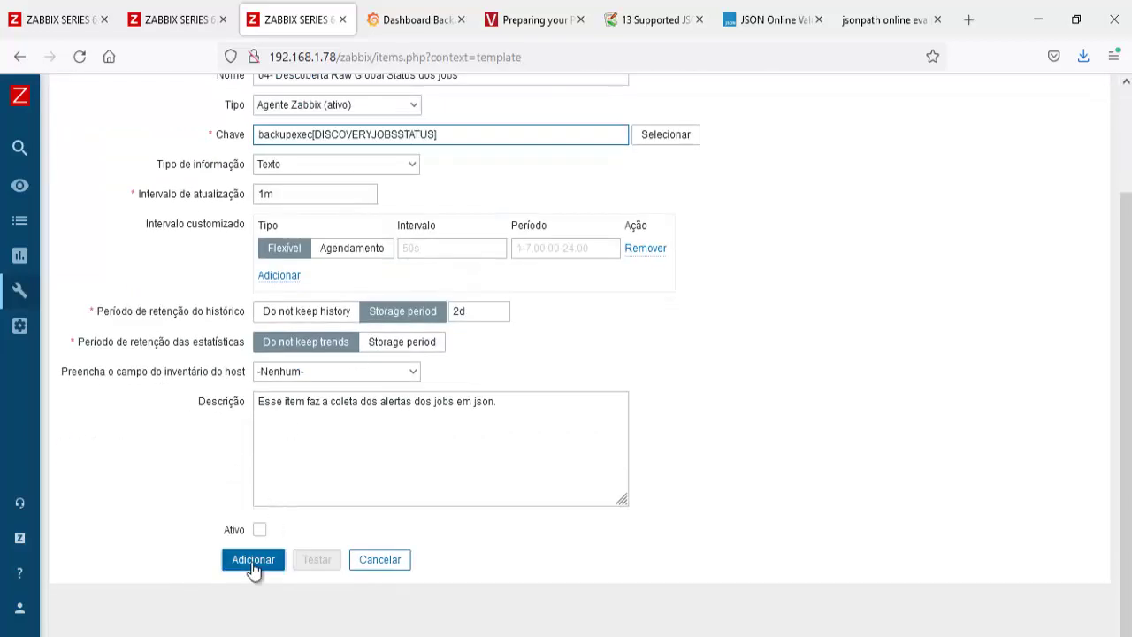
left_click(254, 560)
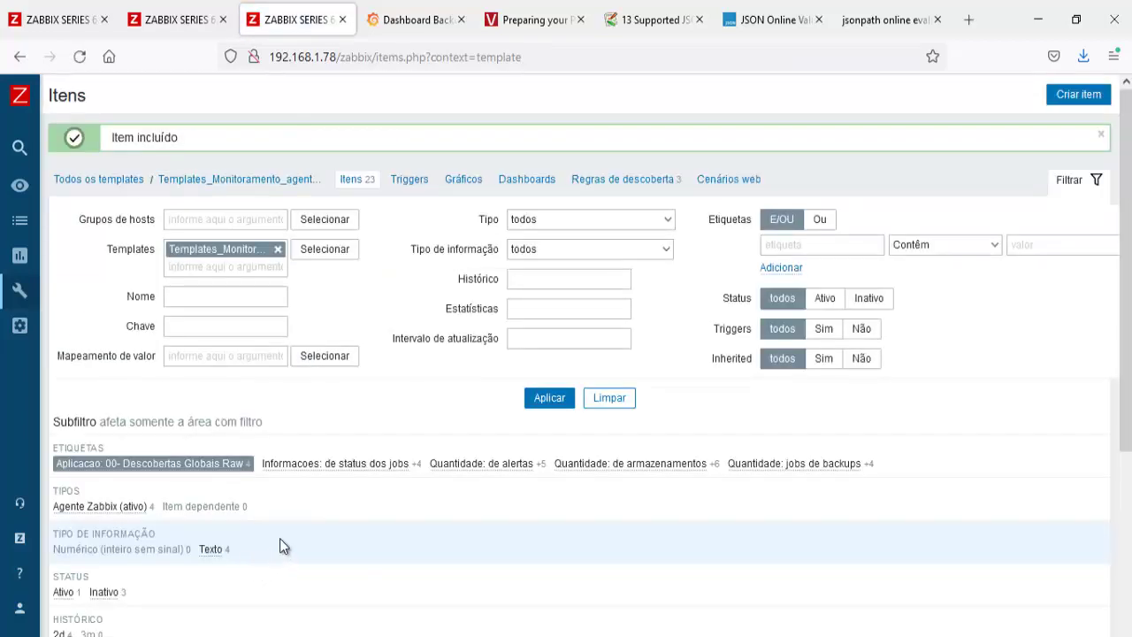
Step: Change item 04's description from 'alertas do' to 'status dos' and save it
scroll(279, 538, "down", 5)
left_click(291, 564)
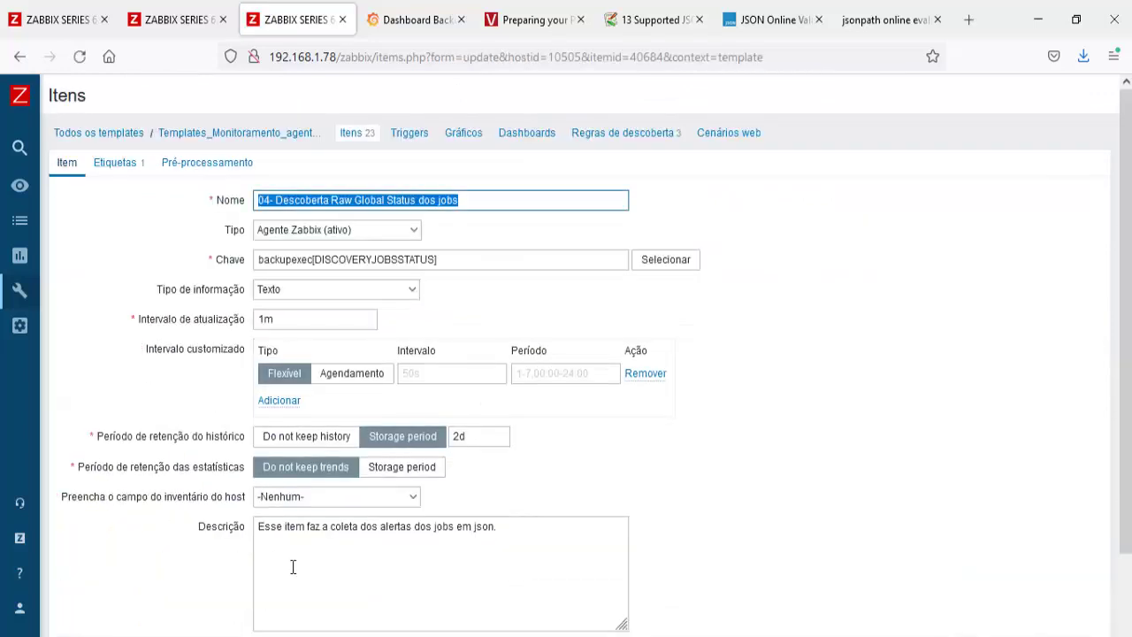
left_click(382, 532)
left_click_drag(387, 533, 431, 533)
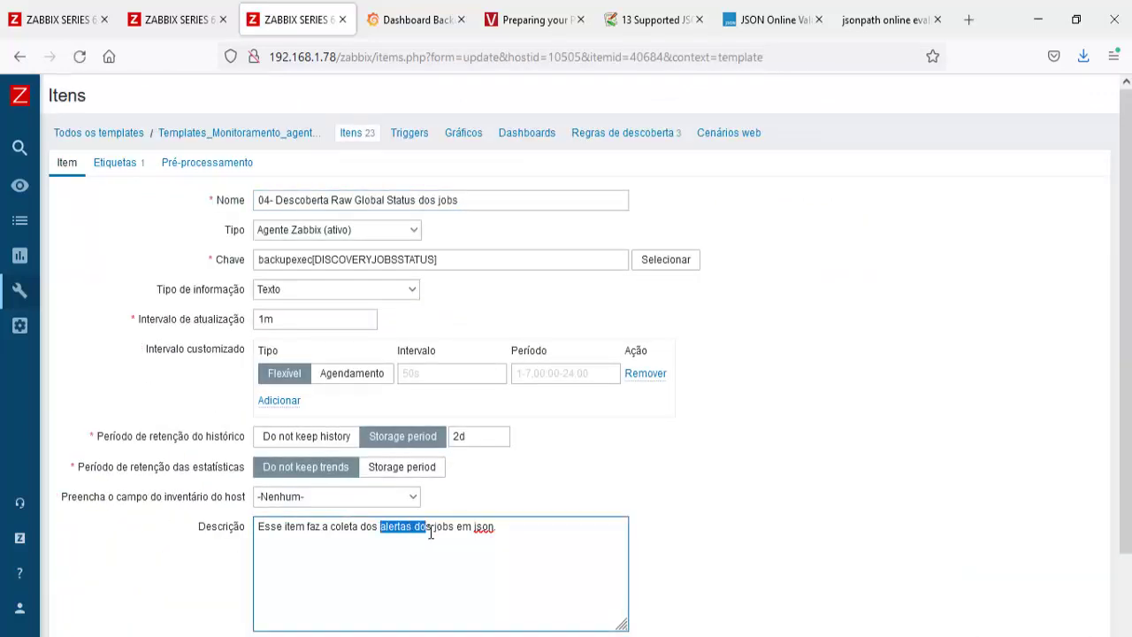
type("status dos")
scroll(430, 537, "down", 3)
left_click(250, 564)
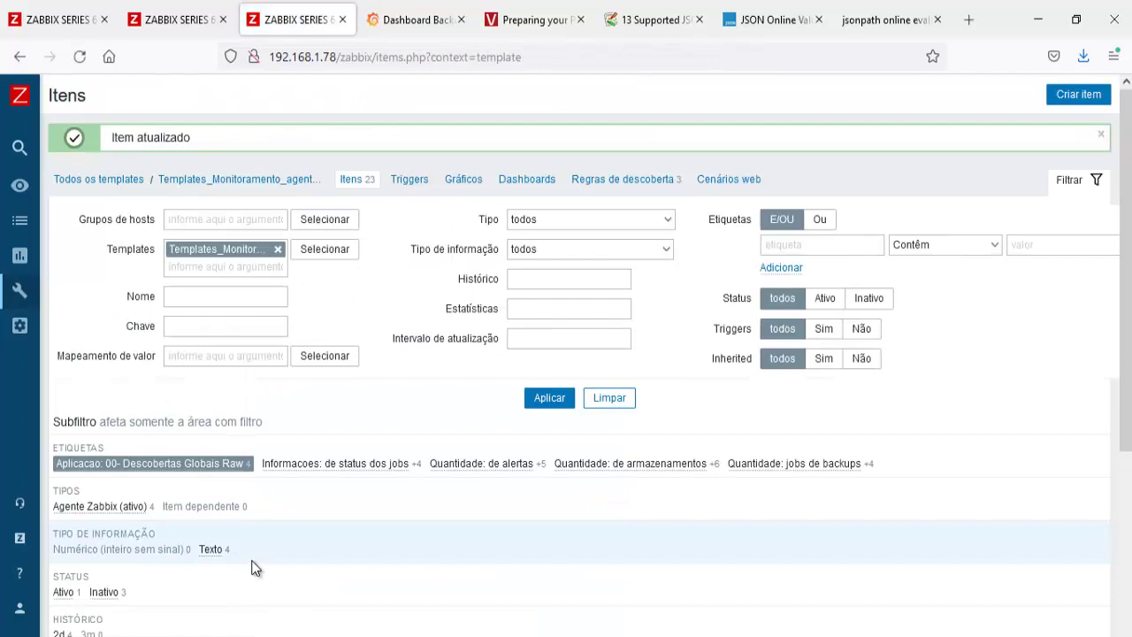
Step: Disable raw discovery items 01–03, enable item 04, and return to latest data
scroll(252, 568, "down", 3)
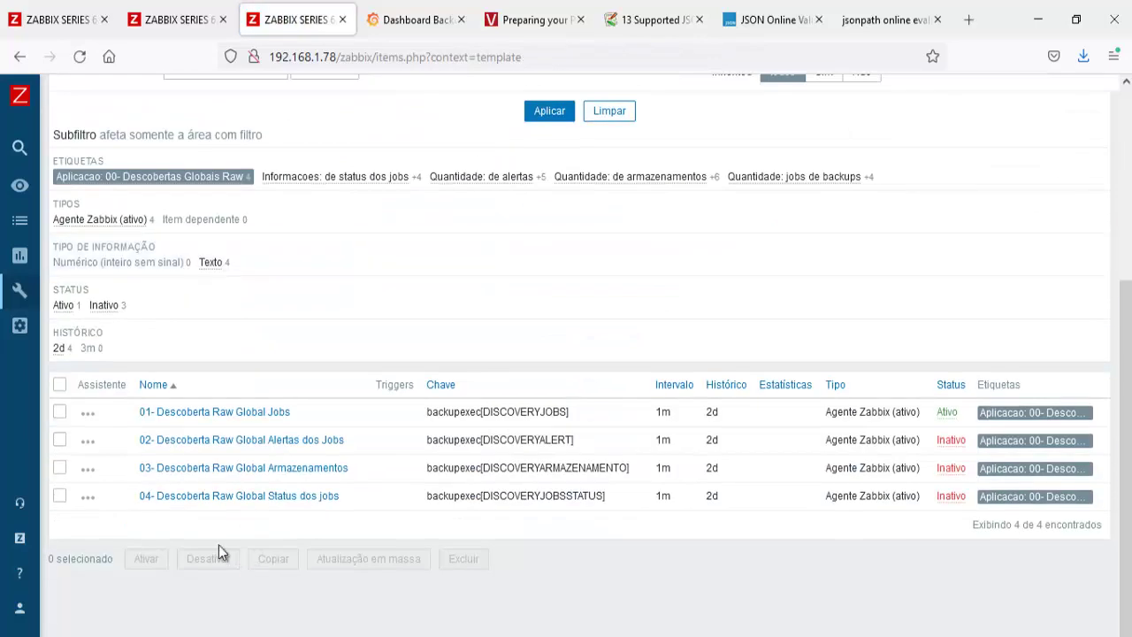
left_click(60, 467)
left_click(60, 440)
left_click(60, 412)
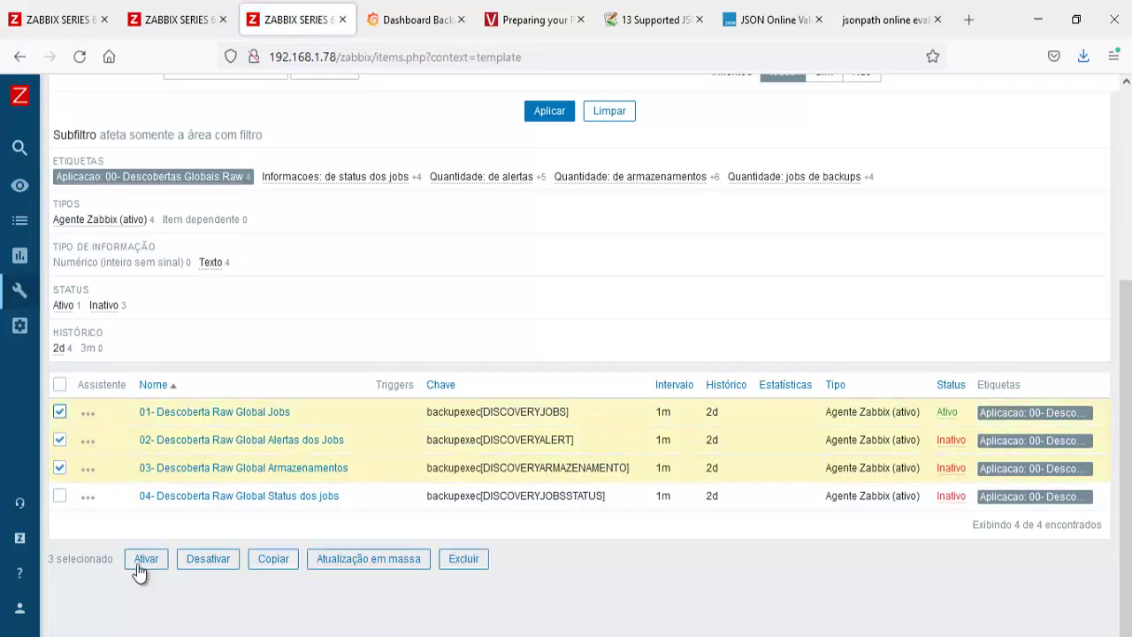
left_click(208, 558)
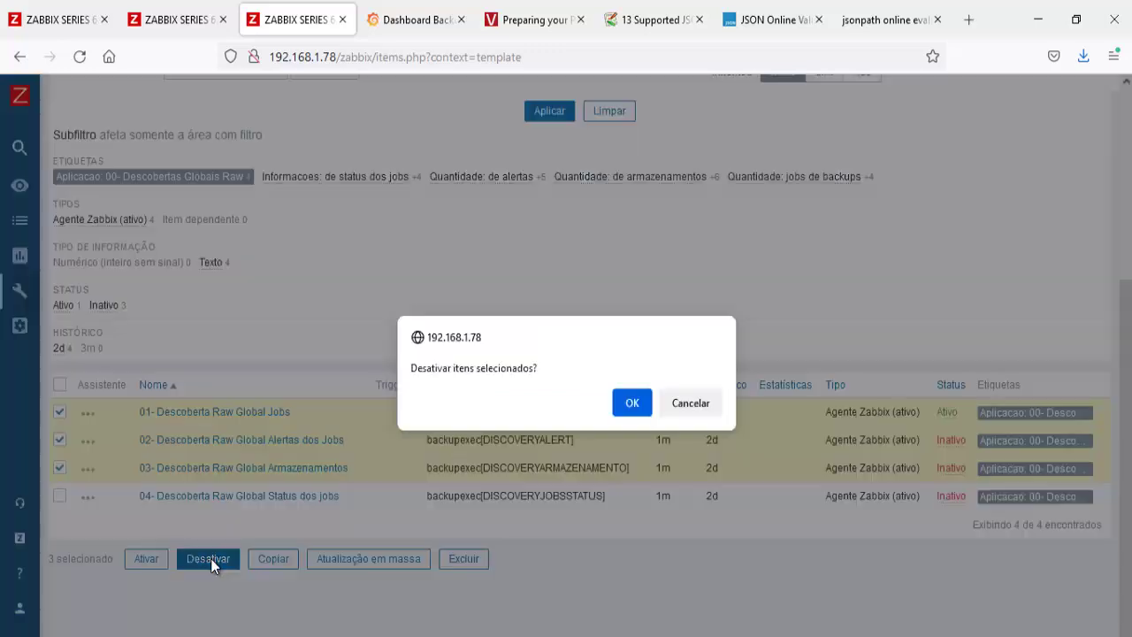
left_click(632, 403)
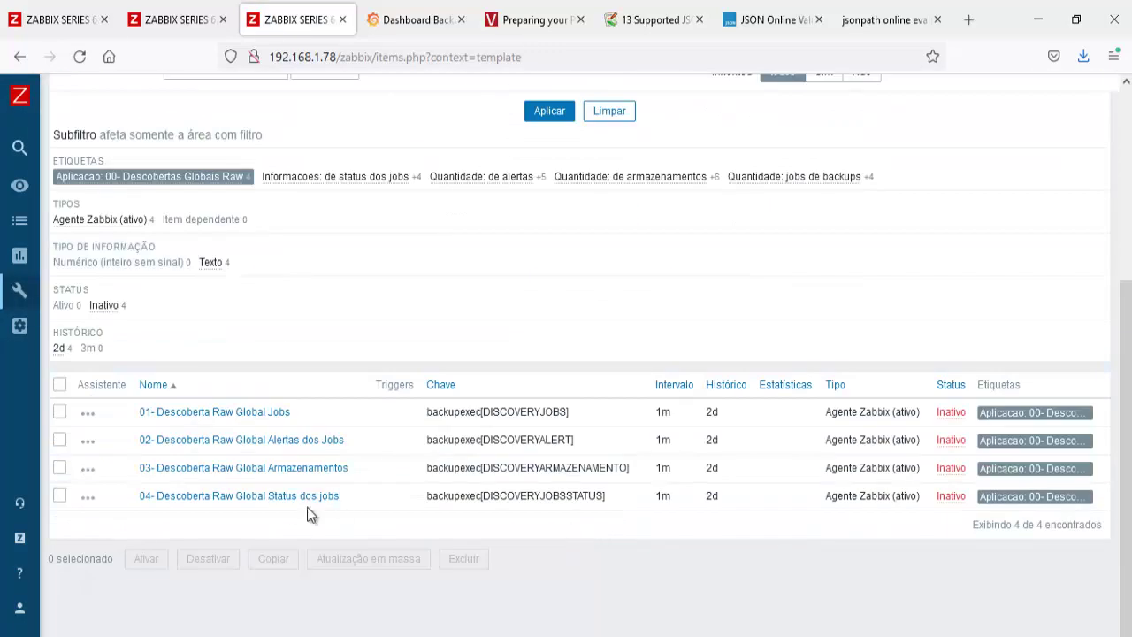
left_click(951, 497)
left_click(57, 20)
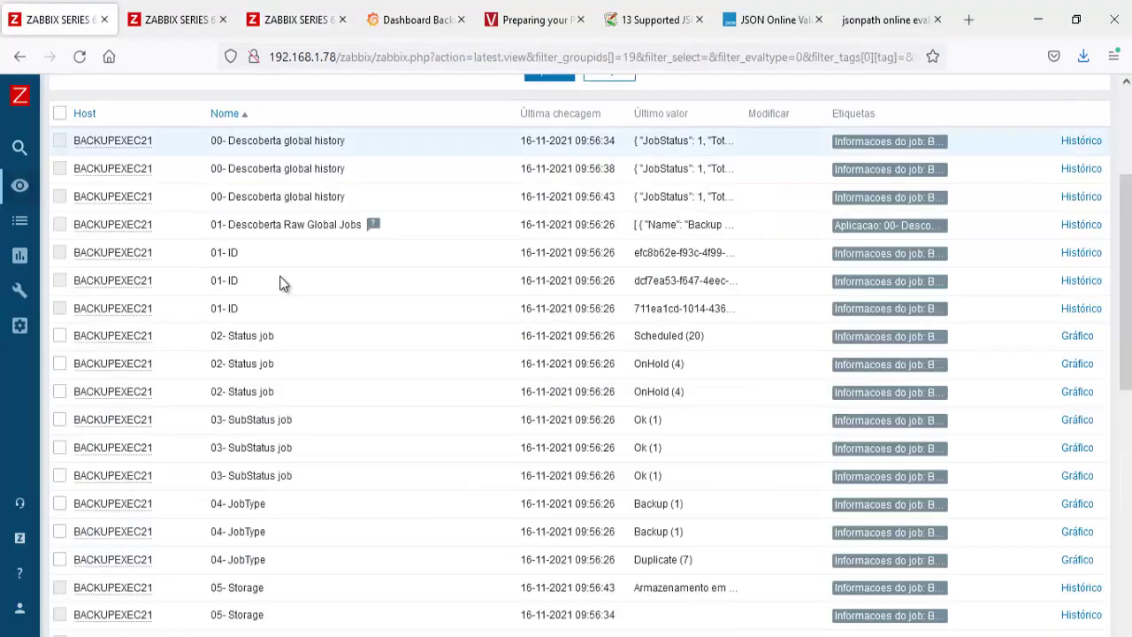
Step: Unlink and clear the Backup Exec template from host BACKUPEXEC21 and save the host
left_click(548, 77)
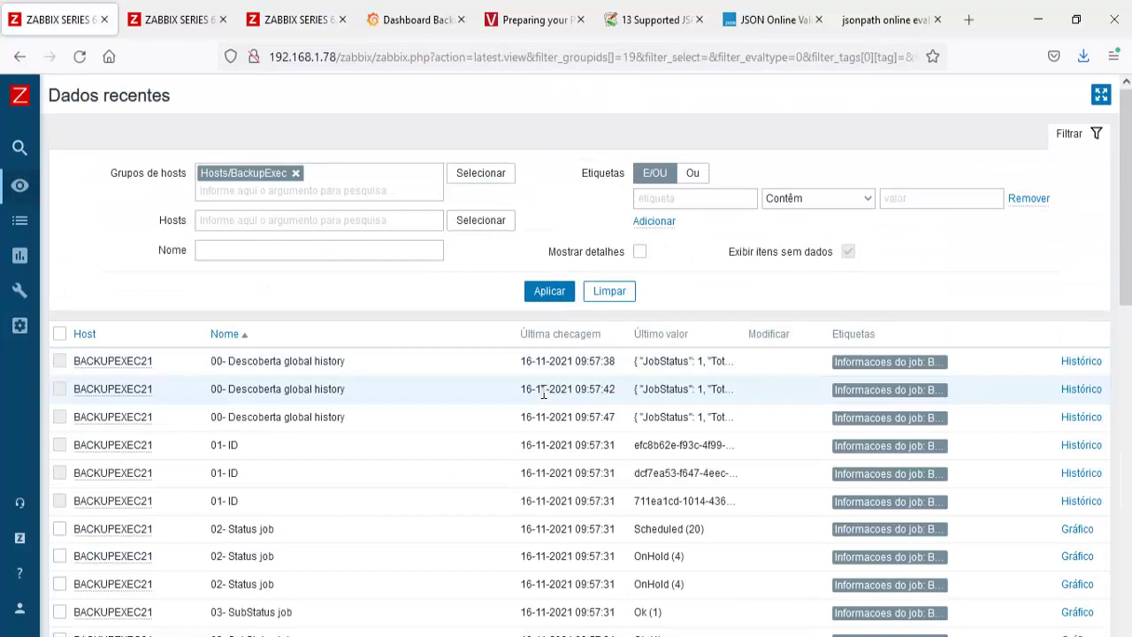
left_click(549, 292)
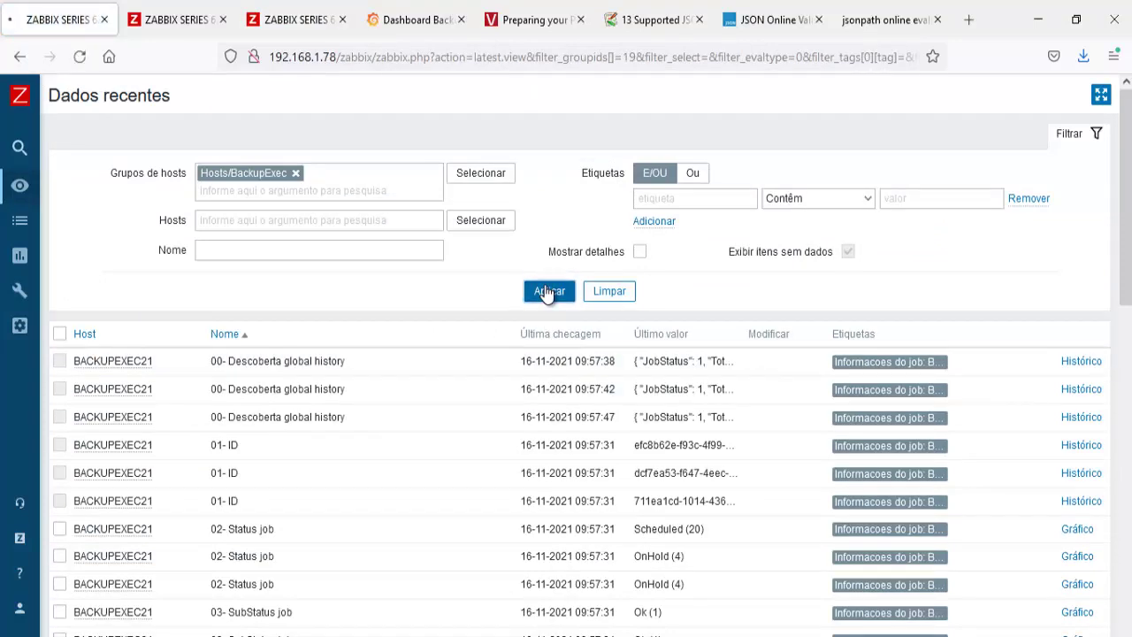
left_click(177, 20)
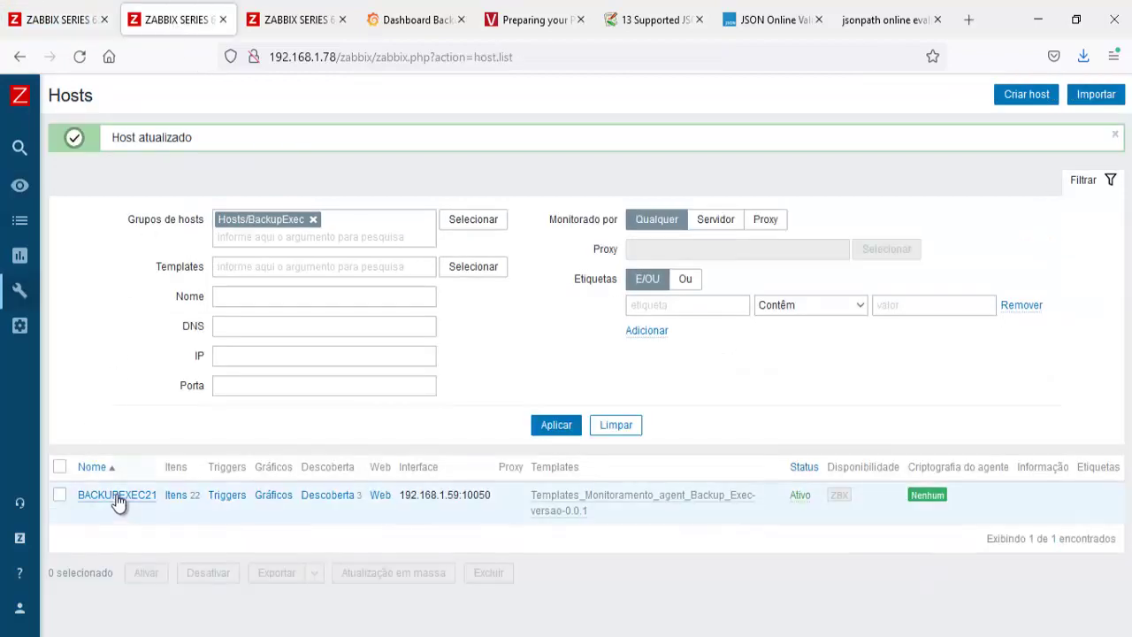
left_click(118, 497)
left_click(256, 170)
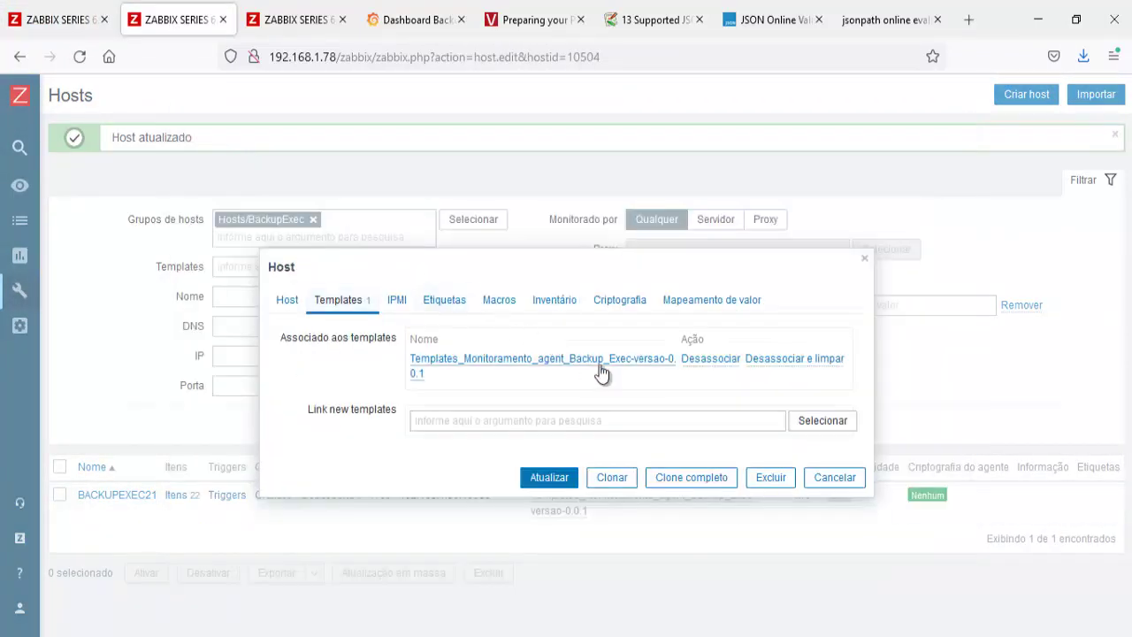
left_click_drag(676, 359, 410, 361)
key("ctrl+c")
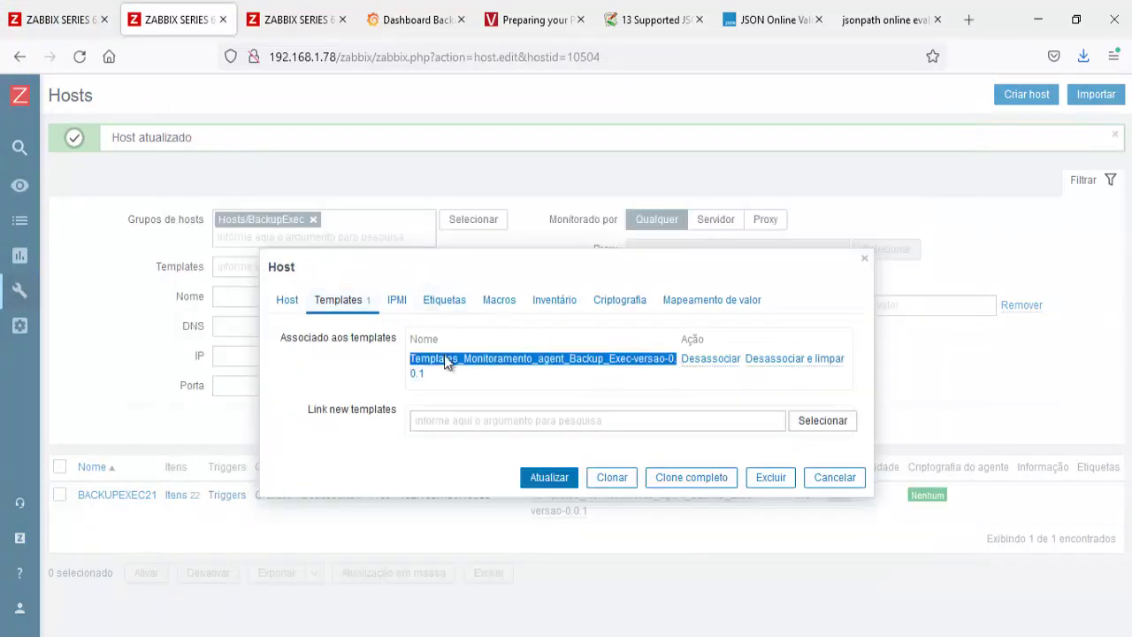
left_click(832, 364)
left_click(544, 475)
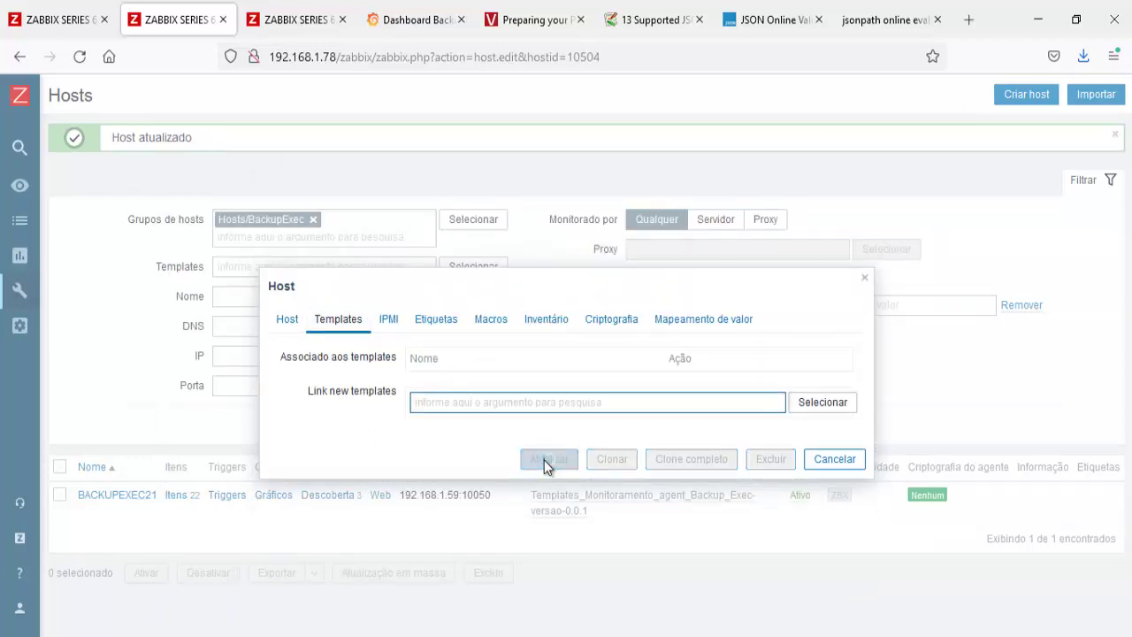
Step: Relink the Backup Exec template to BACKUPEXEC21 and refresh the latest data
left_click(121, 494)
left_click(256, 171)
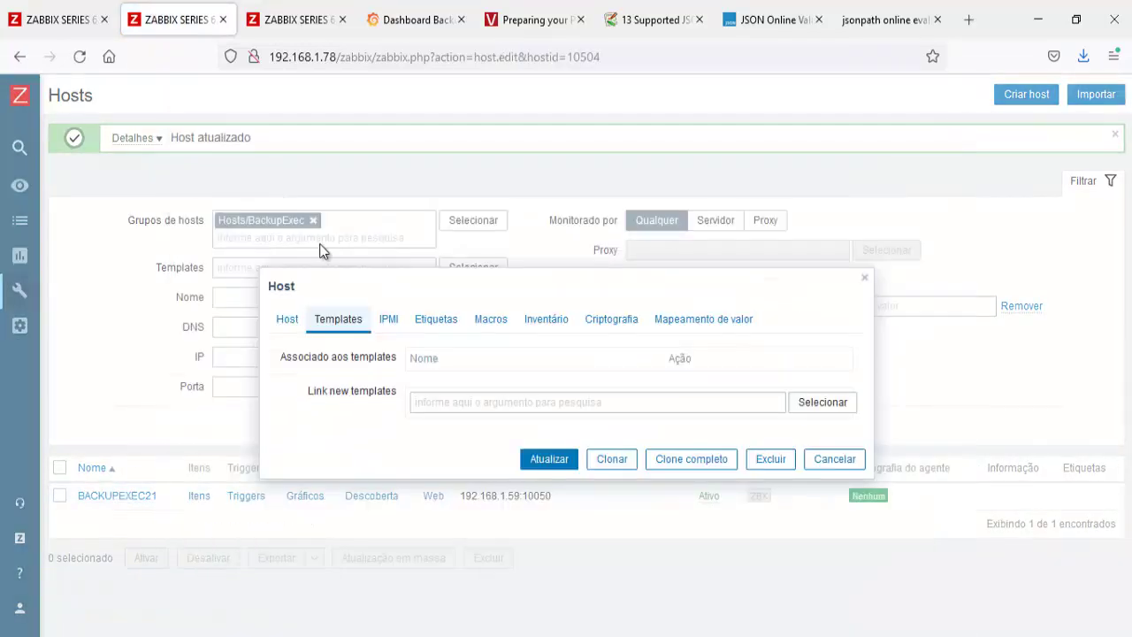
left_click(469, 396)
key("ctrl+v")
left_click(474, 425)
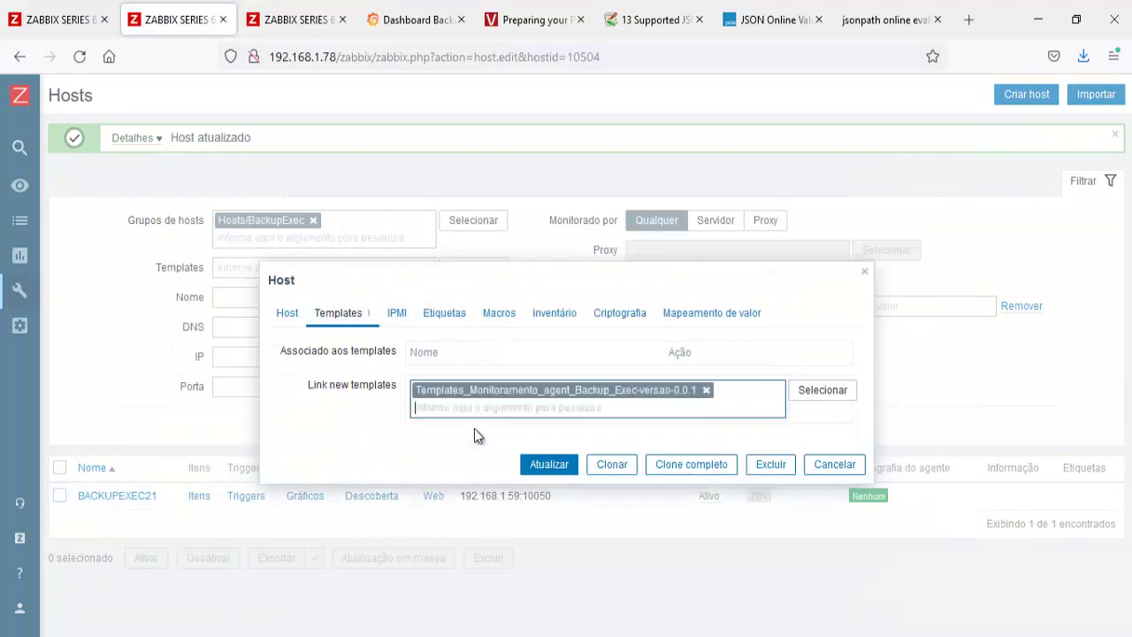
left_click(547, 459)
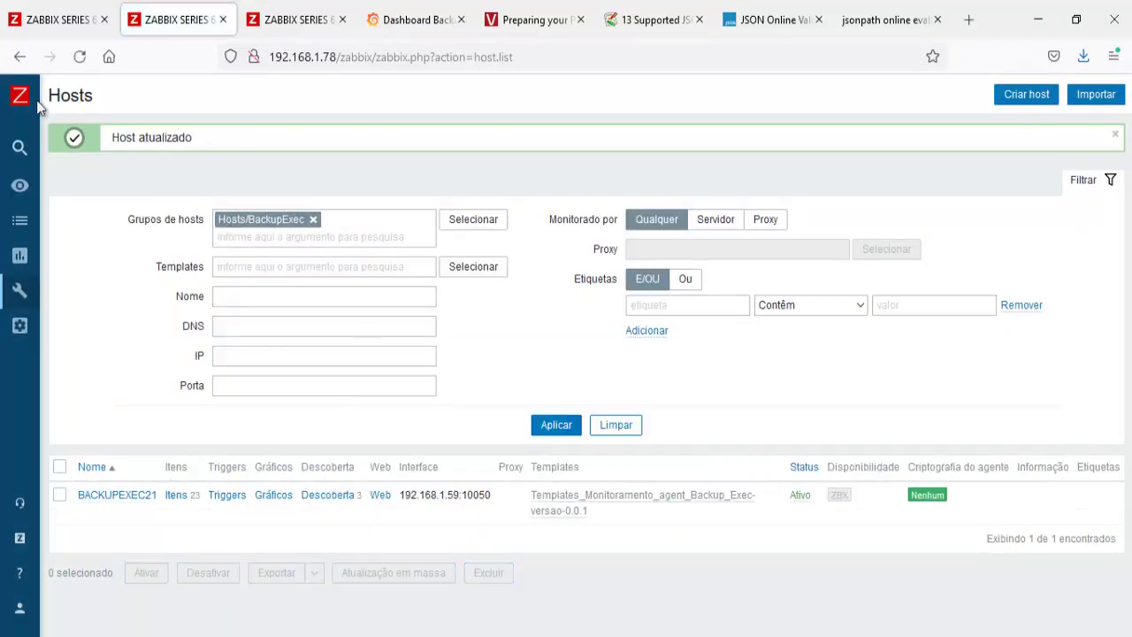
left_click(49, 19)
left_click(538, 294)
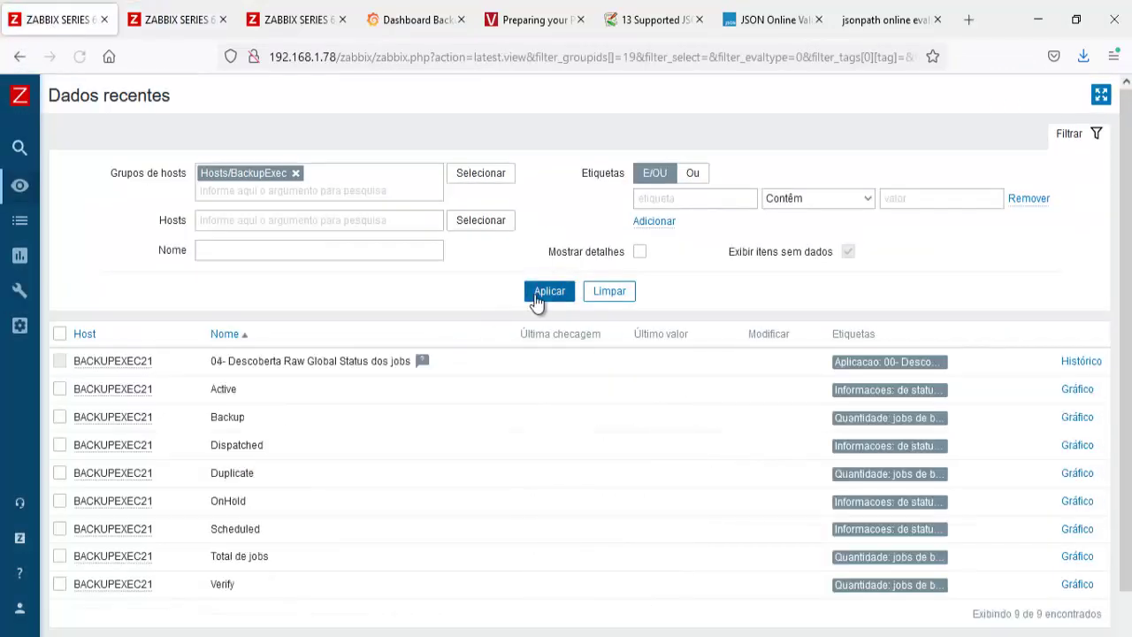
Step: Open the template item Backup, filtered by tag 'Quantidade: jobs de backups', then switch to PowerShell ISE
left_click(537, 296)
left_click(537, 297)
left_click(279, 27)
left_click(237, 478)
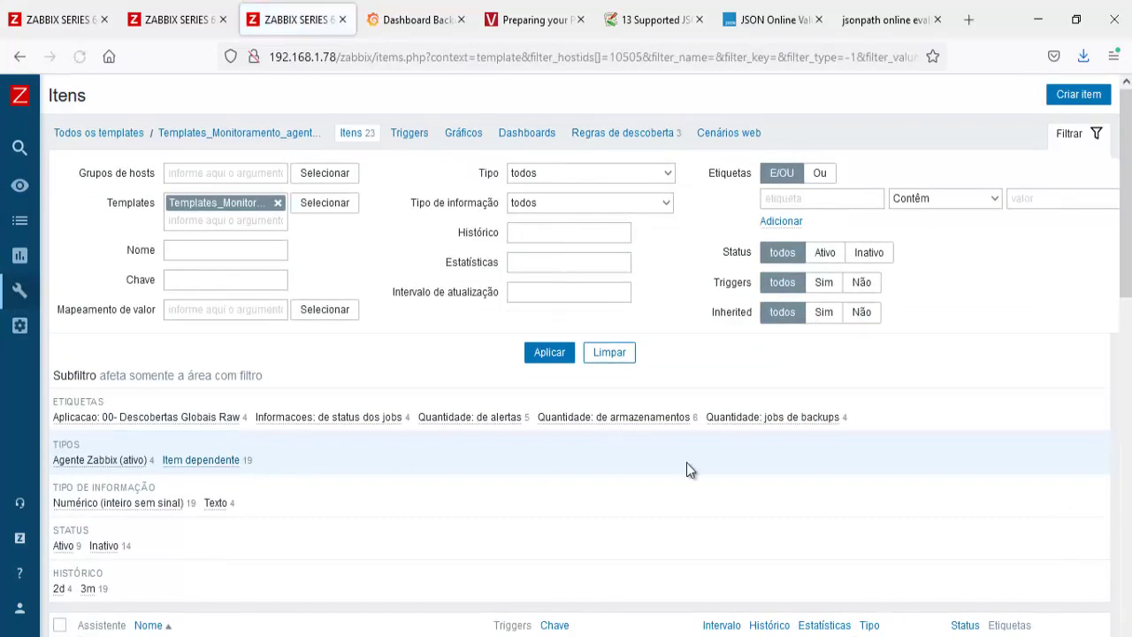
left_click(758, 418)
scroll(479, 494, "down", 3)
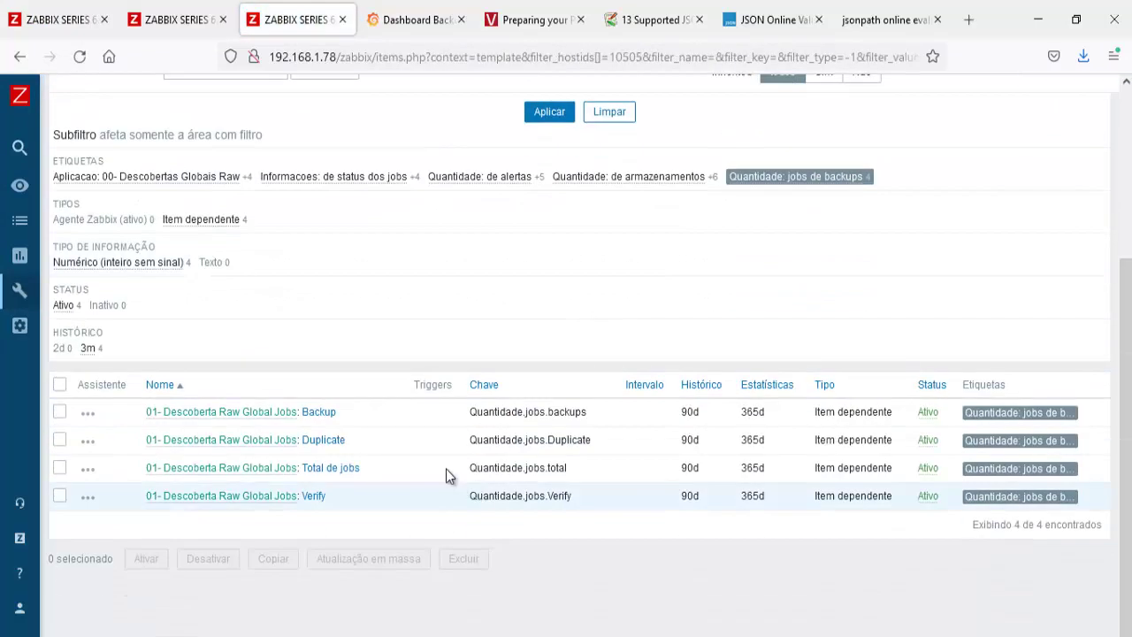
left_click(328, 412)
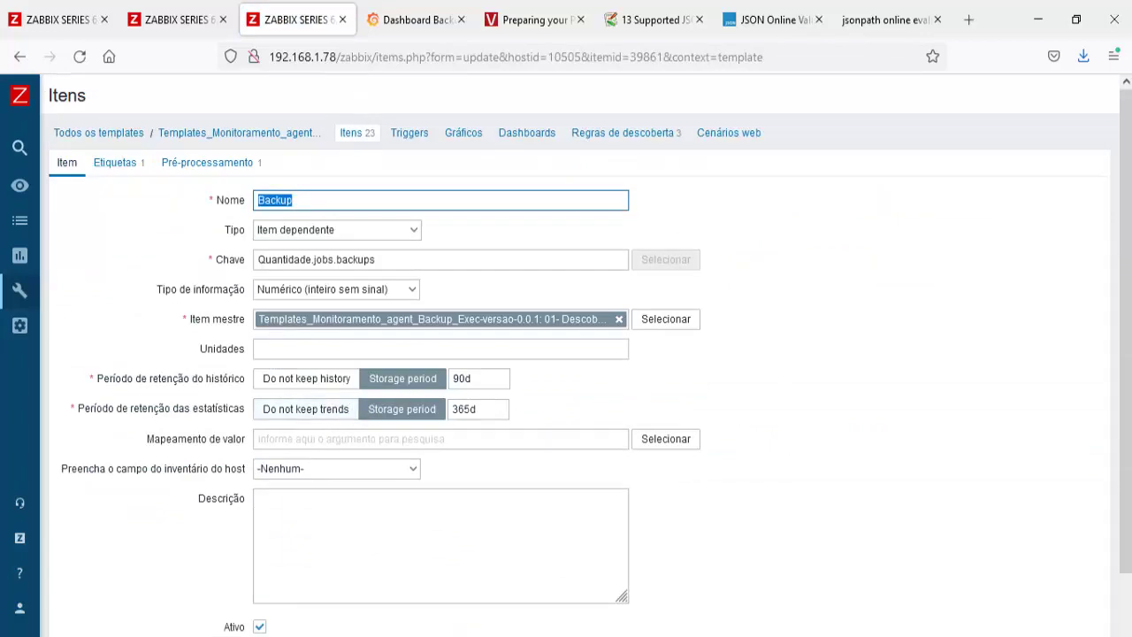
key("alt+Tab")
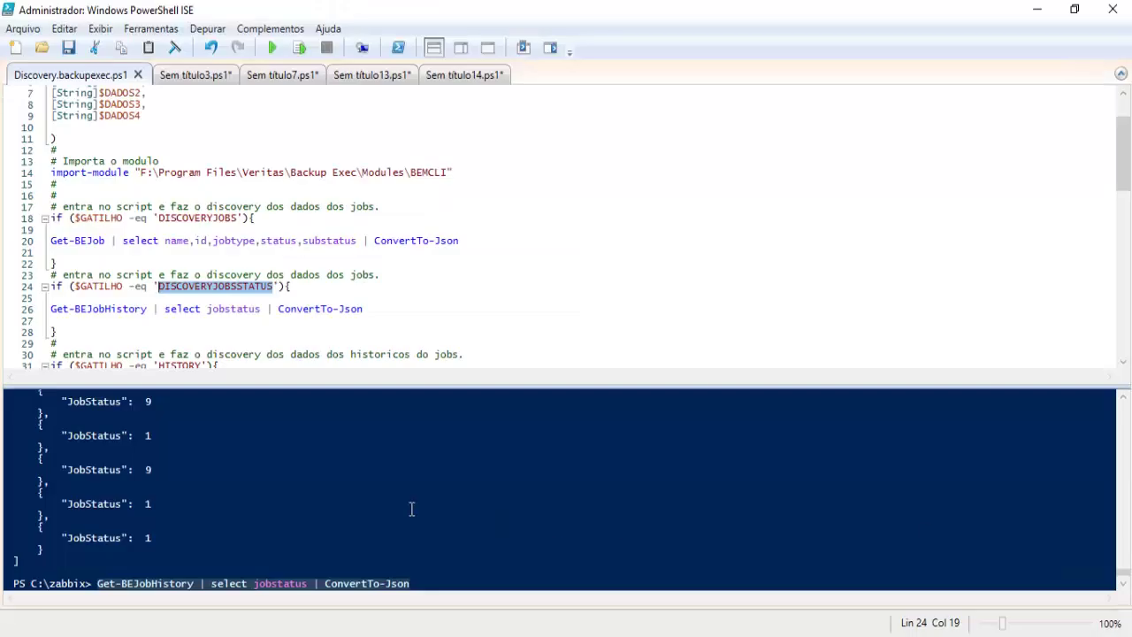
Step: Run 'Get-BEJobHistory | select jobstatus | ConvertTo-Json' and compare JobStatus codes 9 and 1 with Succeeded/Canceled
key("Return")
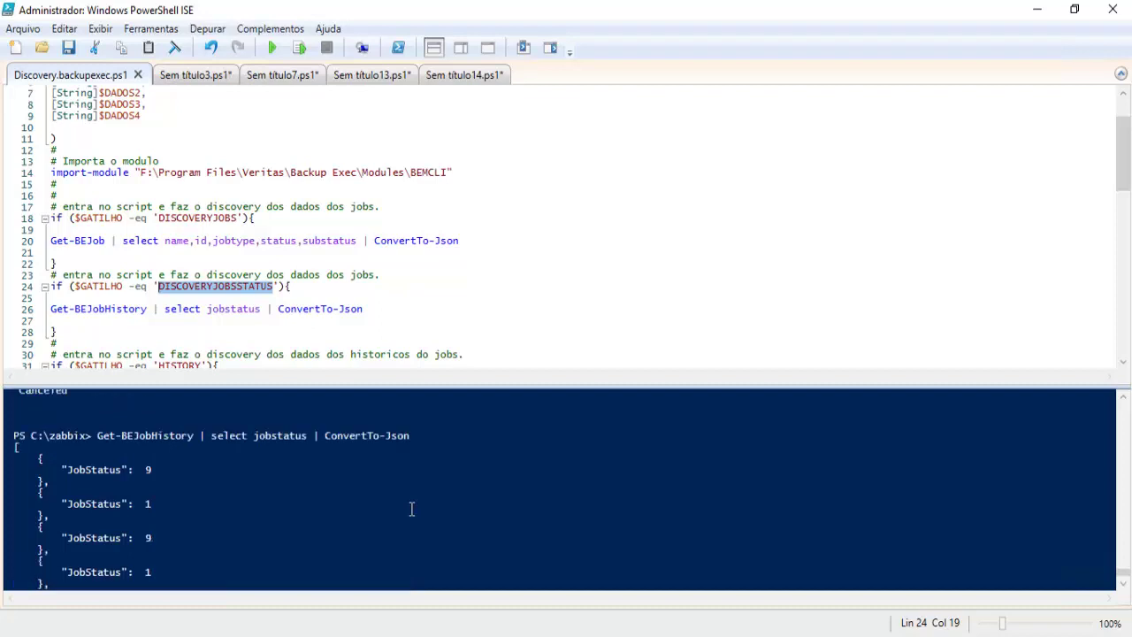
scroll(411, 509, "up", 2)
scroll(411, 509, "up", 1)
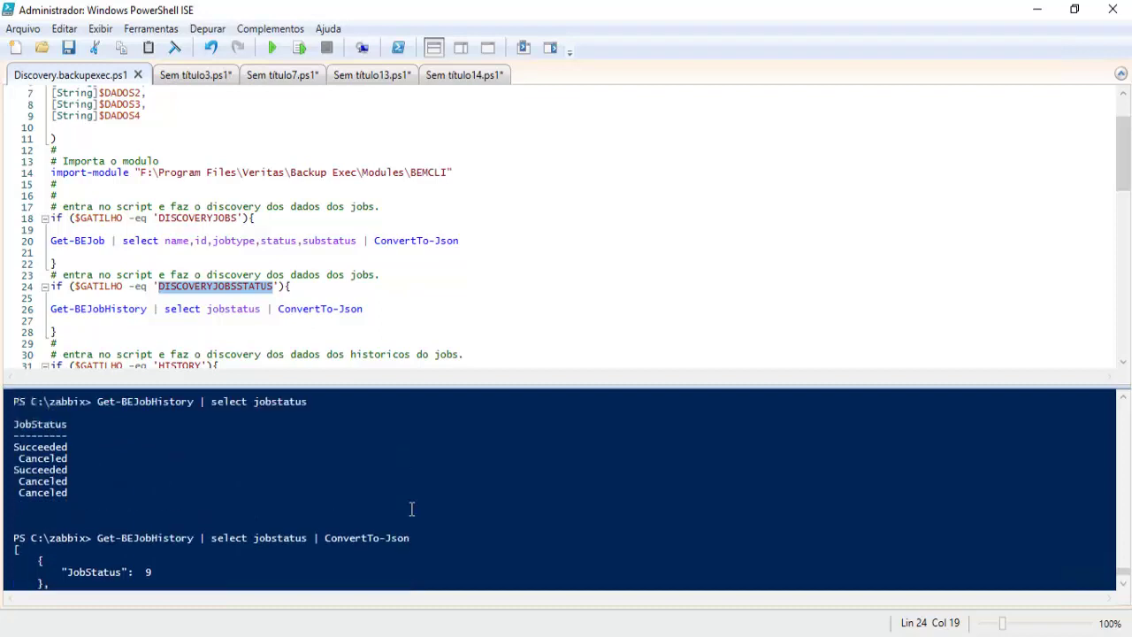
scroll(412, 509, "down", 1)
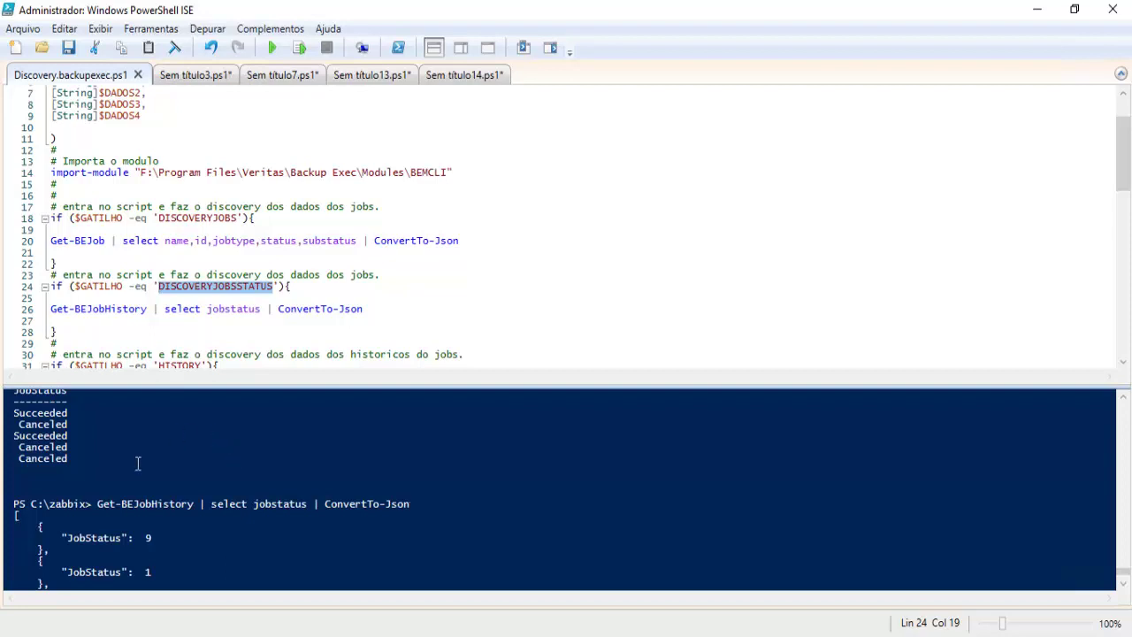
Step: Rerun Get-BEJobHistory | select jobstatus | ConvertTo-Json in the PowerShell ISE console
scroll(138, 464, "down", 4)
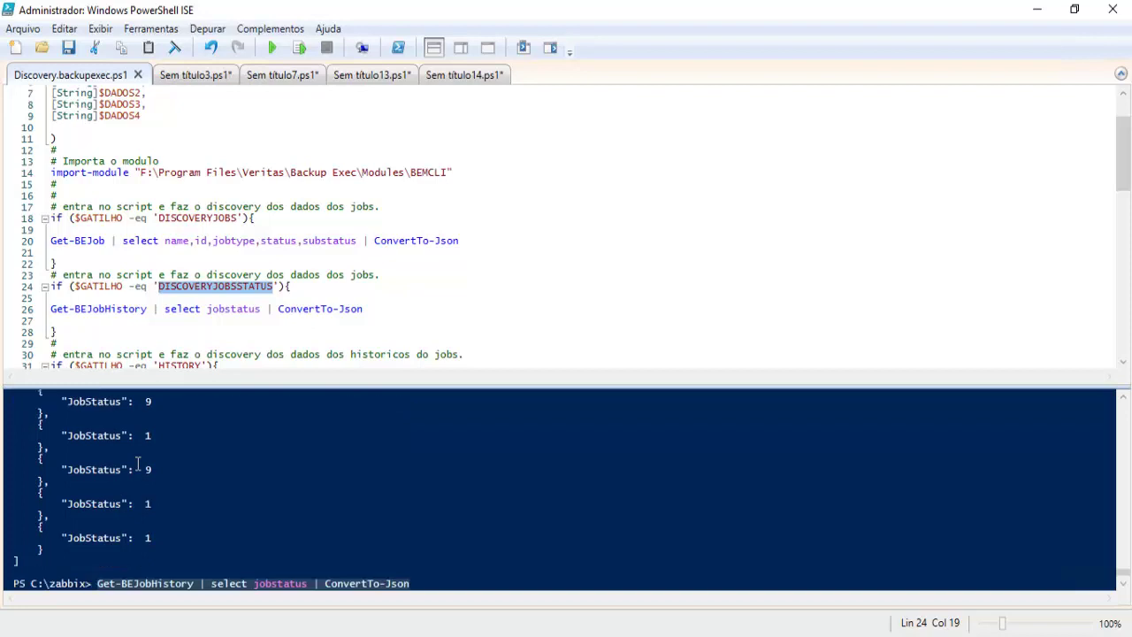
scroll(138, 463, "up", 5)
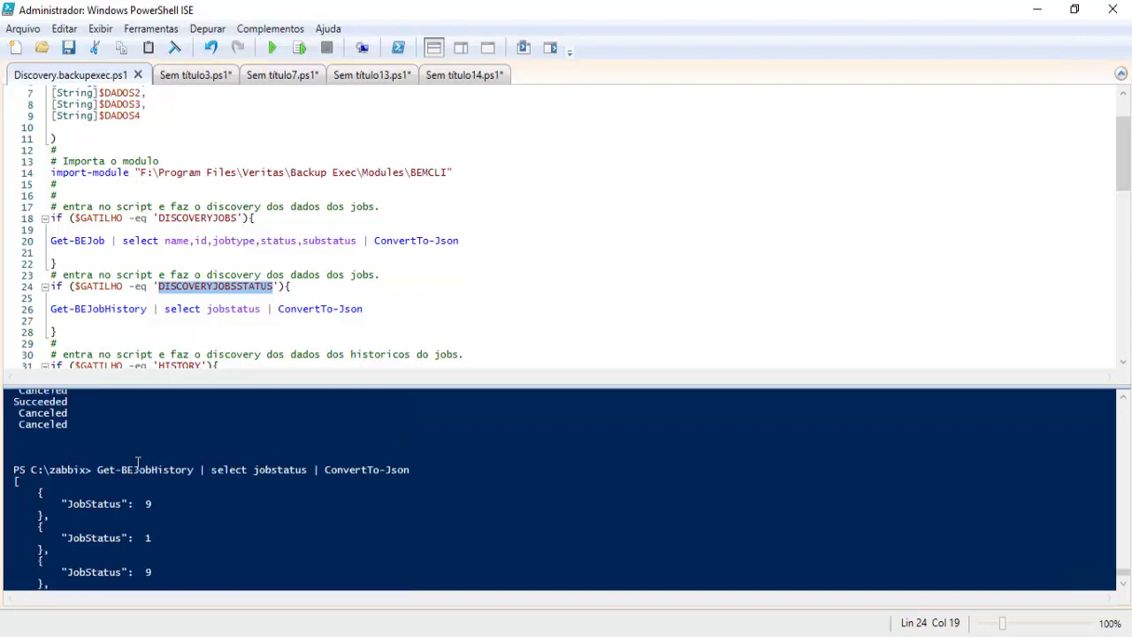
left_click(152, 539)
key("Return")
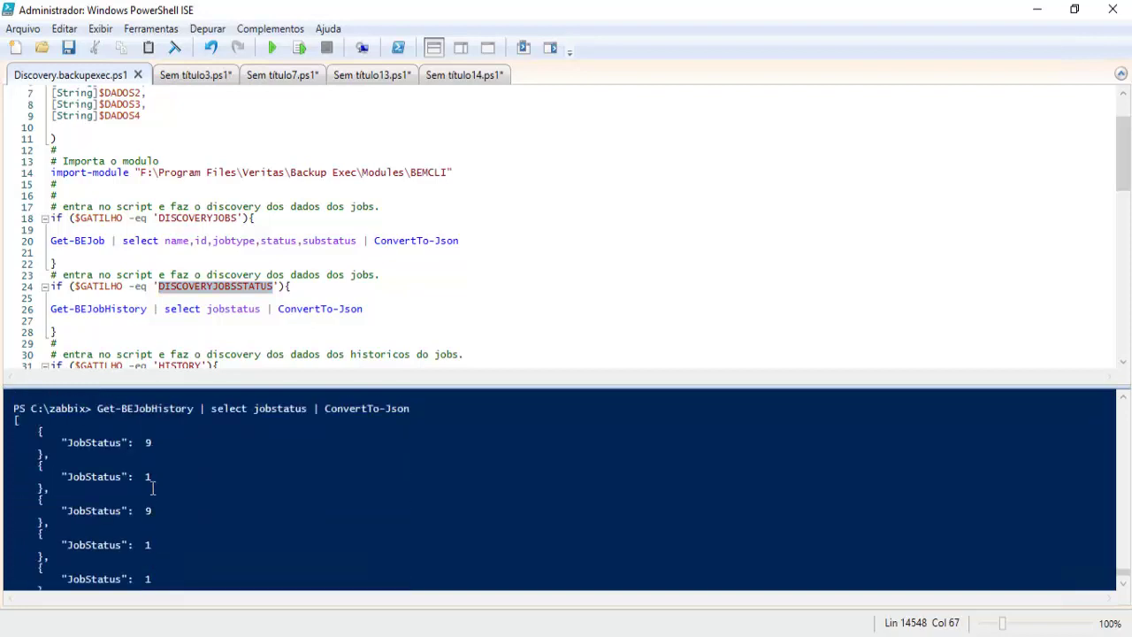
Step: Copy the first JobStatus value 9 and return to the Zabbix Backup item form
left_click_drag(152, 444, 145, 442)
right_click(146, 442)
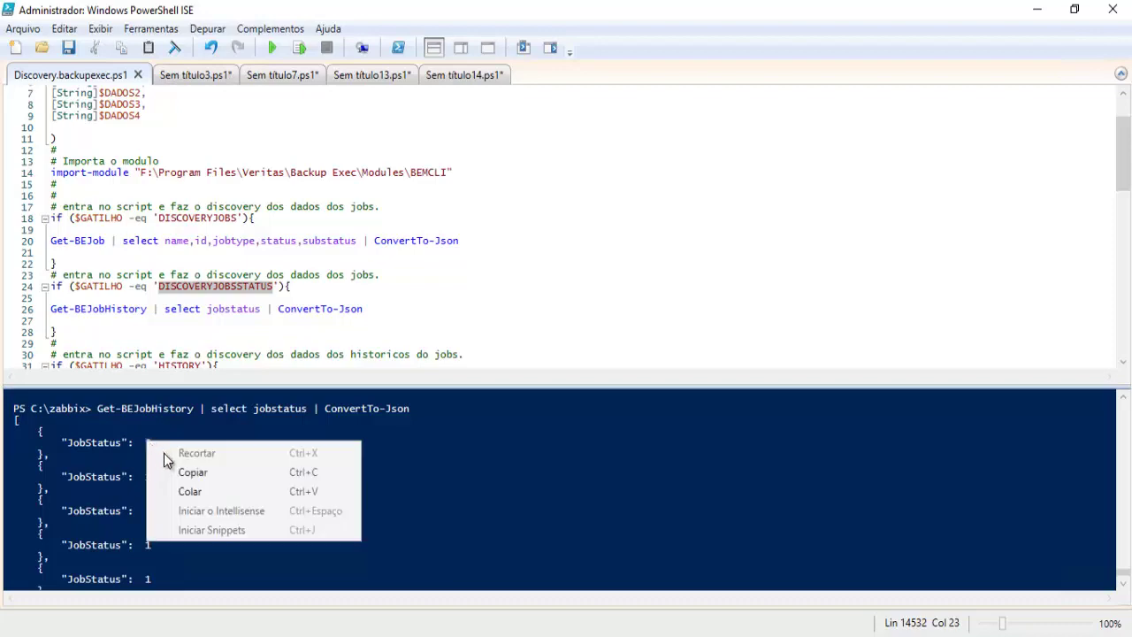
left_click(212, 473)
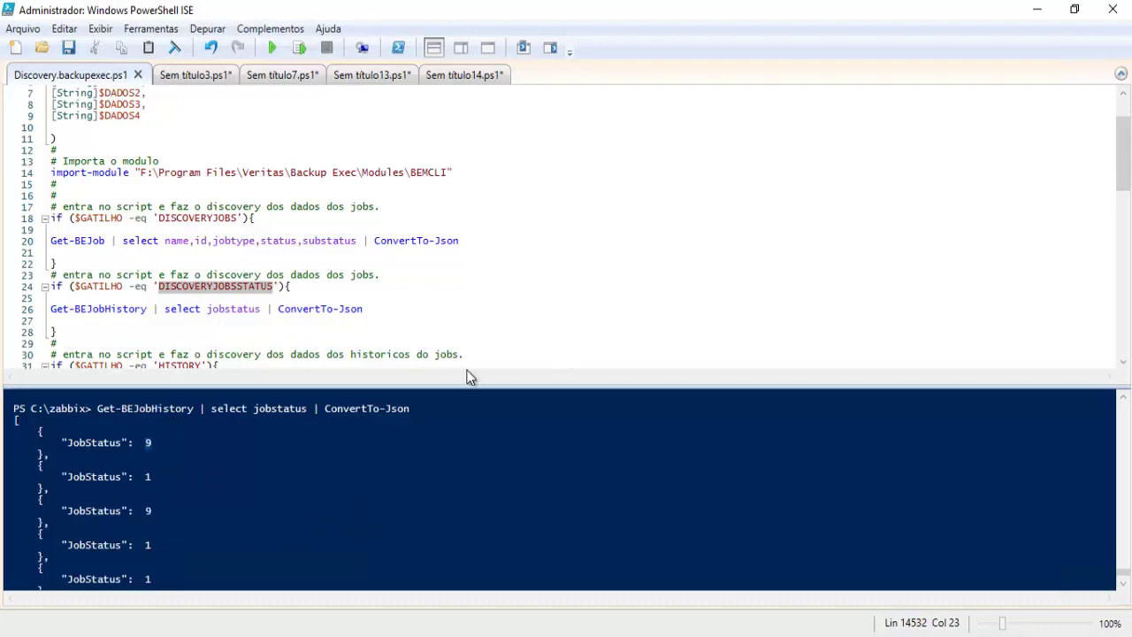
key("alt+Tab")
scroll(464, 369, "down", 2)
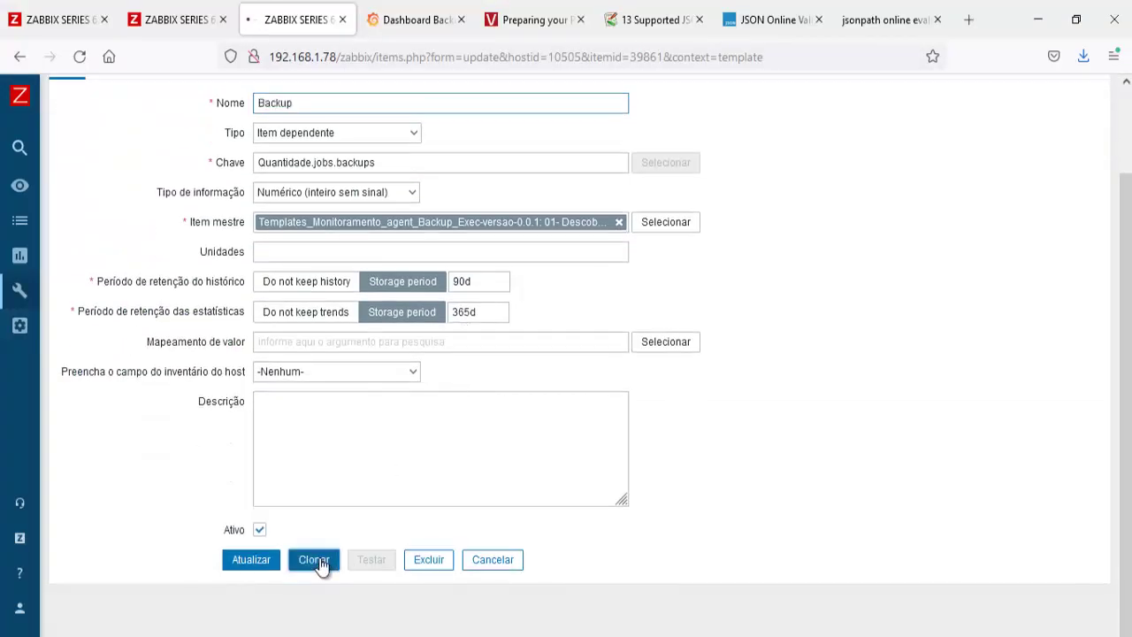
Step: Clone the Backup item as Sucesso, changing the key suffix to Sucesso
left_click(311, 558)
type("Sucesso")
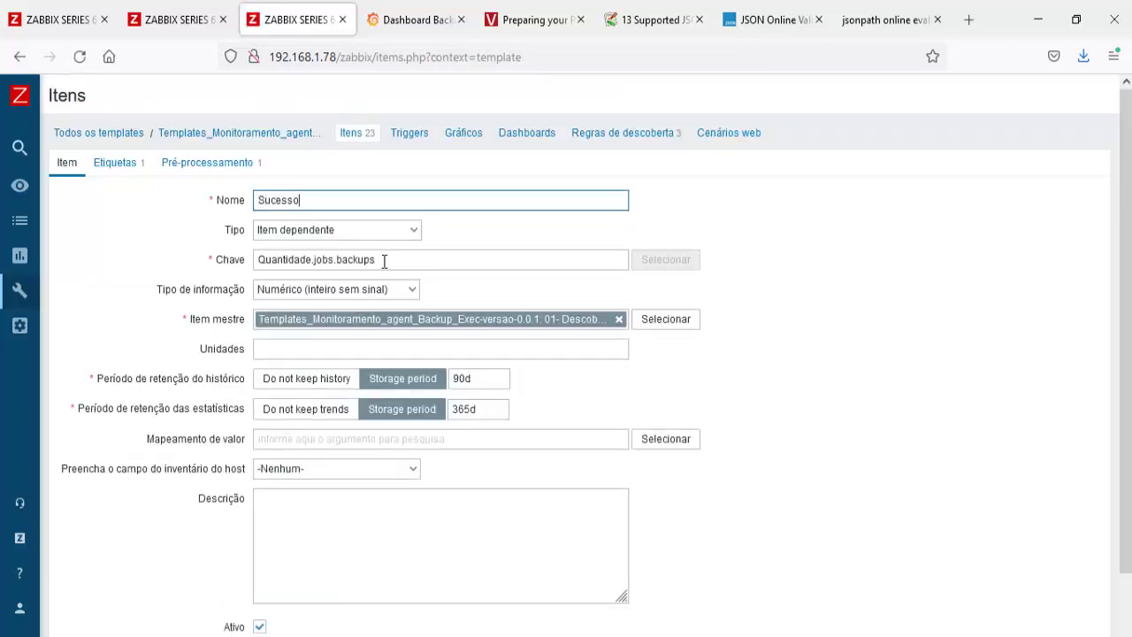
left_click_drag(379, 259, 338, 262)
type("Sucesso")
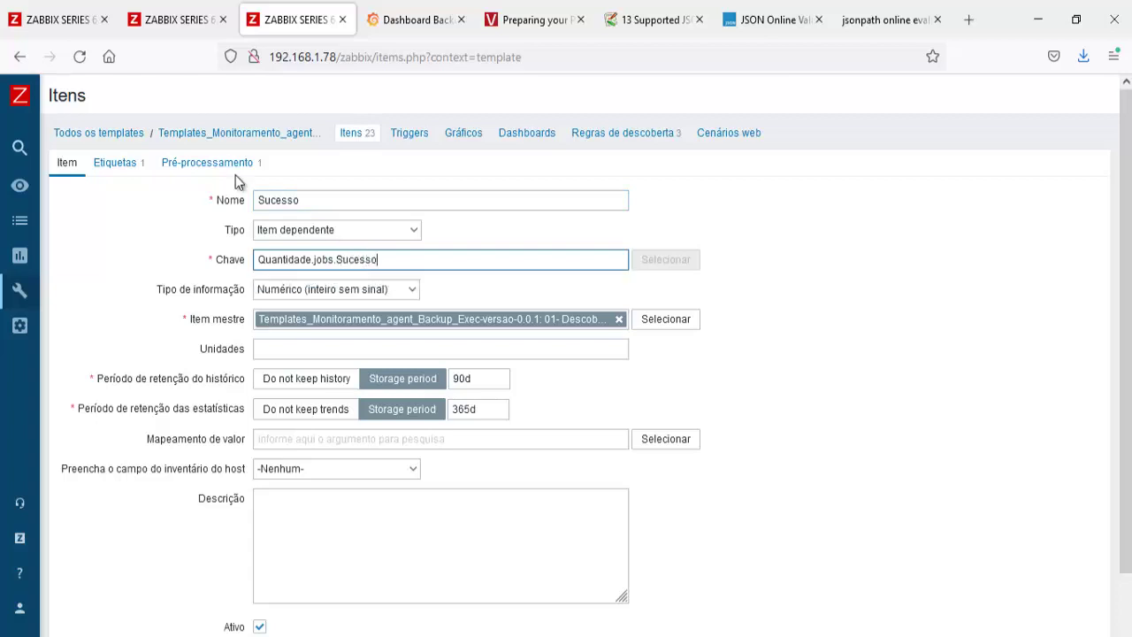
Step: Change the preprocessing JSONPath filter value from '1' to '9'
left_click(234, 175)
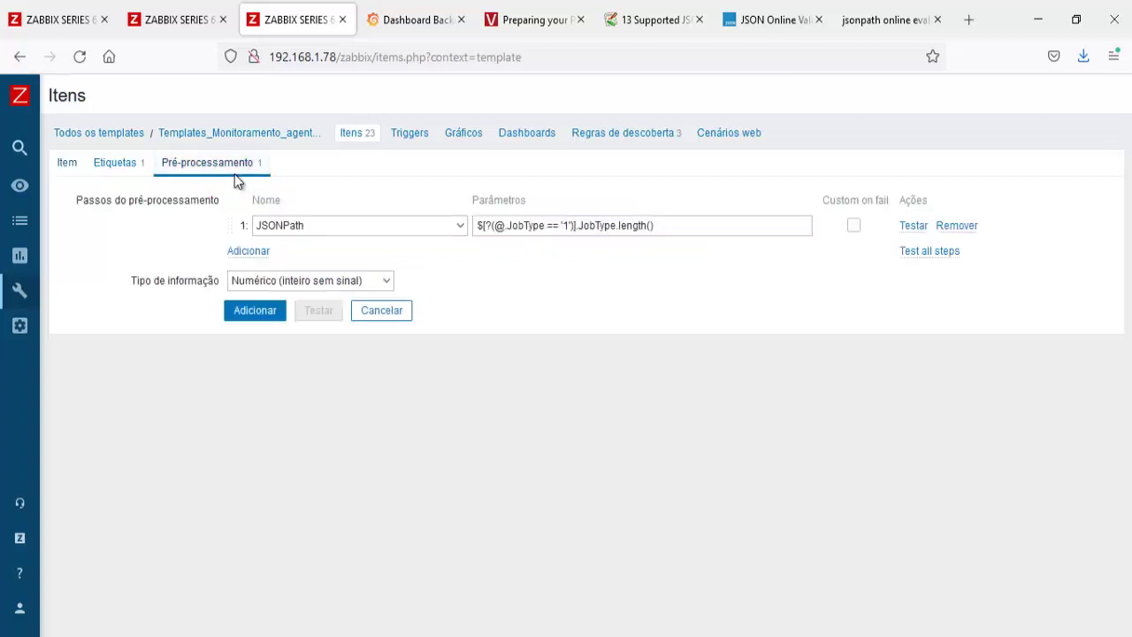
left_click(569, 226)
key("BackSpace")
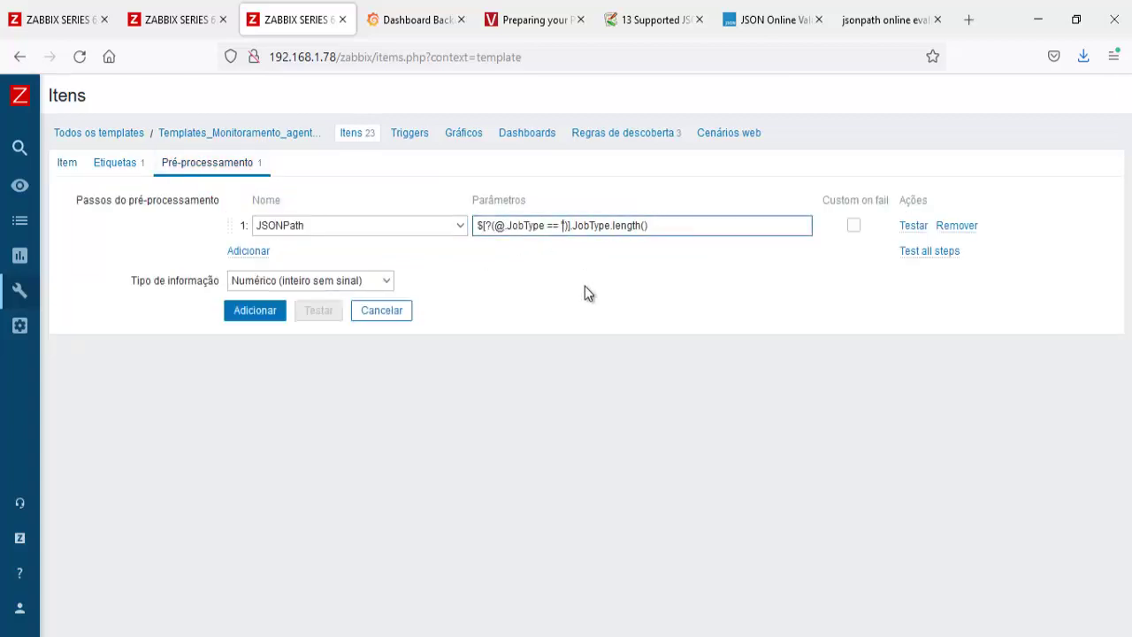
type("9")
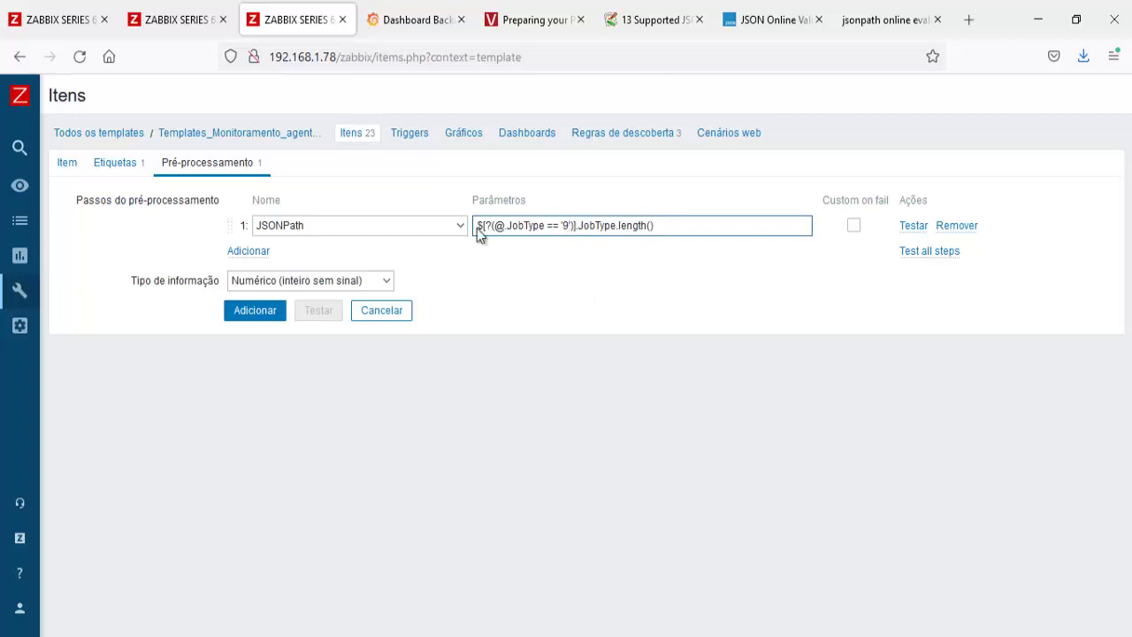
Step: Refresh the Zabbix latest data list several times, then return to PowerShell ISE
key("ctrl+1")
left_click(554, 299)
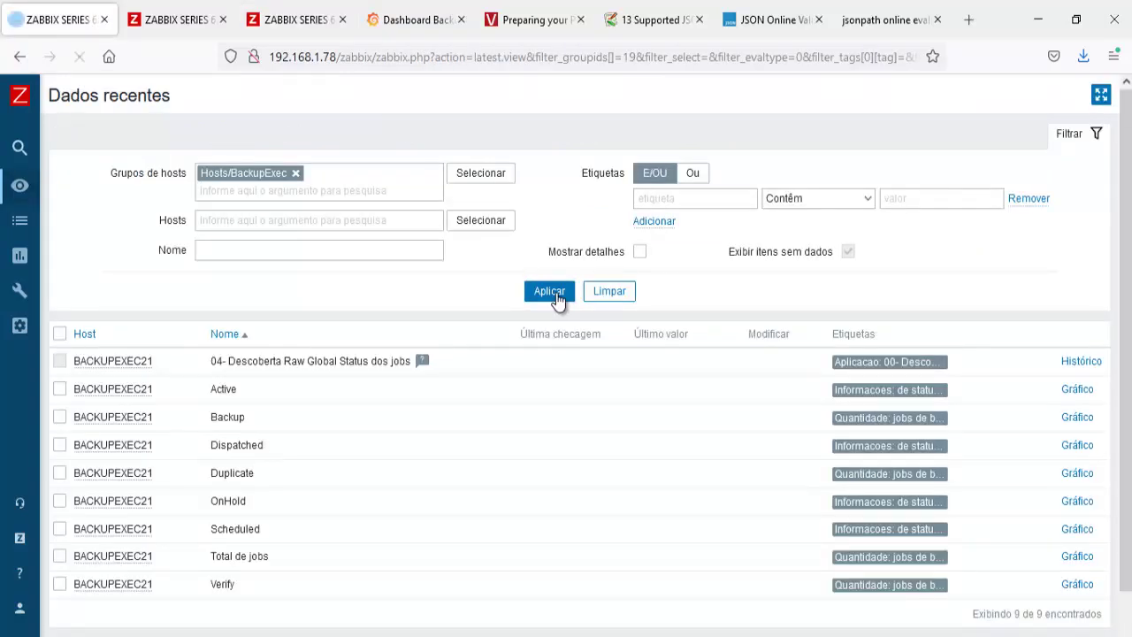
left_click(557, 296)
left_click(556, 296)
left_click(557, 295)
left_click(557, 296)
left_click(558, 297)
key("alt+Tab")
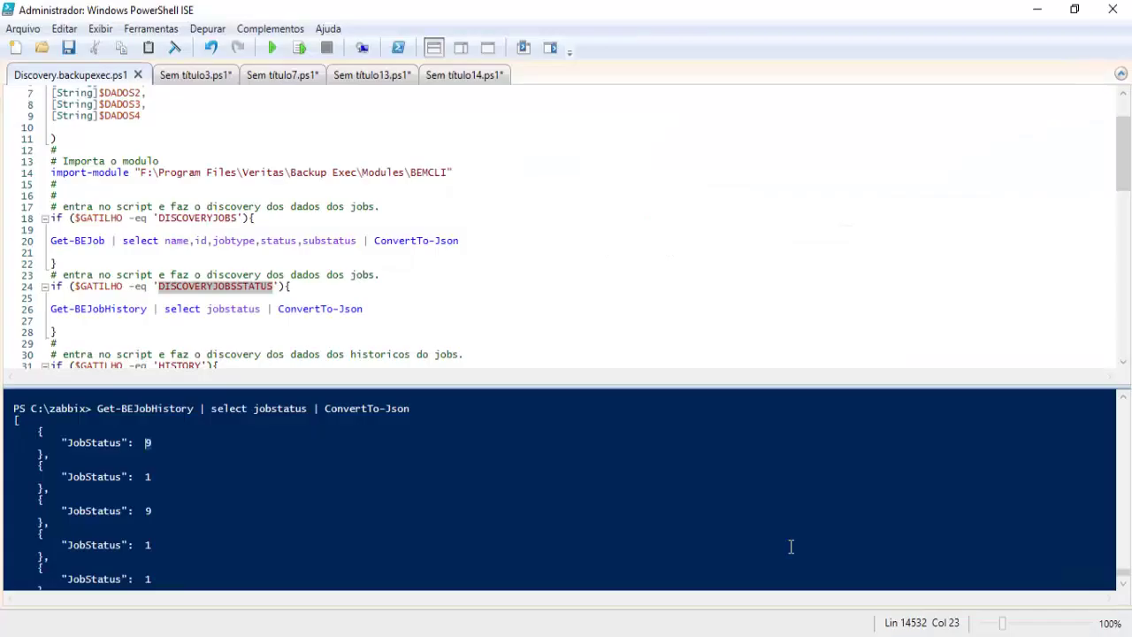
Step: Copy the 'JobStatus' label from the console output and return to Firefox
left_click(120, 478)
left_click_drag(104, 479, 75, 476)
right_click(74, 477)
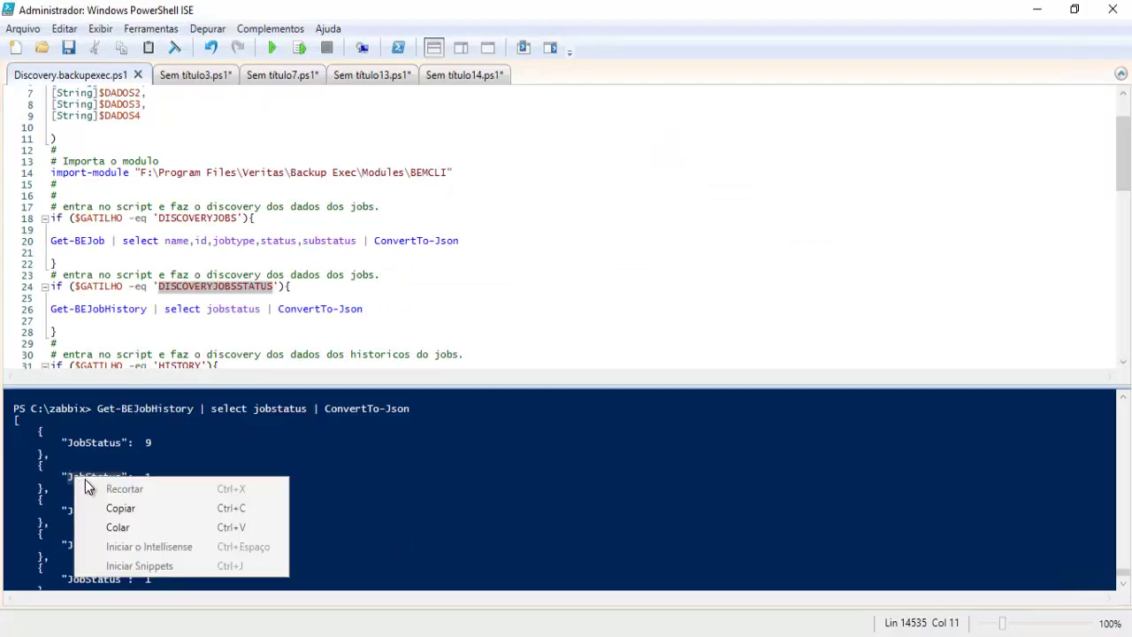
left_click(121, 508)
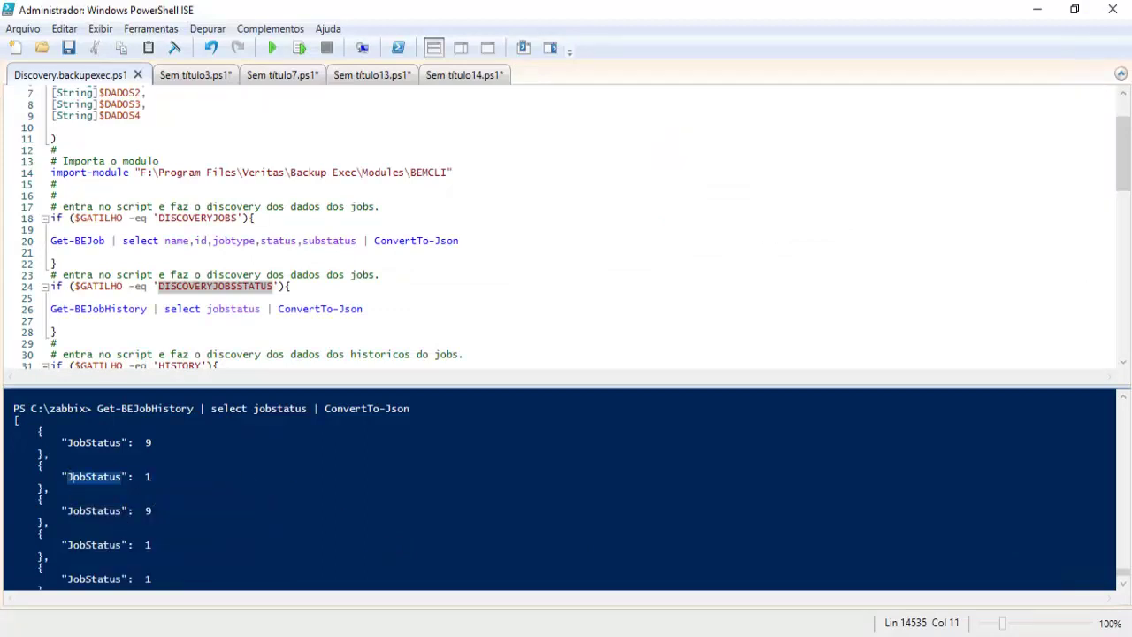
key("alt+Tab")
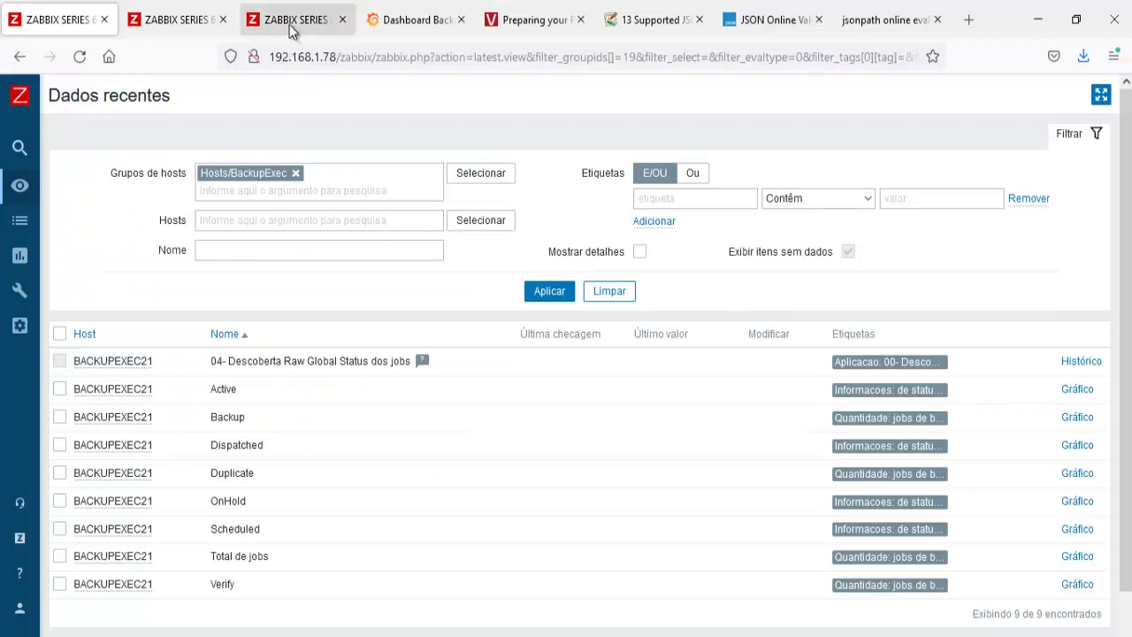
Step: Replace both JobType occurrences in the JSONPath filter with JobStatus
left_click(292, 21)
left_click_drag(545, 227, 507, 228)
key("ctrl+v")
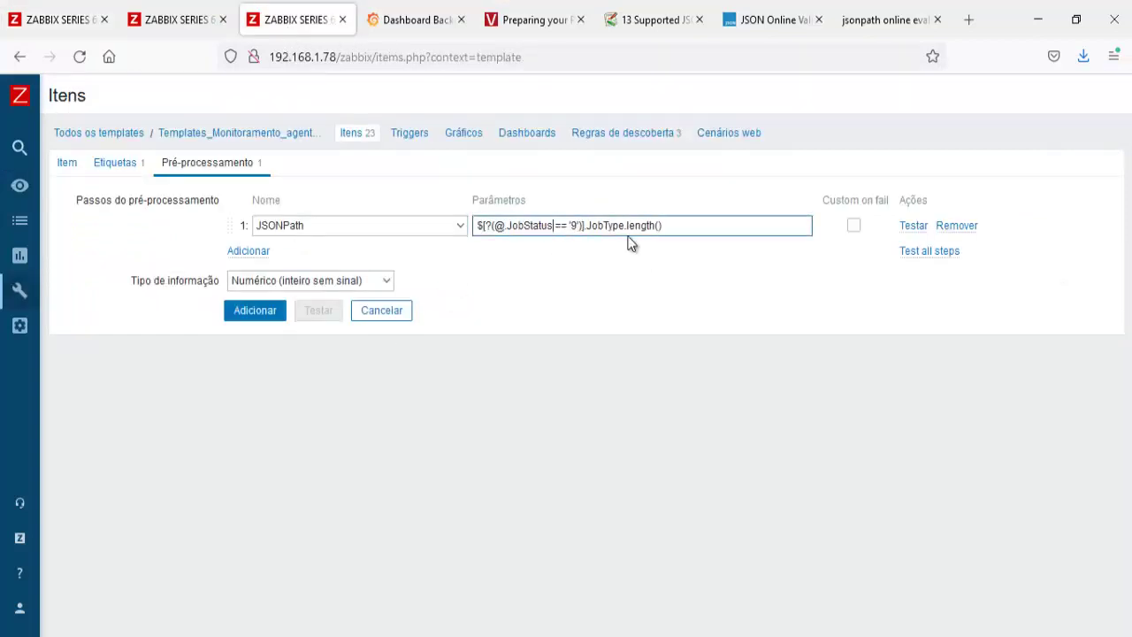
left_click_drag(624, 226, 591, 225)
key("ctrl+v")
Step: Set the master item to '04- Descoberta Raw Global Status dos jobs' and add the item
left_click(67, 164)
left_click(619, 320)
left_click(665, 319)
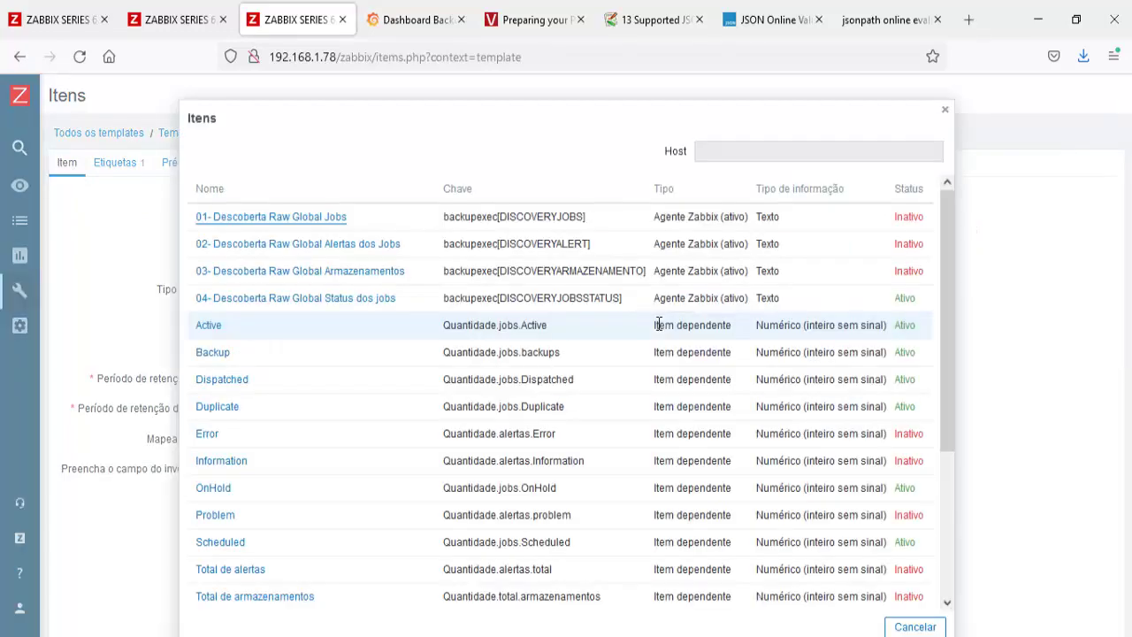
left_click(309, 306)
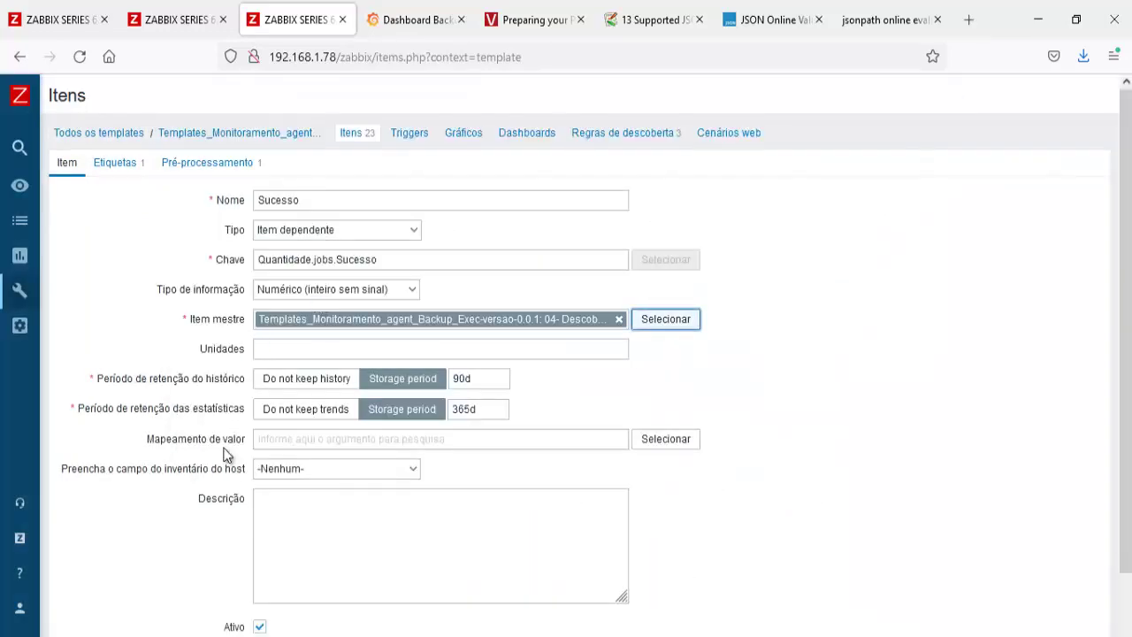
scroll(224, 453, "down", 2)
left_click(254, 557)
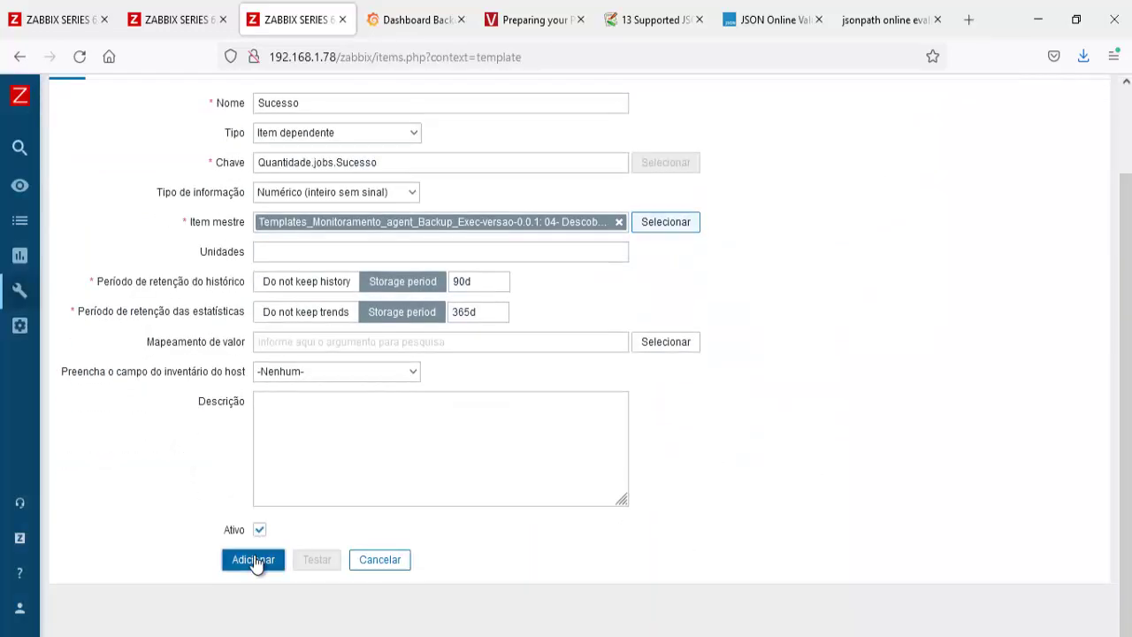
scroll(254, 562, "down", 4)
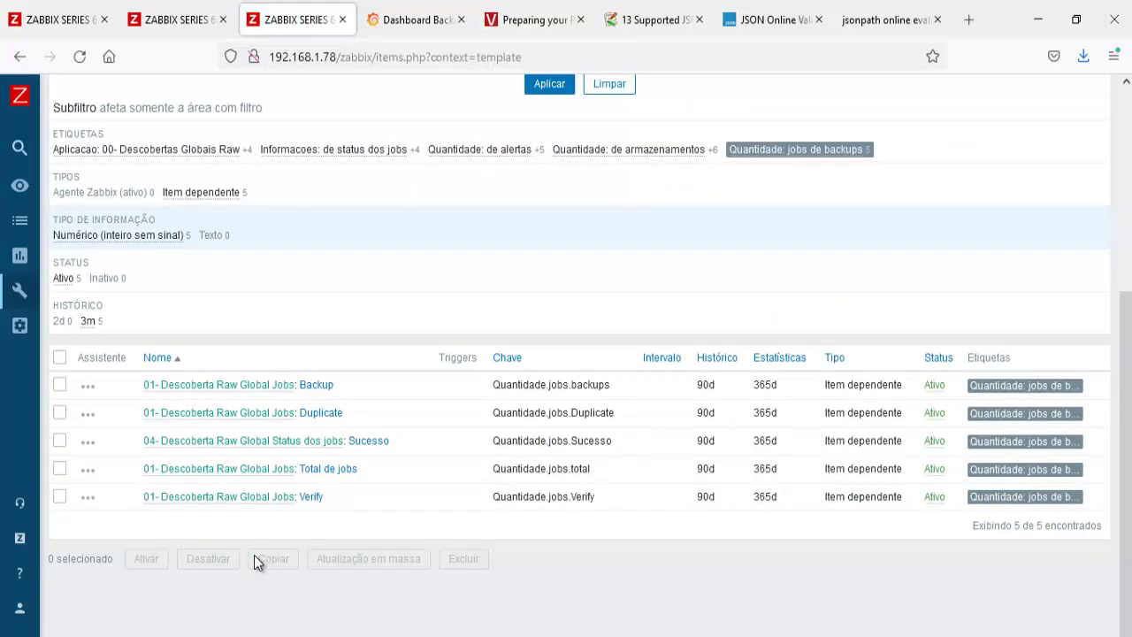
Step: Open the Sucesso item and start a clone named 'Err'
left_click(379, 443)
scroll(328, 531, "down", 3)
left_click(322, 565)
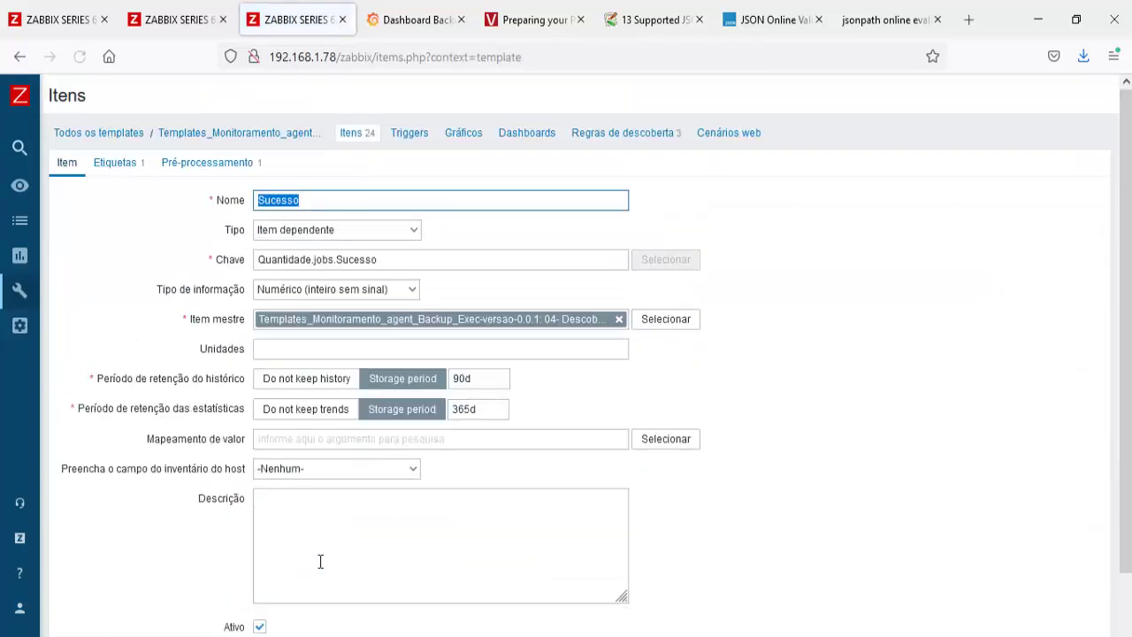
type("Erro")
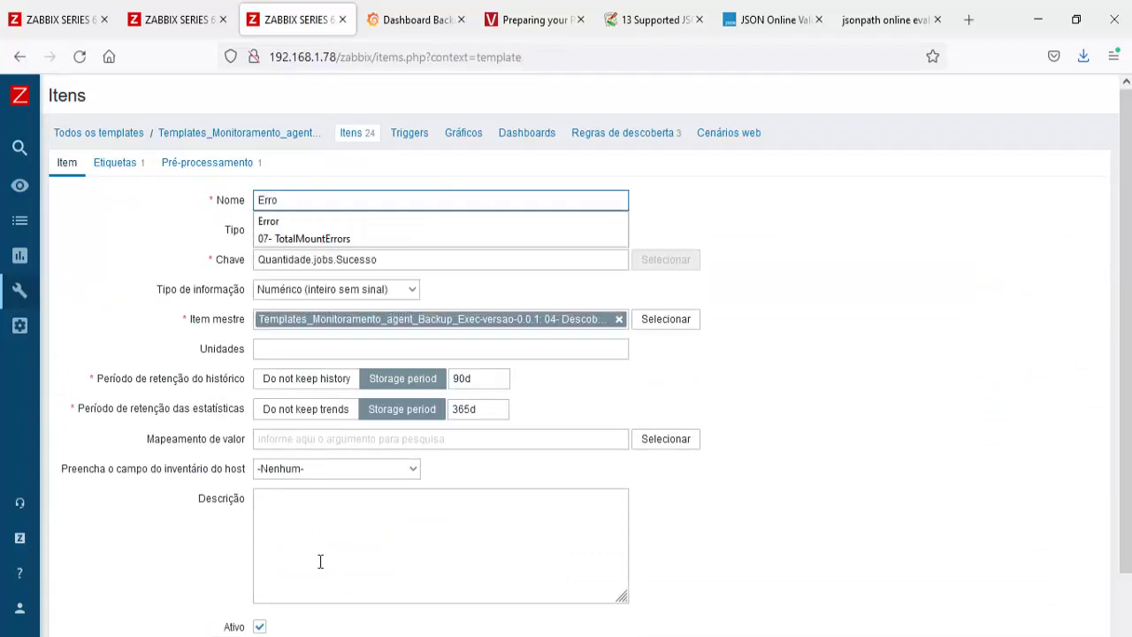
left_click(143, 252)
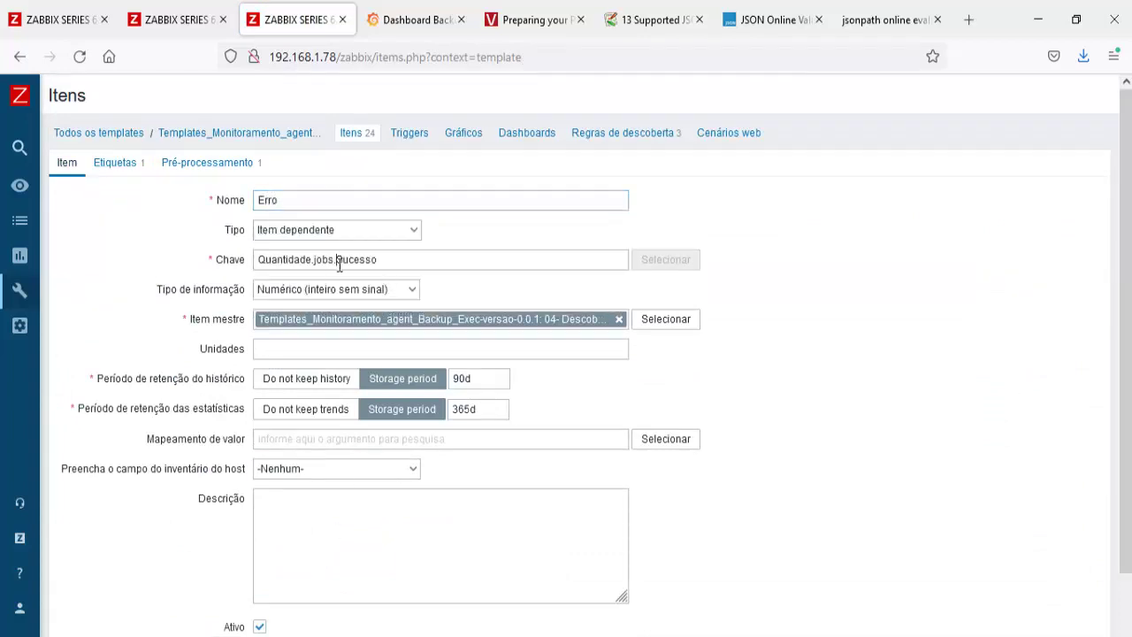
left_click_drag(338, 262, 467, 264)
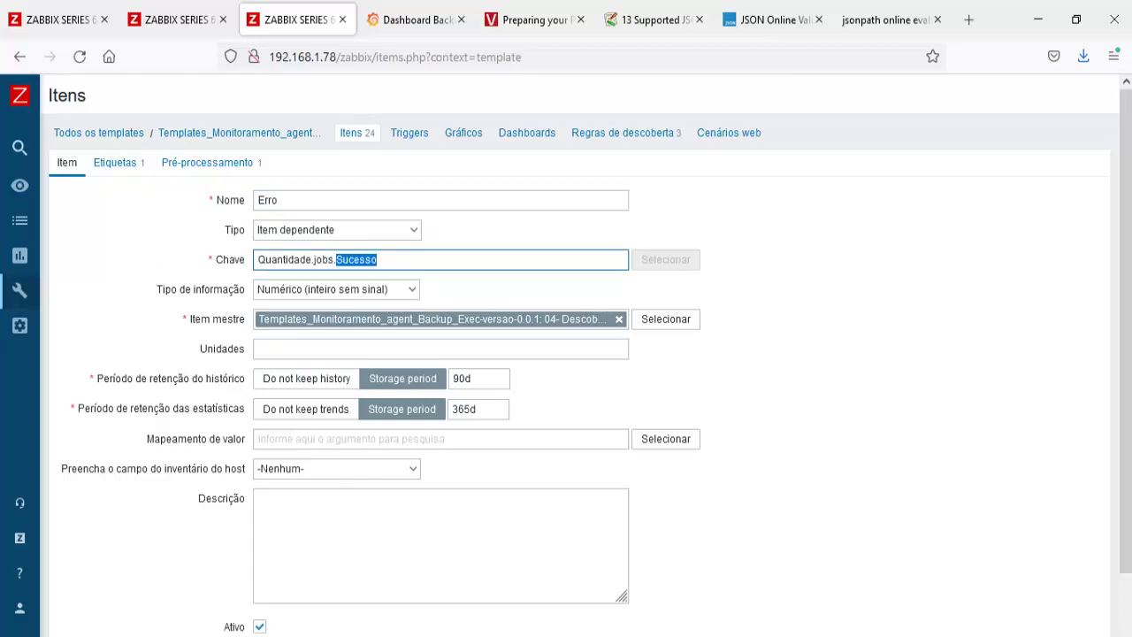
Step: Copy the word Succeeded from the PowerShell output and cancel the unsaved clone
key("alt+Tab")
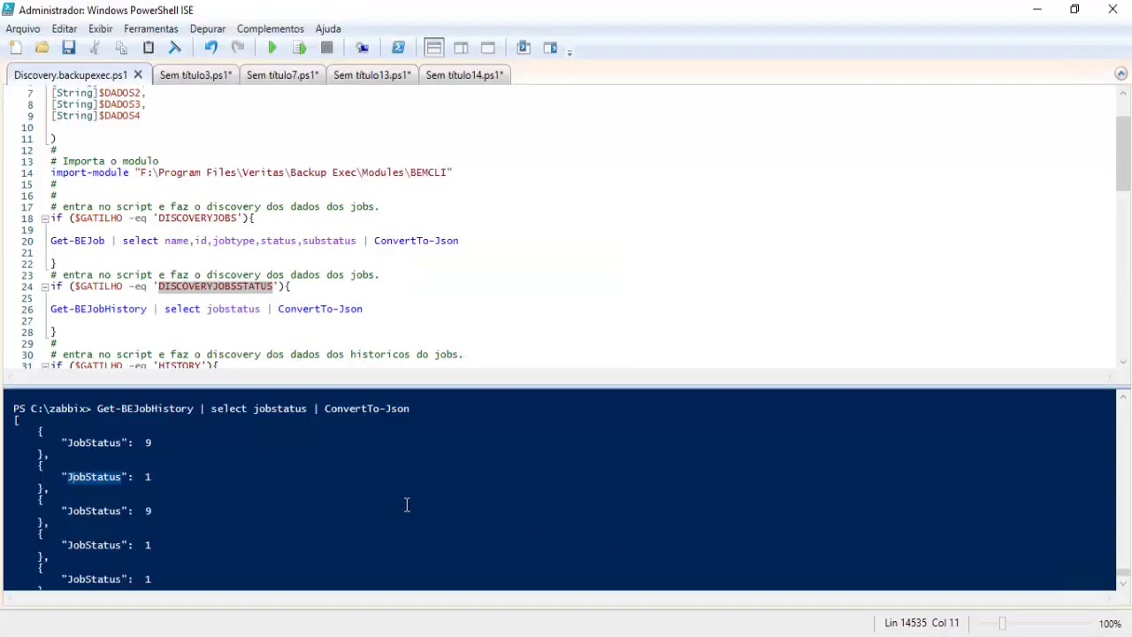
scroll(407, 505, "up", 3)
left_click_drag(71, 421, 16, 425)
right_click(16, 425)
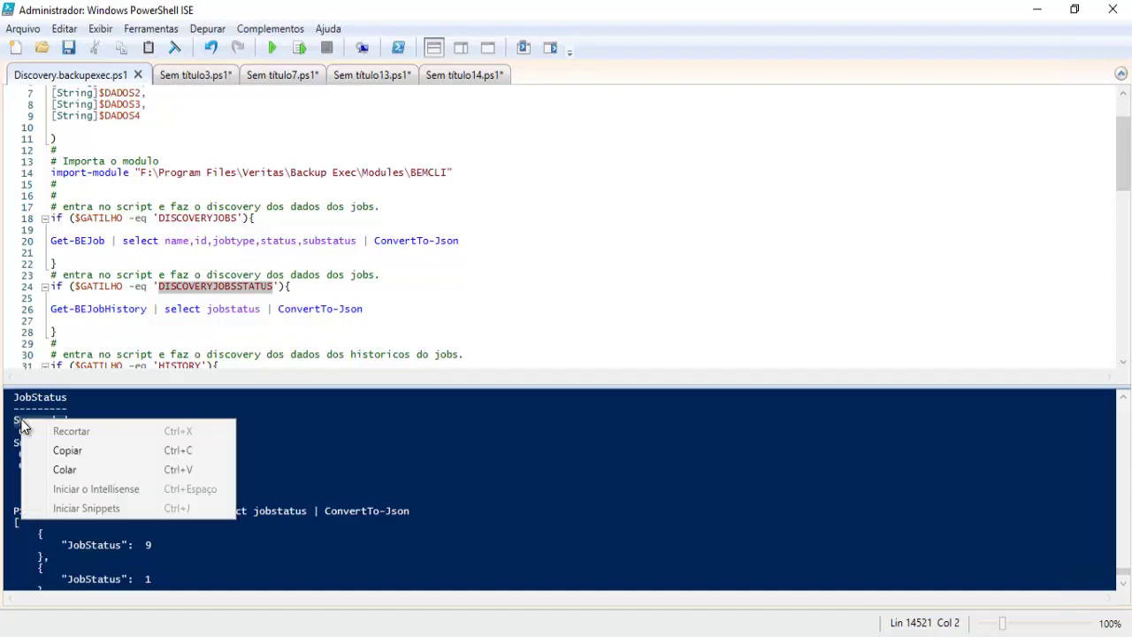
left_click(209, 447)
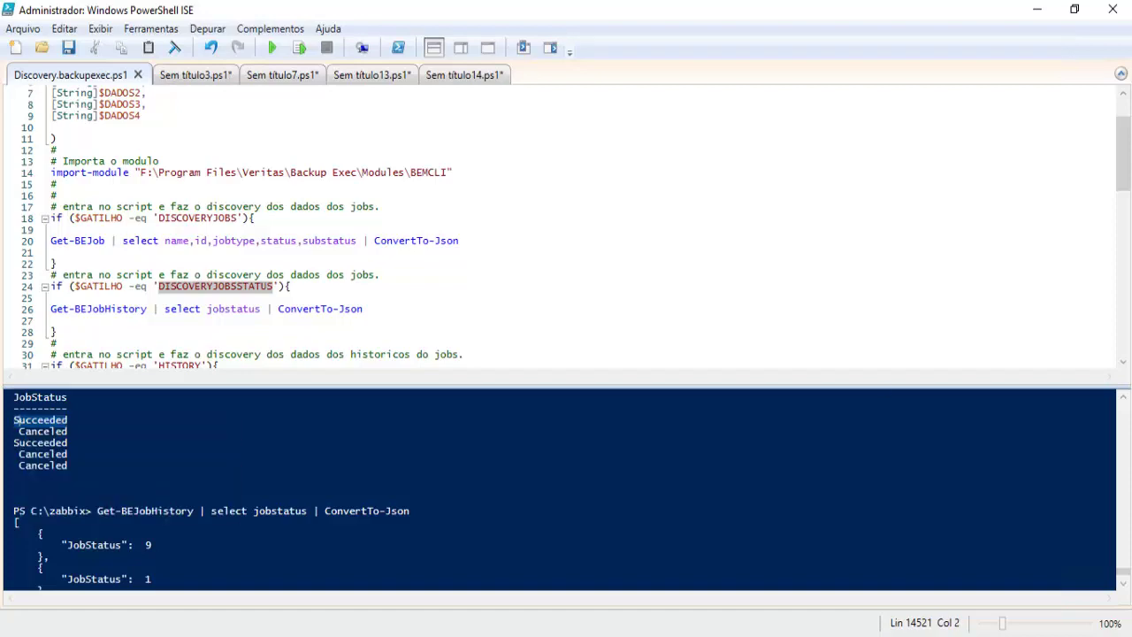
key("alt+Tab")
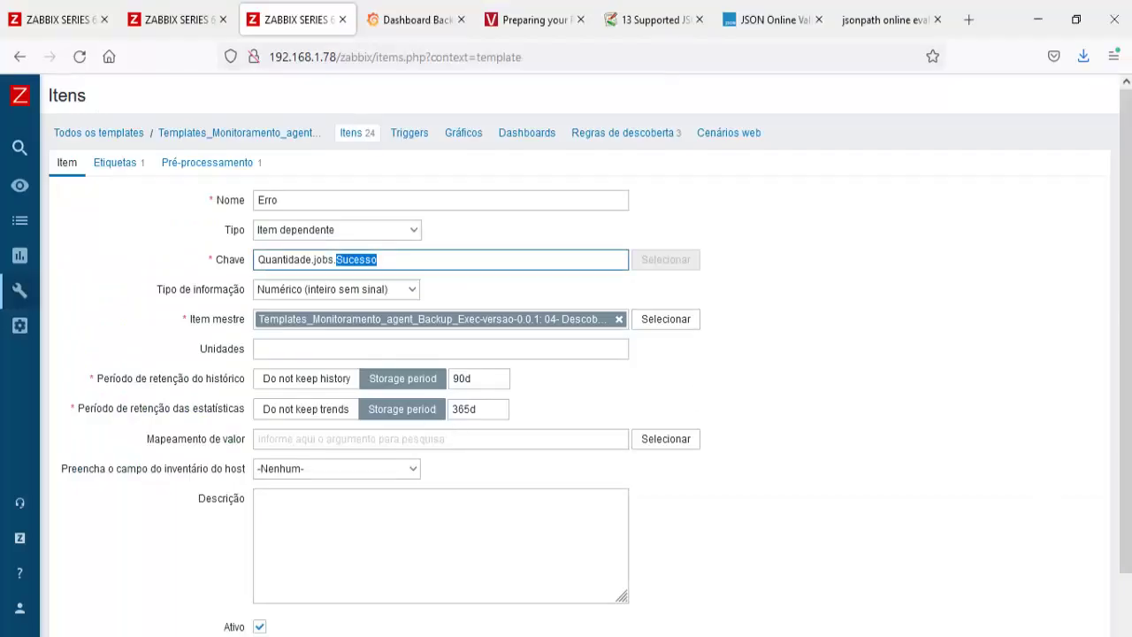
scroll(455, 437, "down", 3)
left_click(401, 591)
scroll(356, 521, "down", 3)
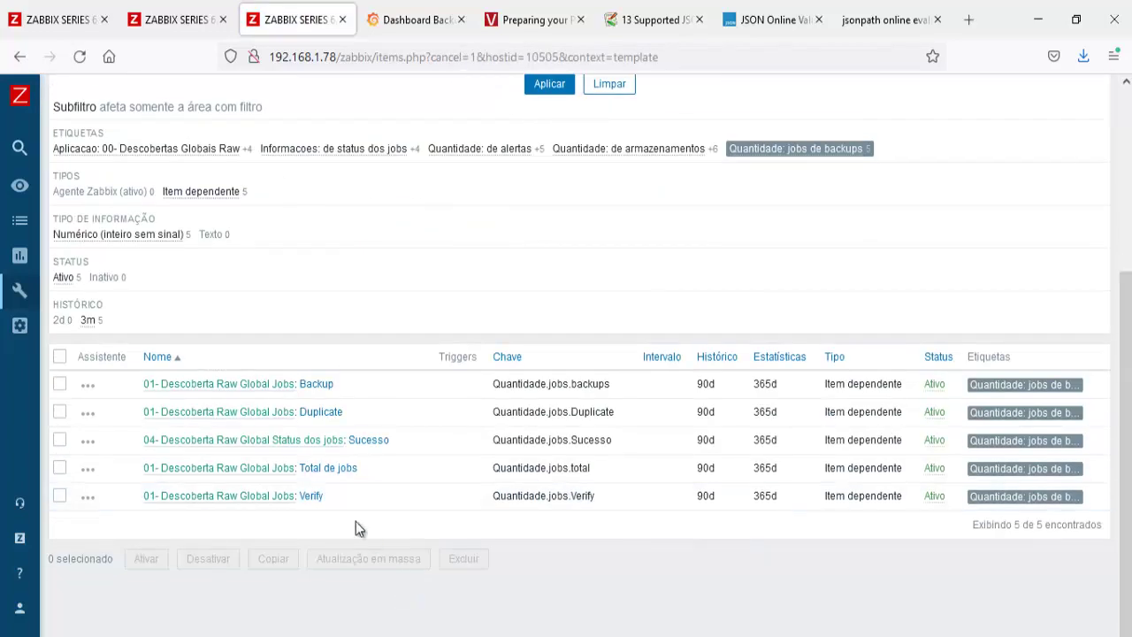
Step: Rename the Sucesso item to Succeeded with key Quantidade.jobs.Succeeded and save it
left_click(372, 439)
key("ctrl+a")
type("Succeeded")
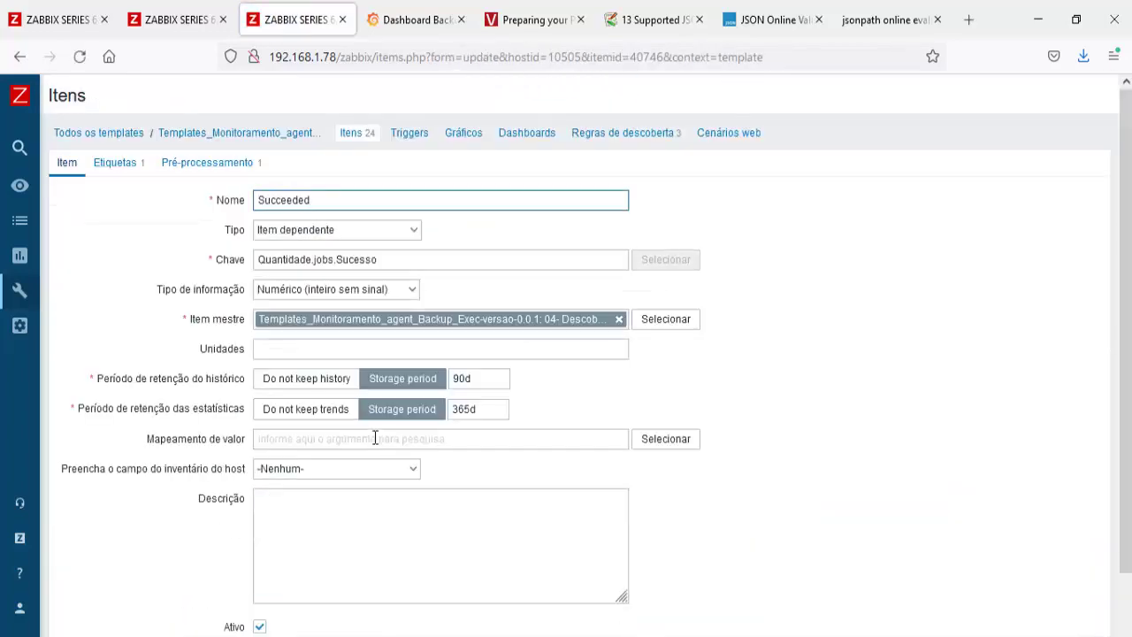
double_click(340, 259)
key("ctrl+v")
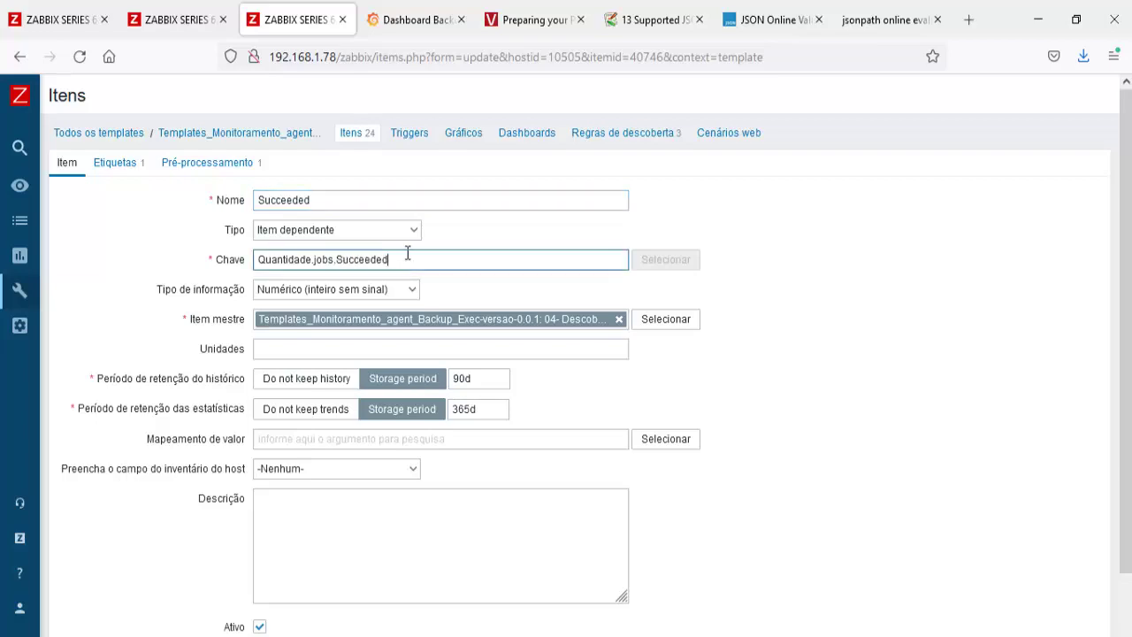
scroll(407, 252, "down", 2)
left_click(247, 561)
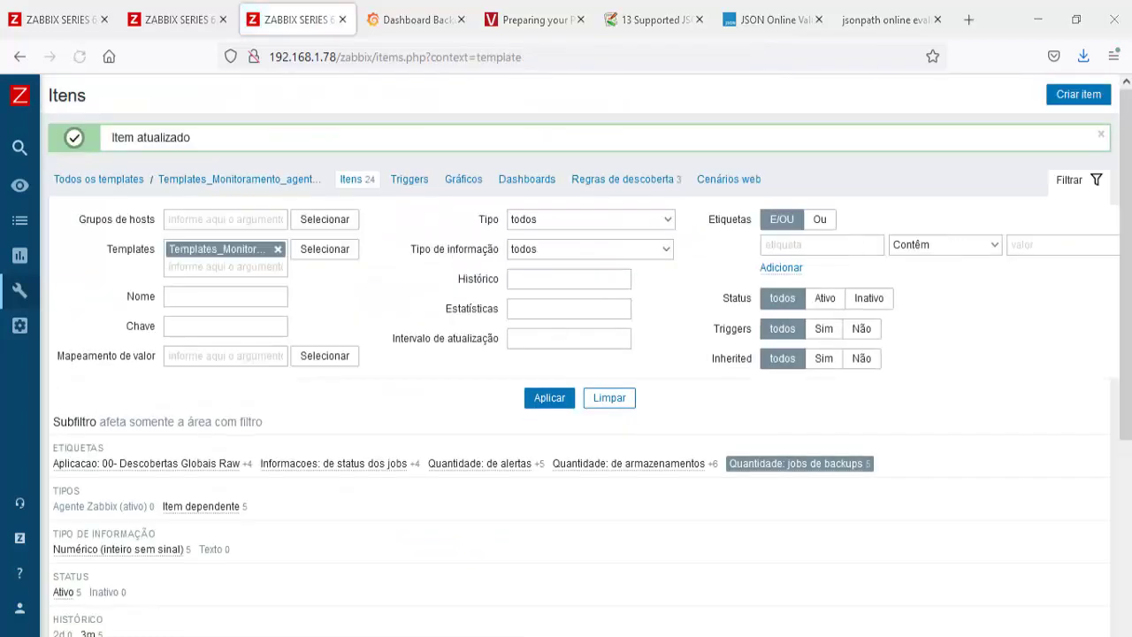
key("alt+Tab")
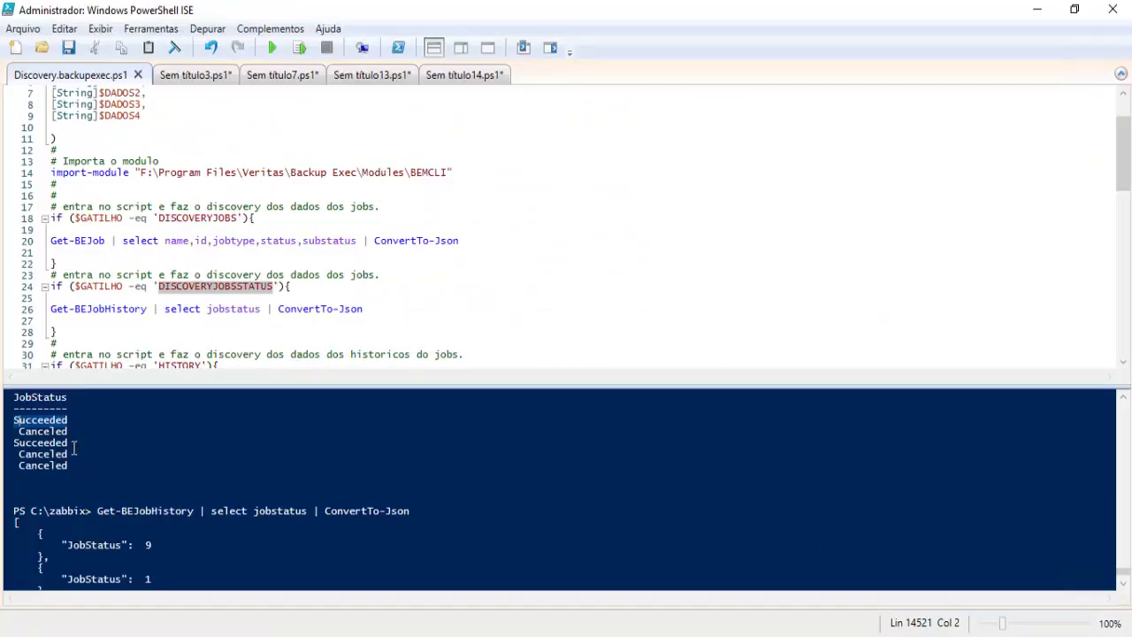
left_click(68, 432)
Step: Copy the word Canceled from PowerShell and clone the Succeeded item
left_click_drag(34, 434, 23, 433)
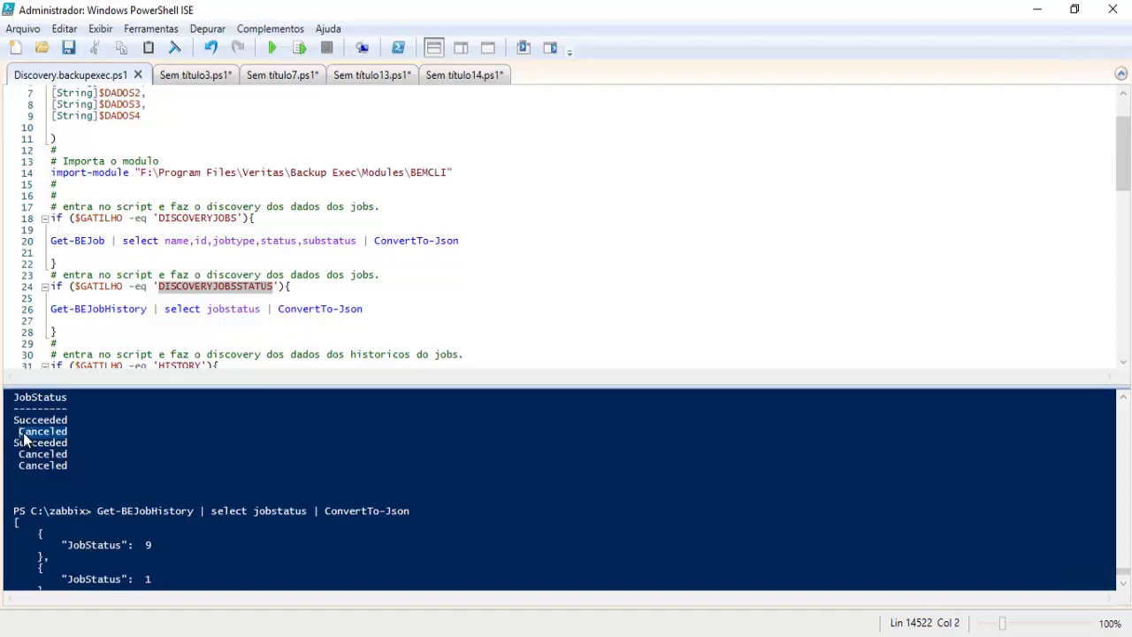
right_click(24, 438)
left_click(64, 464)
key("alt+Tab")
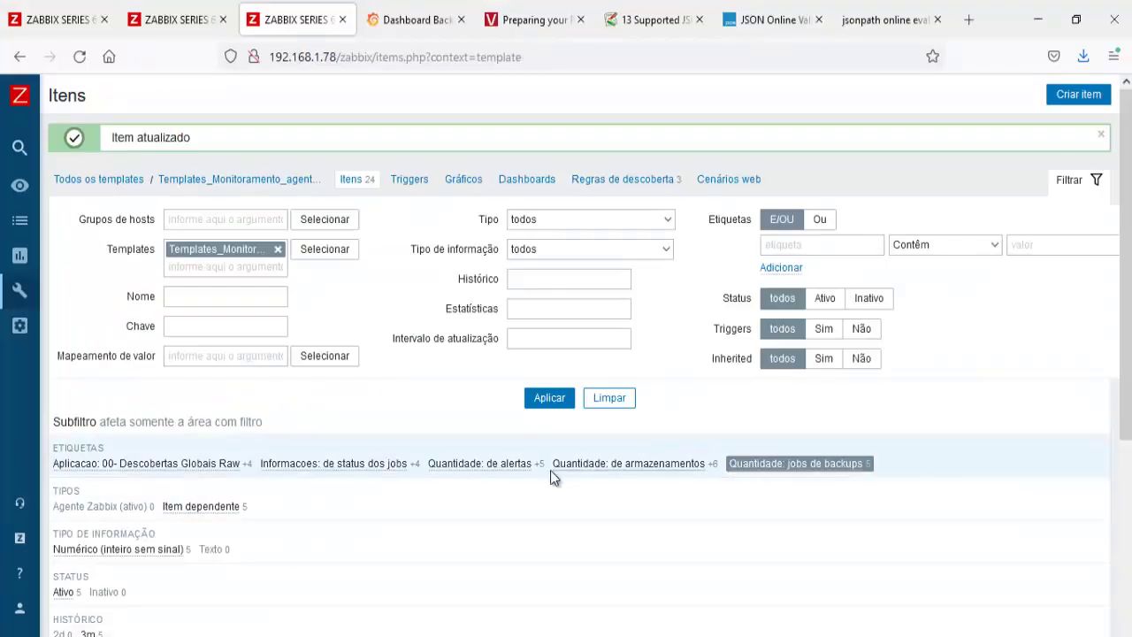
scroll(554, 475, "down", 3)
left_click(391, 449)
scroll(338, 535, "down", 2)
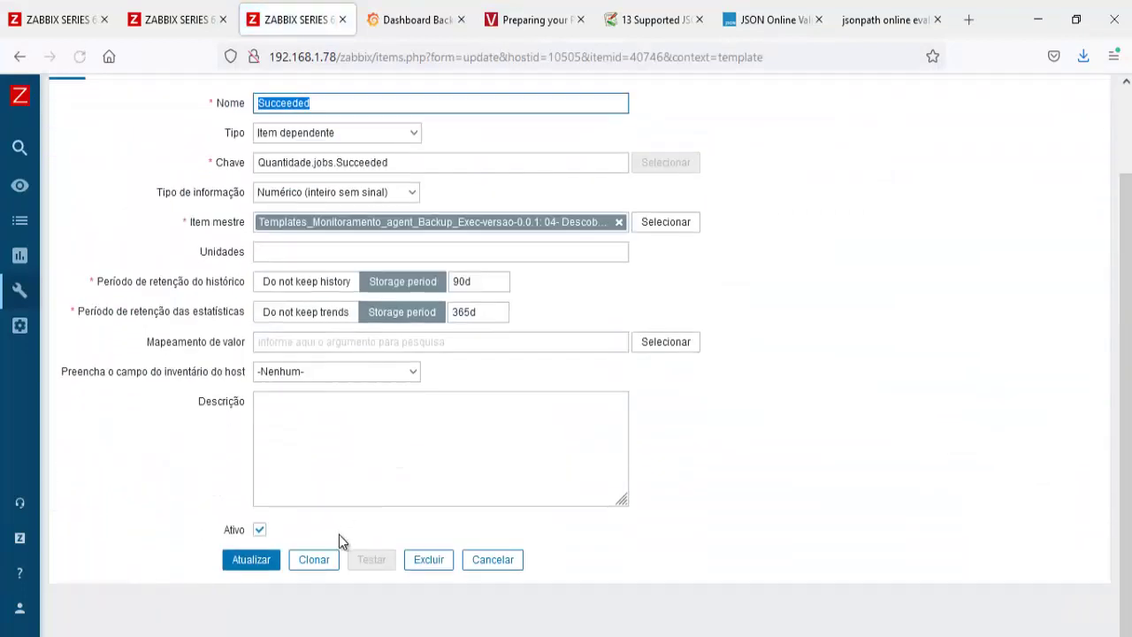
left_click(325, 563)
Step: Name the clone Canceled, key Quantidade.jobs.Canceled, filter JobStatus == '1', and add it
key("ctrl+v")
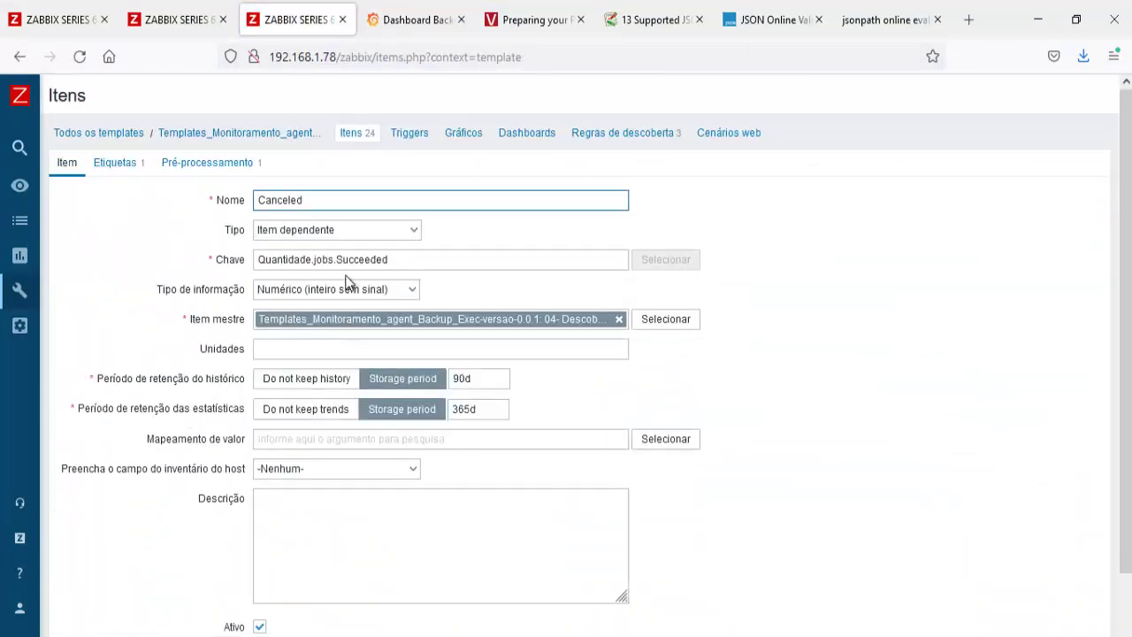
left_click_drag(336, 259, 470, 260)
key("ctrl+v")
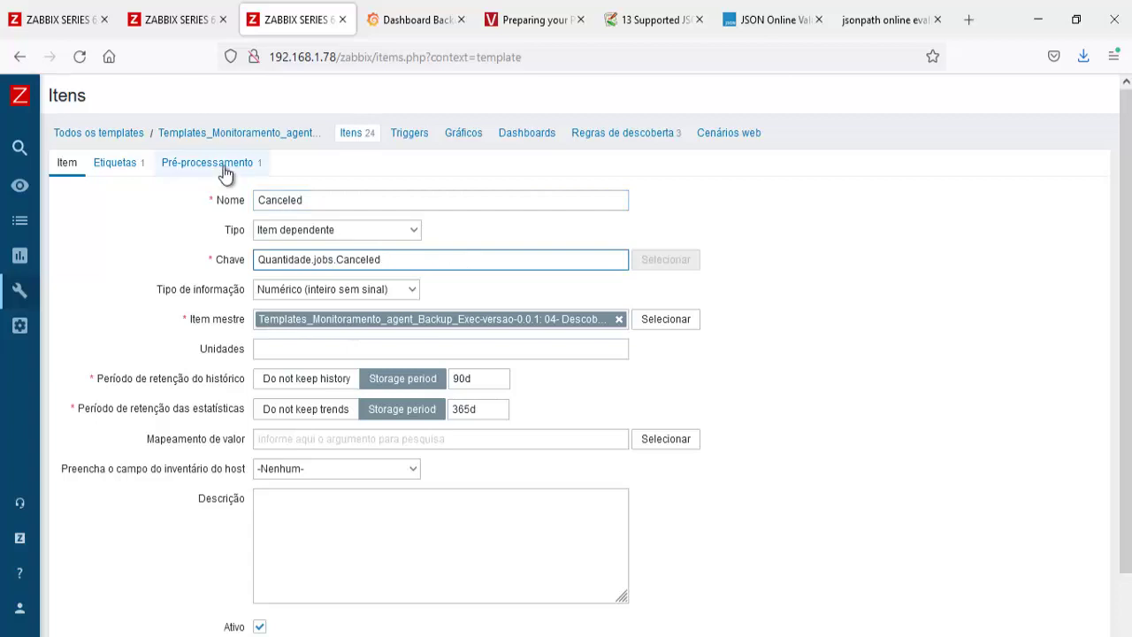
left_click(223, 165)
left_click(580, 228)
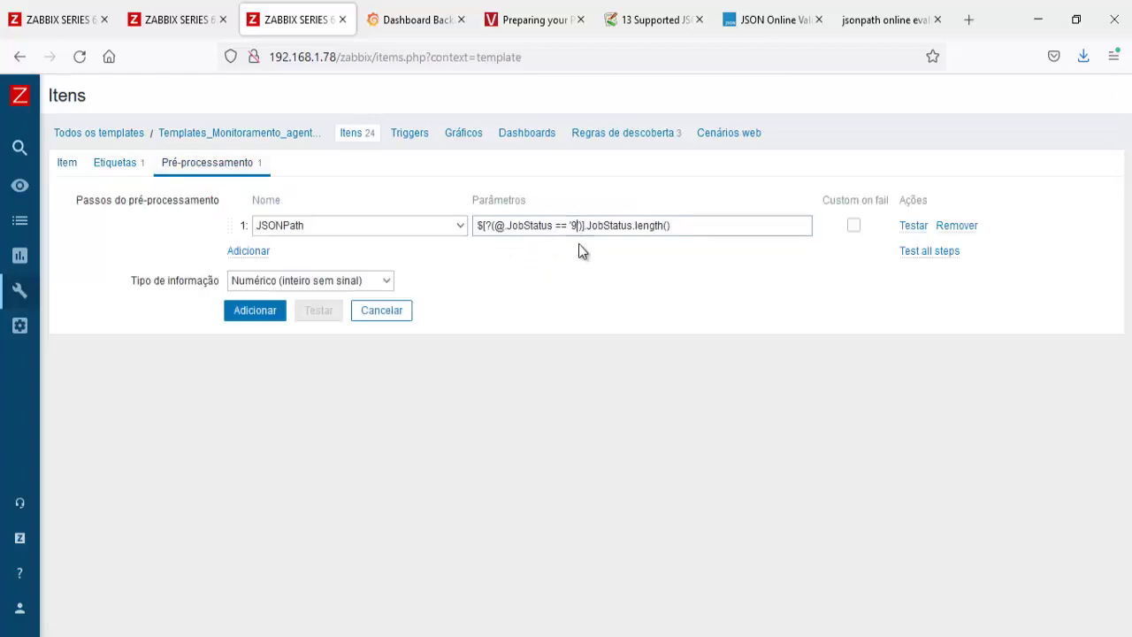
key("BackSpace")
type("1")
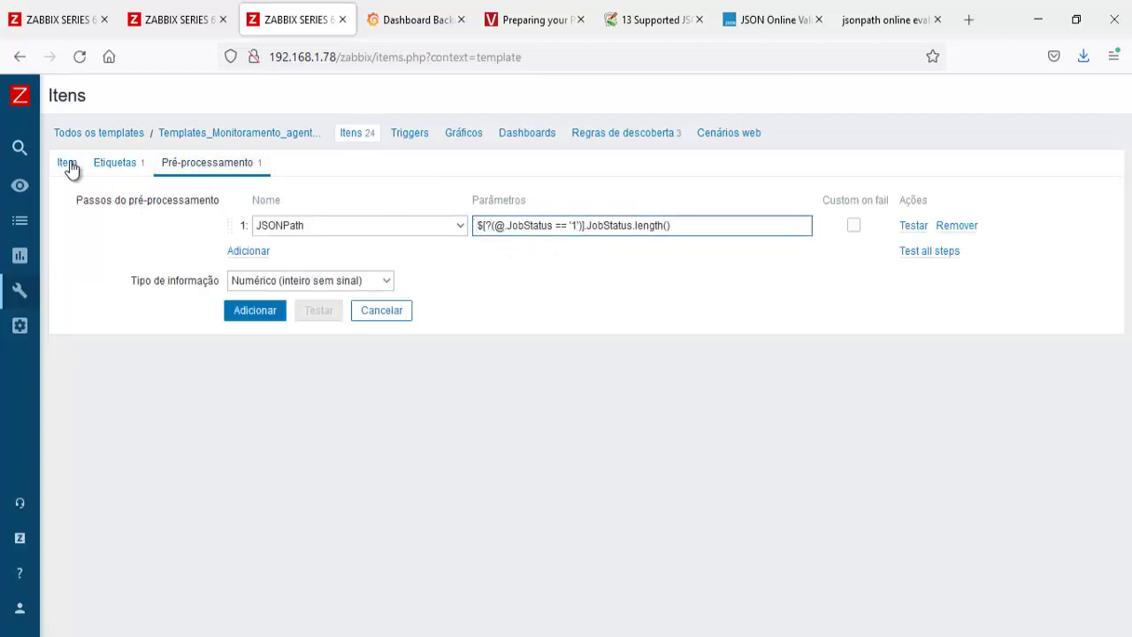
left_click(69, 165)
scroll(245, 566, "down", 2)
left_click(248, 559)
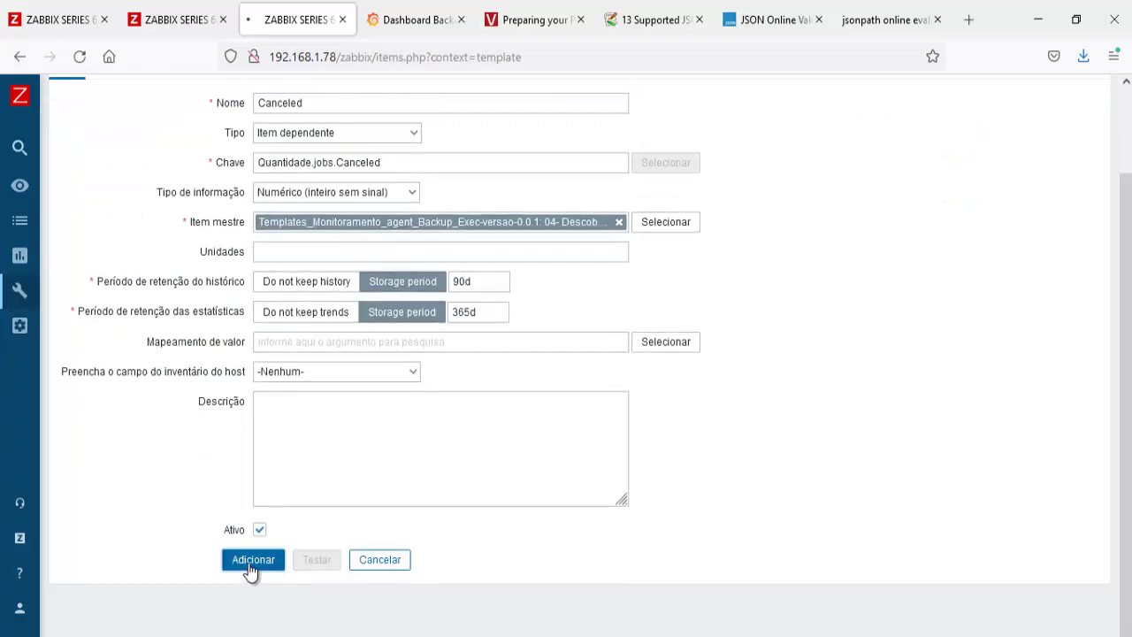
Step: Refresh latest data for the BackupExec hosts and copy the Succeeded item name
left_click(60, 20)
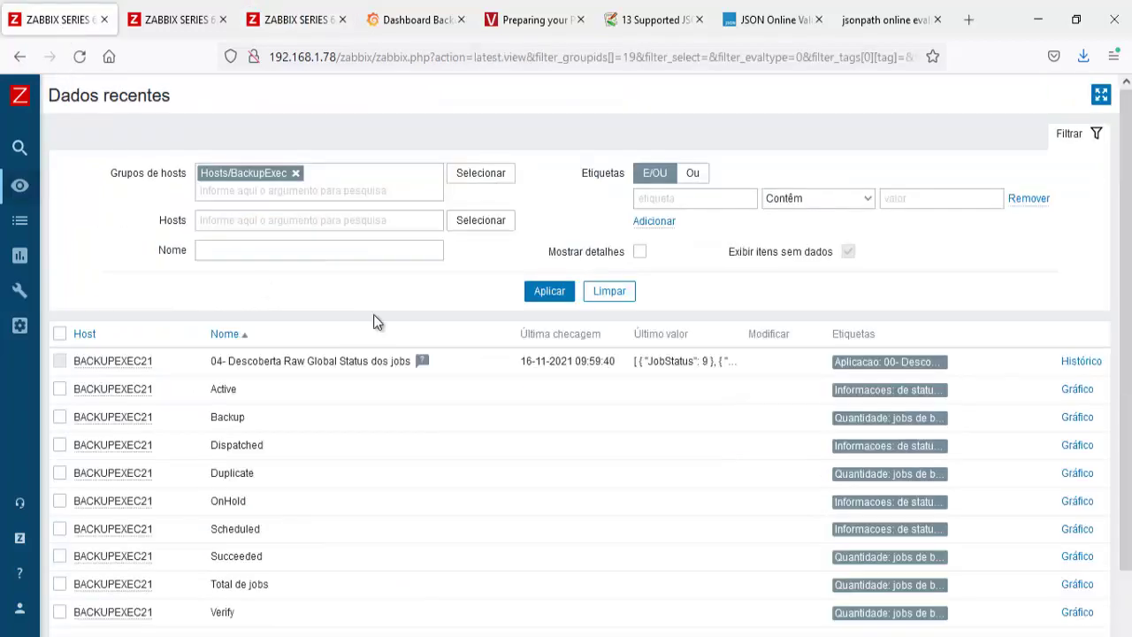
left_click(549, 292)
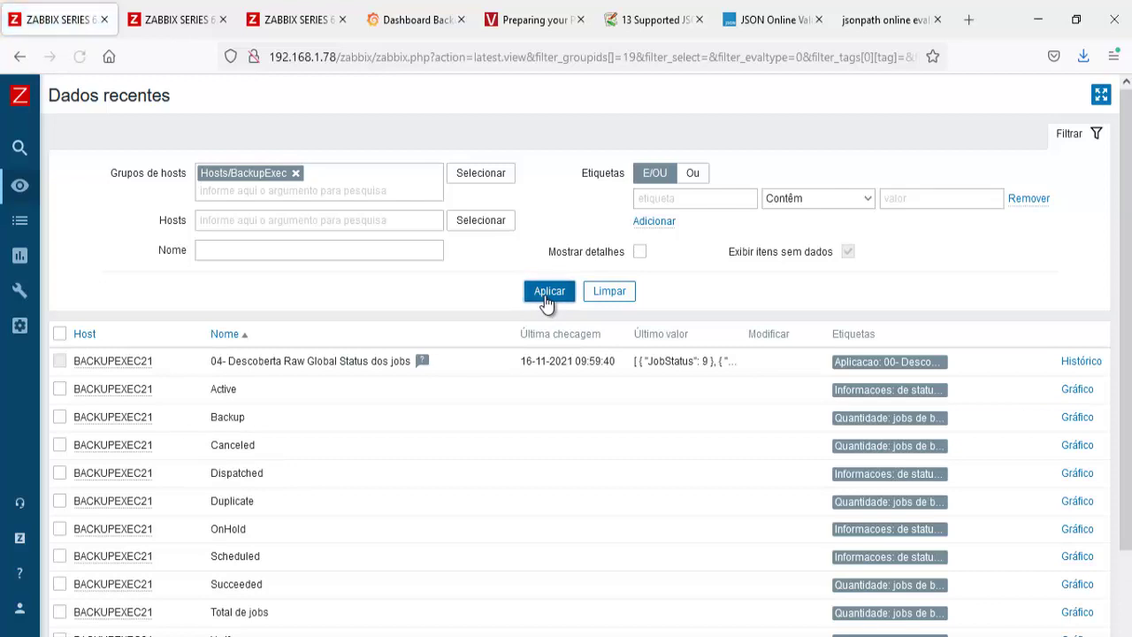
left_click(547, 297)
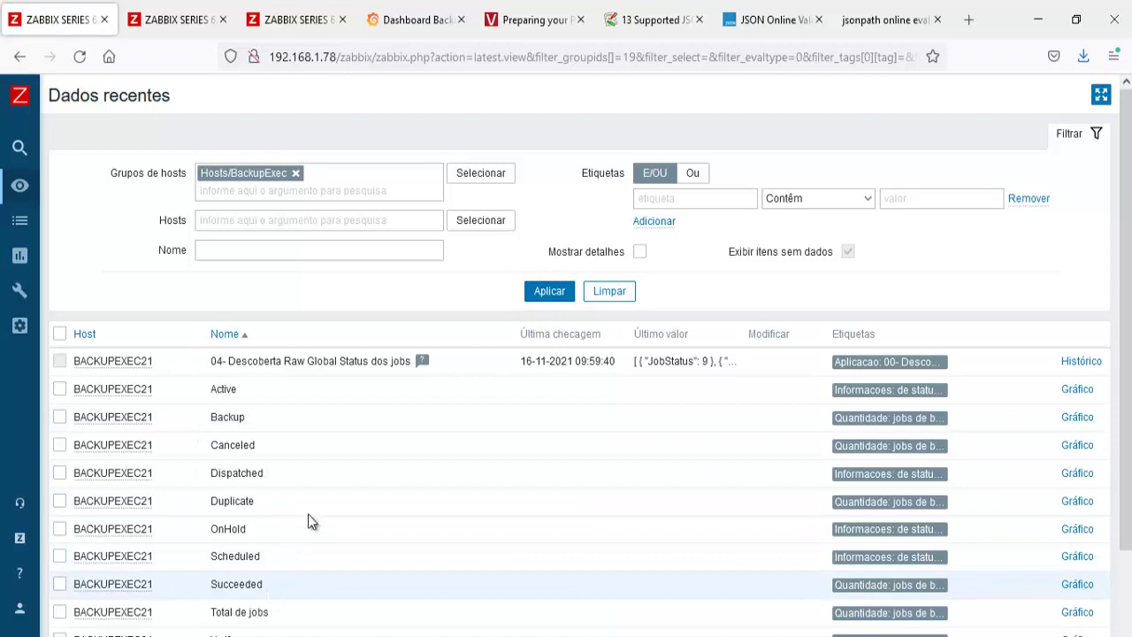
left_click(548, 291)
right_click(213, 585)
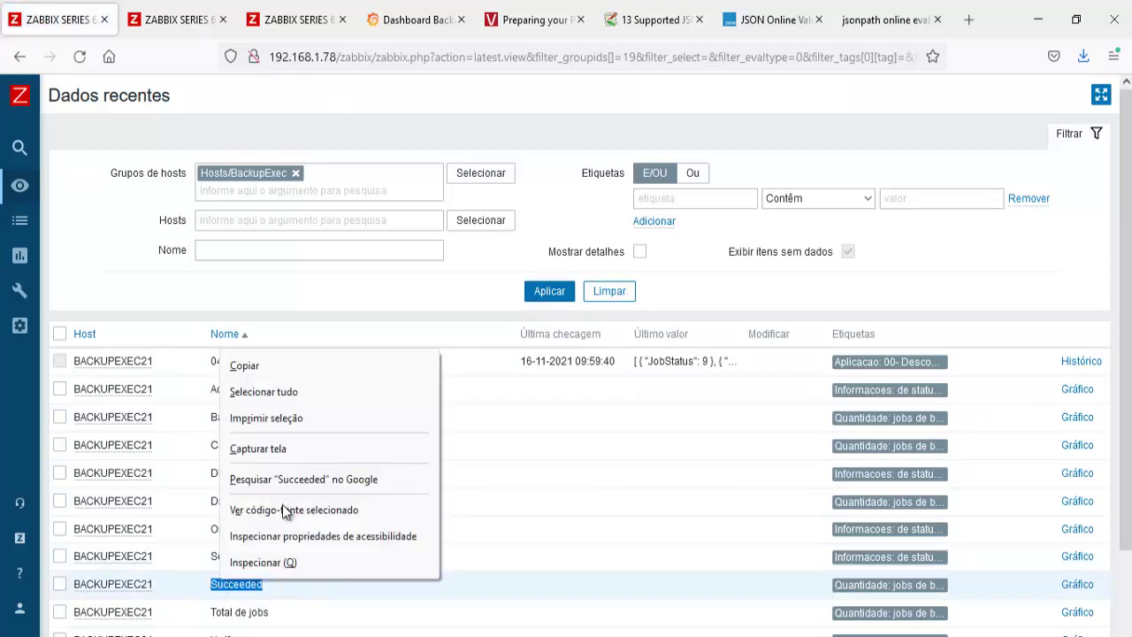
left_click(286, 370)
Step: In the Sucesso panel editor, set the query item filter to /Succeeded/
left_click(394, 26)
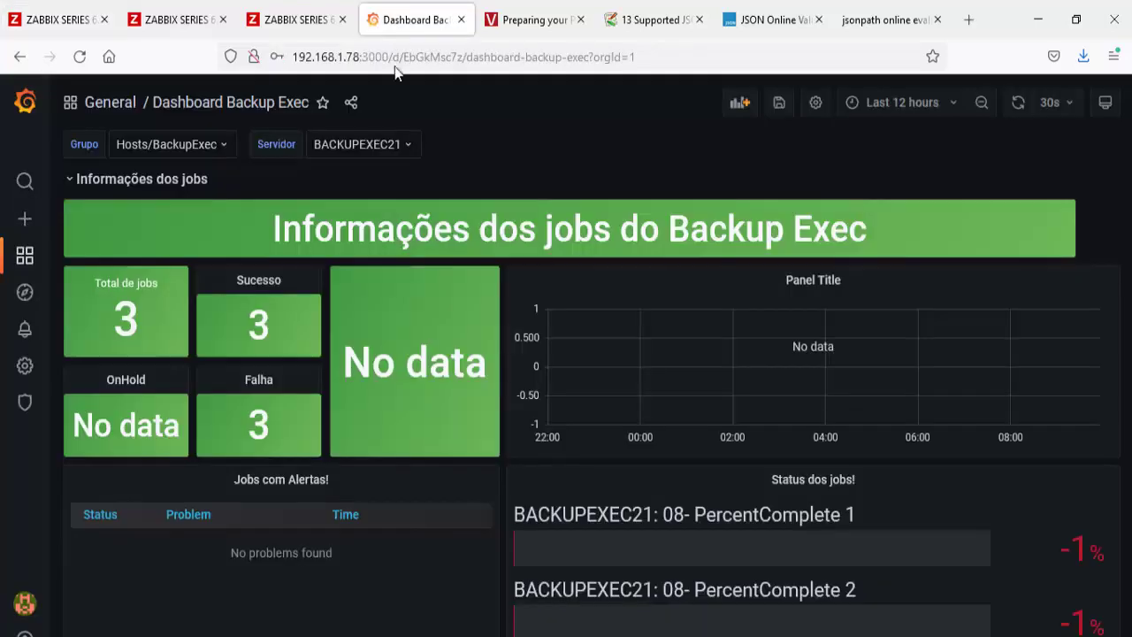
left_click(270, 280)
key("e")
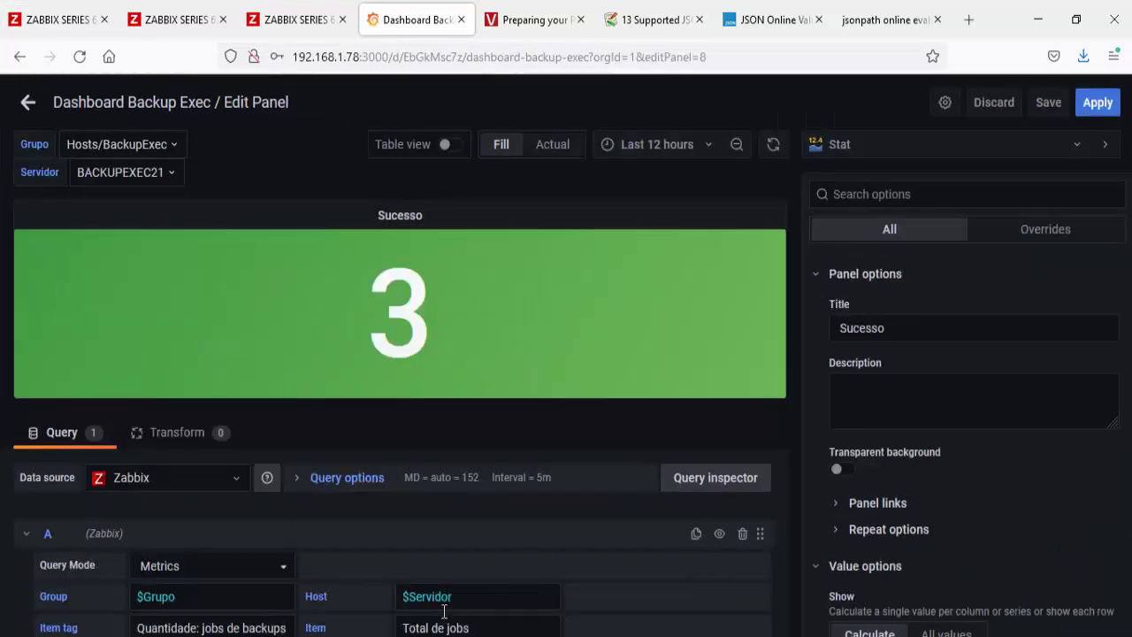
left_click(481, 627)
type("/Succeeded/")
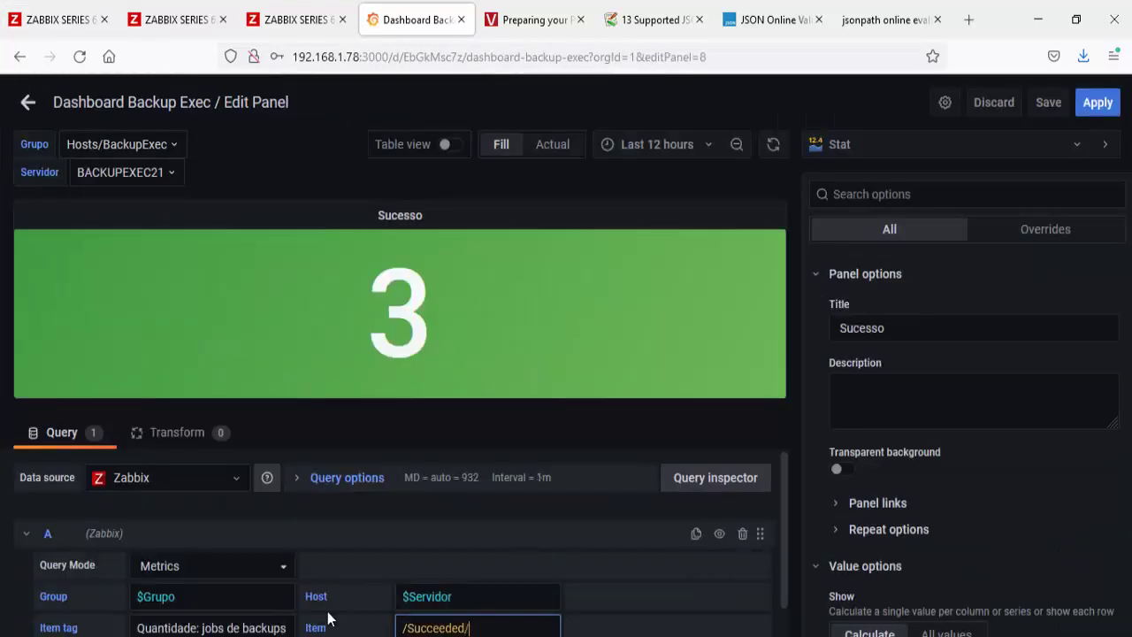
left_click(328, 619)
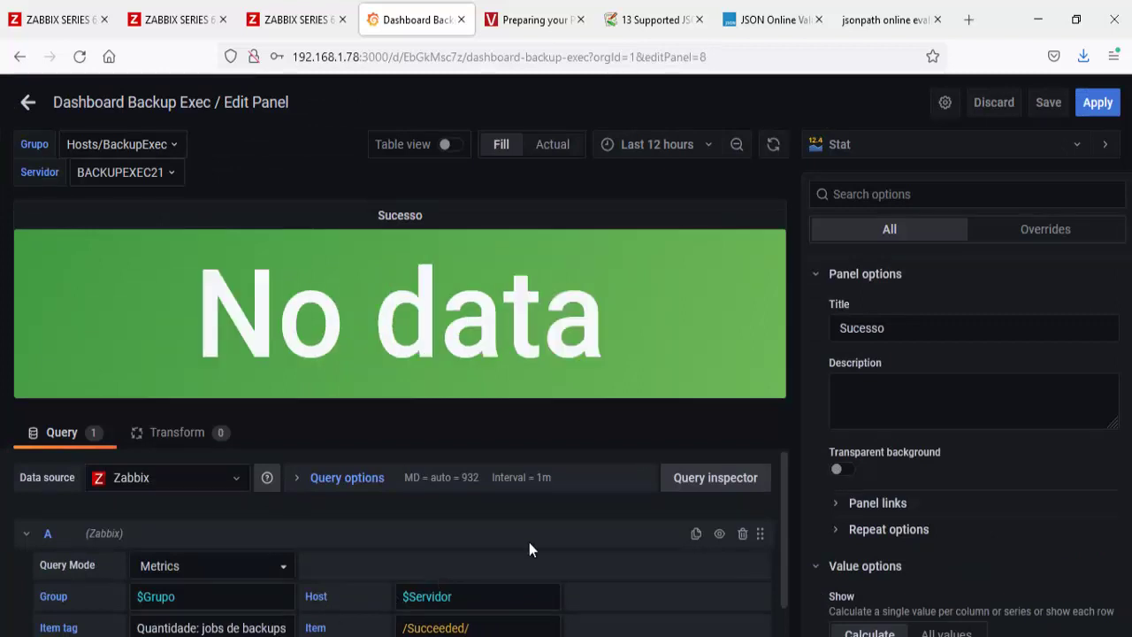
Step: Clear the Sucesso panel title, set alias Succeeded, and save the dashboard
left_click_drag(932, 329, 822, 327)
key("BackSpace")
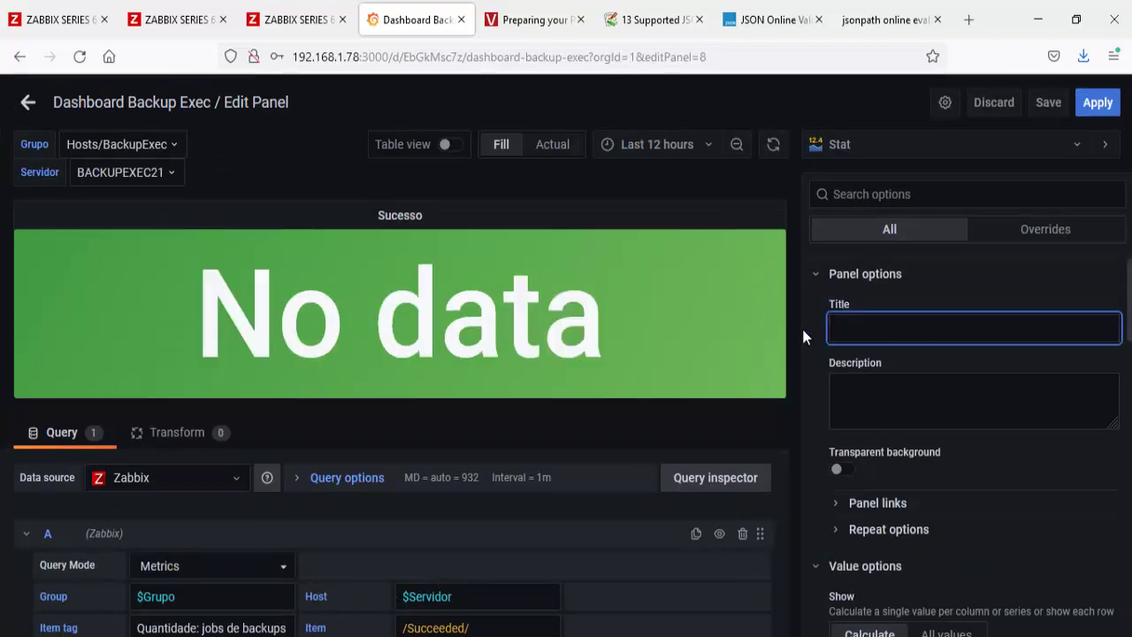
scroll(215, 573, "down", 2)
left_click(215, 571)
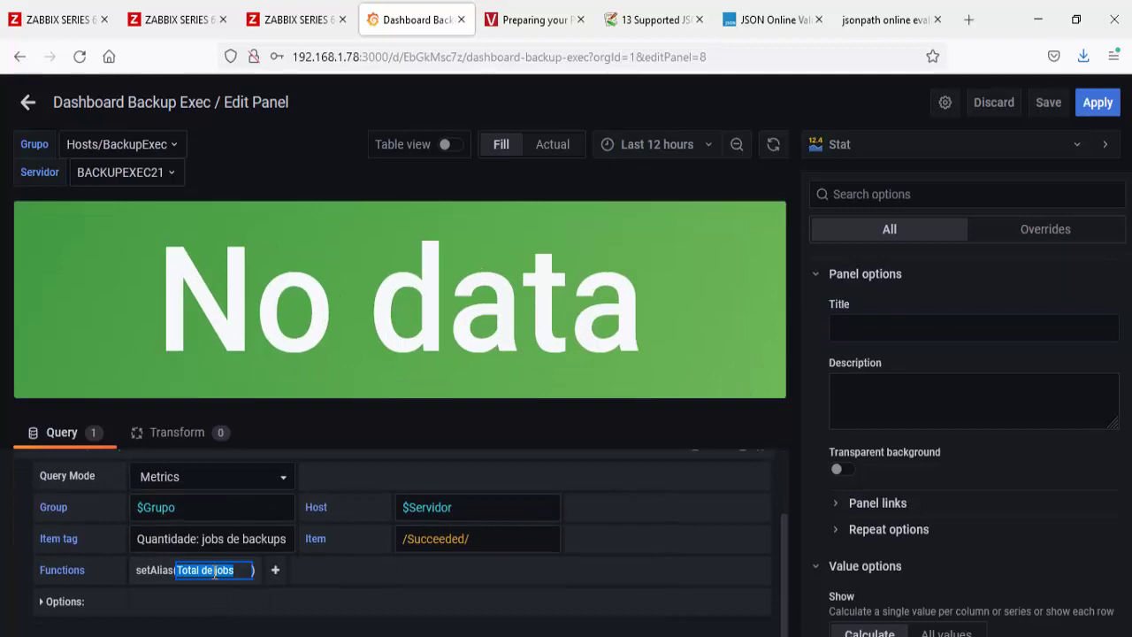
left_click(260, 609)
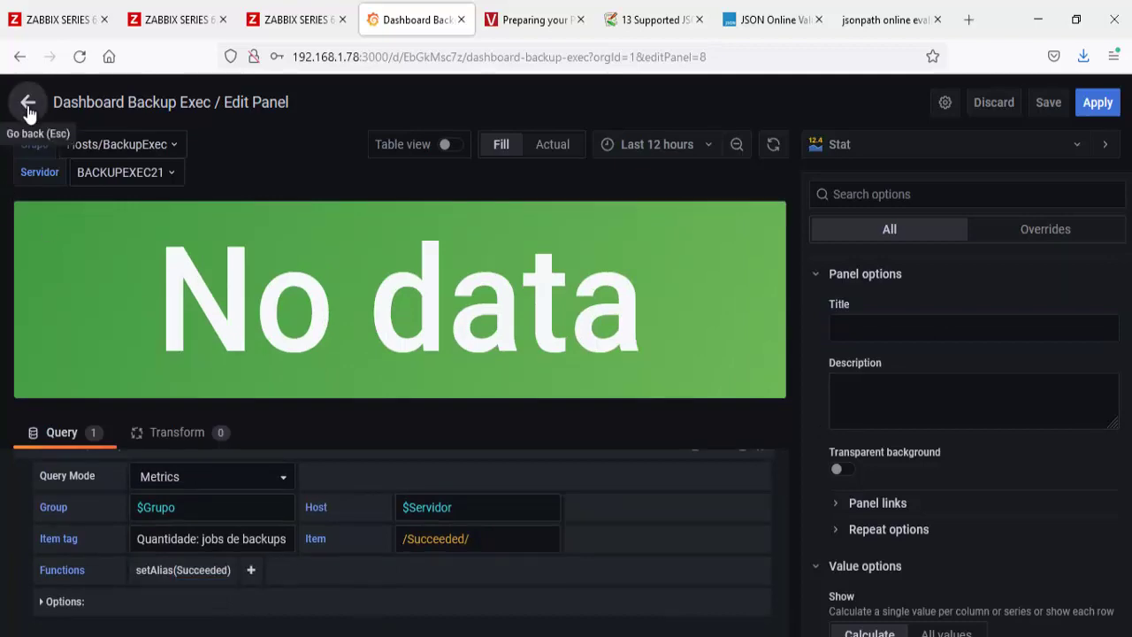
left_click(27, 102)
left_click(779, 104)
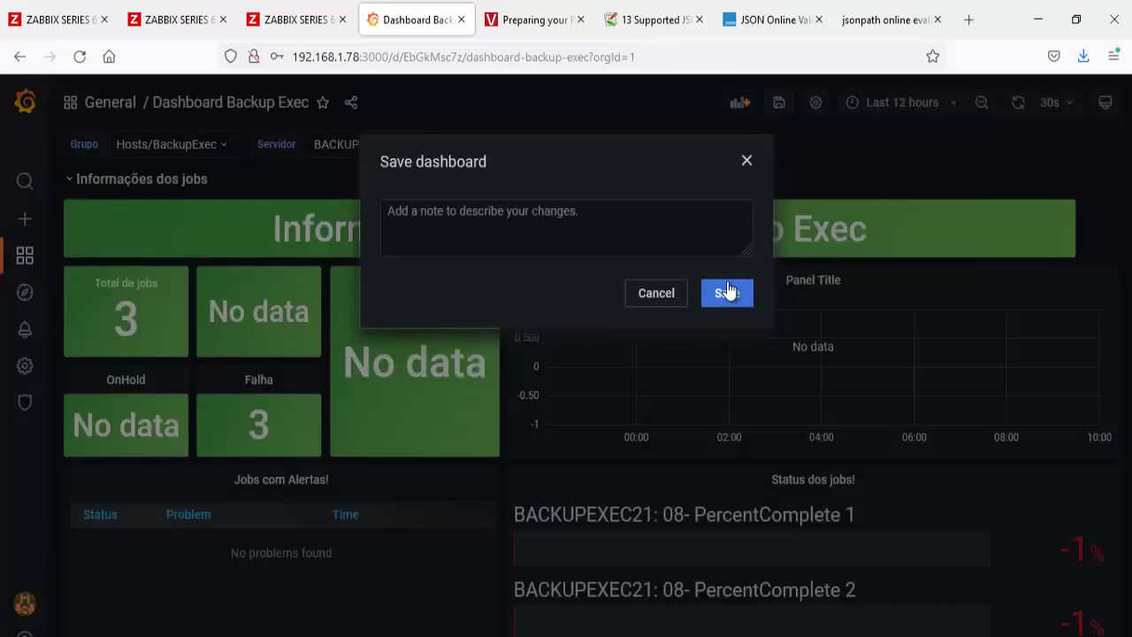
left_click(728, 292)
Step: Remove the Total de jobs 80 threshold, make its base colour light blue, and save
left_click(126, 285)
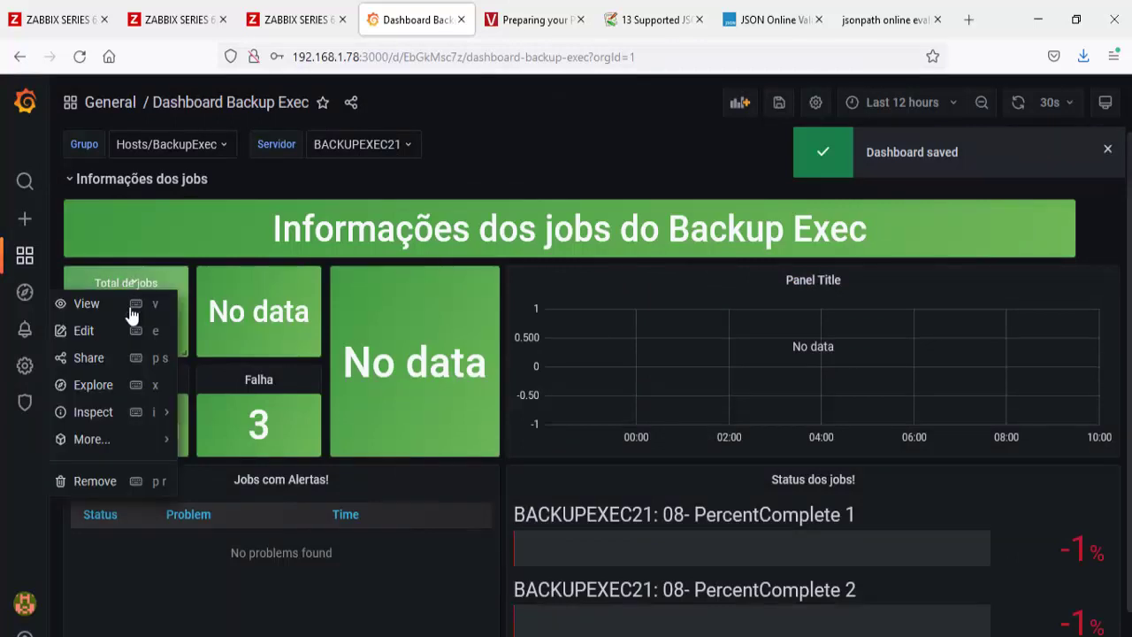
left_click(109, 334)
scroll(1024, 501, "down", 15)
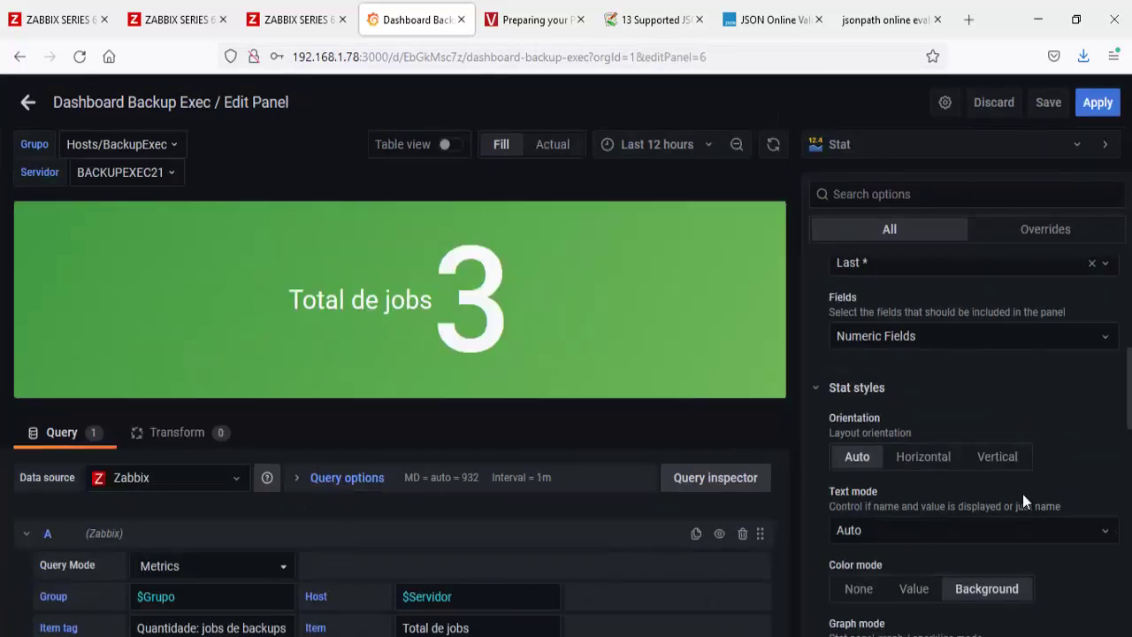
scroll(1024, 494, "down", 5)
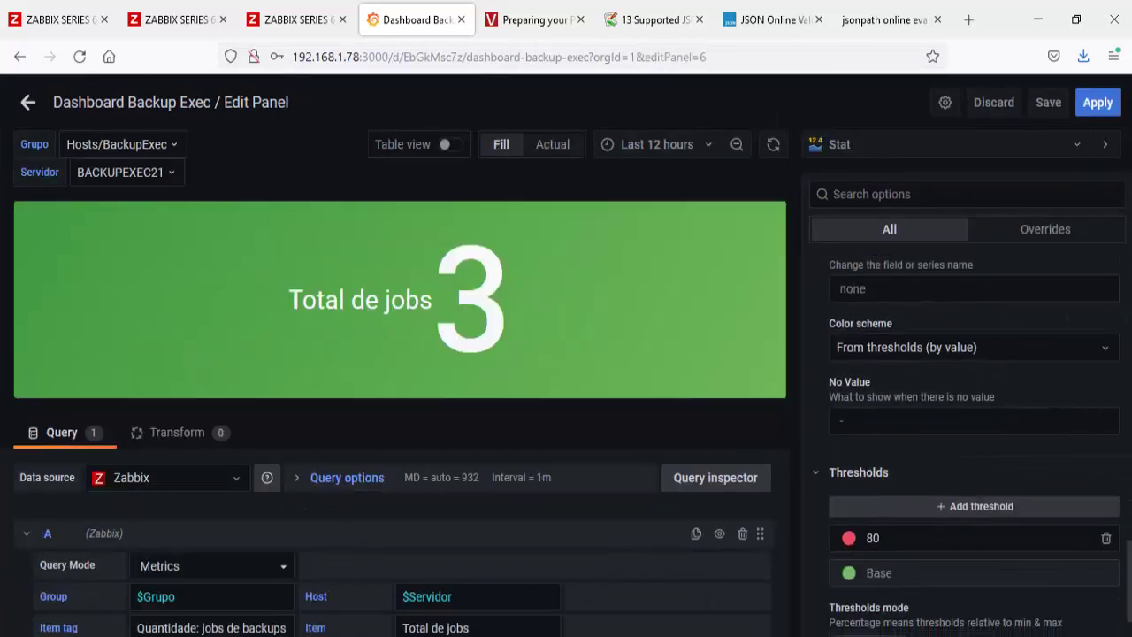
left_click(1107, 538)
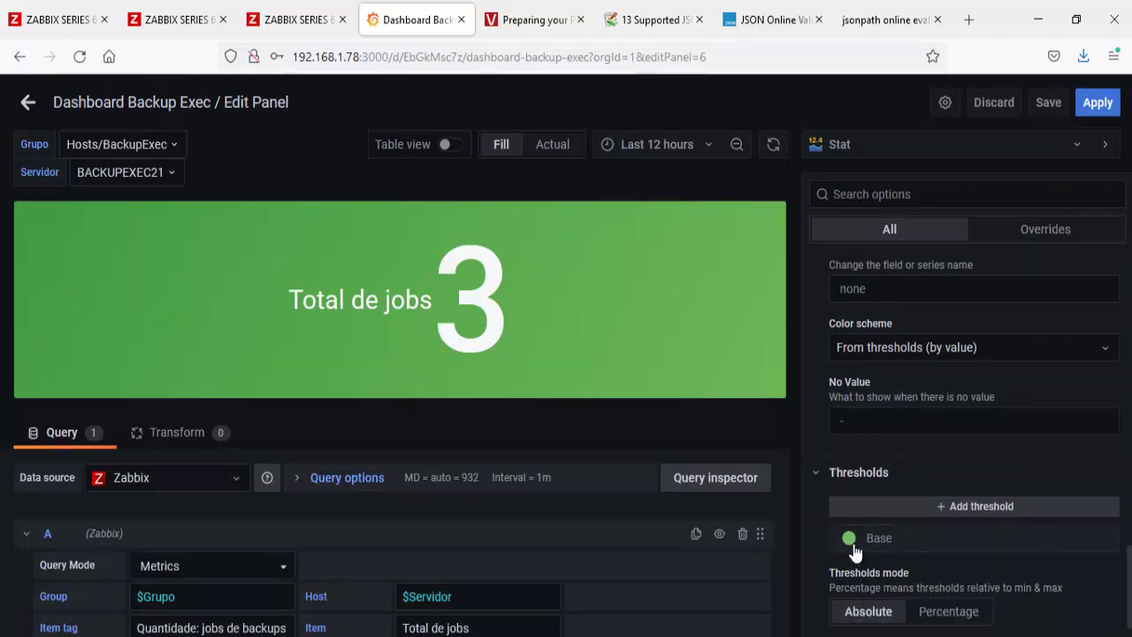
left_click(850, 539)
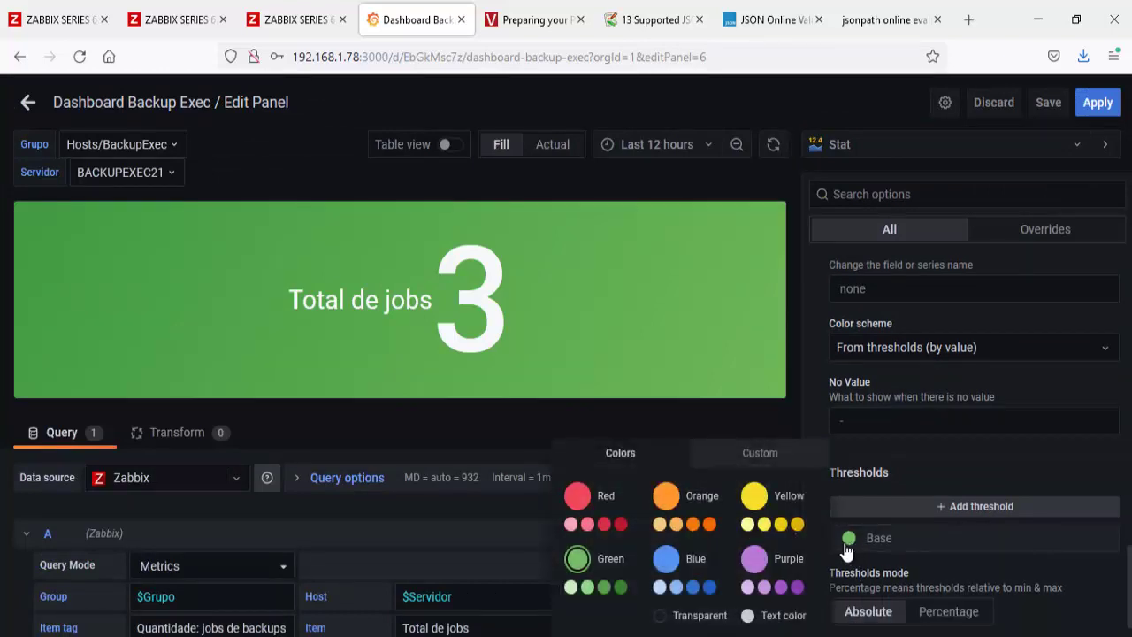
left_click(659, 587)
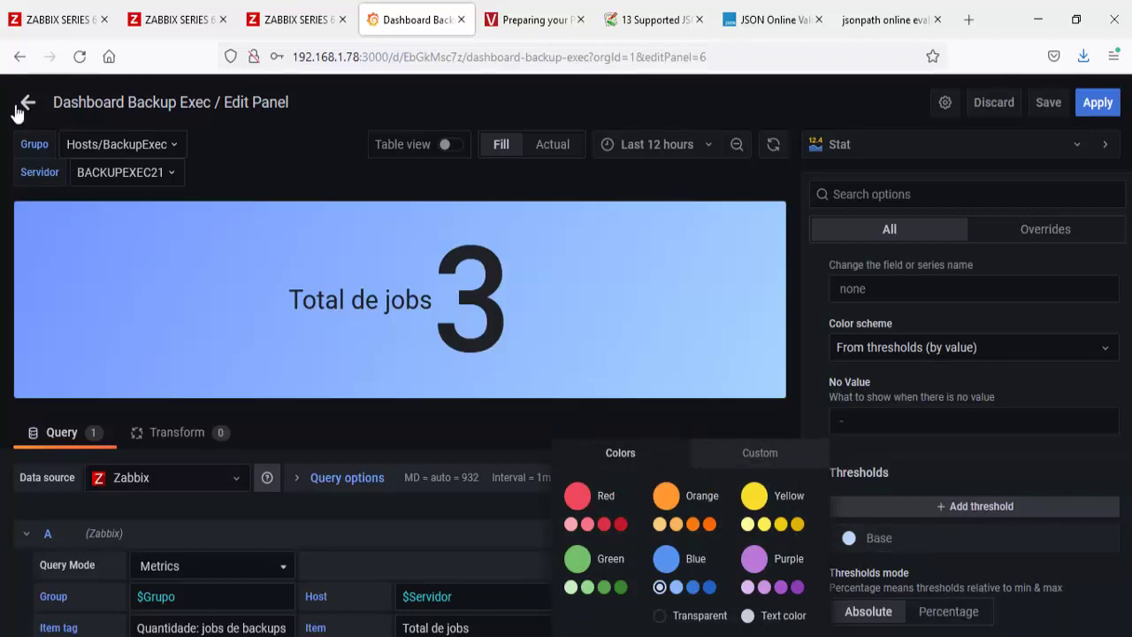
left_click(18, 106)
left_click(780, 102)
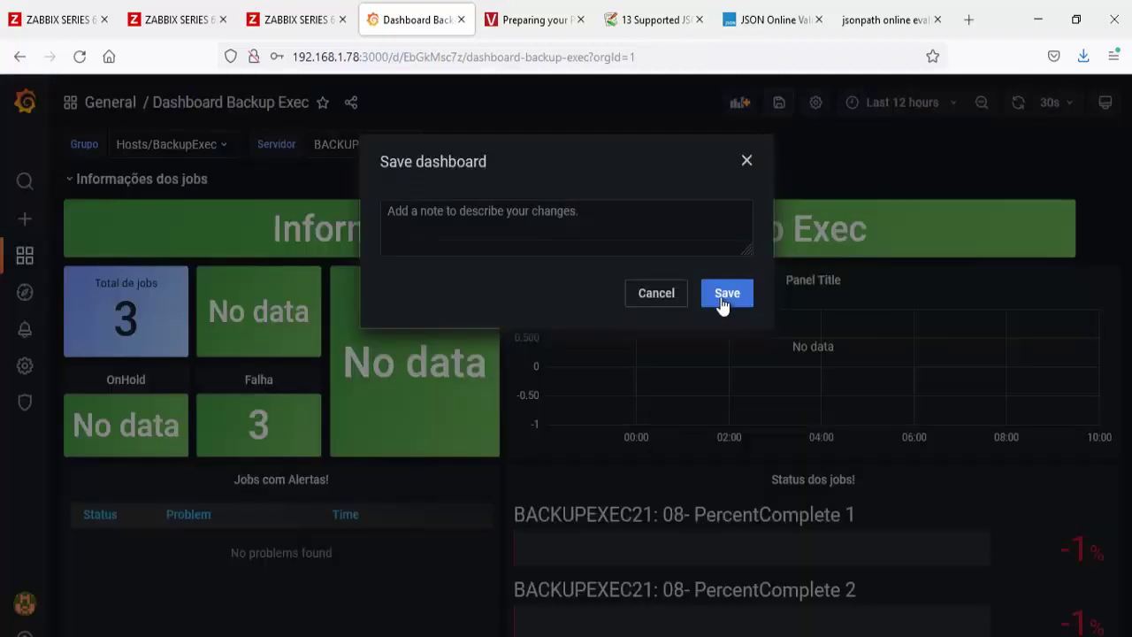
left_click(722, 301)
Step: Remove the Sucesso panel's 80 threshold and save the dashboard
left_click(270, 281)
left_click(248, 331)
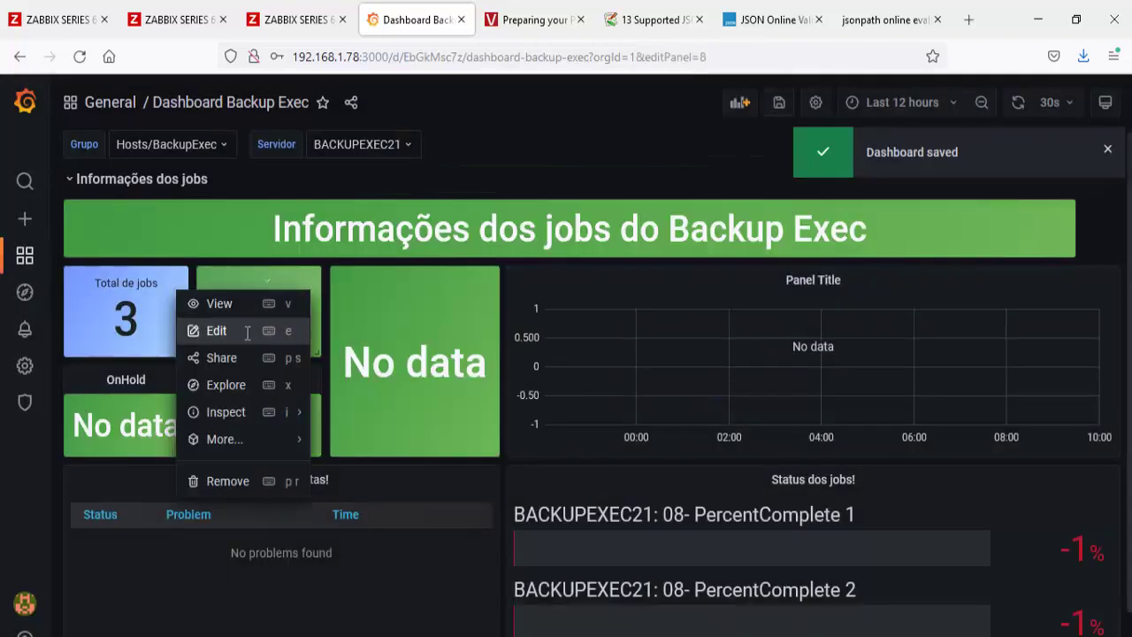
scroll(995, 547, "down", 10)
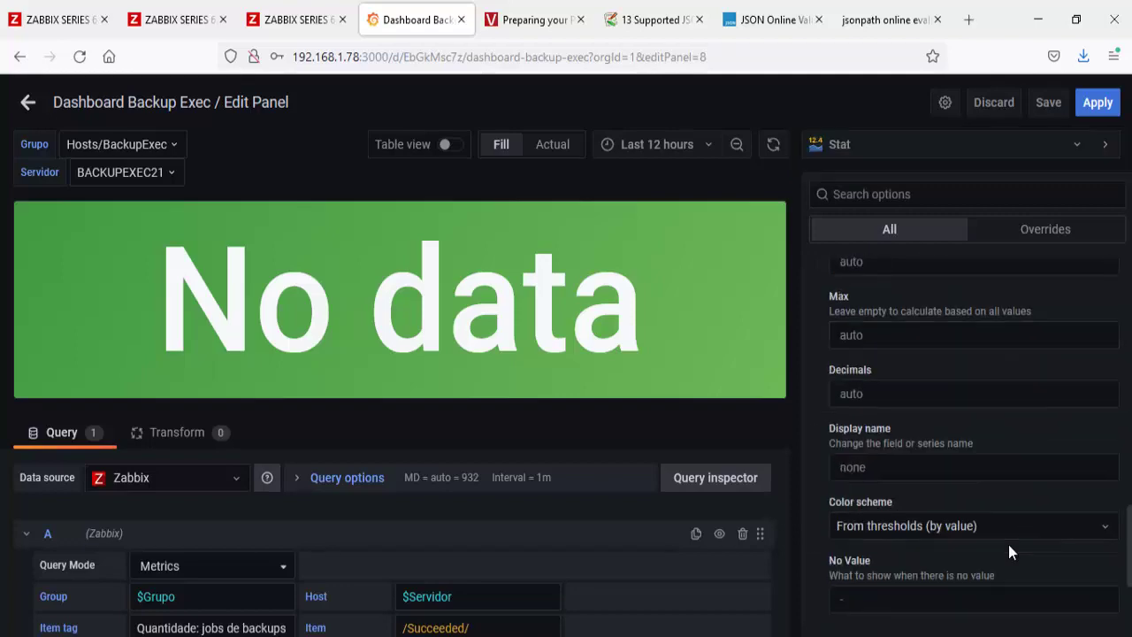
scroll(1011, 552, "down", 5)
left_click(1106, 359)
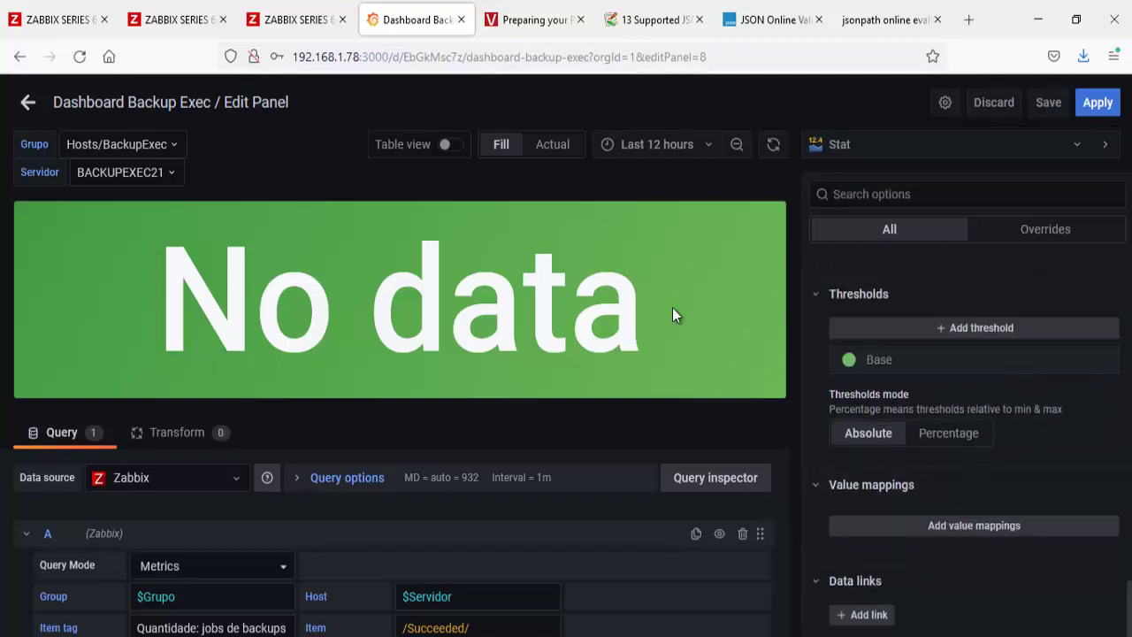
left_click(29, 103)
left_click(780, 102)
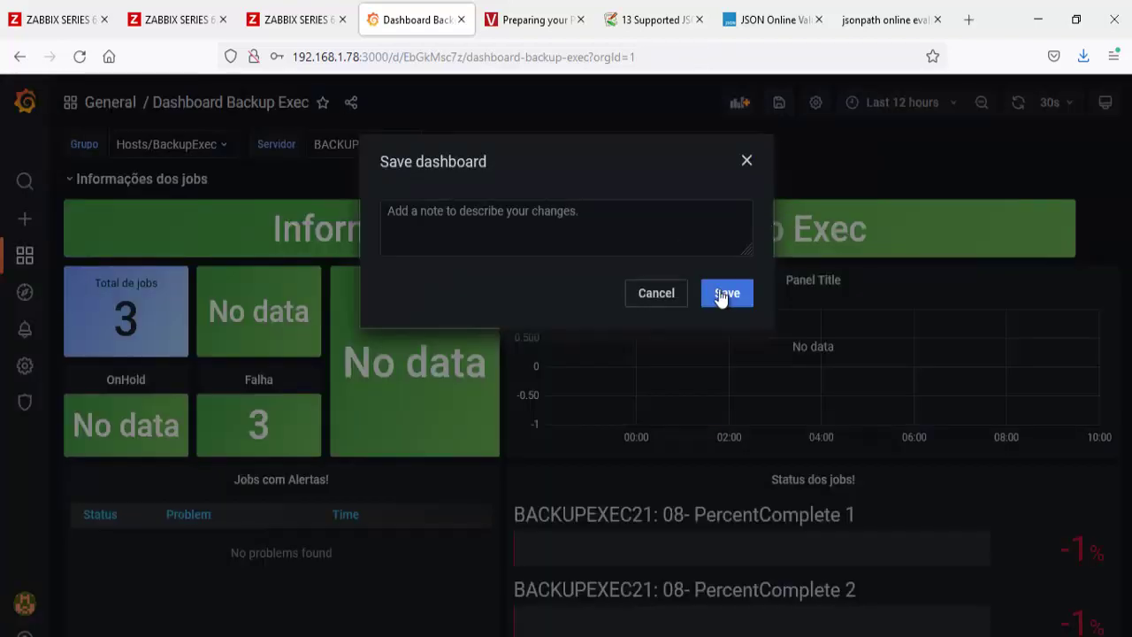
left_click(726, 294)
left_click(57, 20)
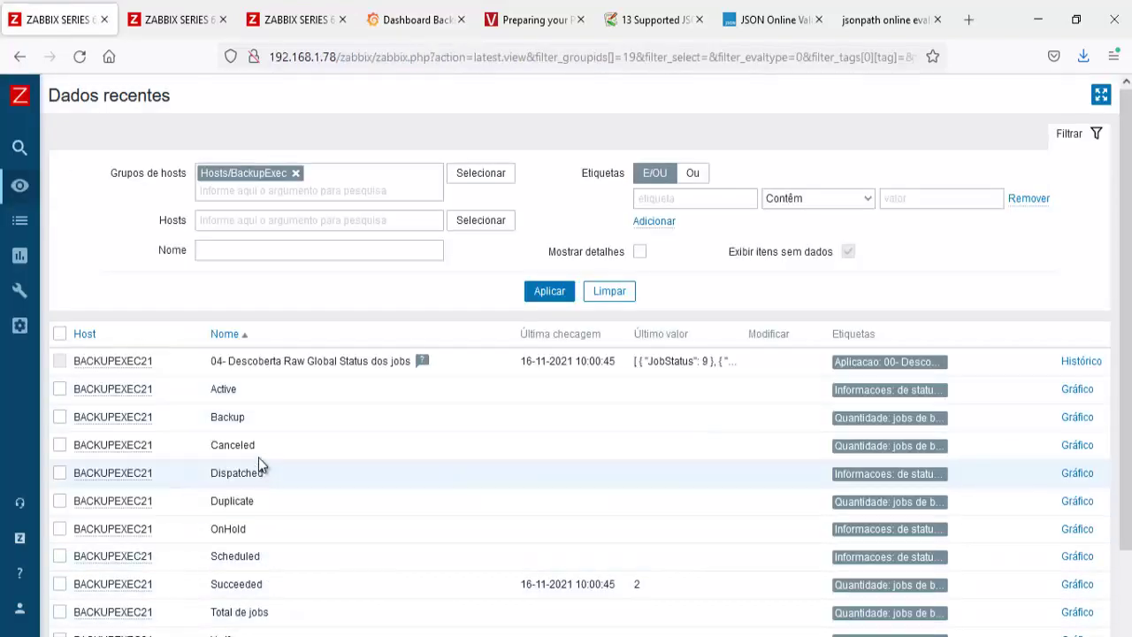
Step: Copy the Canceled item name and open the Falha panel menu in Grafana
right_click(215, 442)
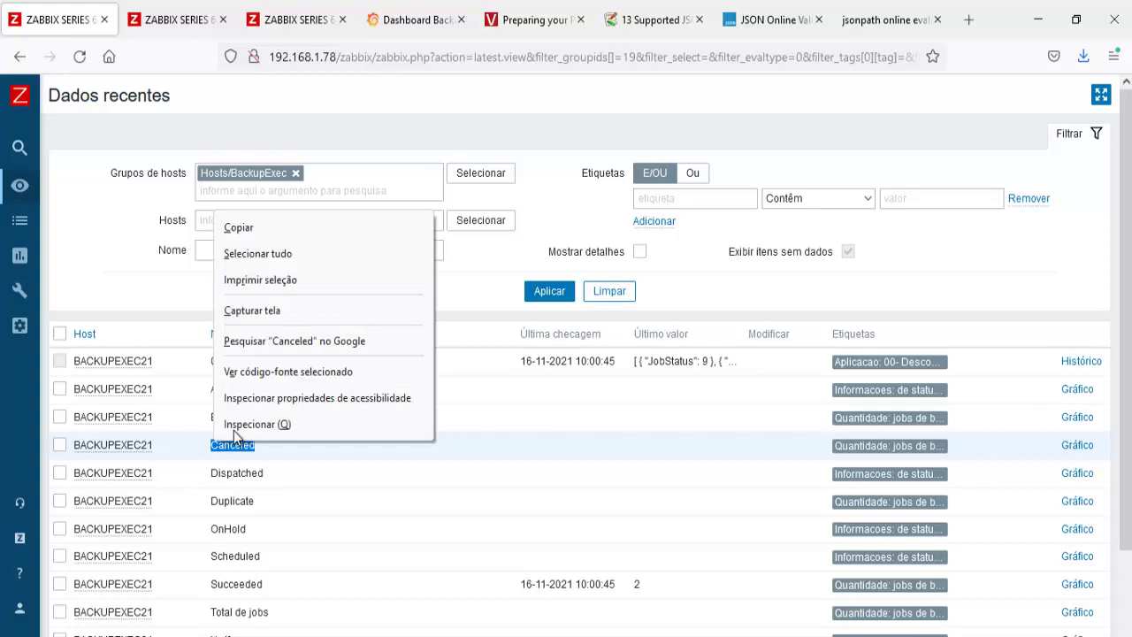
left_click(255, 233)
left_click(415, 19)
left_click(259, 380)
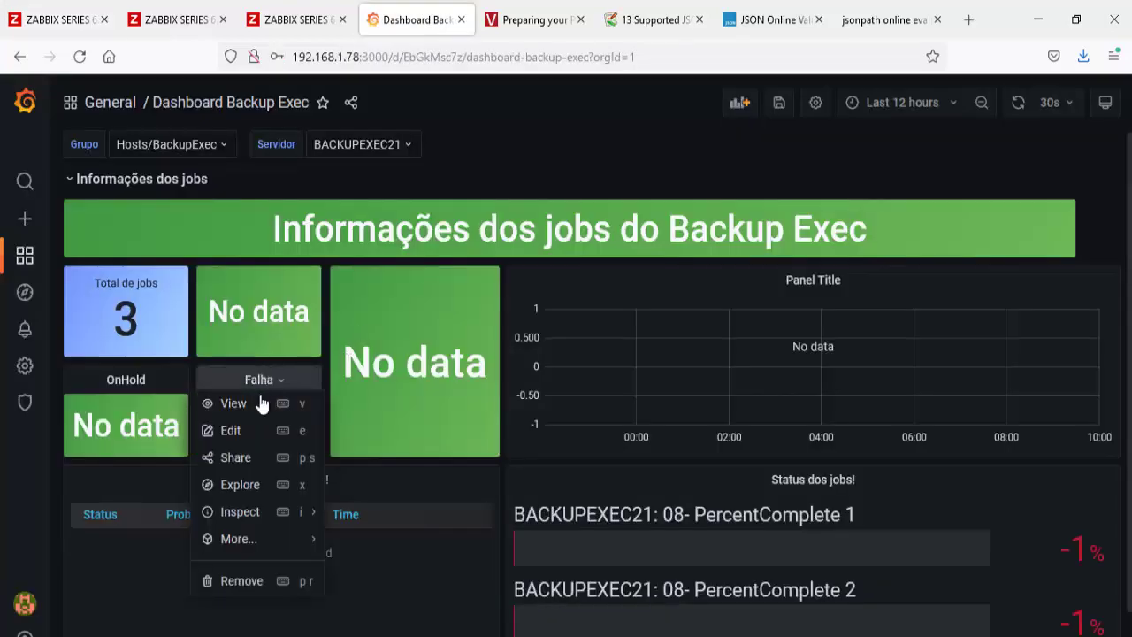